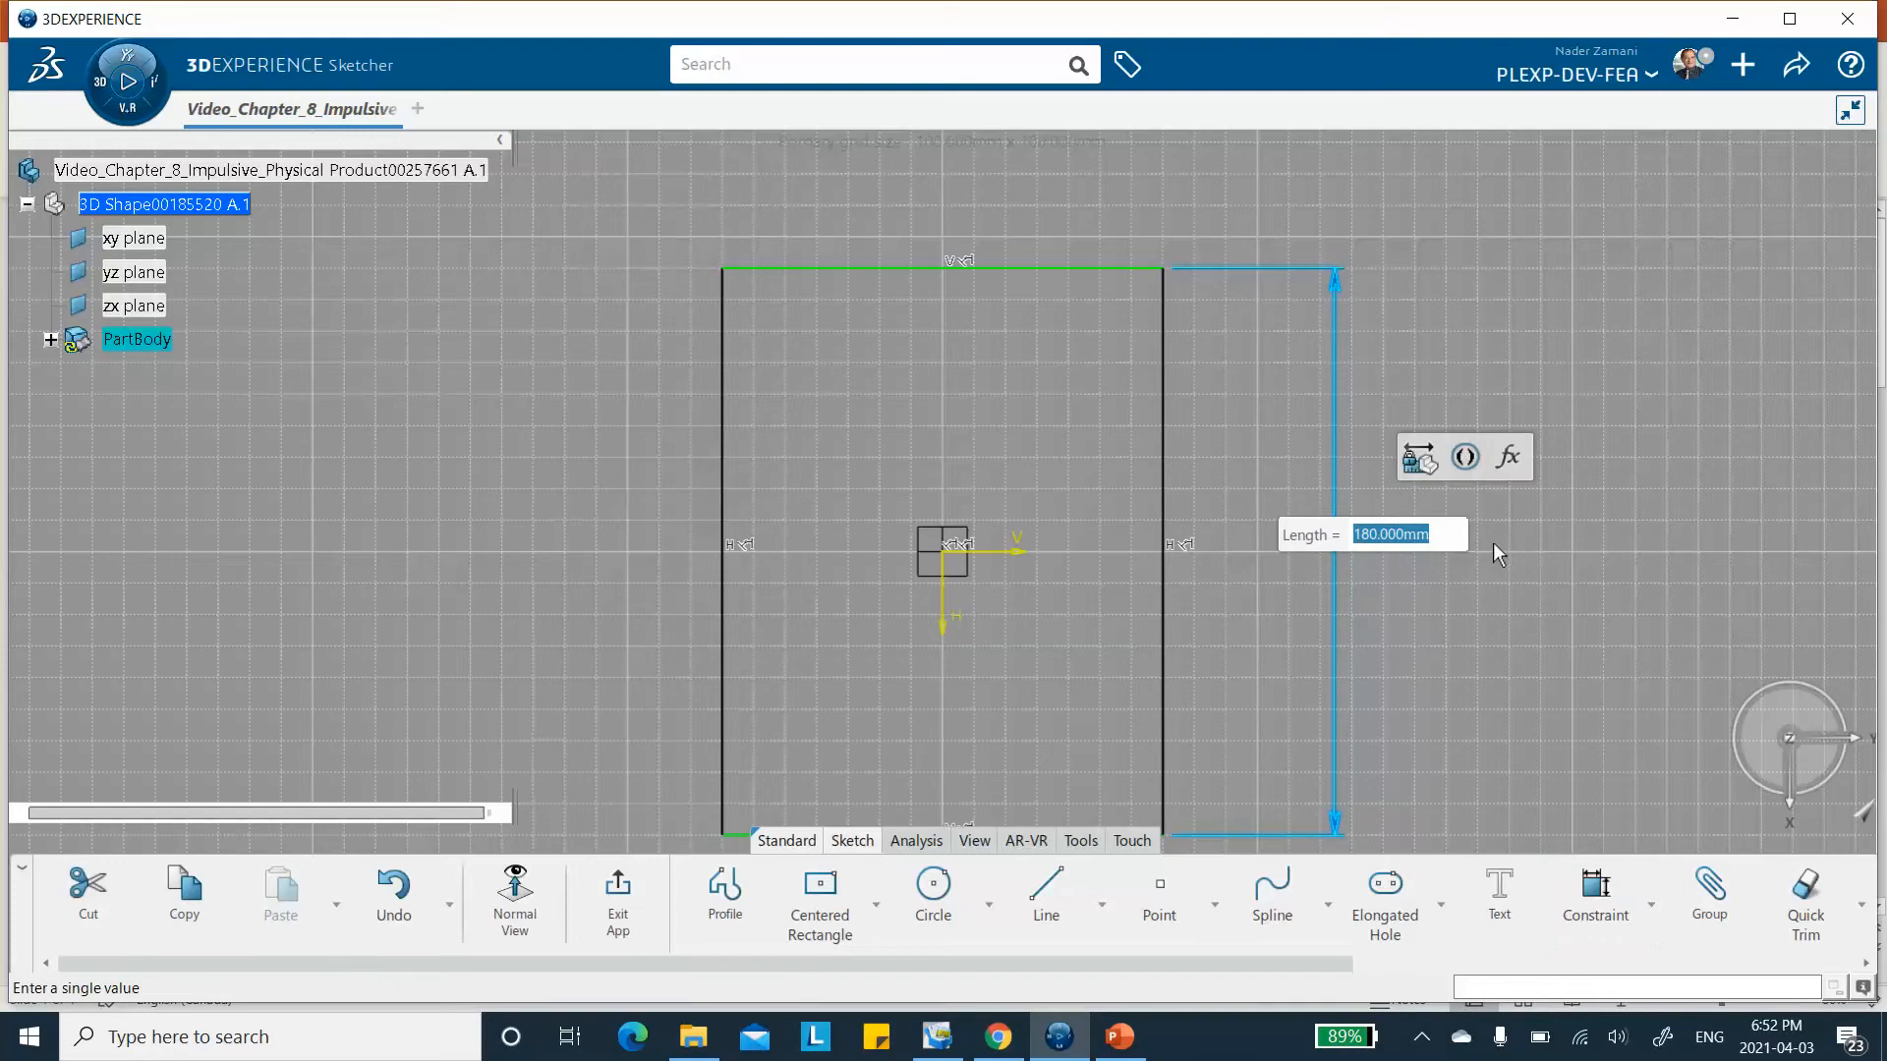
Dimension the sketched rectangle as a square, setting its height and width to 250 mm each, and finish the sketch.
text(250)
key(Return)
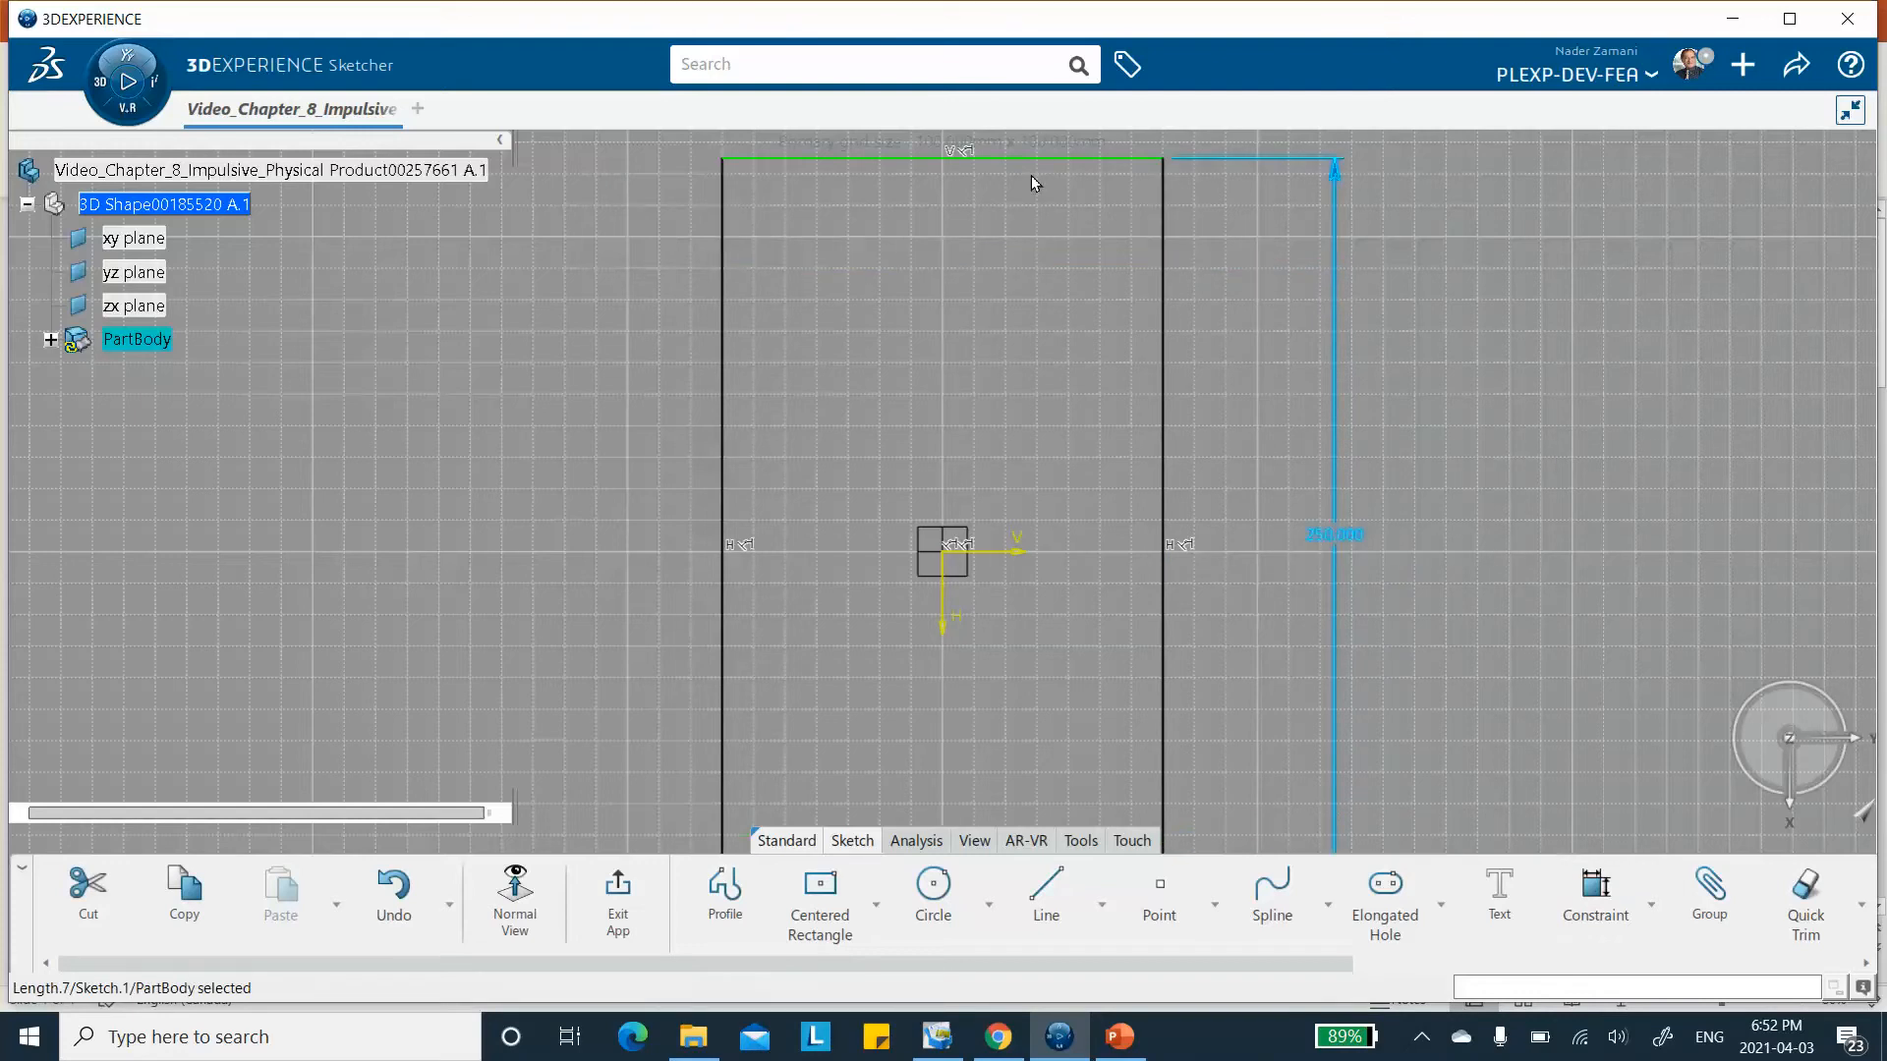
click(1049, 171)
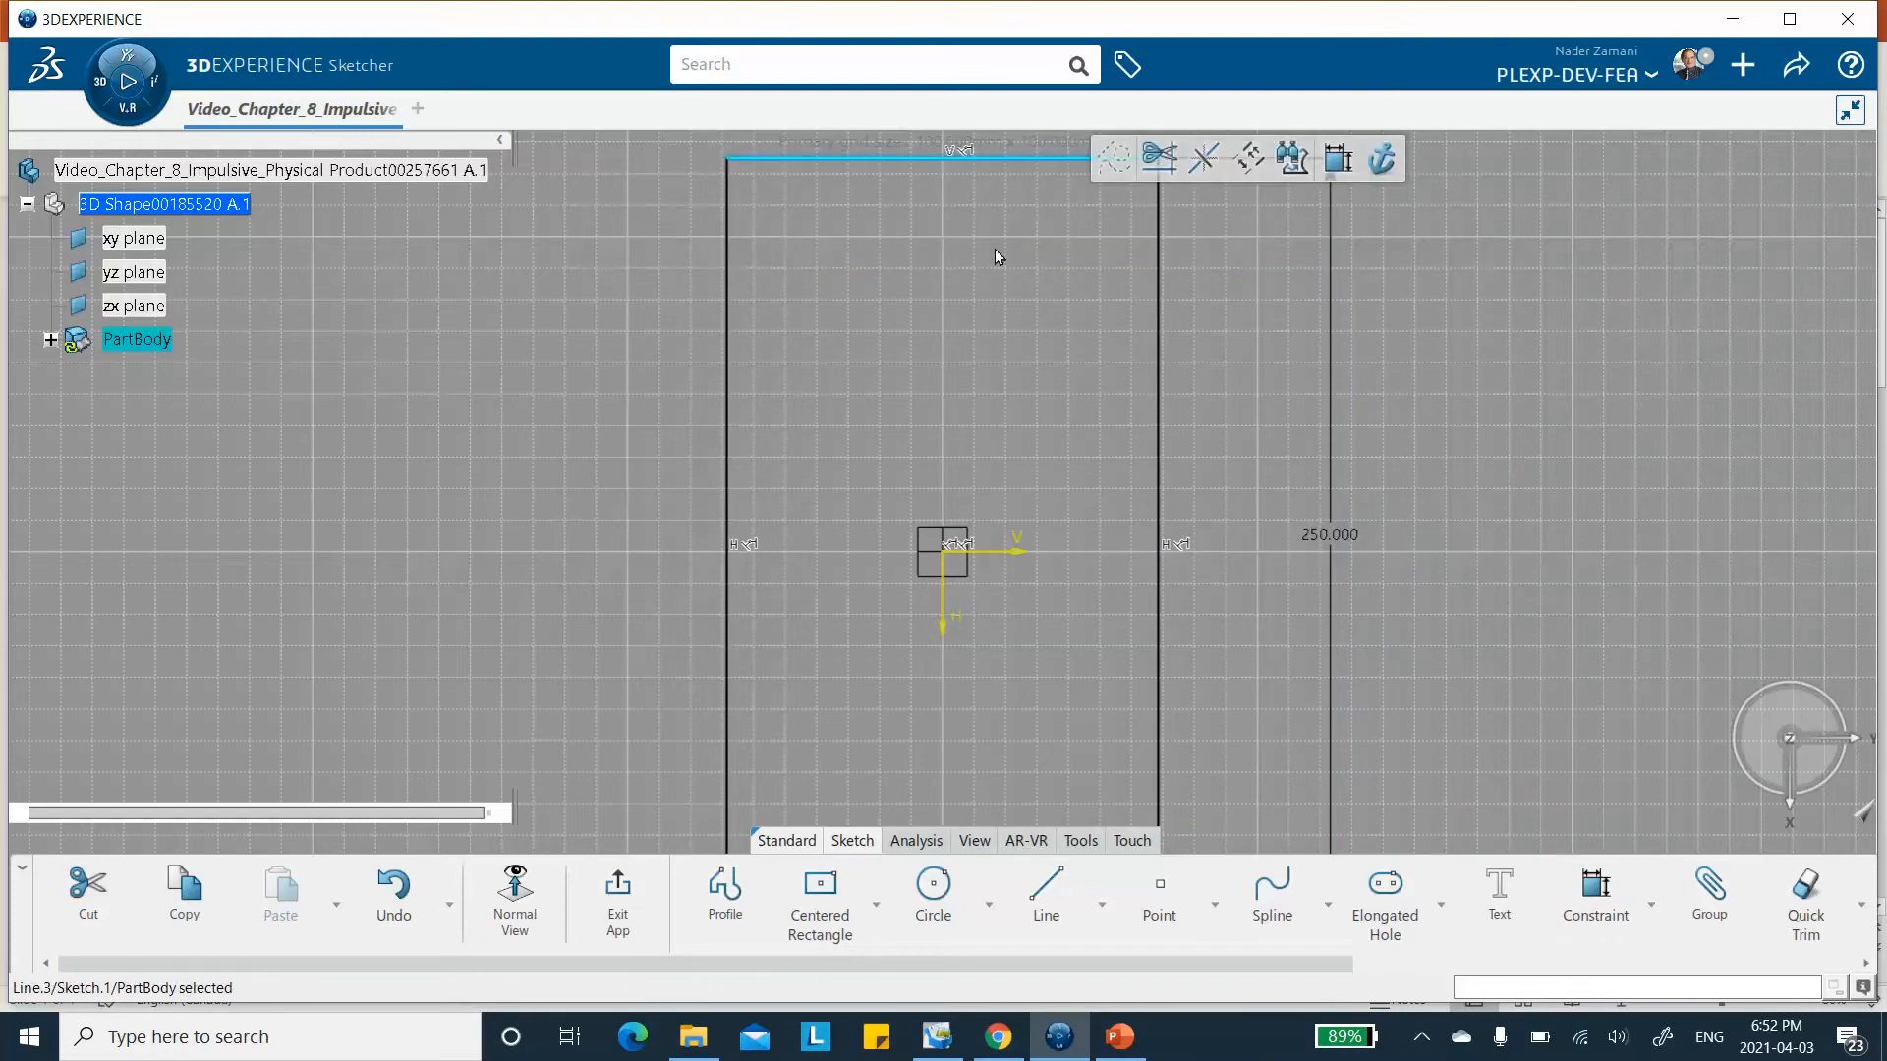
click(1595, 894)
click(933, 253)
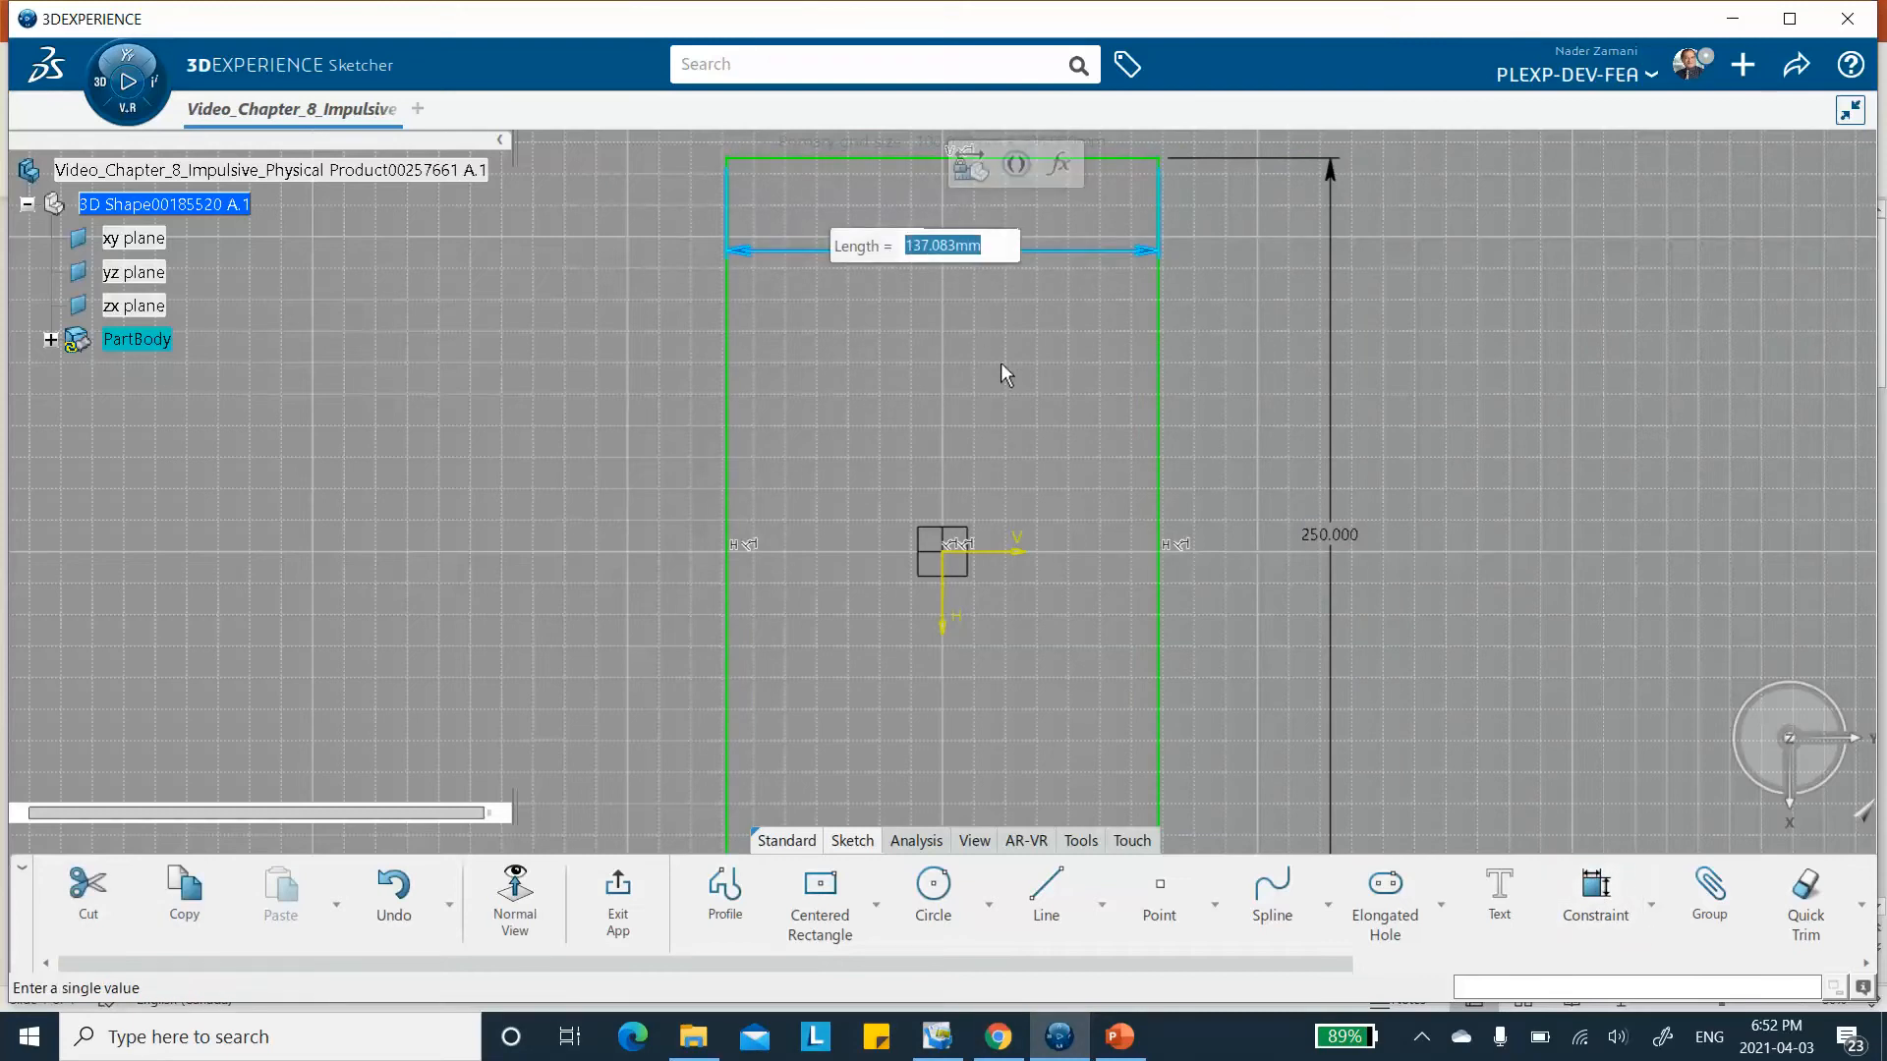
text(250)
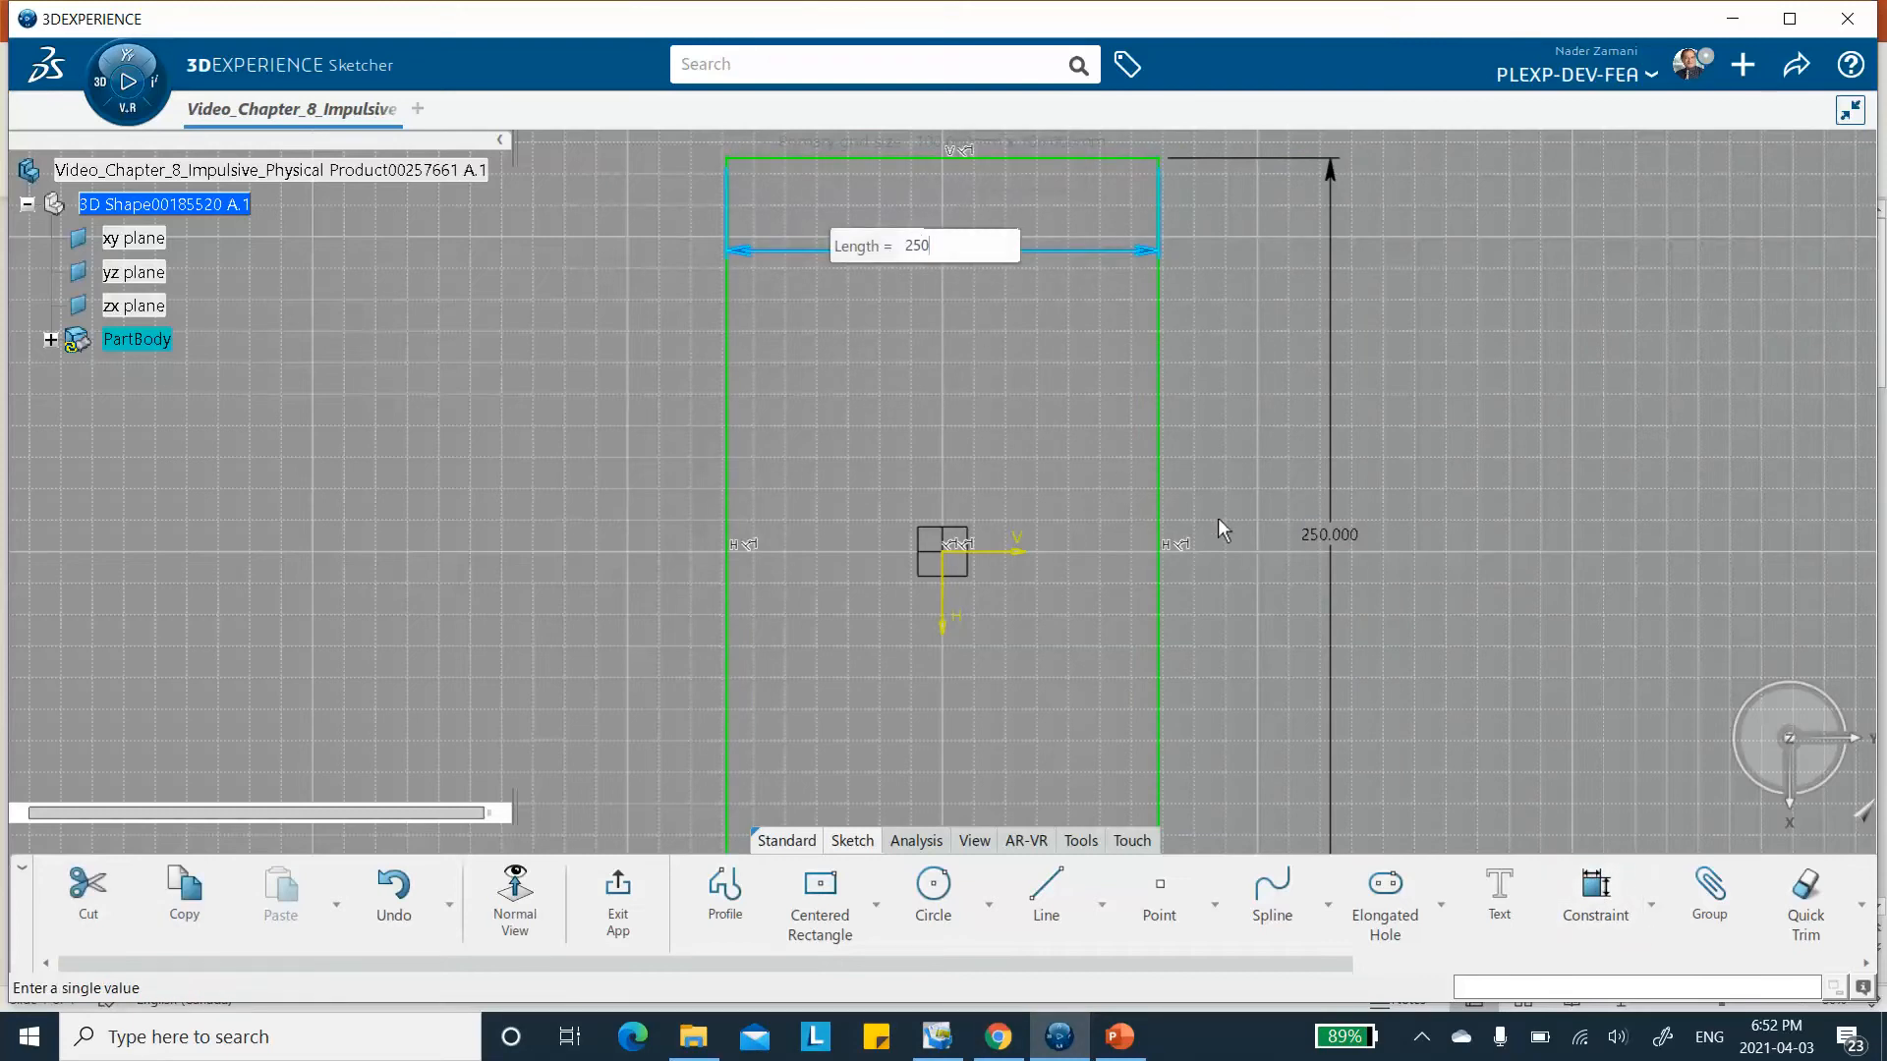
key(Return)
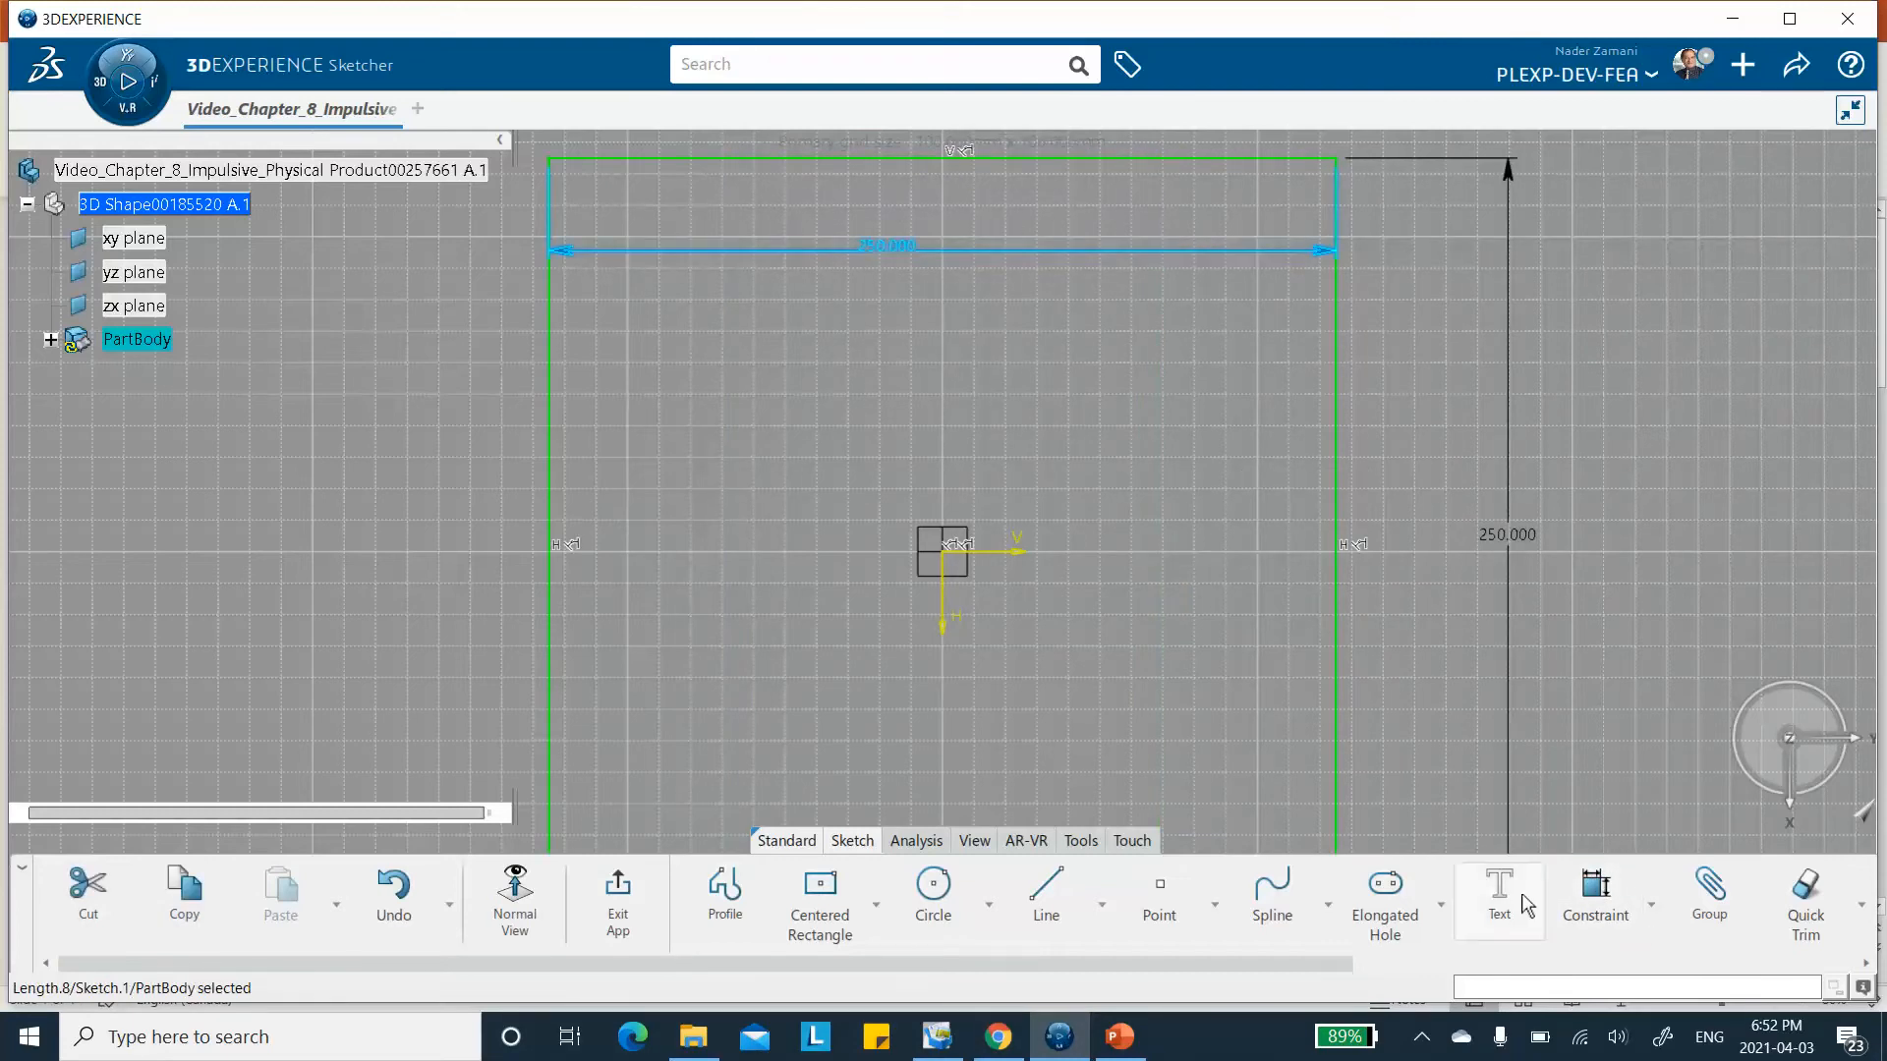
click(617, 896)
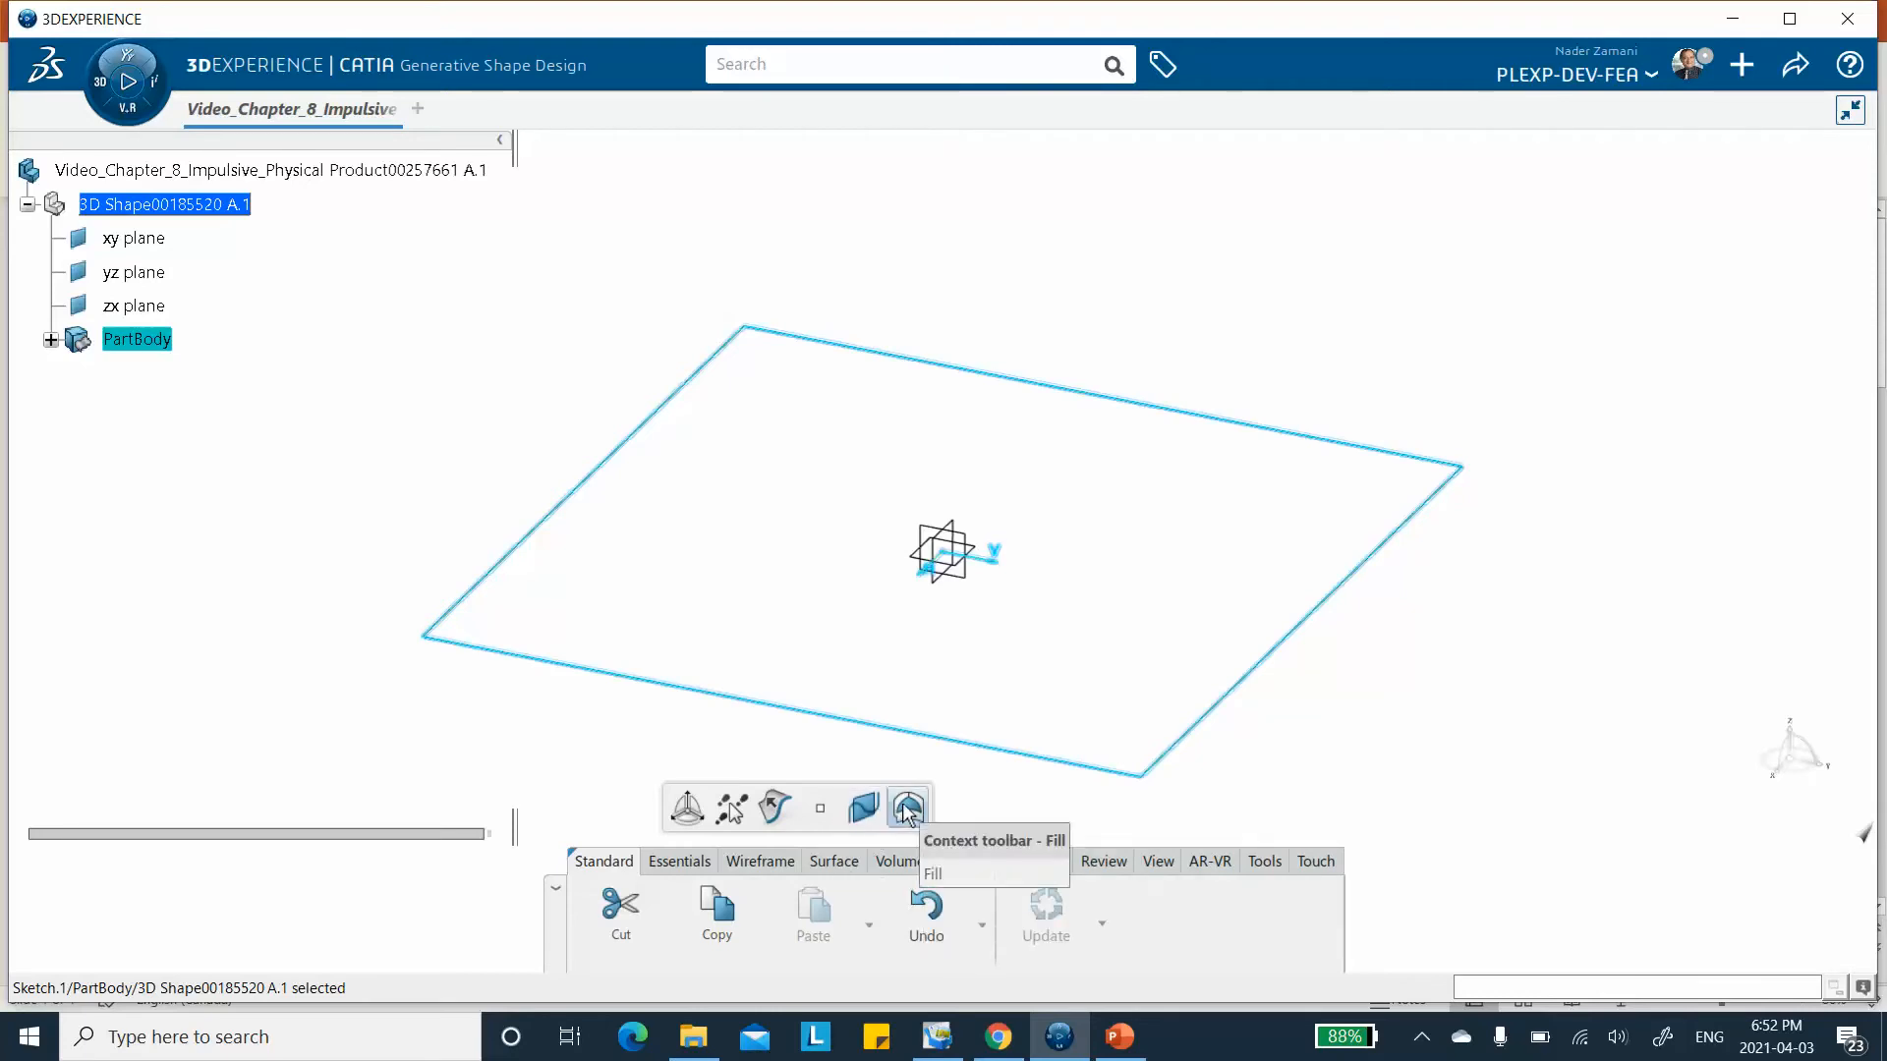
Create a Fill surface bounded by the square sketch.
click(837, 861)
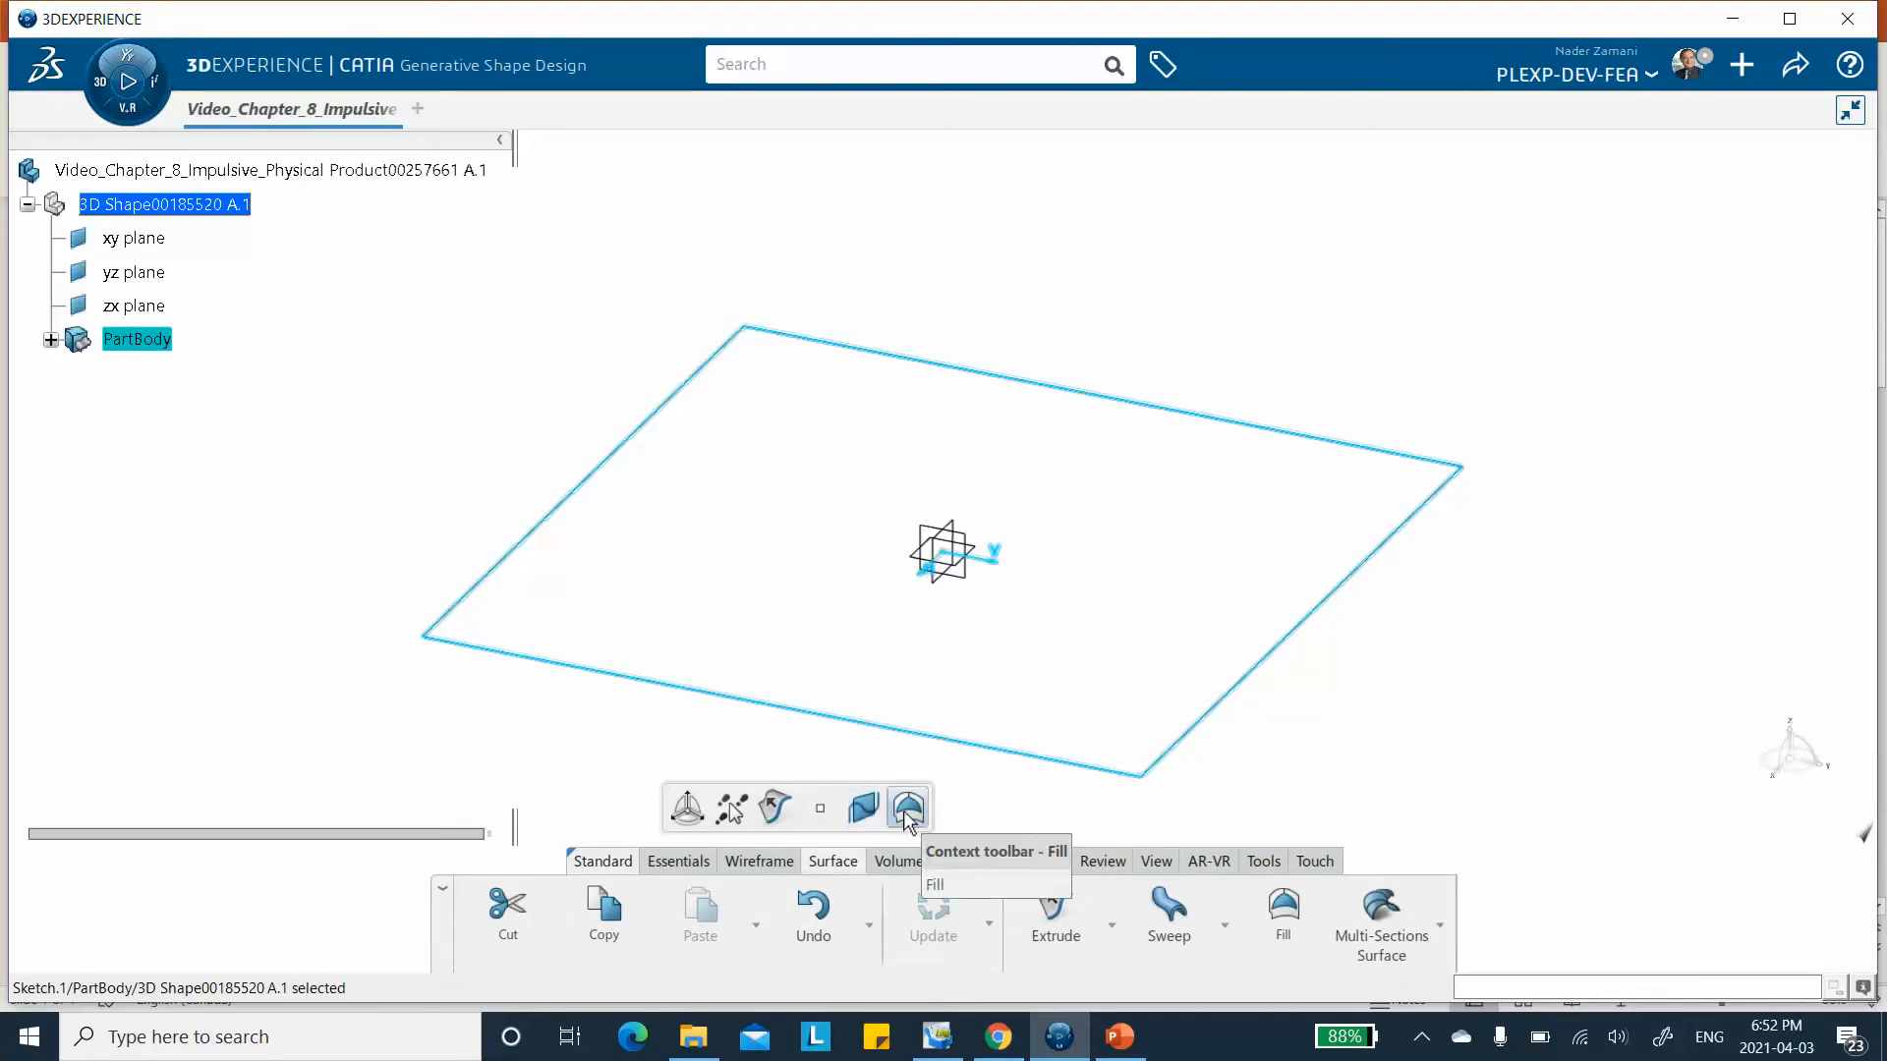
click(1282, 912)
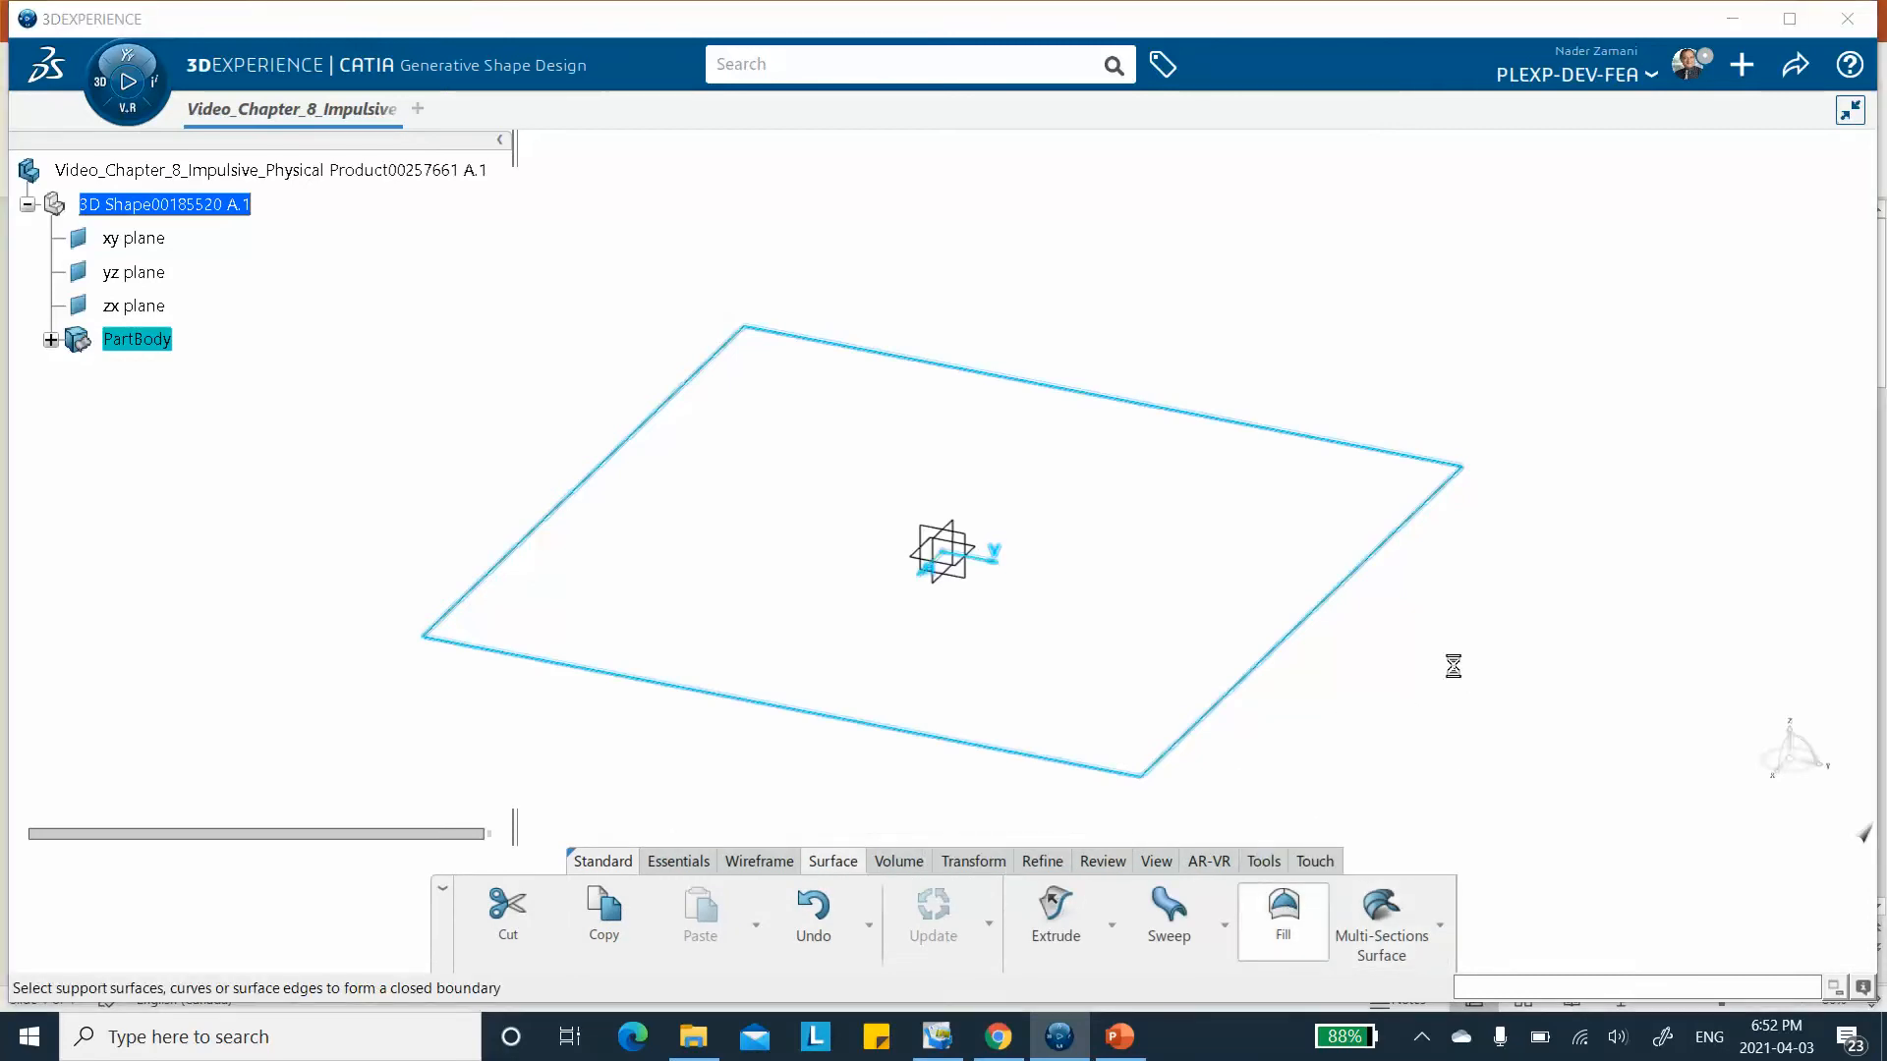
click(1524, 852)
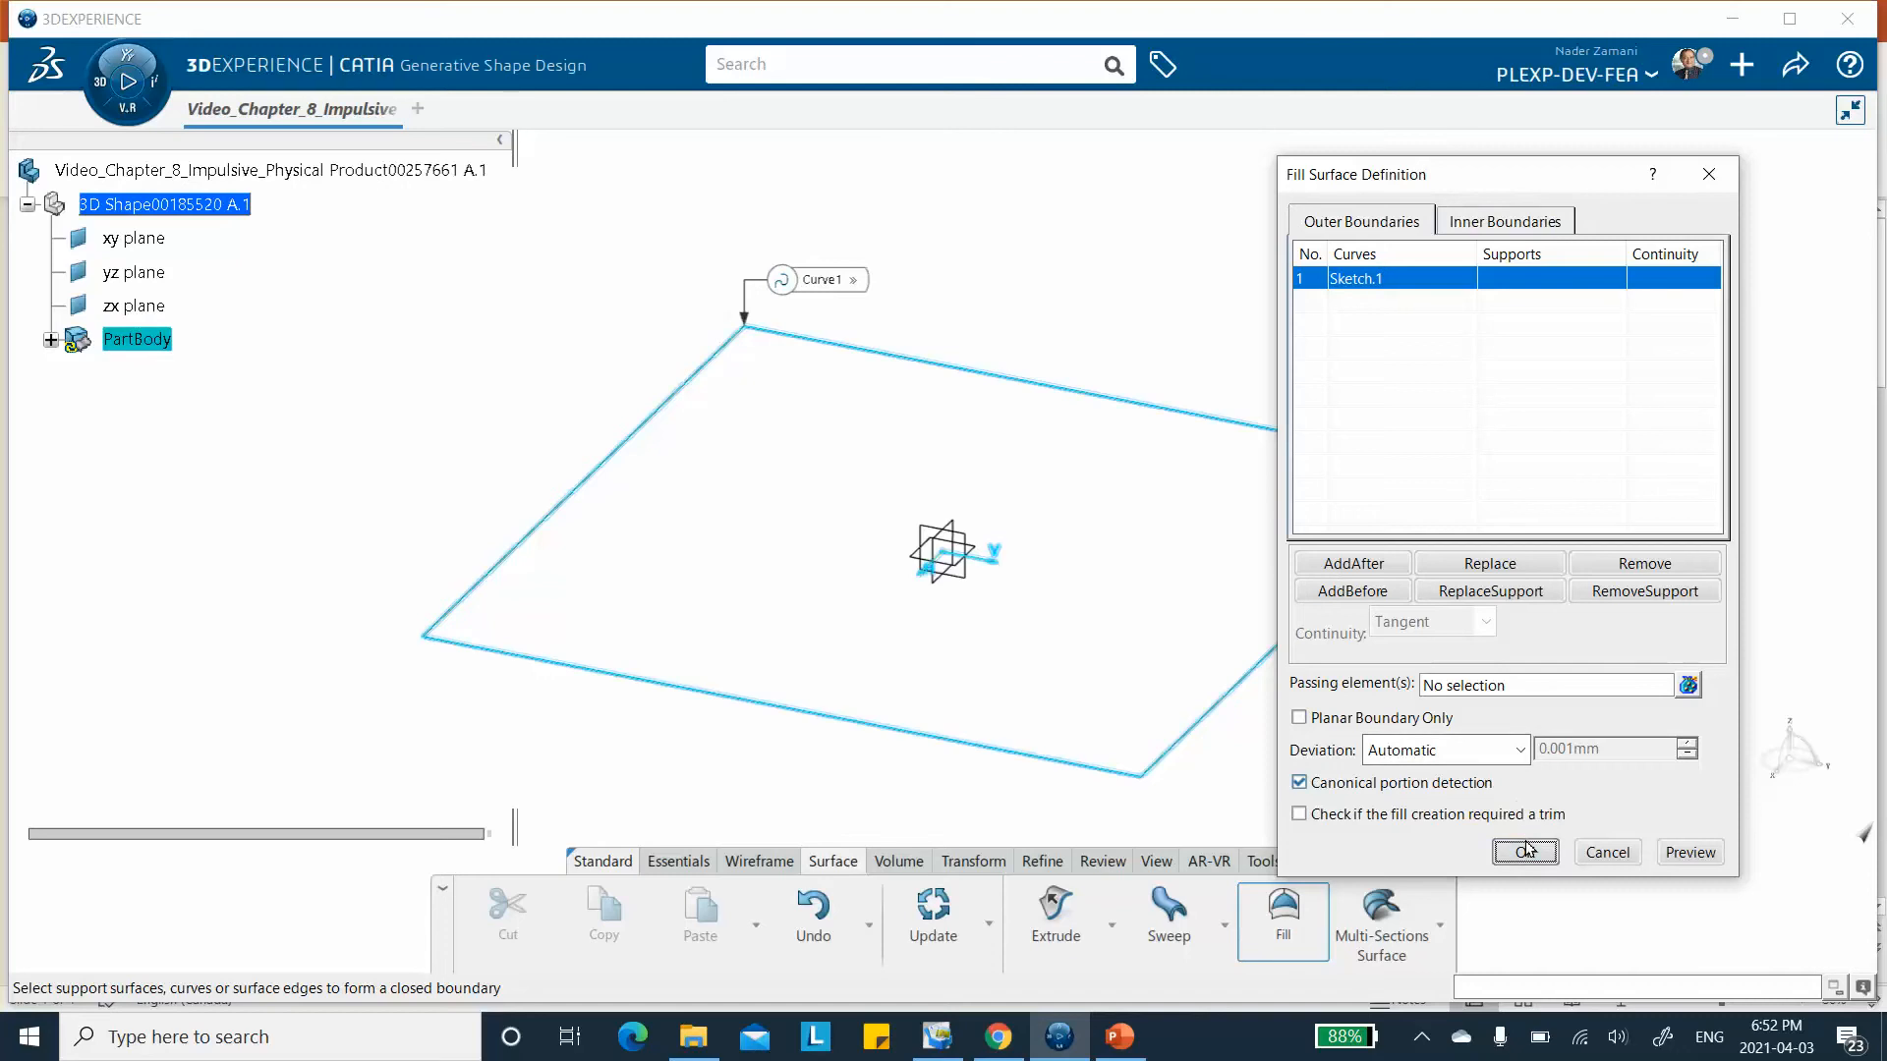
middle_drag(952, 260, 934, 175)
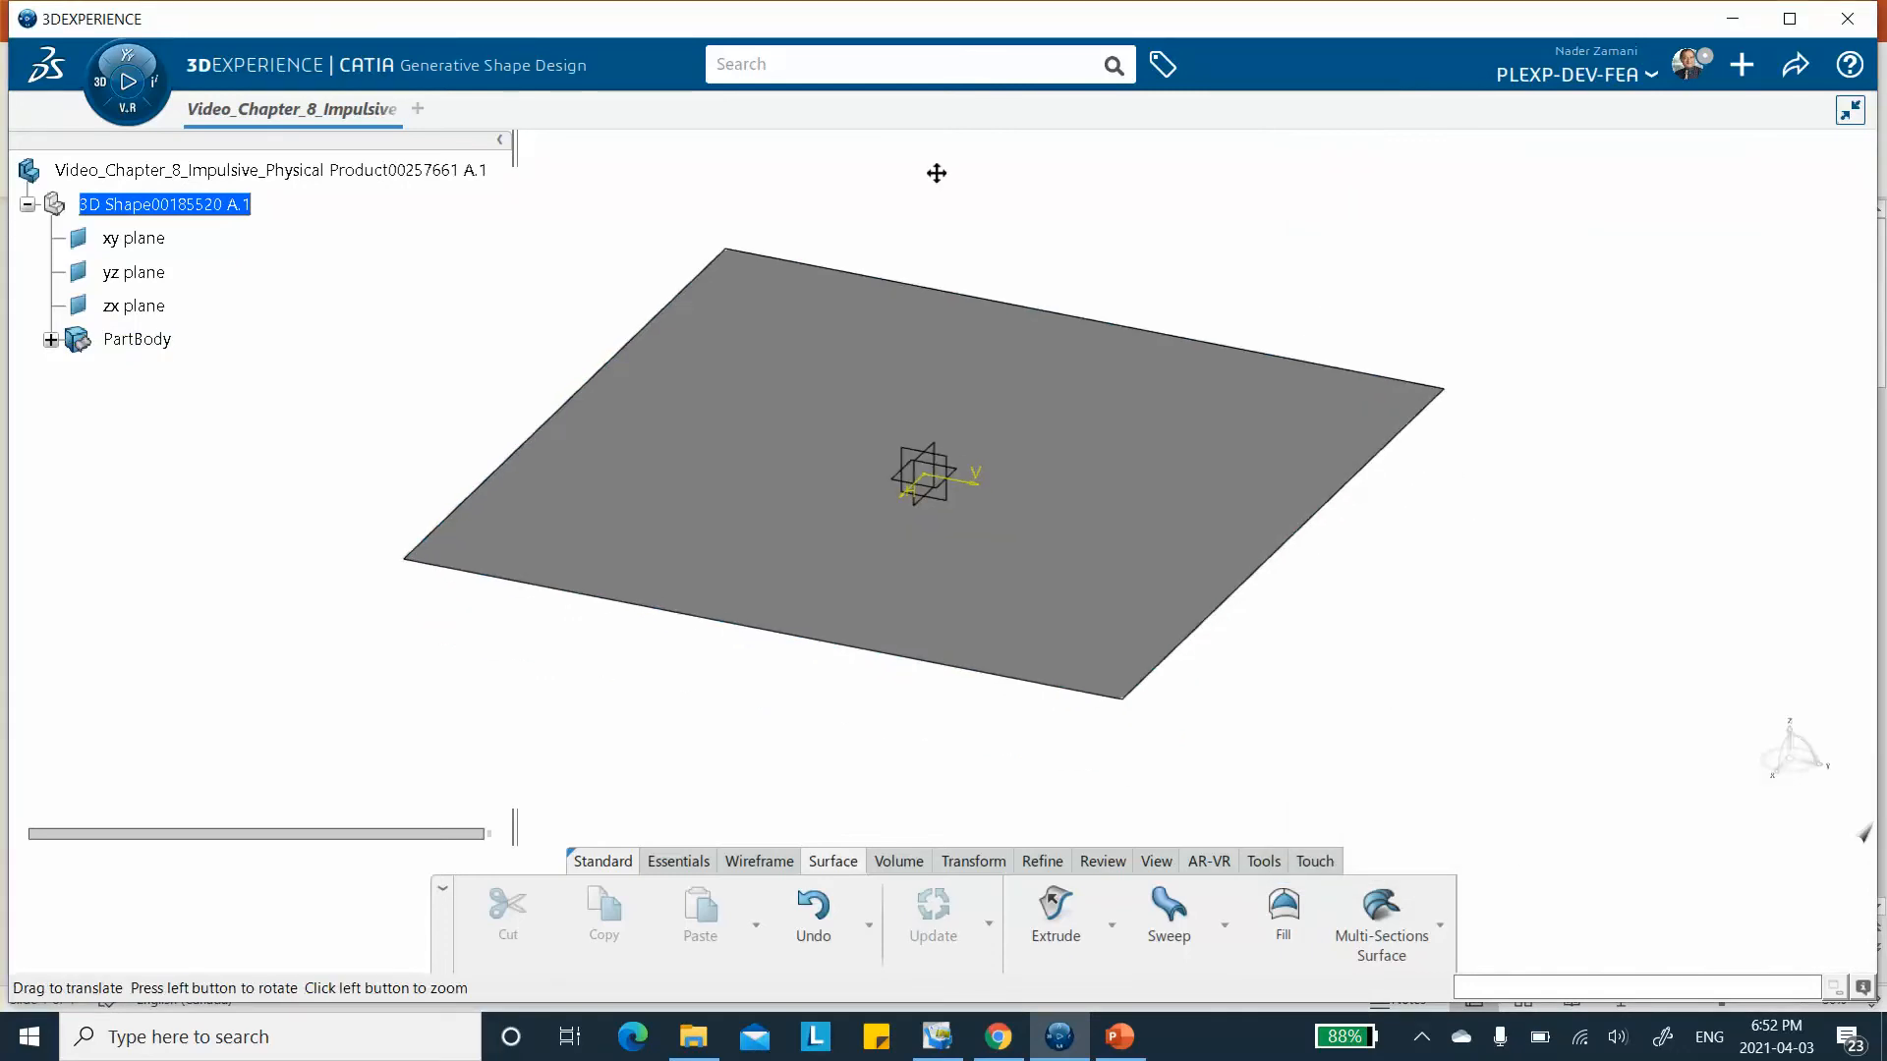
click(752, 862)
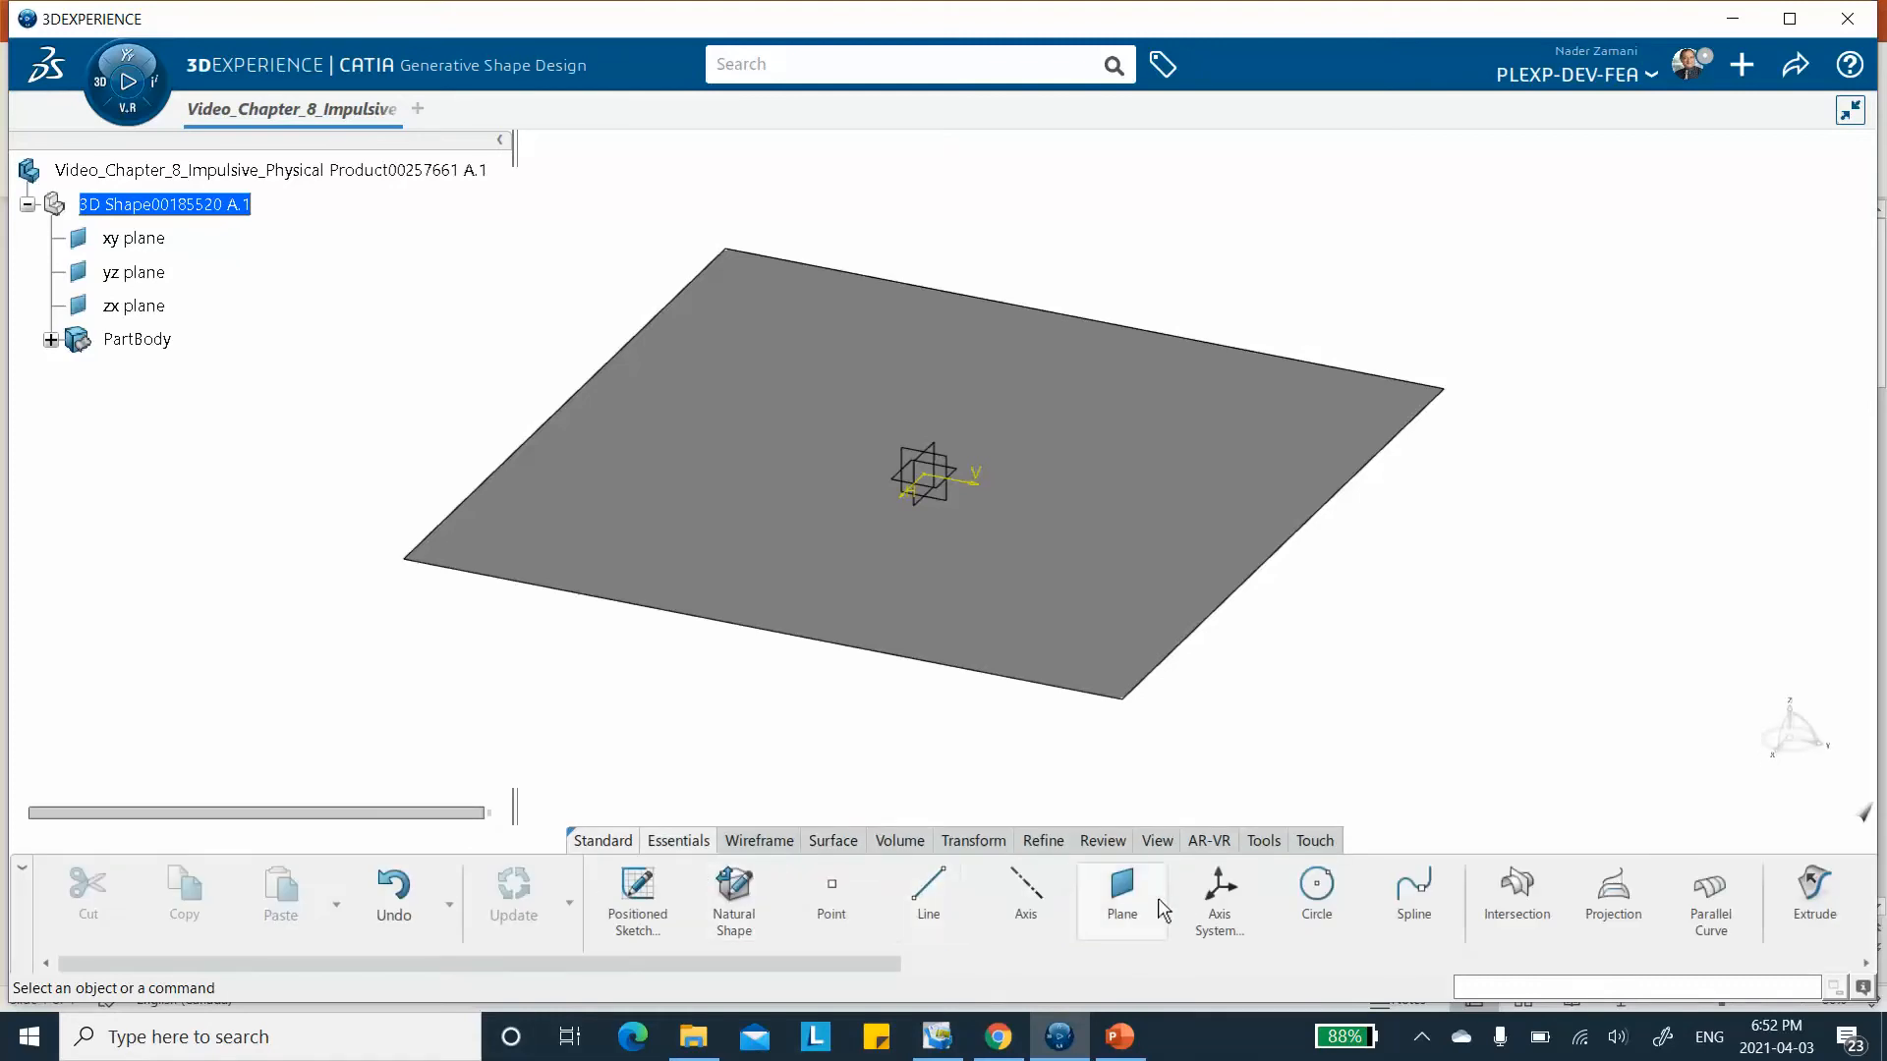
click(1220, 889)
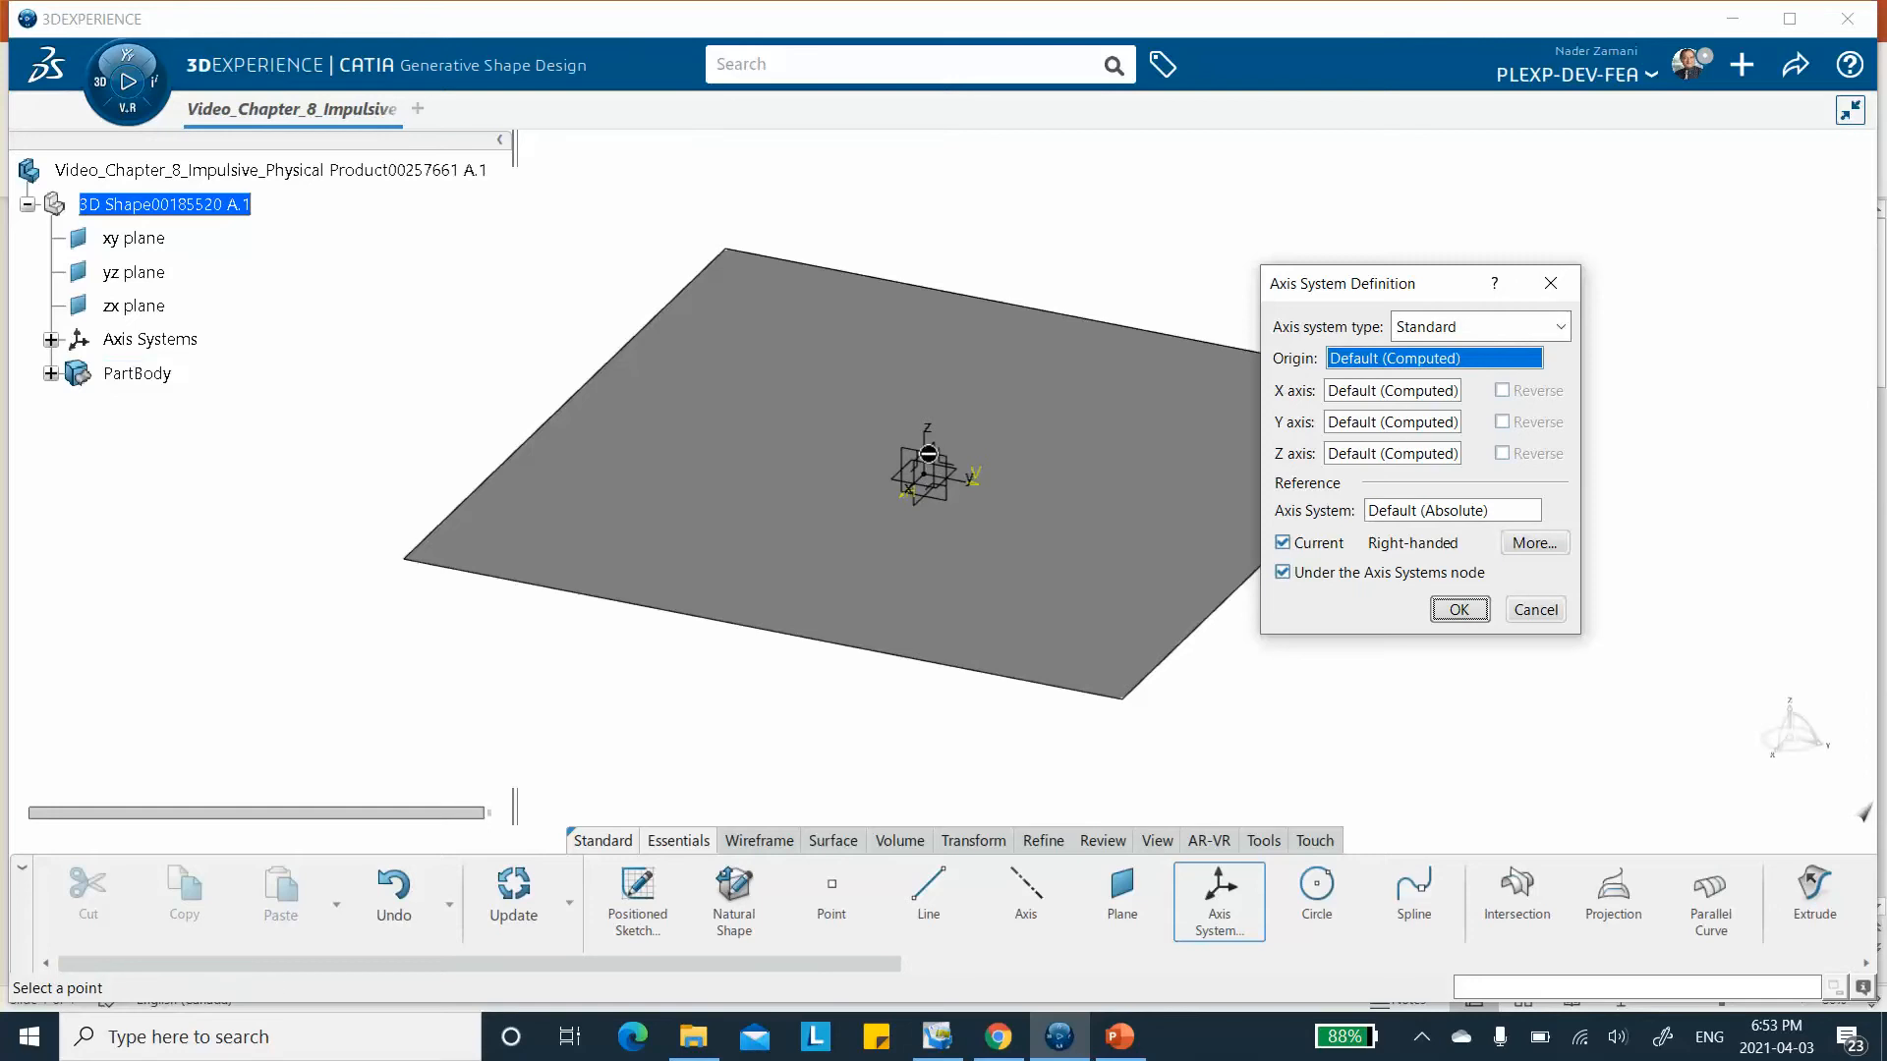
right_click(1373, 362)
mouse_move(1469, 376)
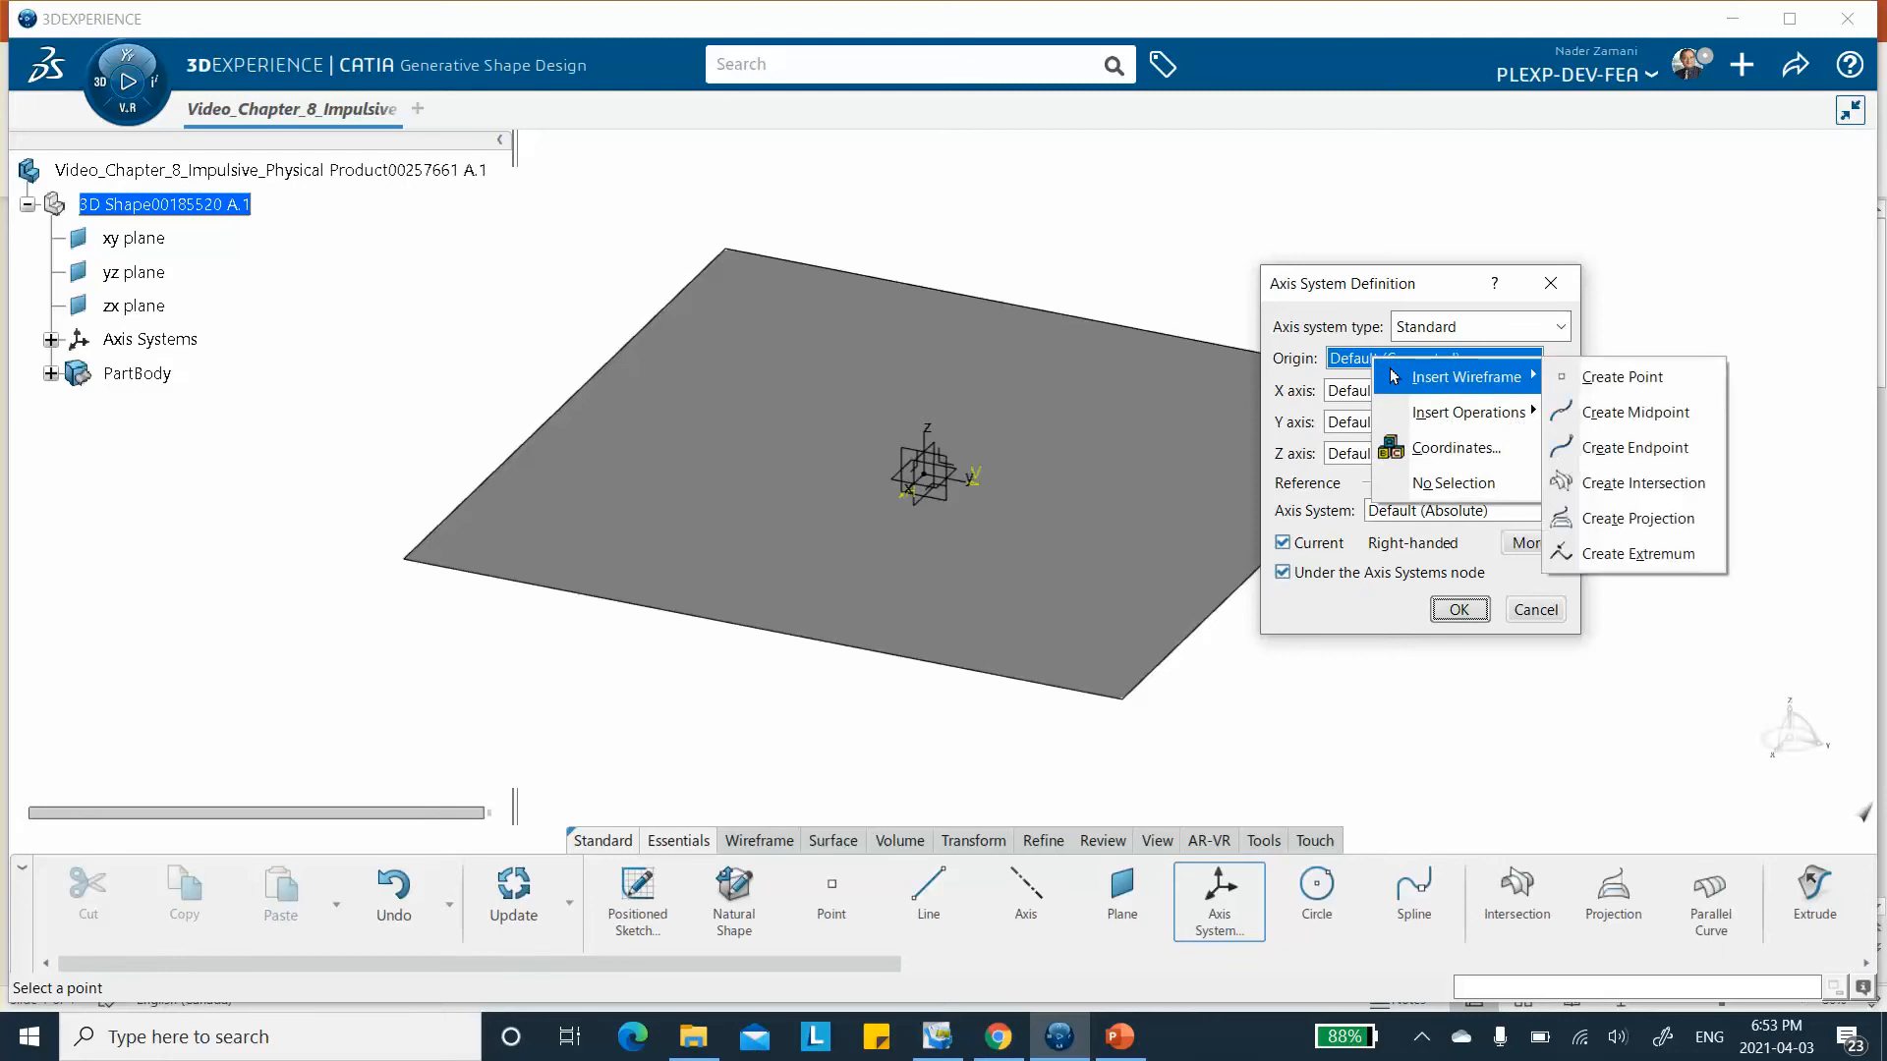
click(1621, 383)
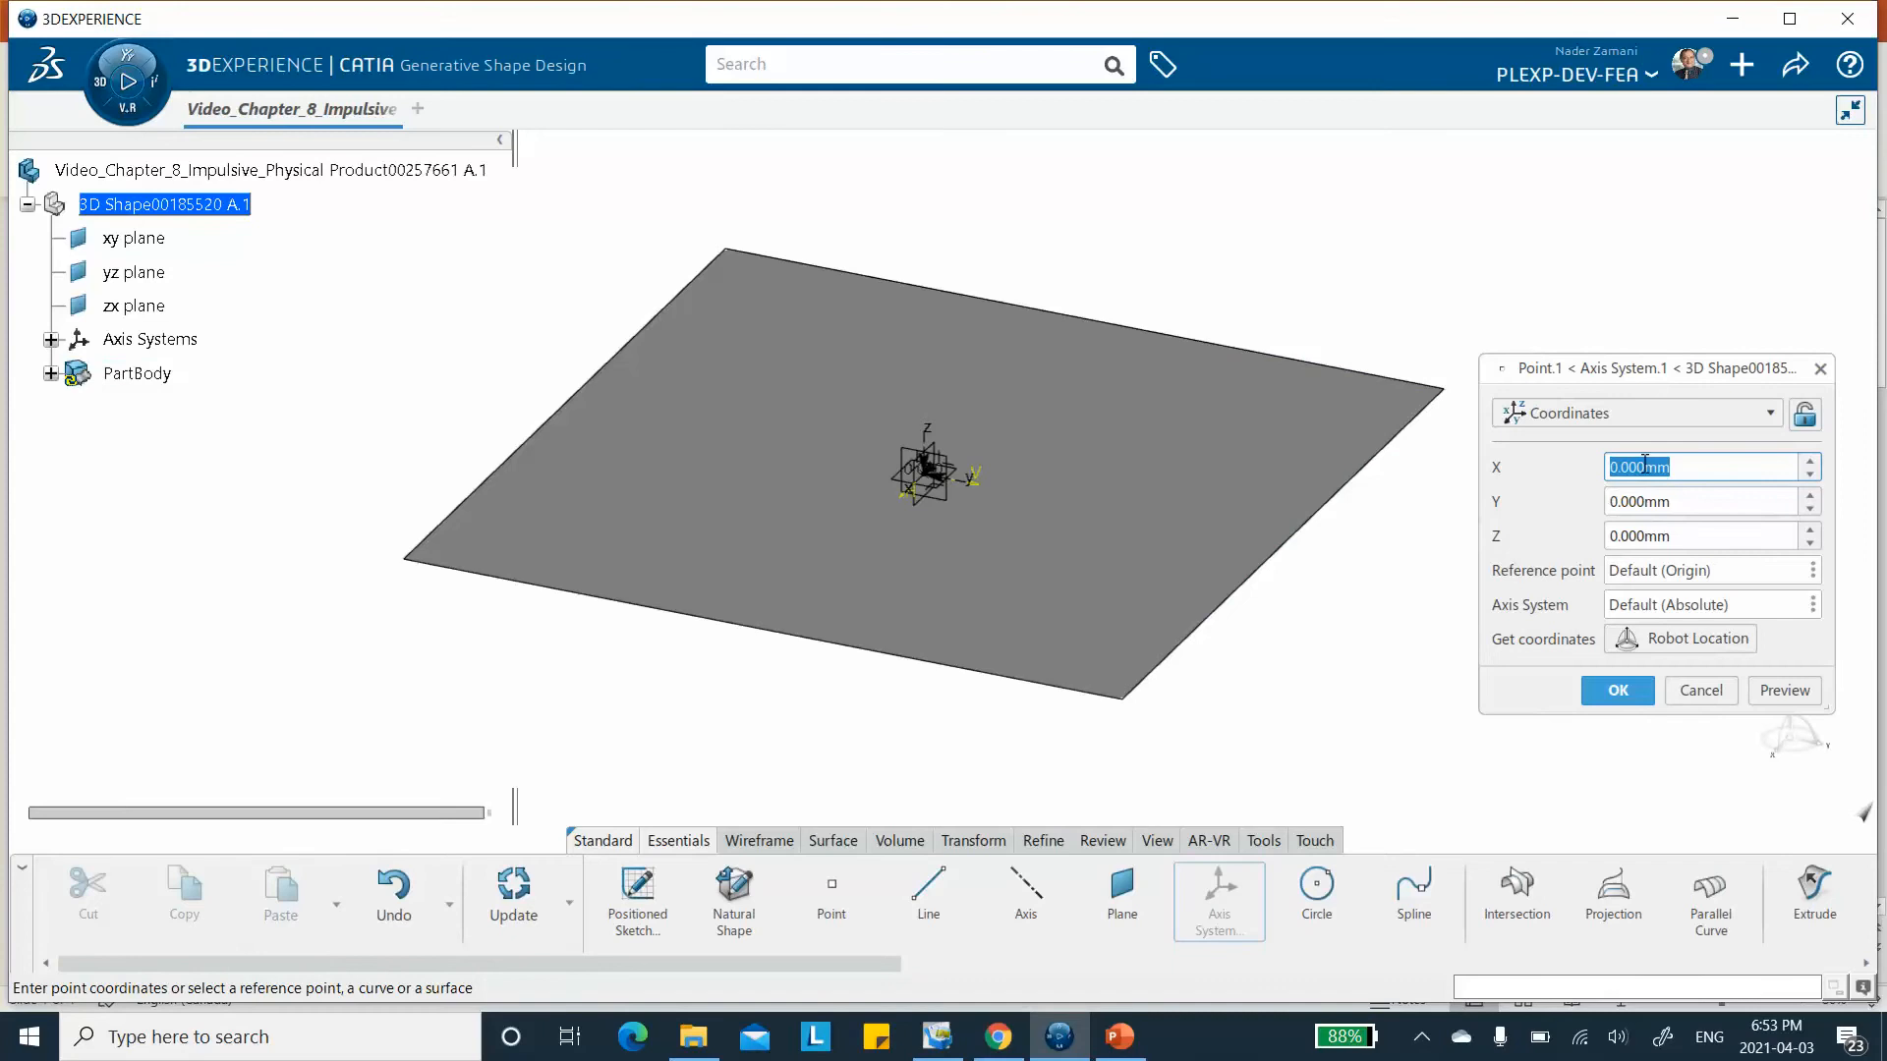
key(Tab)
text(300)
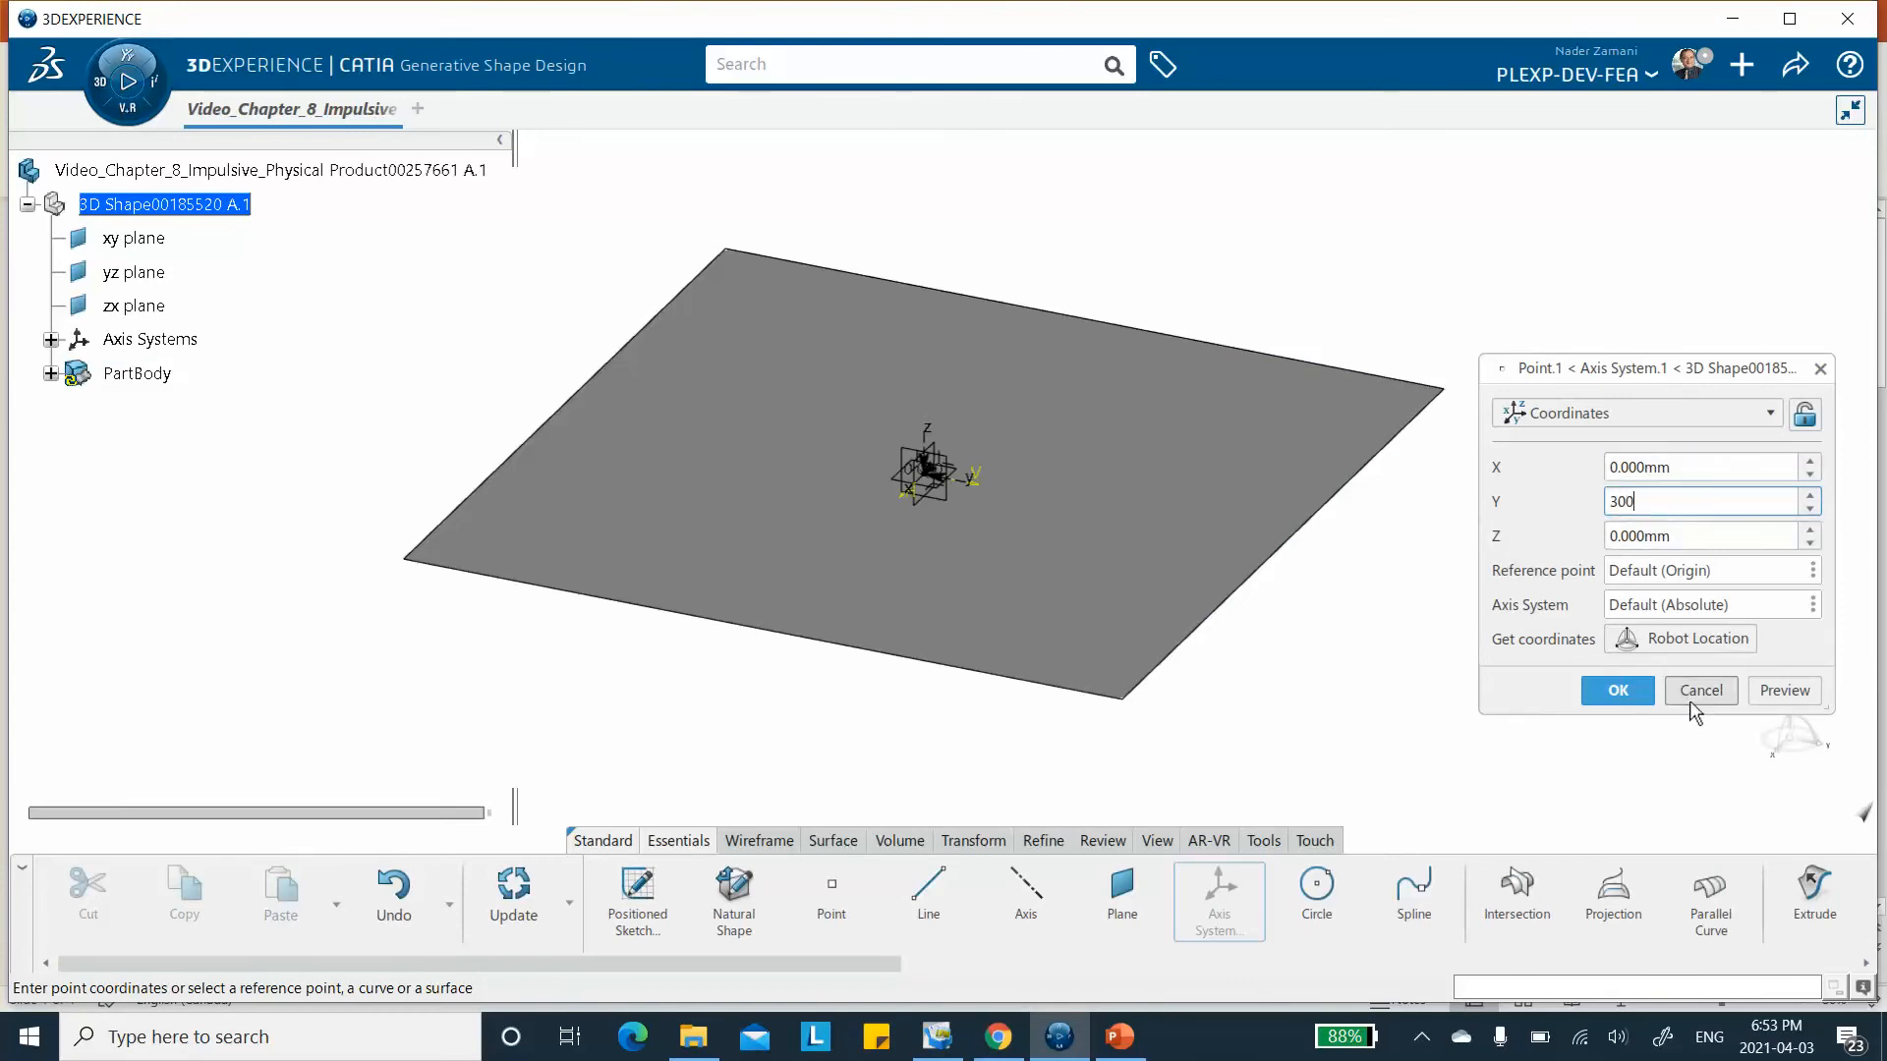
click(1617, 690)
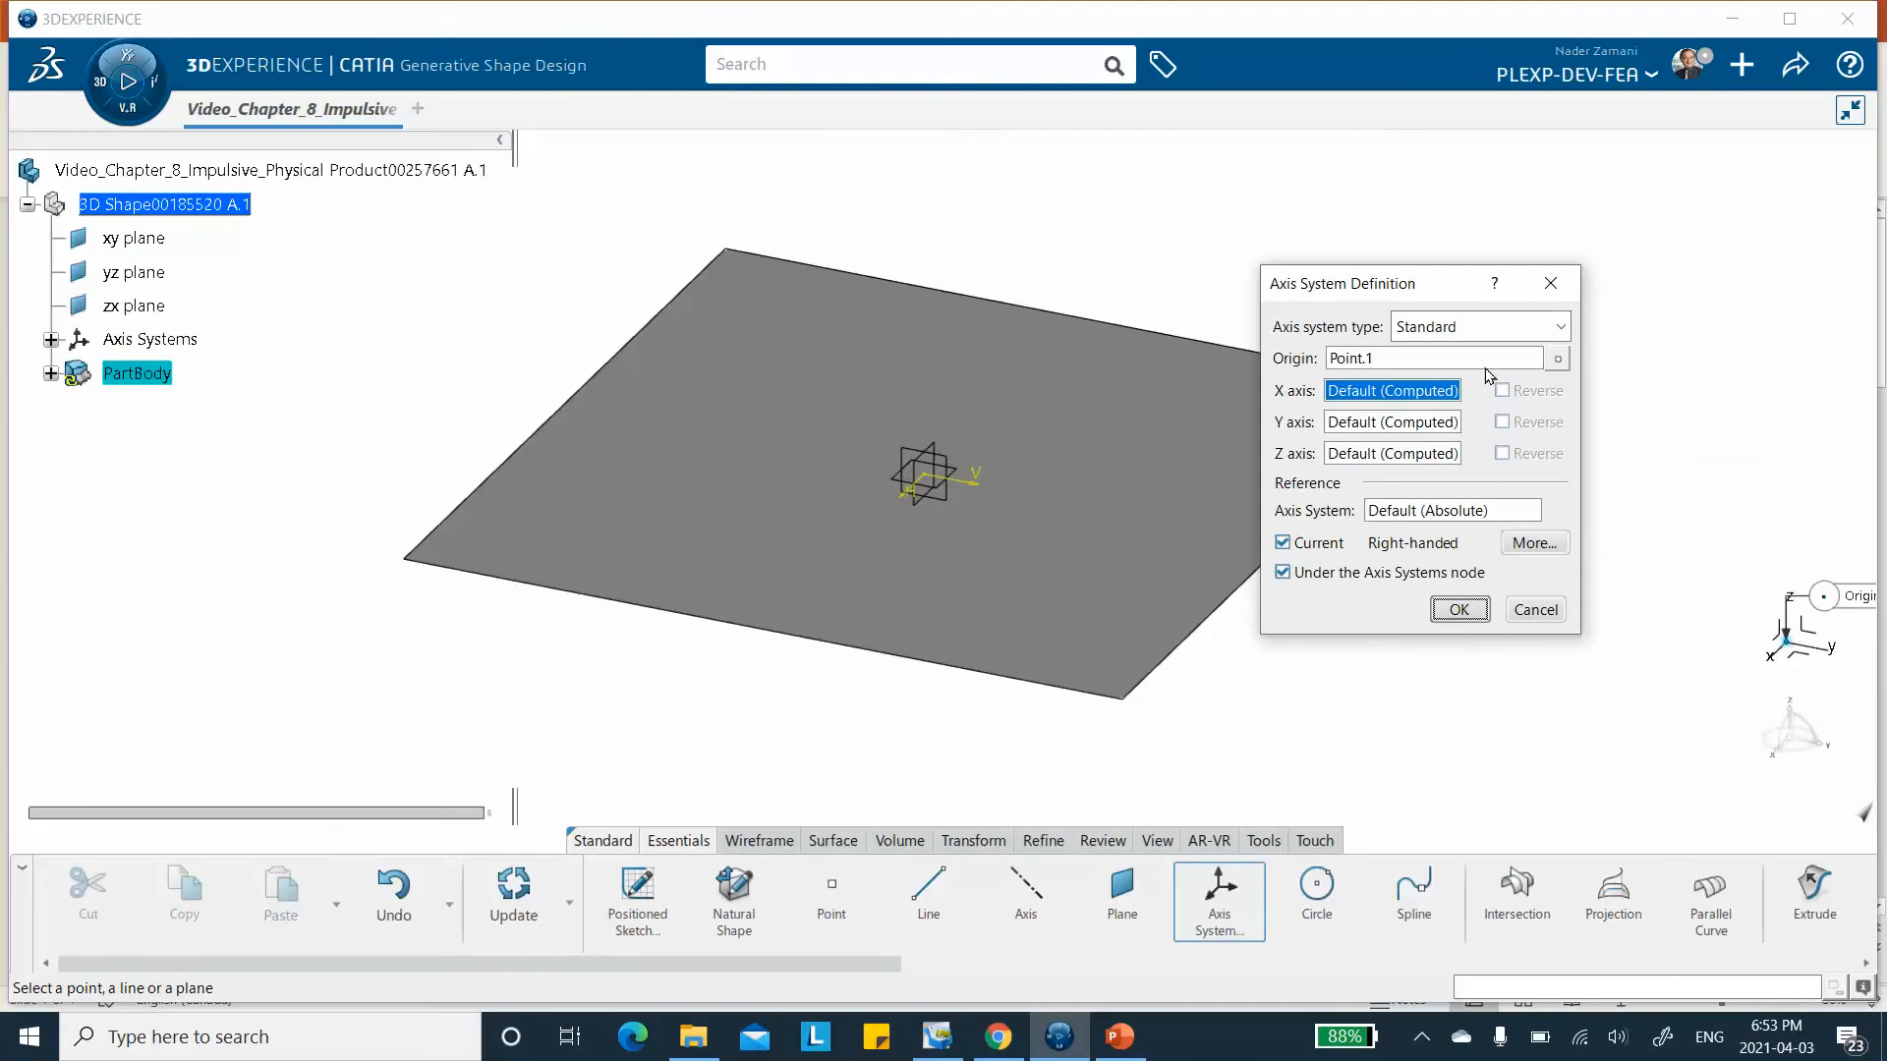
drag(1456, 295, 1652, 161)
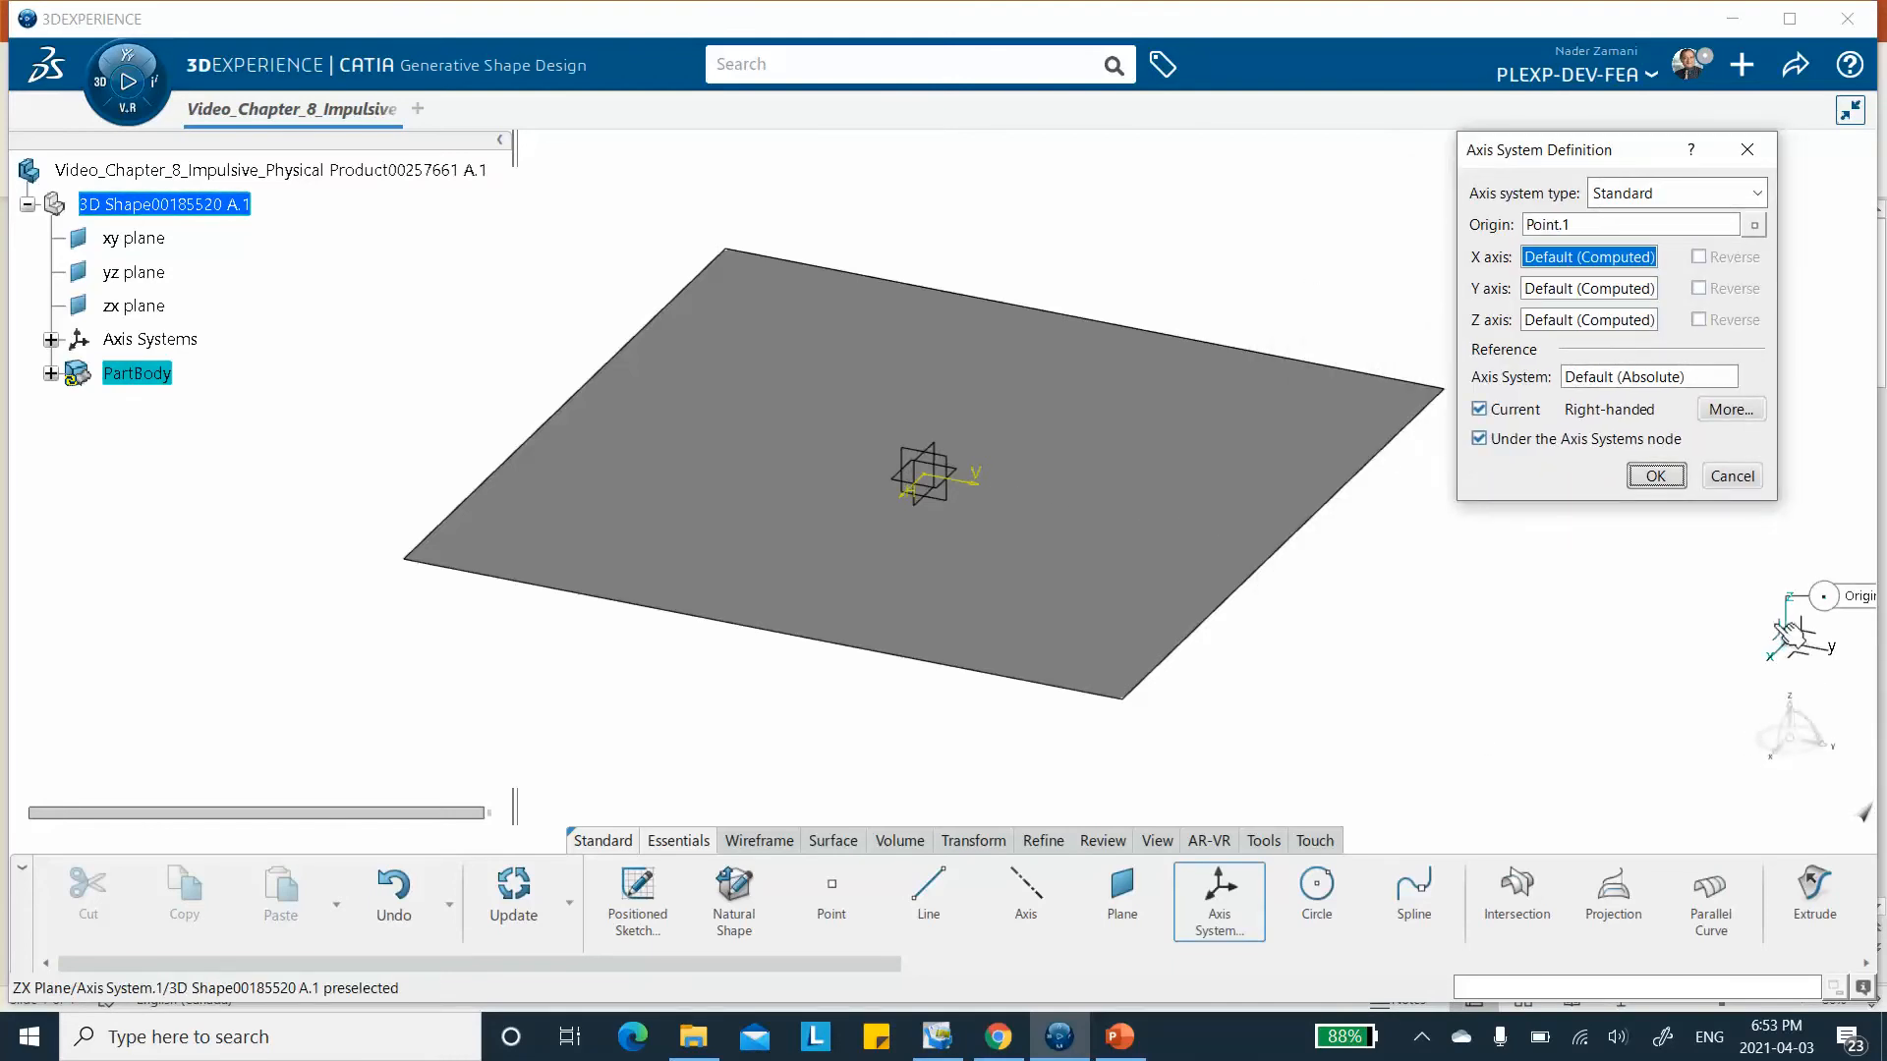
click(1733, 478)
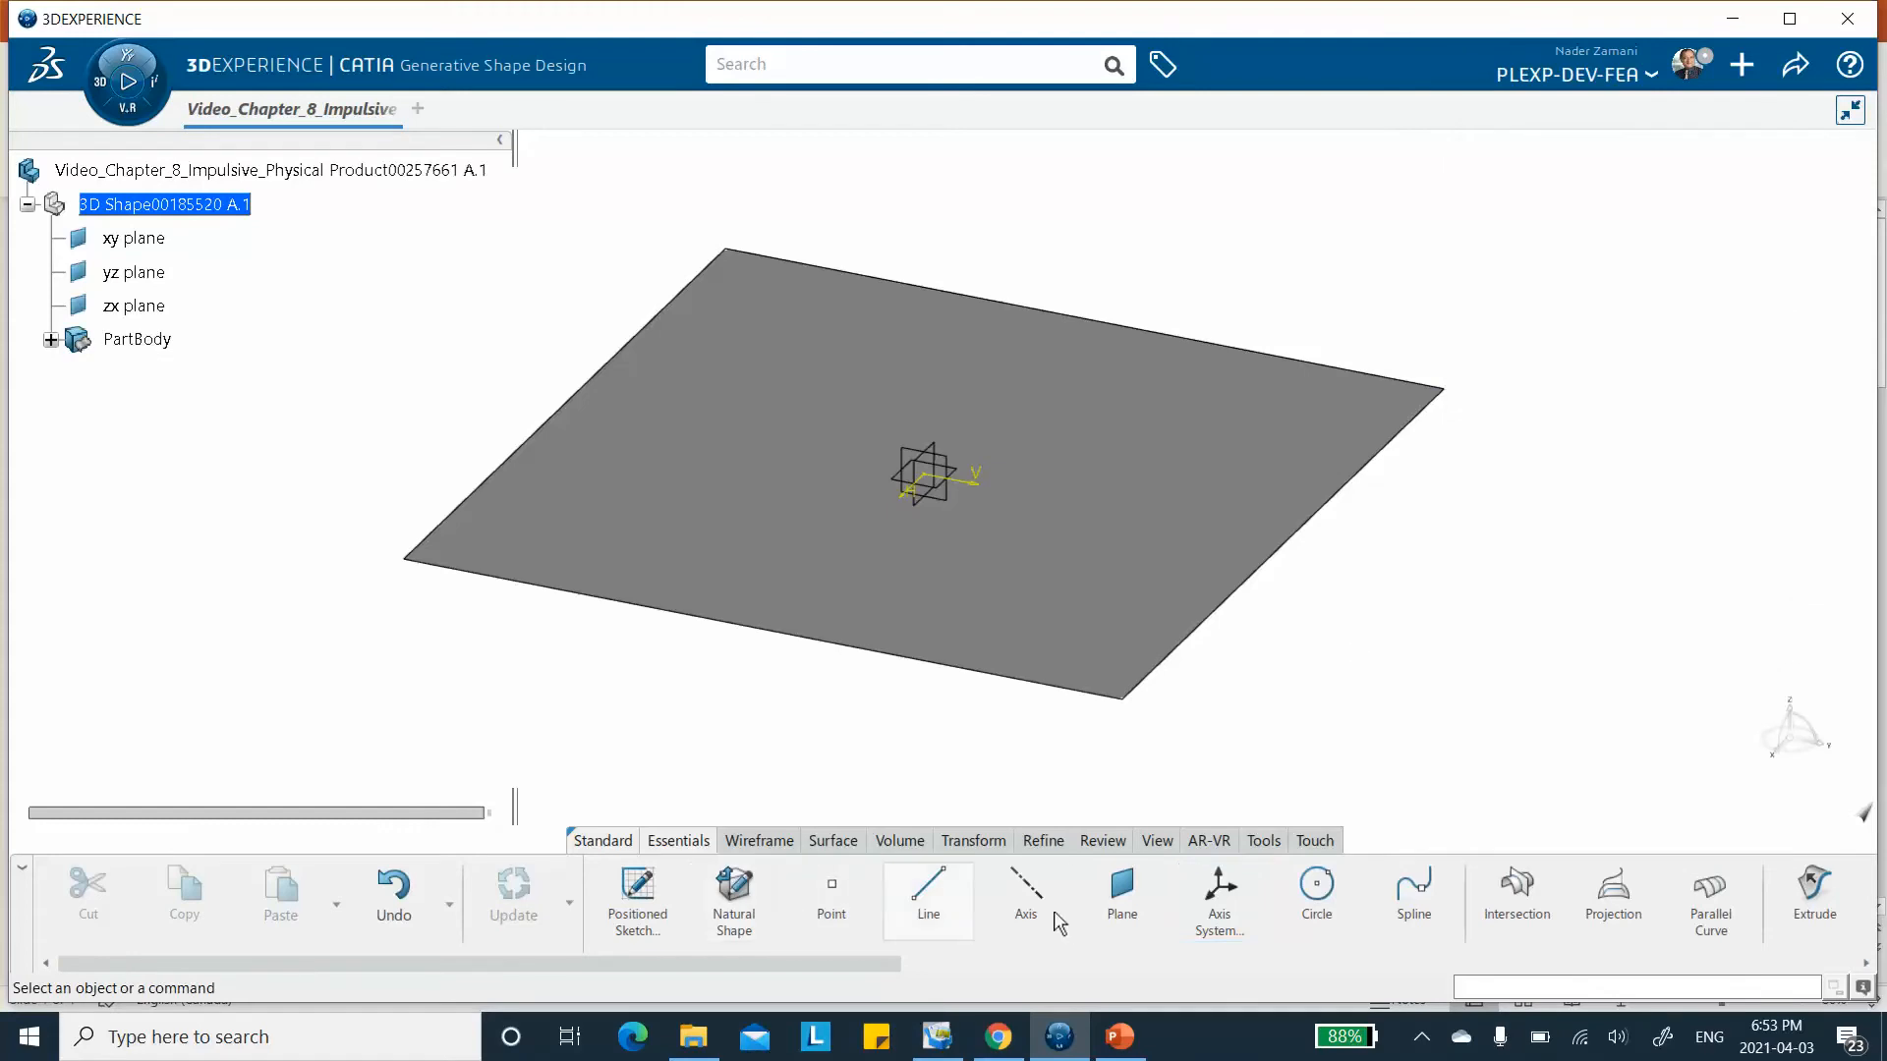
Create a standard axis system at the default origin, with its X axis defined by a new point at X = 300 mm.
click(1221, 884)
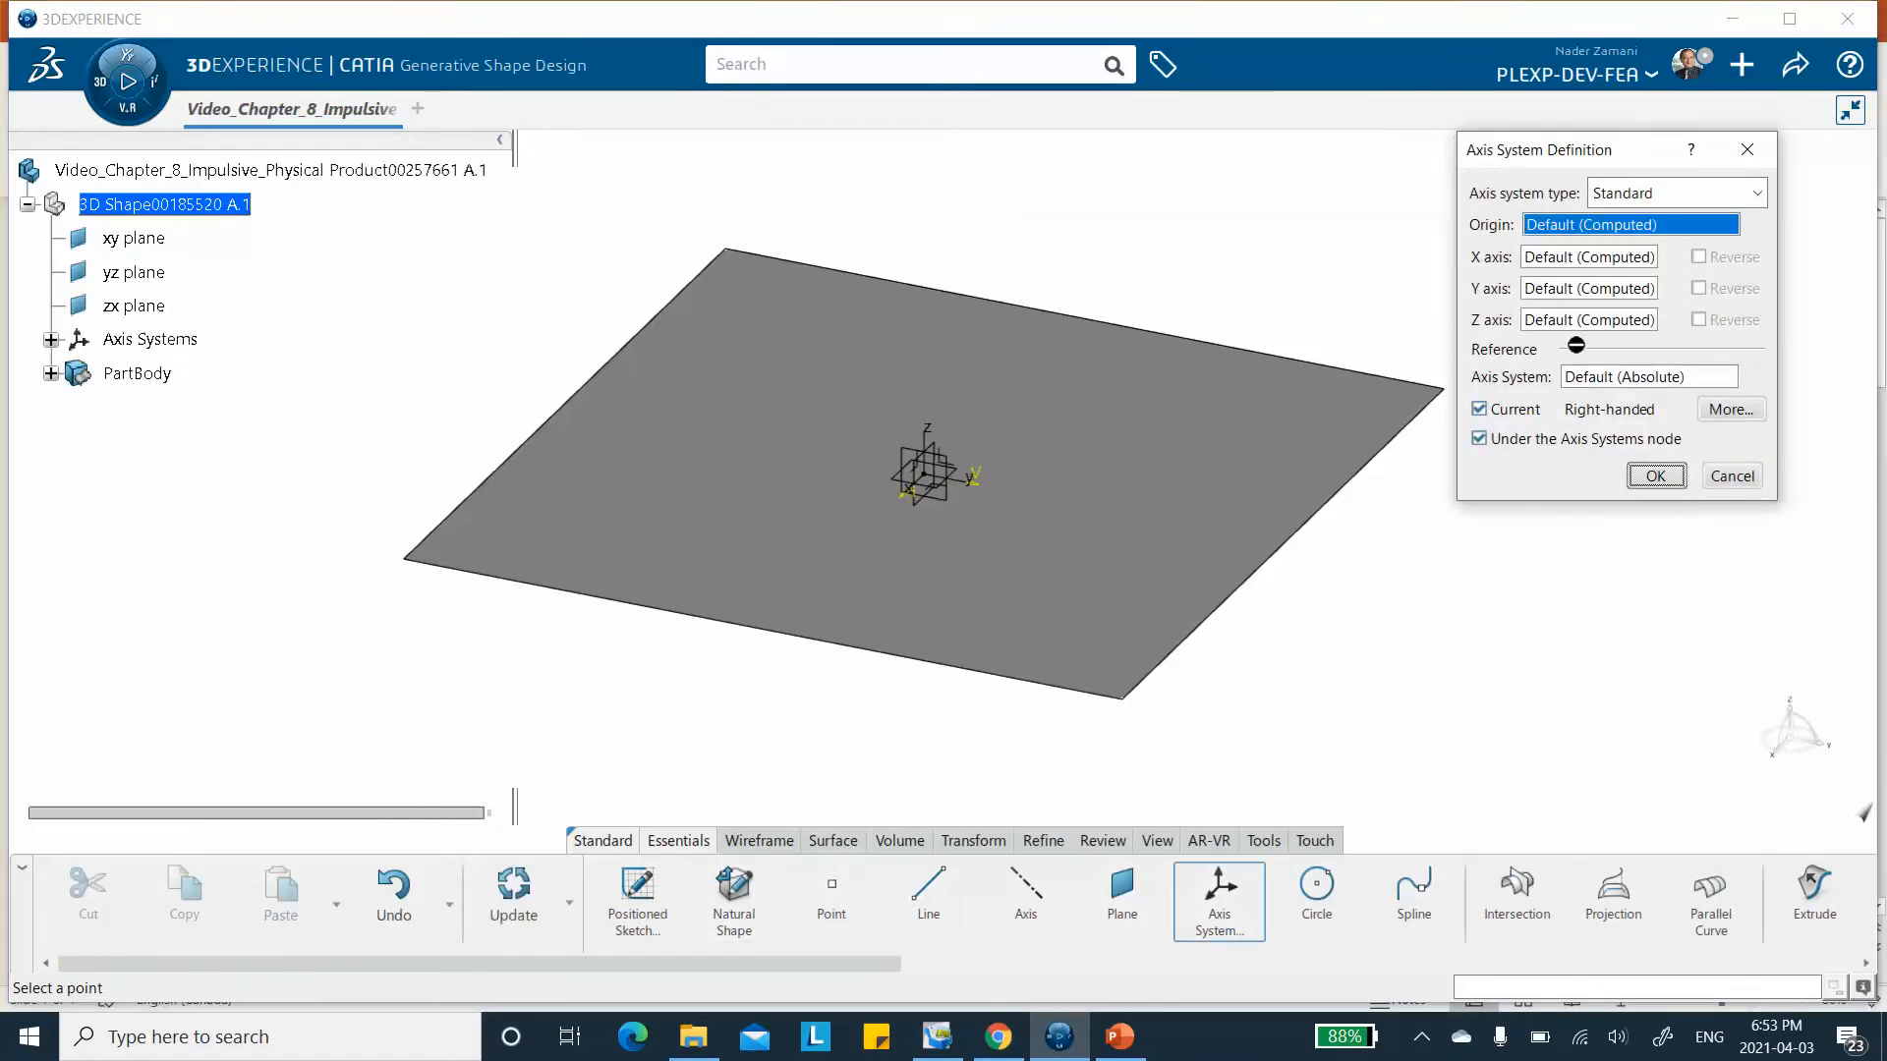
right_click(1545, 259)
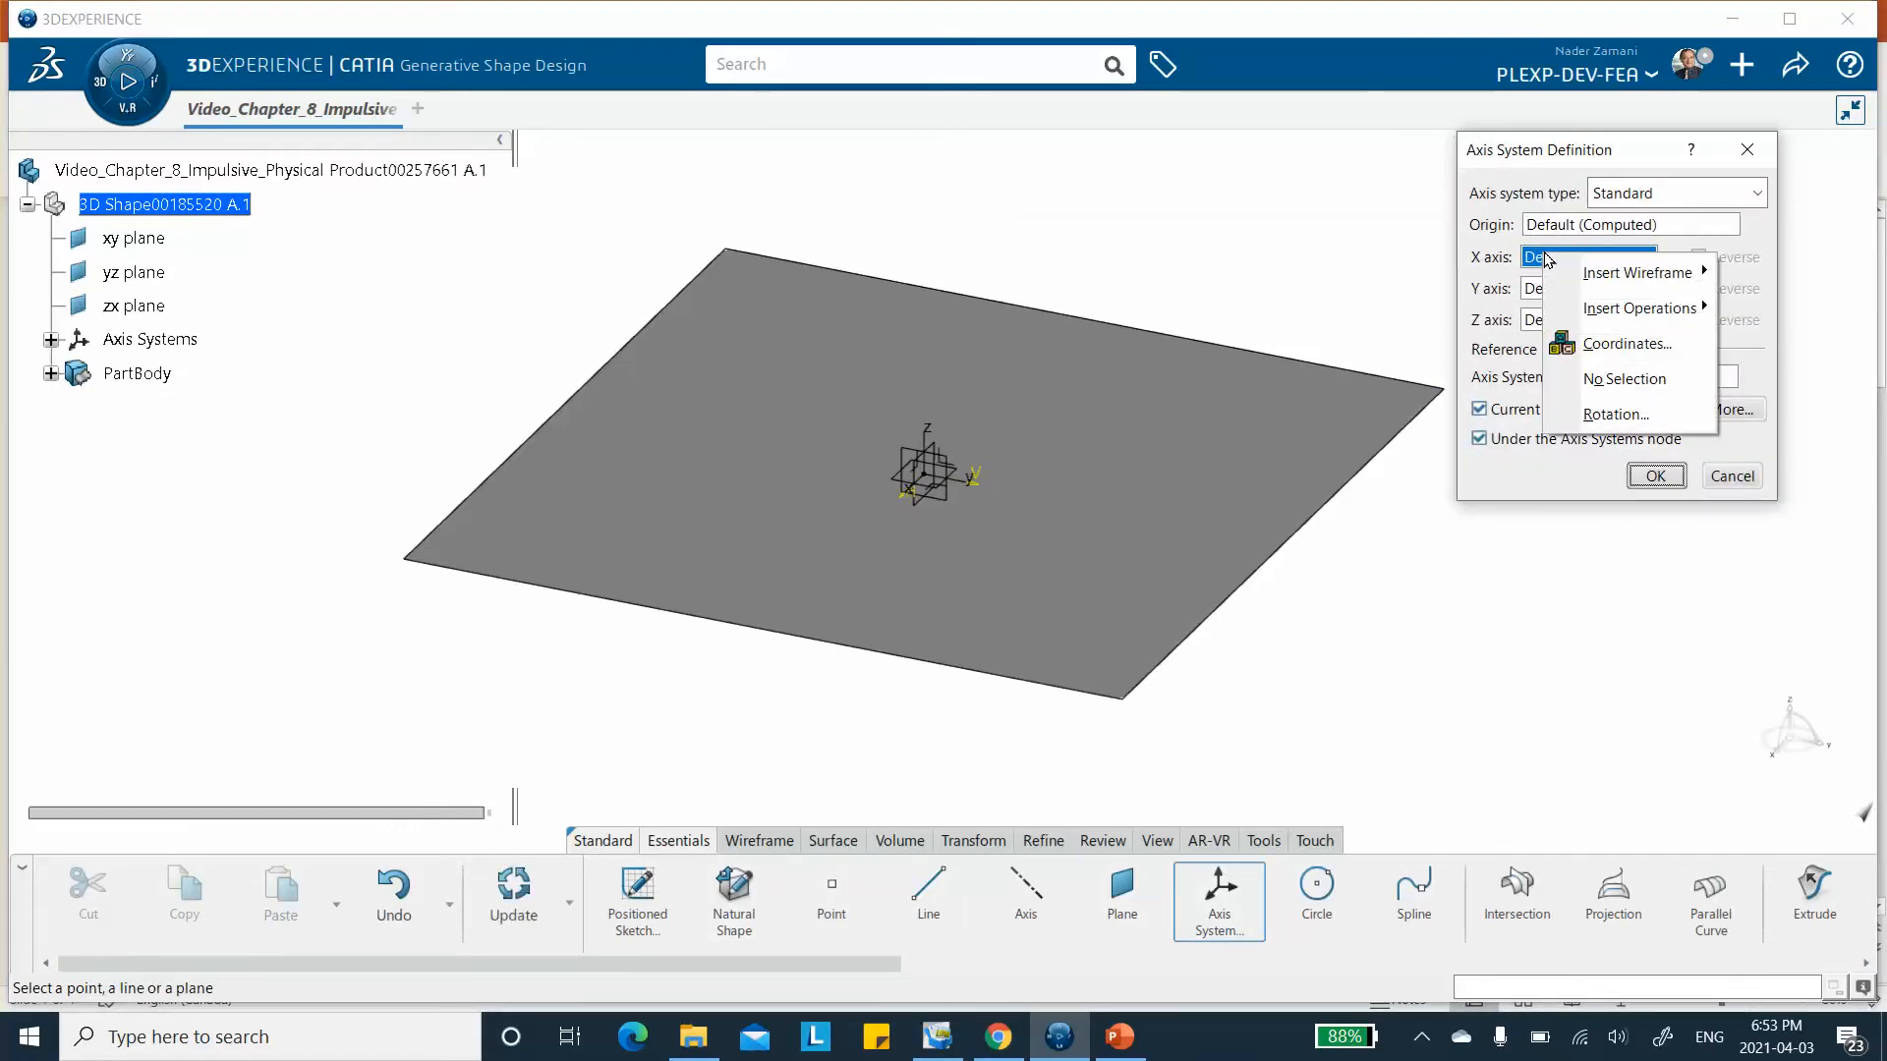
mouse_move(1637, 273)
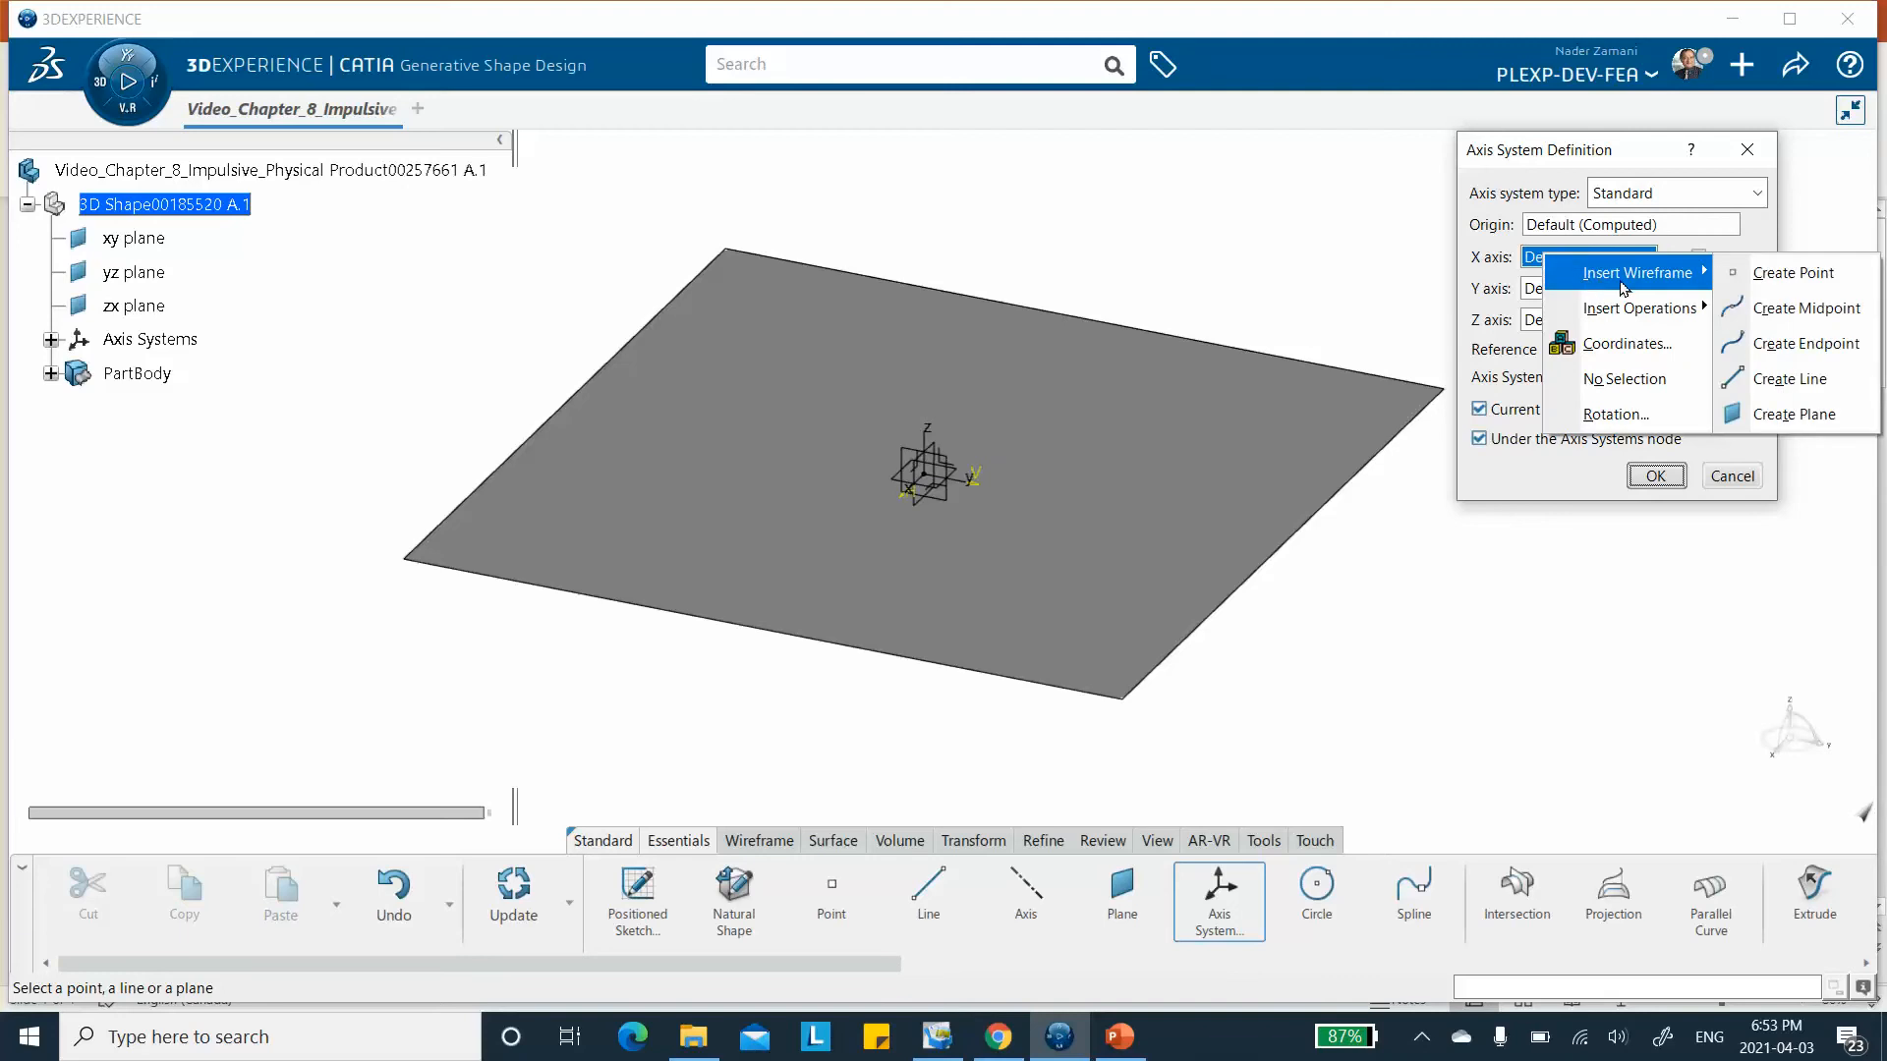
click(1757, 275)
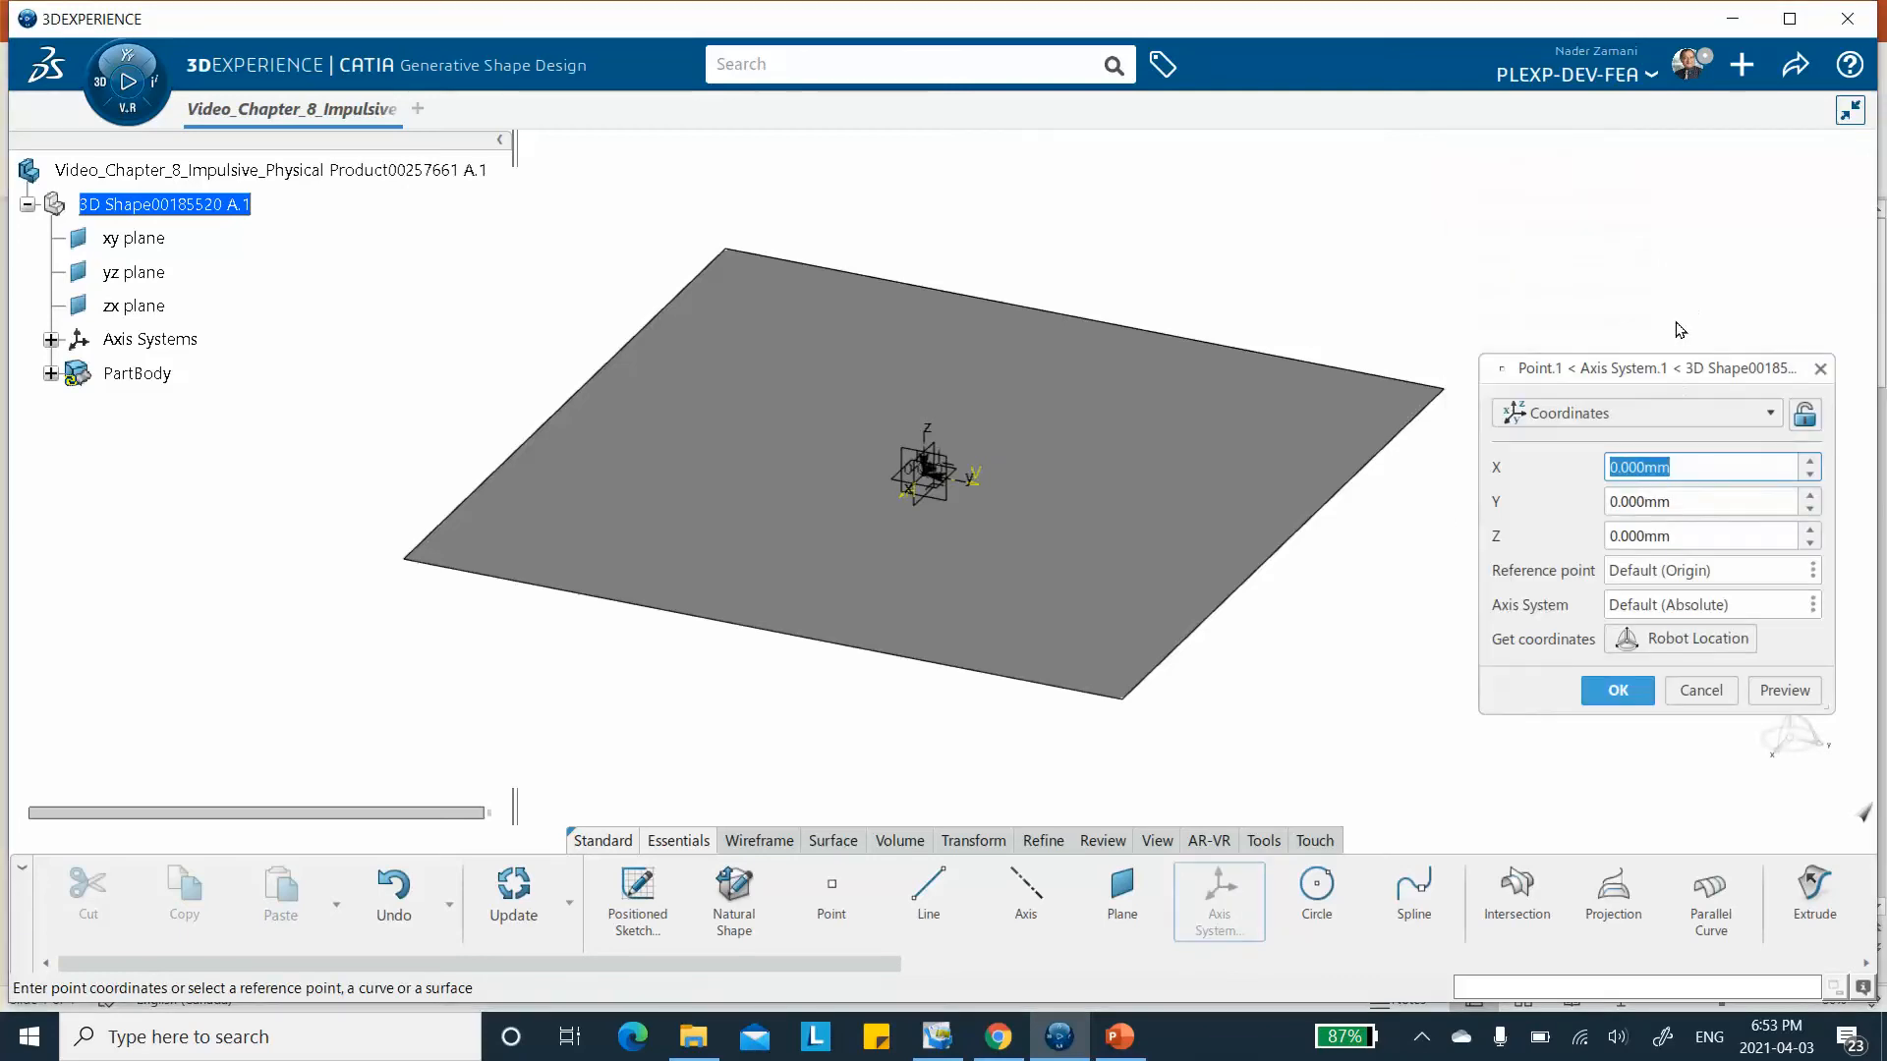
text(300)
key(Return)
middle_drag(855, 764, 778, 658)
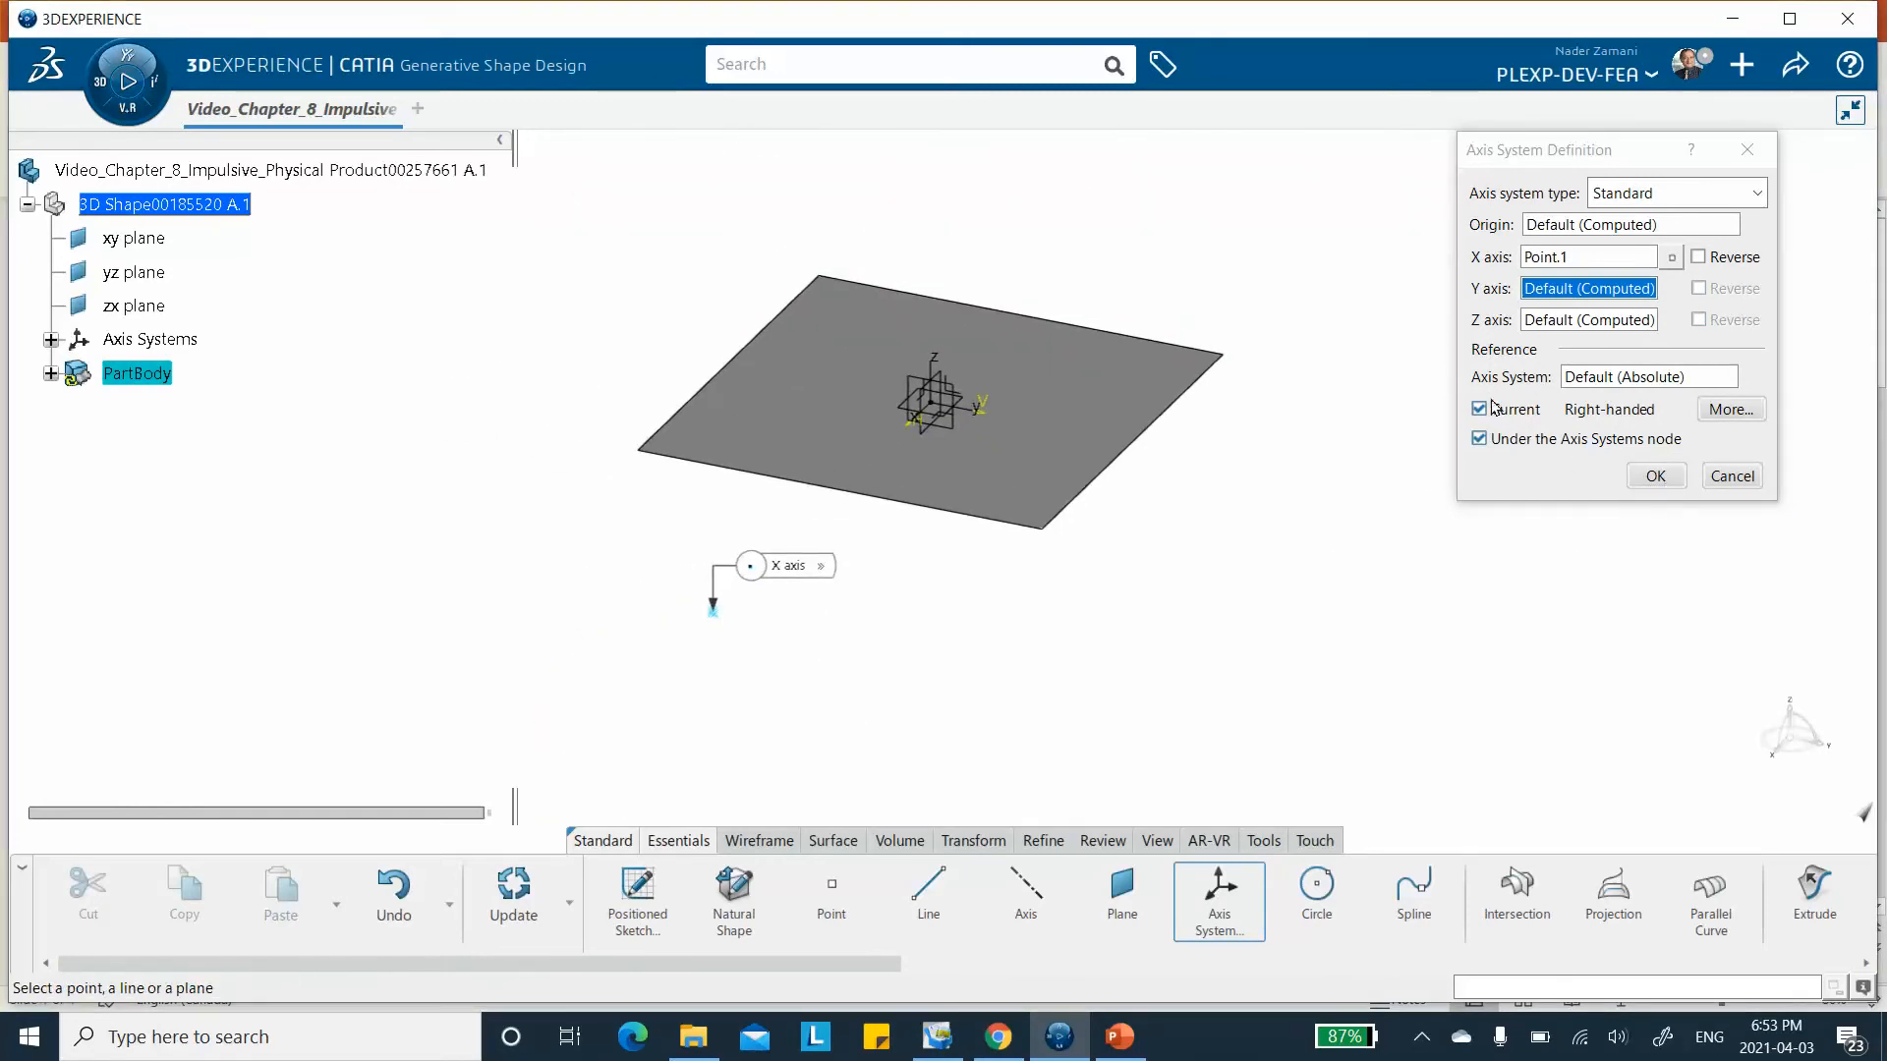
click(1656, 476)
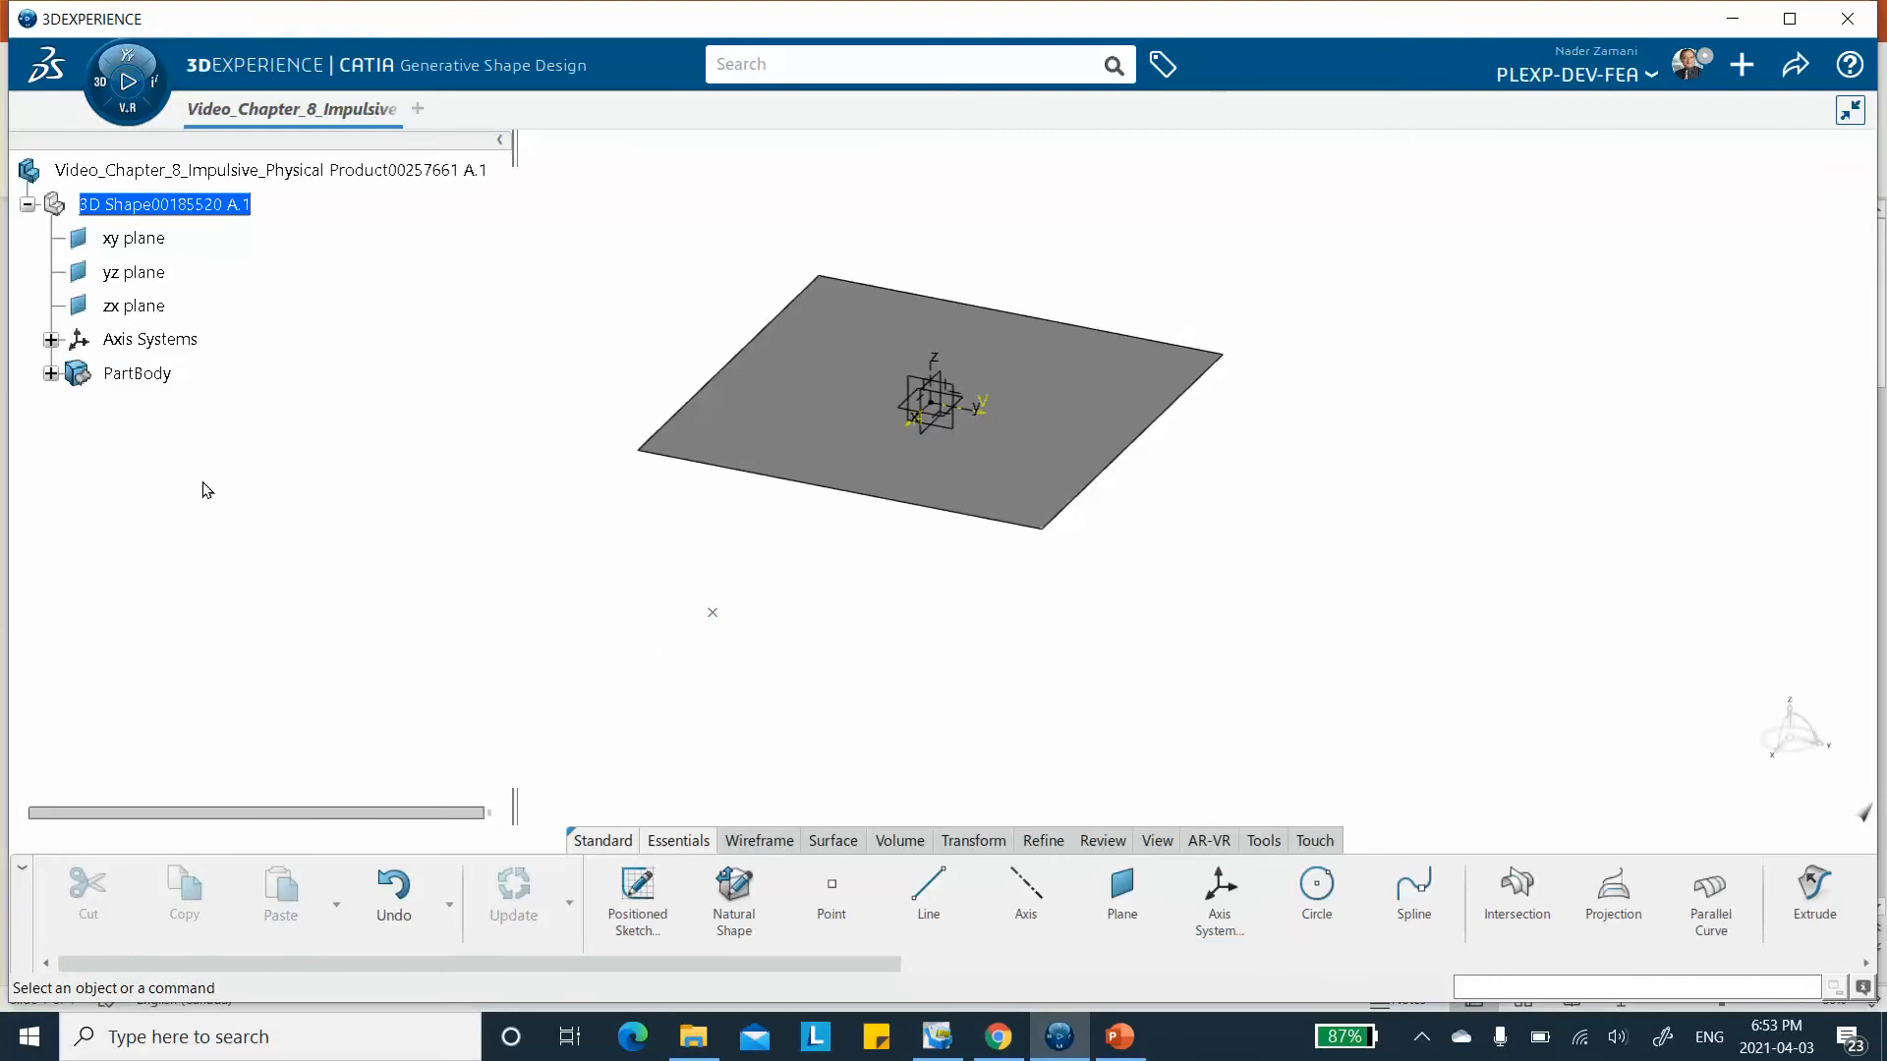
Review the definition of the axis system that uses the X-axis point, and delete that axis system without its exclusive parents.
click(50, 339)
double_click(157, 373)
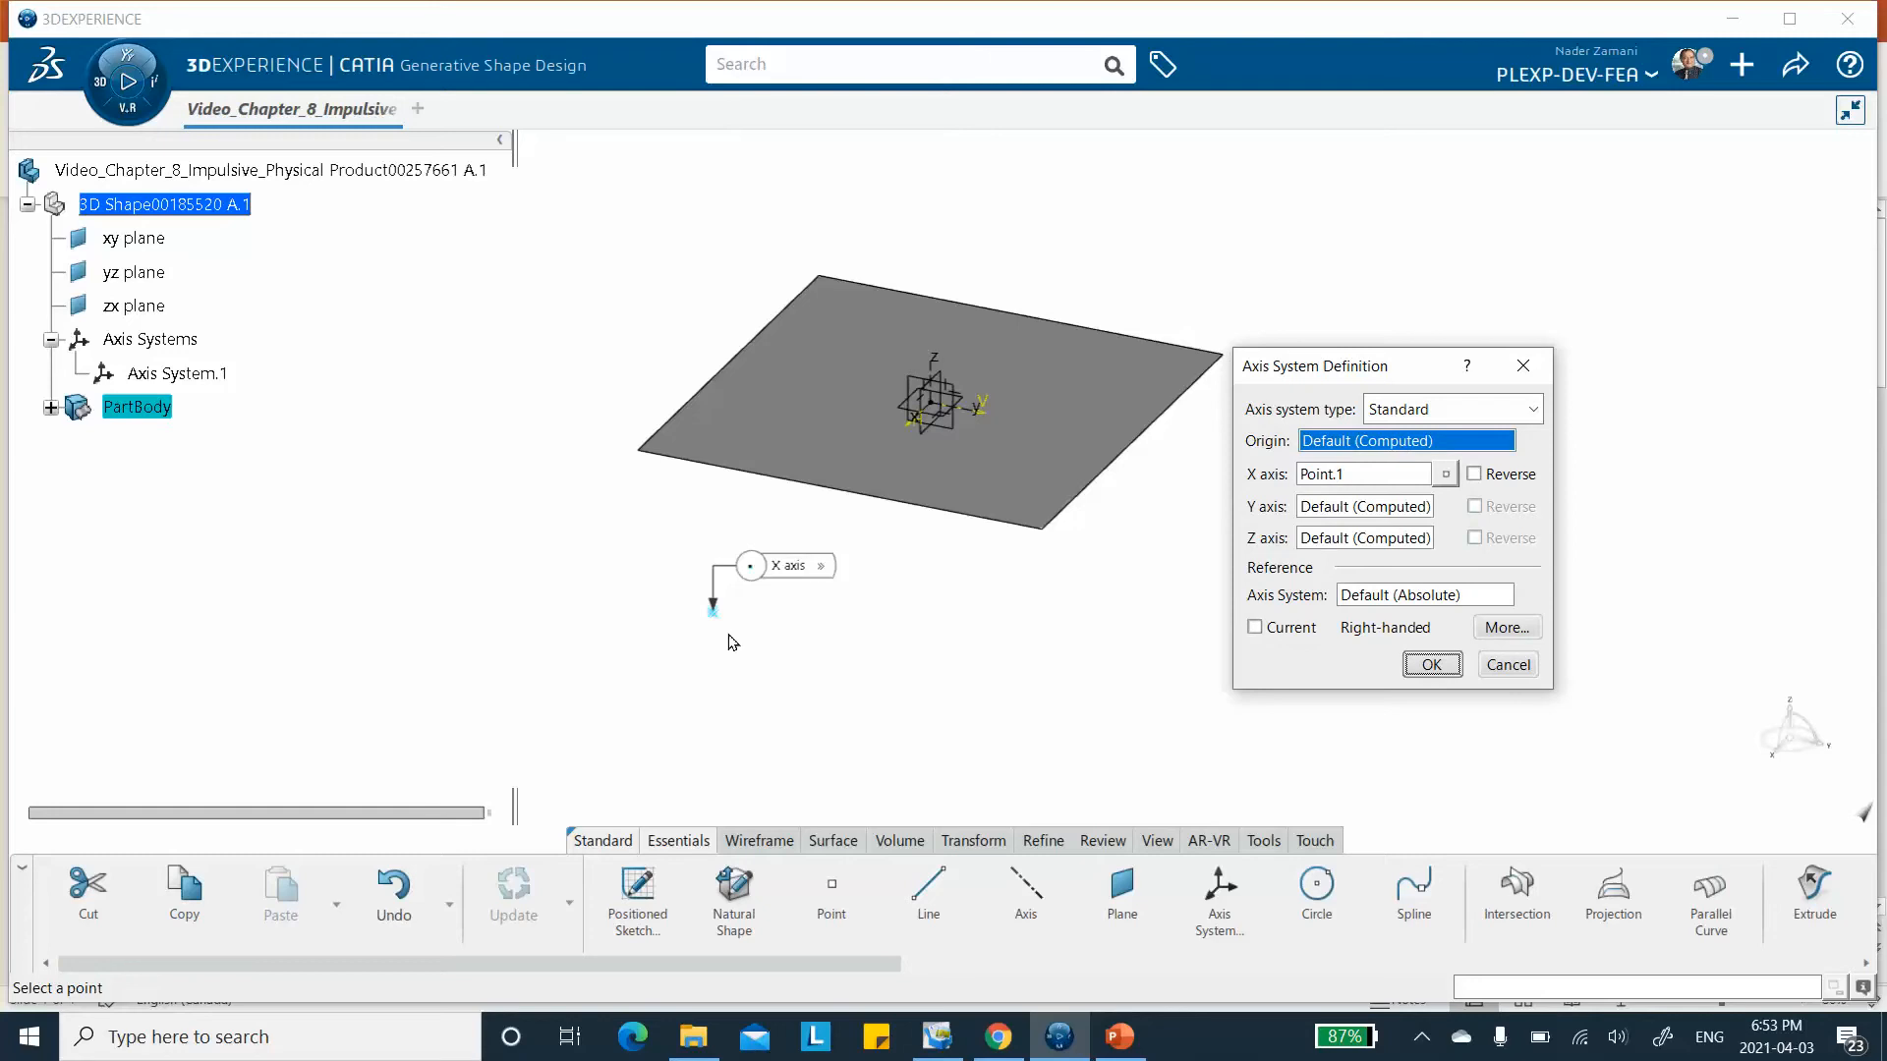
click(1508, 664)
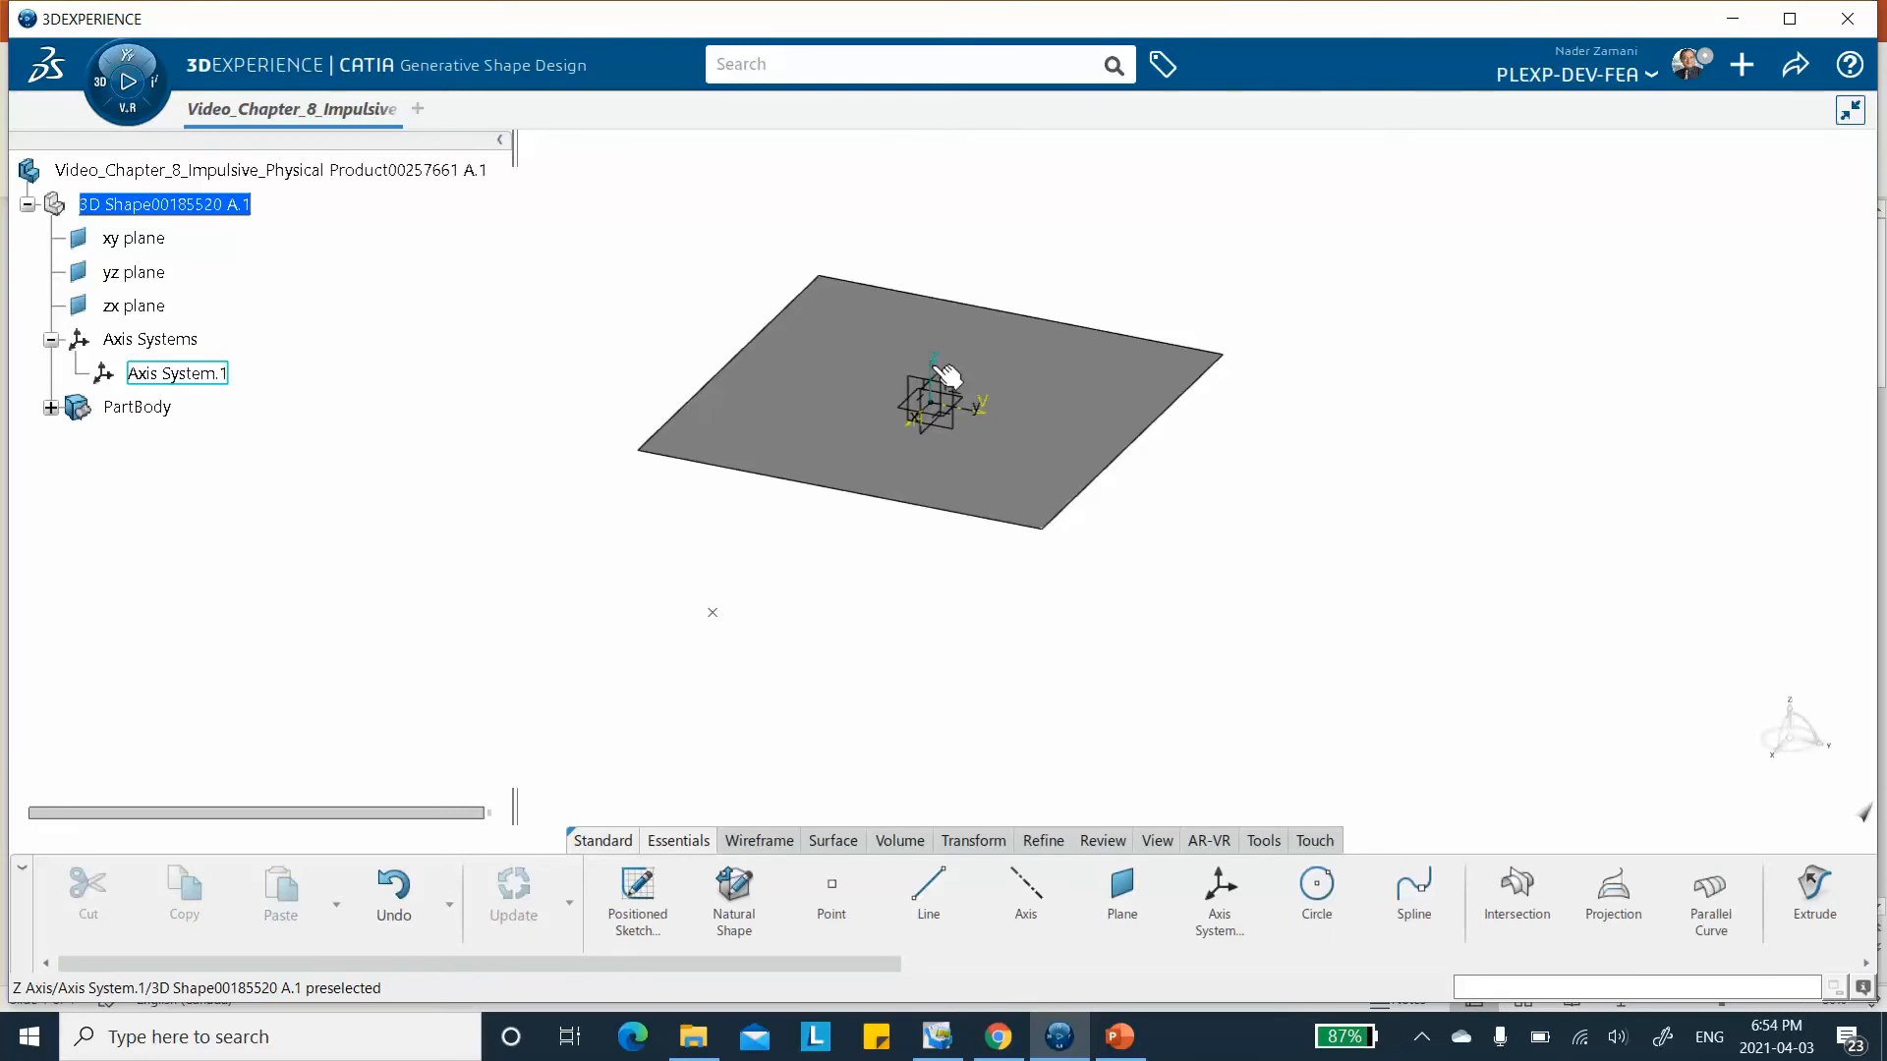
right_click(168, 373)
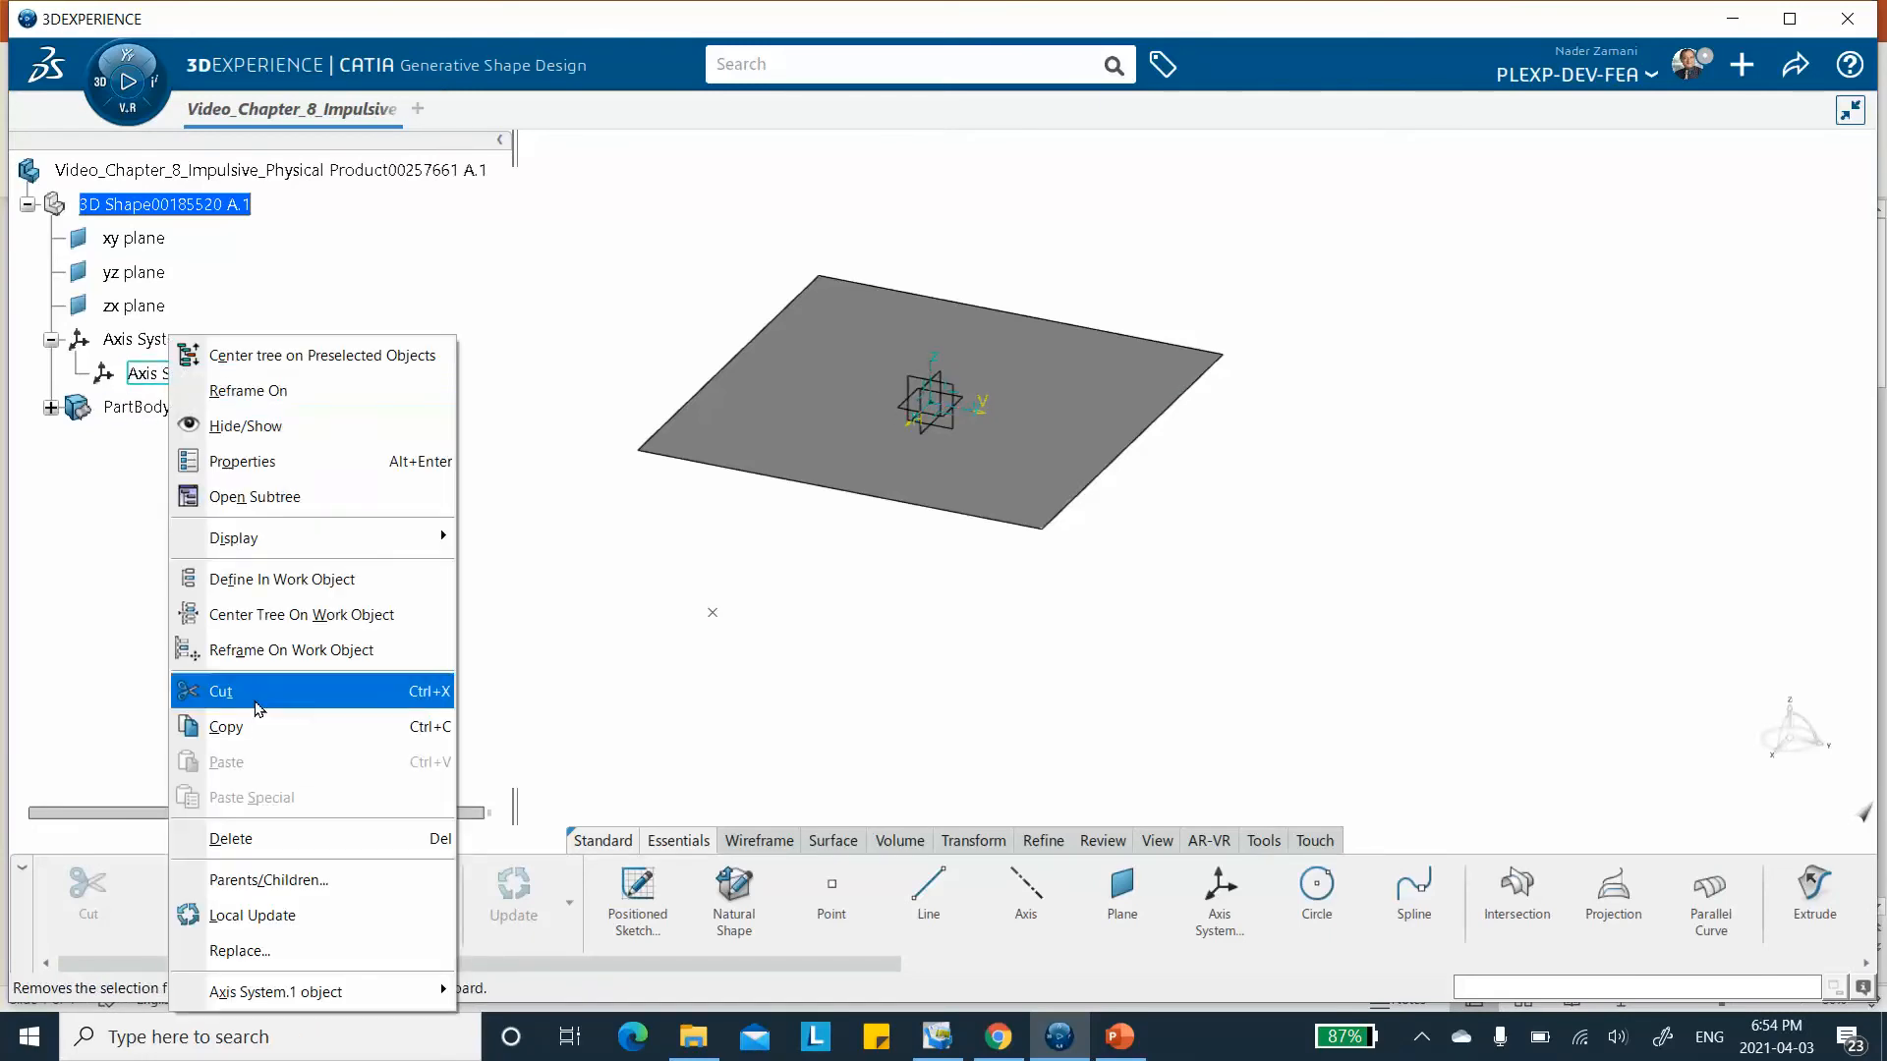
click(286, 839)
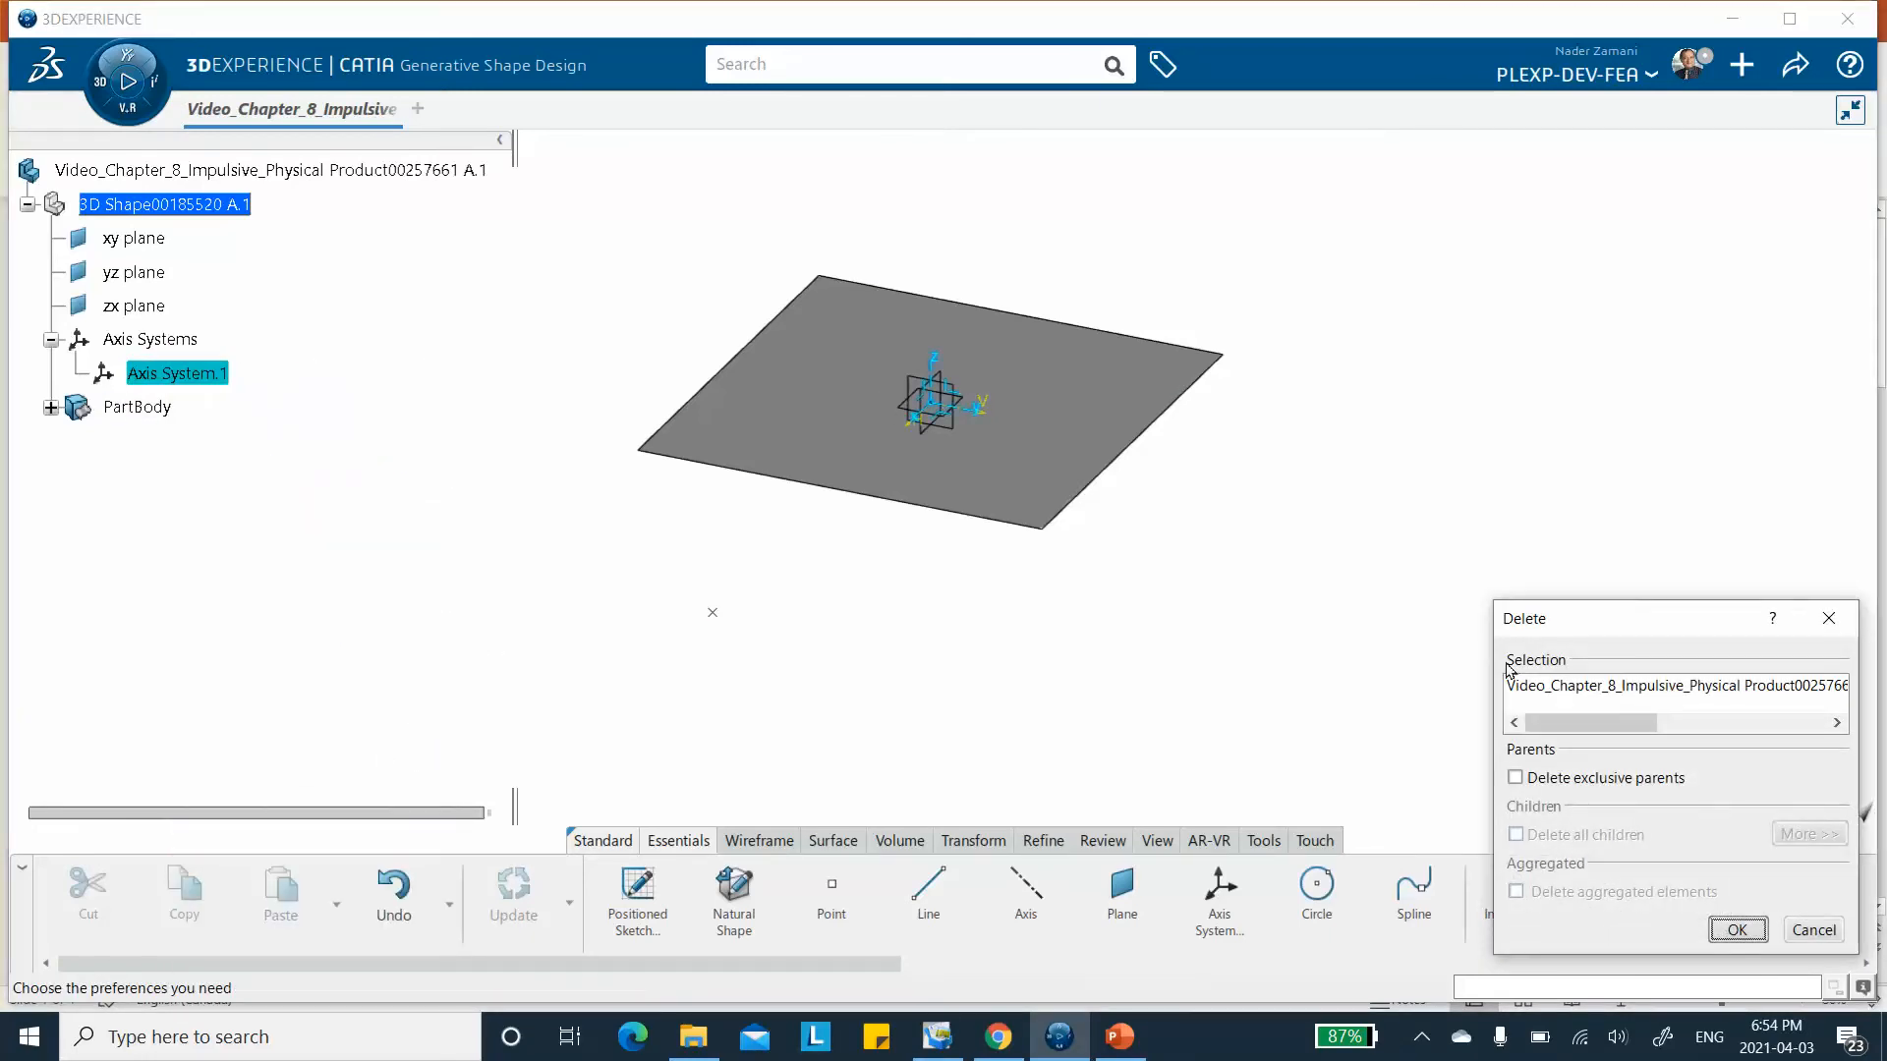
key(Return)
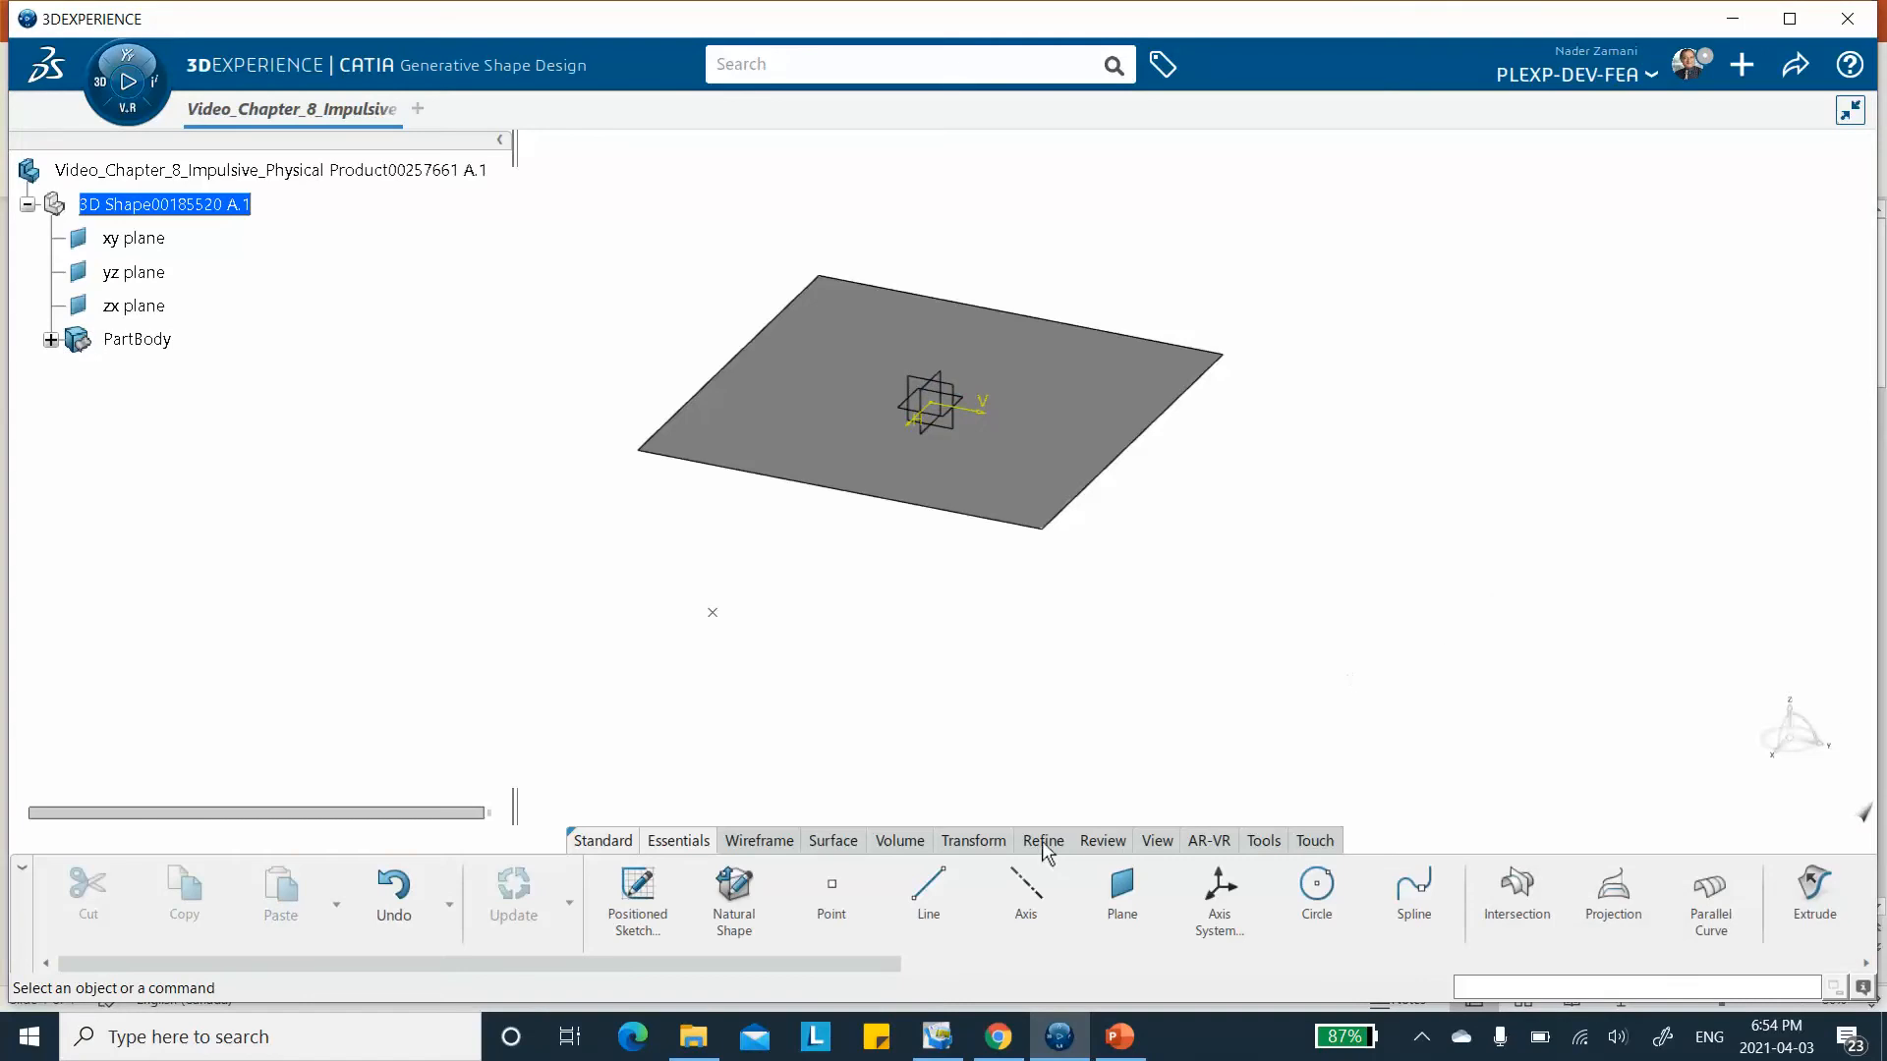
Create a standard axis system with its origin on the existing point beside the square surface, and save the model.
click(1221, 894)
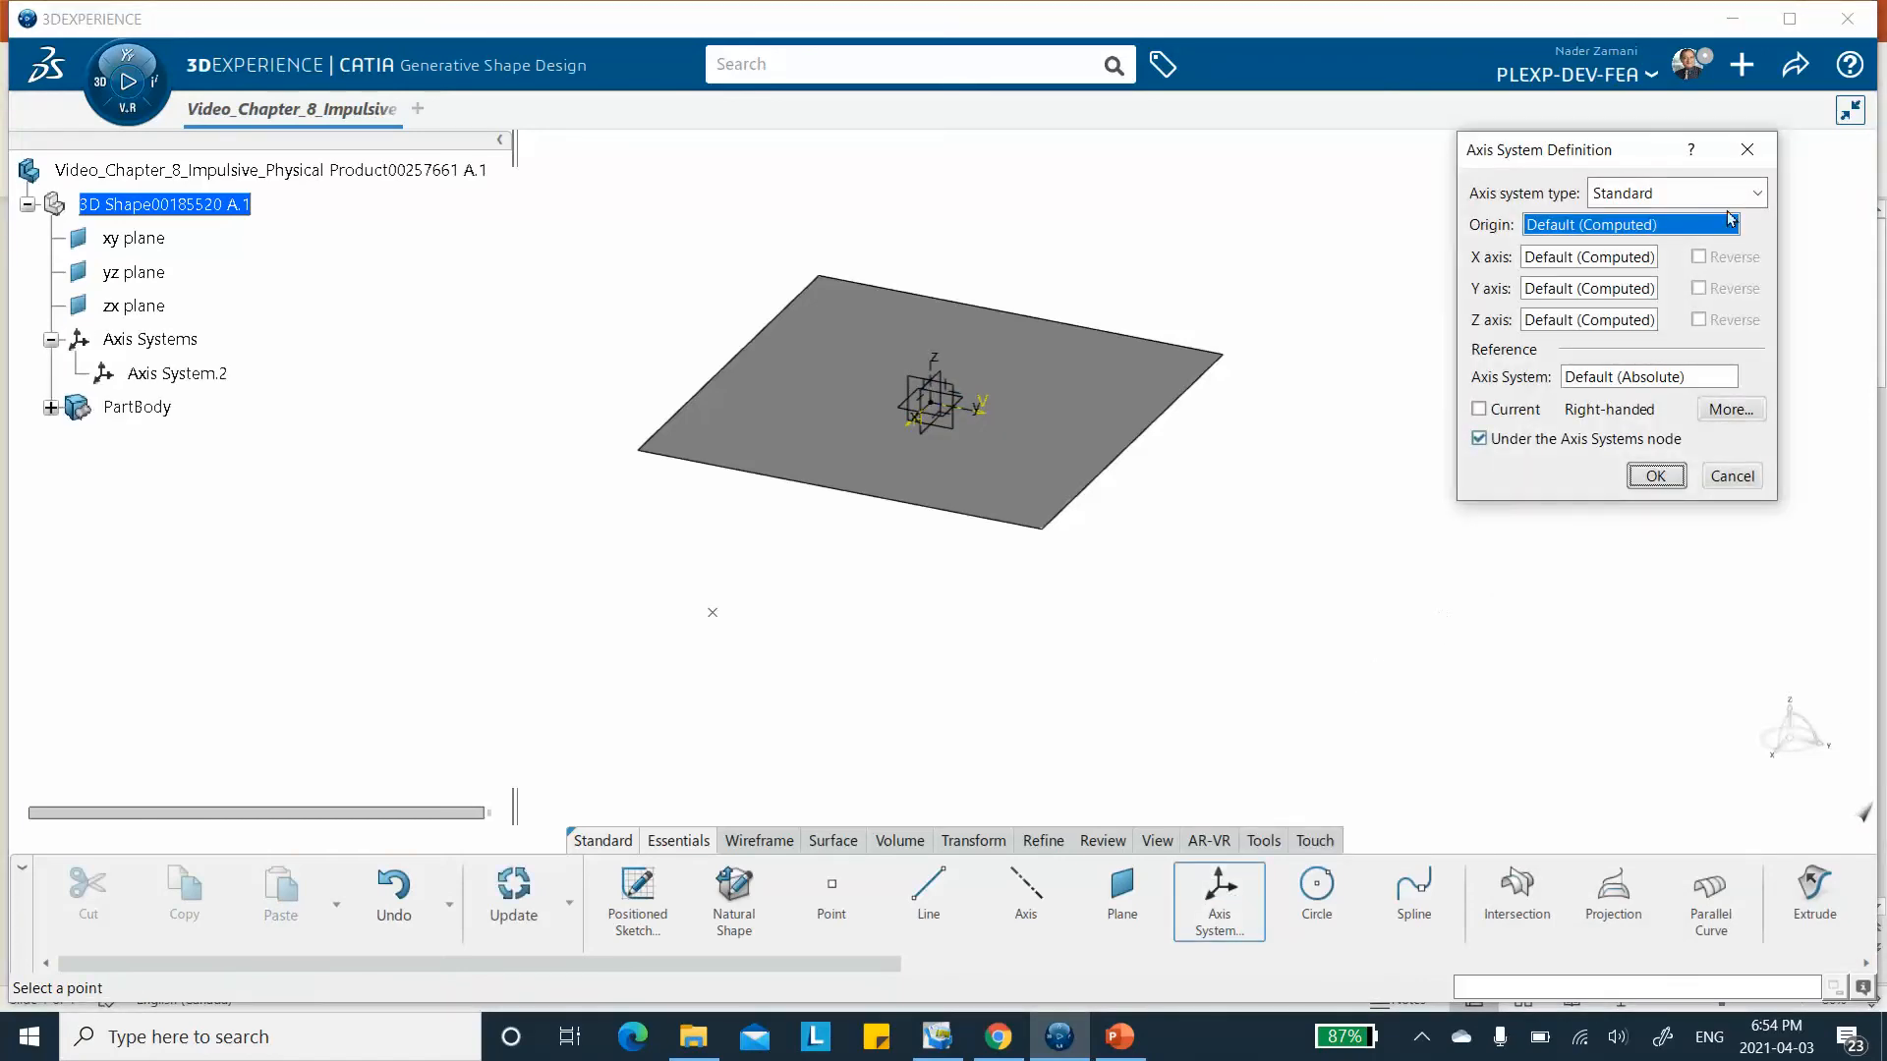
click(714, 613)
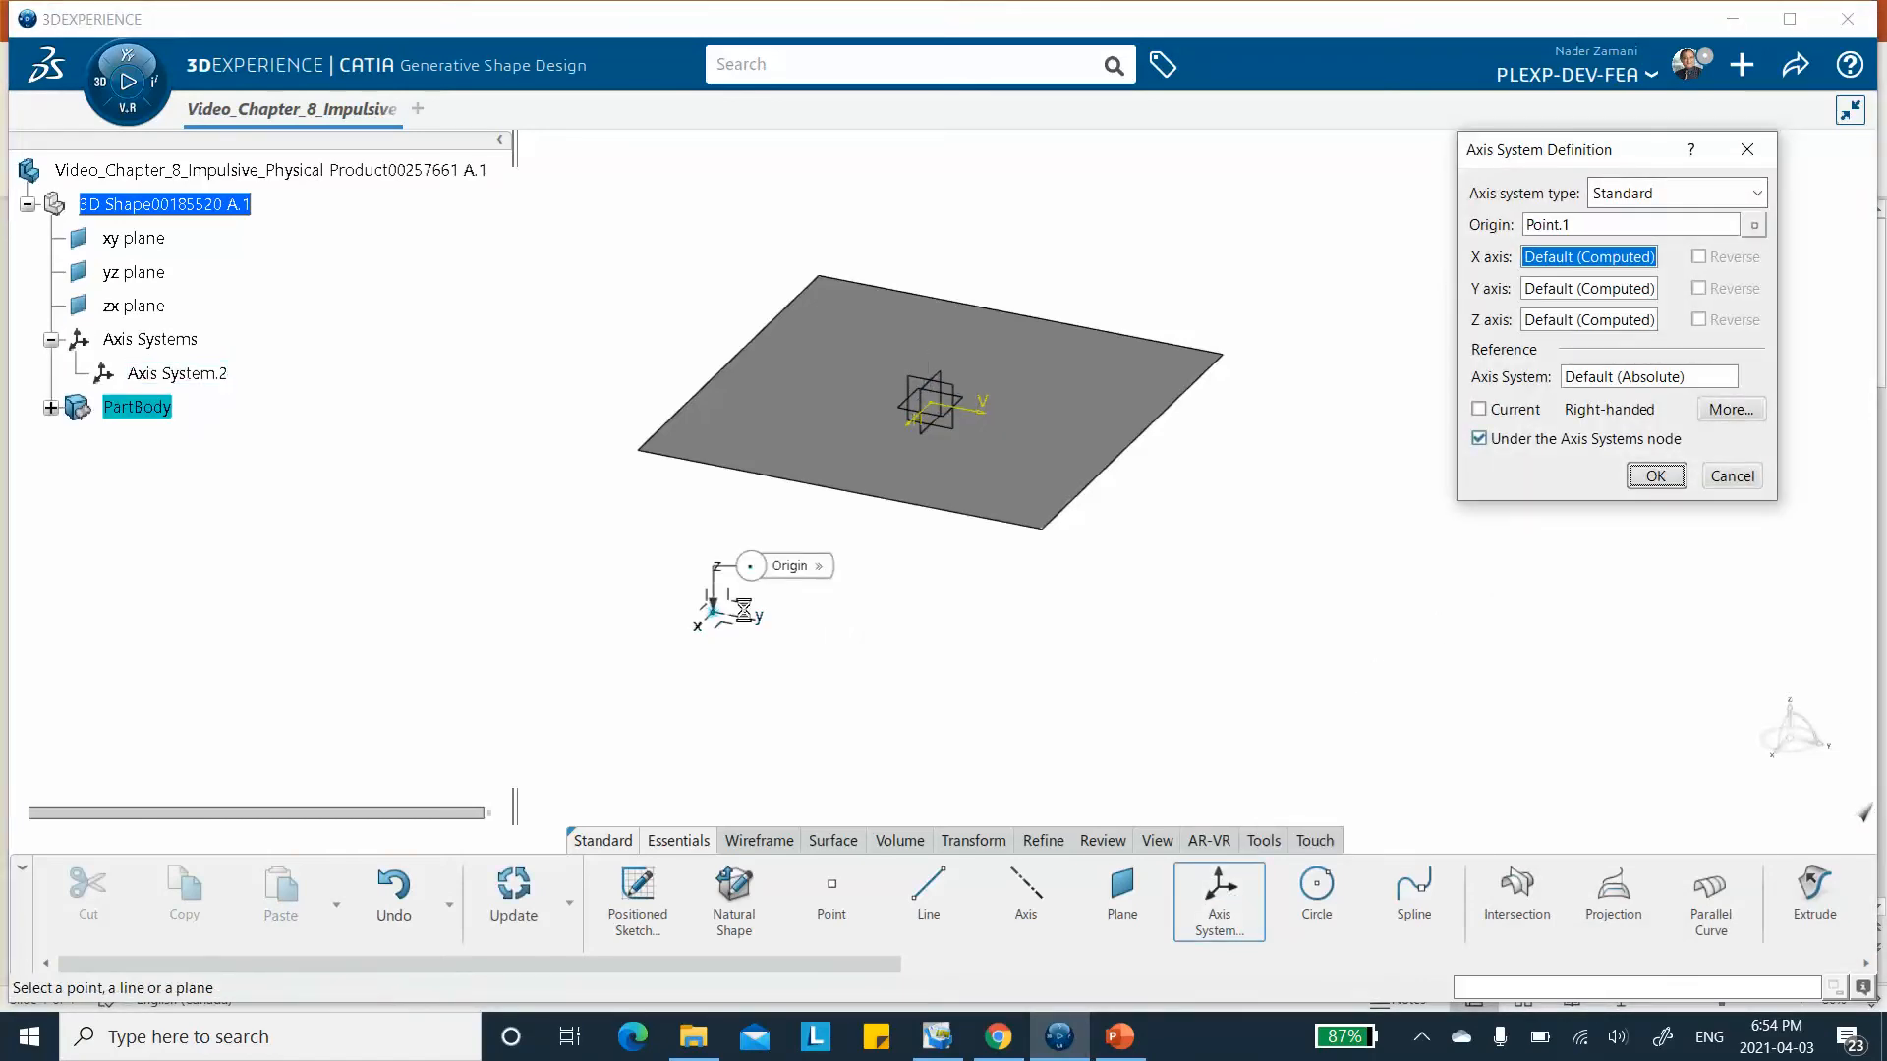
click(1656, 476)
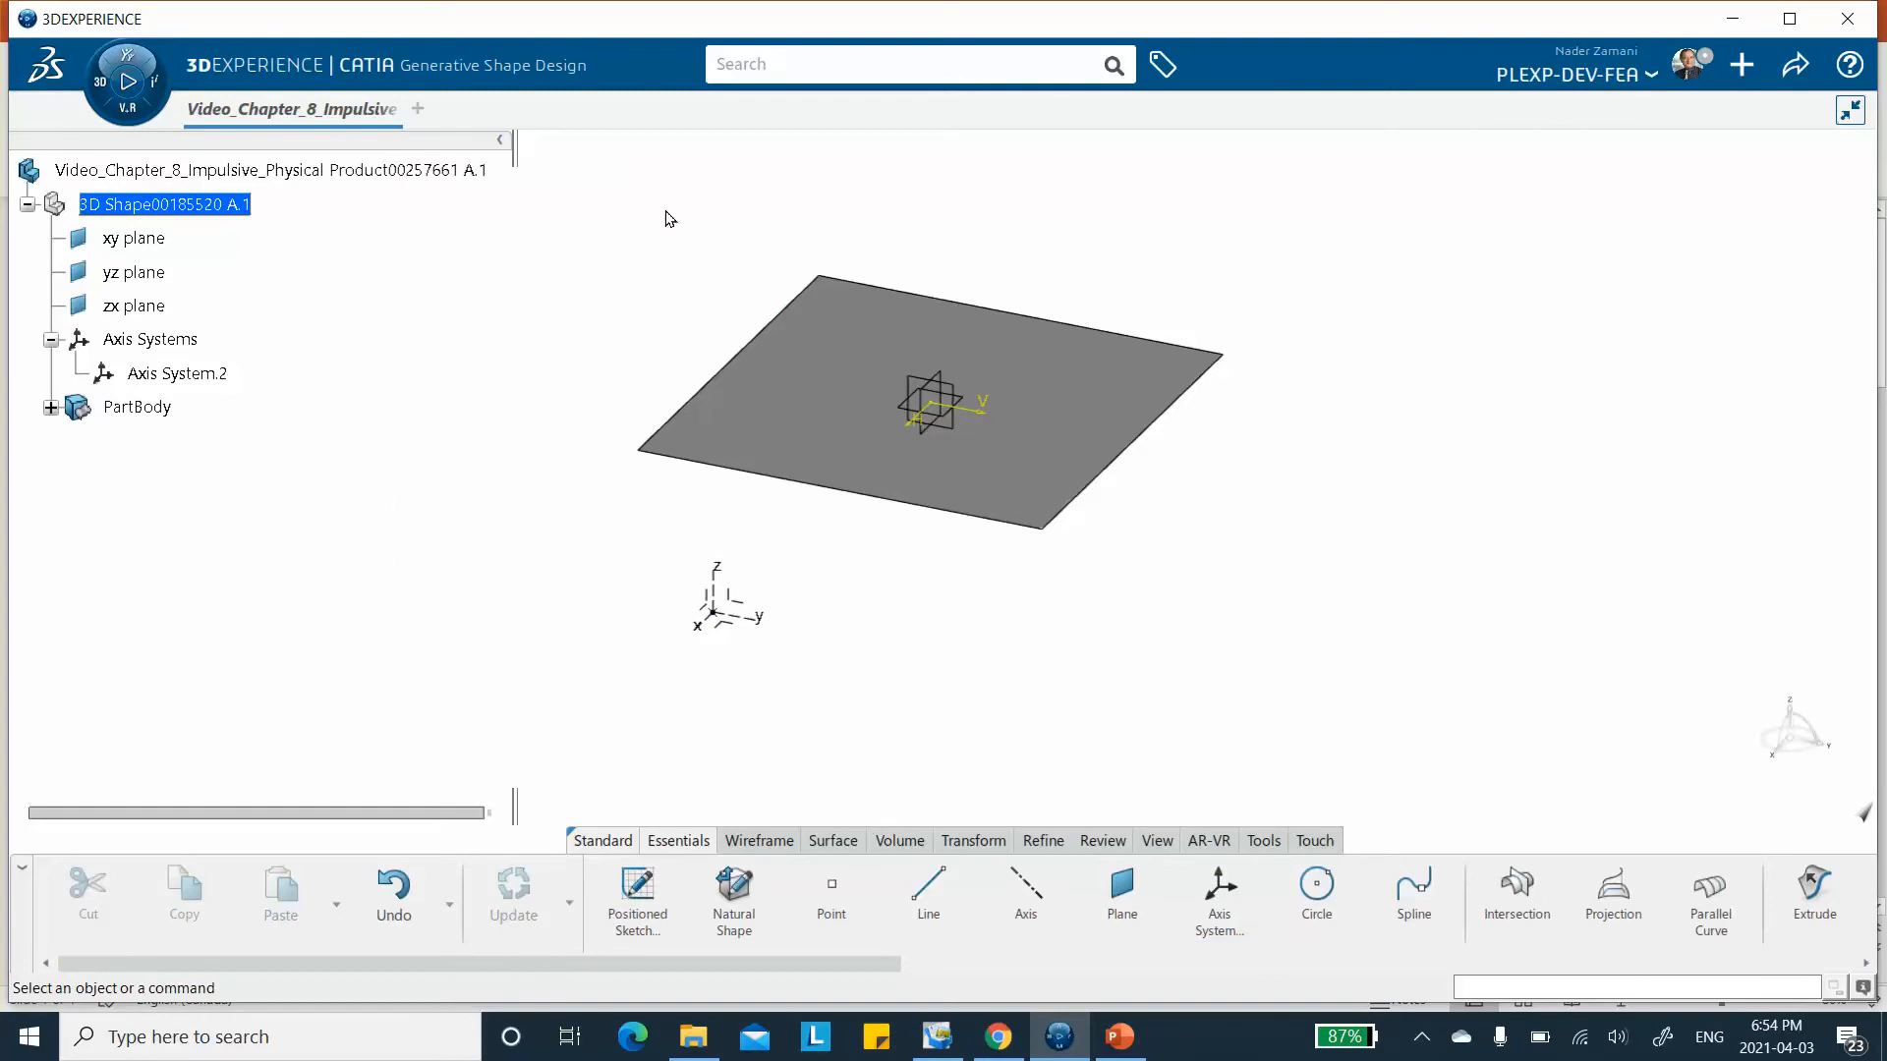
click(1793, 80)
click(1697, 116)
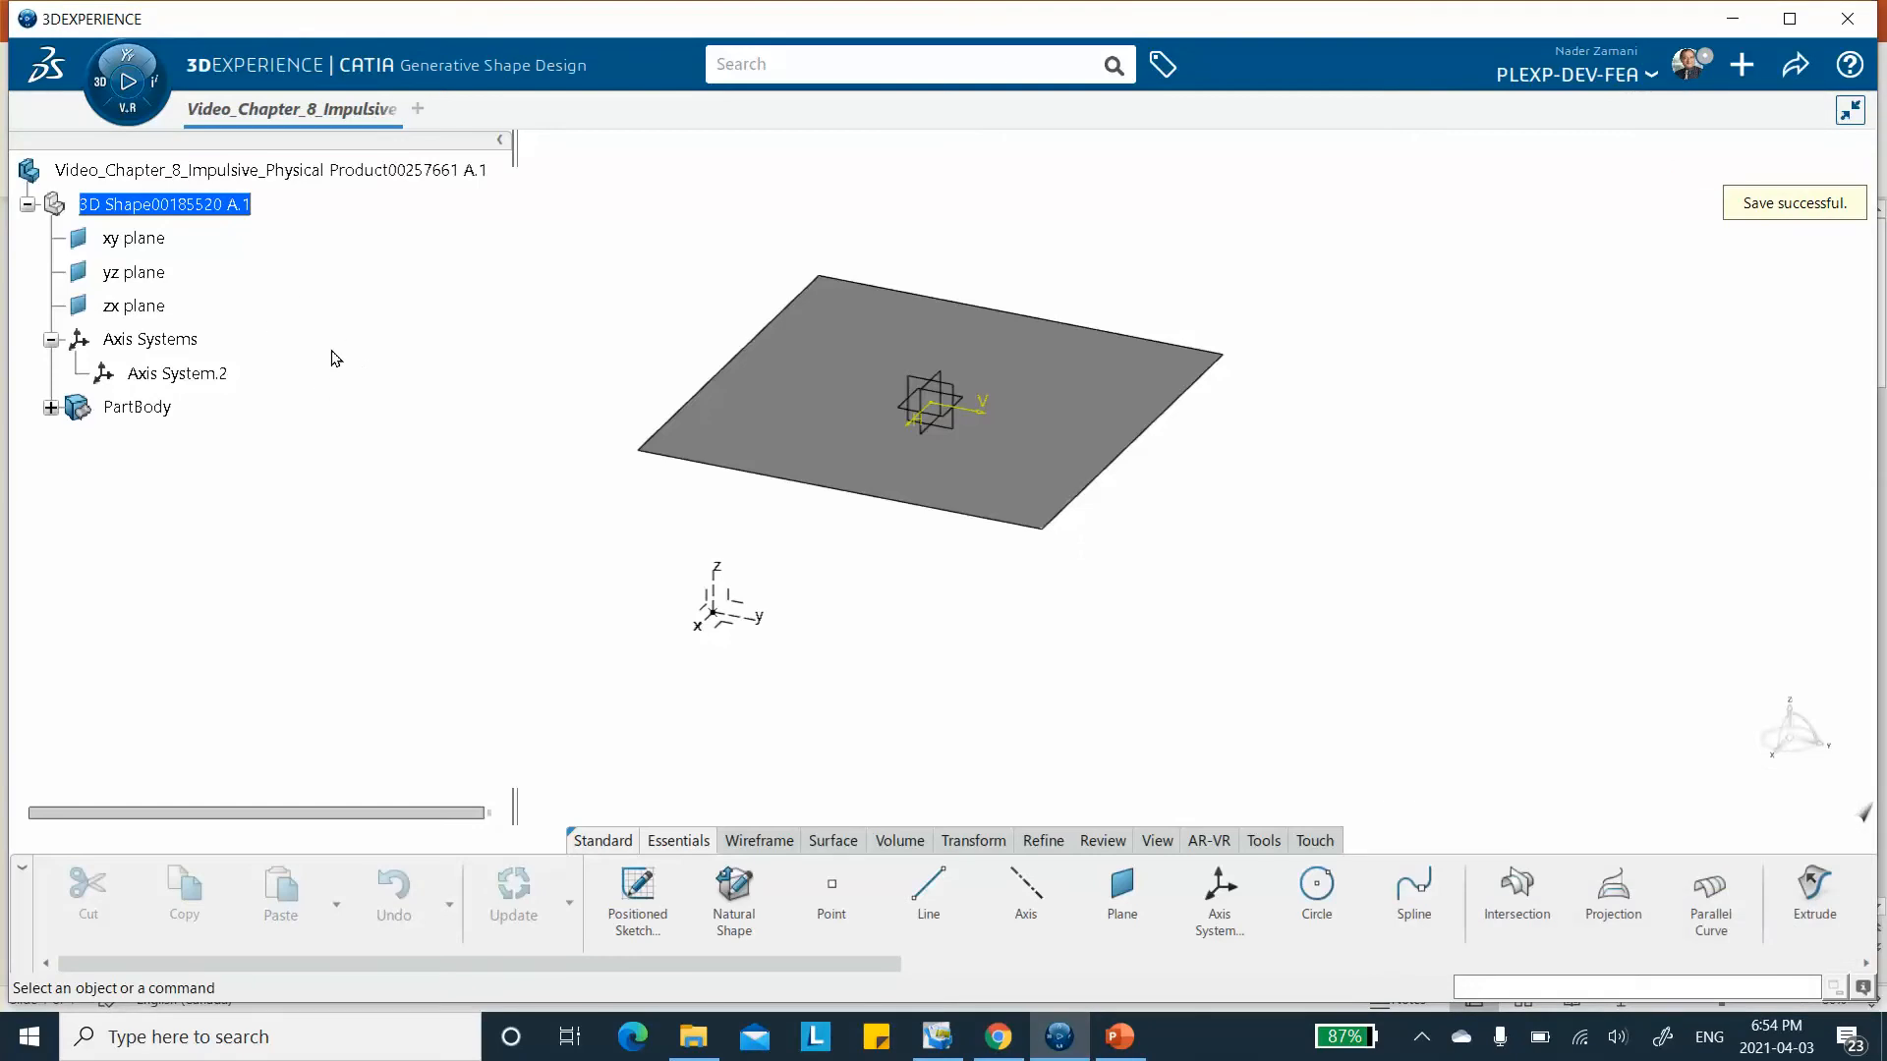
click(99, 83)
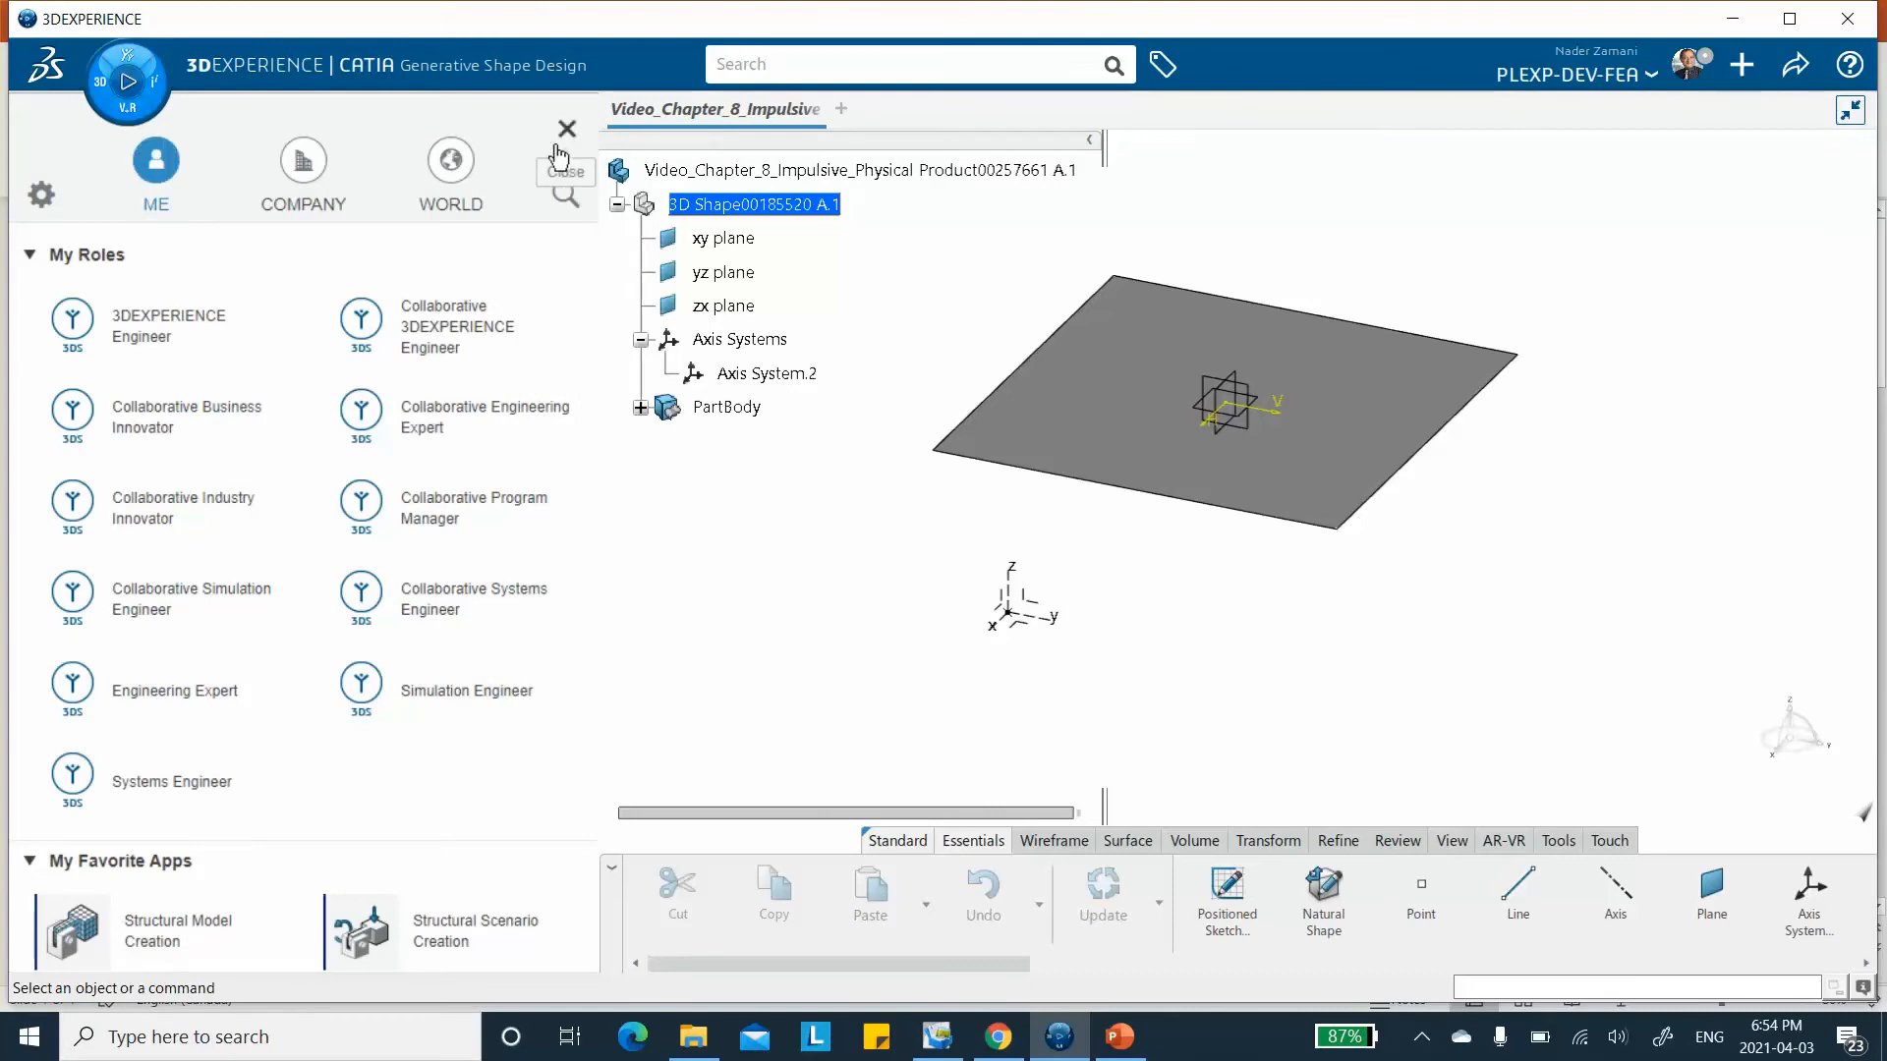
click(567, 129)
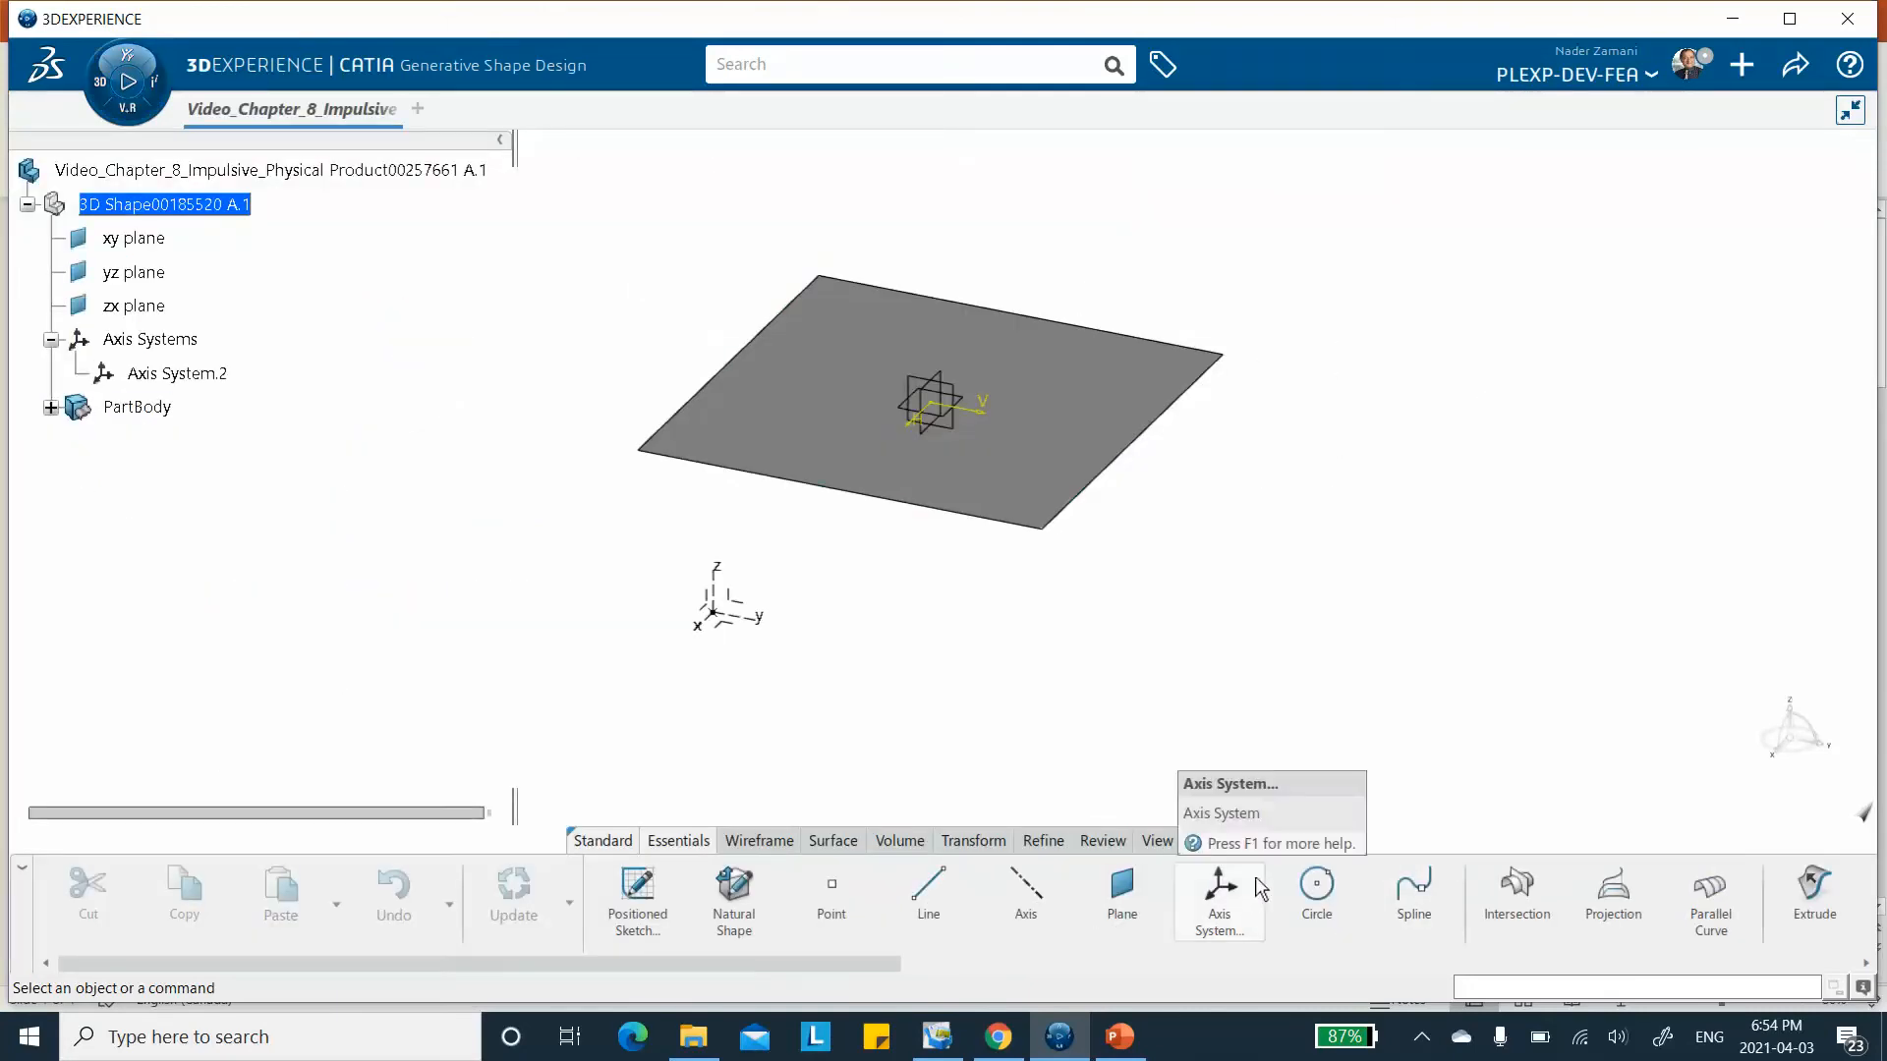
Create a core material titled Video_chapter_8_Impulse, together with a default covering material.
click(1255, 835)
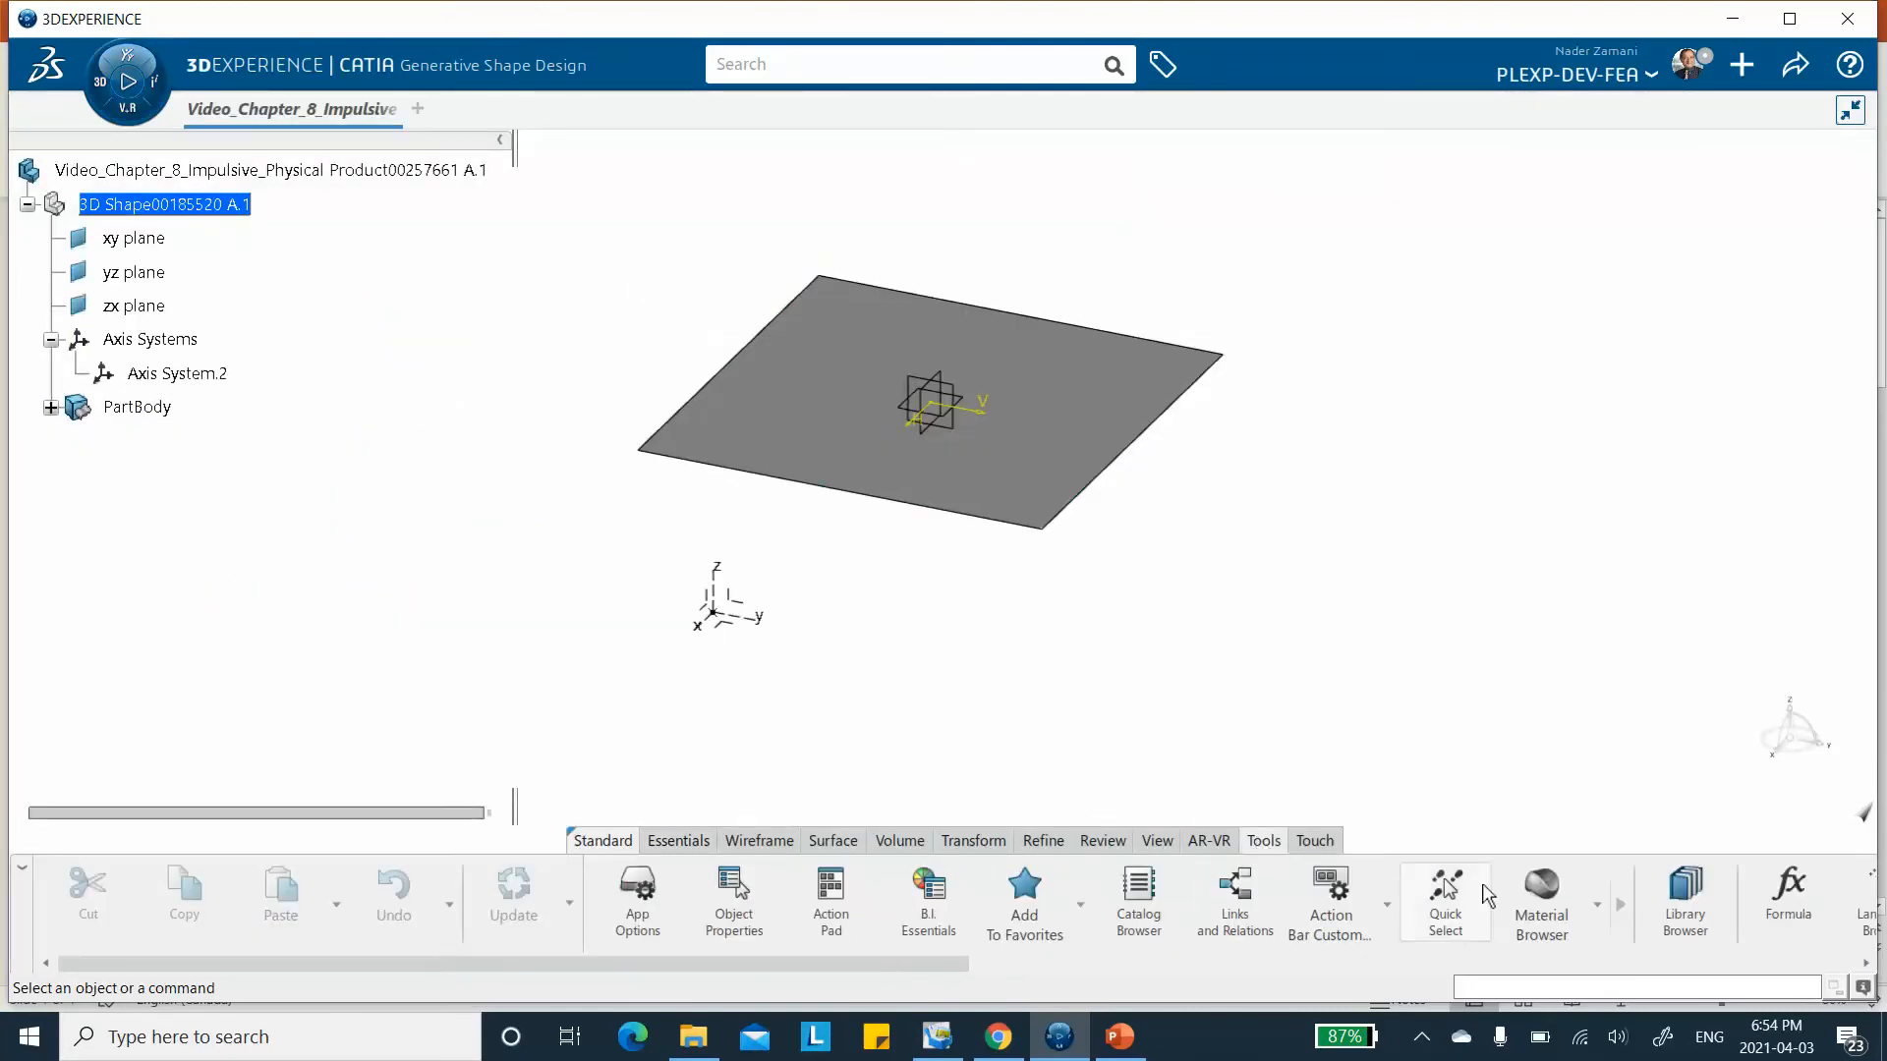
click(1596, 909)
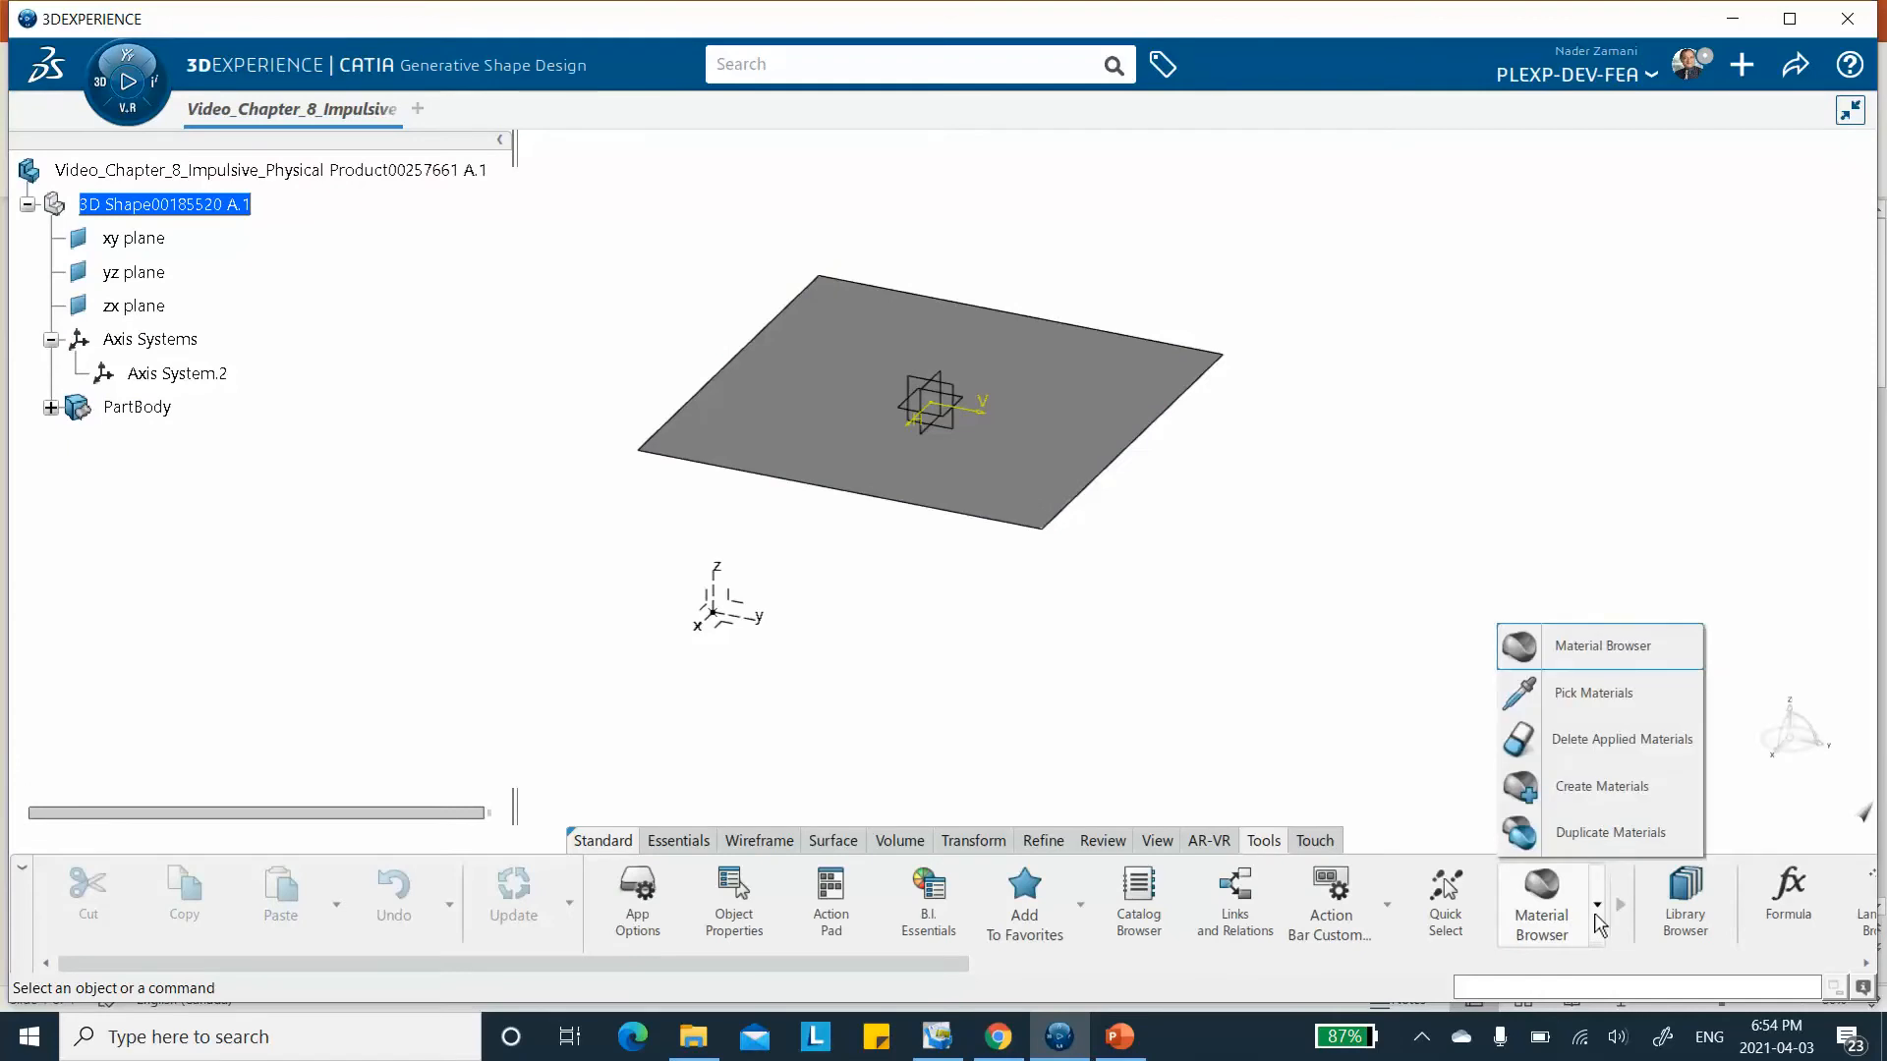
click(1572, 792)
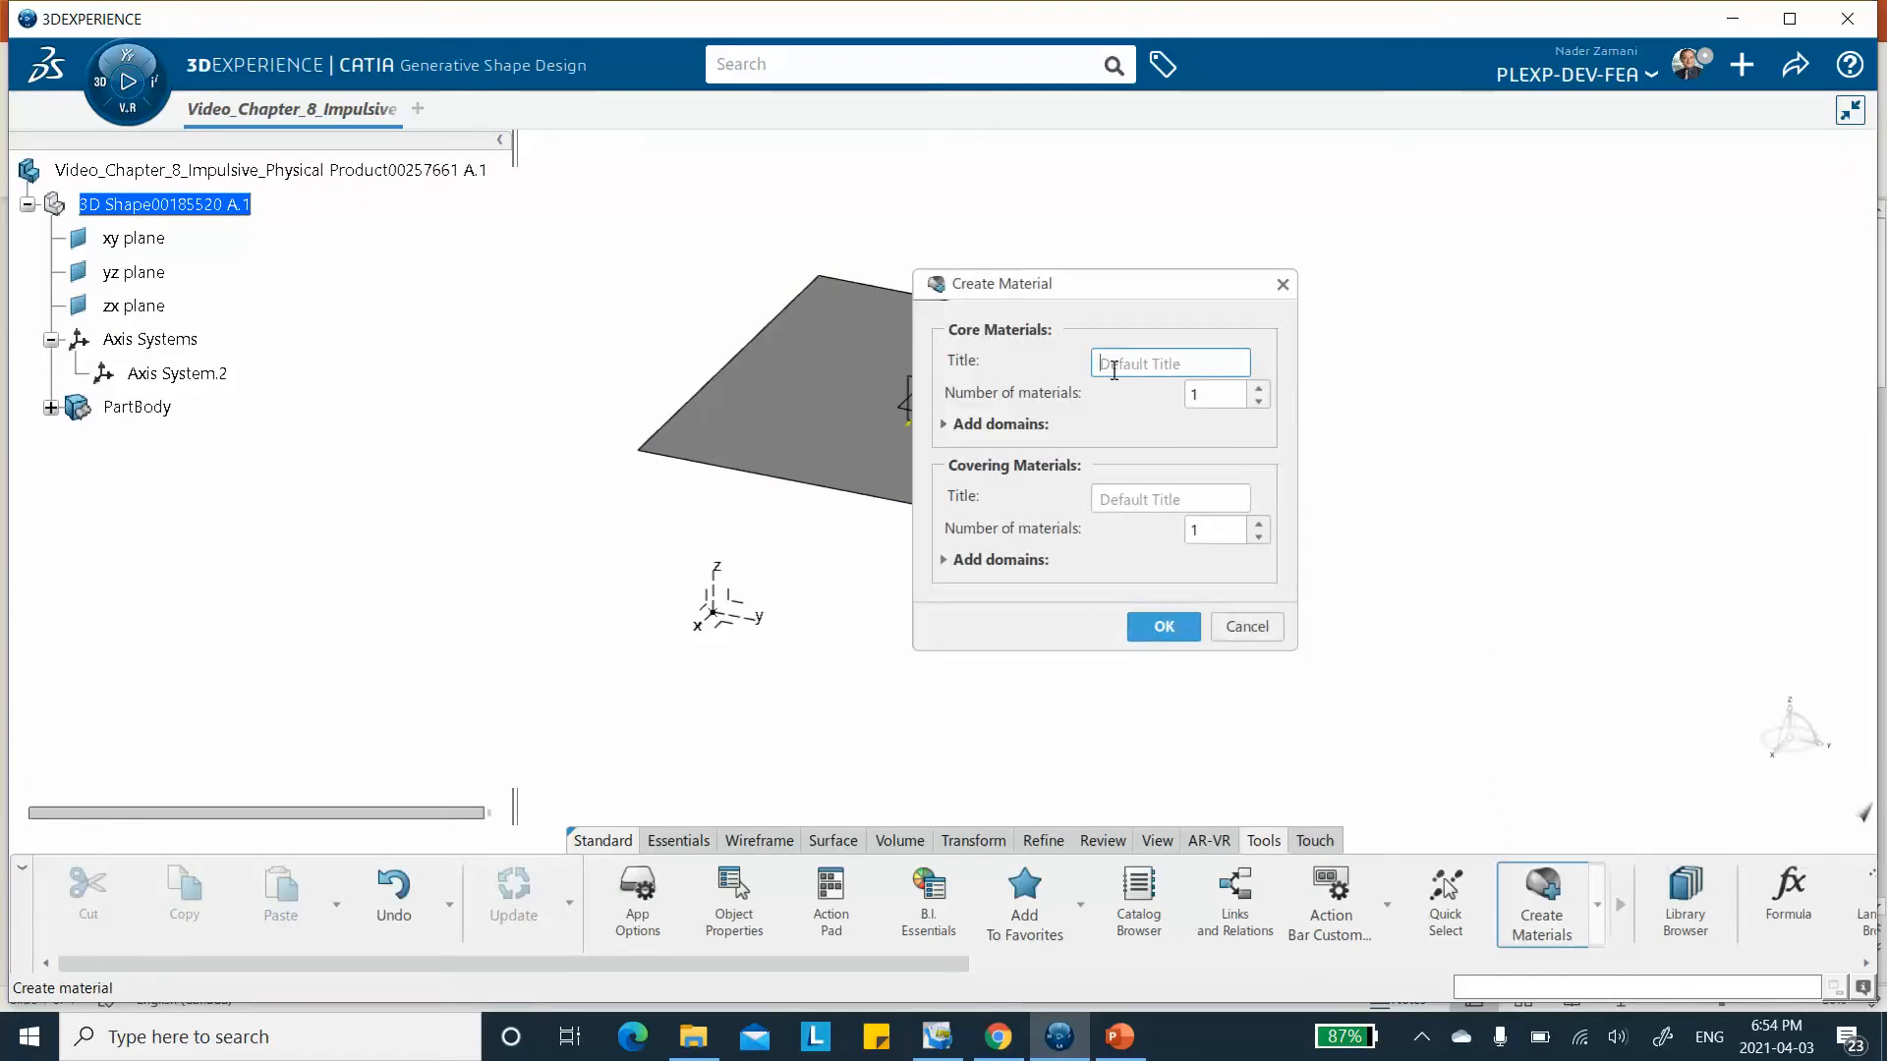
text(V)
text(ulse)
click(1169, 635)
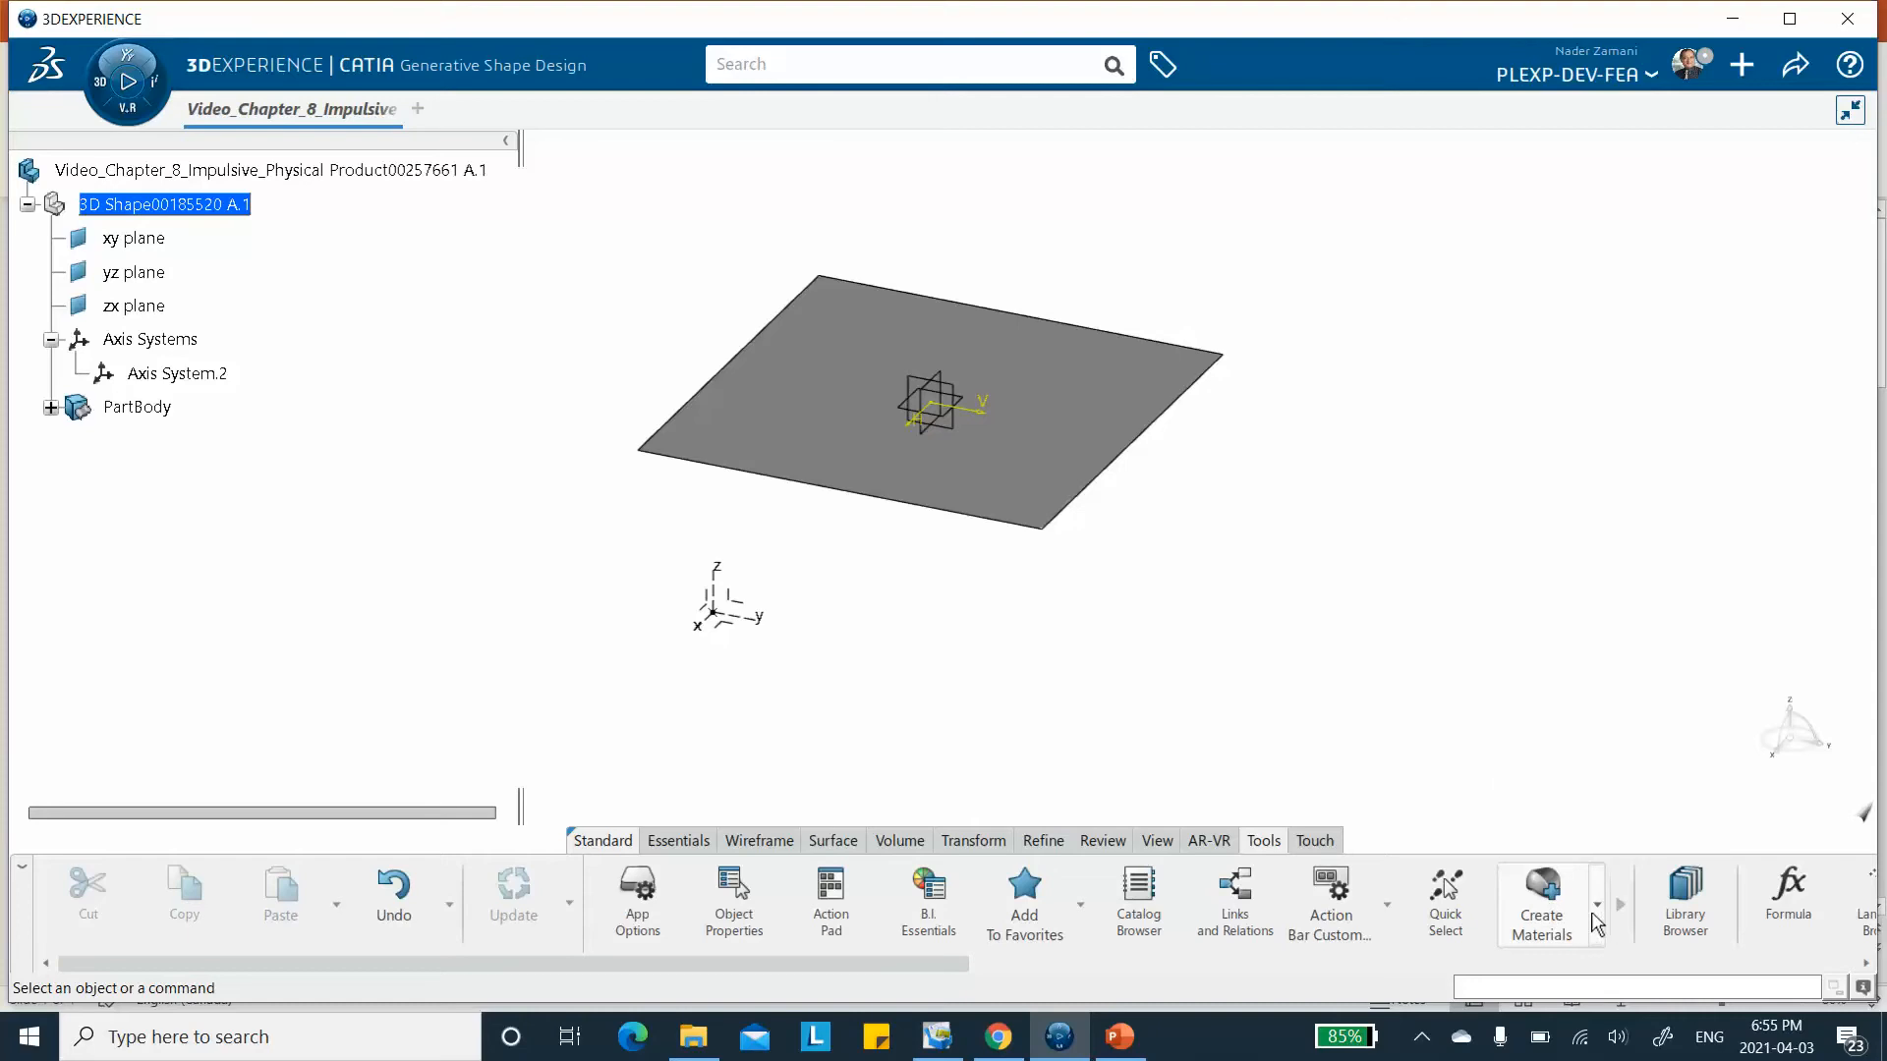
Create a second core material titled Video_Chapter_8_Impulsive with a default covering material, close the material results and save.
click(1549, 902)
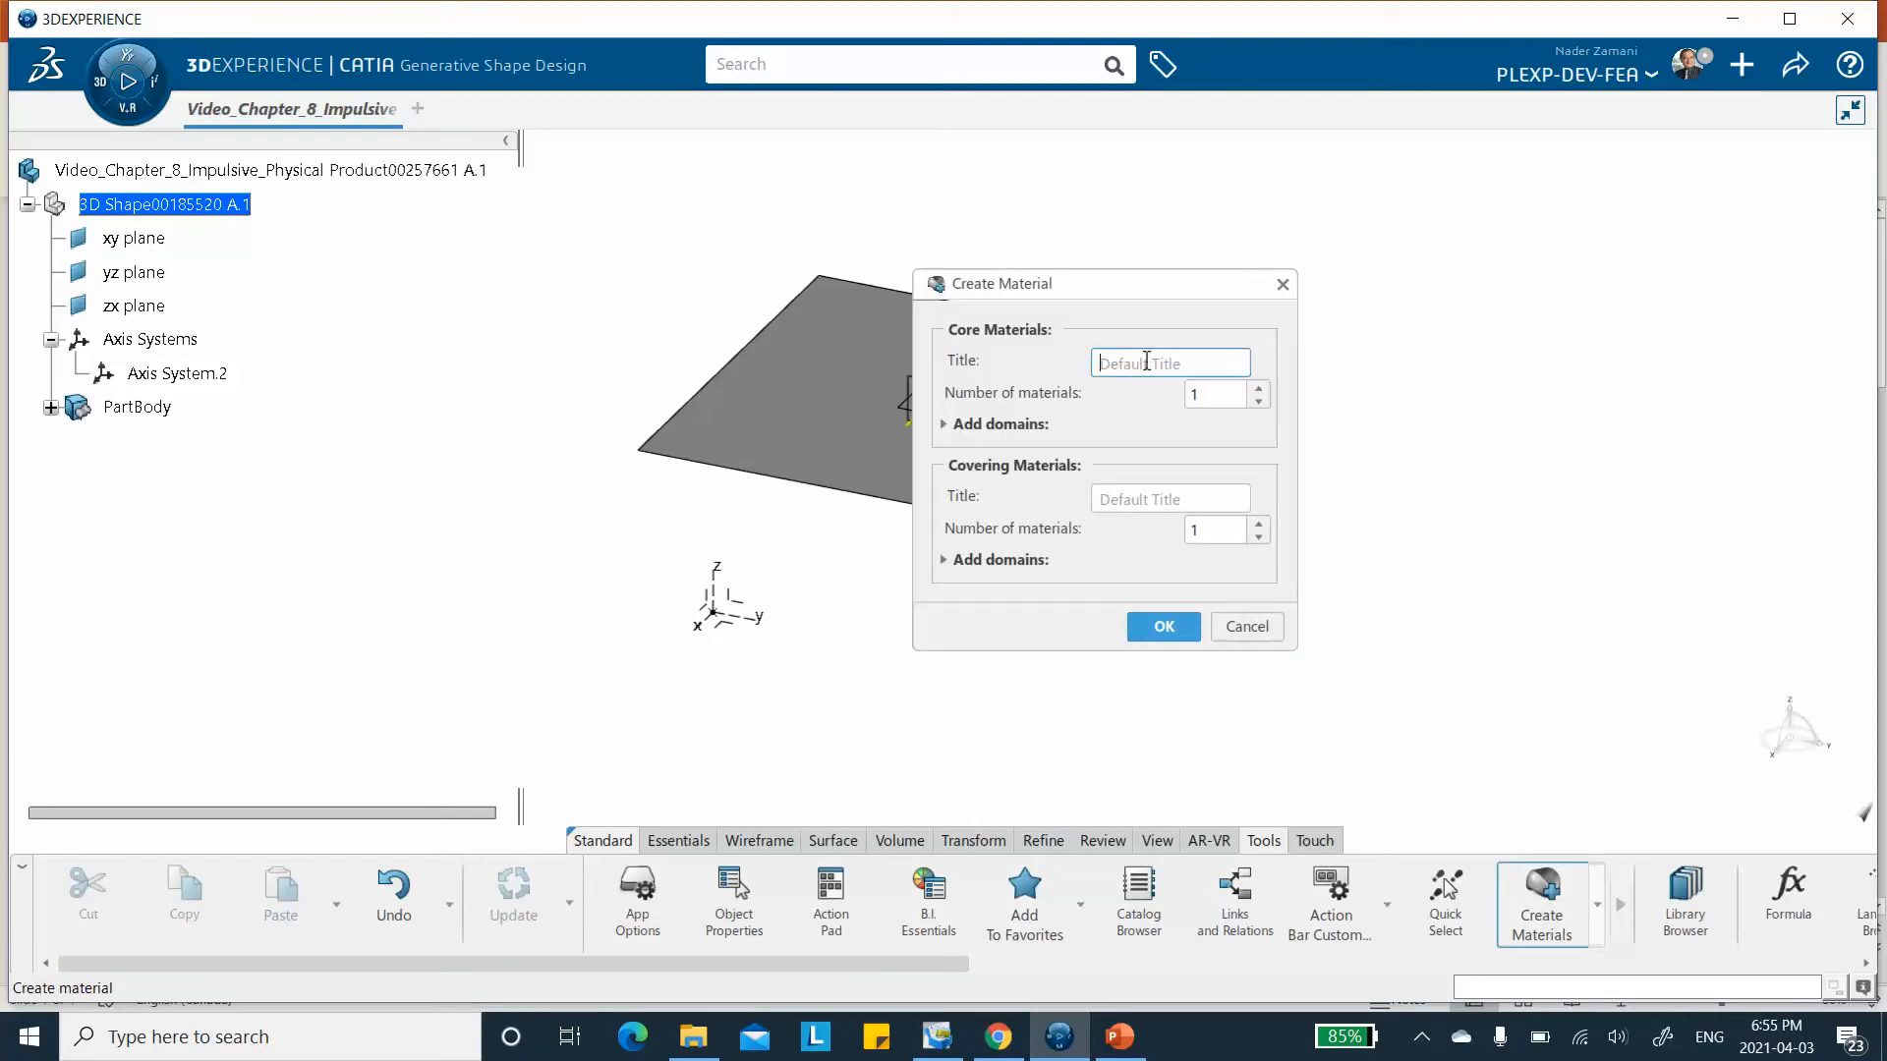
text(V)
text(ulsiv)
text(e)
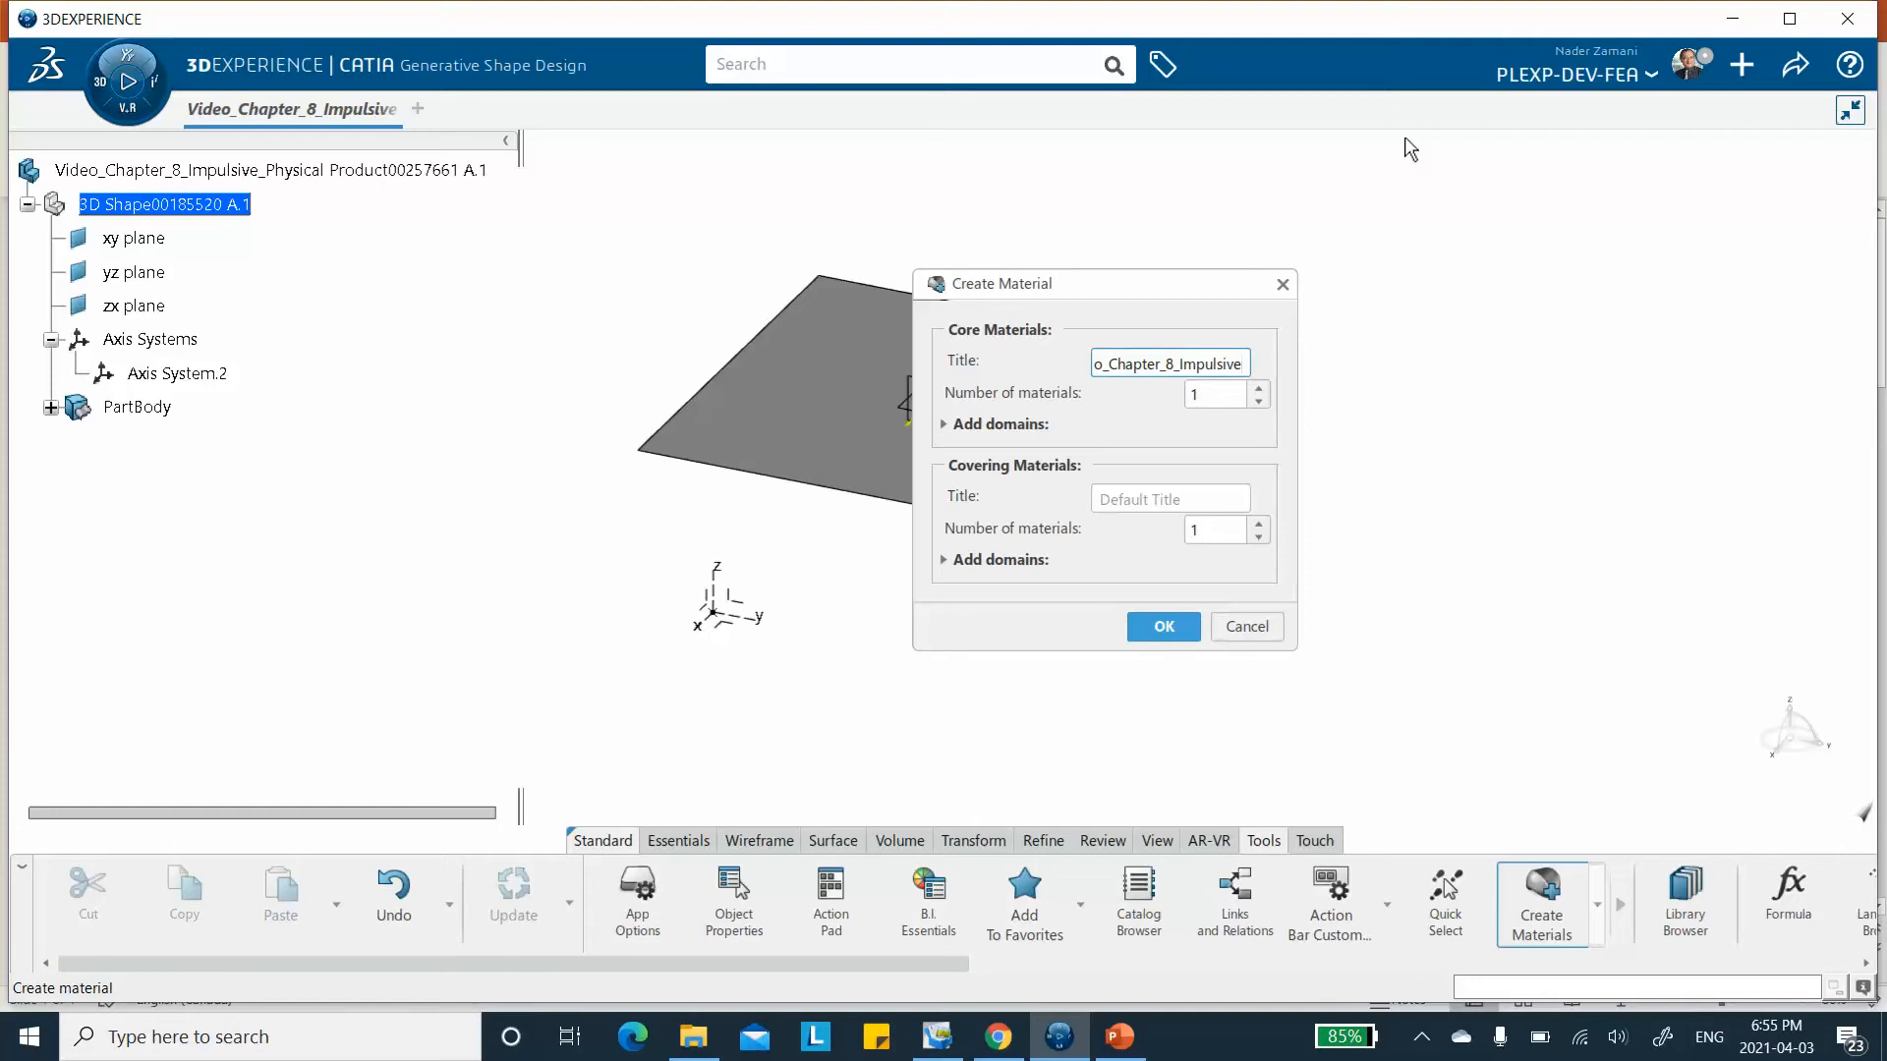
click(1154, 631)
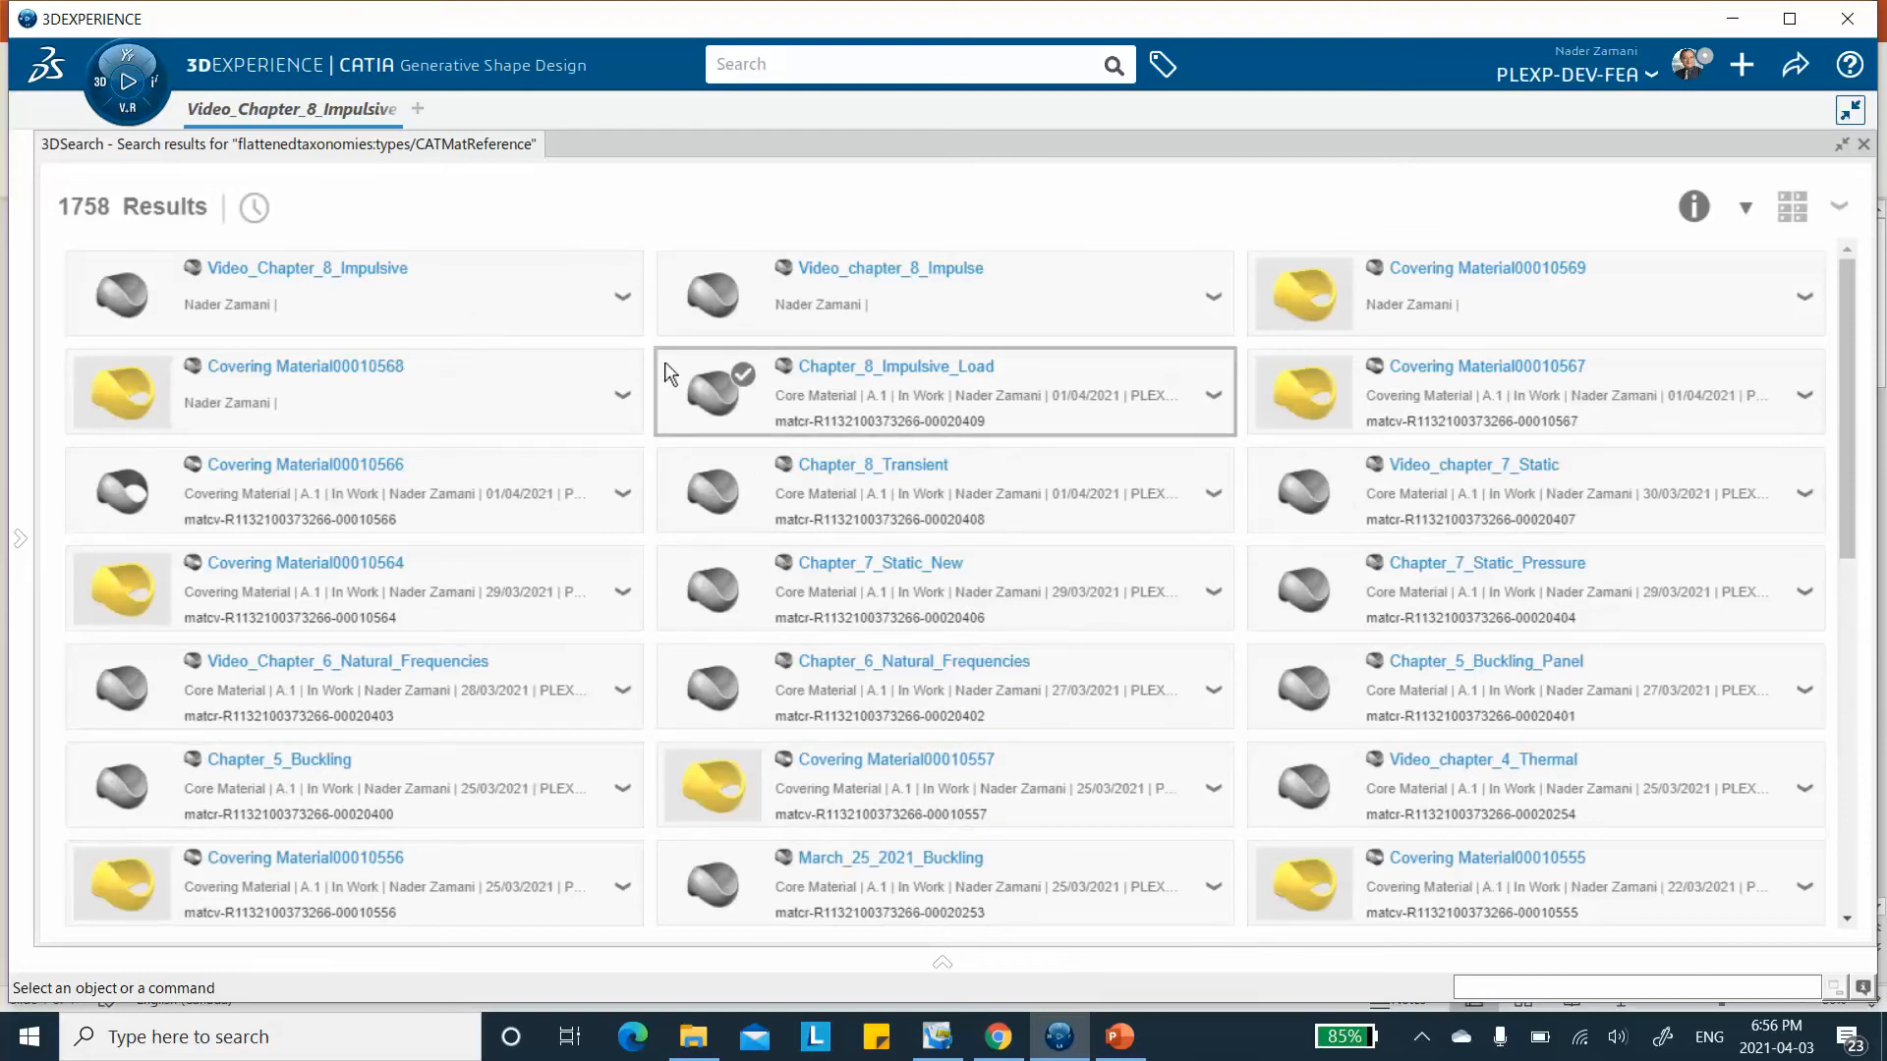
click(1863, 144)
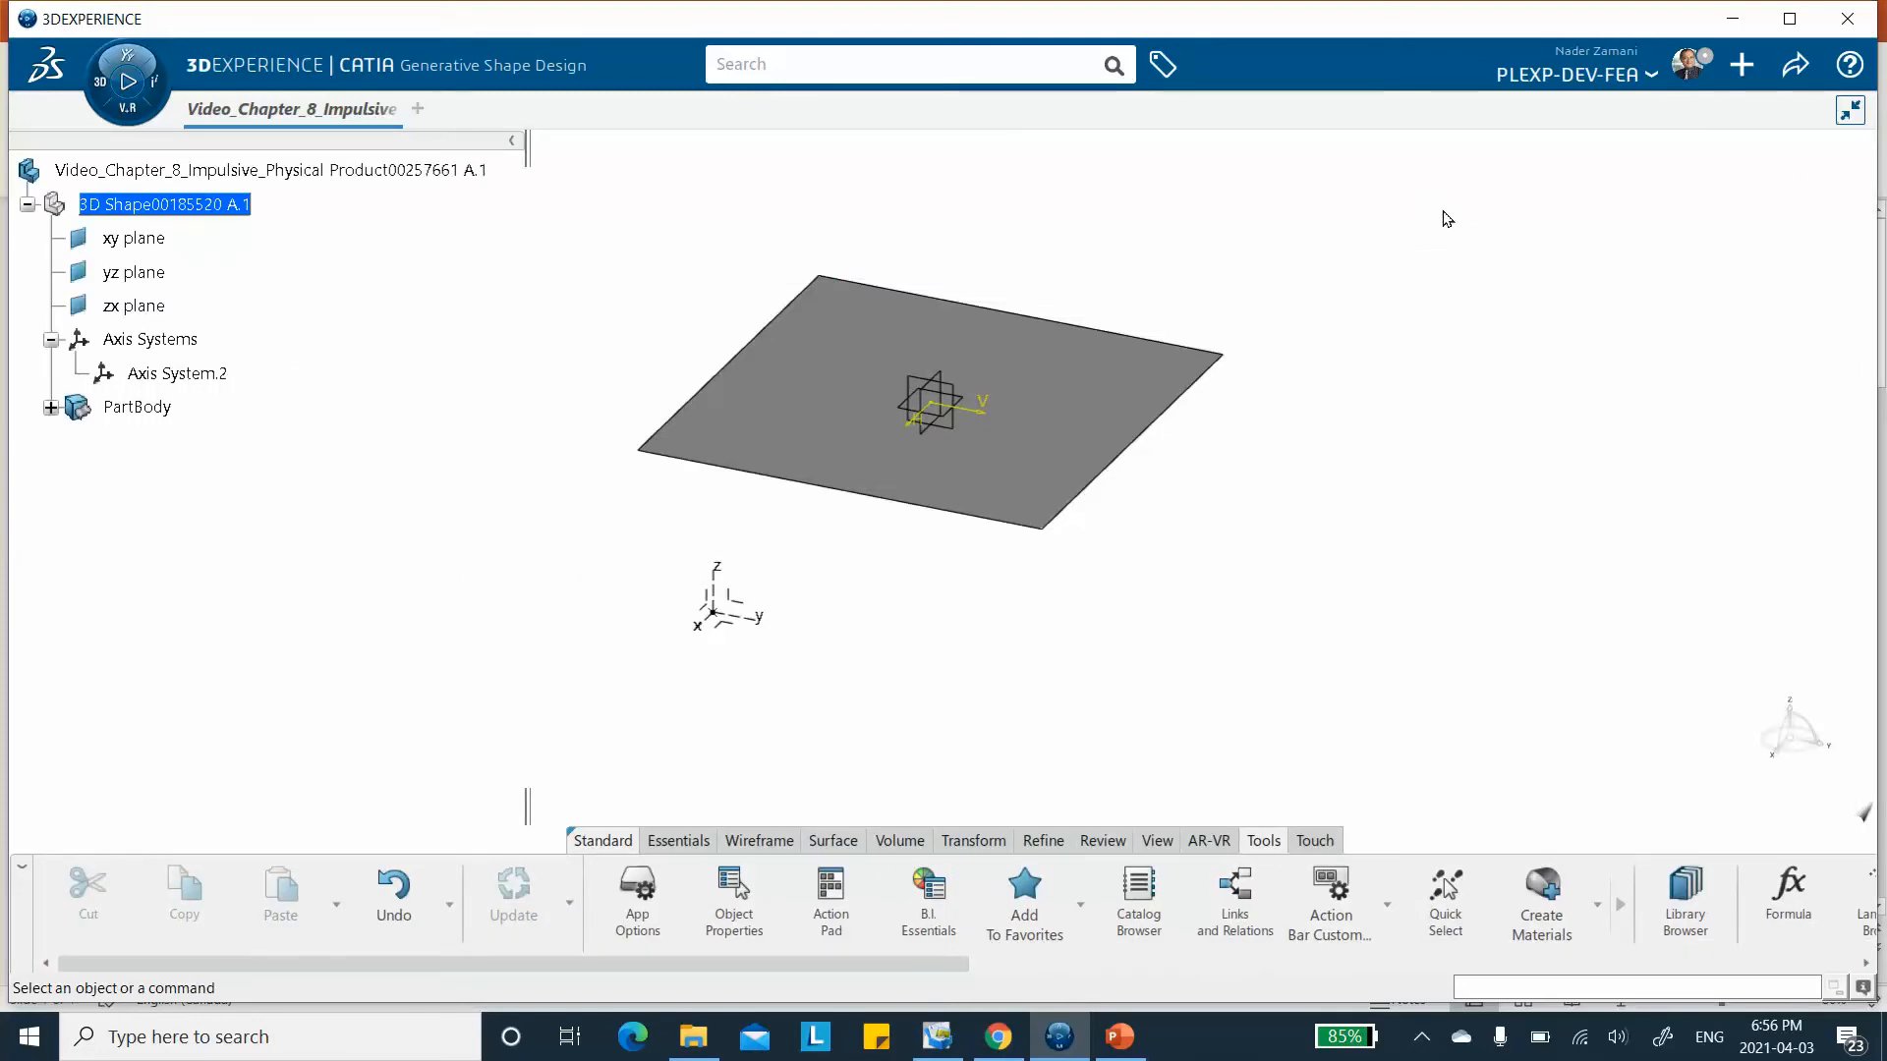
click(1794, 68)
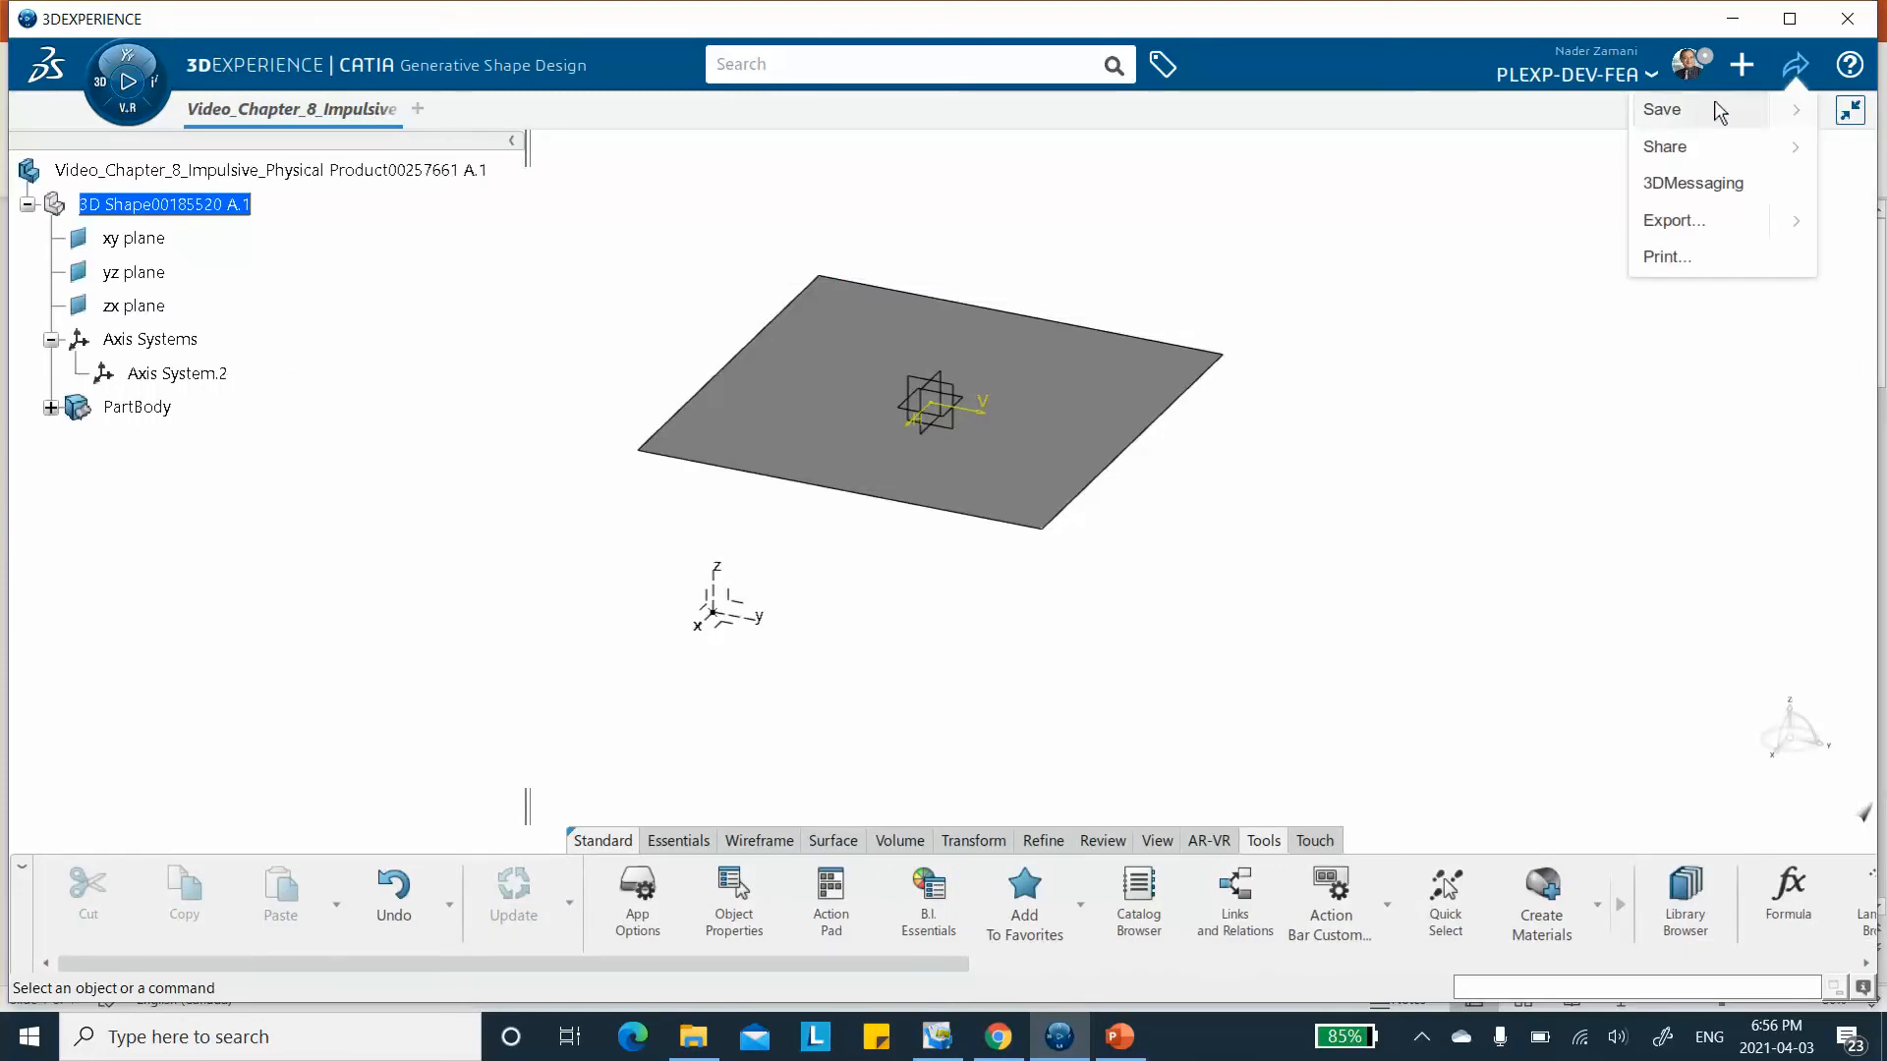
click(1668, 109)
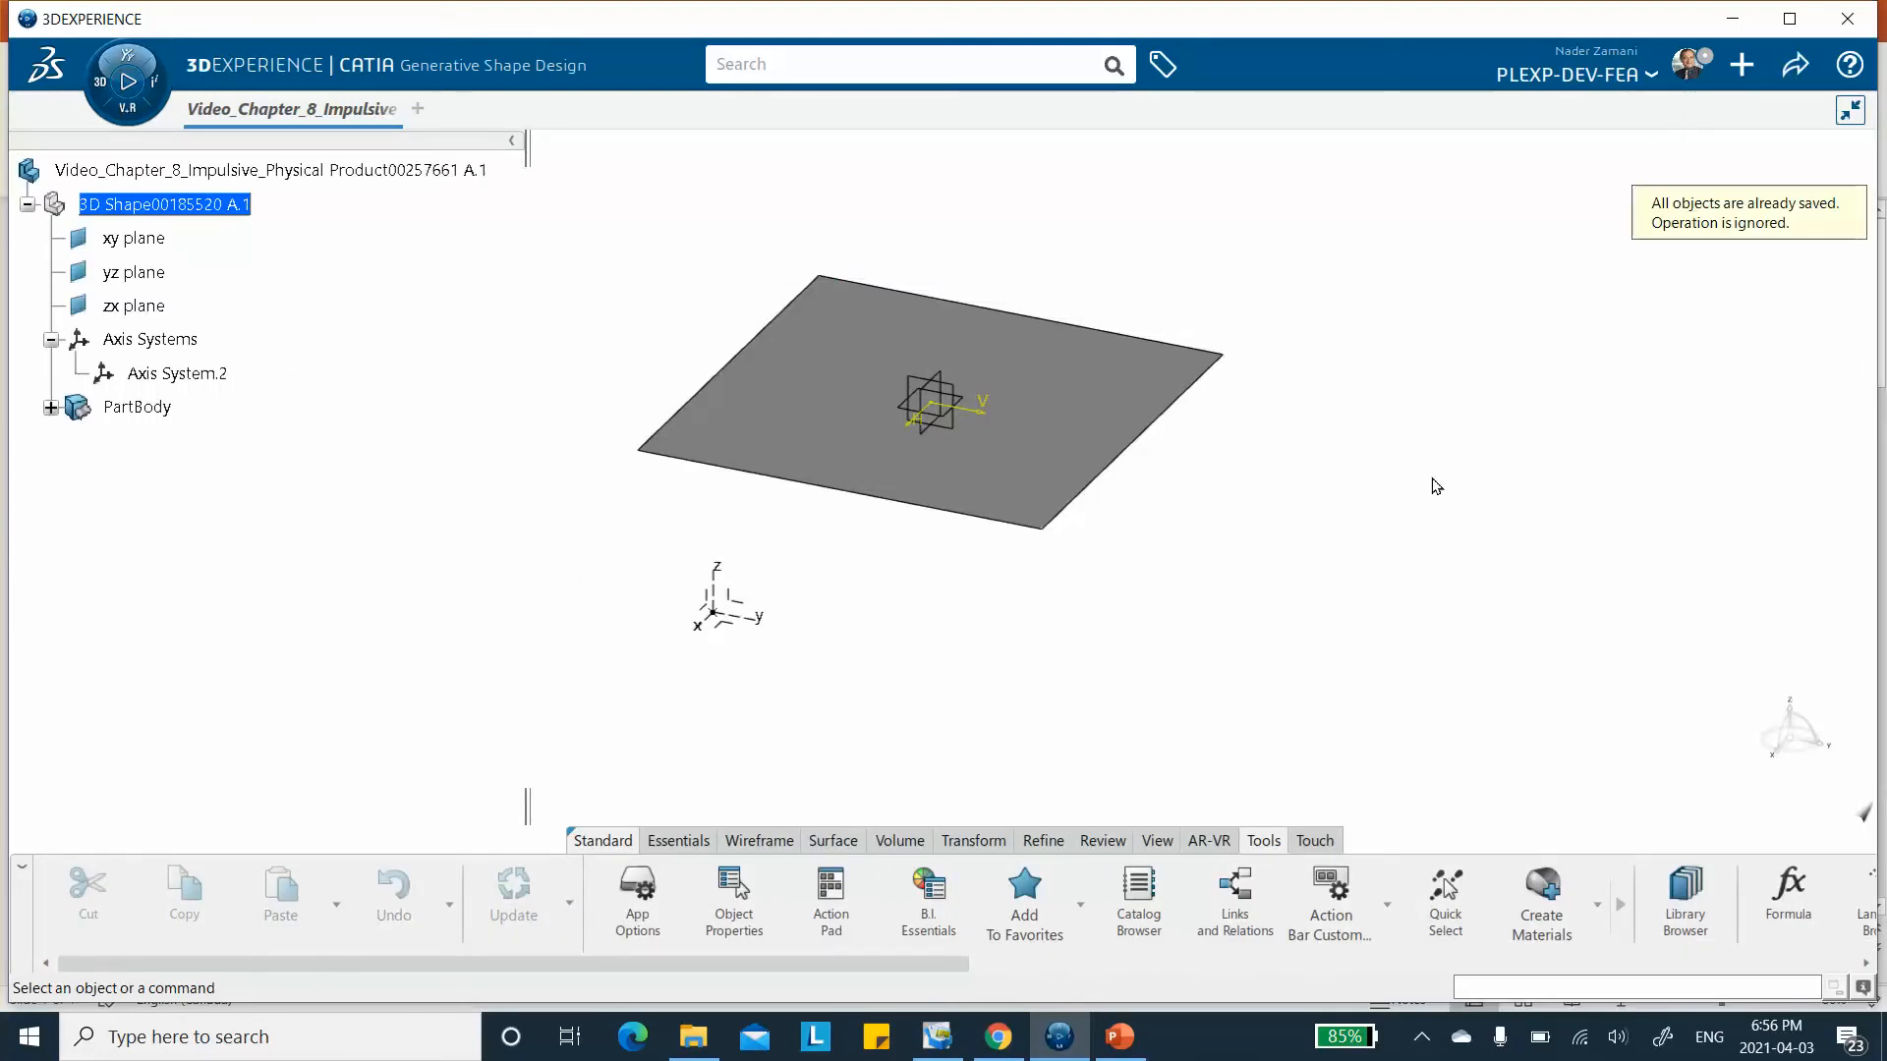
Find the Video_Chapter_8_Impulsive core material in the Material Browser and set the cured thickness in its composite domain to 25 mm.
click(1597, 904)
click(1530, 654)
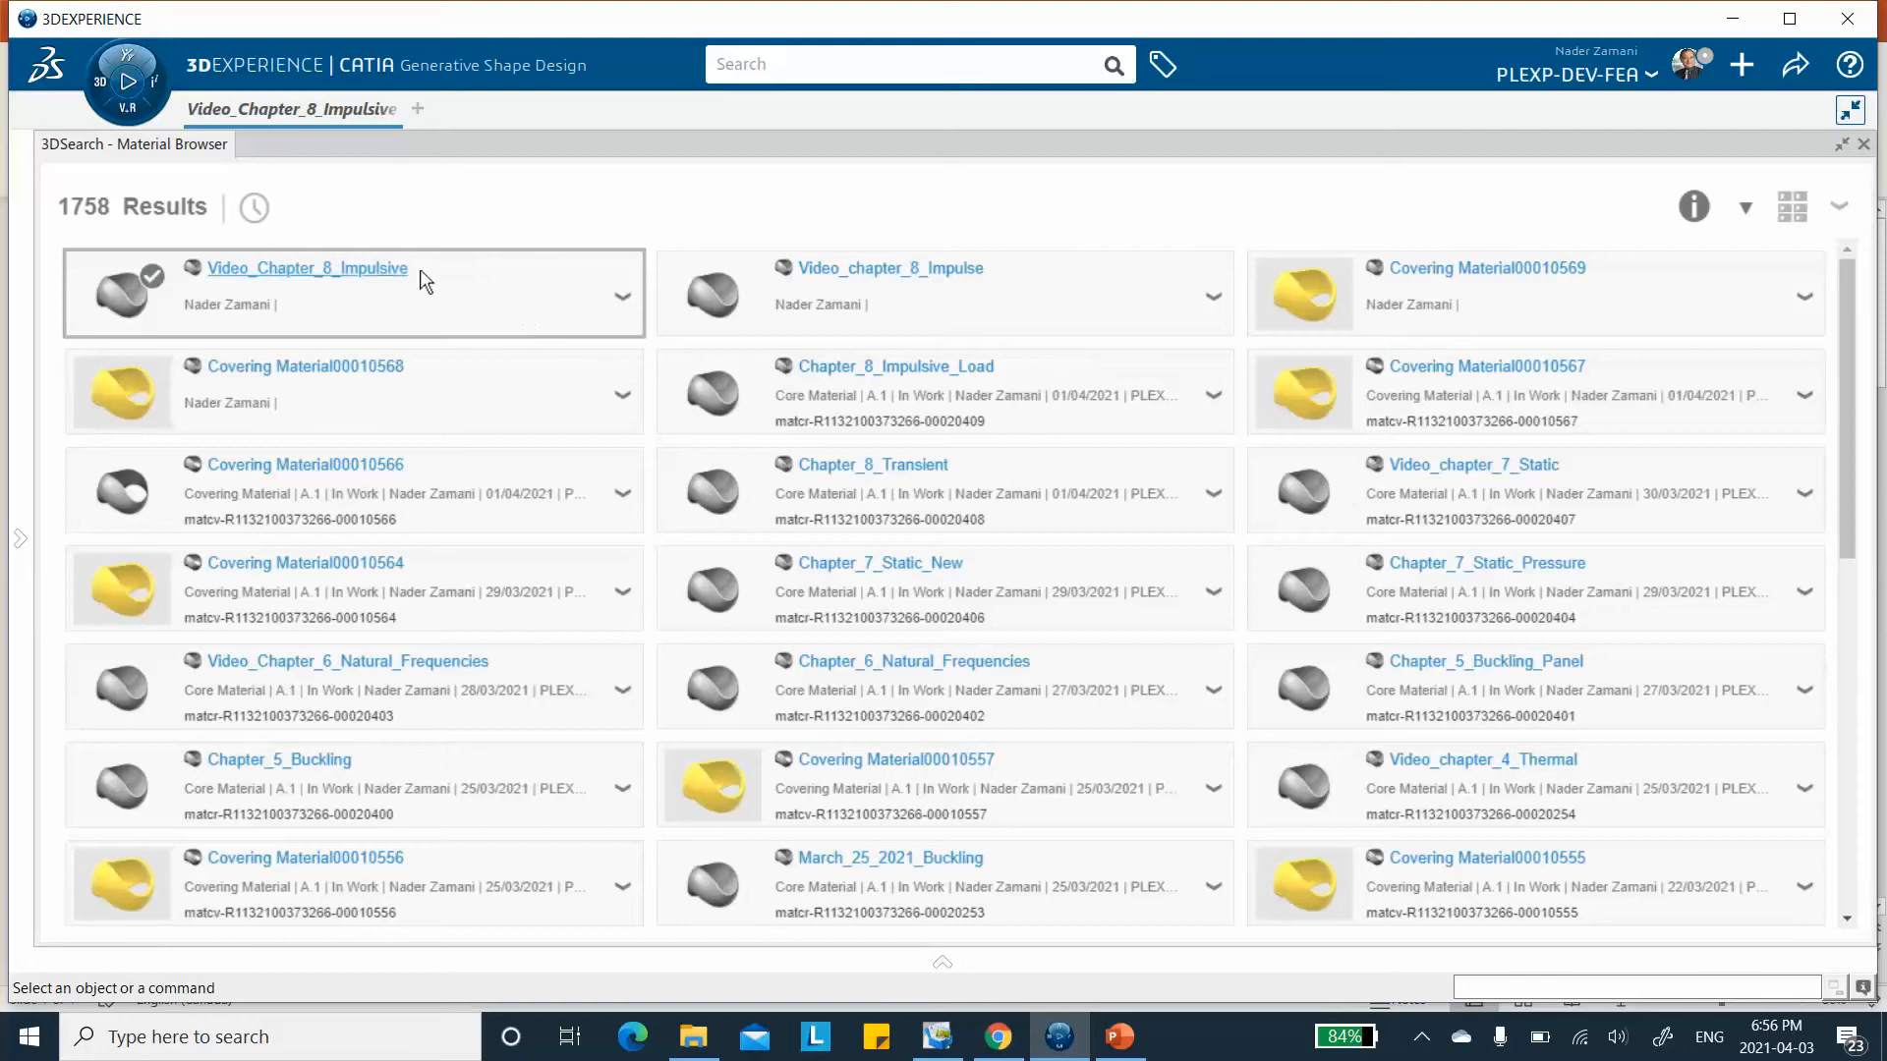
right_click(317, 273)
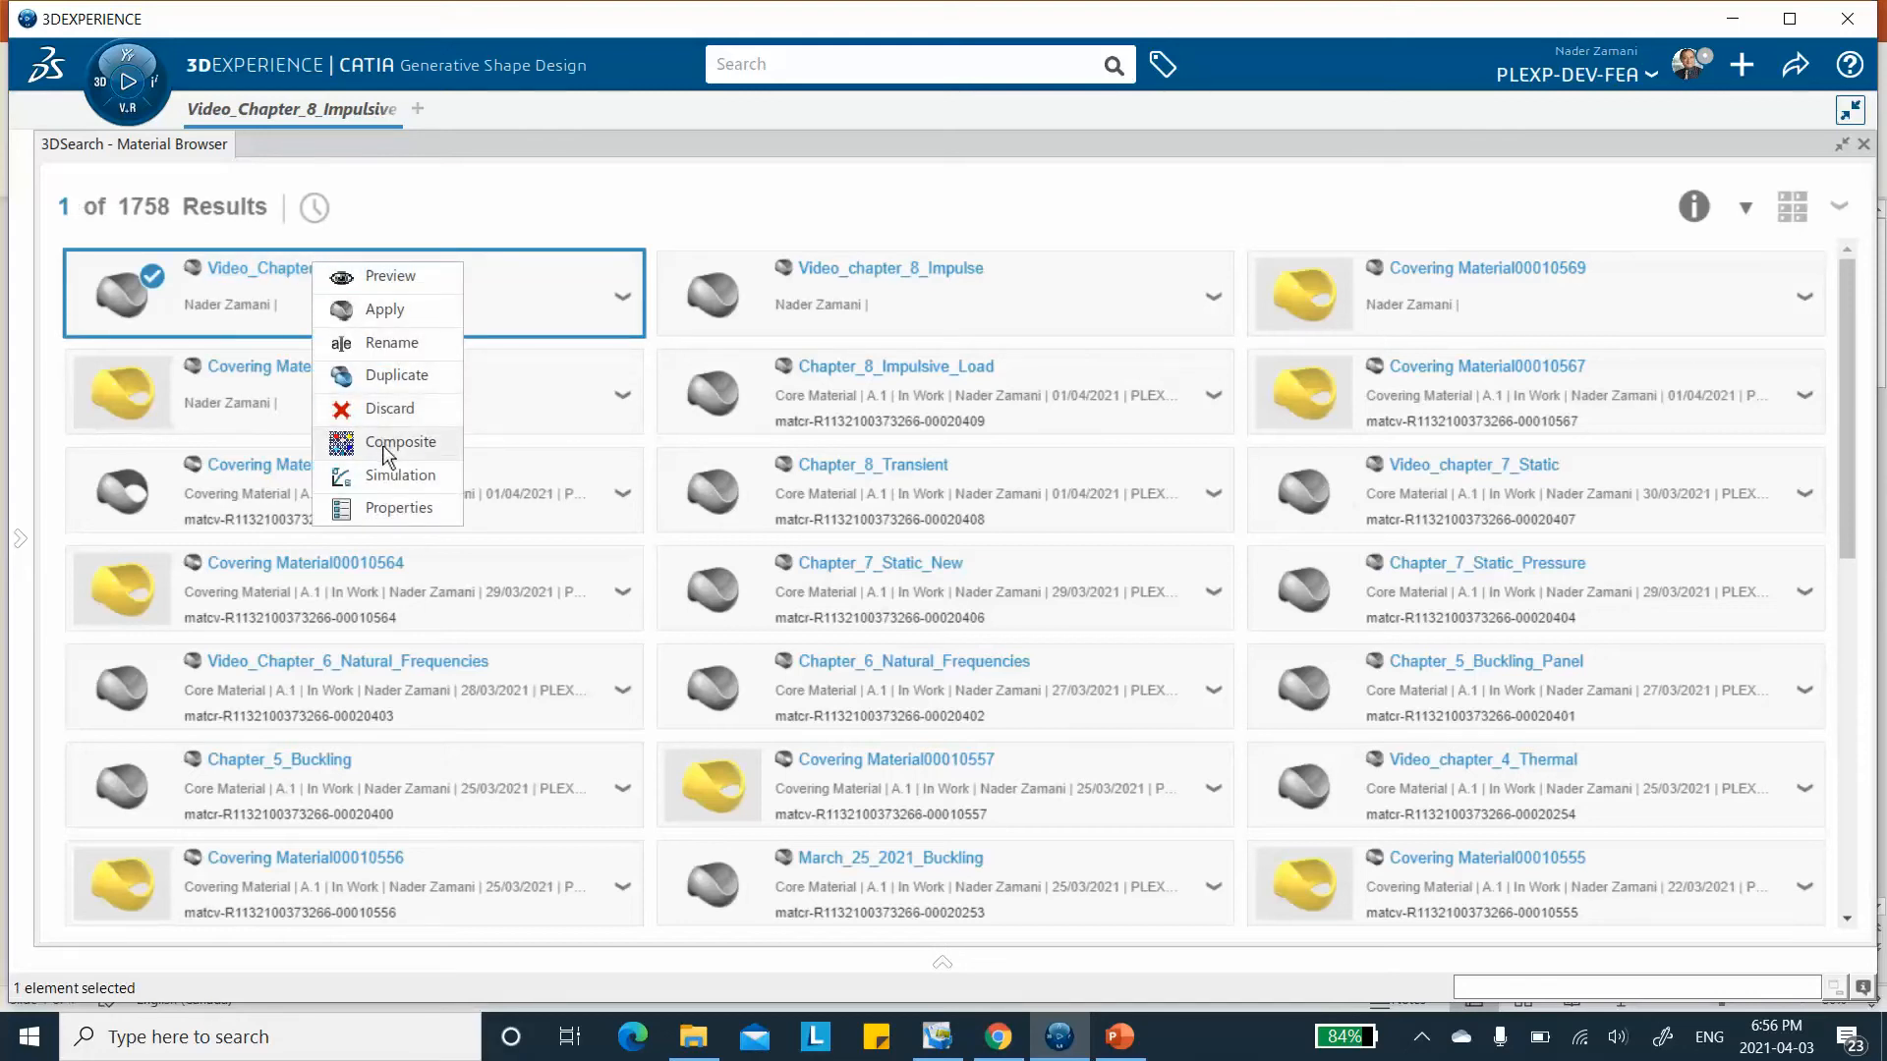
click(381, 445)
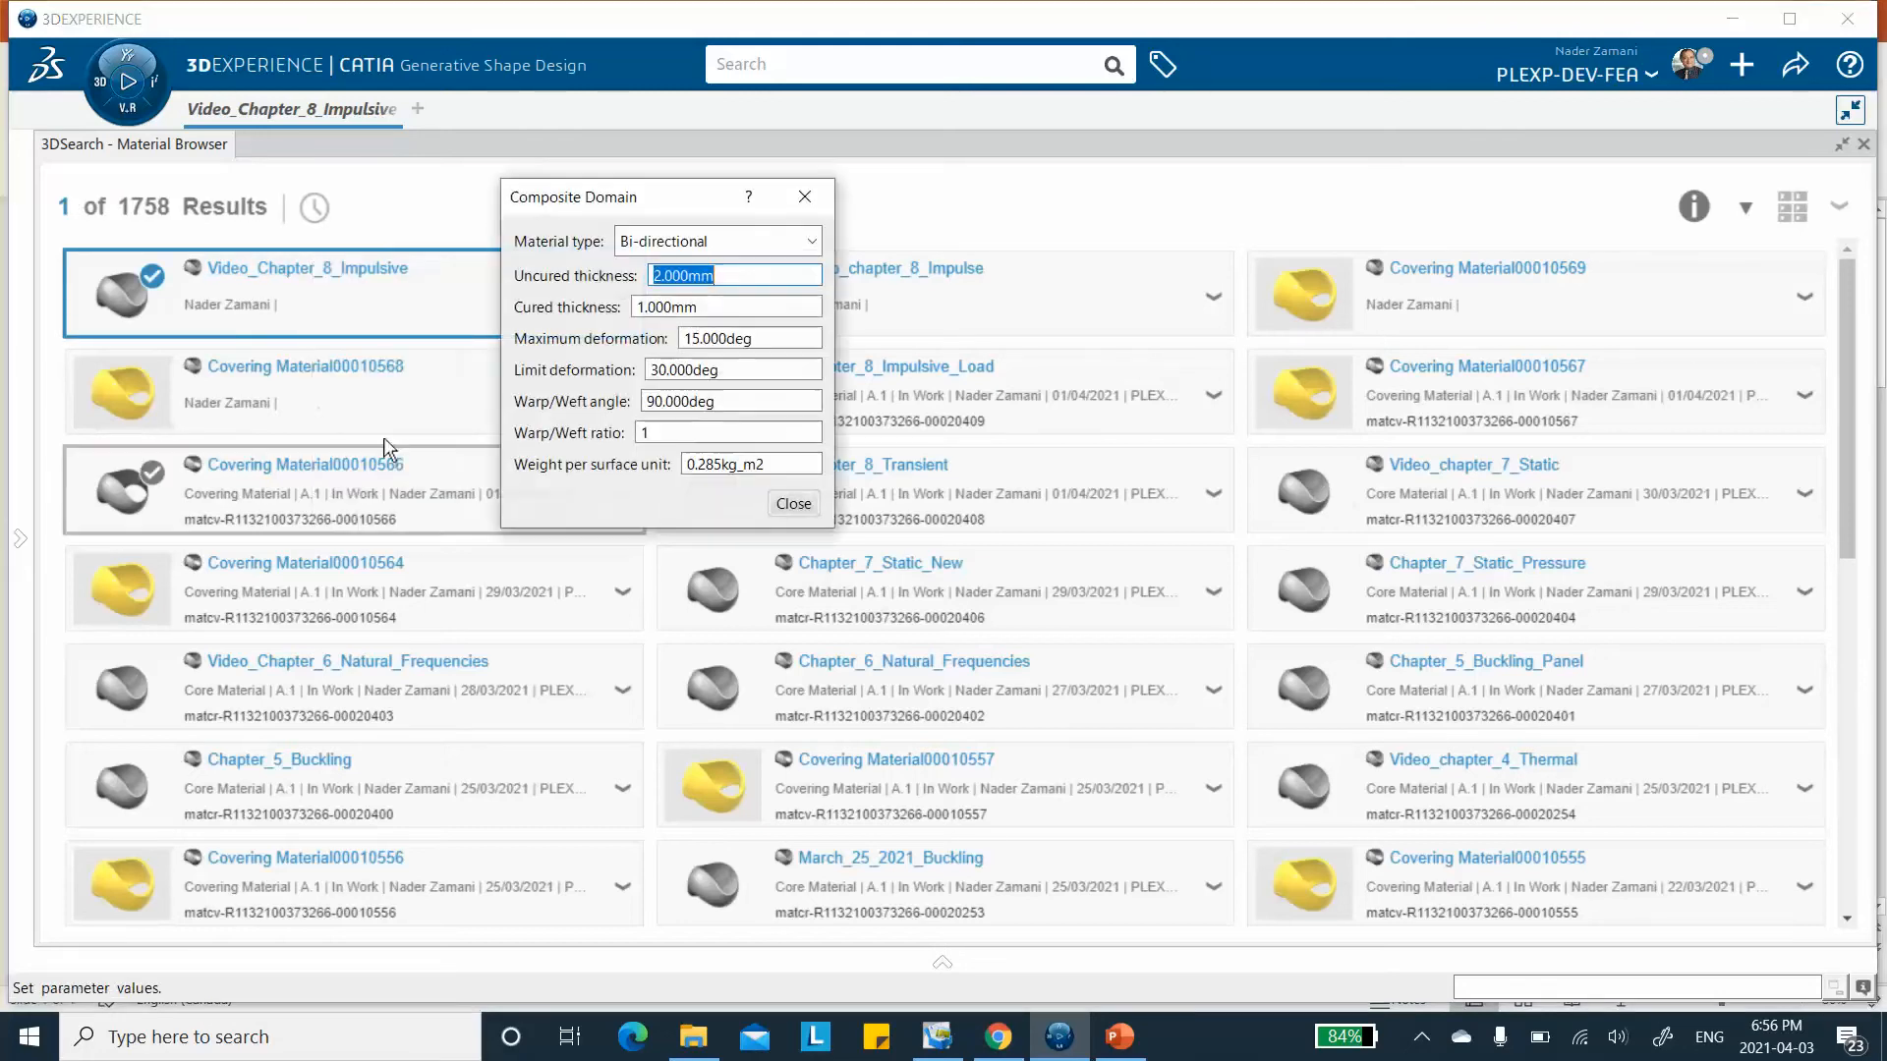
click(706, 308)
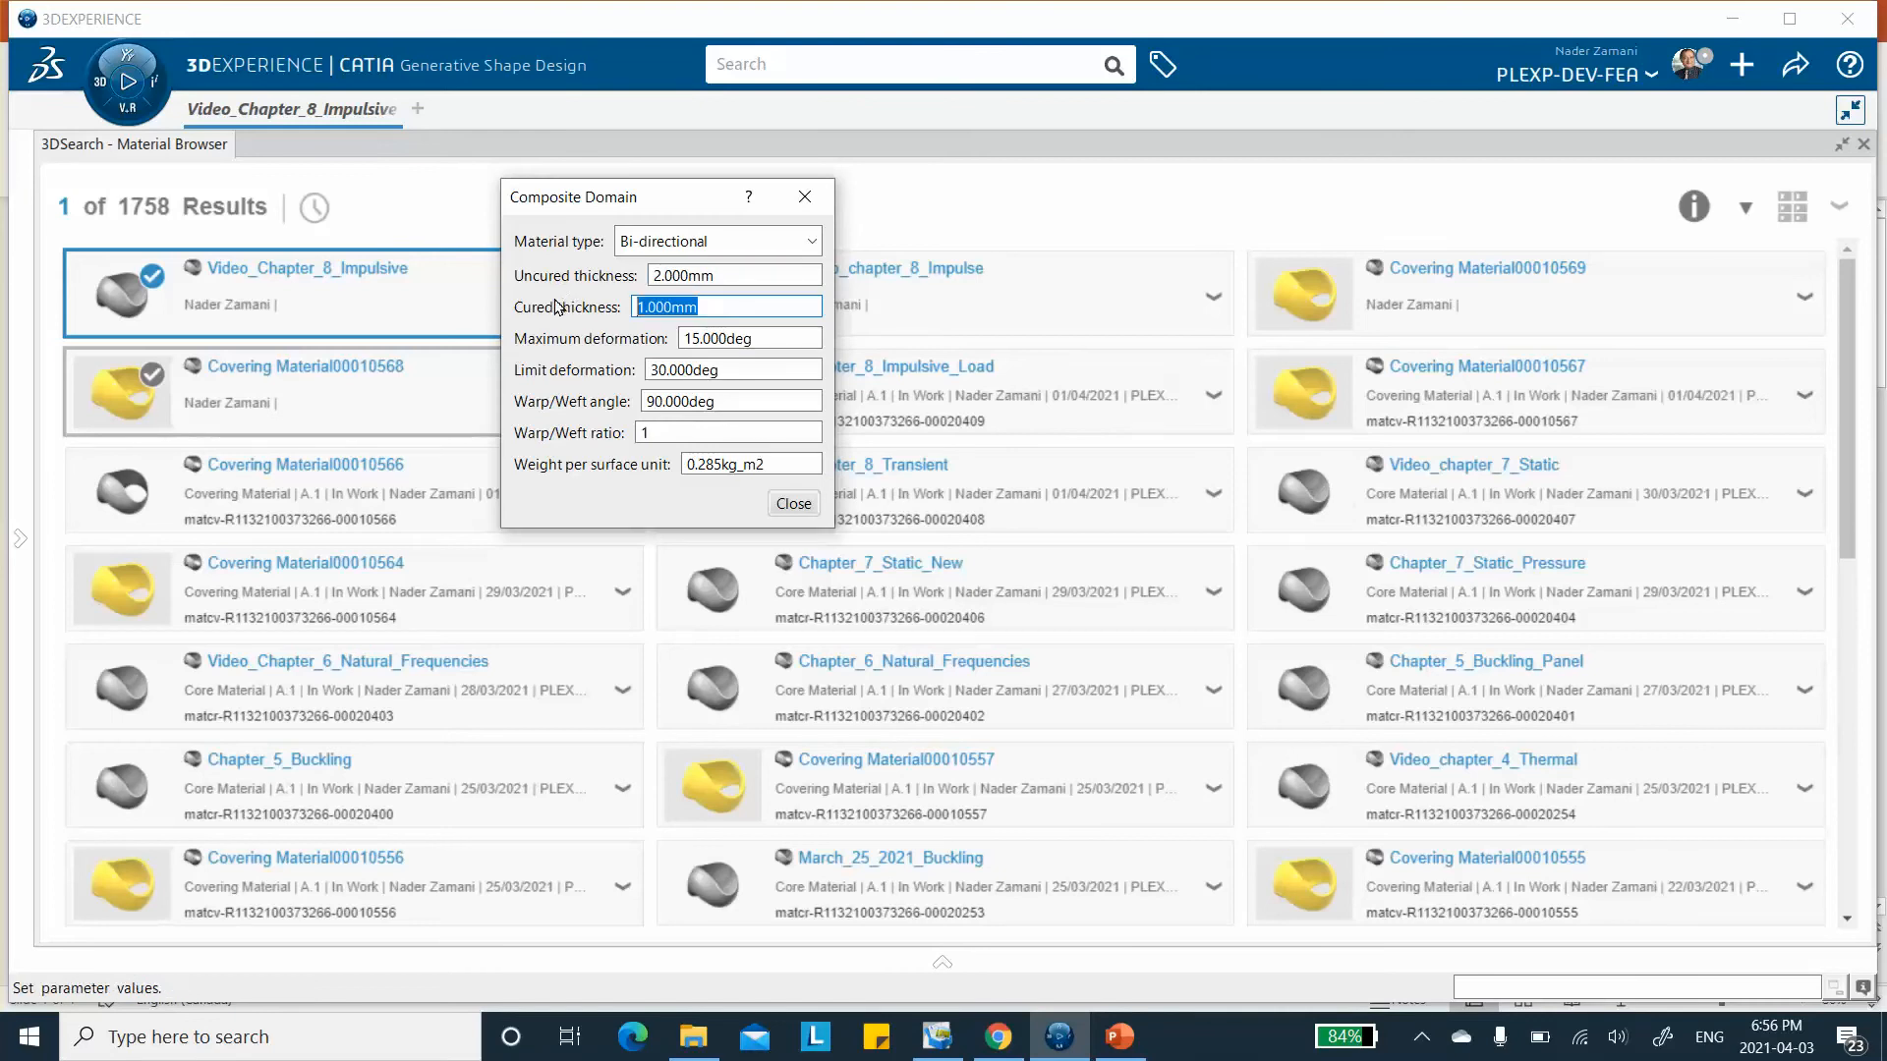
text(25)
key(Return)
click(745, 274)
click(793, 504)
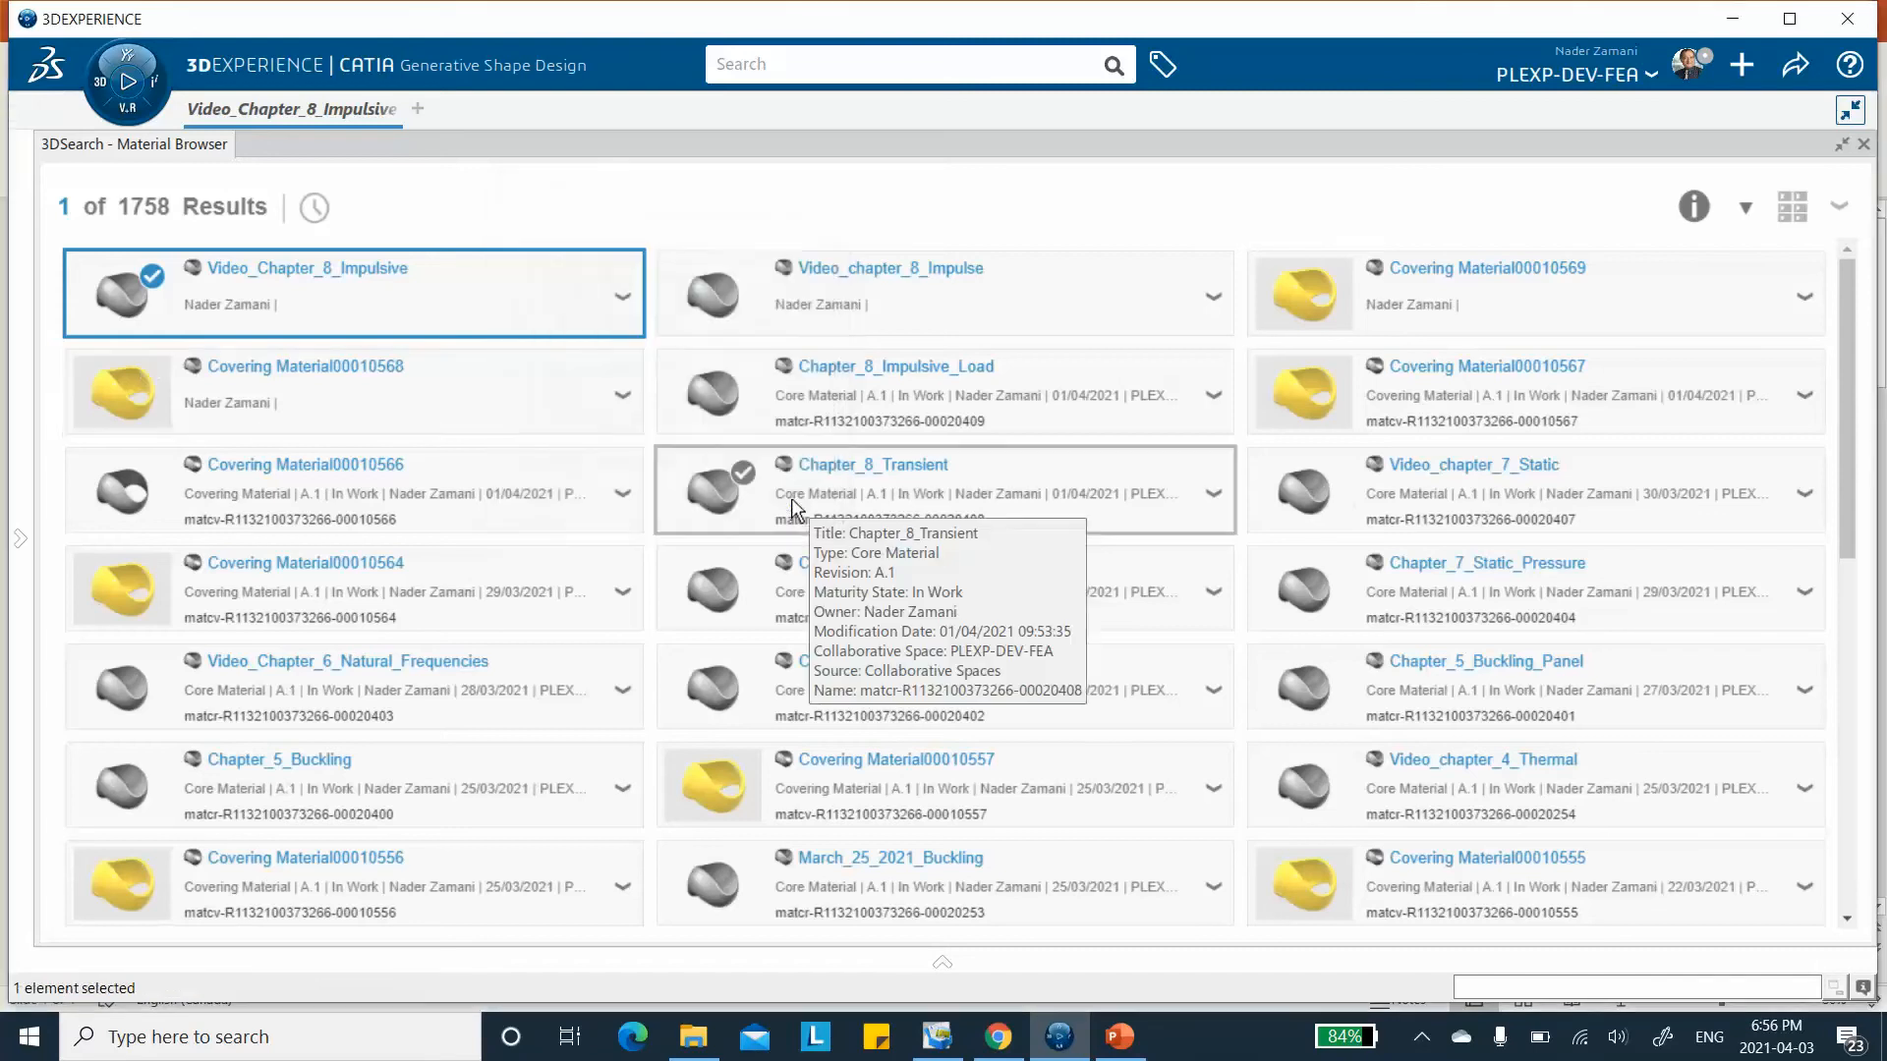
Add Abaqus Multiphysics density to the simulation domain of Video_Chapter_8_Impulsive and set it to 800 kg/m3.
right_click(286, 284)
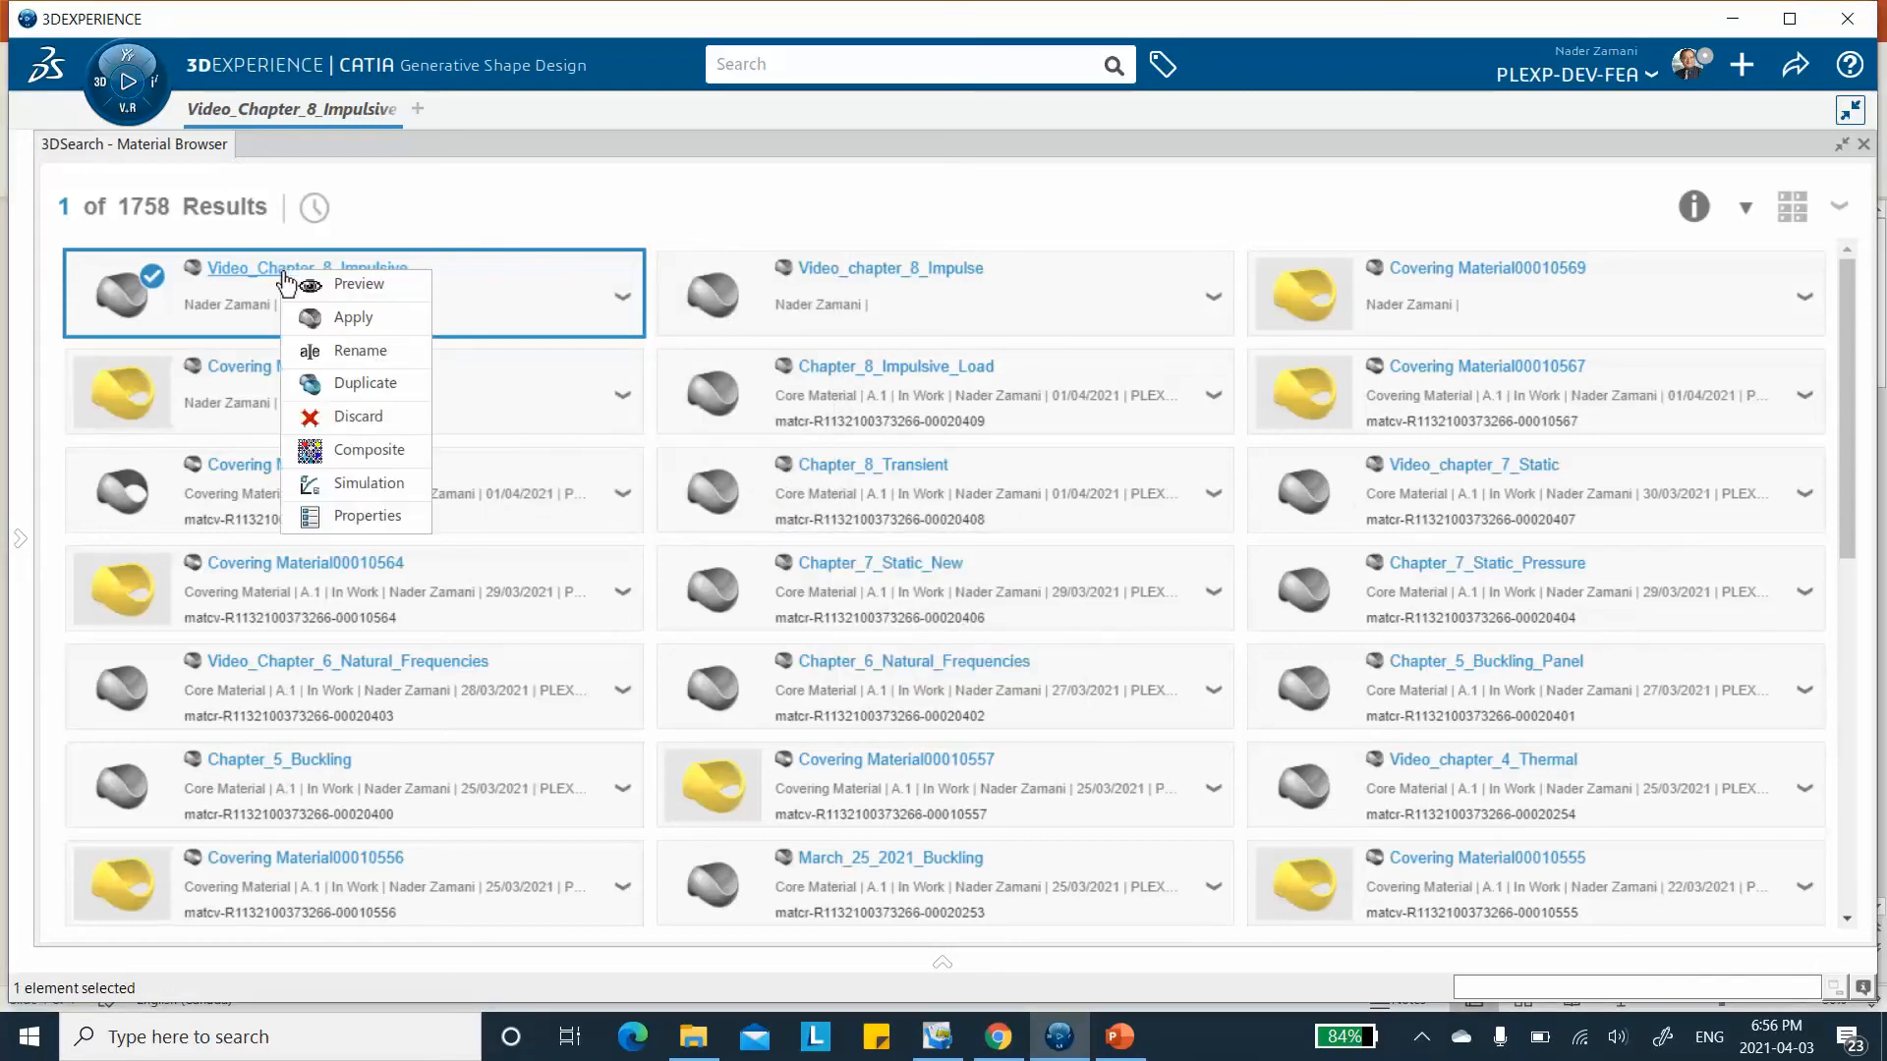
click(364, 483)
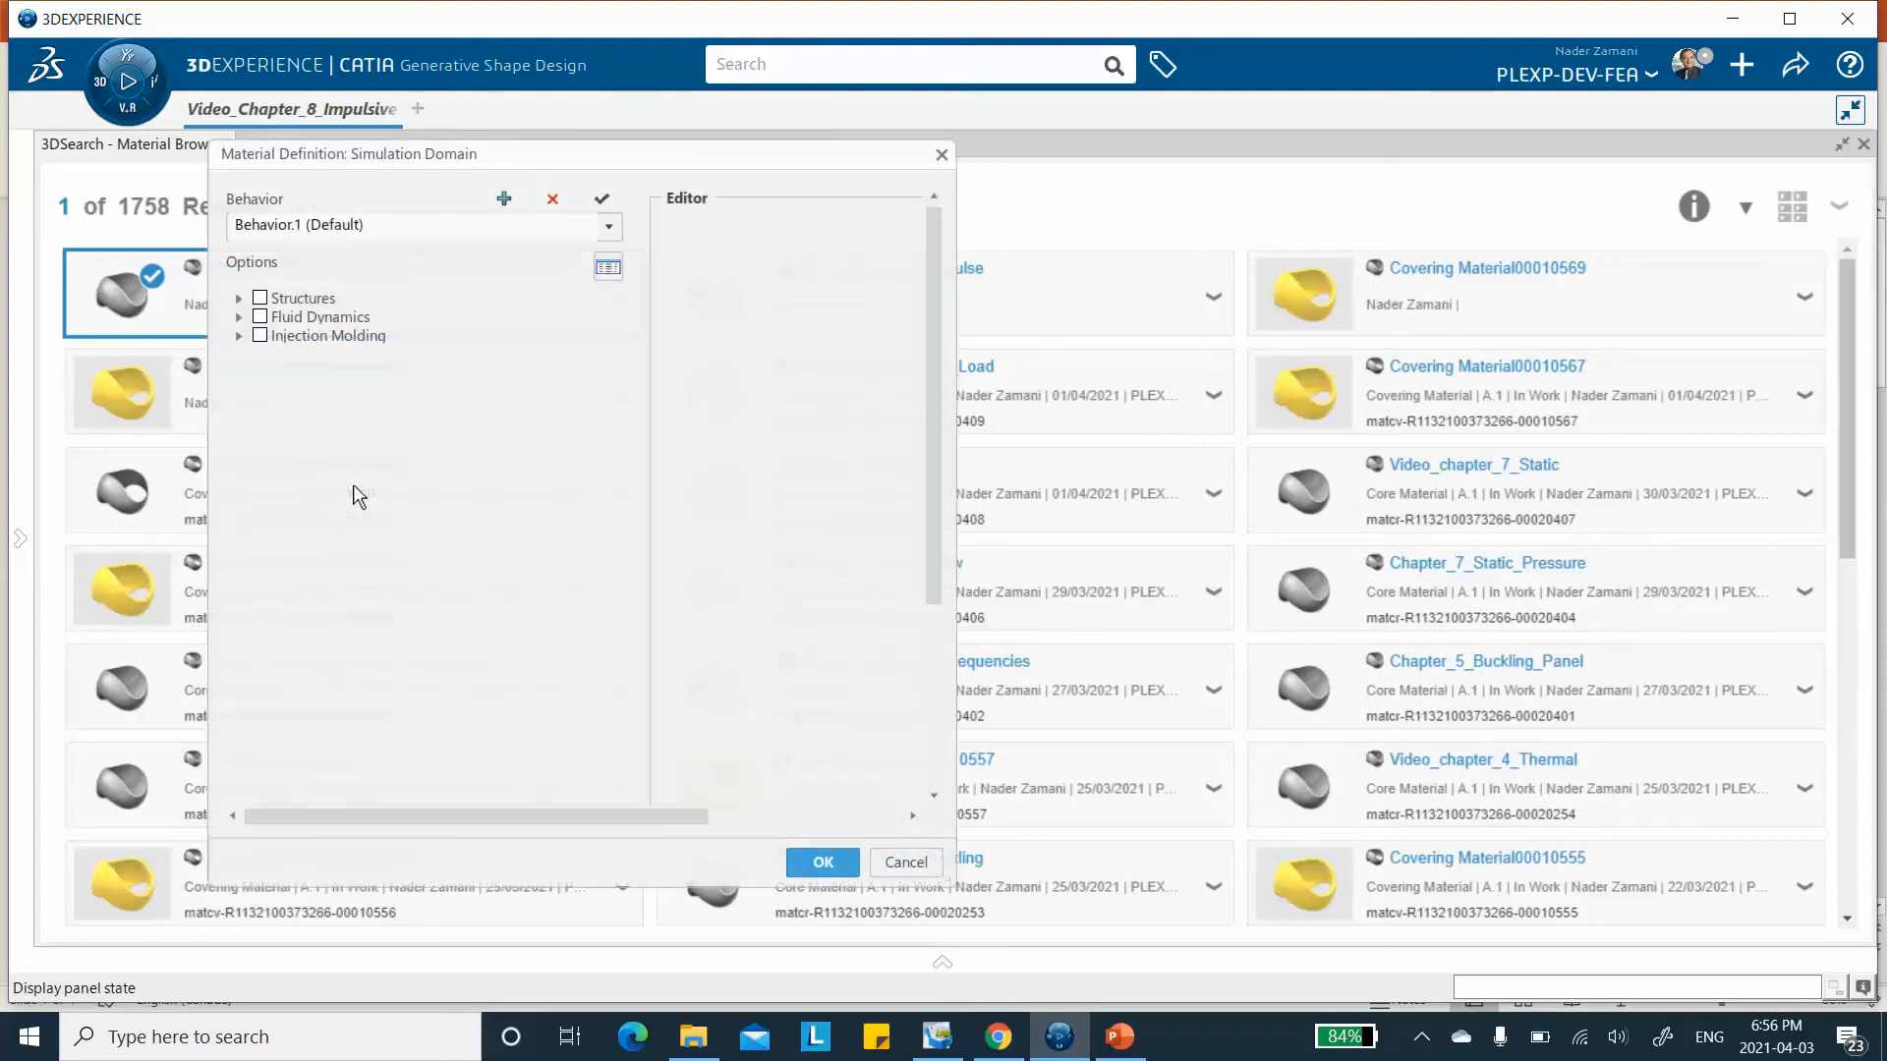
click(238, 298)
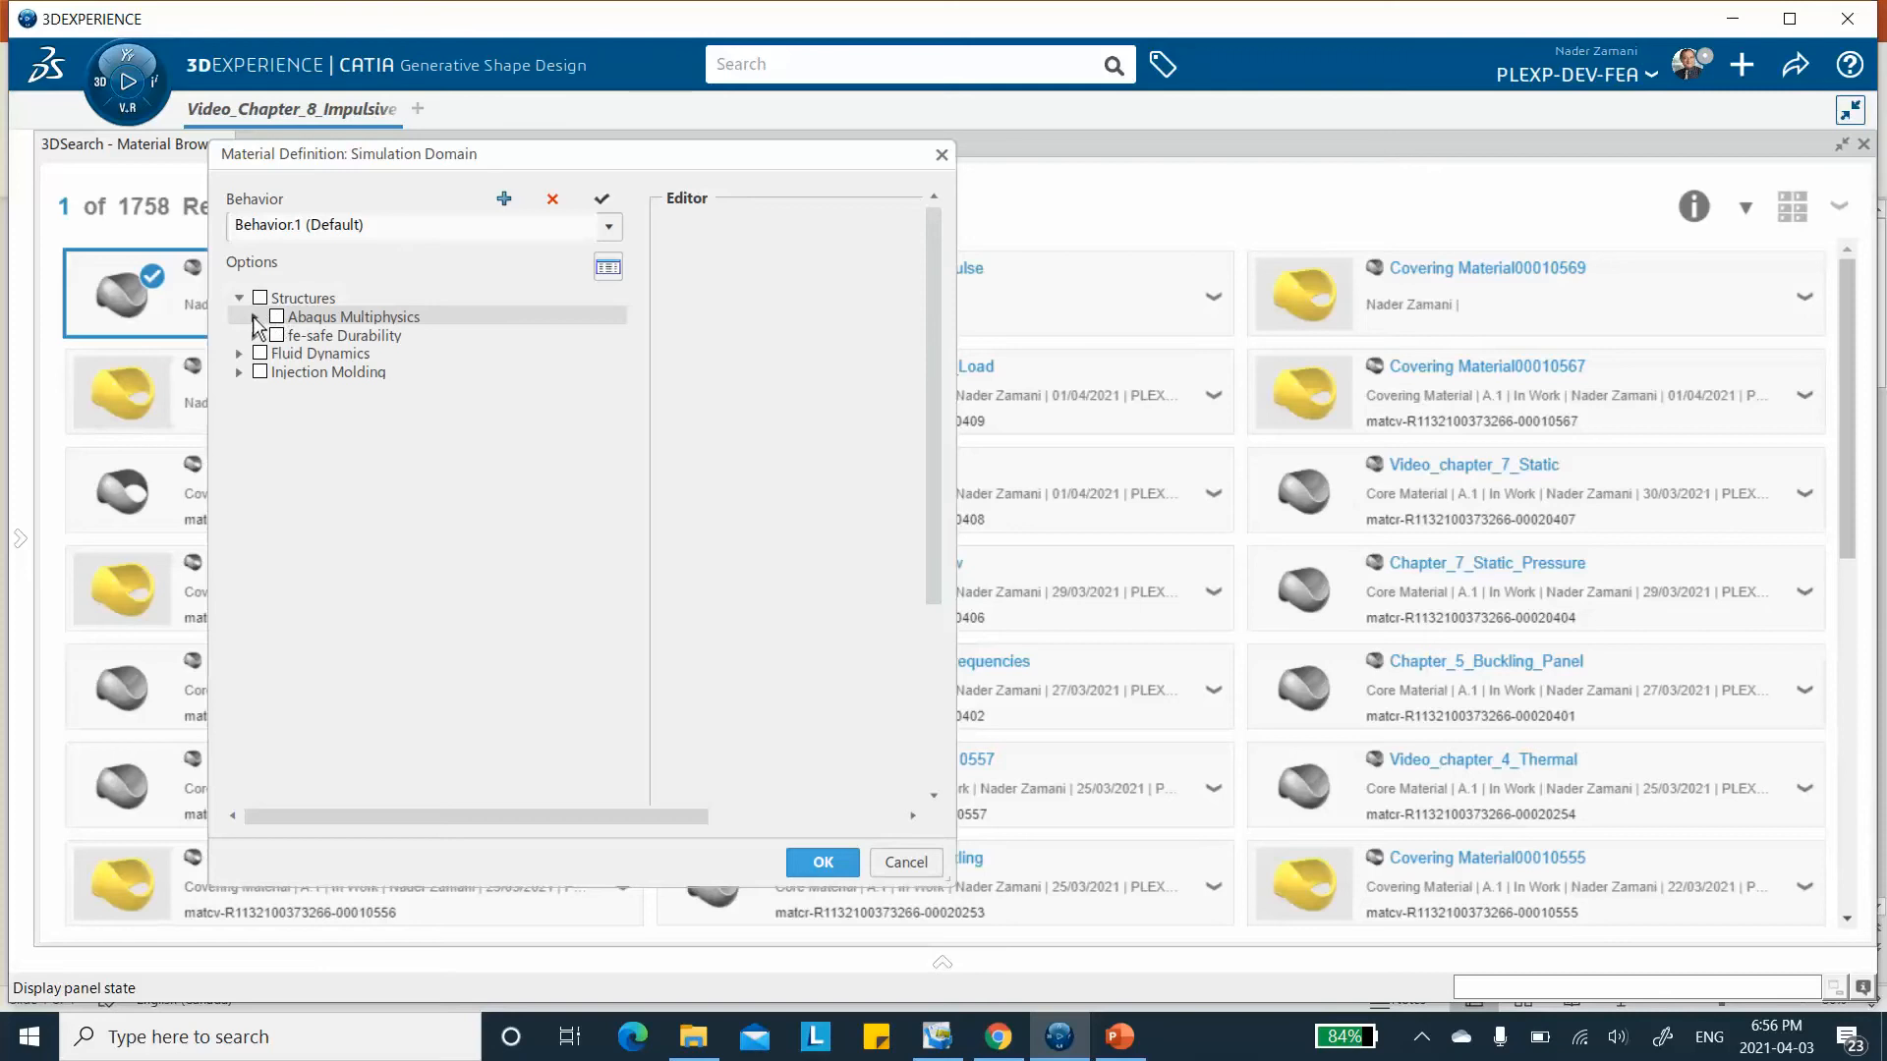
click(255, 317)
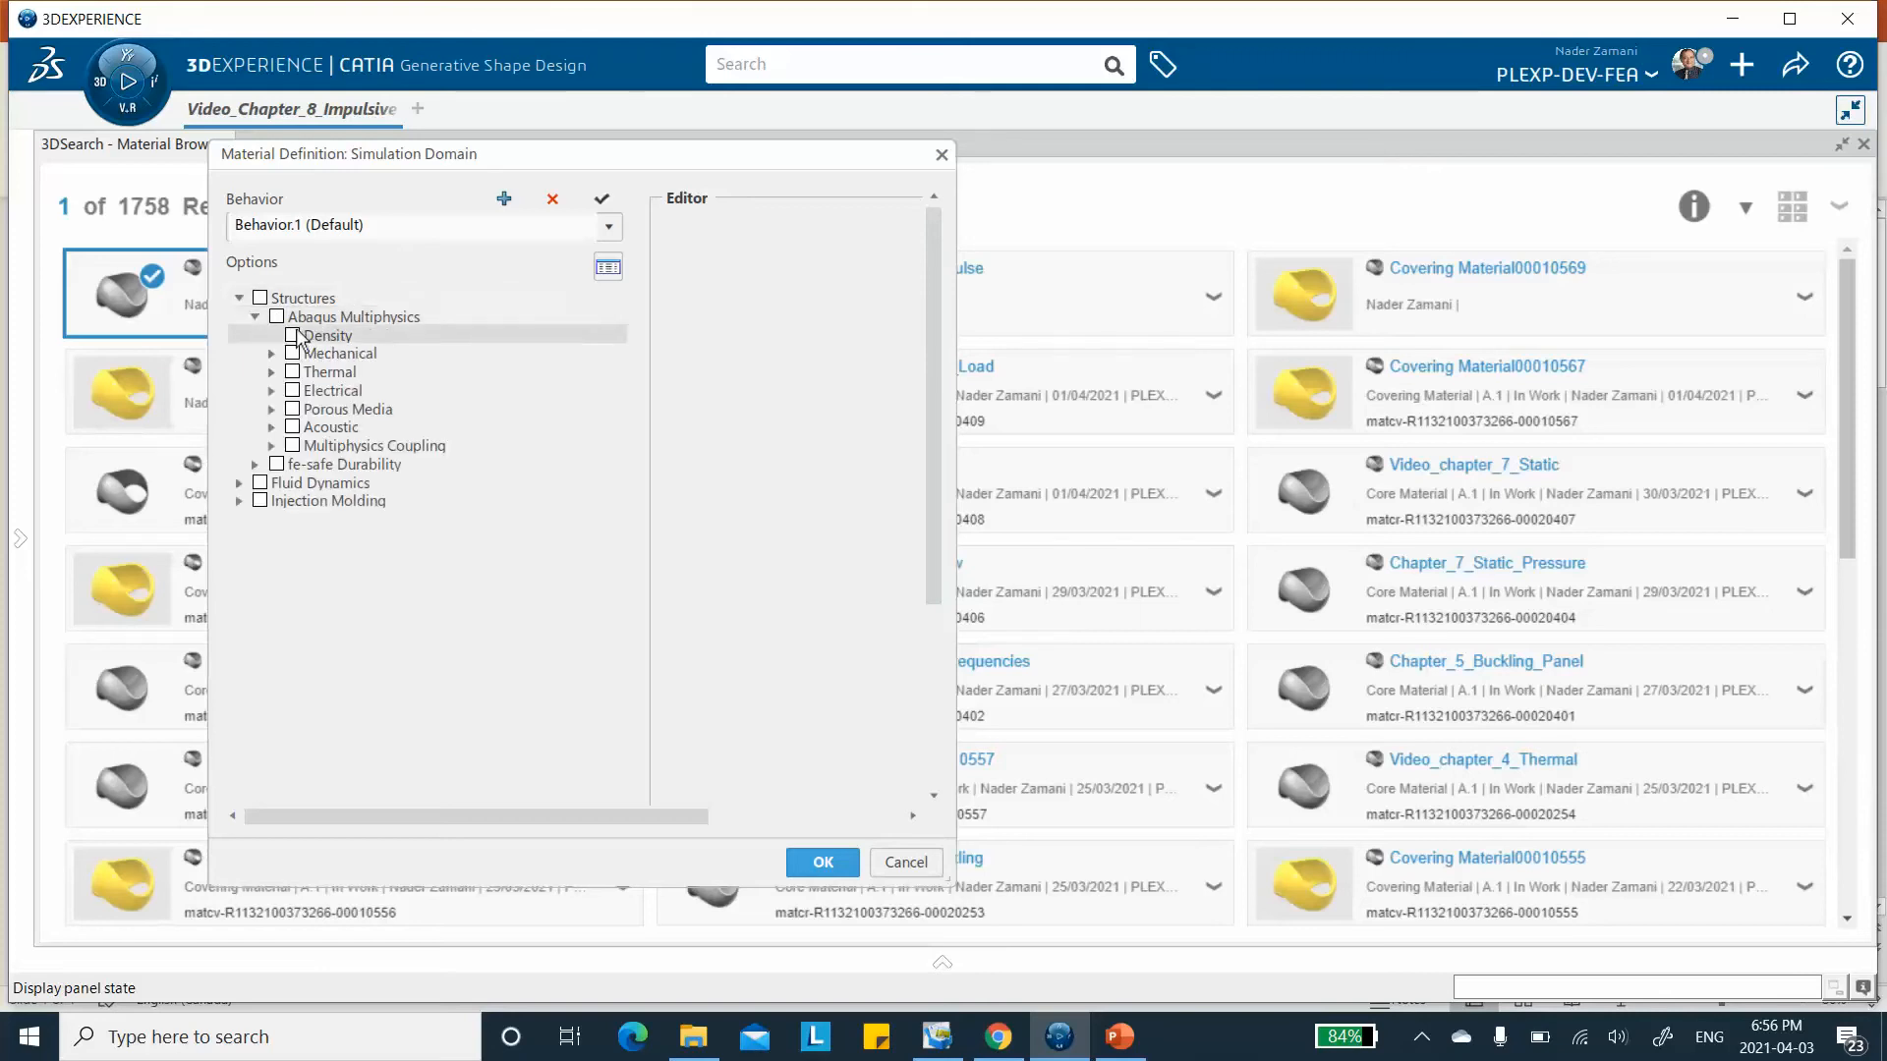
click(293, 336)
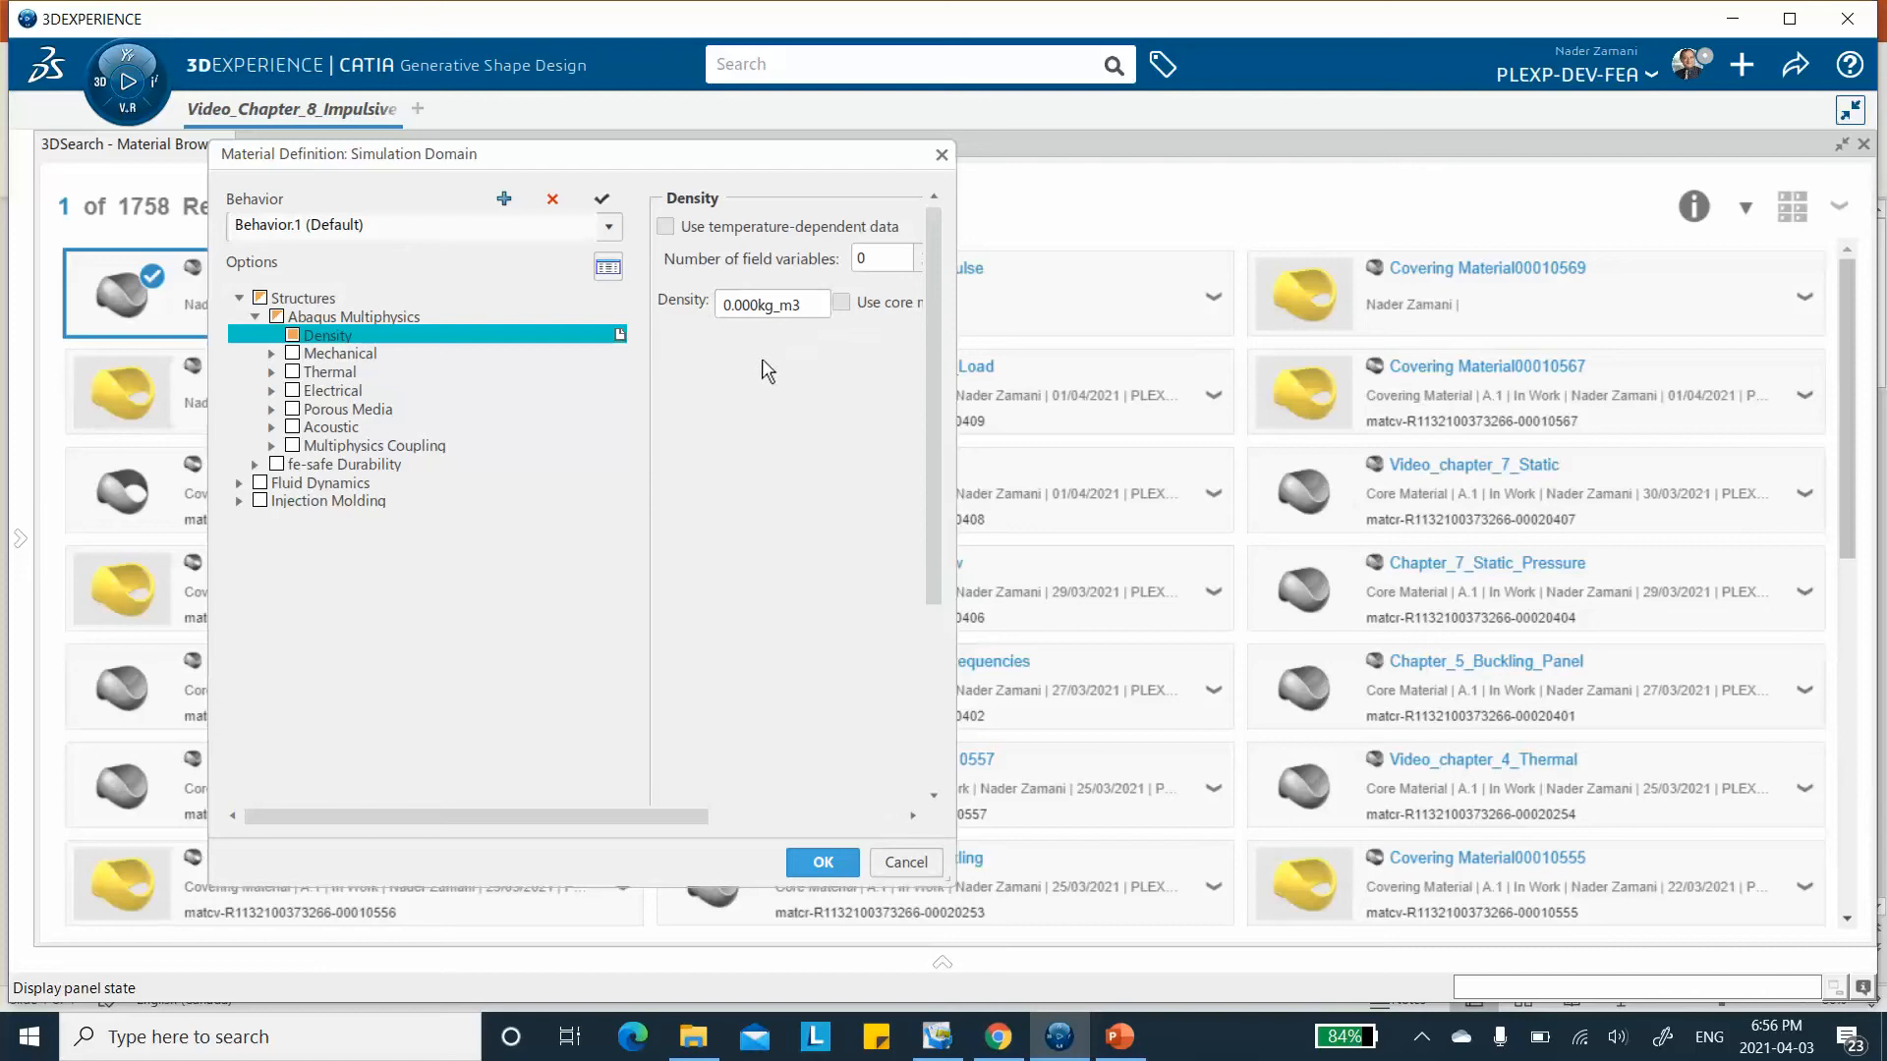
click(755, 305)
click(755, 305)
drag(755, 305, 692, 304)
text(800)
Add mechanical Elastic behavior to the material's simulation domain and set its type to Lamina.
click(272, 354)
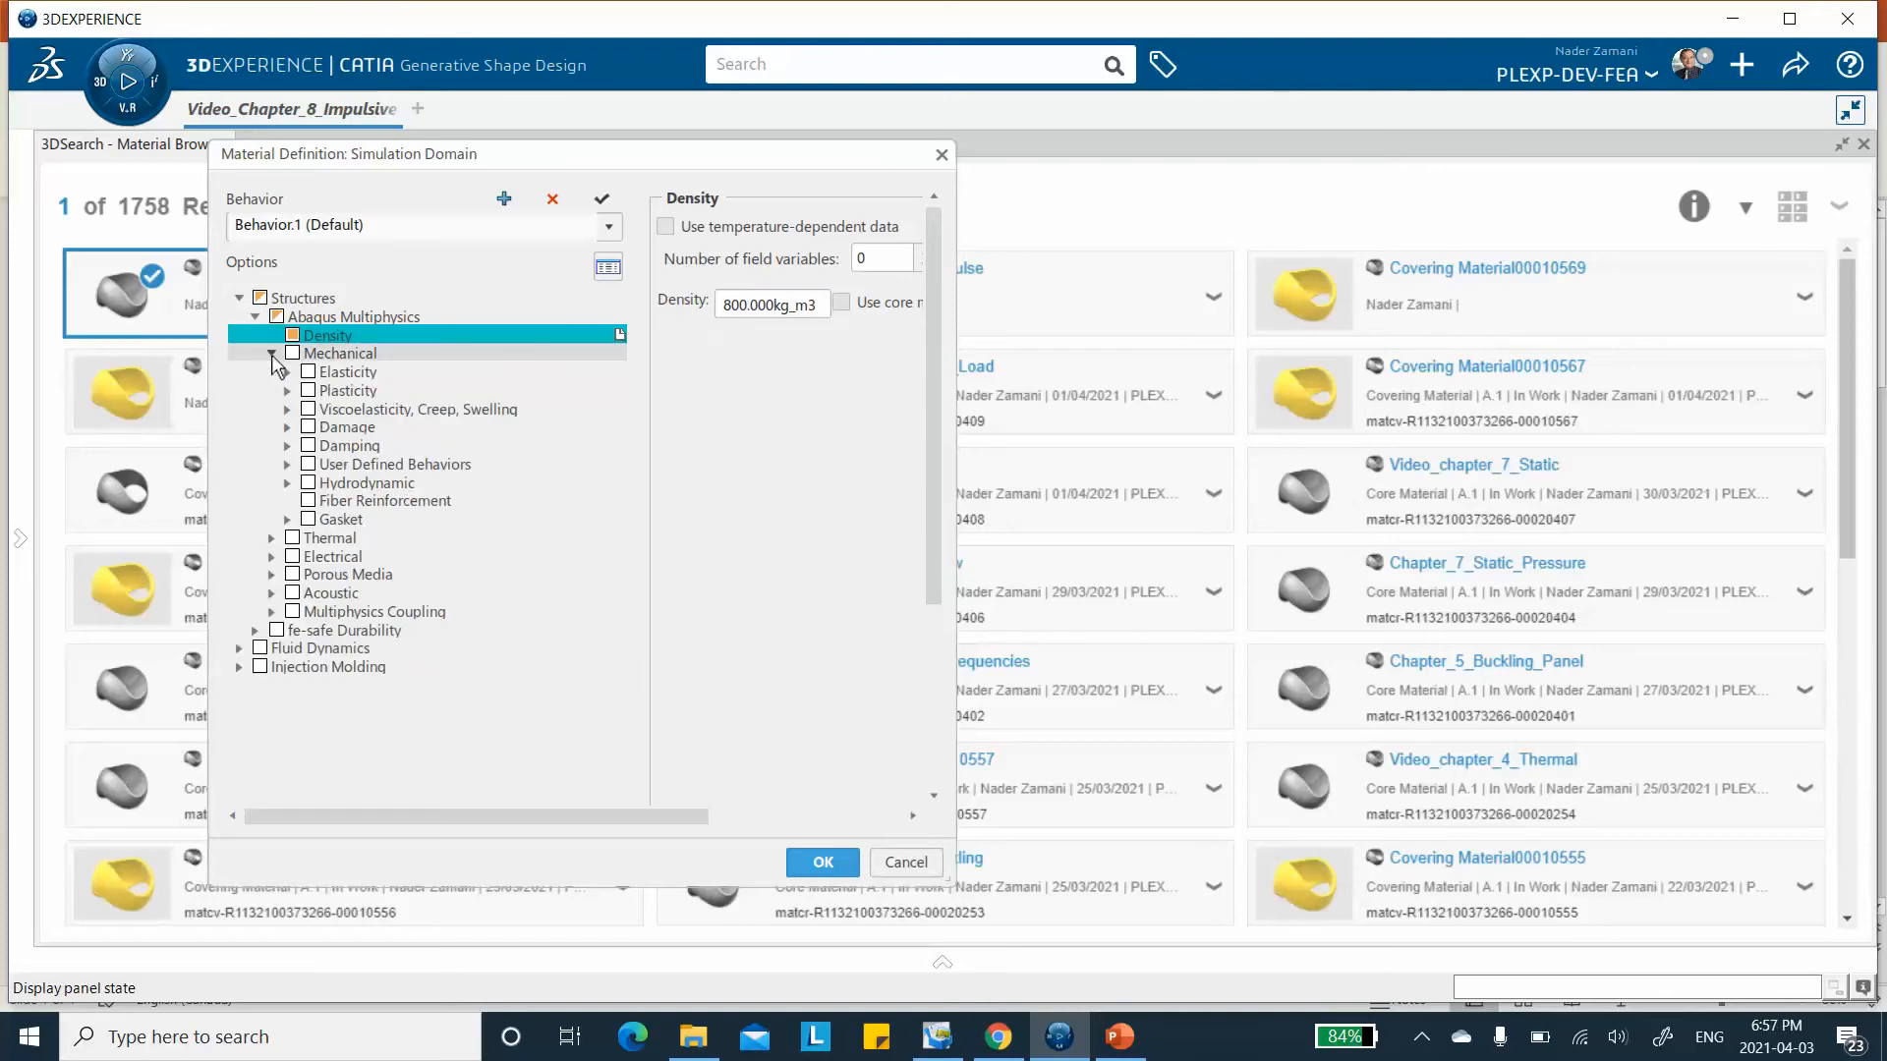
click(288, 374)
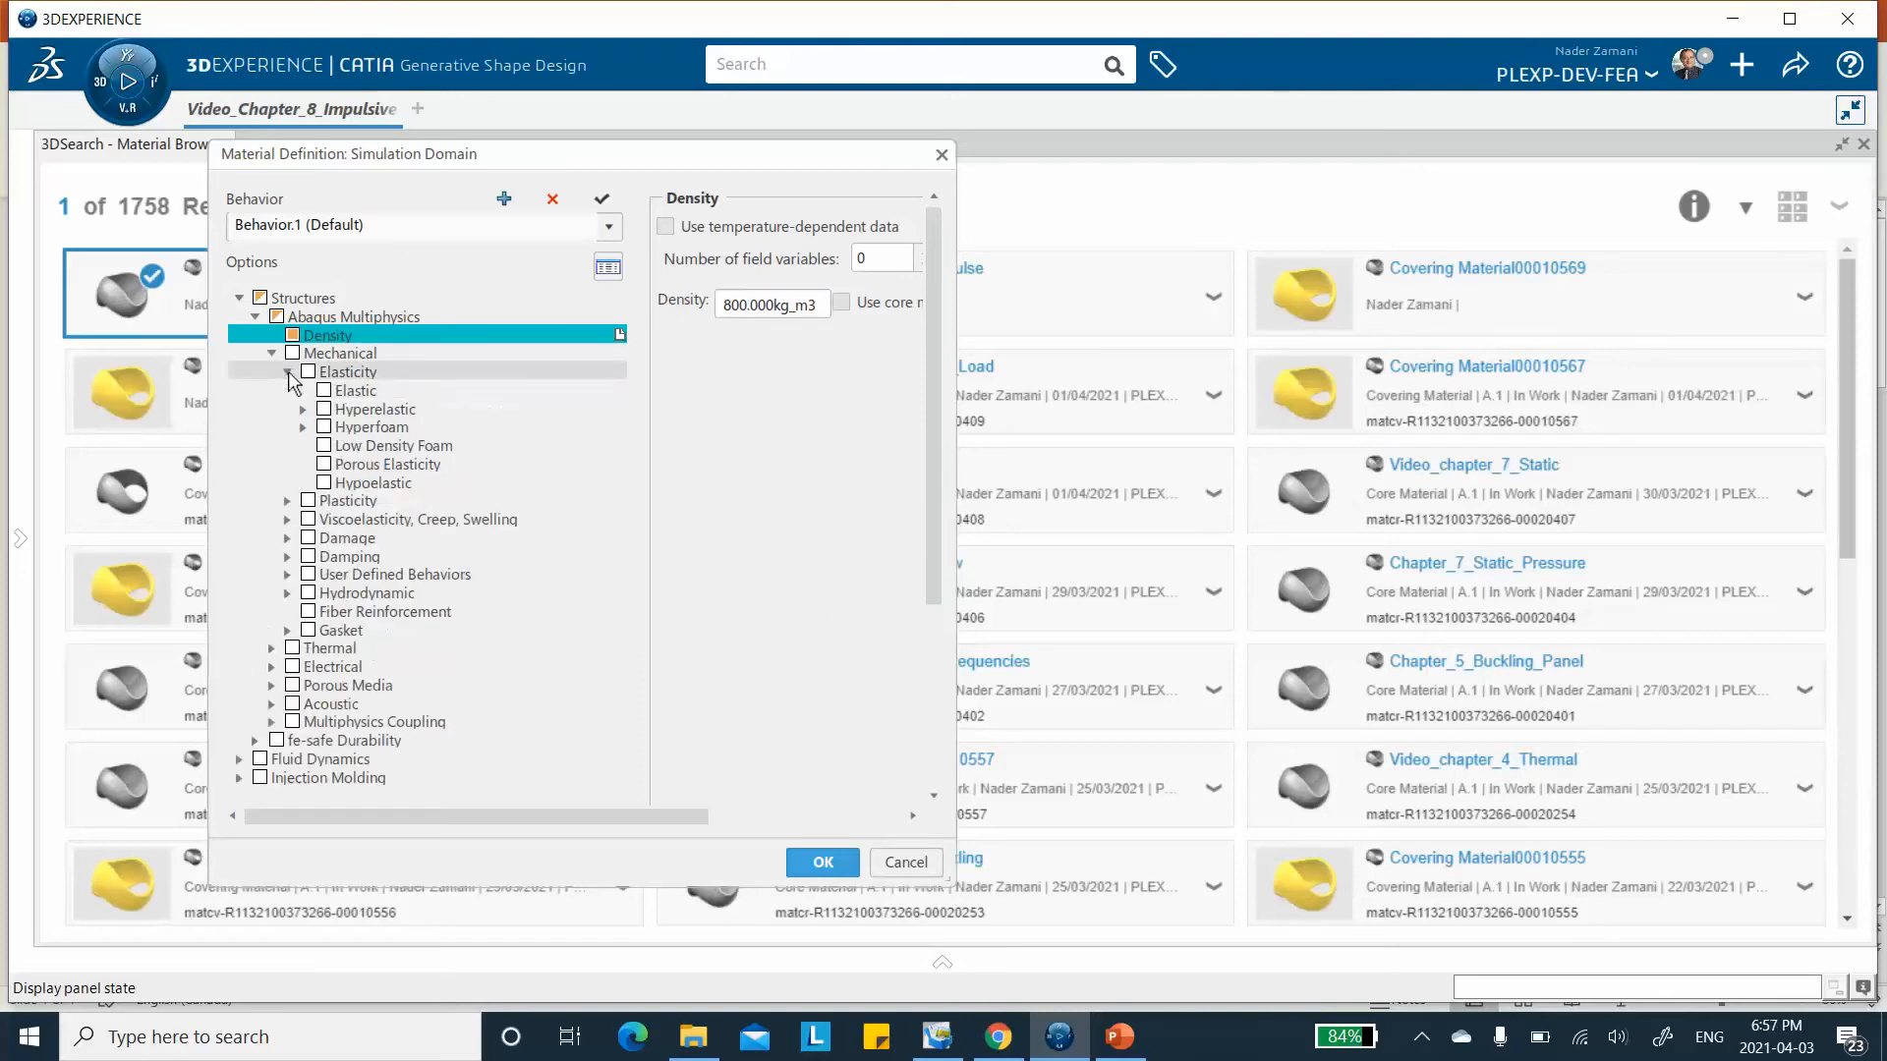
click(336, 392)
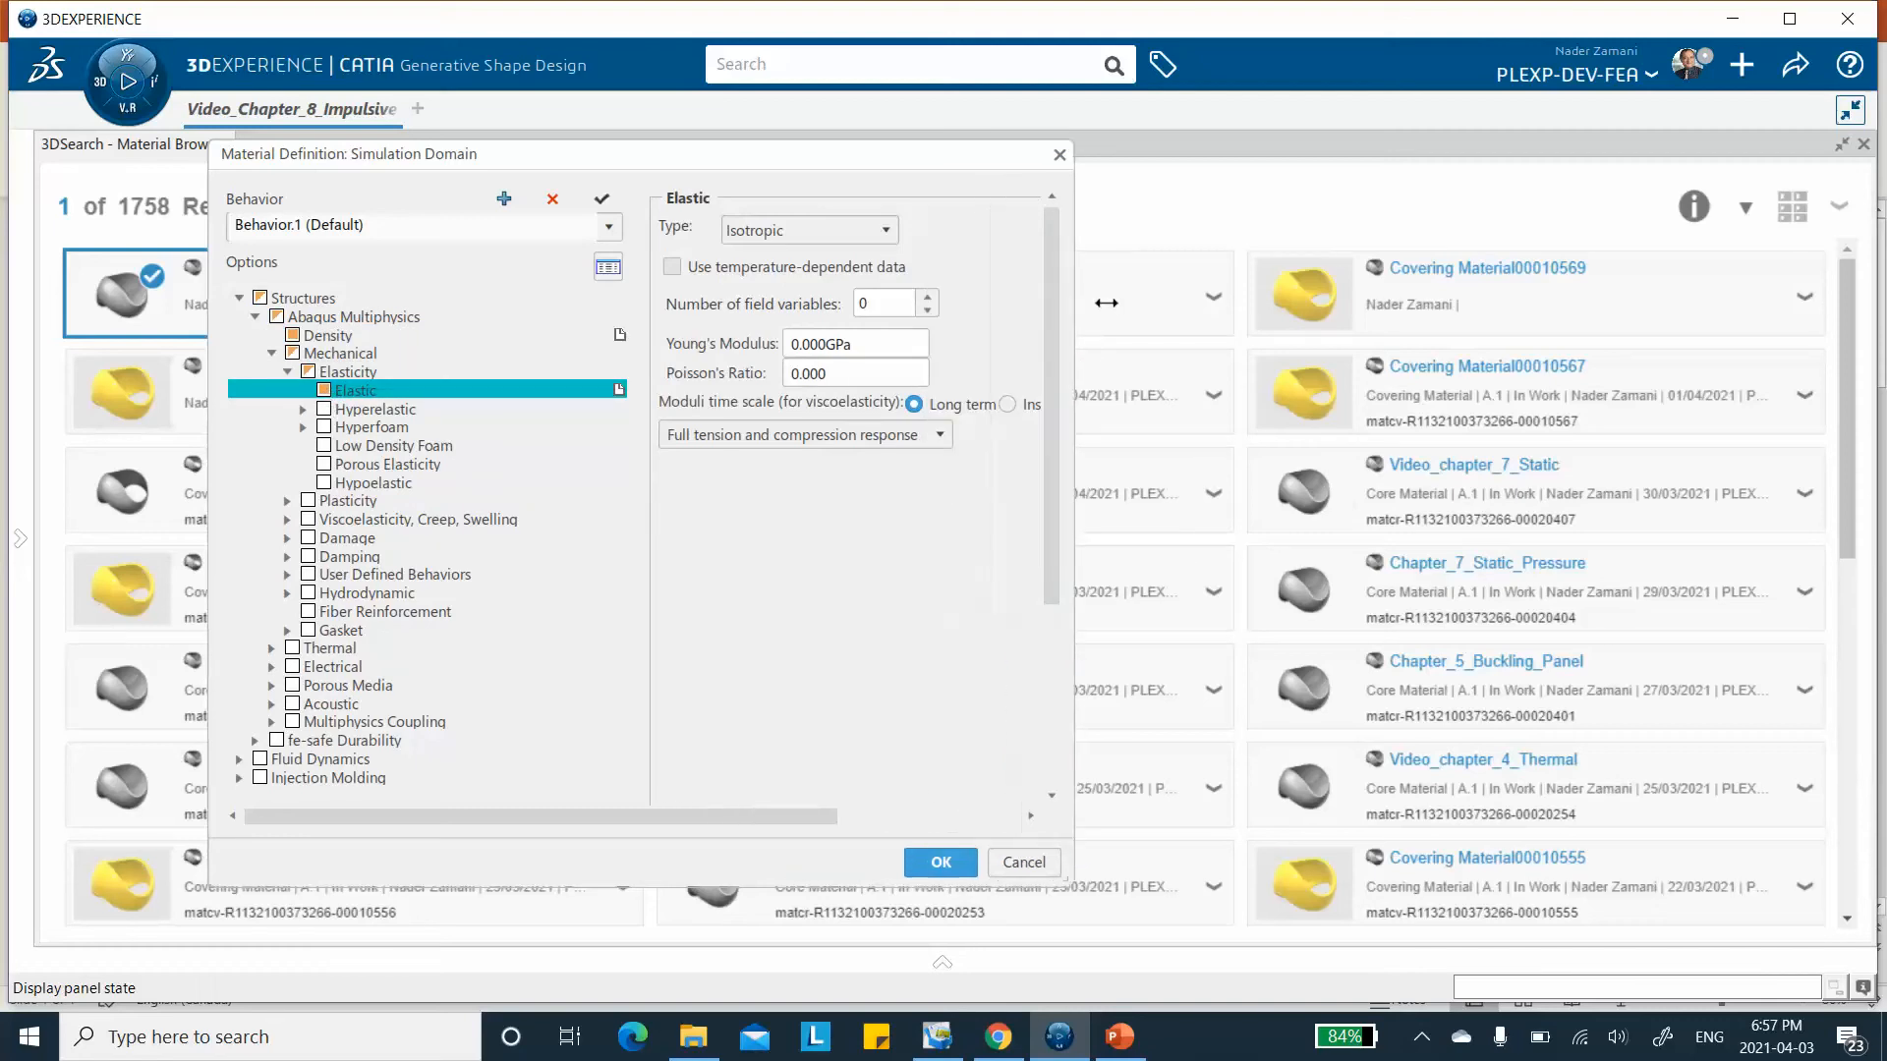
click(887, 231)
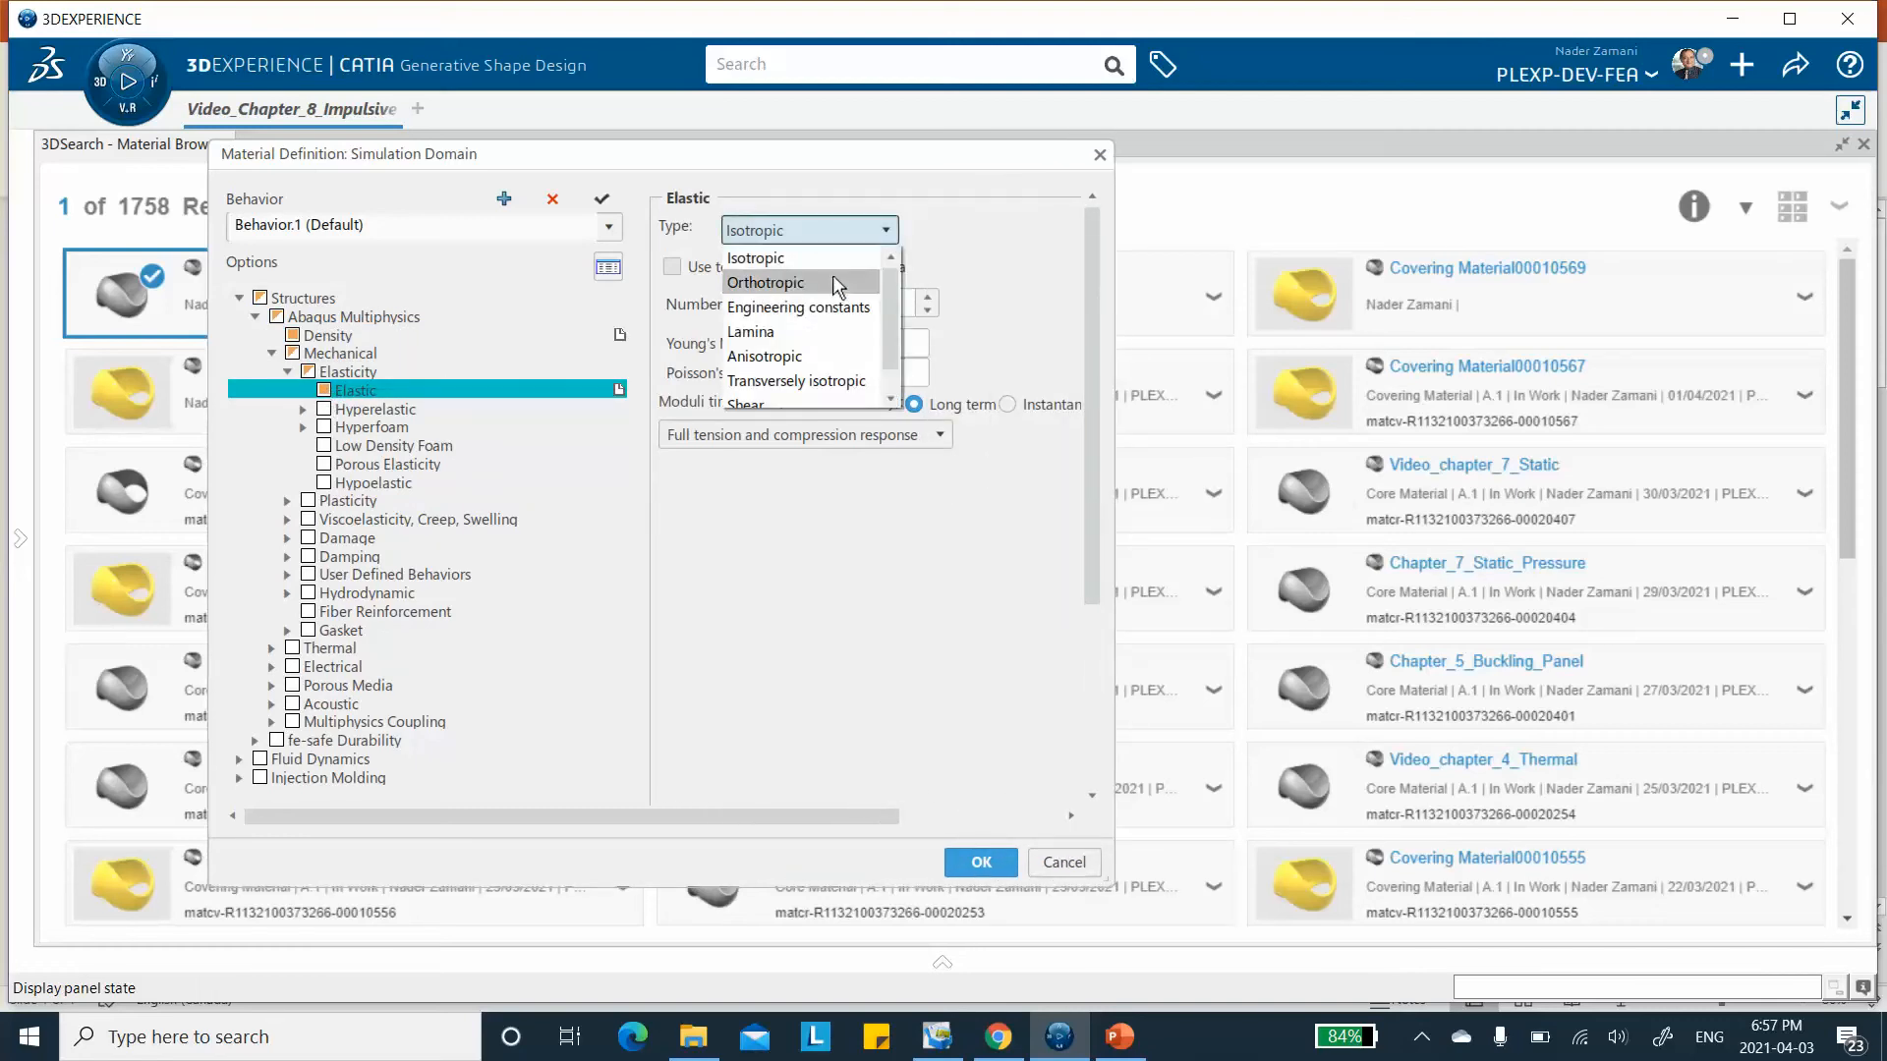
click(796, 334)
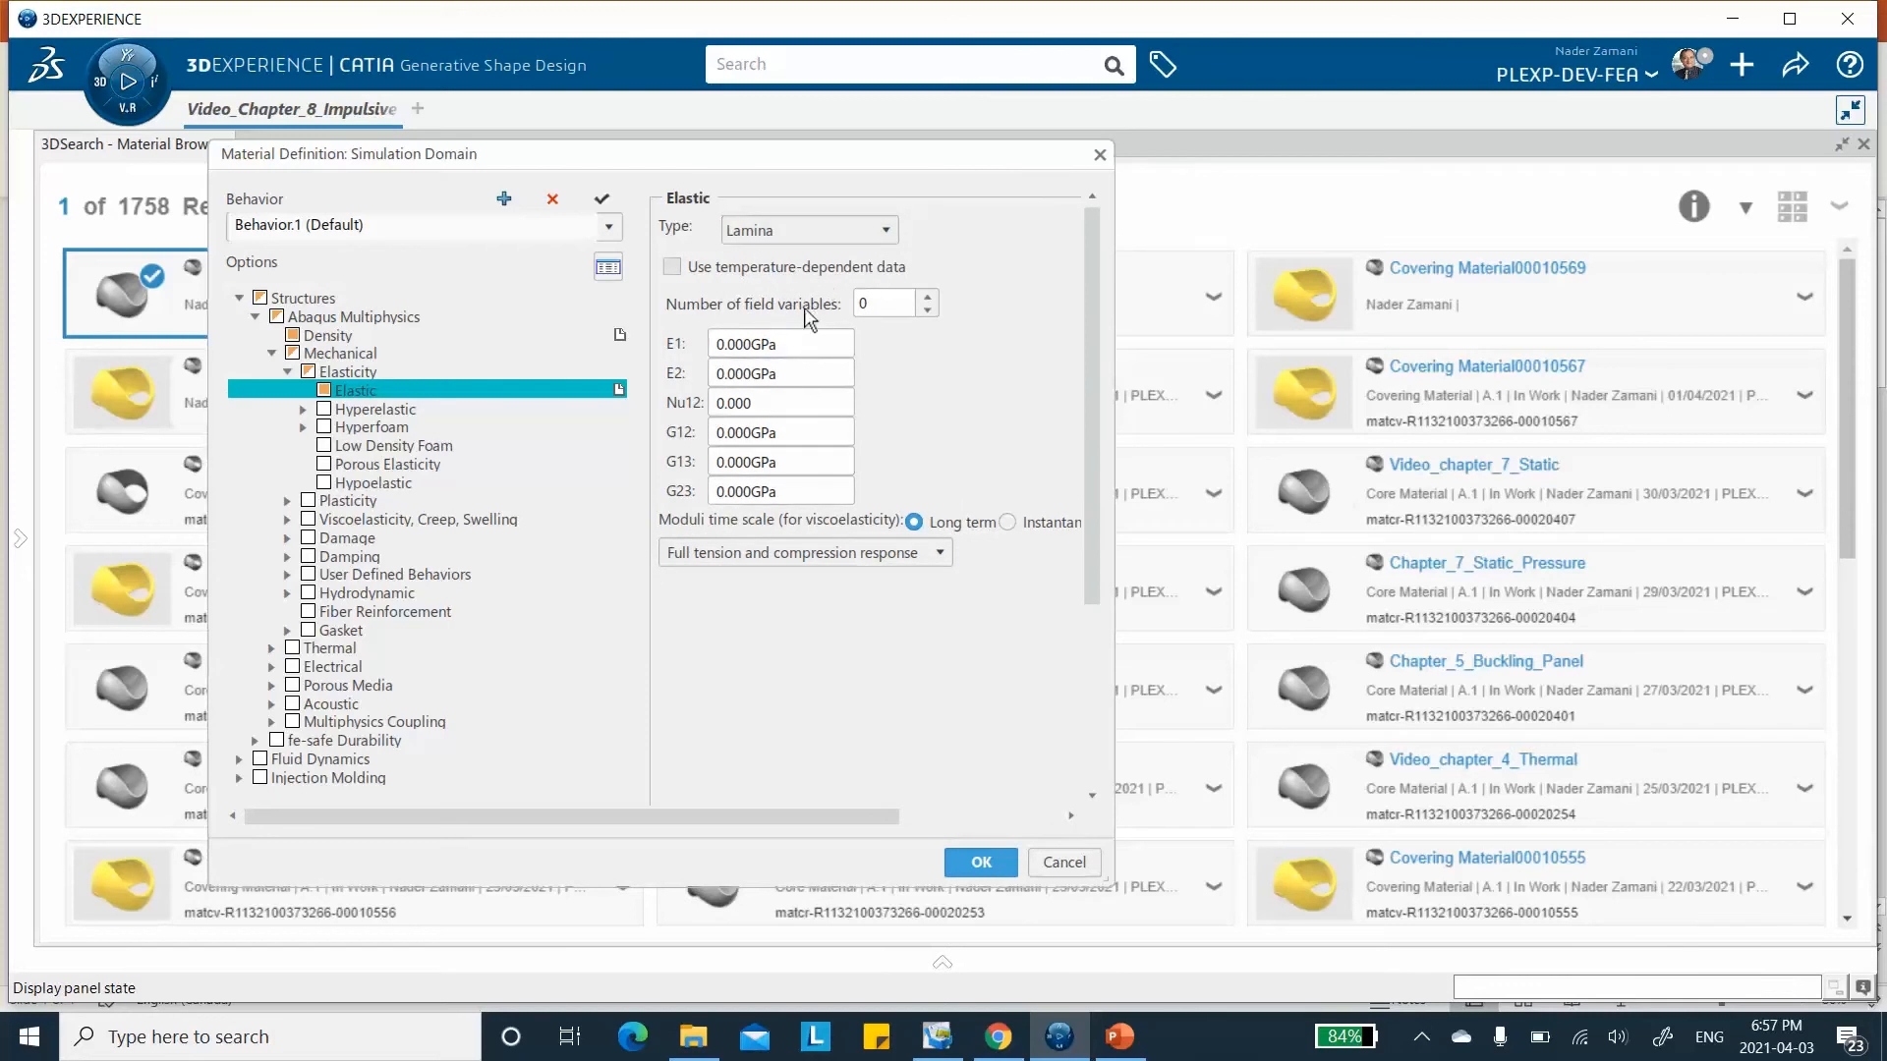
Set the lamina's E1 to 525 GPa, E2 to 21 GPa and Nu12 to 0.25.
click(777, 344)
text(5)
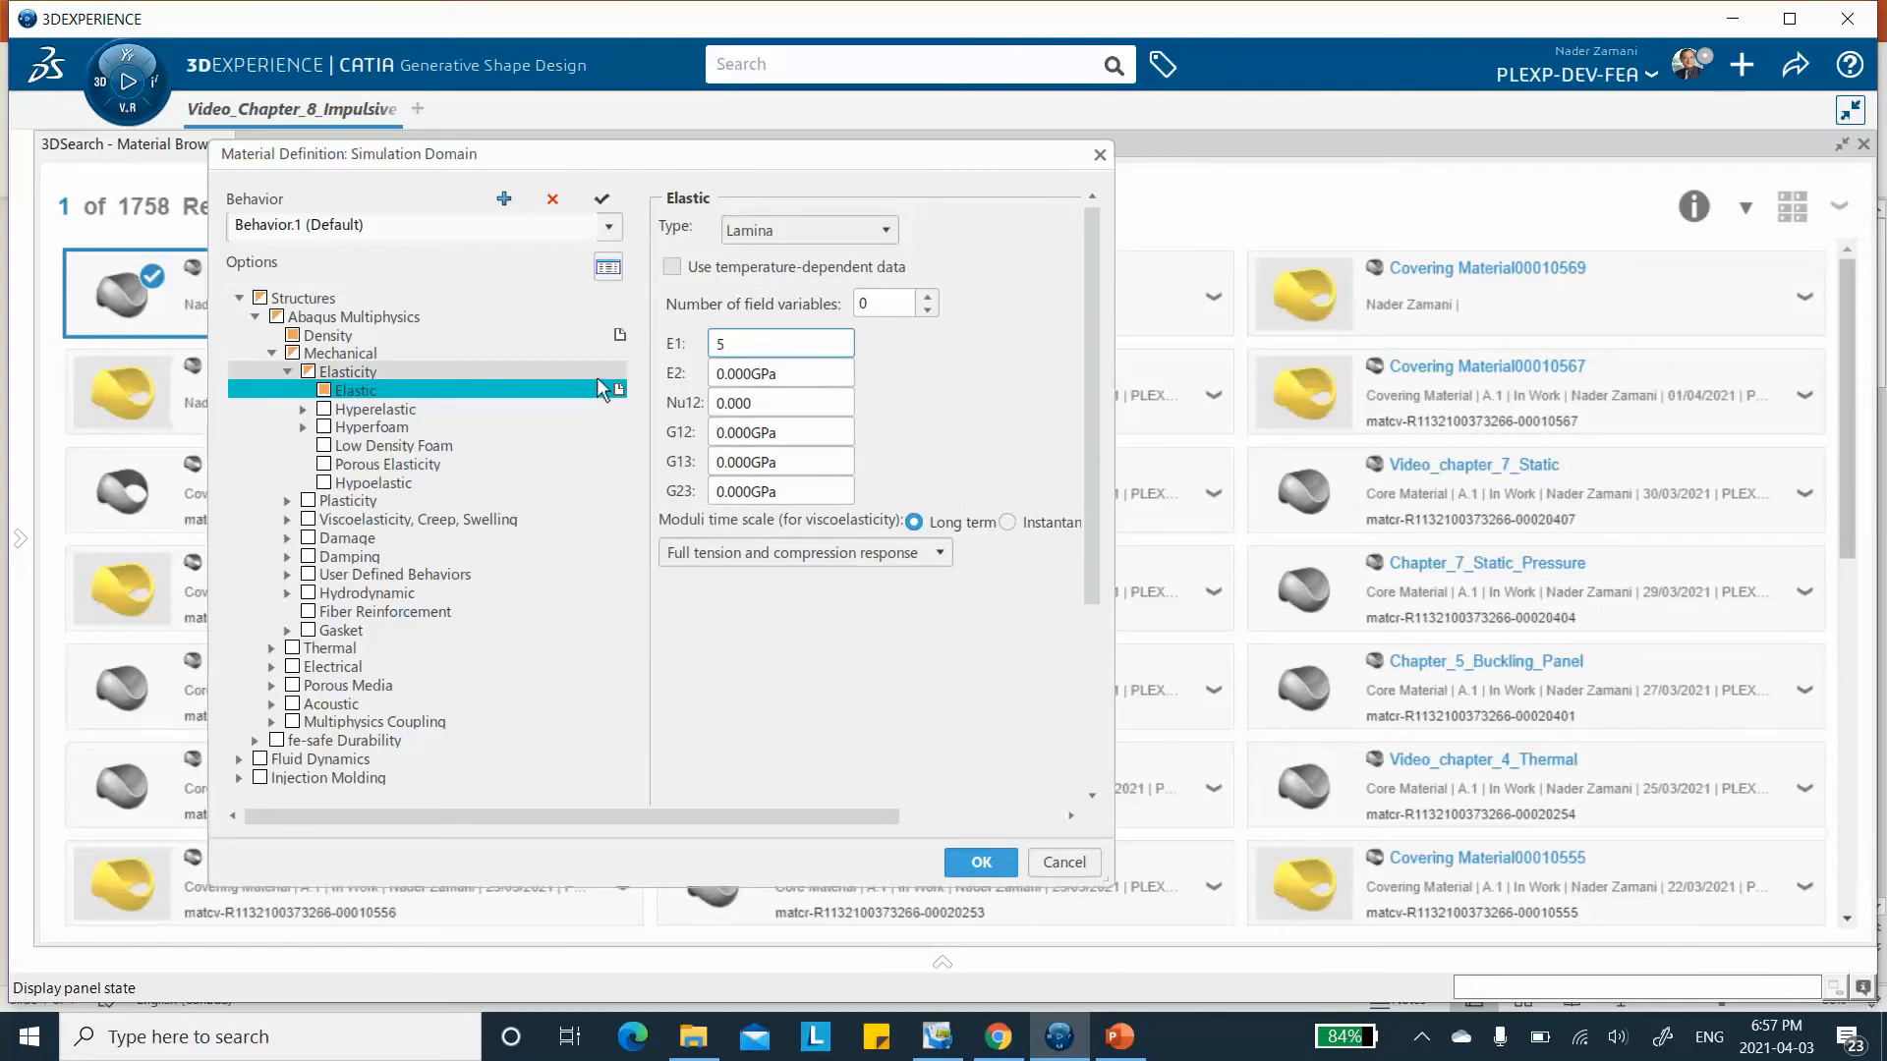
text(25)
click(778, 373)
drag(779, 373, 632, 372)
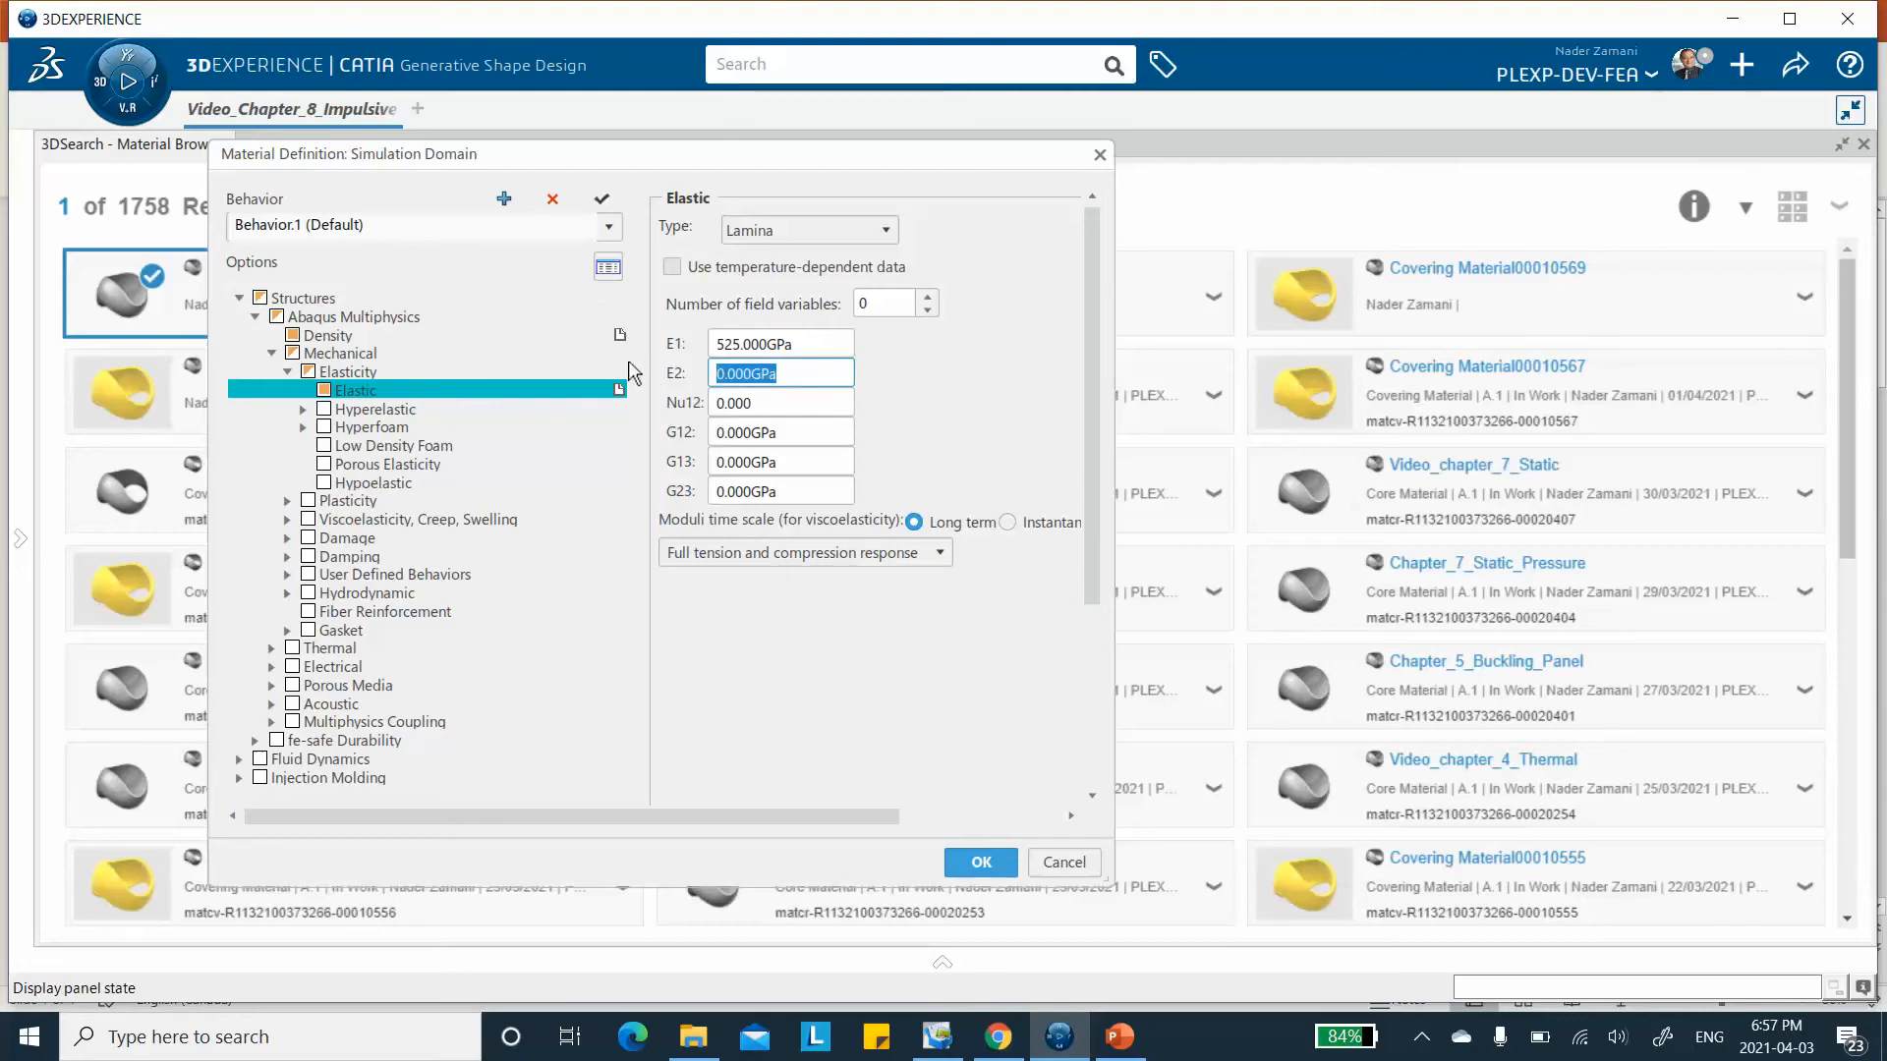
text(21)
drag(715, 403, 762, 401)
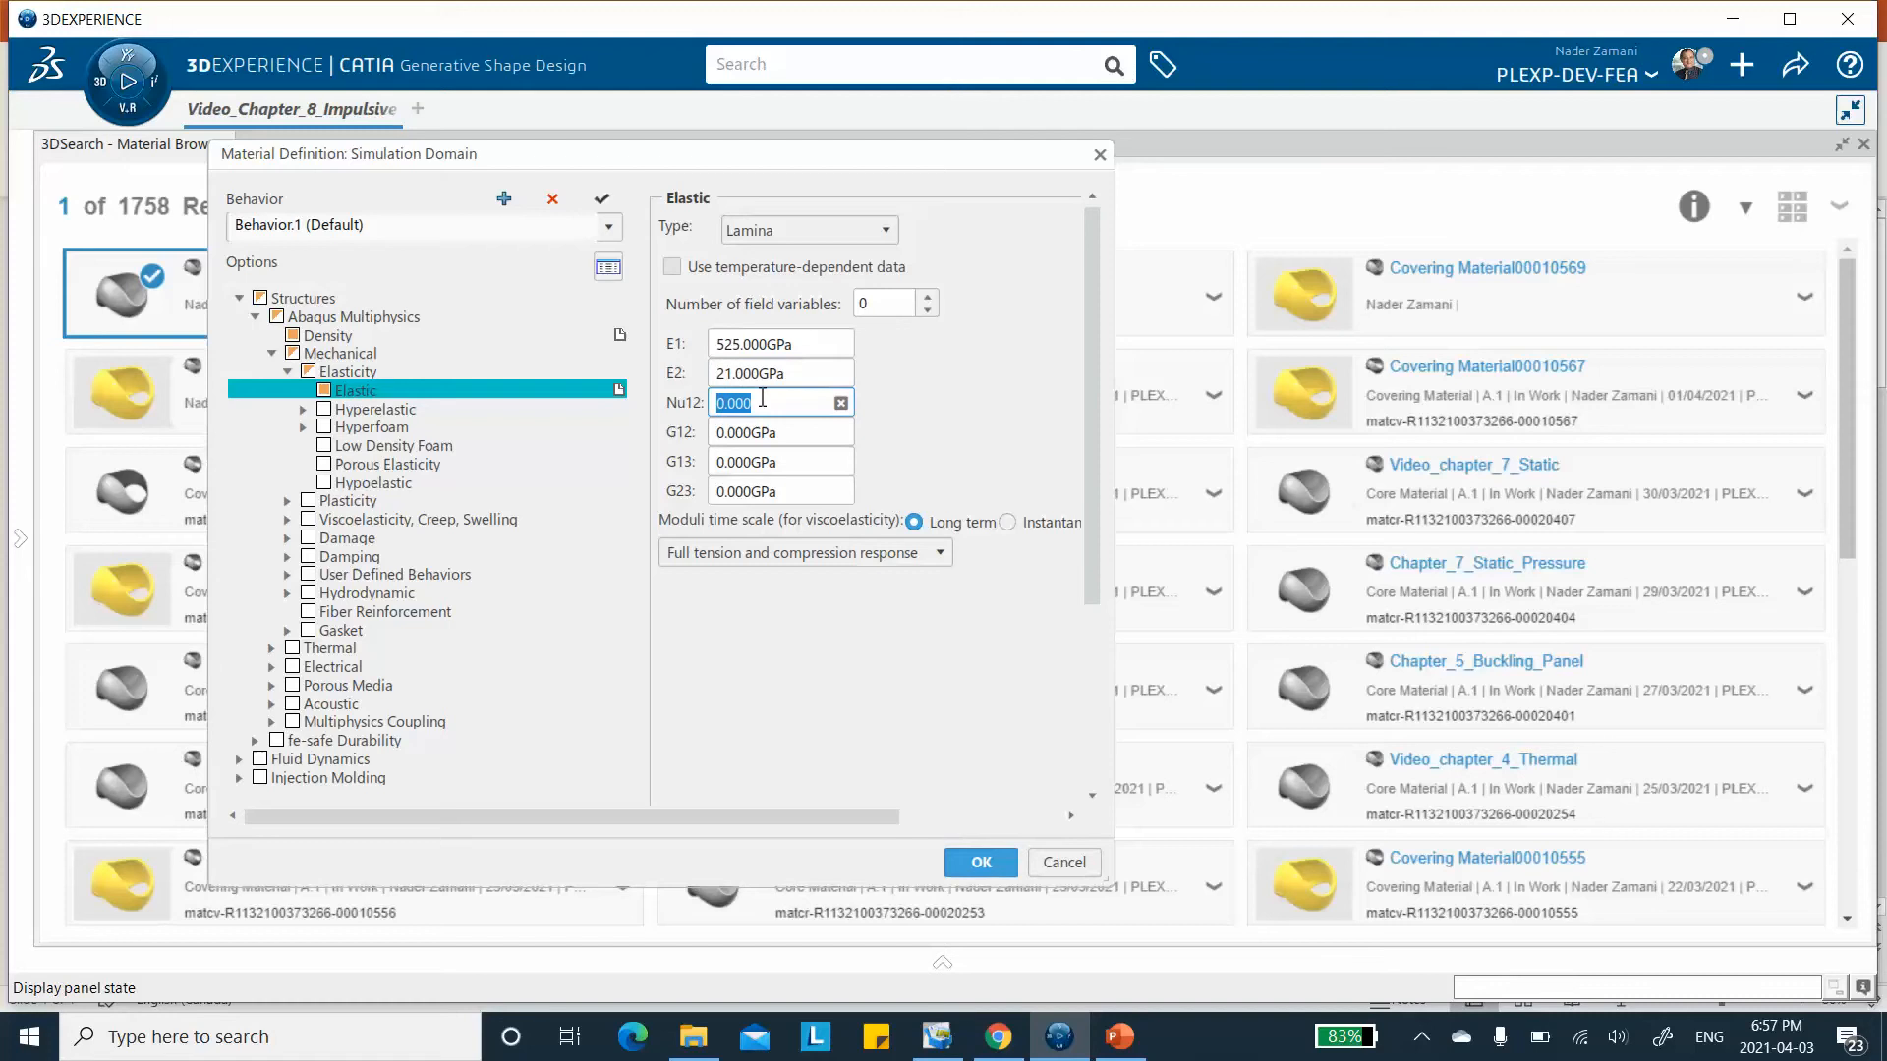
text(.25)
Set the lamina's shear moduli G12 and G13 to 10.5 GPa and G23 to 4.2 GPa, and accept the material definition.
click(776, 431)
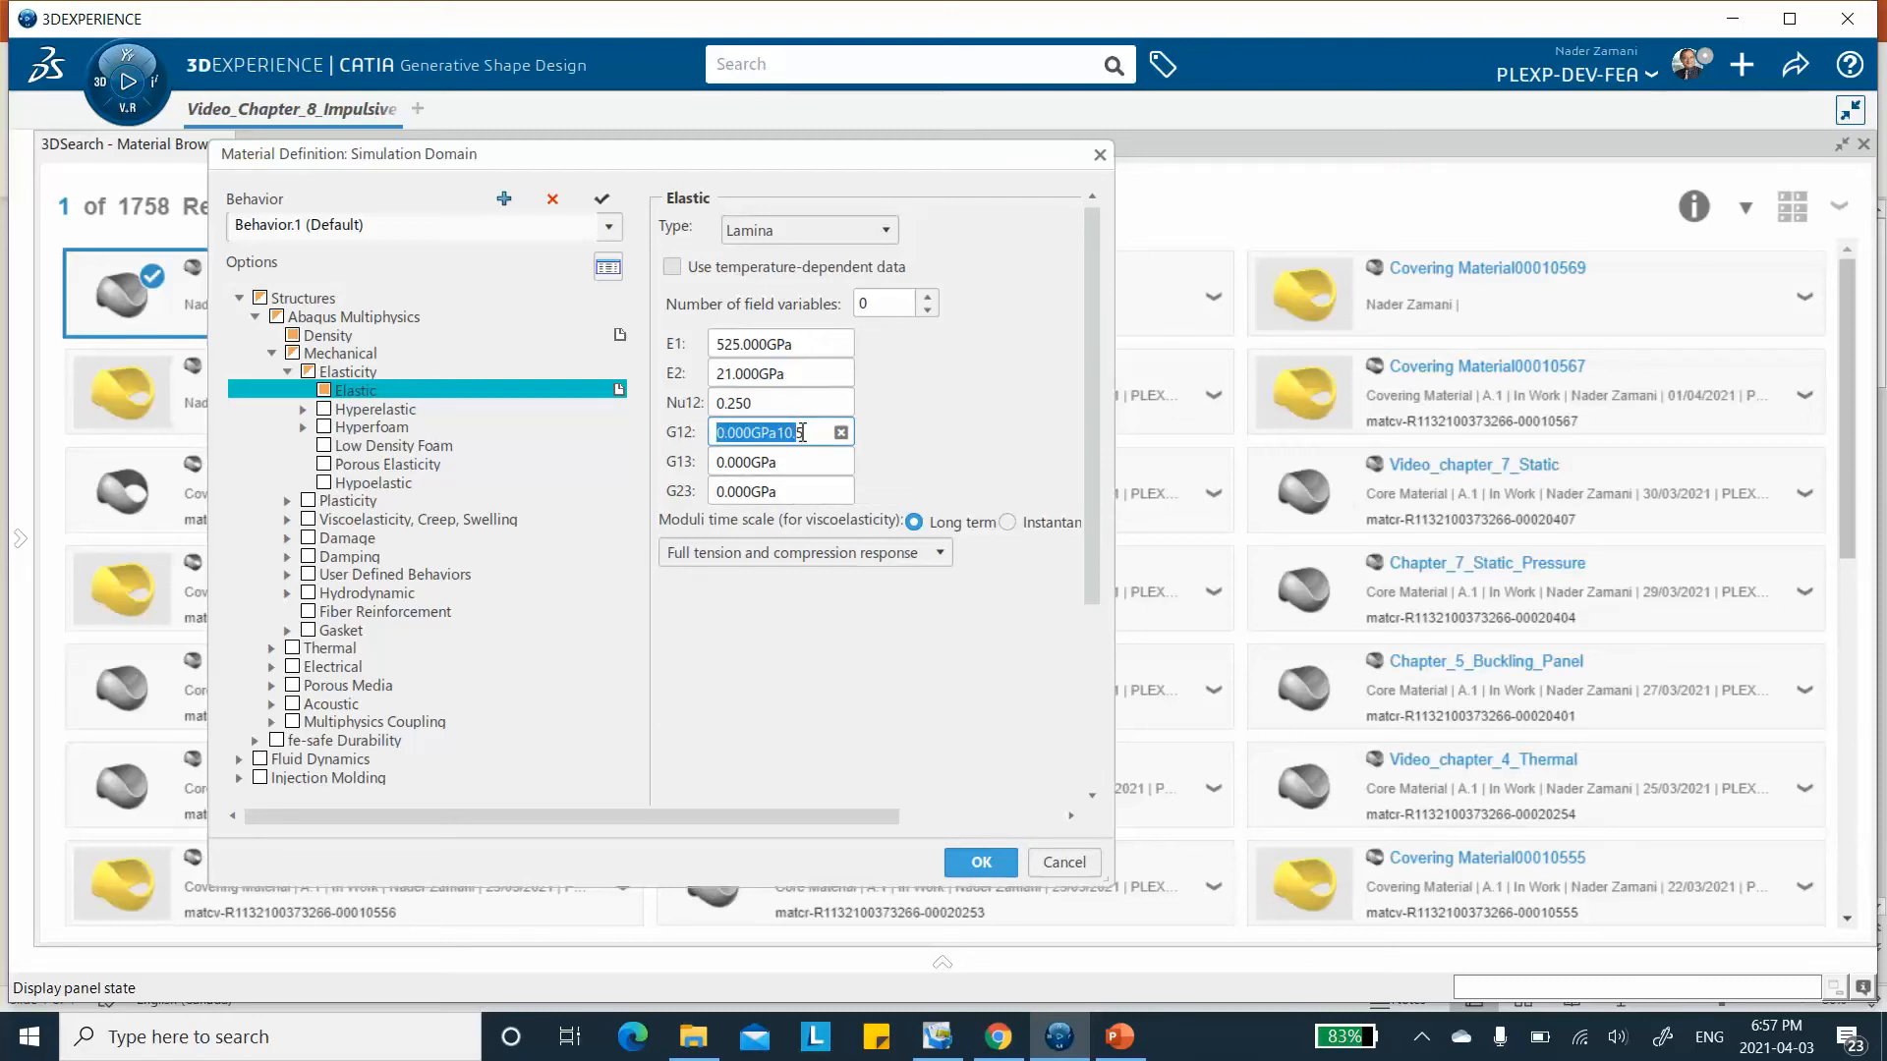
drag(797, 432, 620, 436)
drag(810, 431, 626, 408)
text(1)
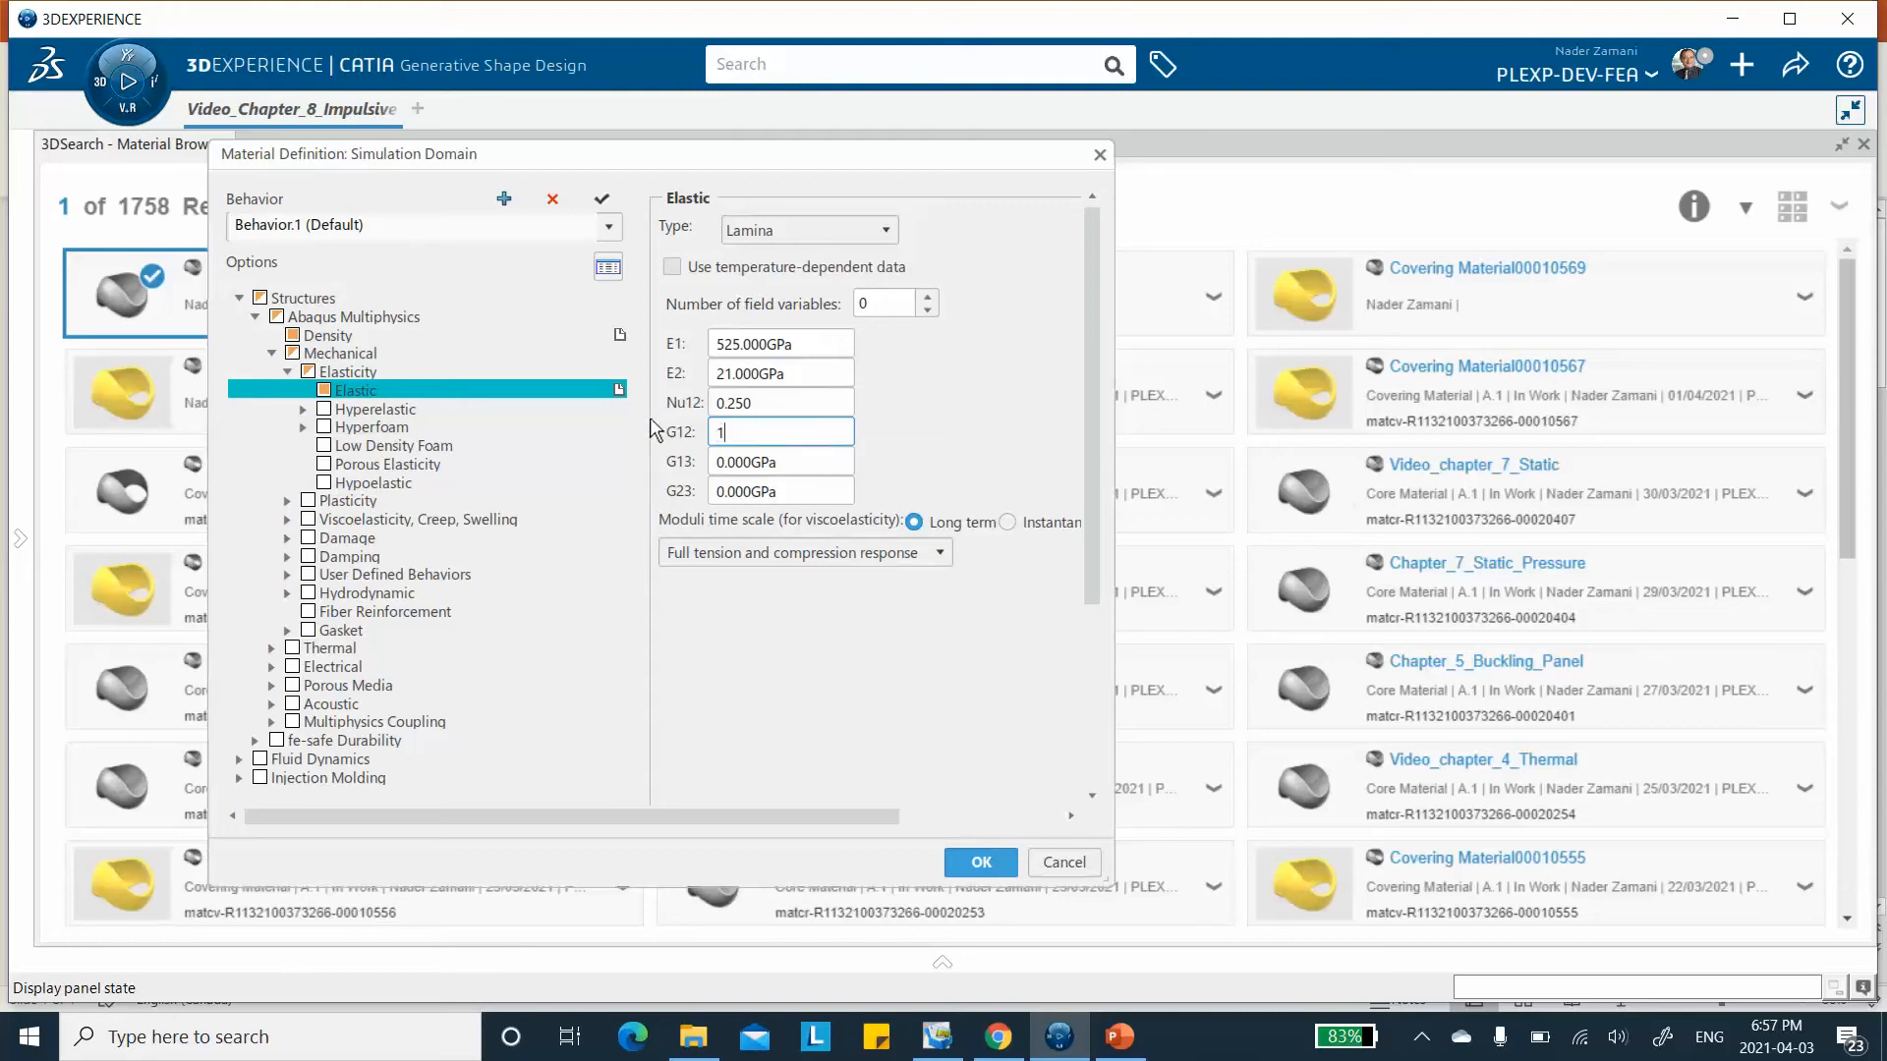
text(0.5)
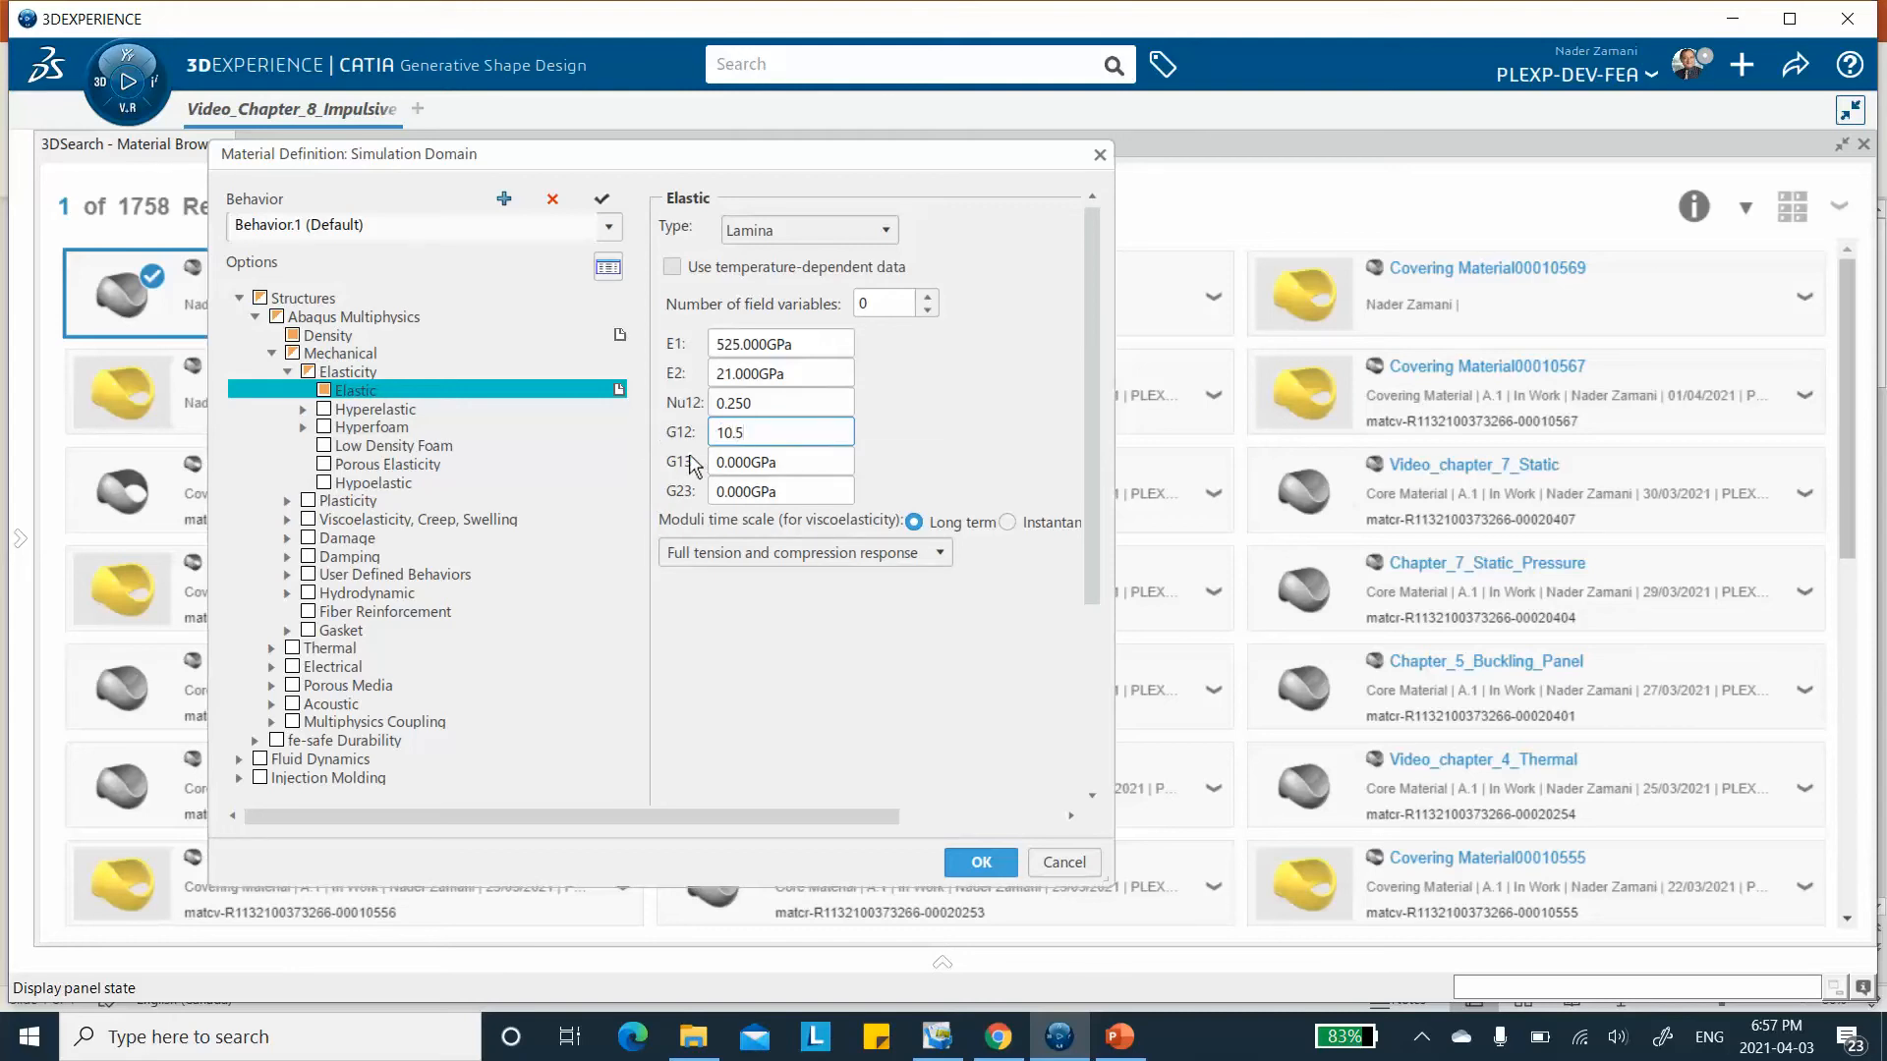
click(779, 461)
drag(778, 459, 627, 448)
text(10.5)
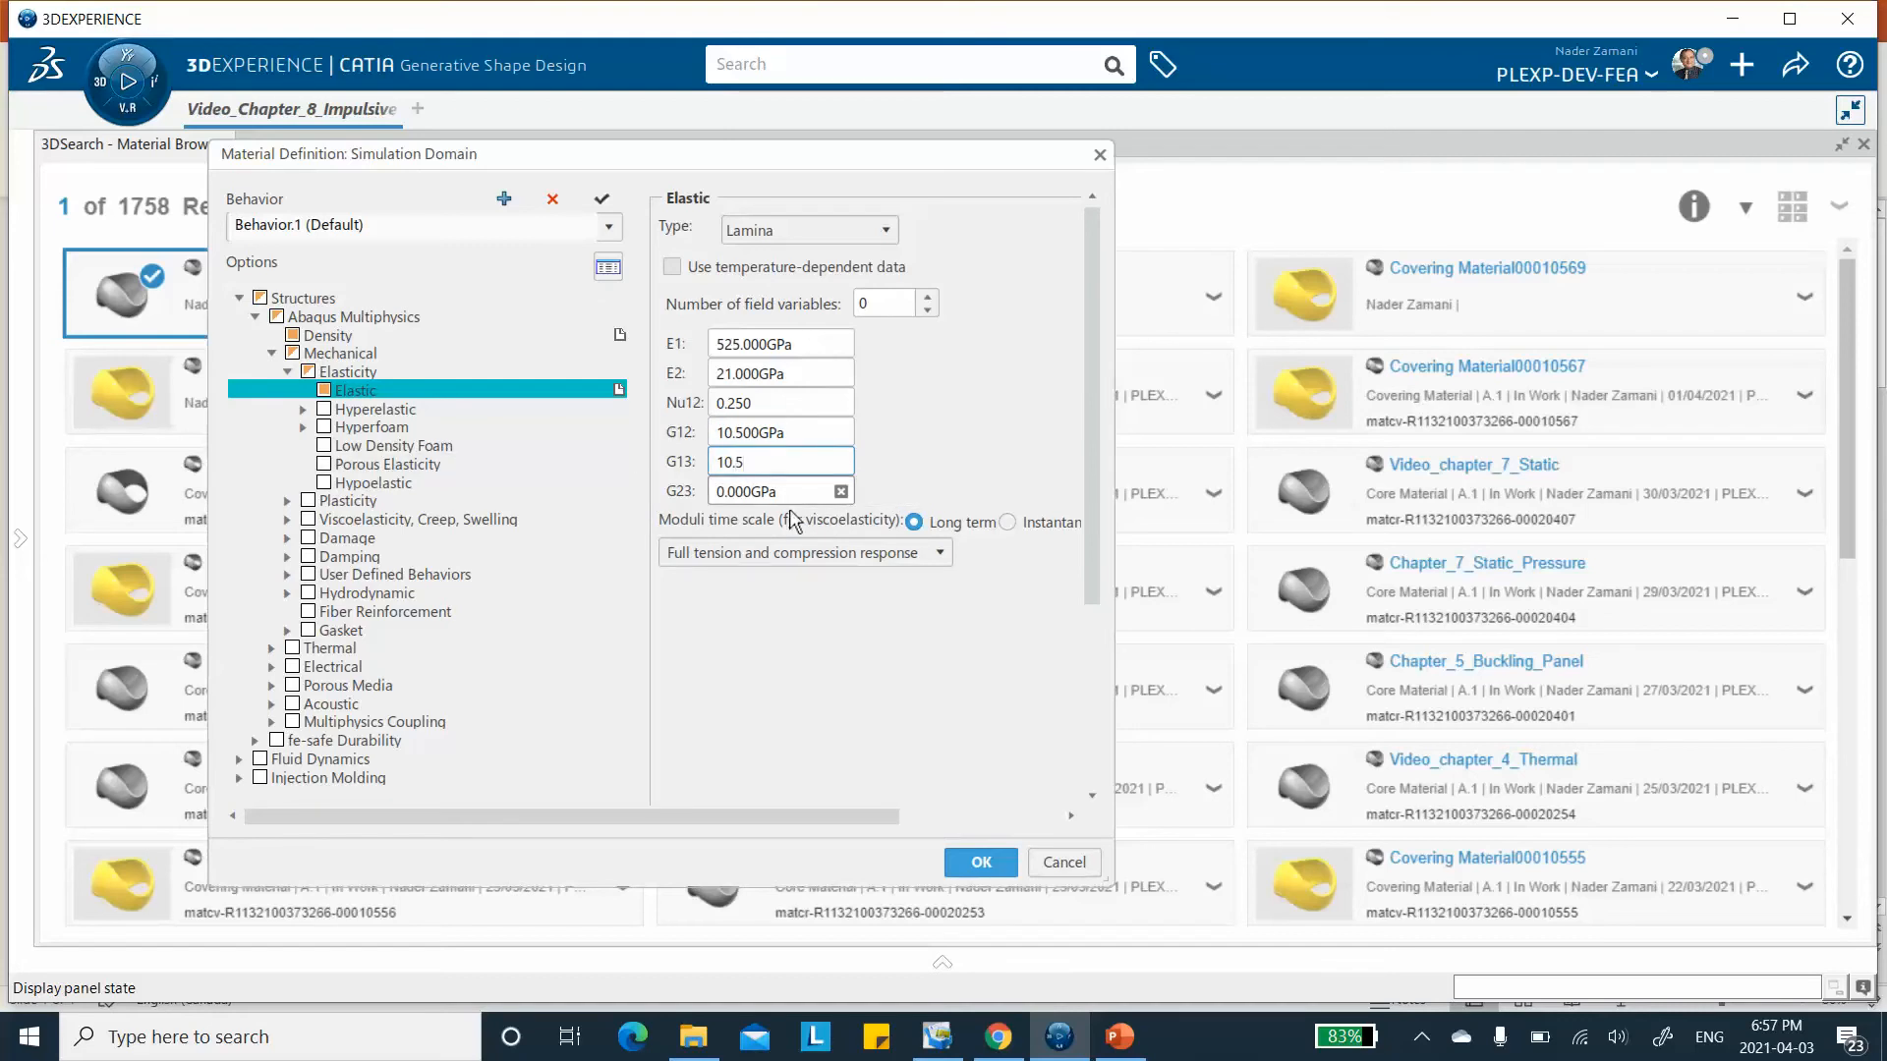
drag(786, 492, 668, 506)
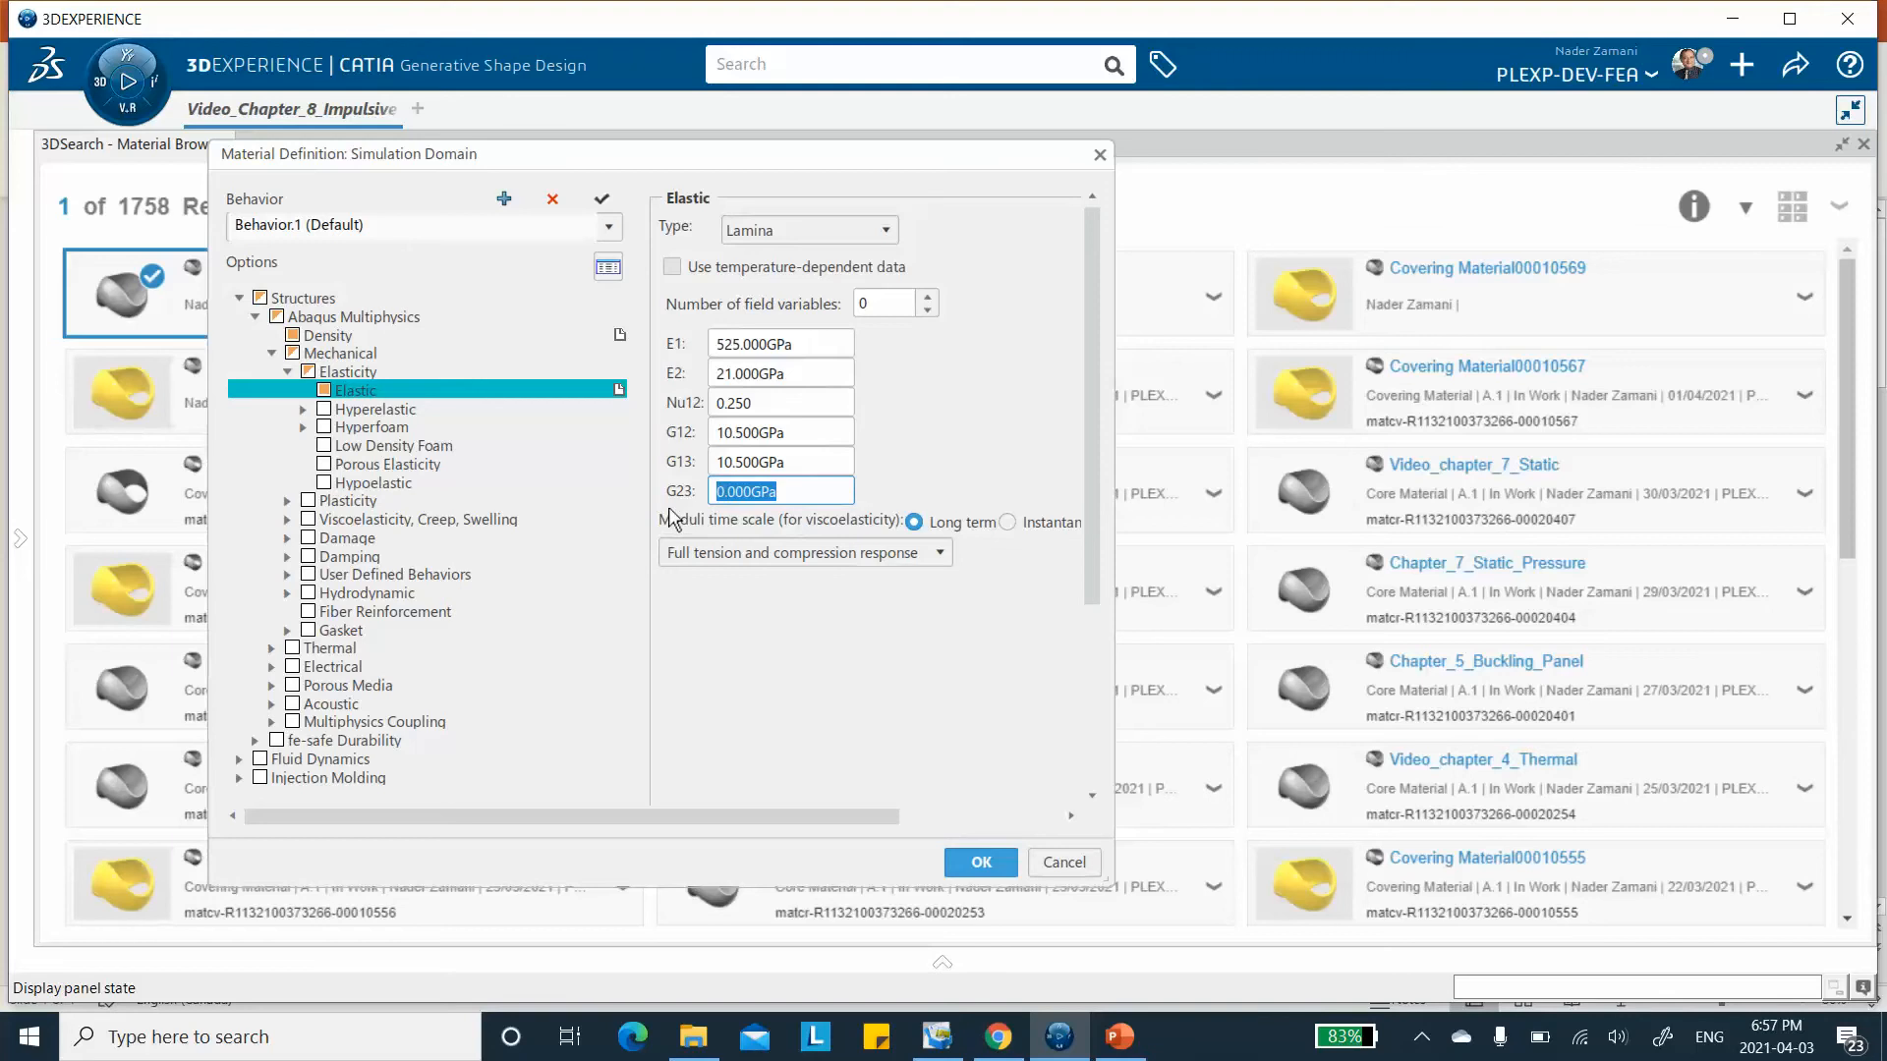
text(4.2)
click(983, 864)
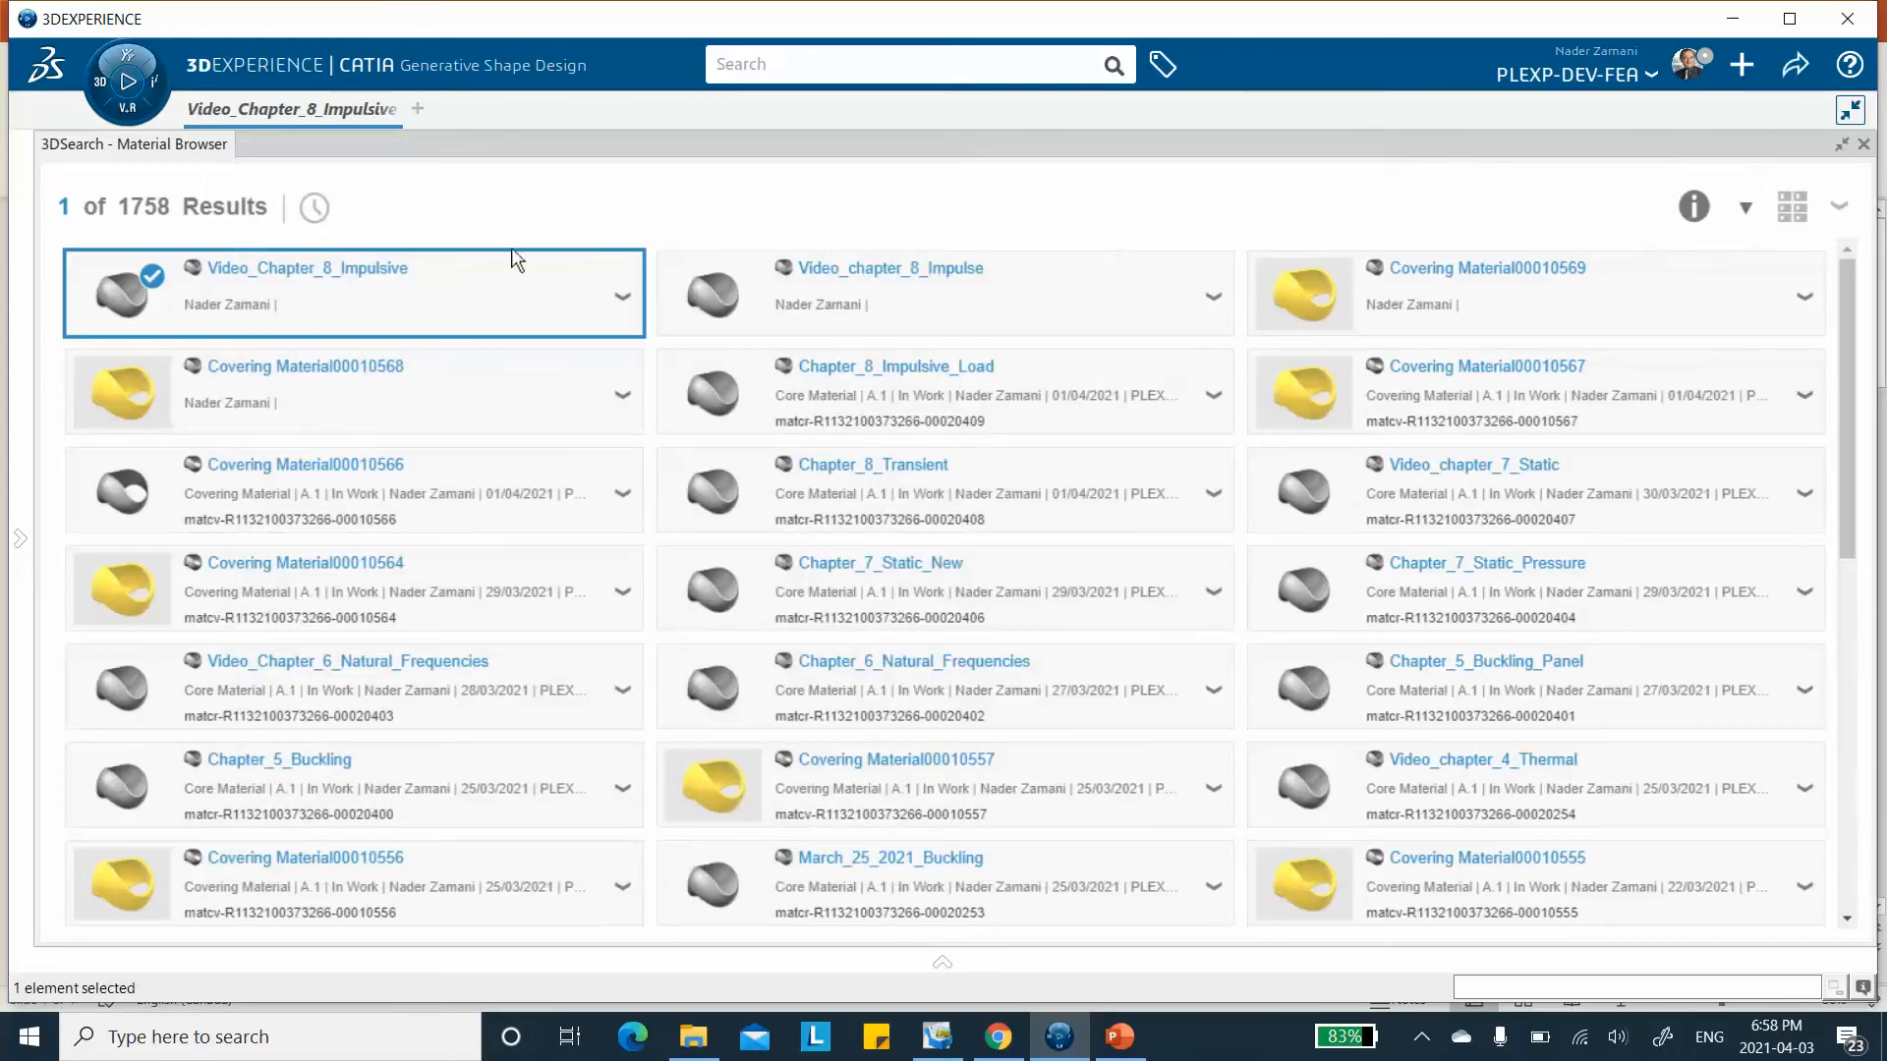
Save the session and apply the Video_Chapter_8_Impulsive core material to the root physical product.
click(1797, 72)
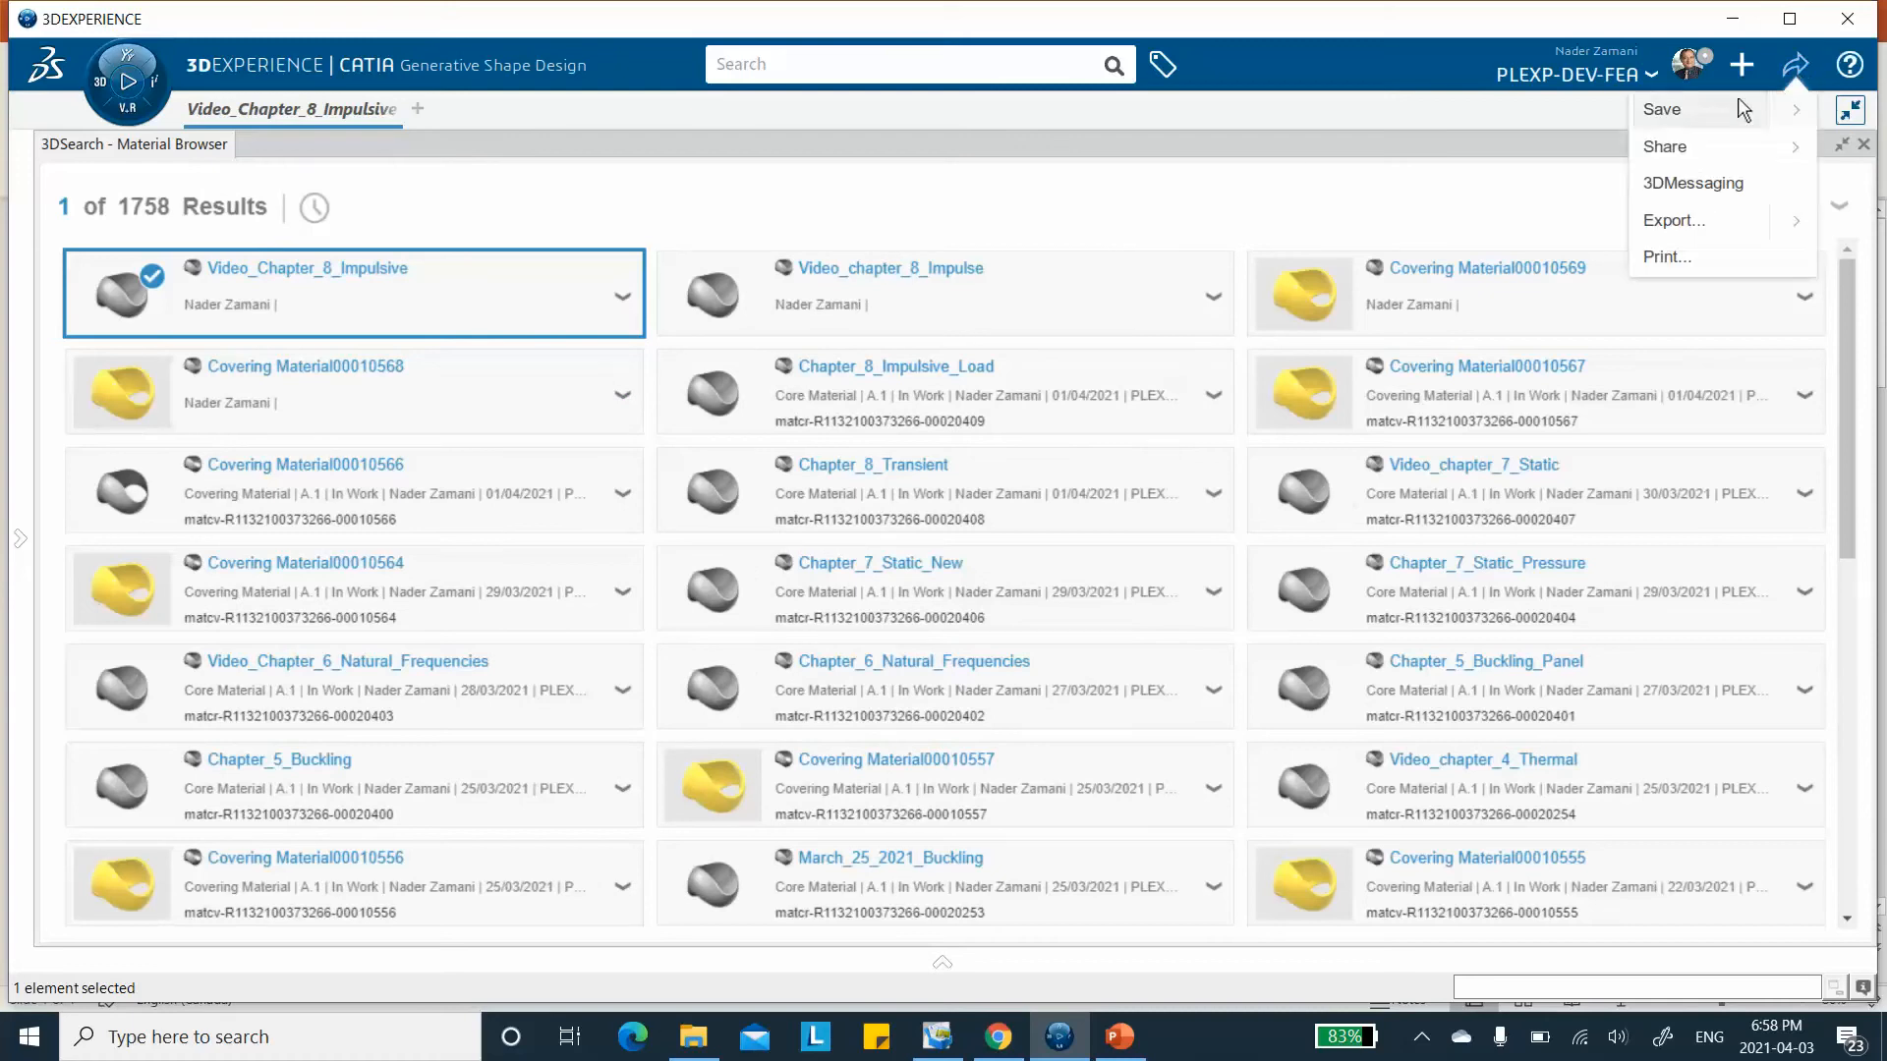
click(1671, 112)
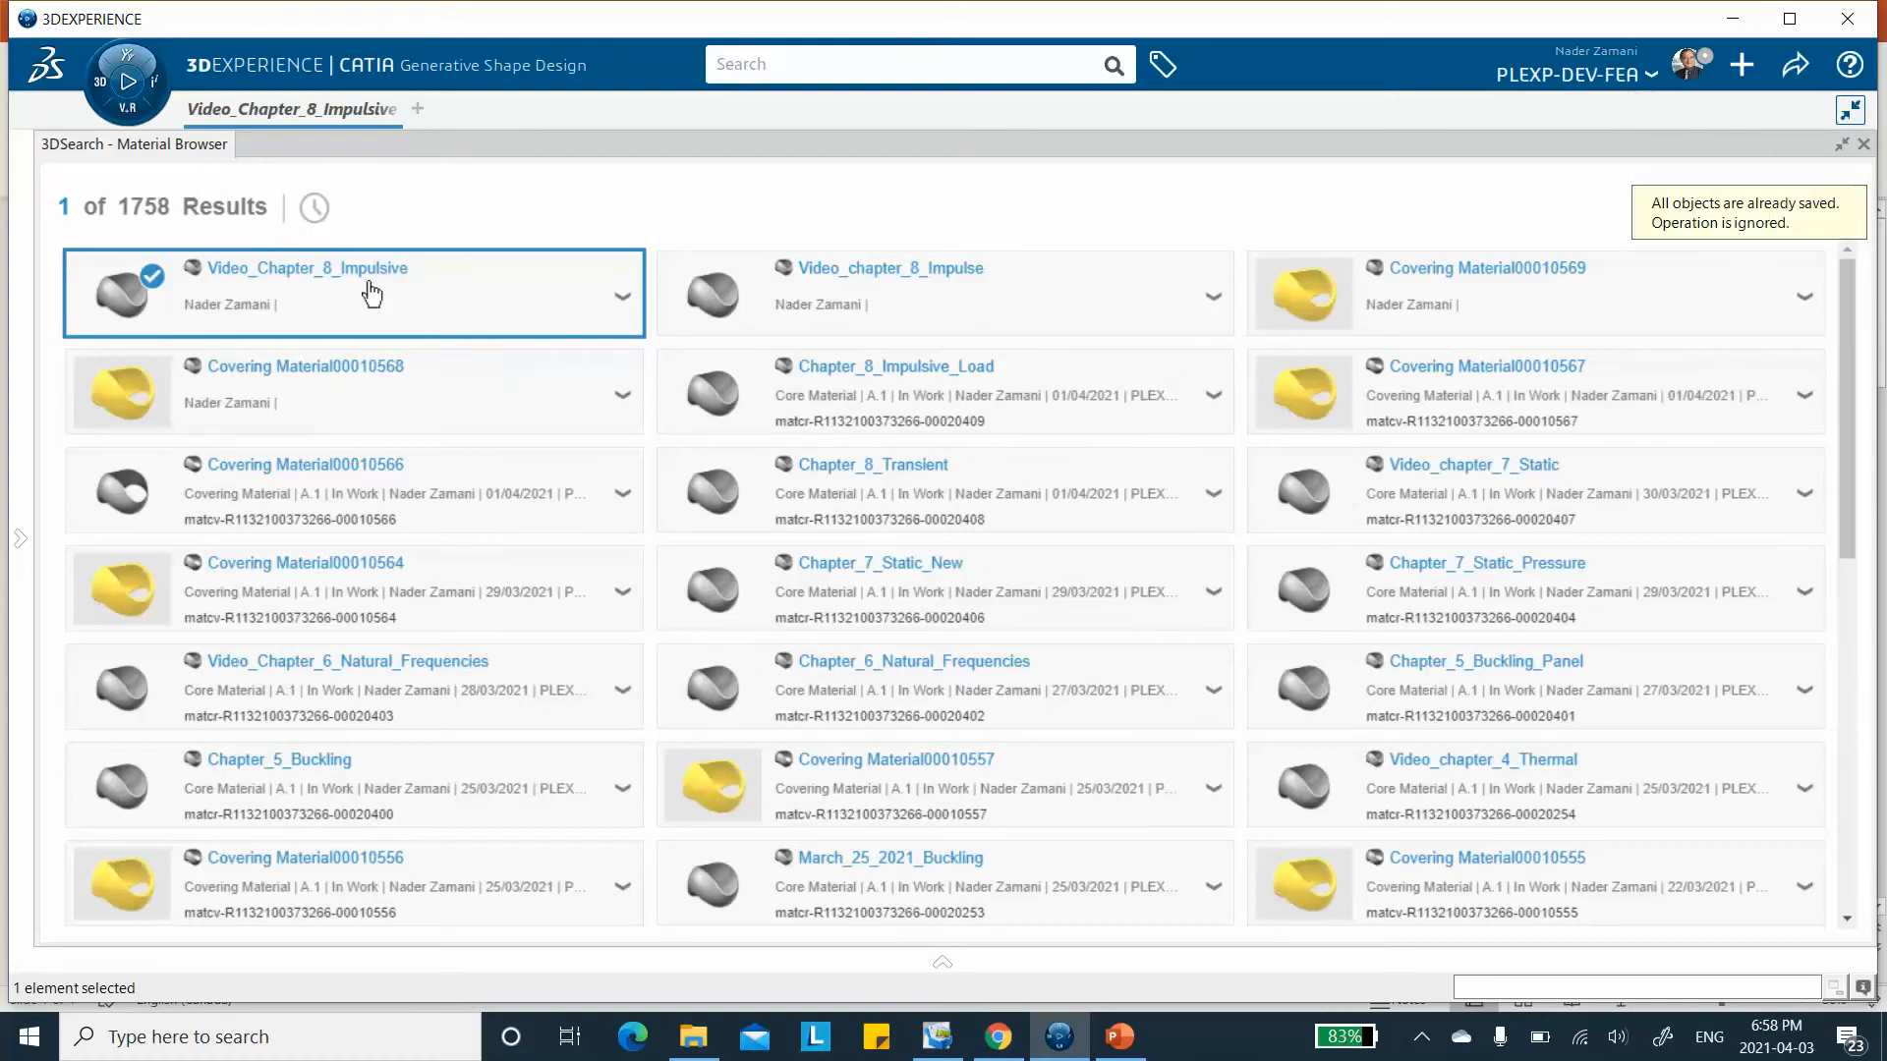
right_click(326, 281)
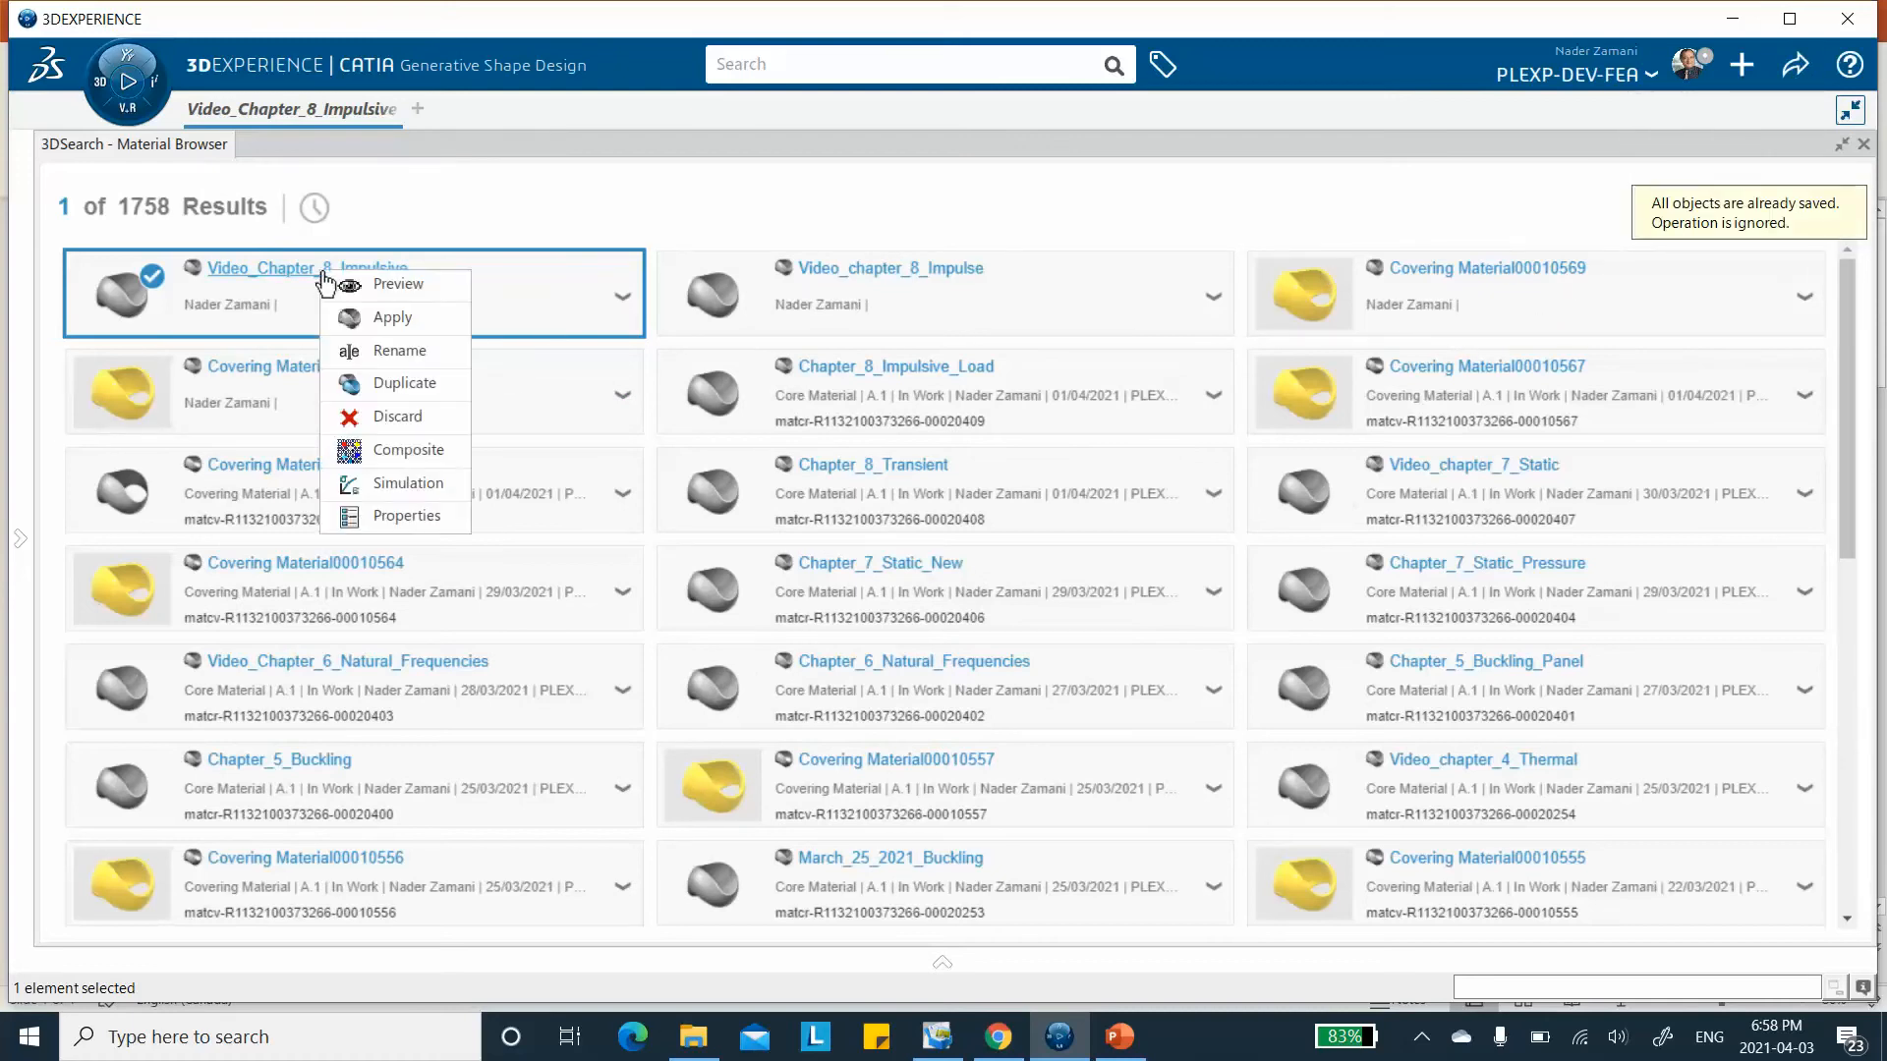
click(351, 317)
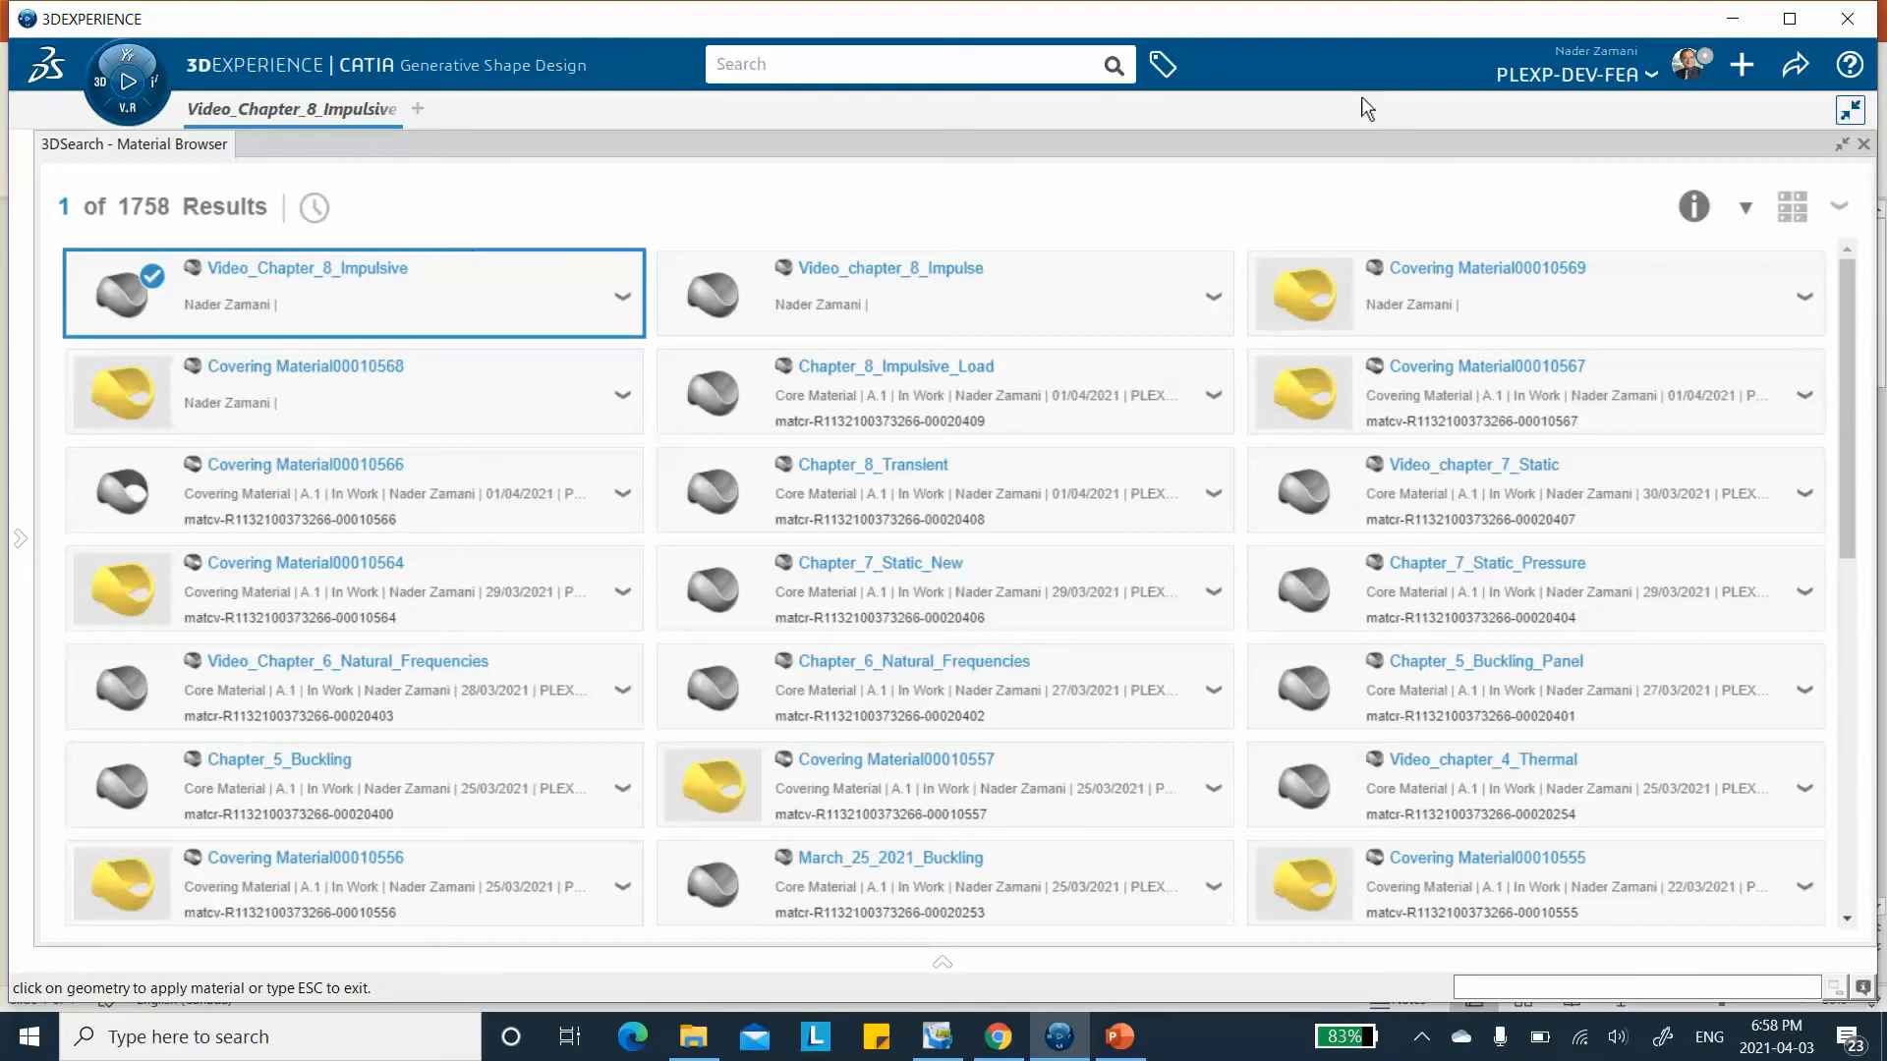
click(1841, 145)
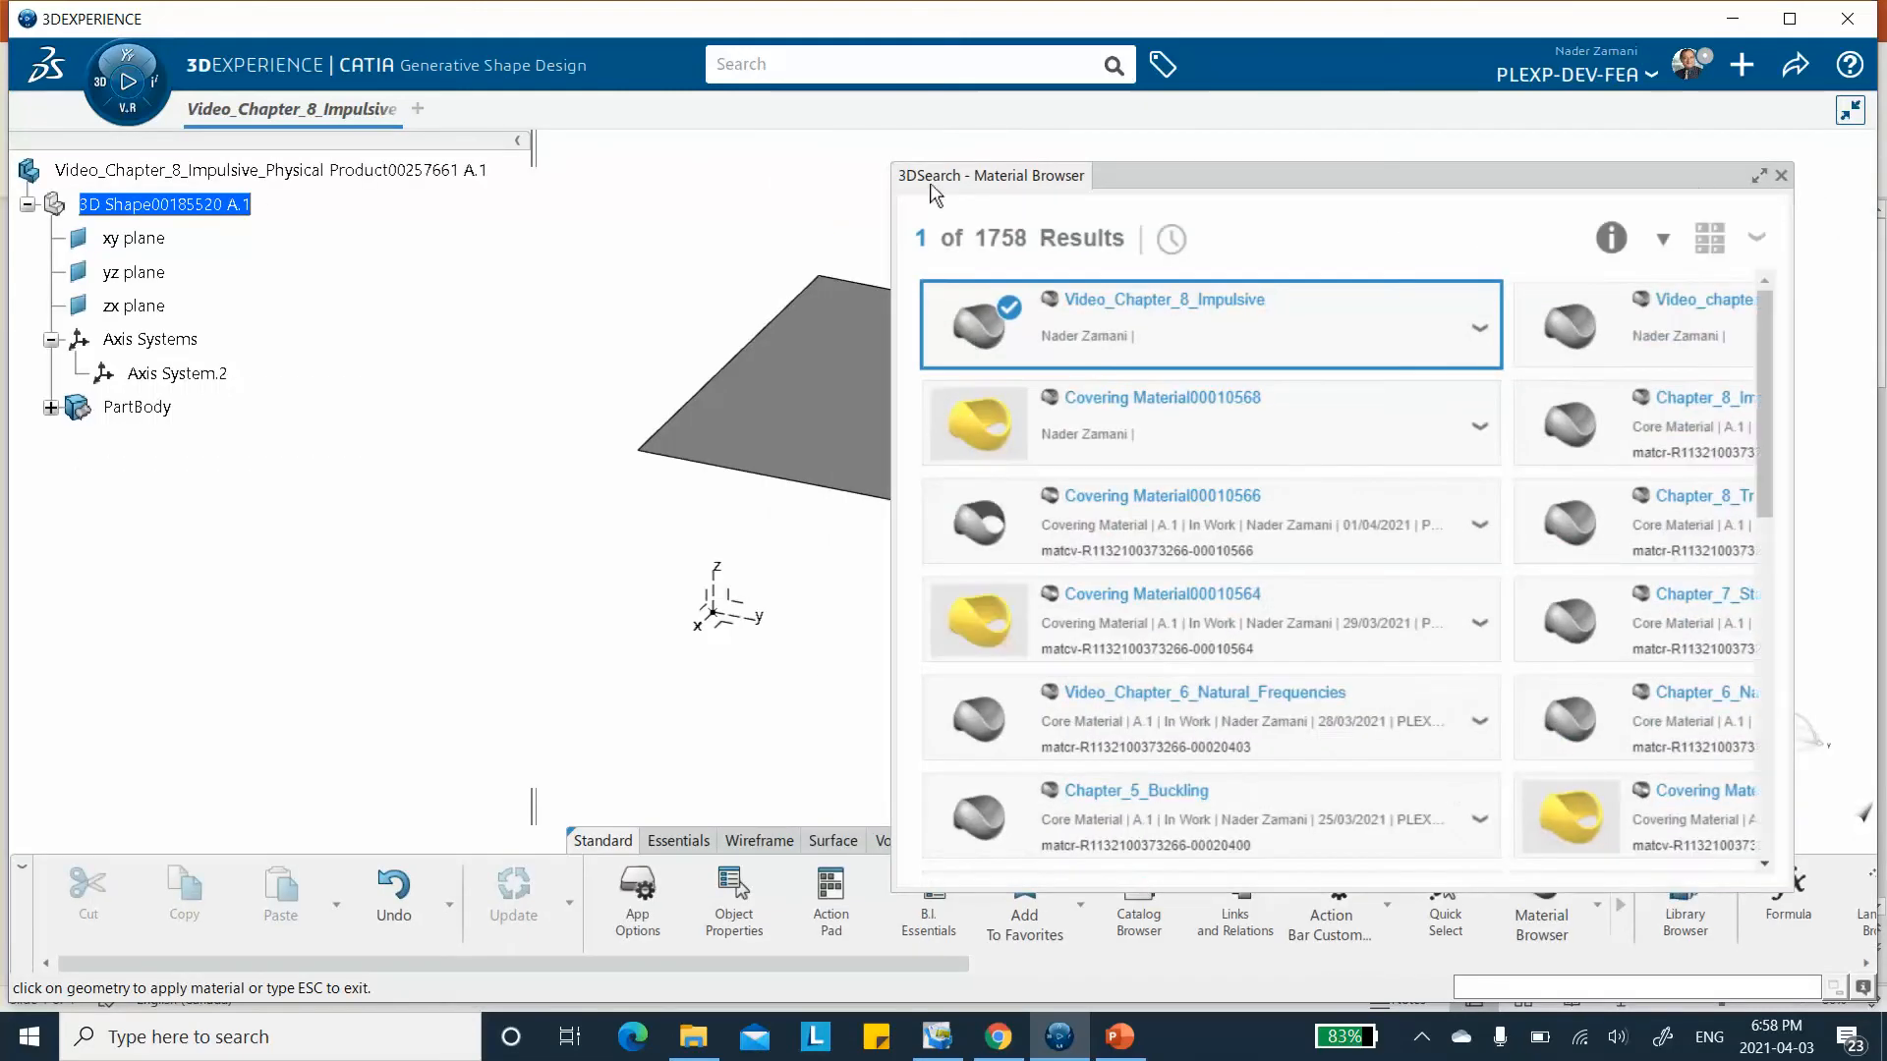
click(267, 171)
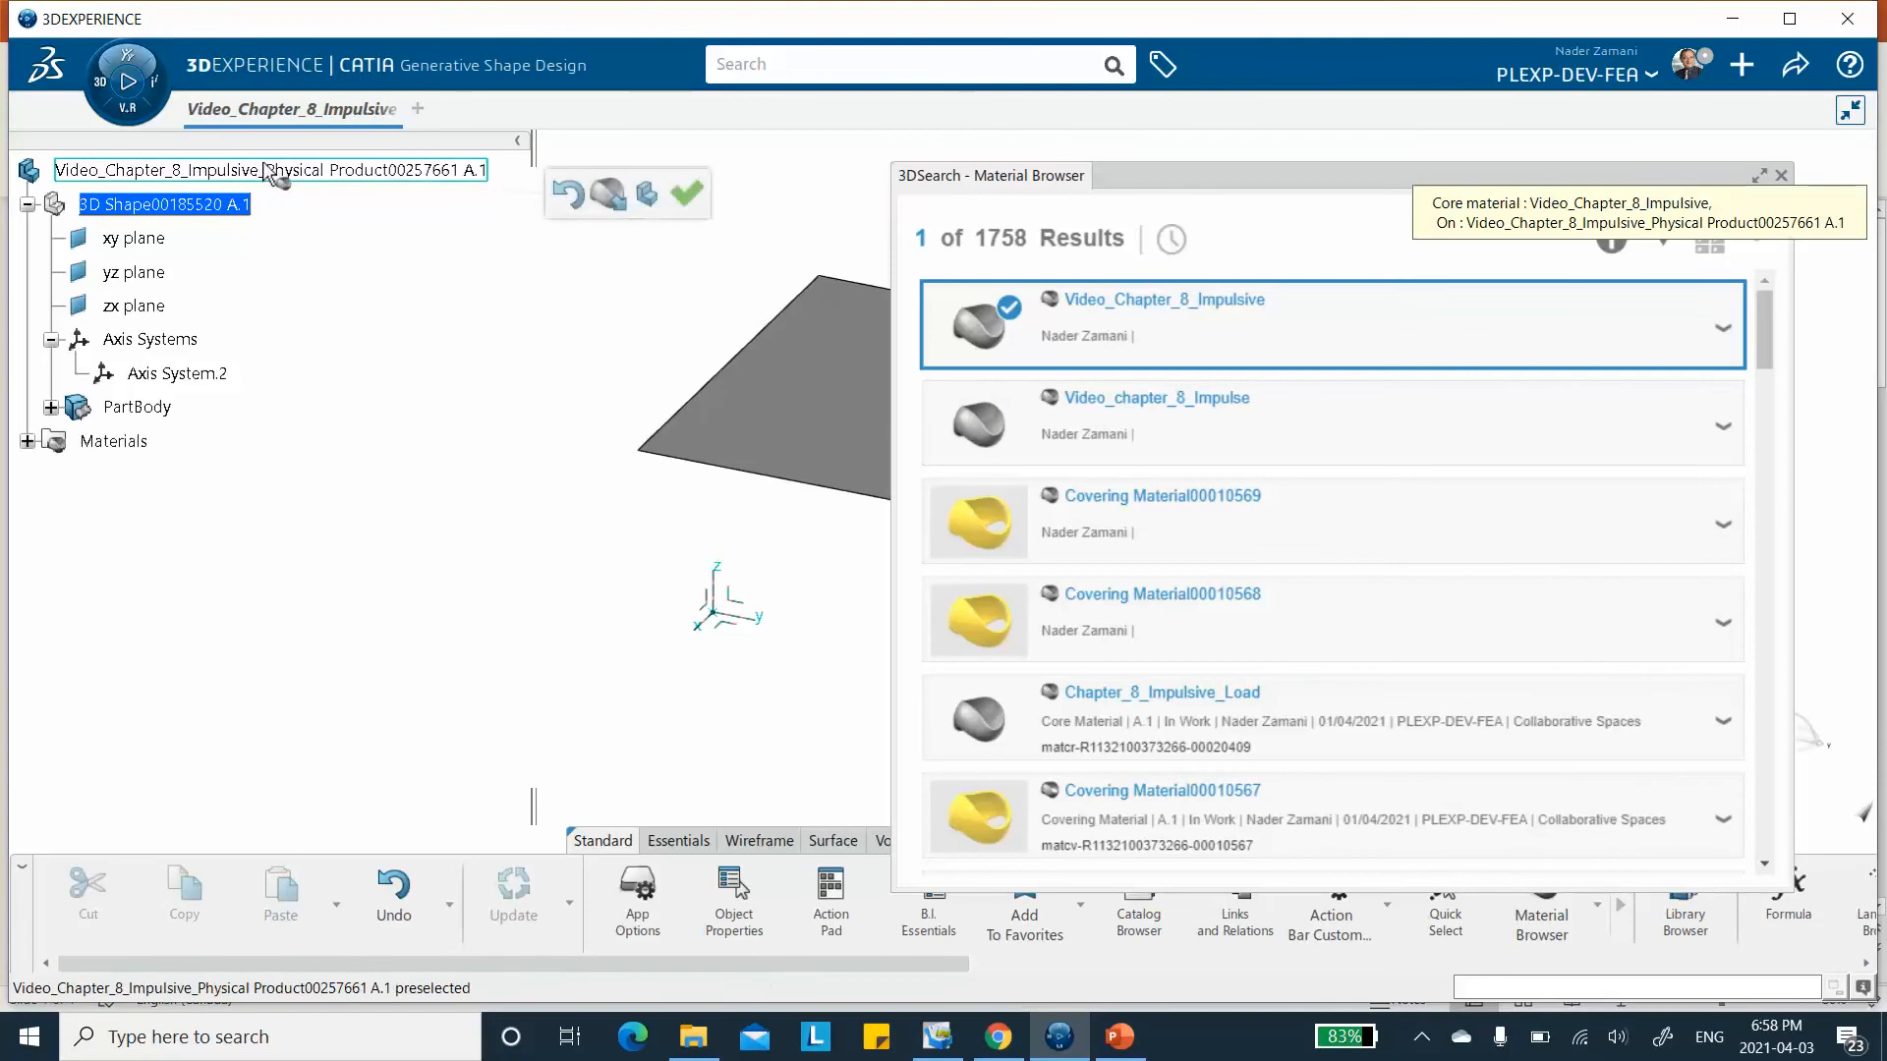
click(688, 195)
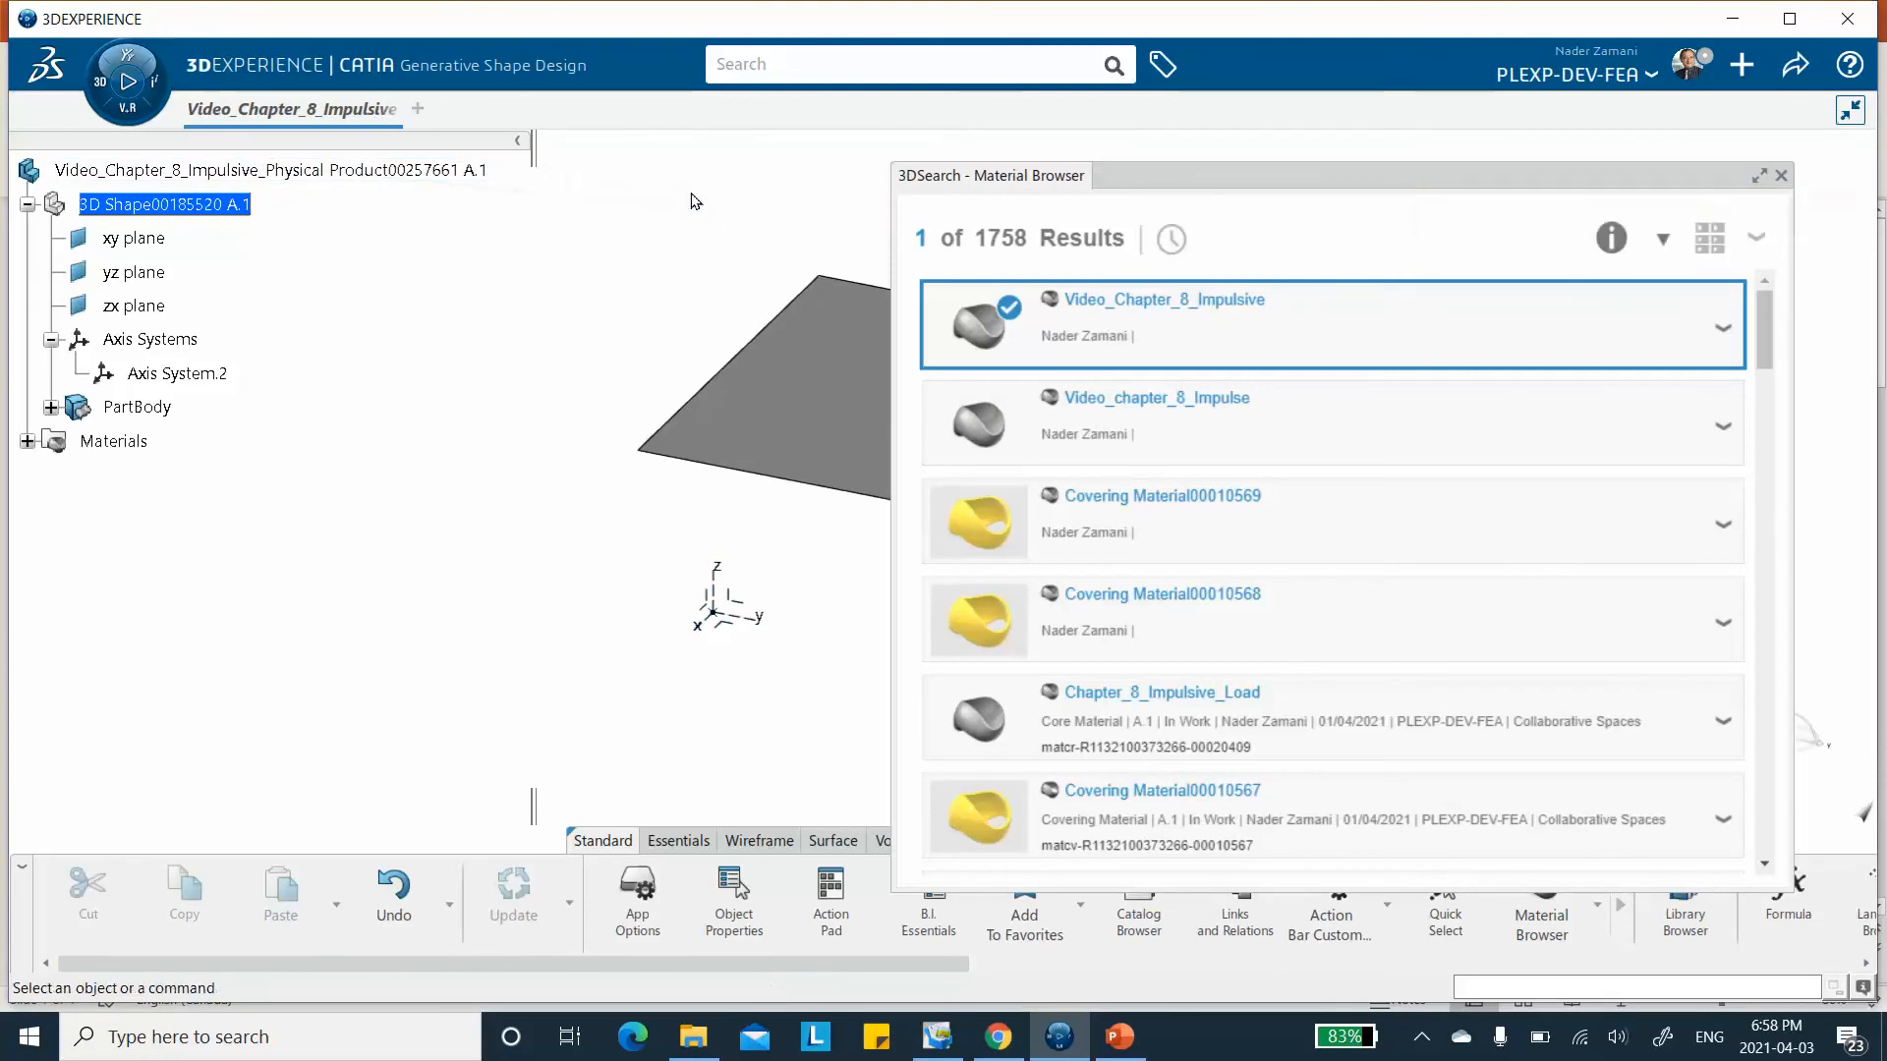
click(1780, 176)
click(28, 441)
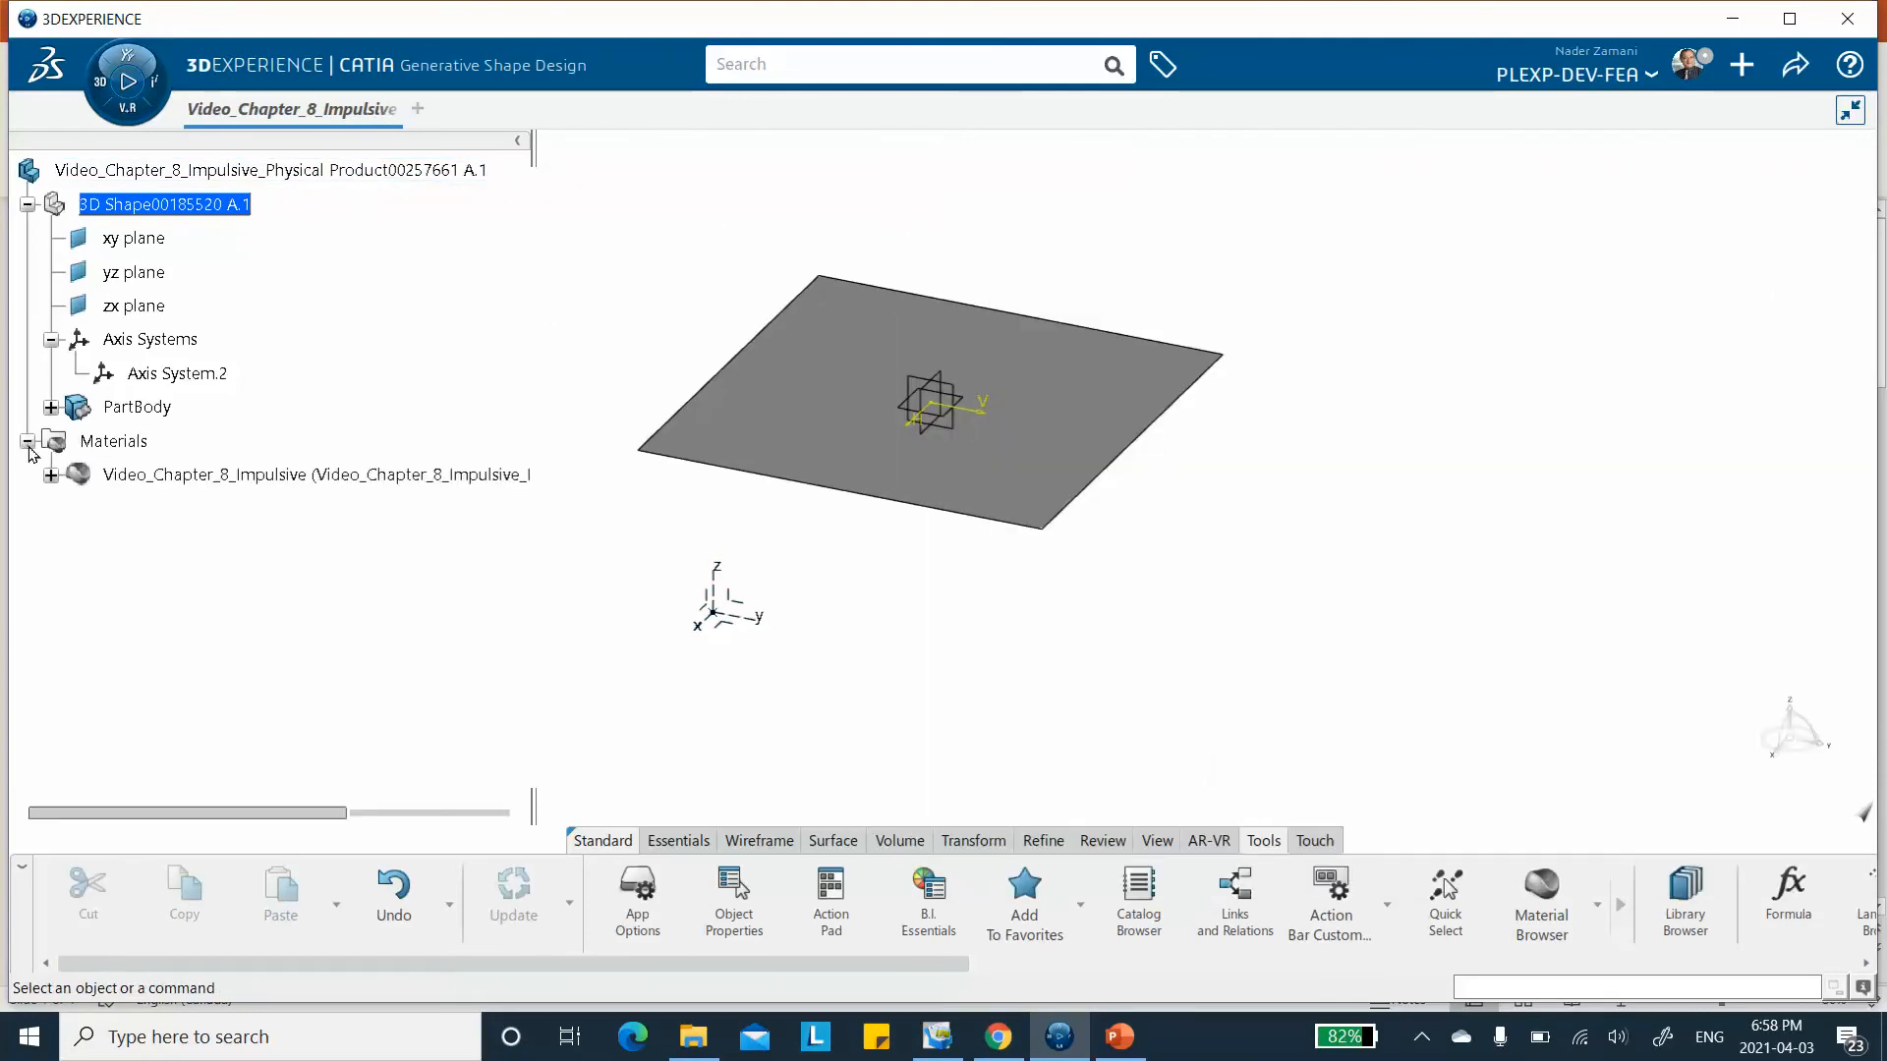
click(50, 475)
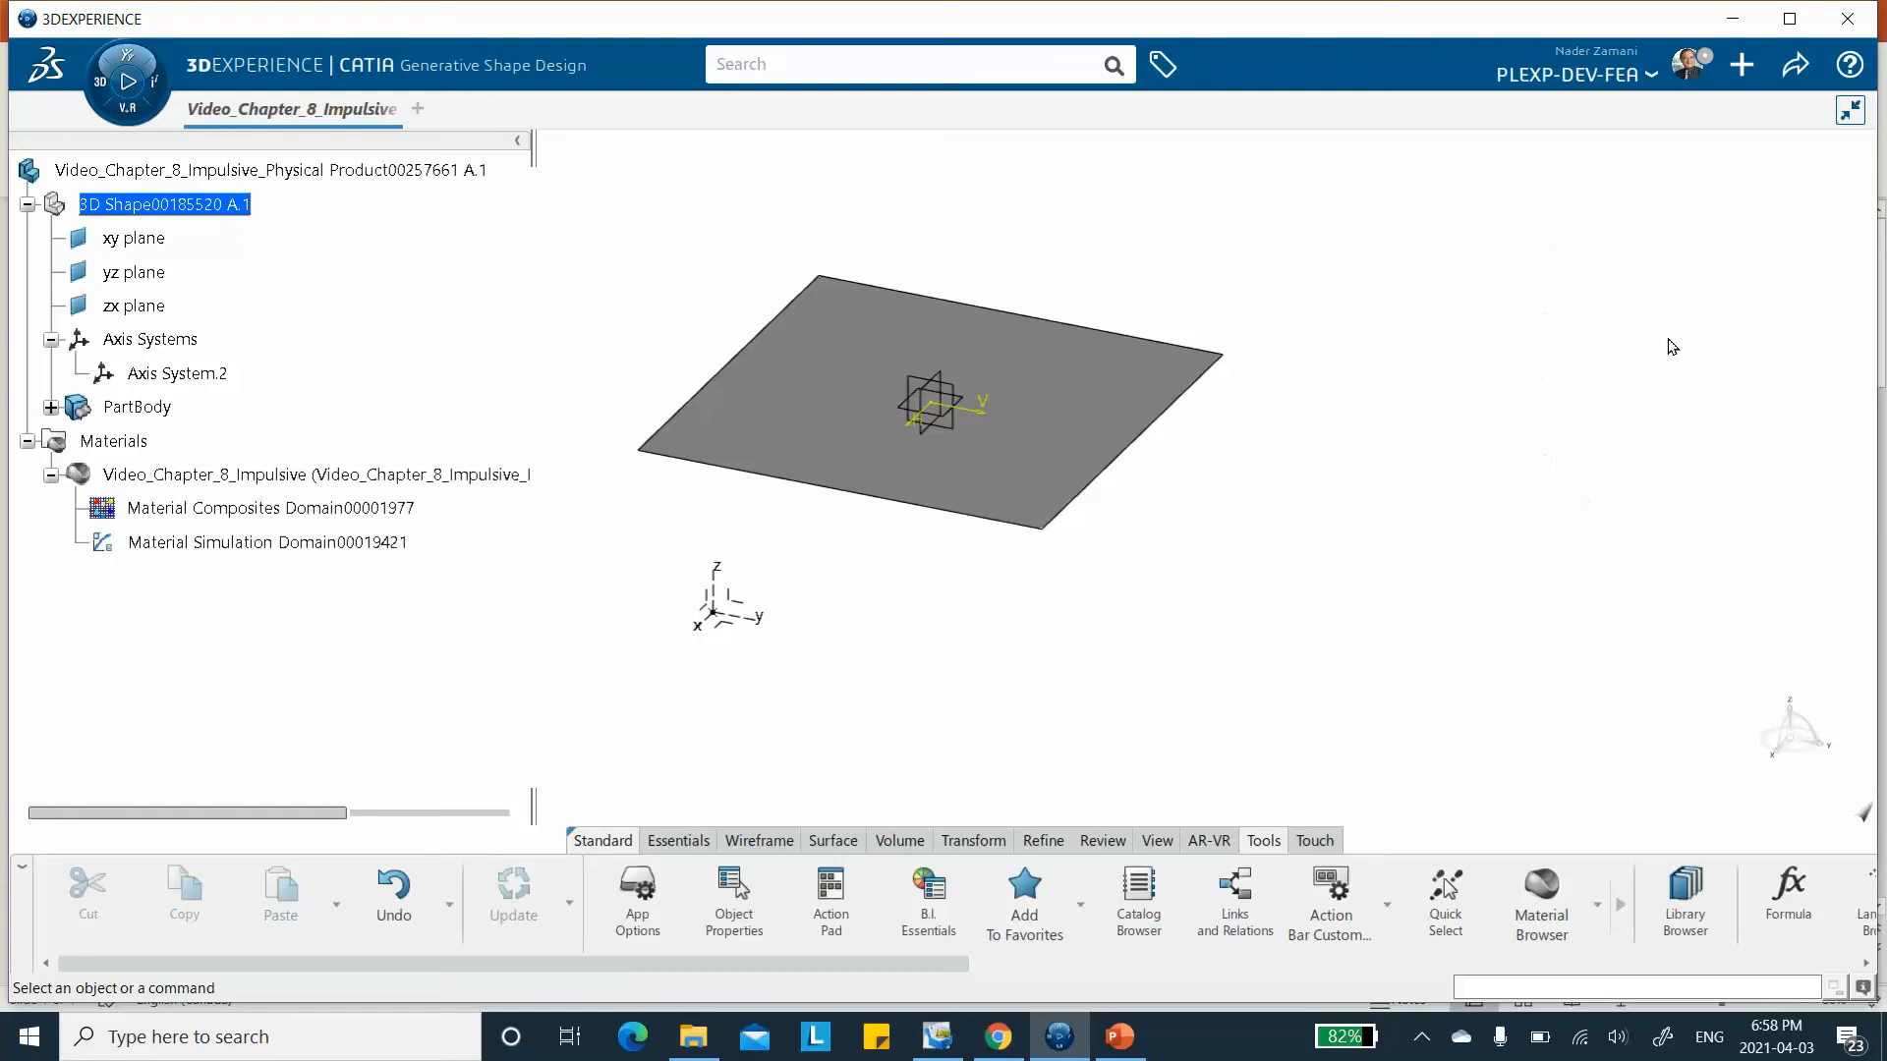
Switch to the Material Definition app and review the thickness settings in the composites domain of Video_Chapter_8_Impulsive.
click(103, 89)
scroll(378, 727, down, 3)
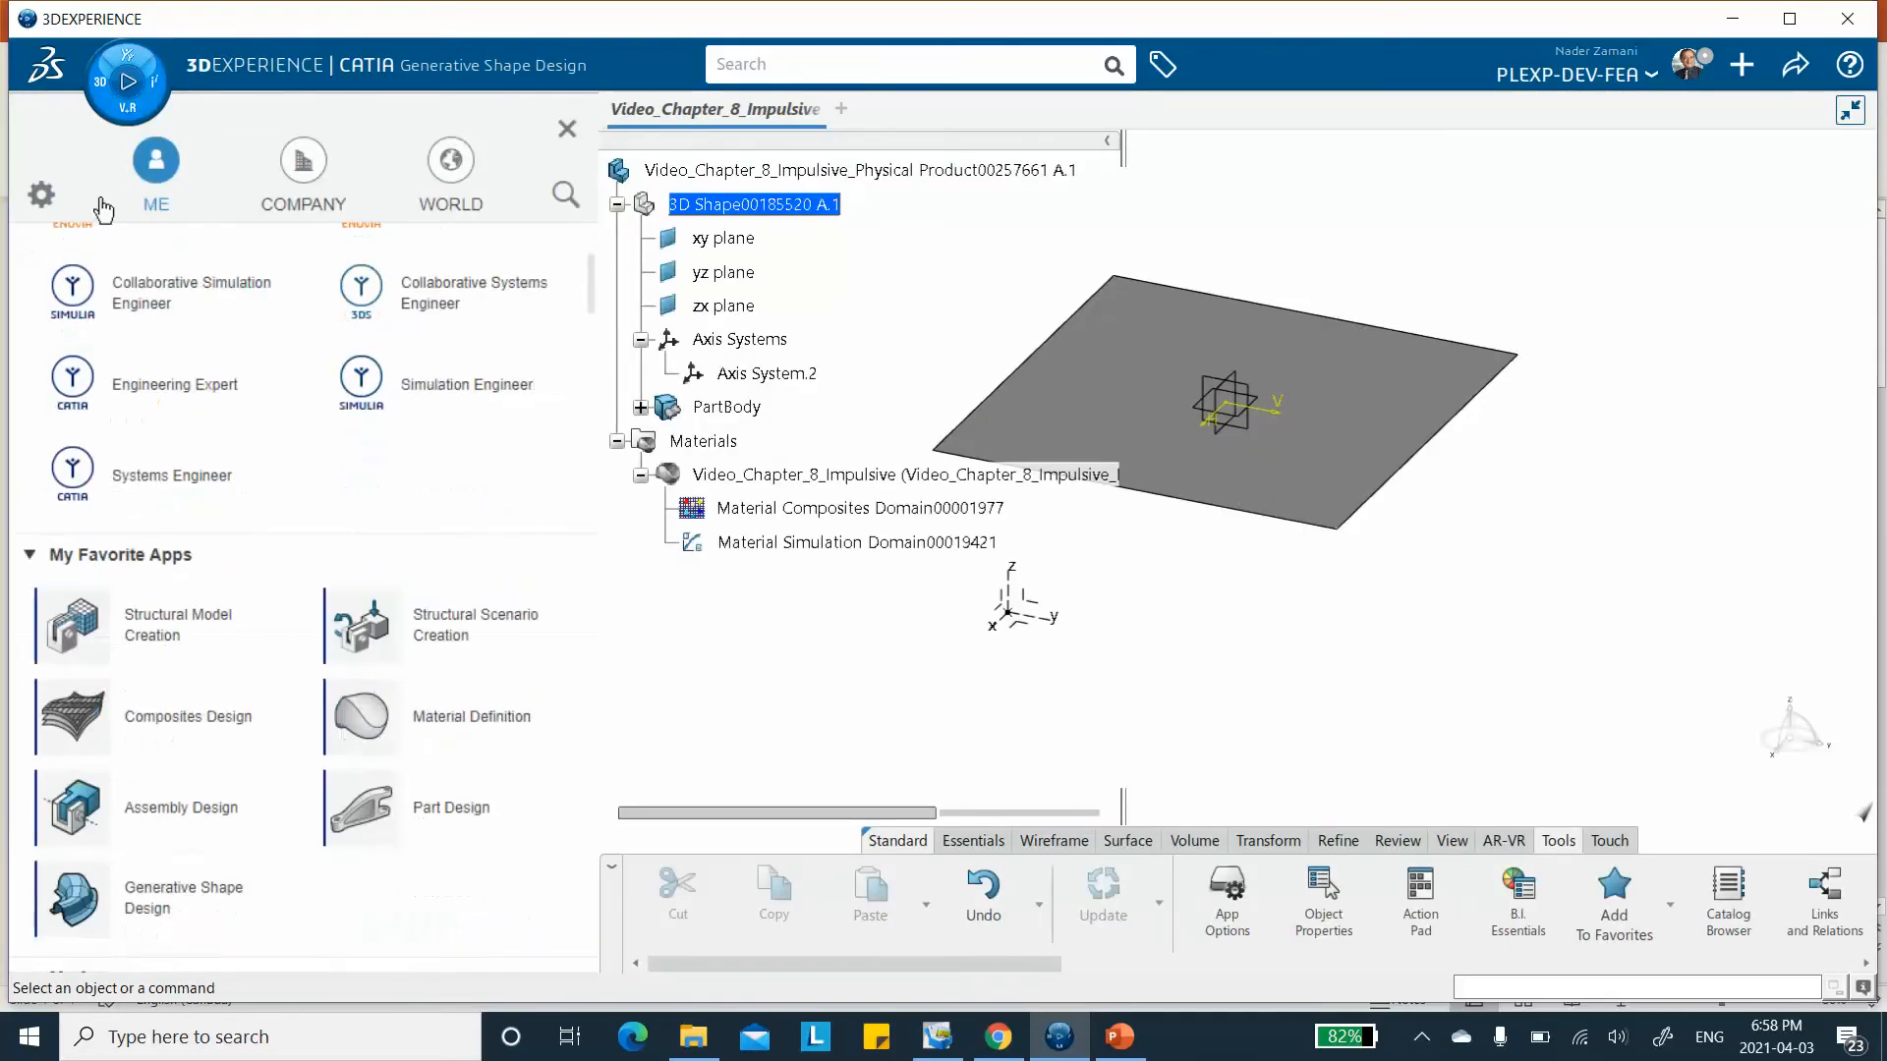
click(438, 737)
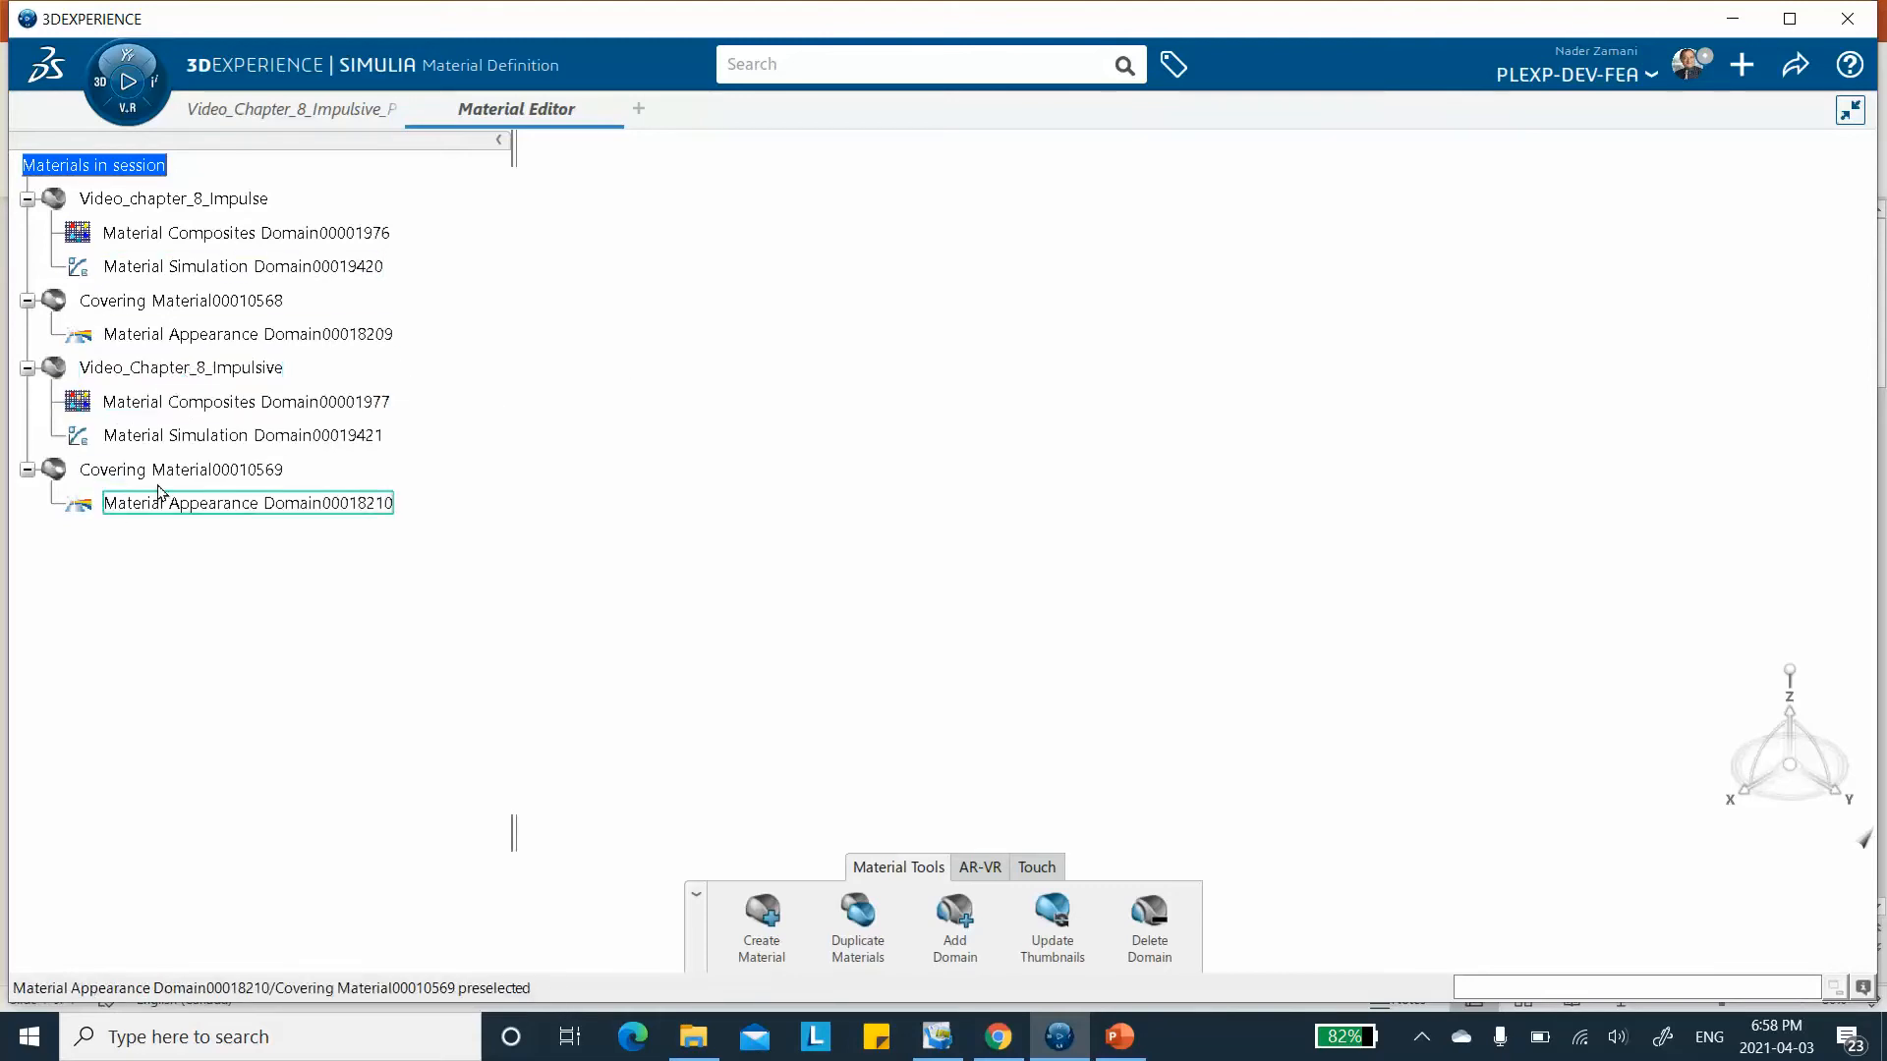
double_click(167, 405)
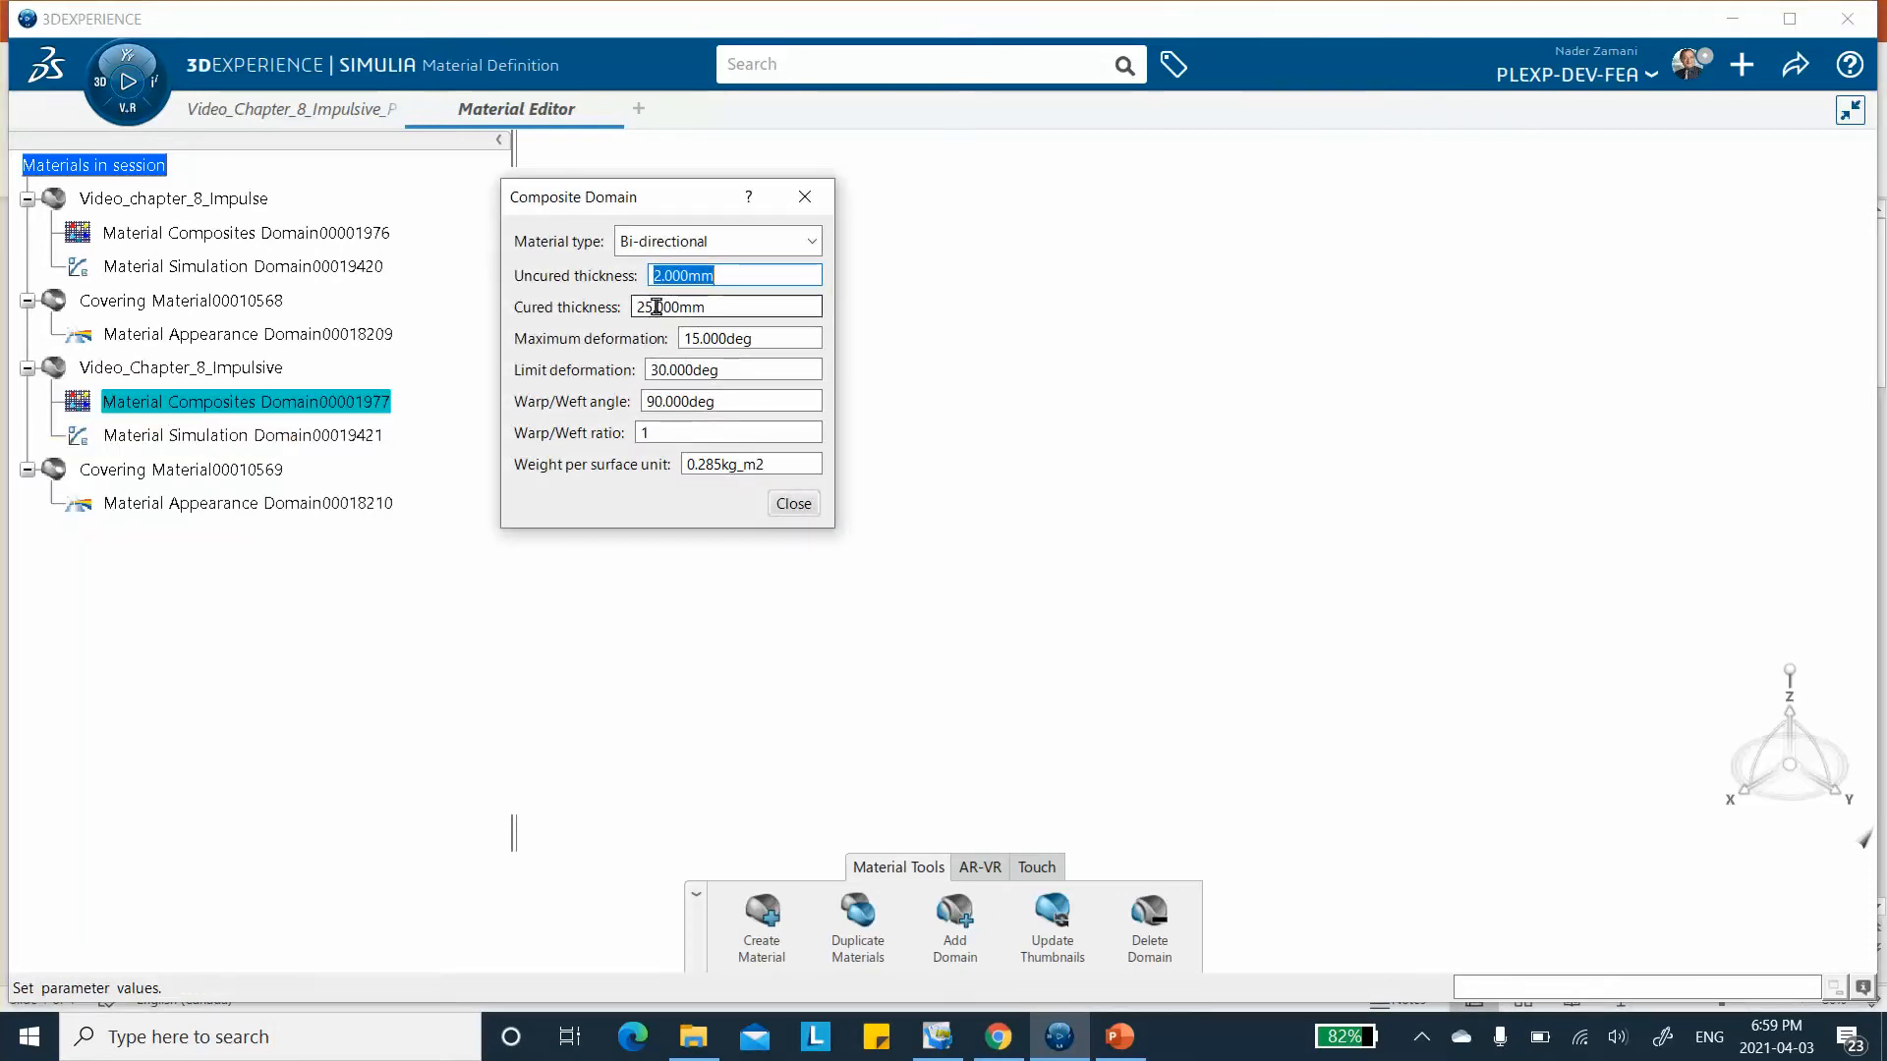
click(793, 503)
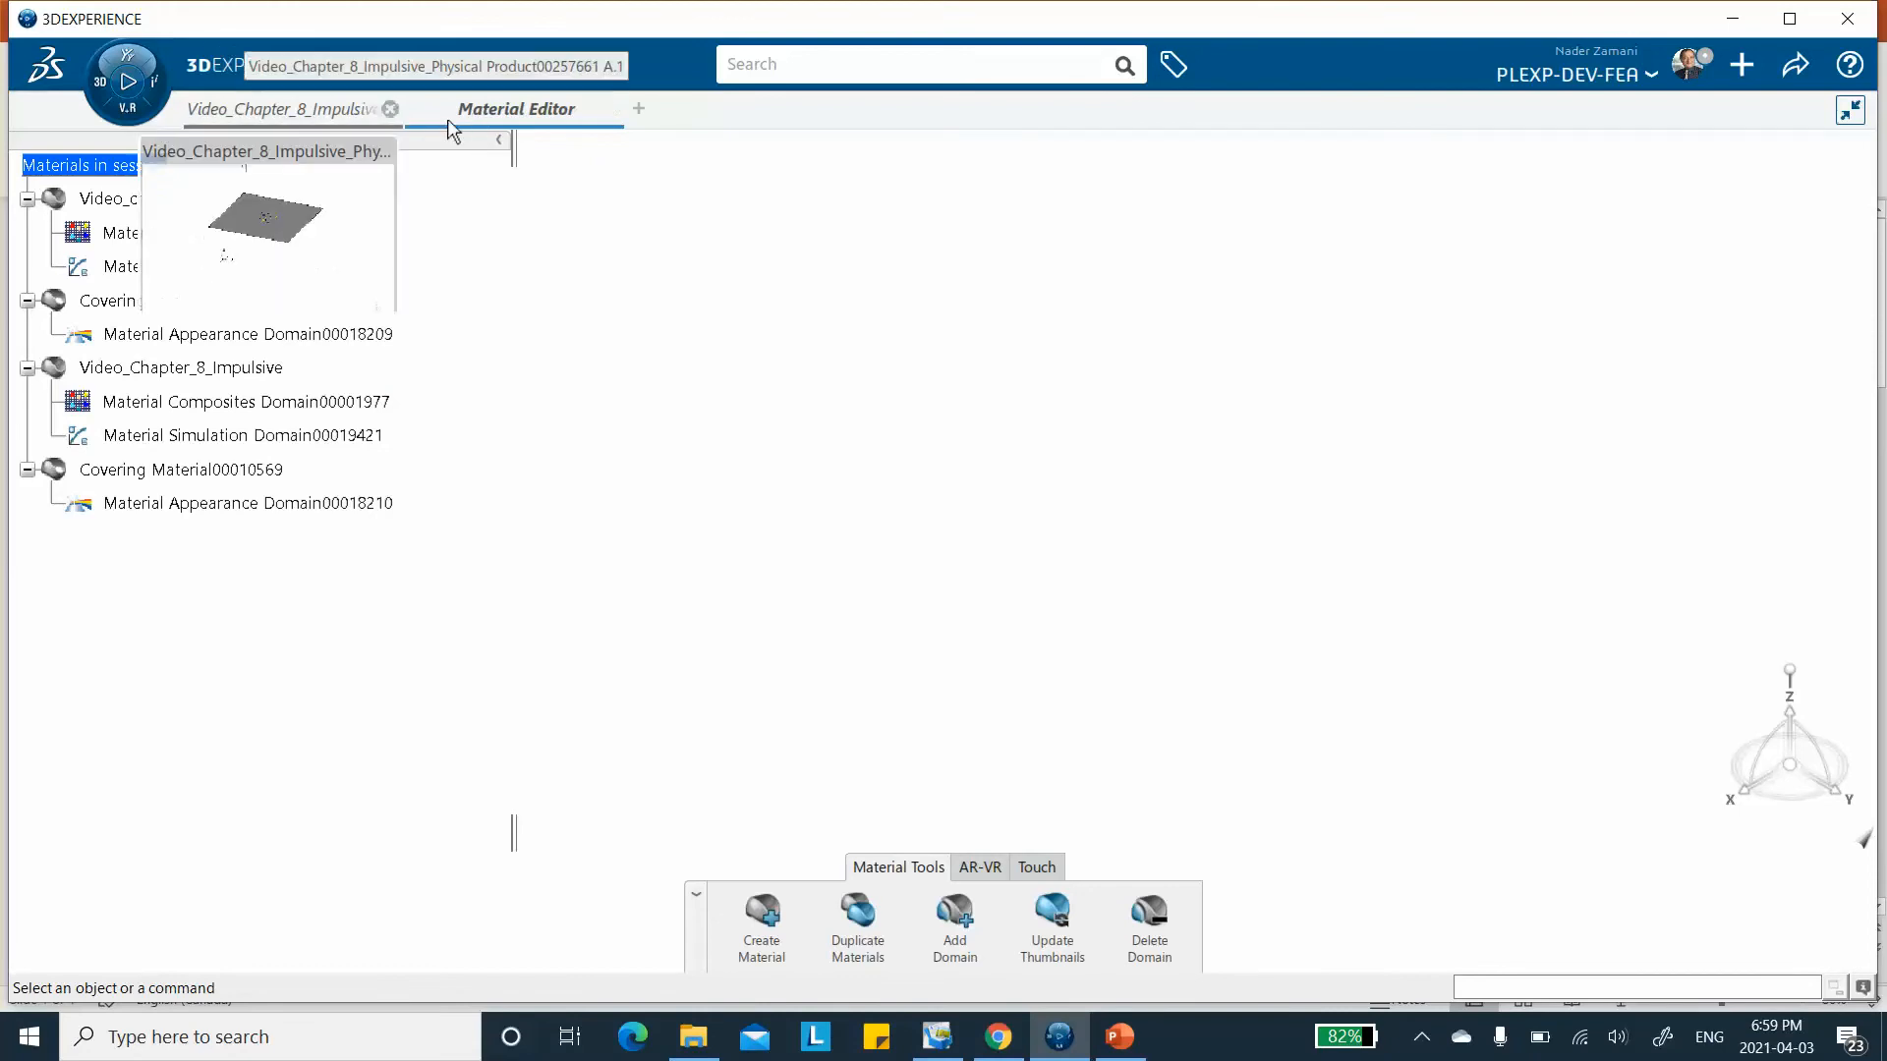
Return to the Video_Chapter_8_Impulsive physical product and save it with its applied material.
click(284, 111)
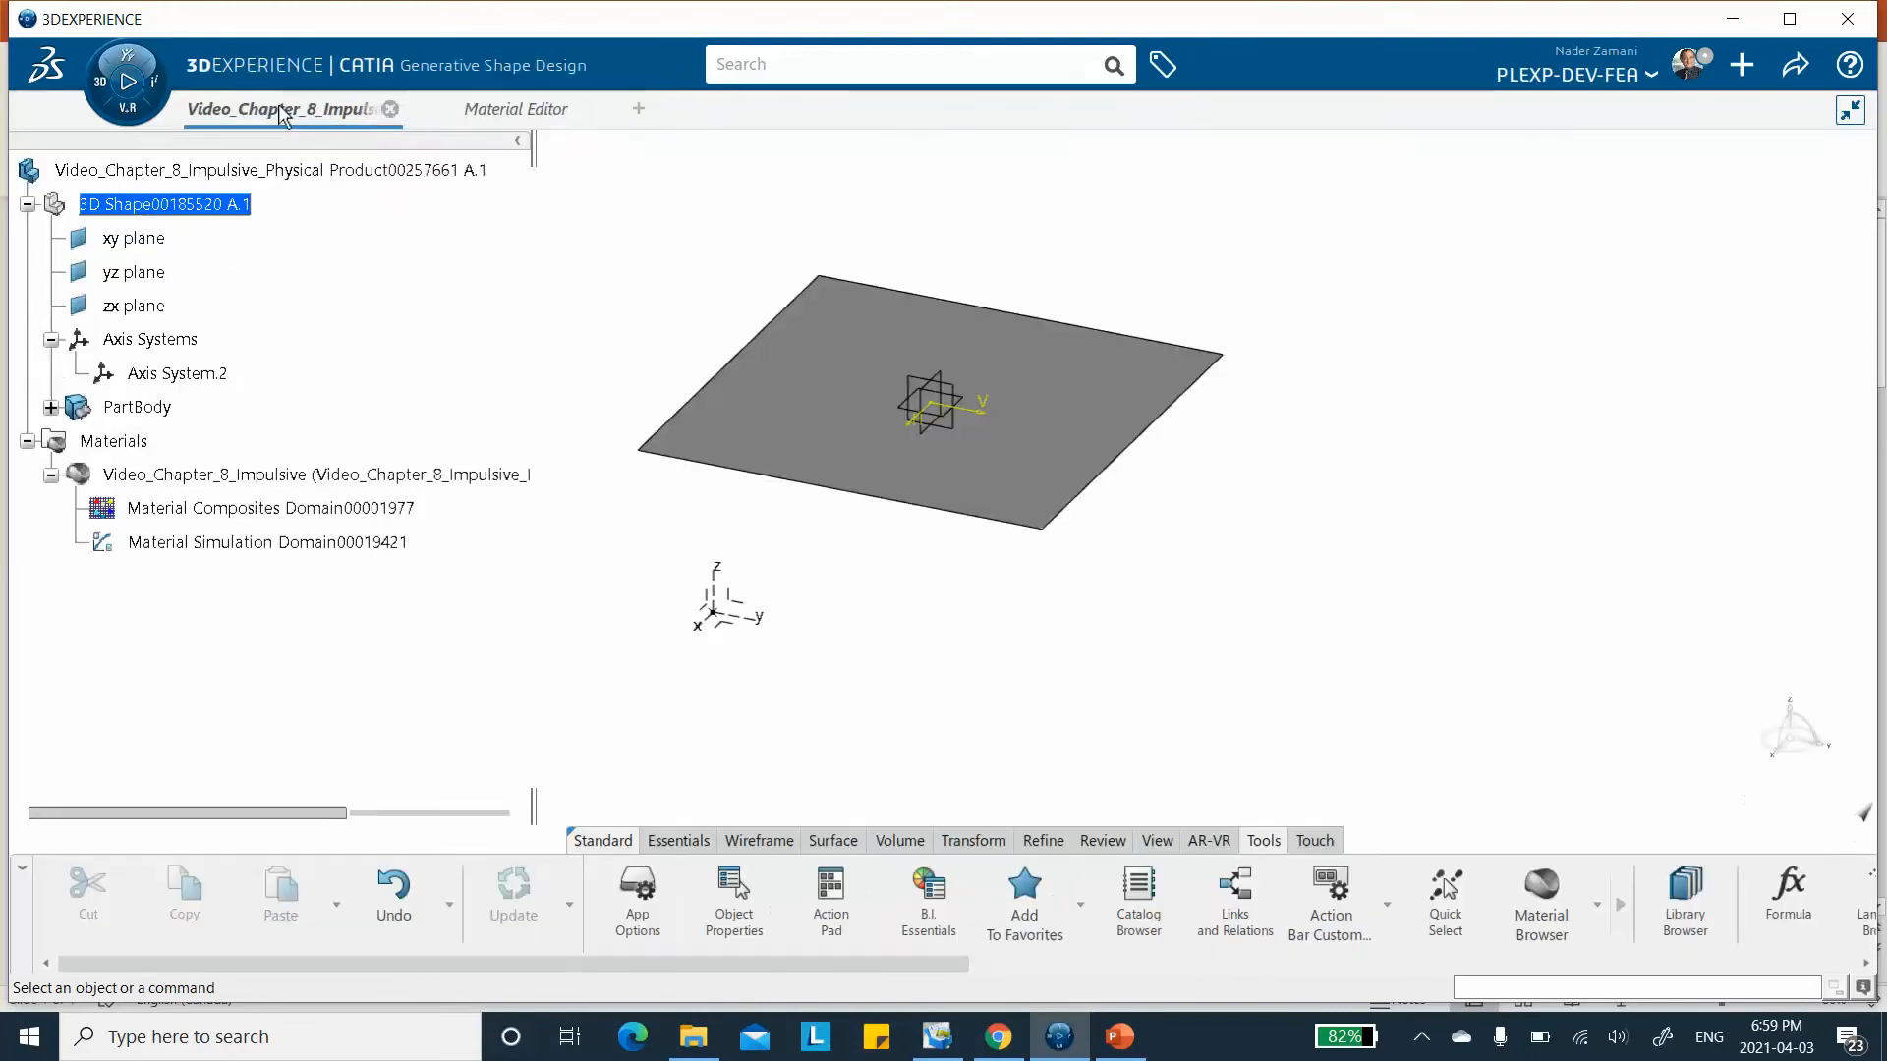
click(491, 111)
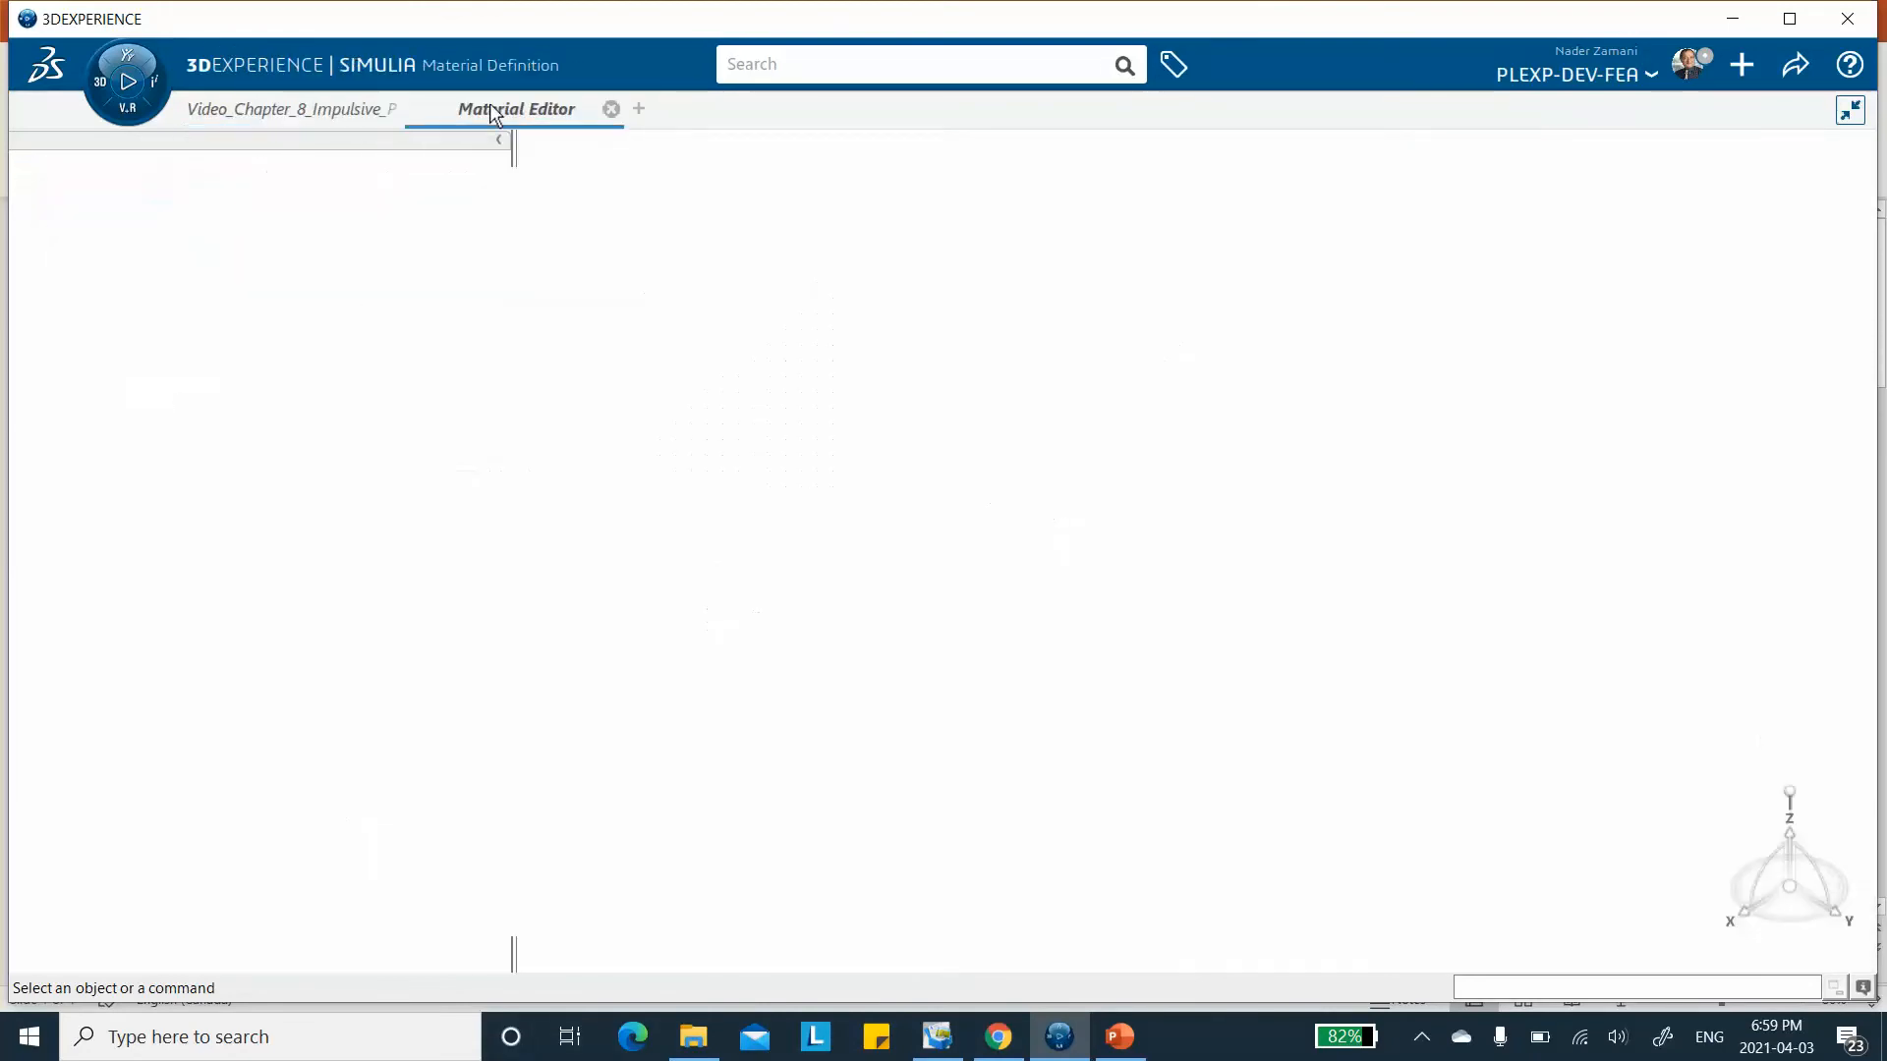
click(280, 111)
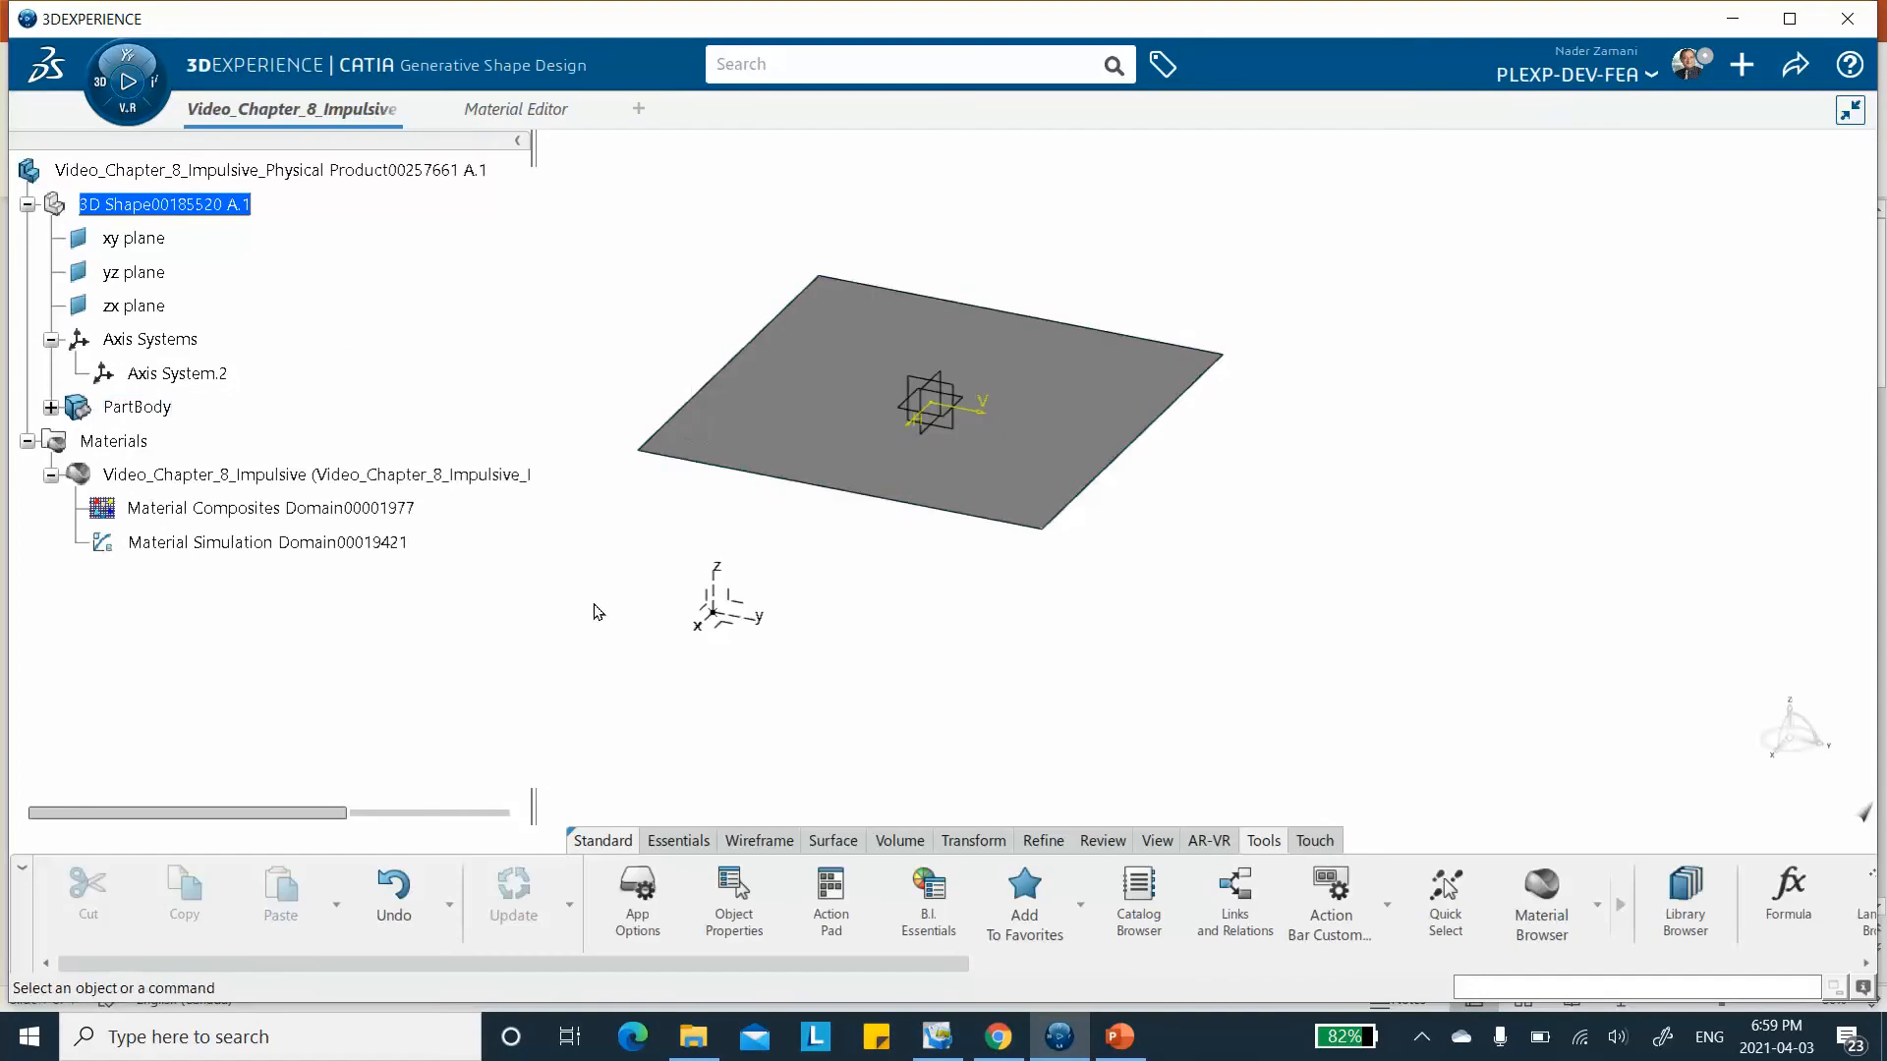
click(1796, 65)
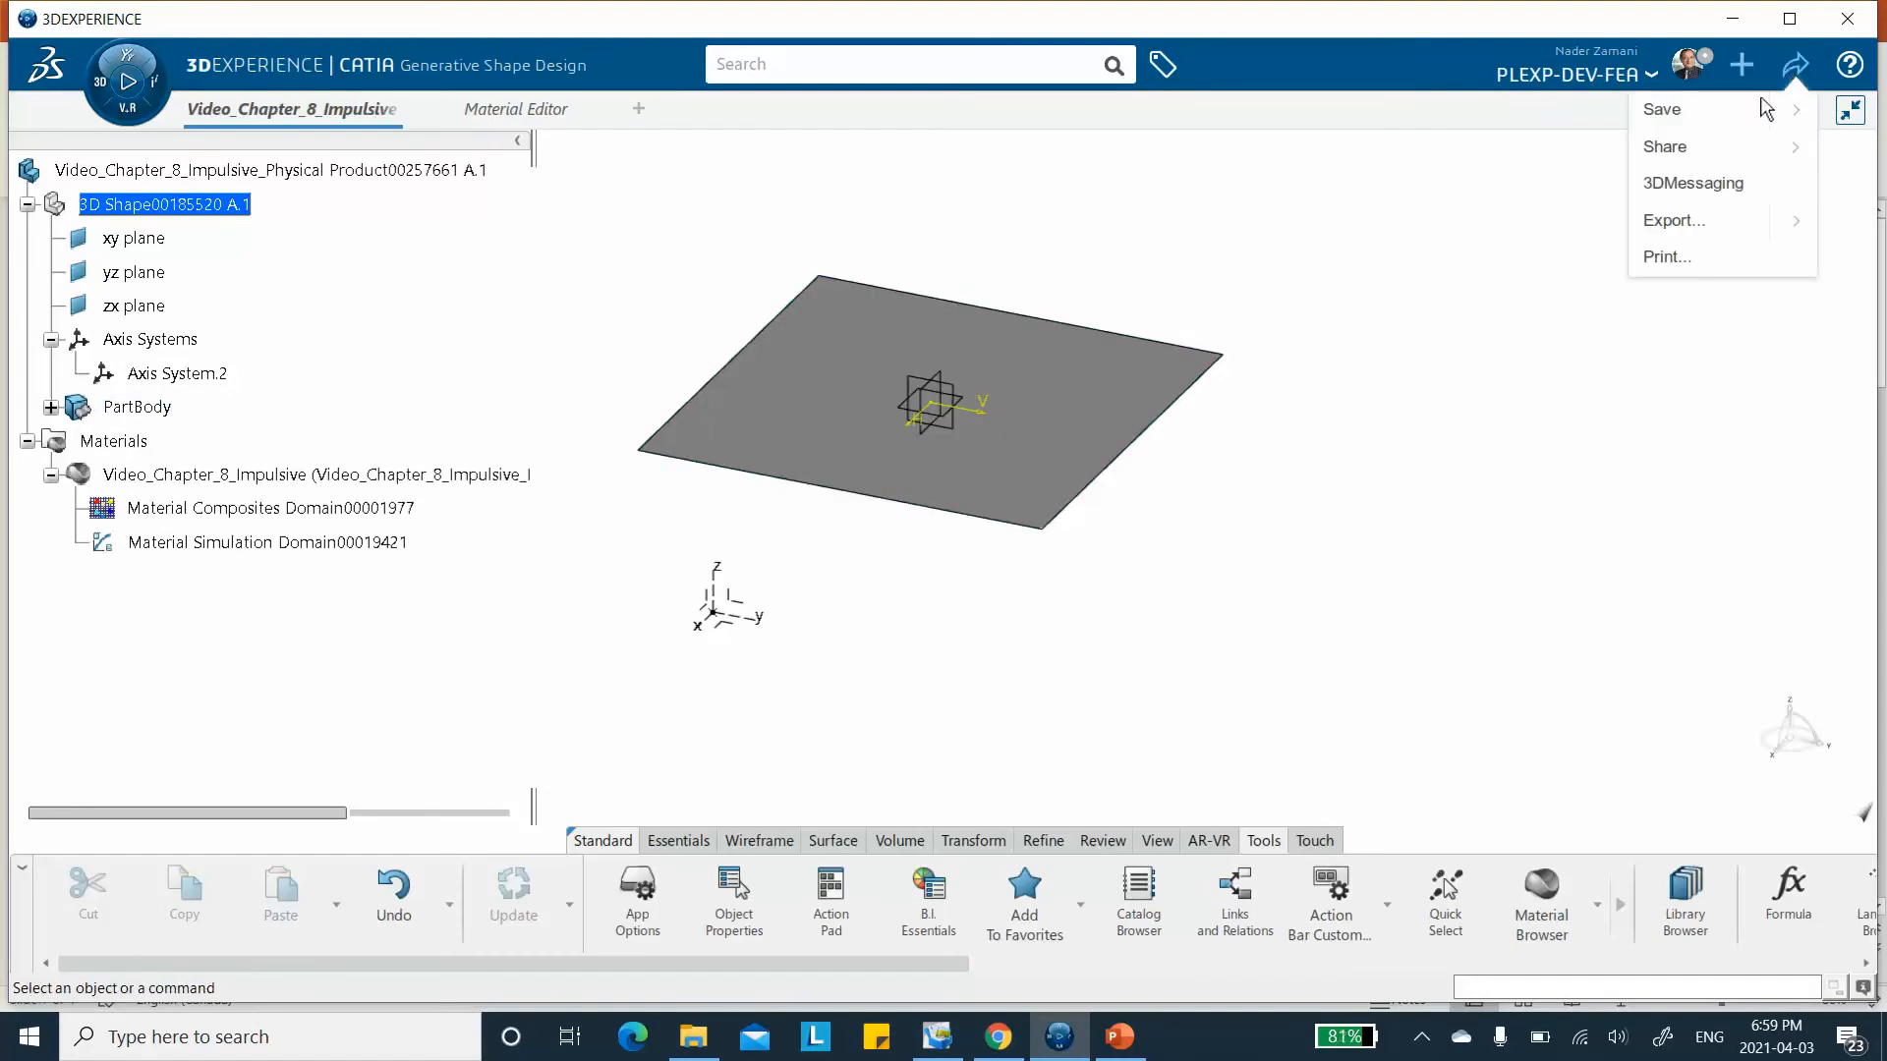
click(1678, 113)
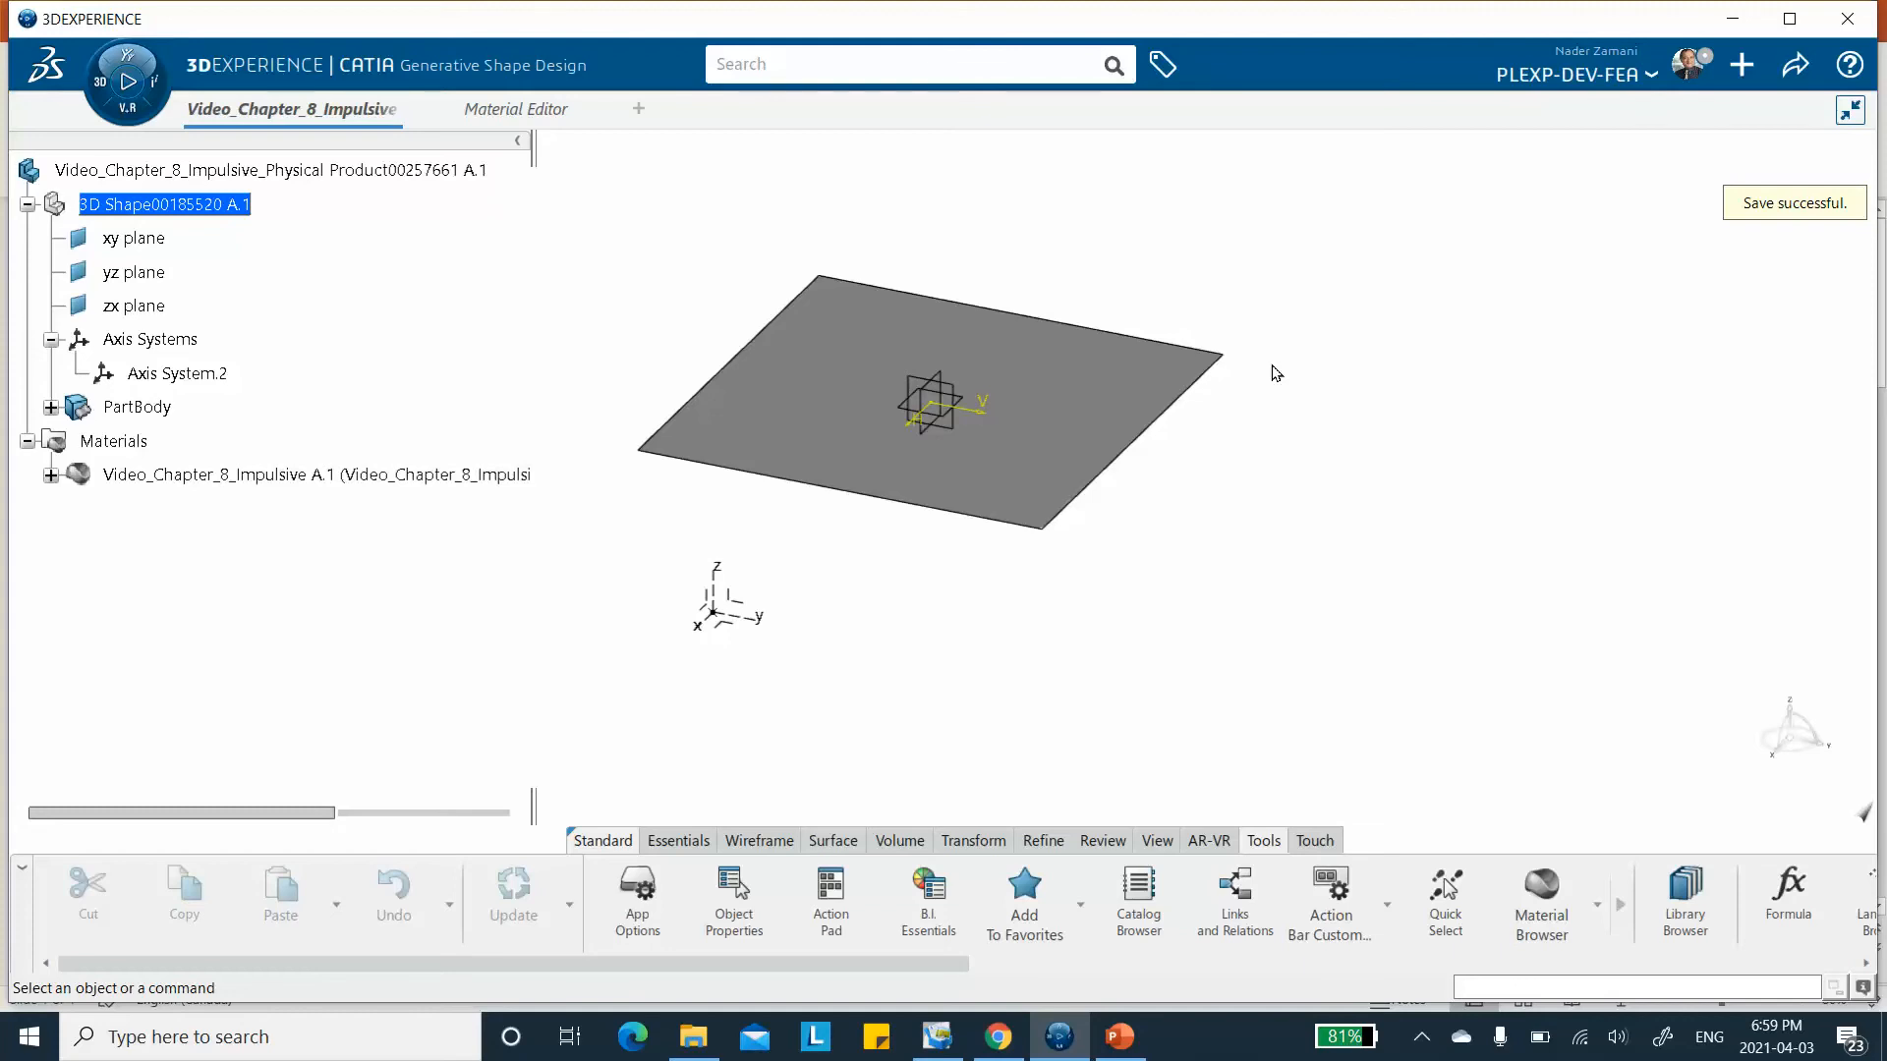
Switch to the Composites Design app for the physical product.
click(119, 91)
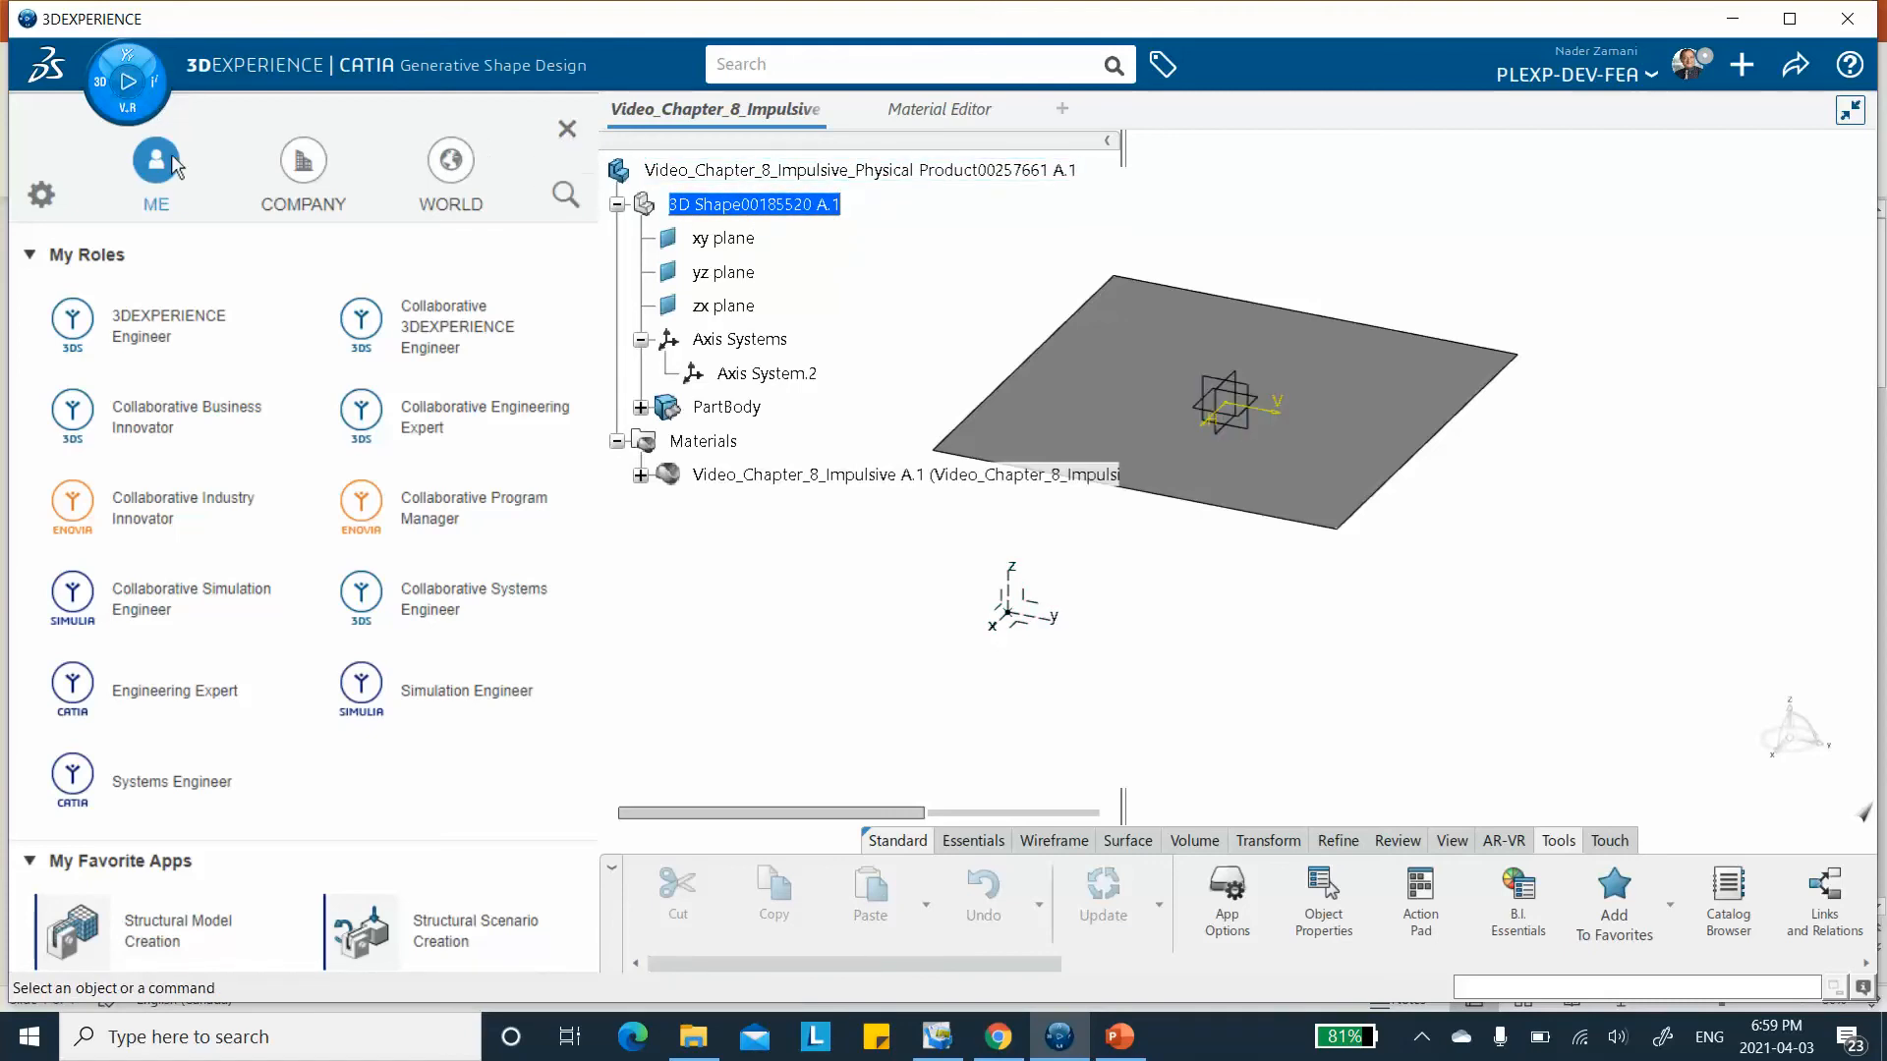
scroll(295, 452, down, 3)
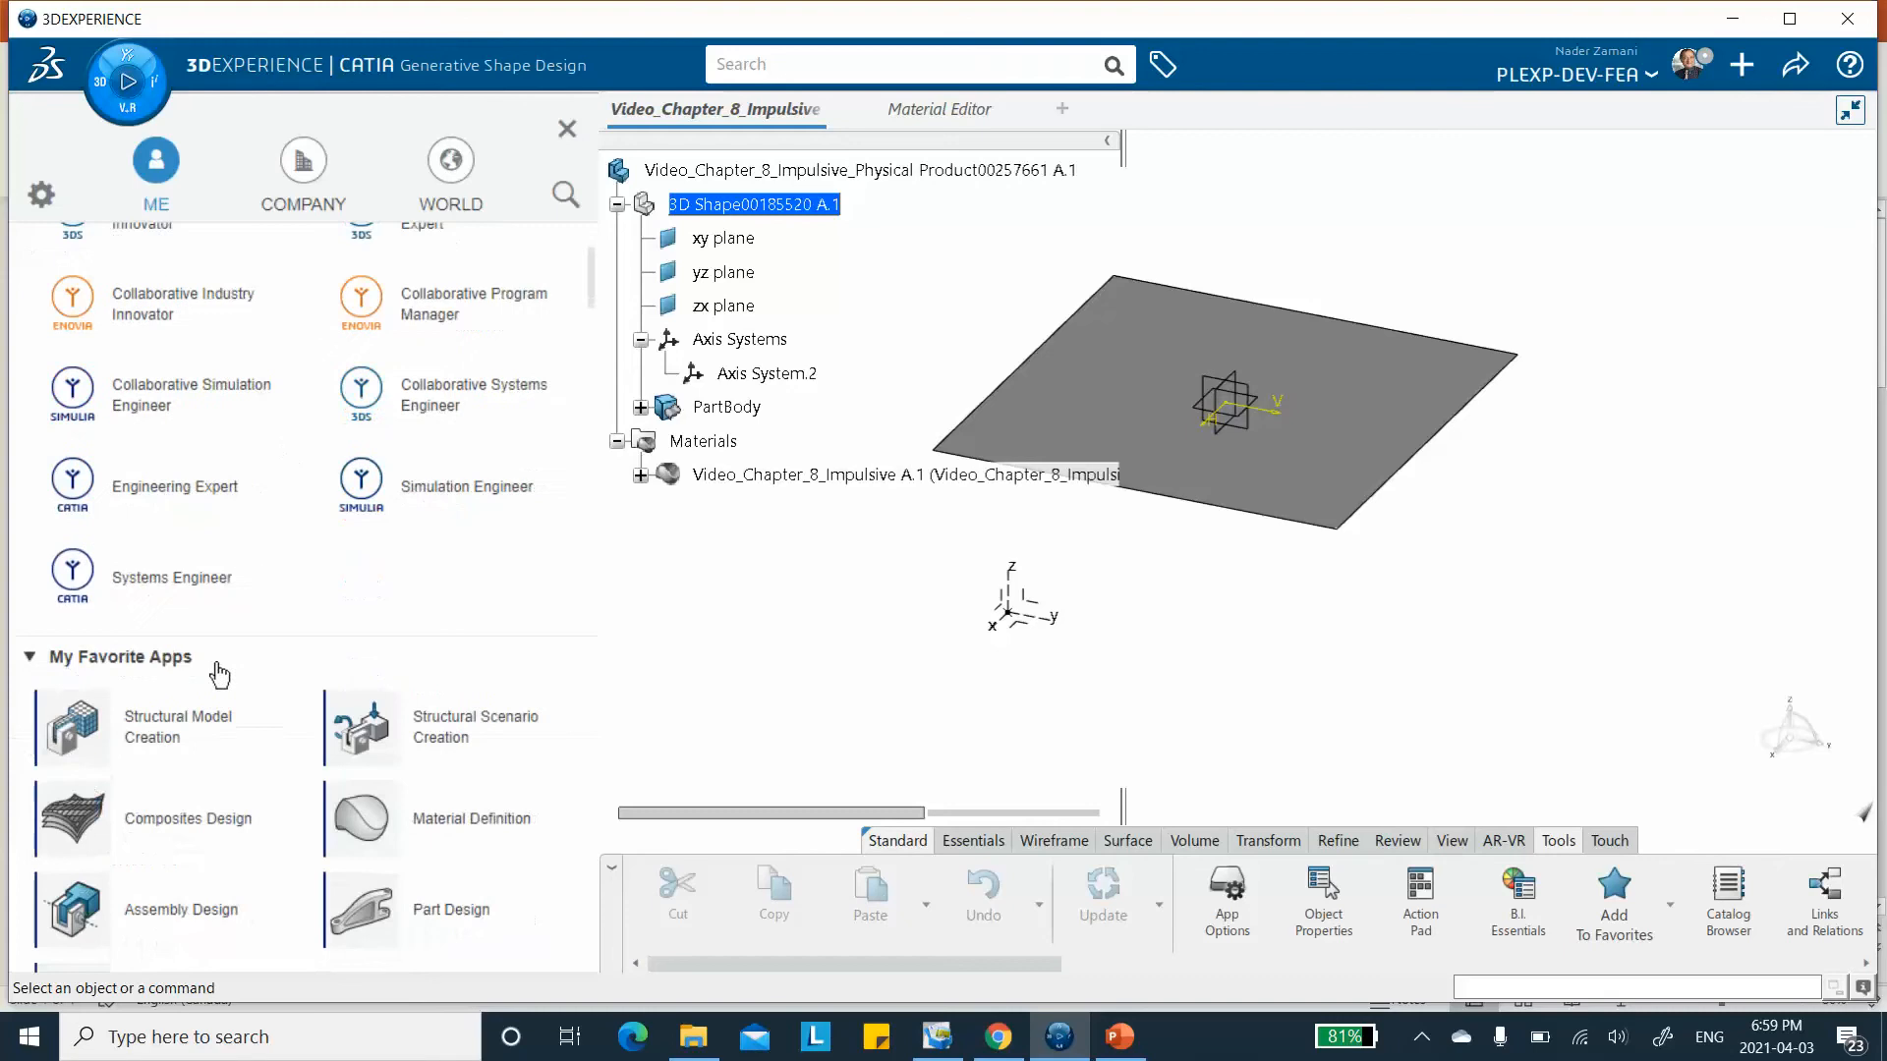
click(173, 819)
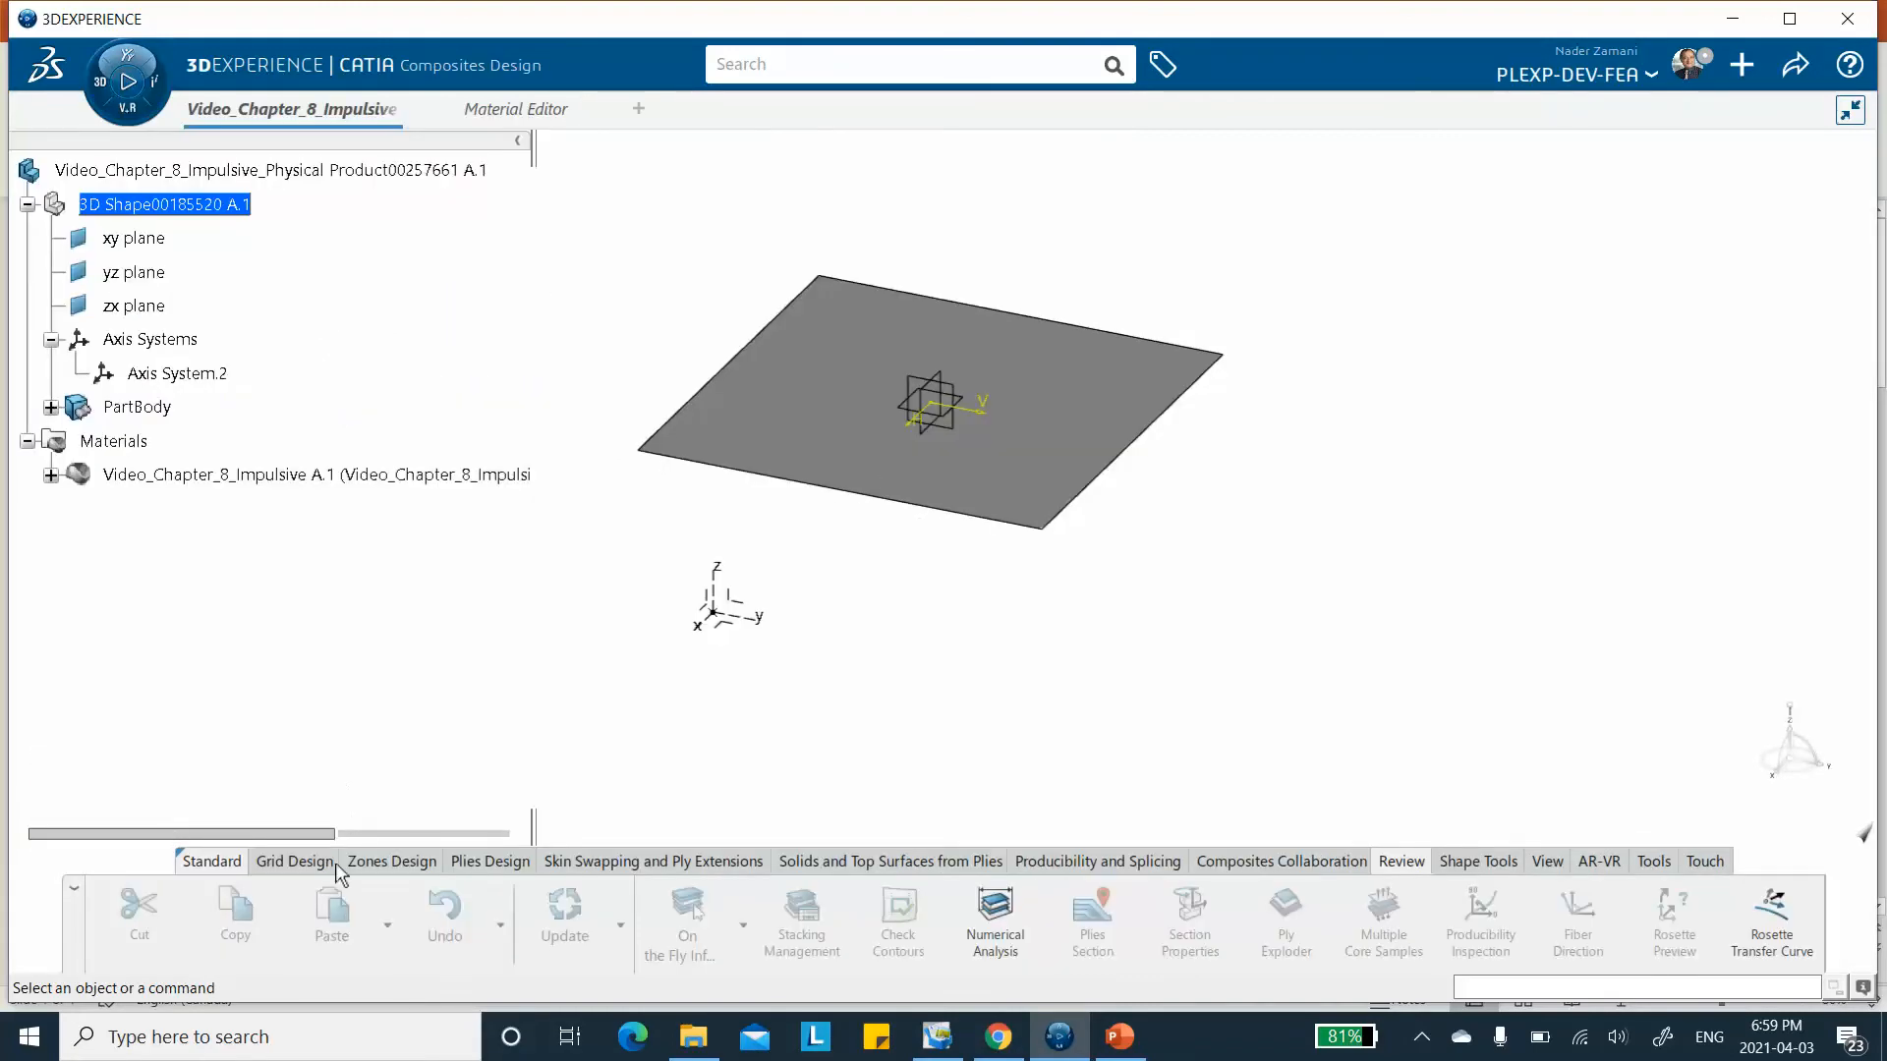
Add Video_Chapter_8_Impulsive from the Material Editor to the materials of the Composites Parameters.
click(475, 861)
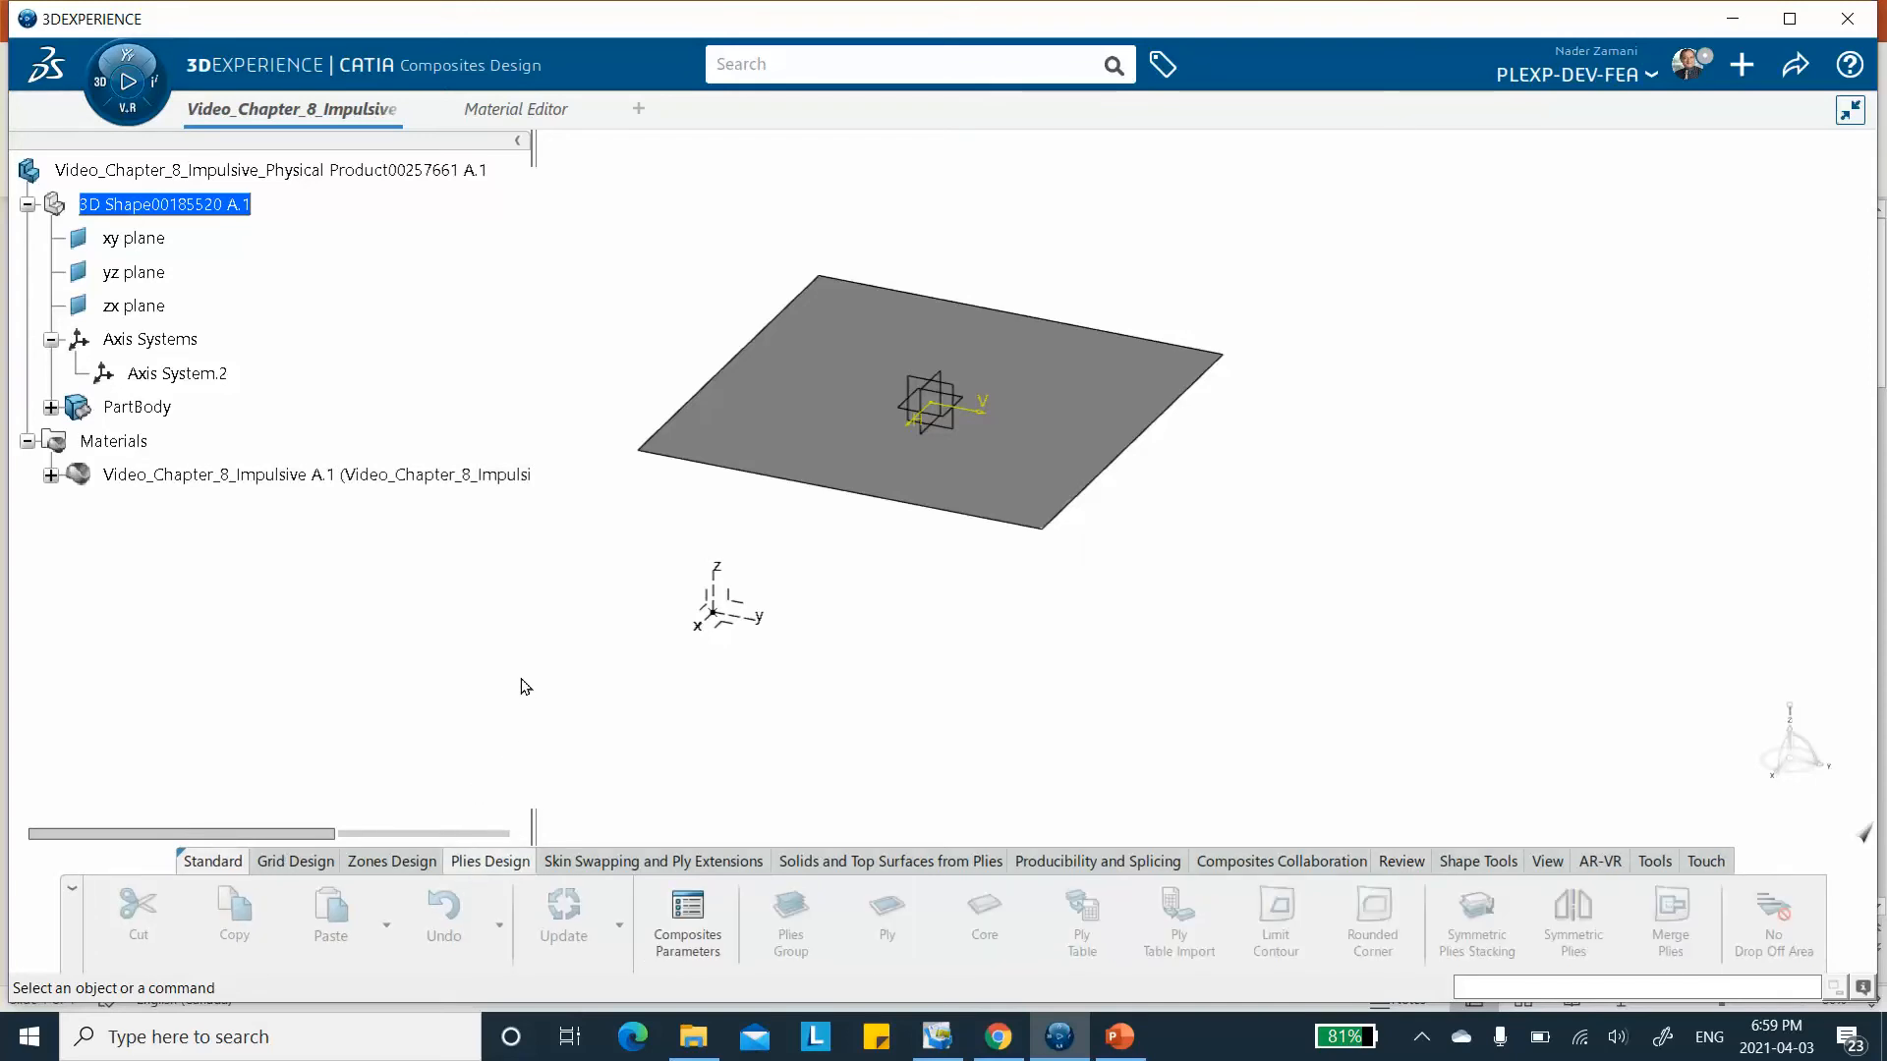
click(691, 923)
click(547, 315)
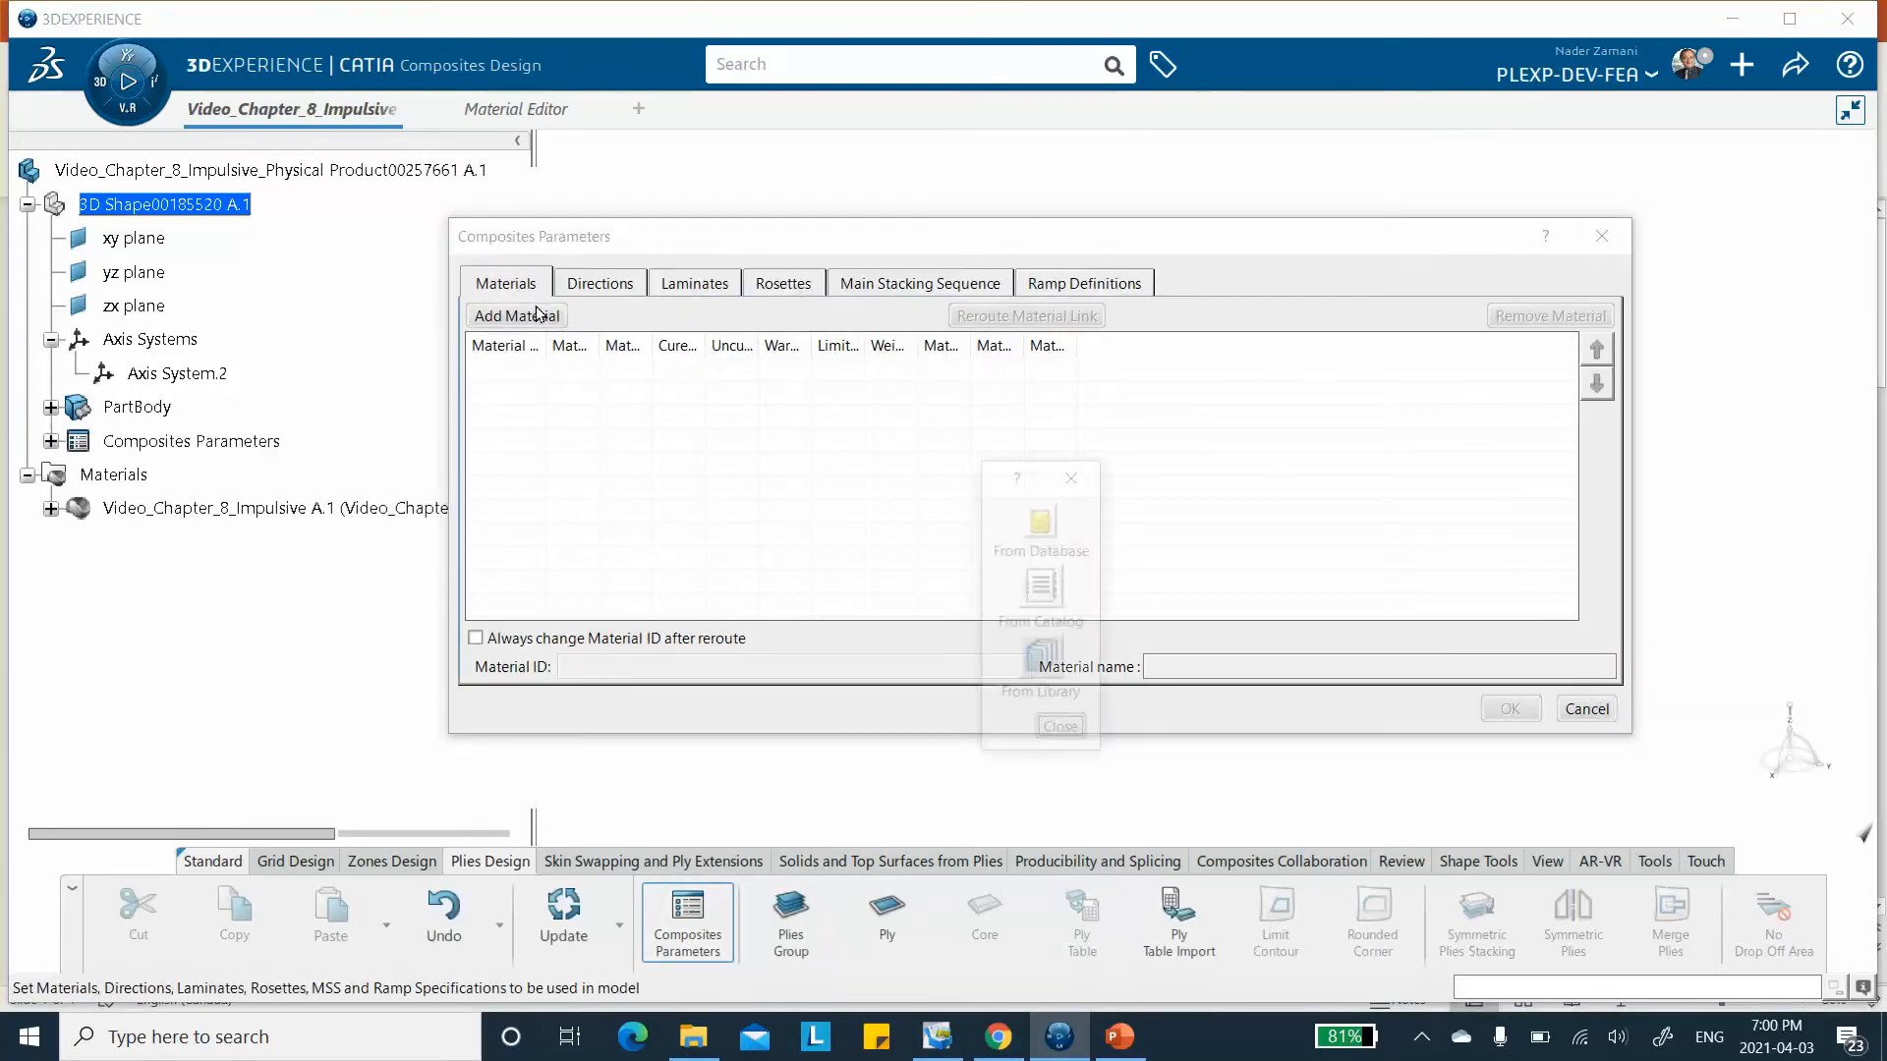
click(1039, 521)
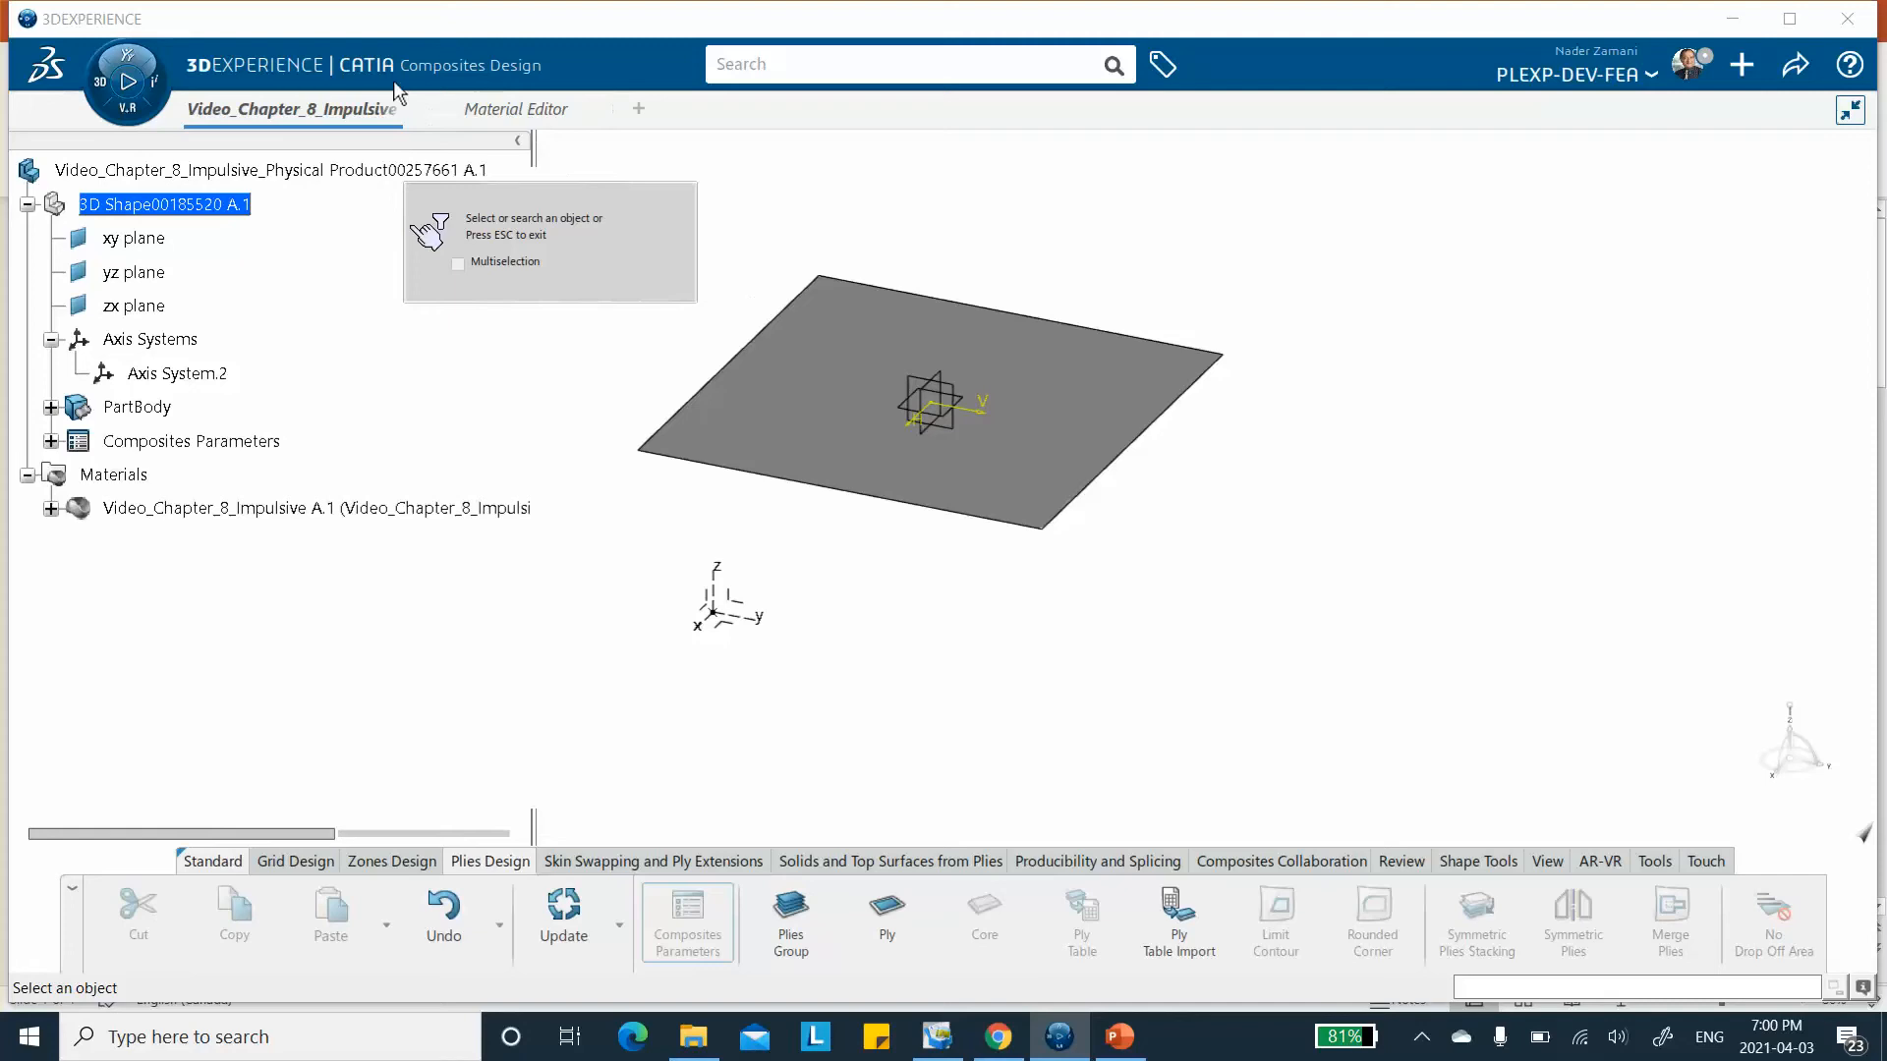
click(495, 106)
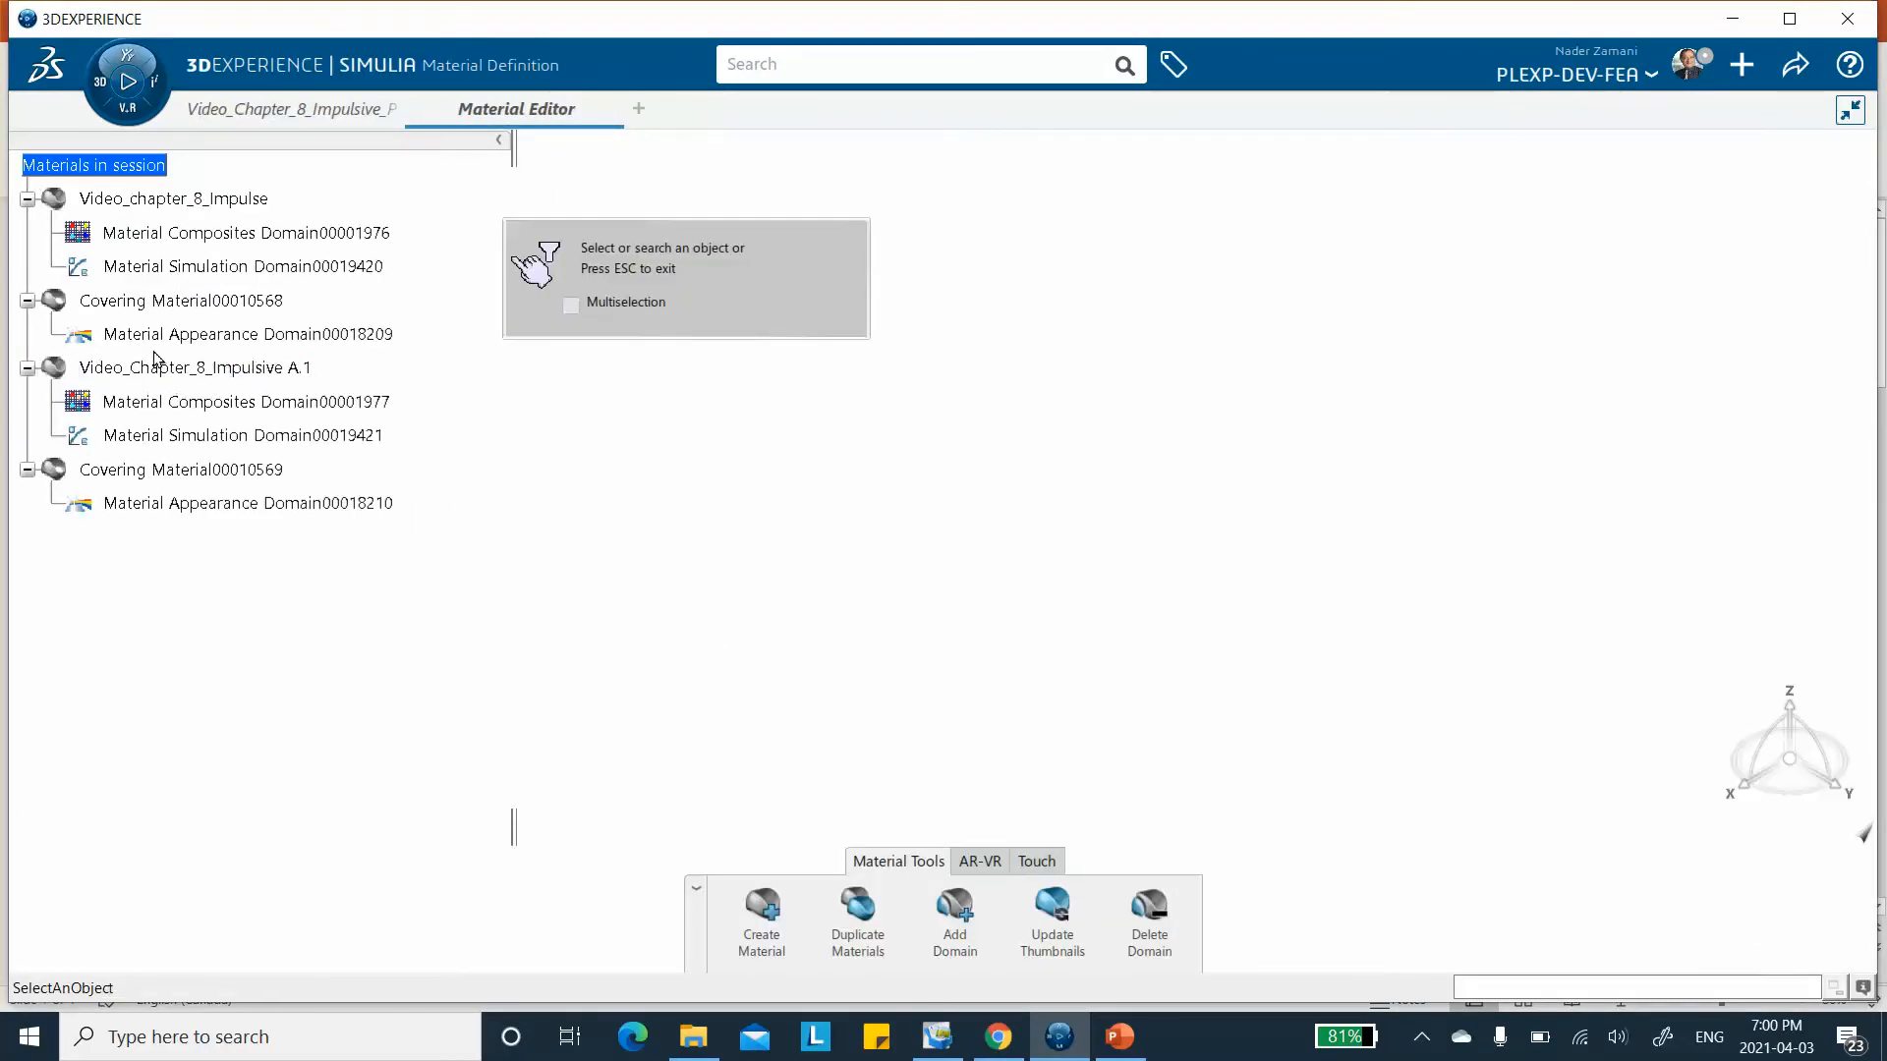
click(243, 368)
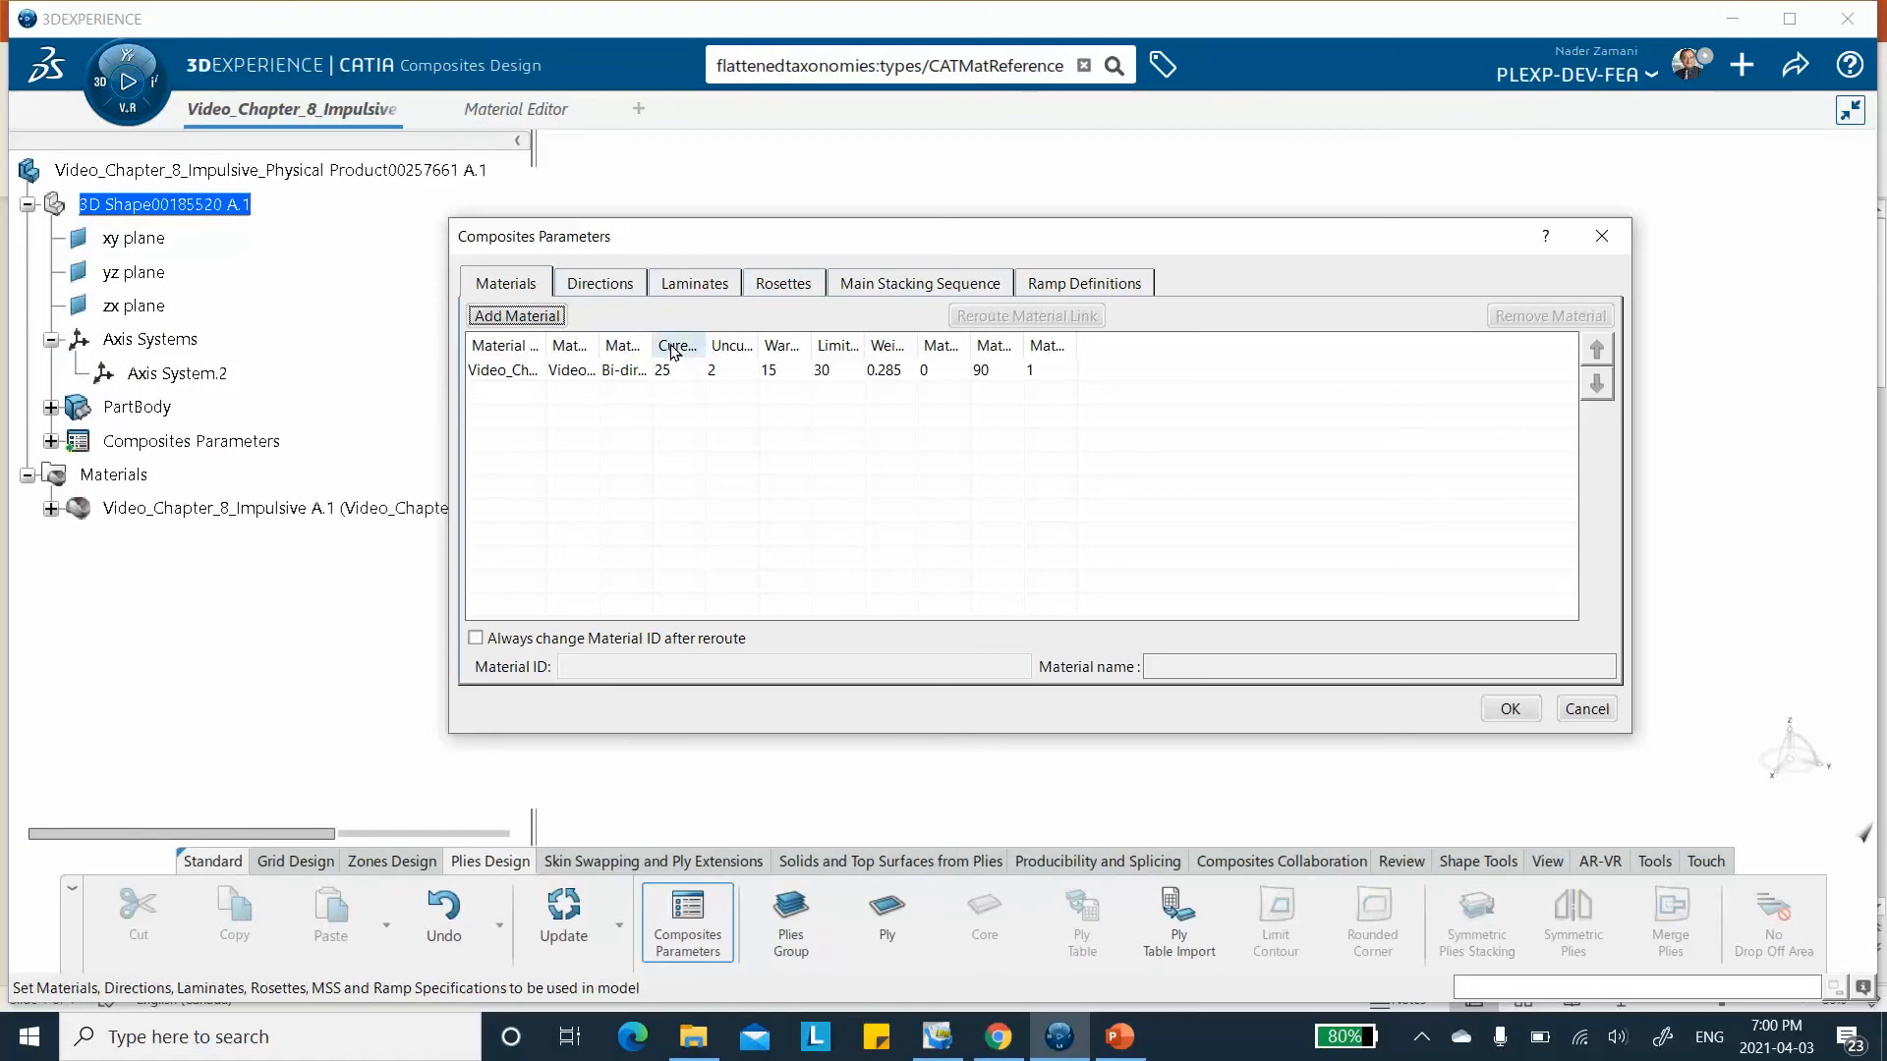
Add a Cartesian rosette based on Axis System.2 to the Composites Parameters and save the model.
click(785, 286)
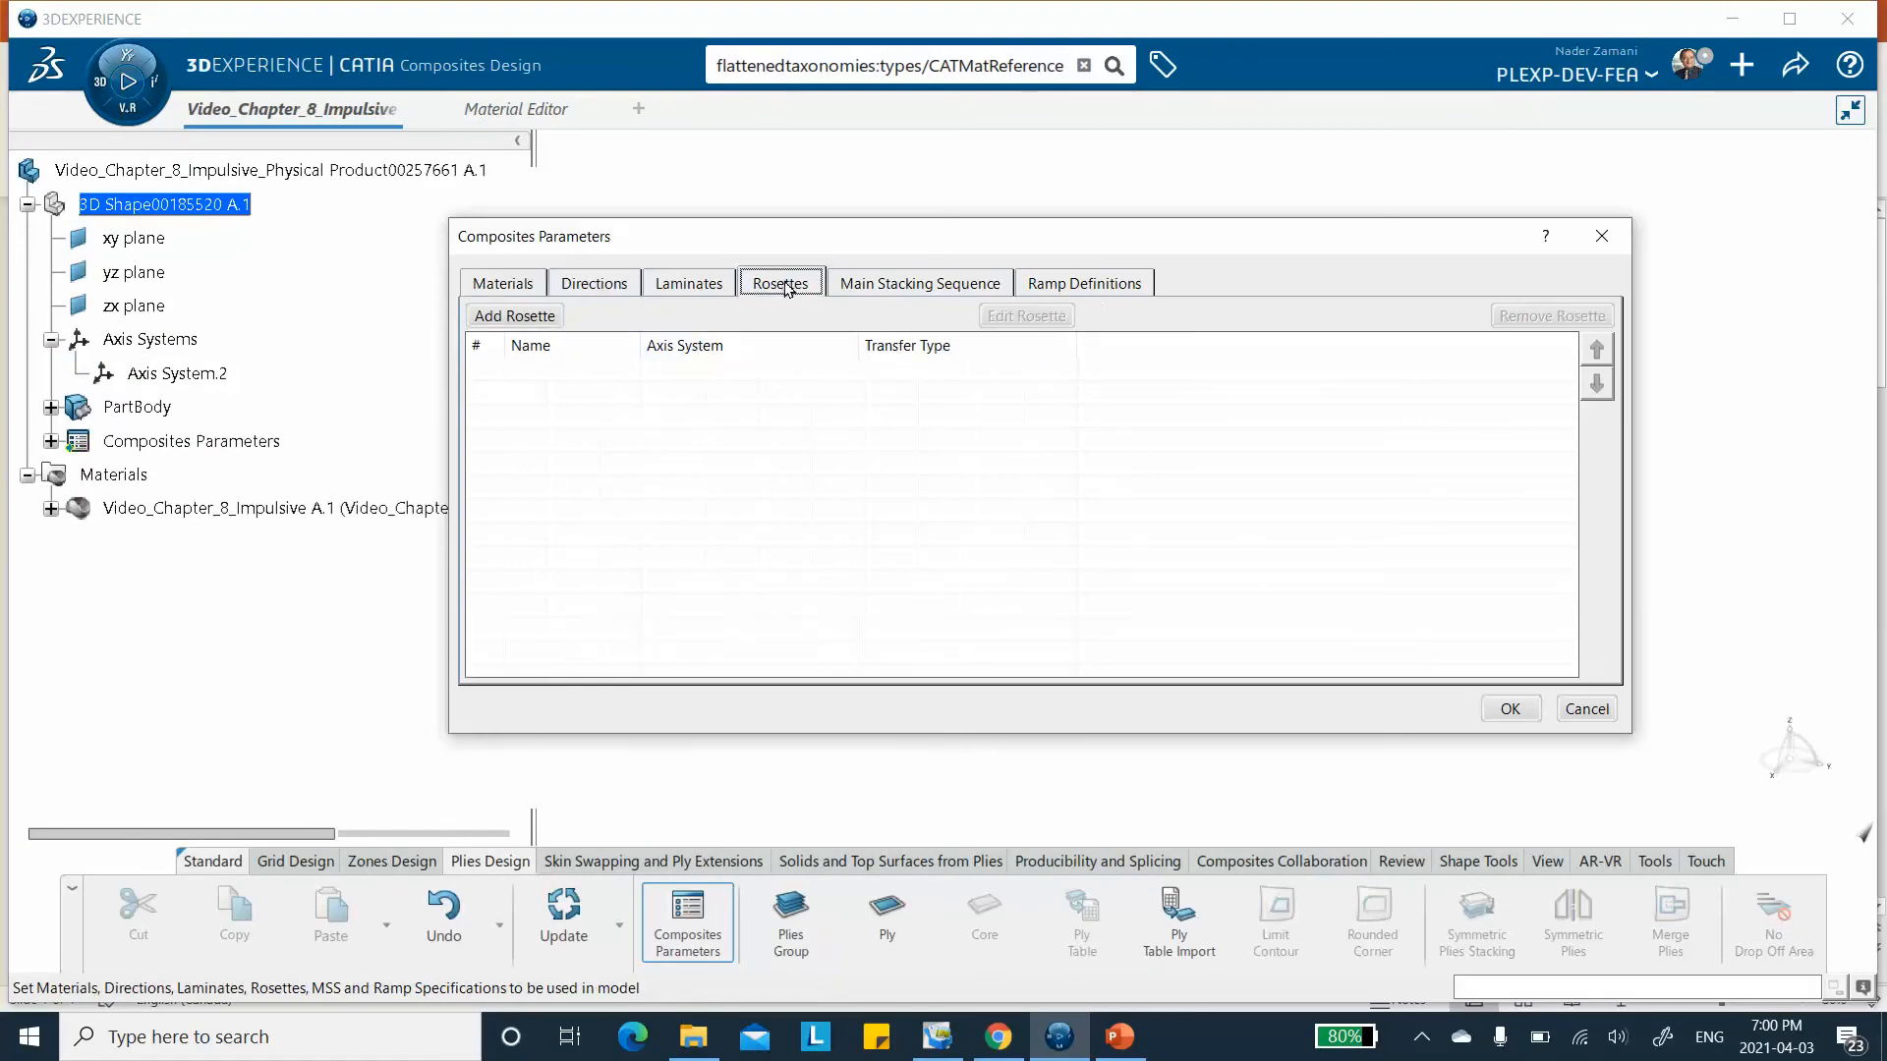
click(514, 316)
click(210, 375)
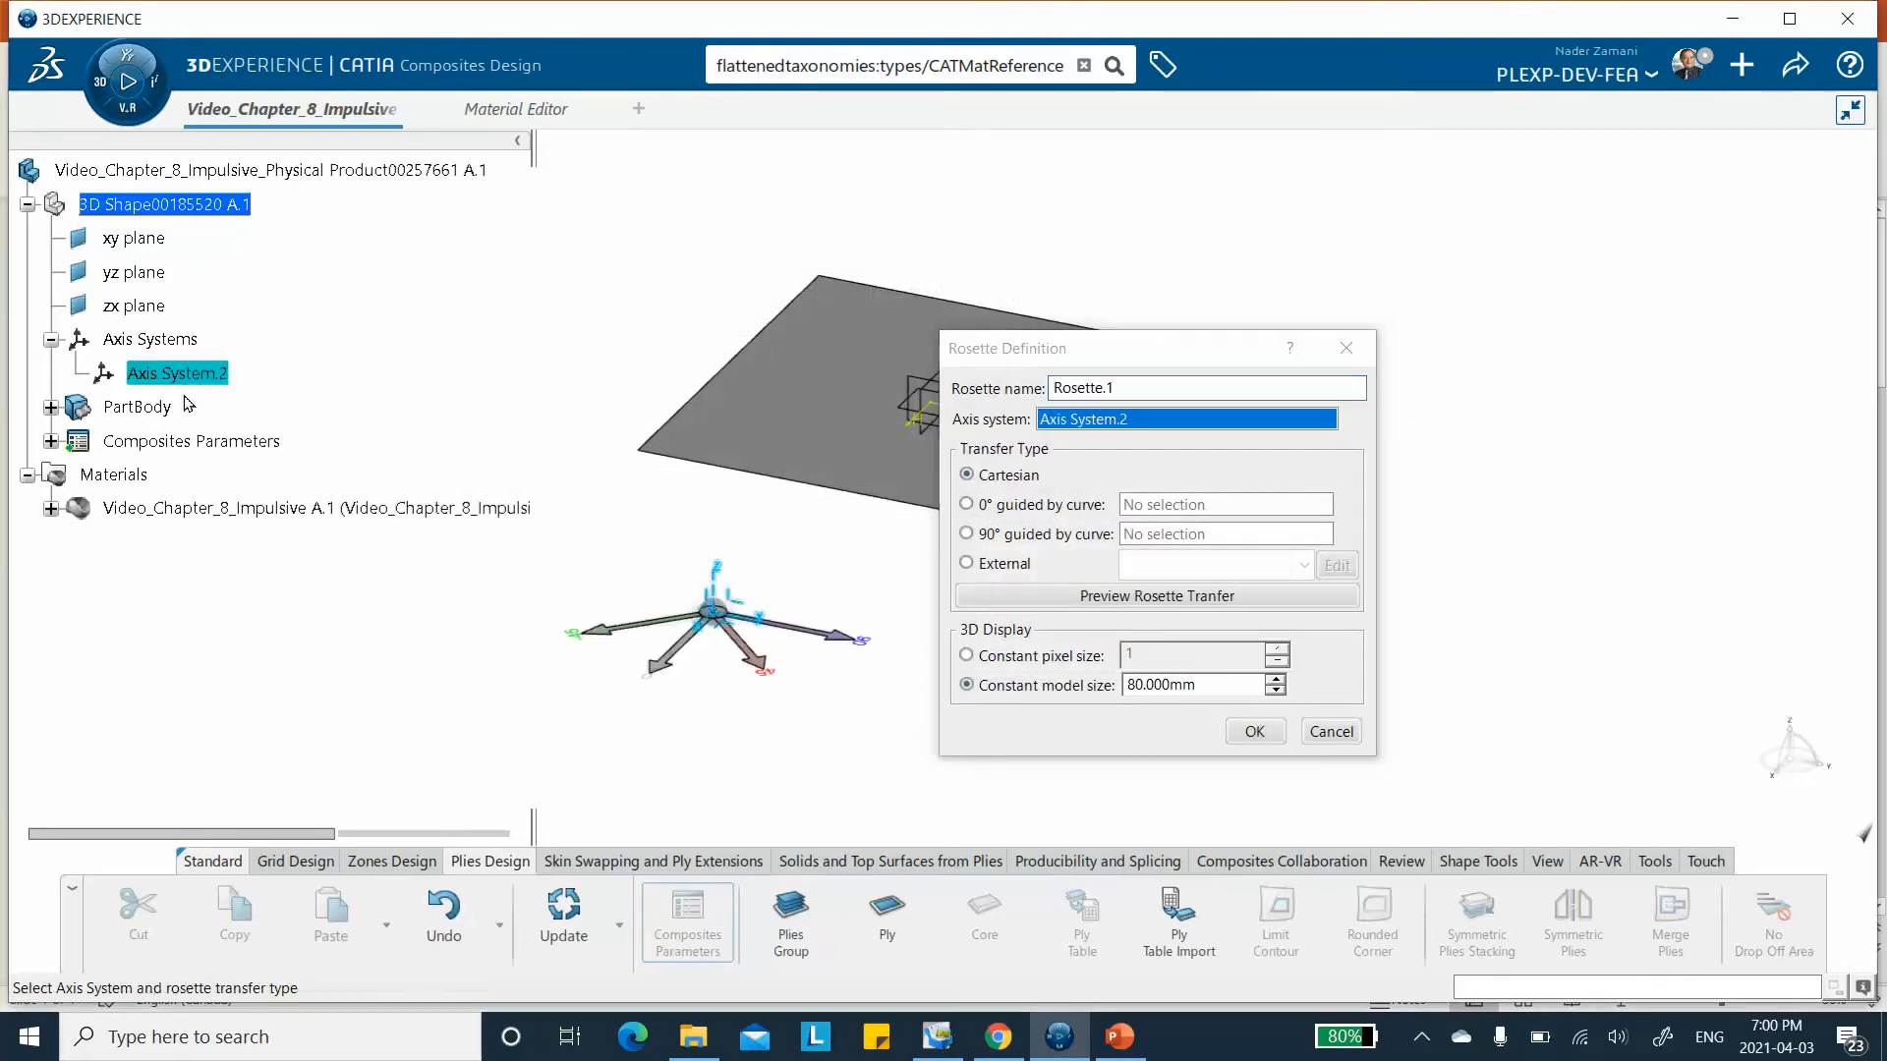
click(1255, 732)
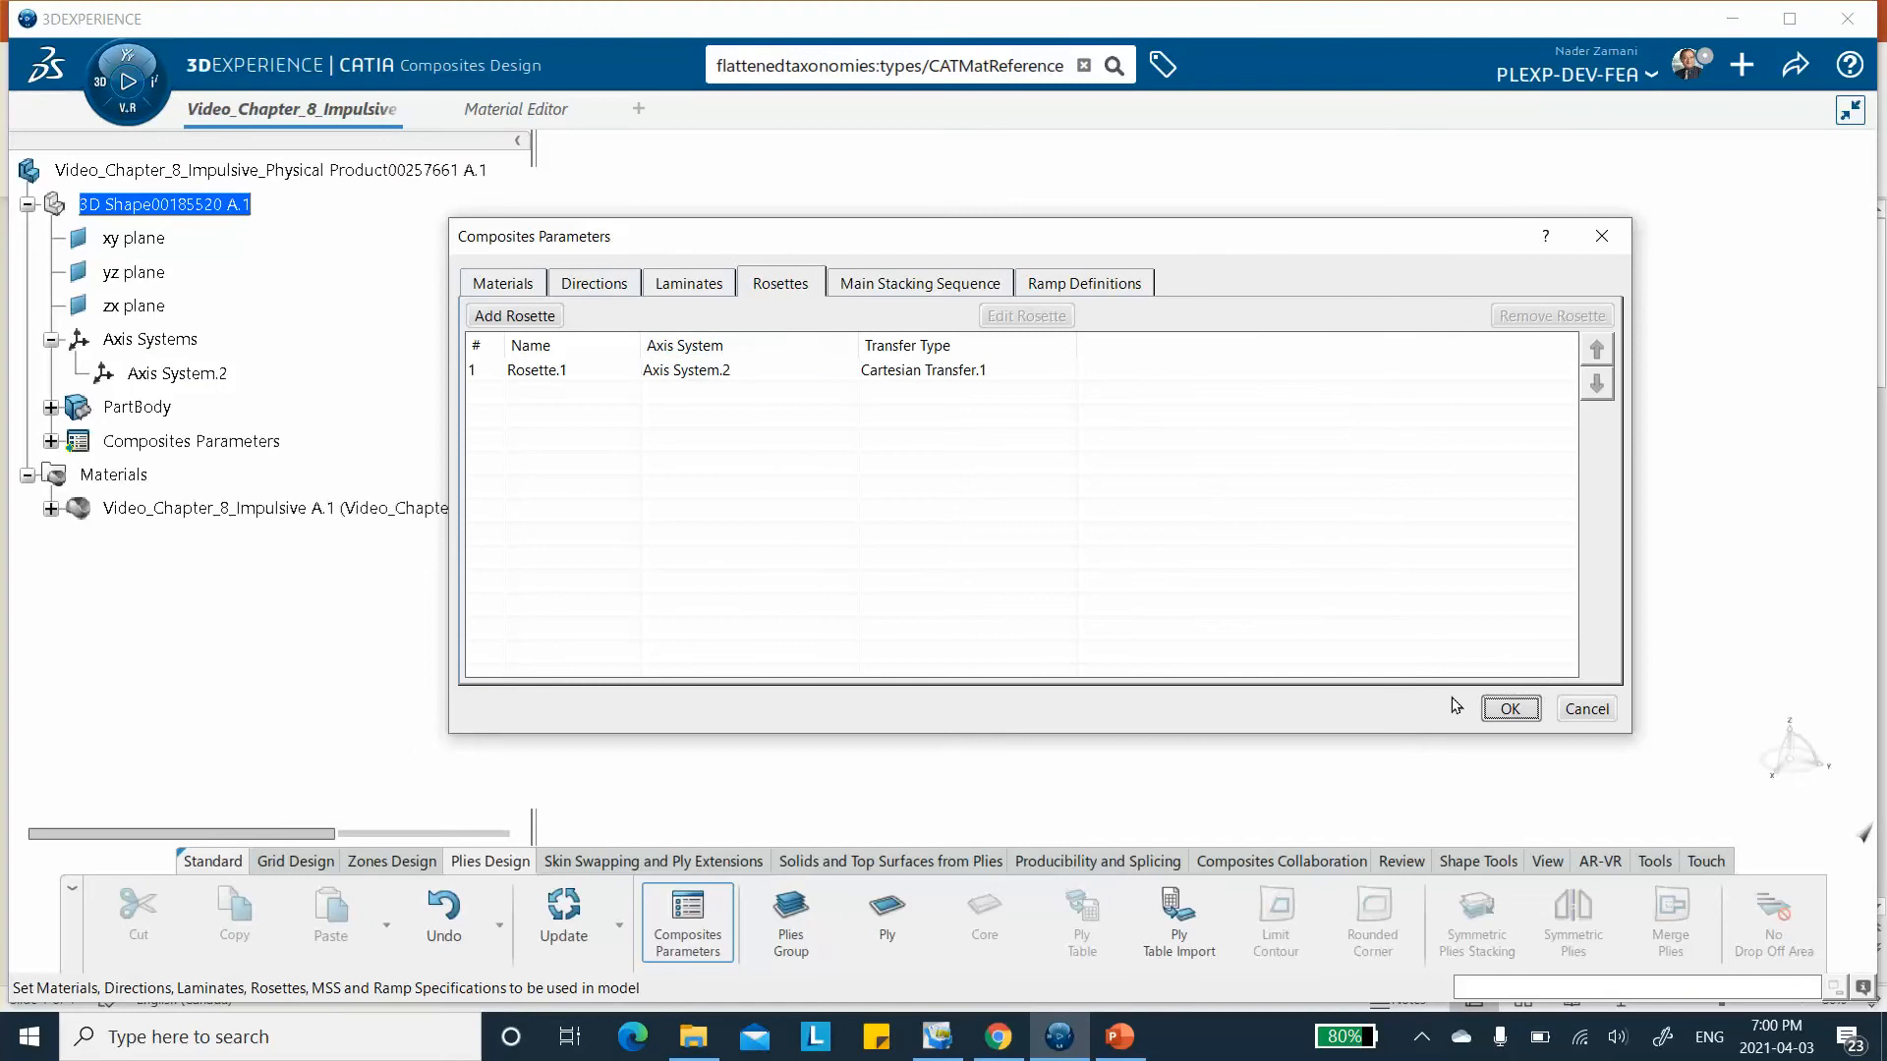
click(1509, 709)
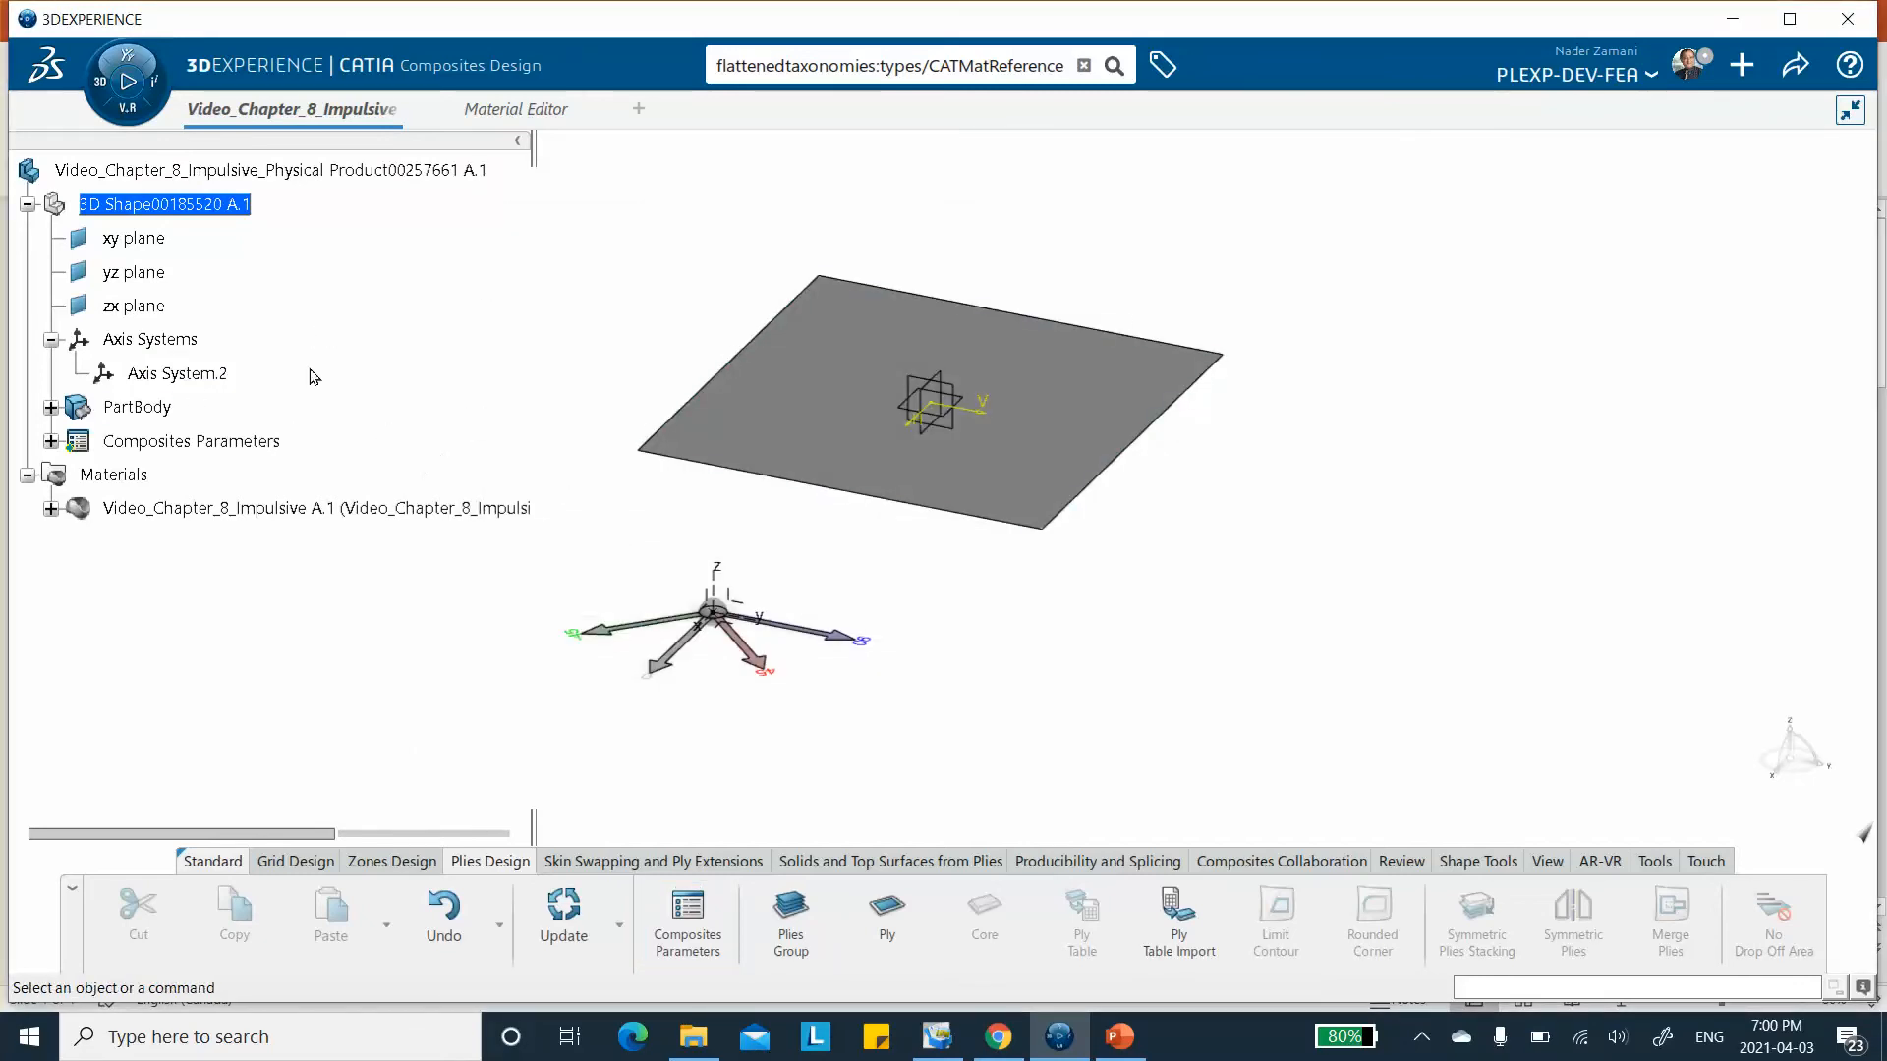
click(1791, 70)
click(1690, 112)
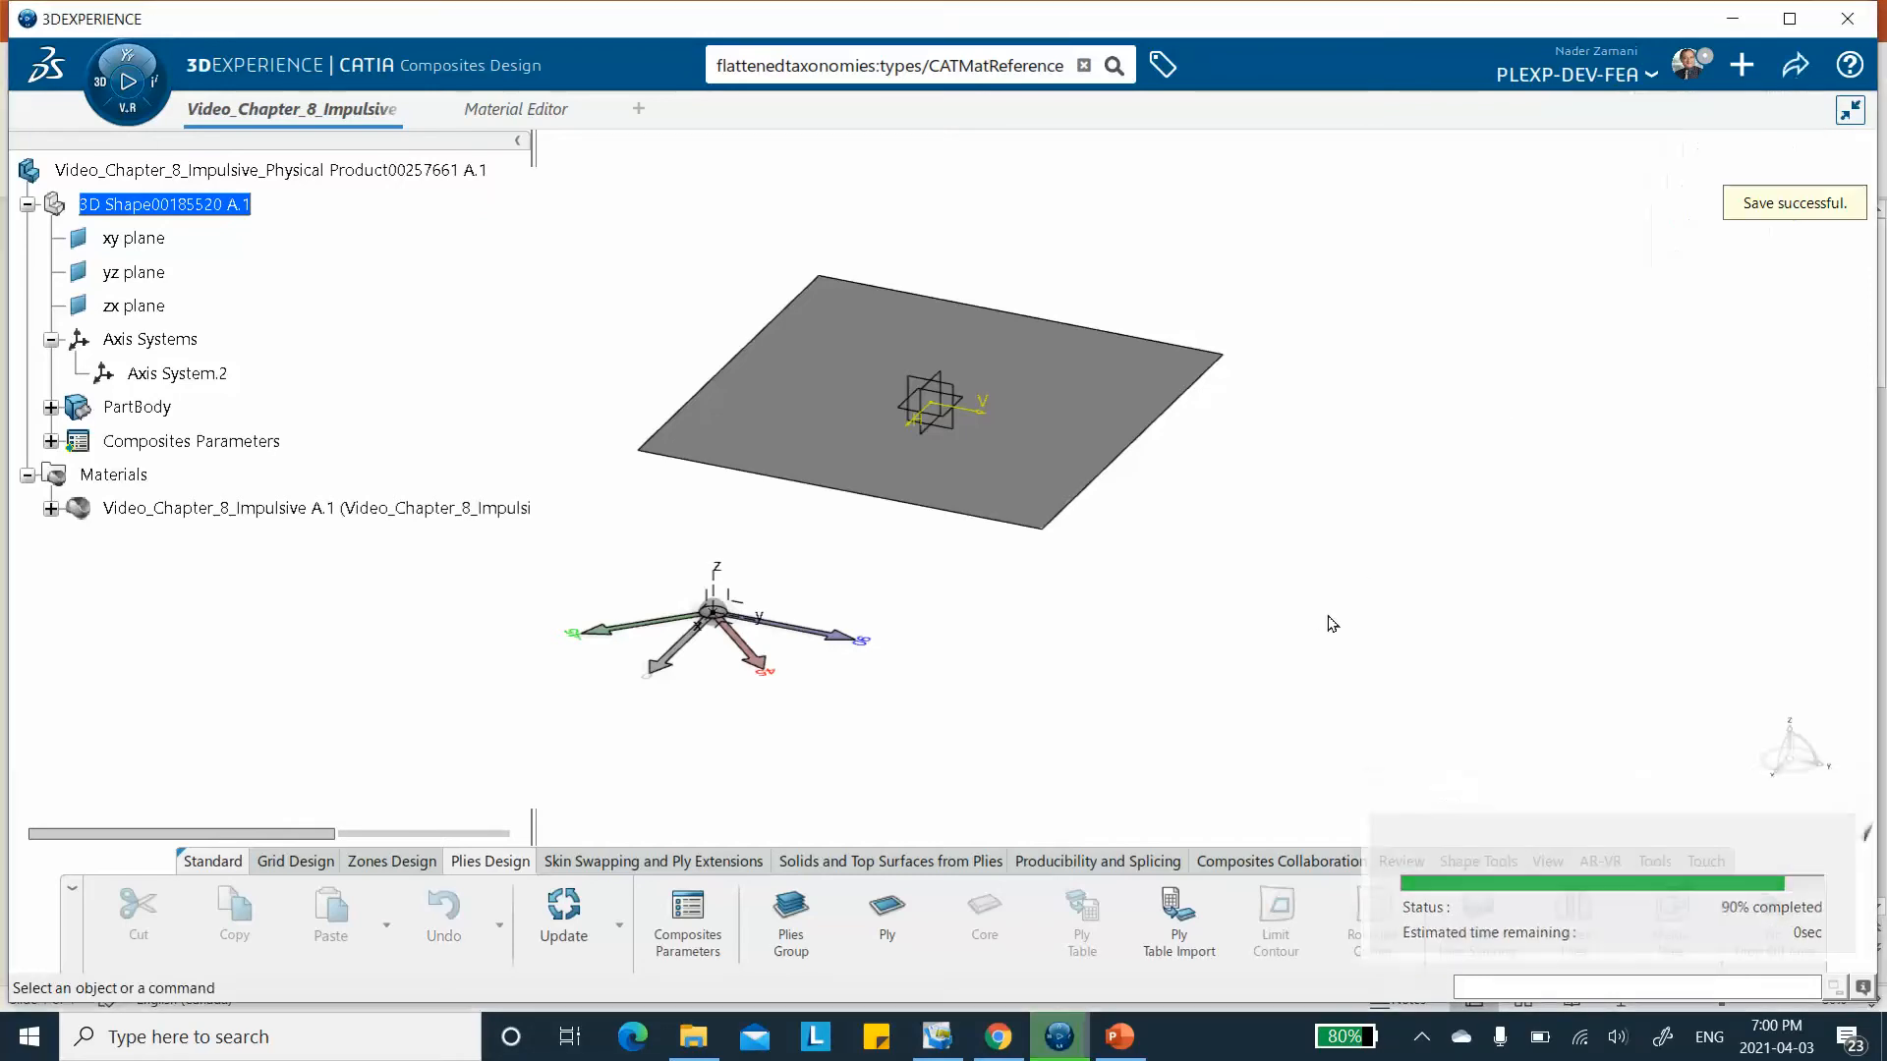
Create a plies group on the square Fill.1 surface using Rosette.1, keeping the plies draping direction locked.
click(791, 919)
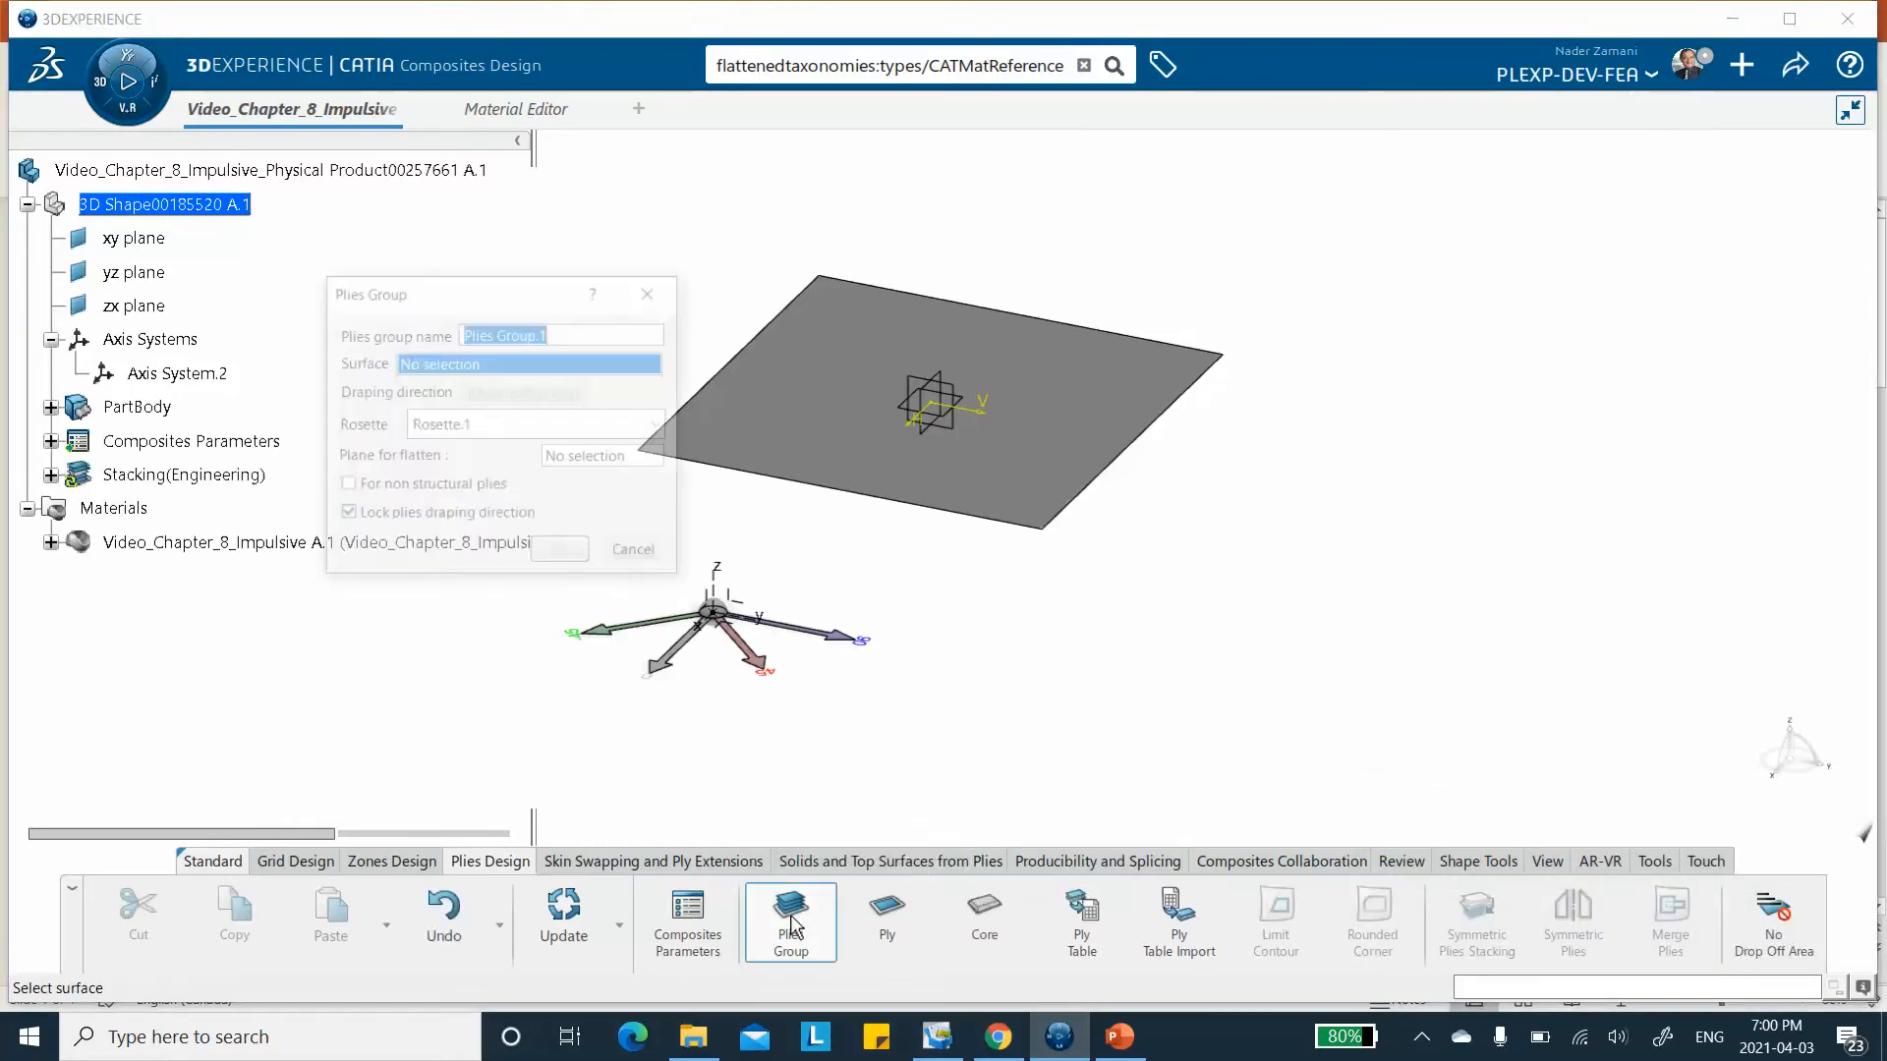
click(801, 307)
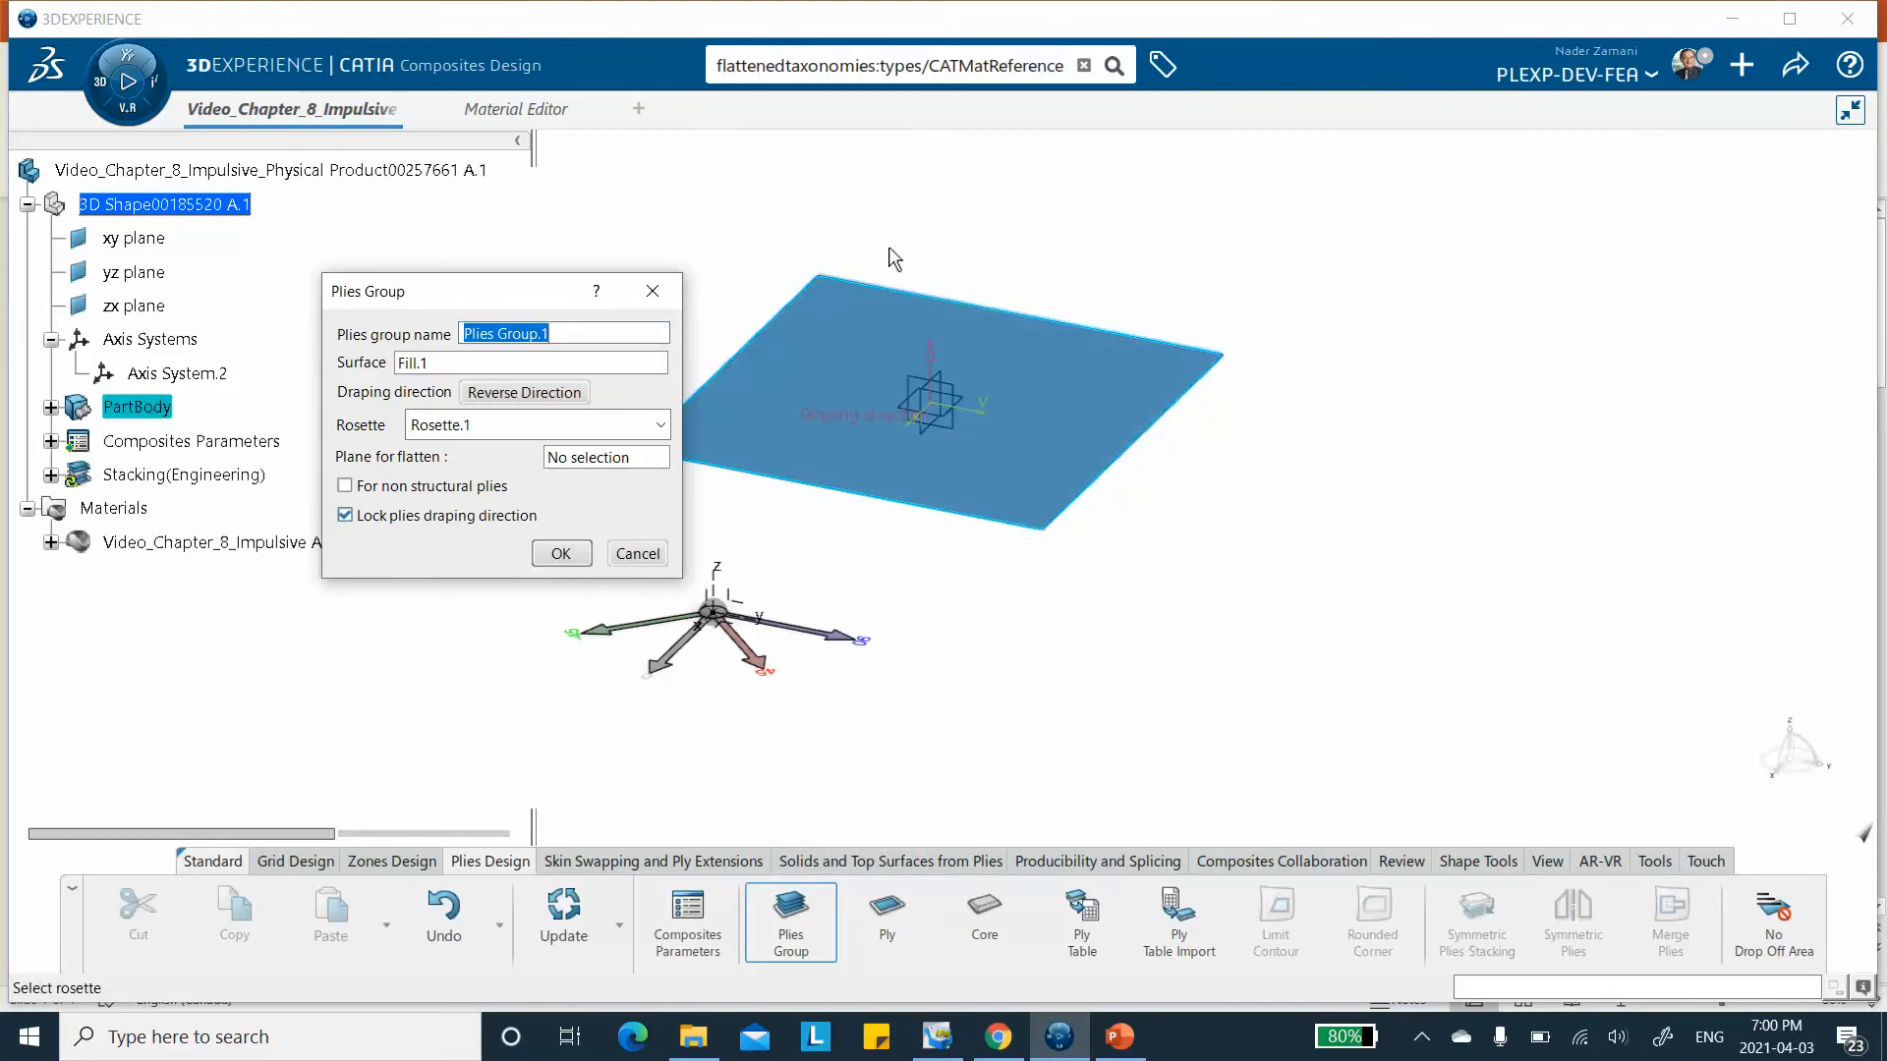
click(565, 554)
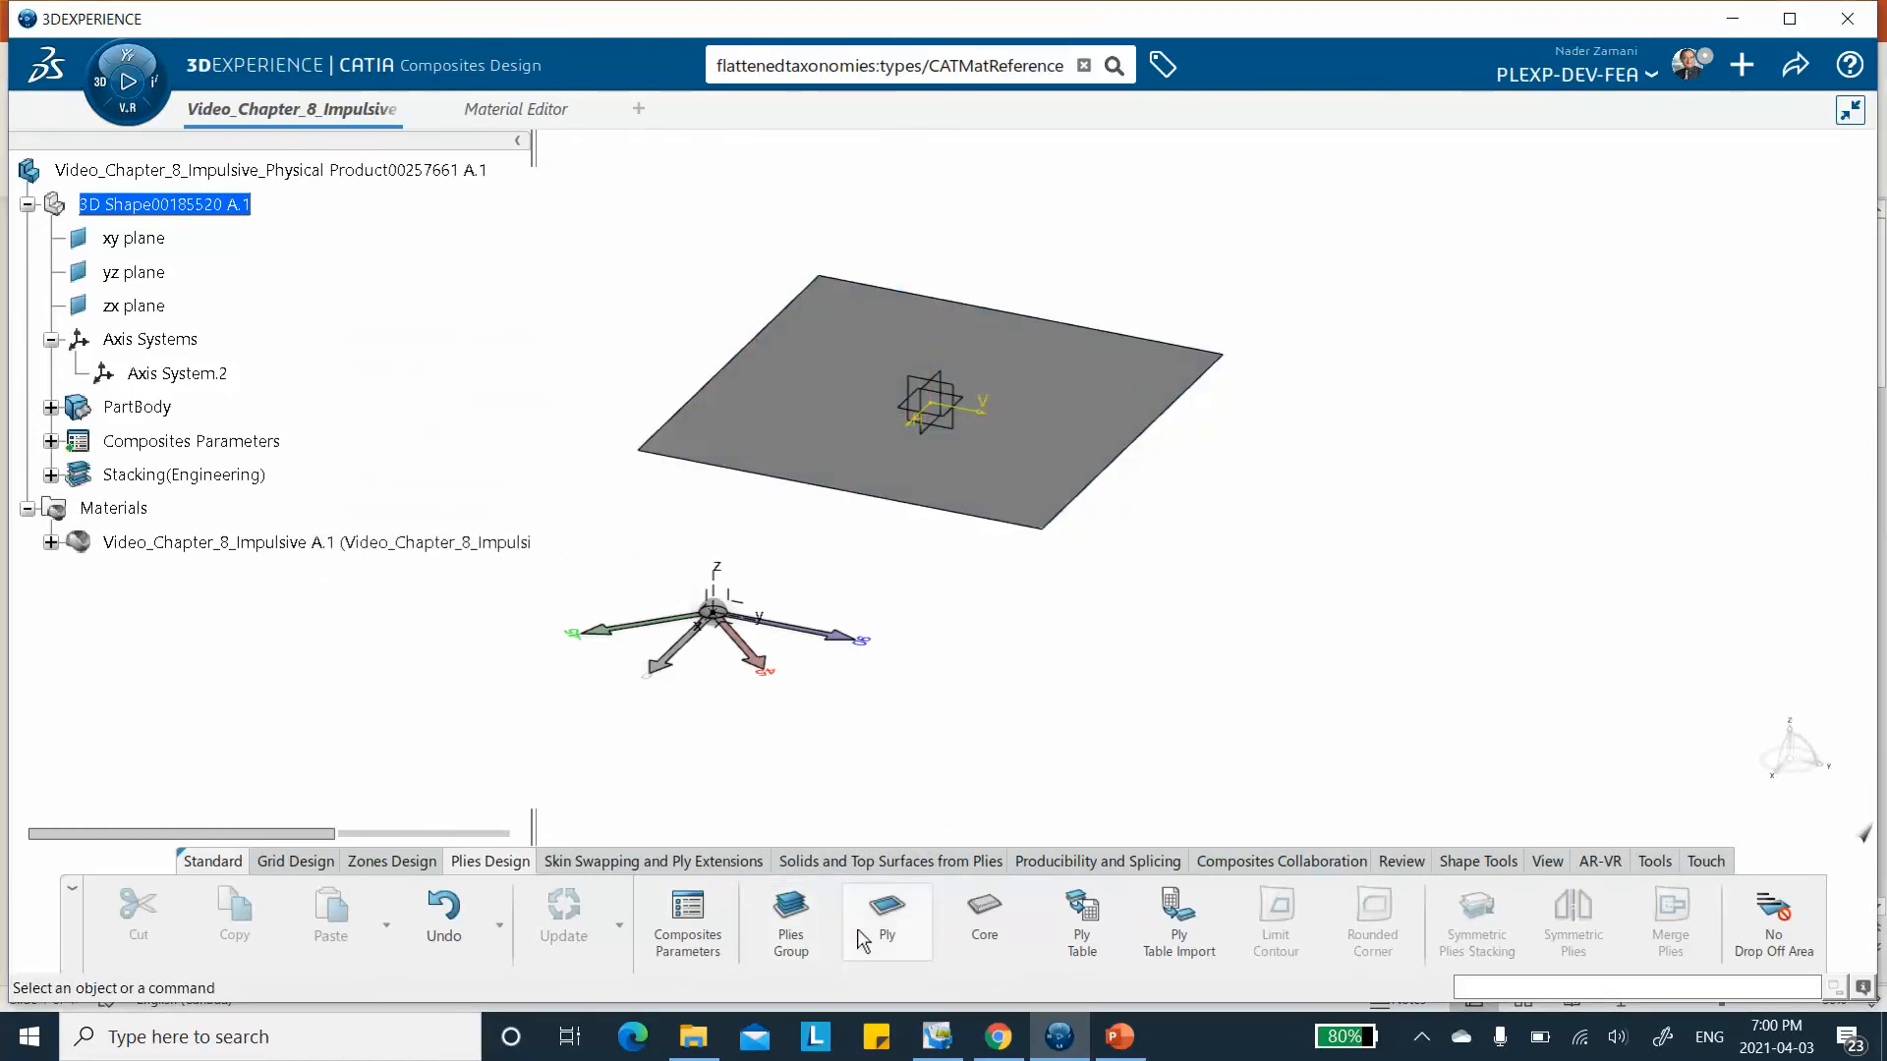
Create a ply in Plies Group.1 with Sketch.1 as contour, the Video_Chapter_8_Impulsive material, direction 0 and Rosette.1.
click(885, 922)
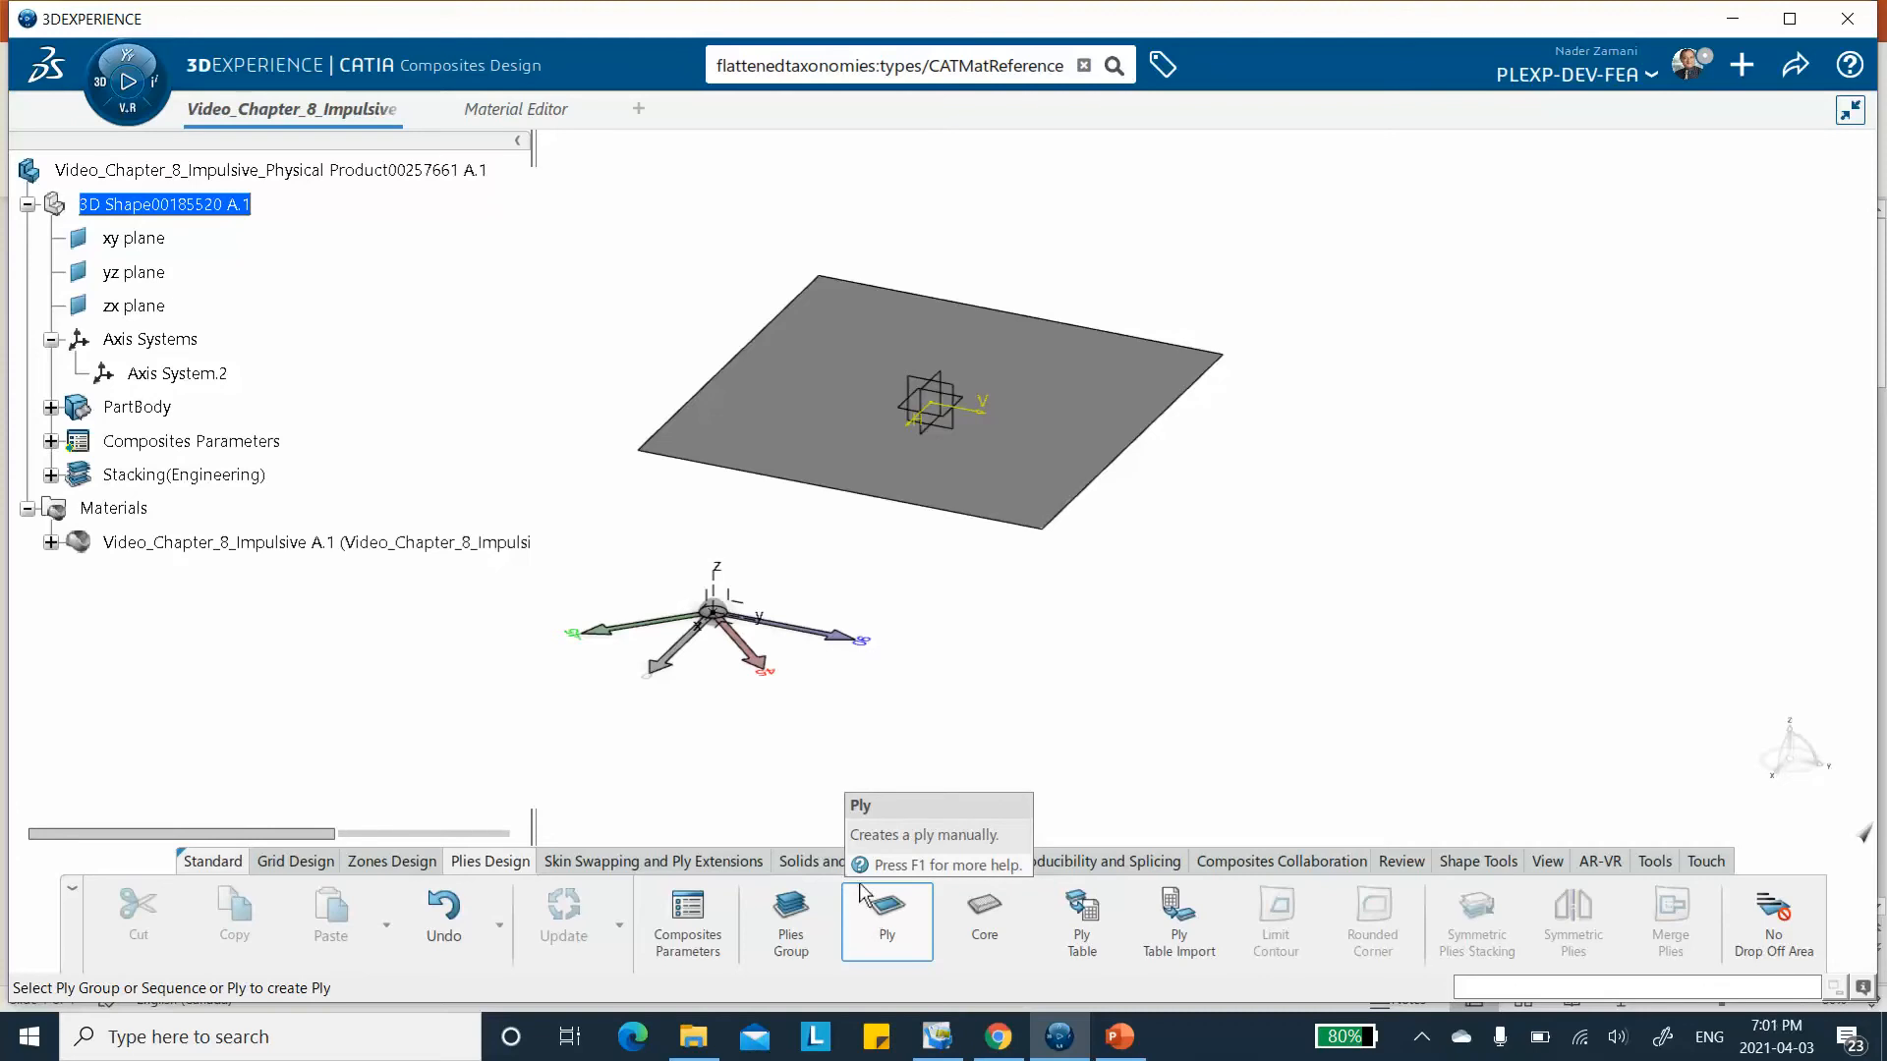
click(50, 475)
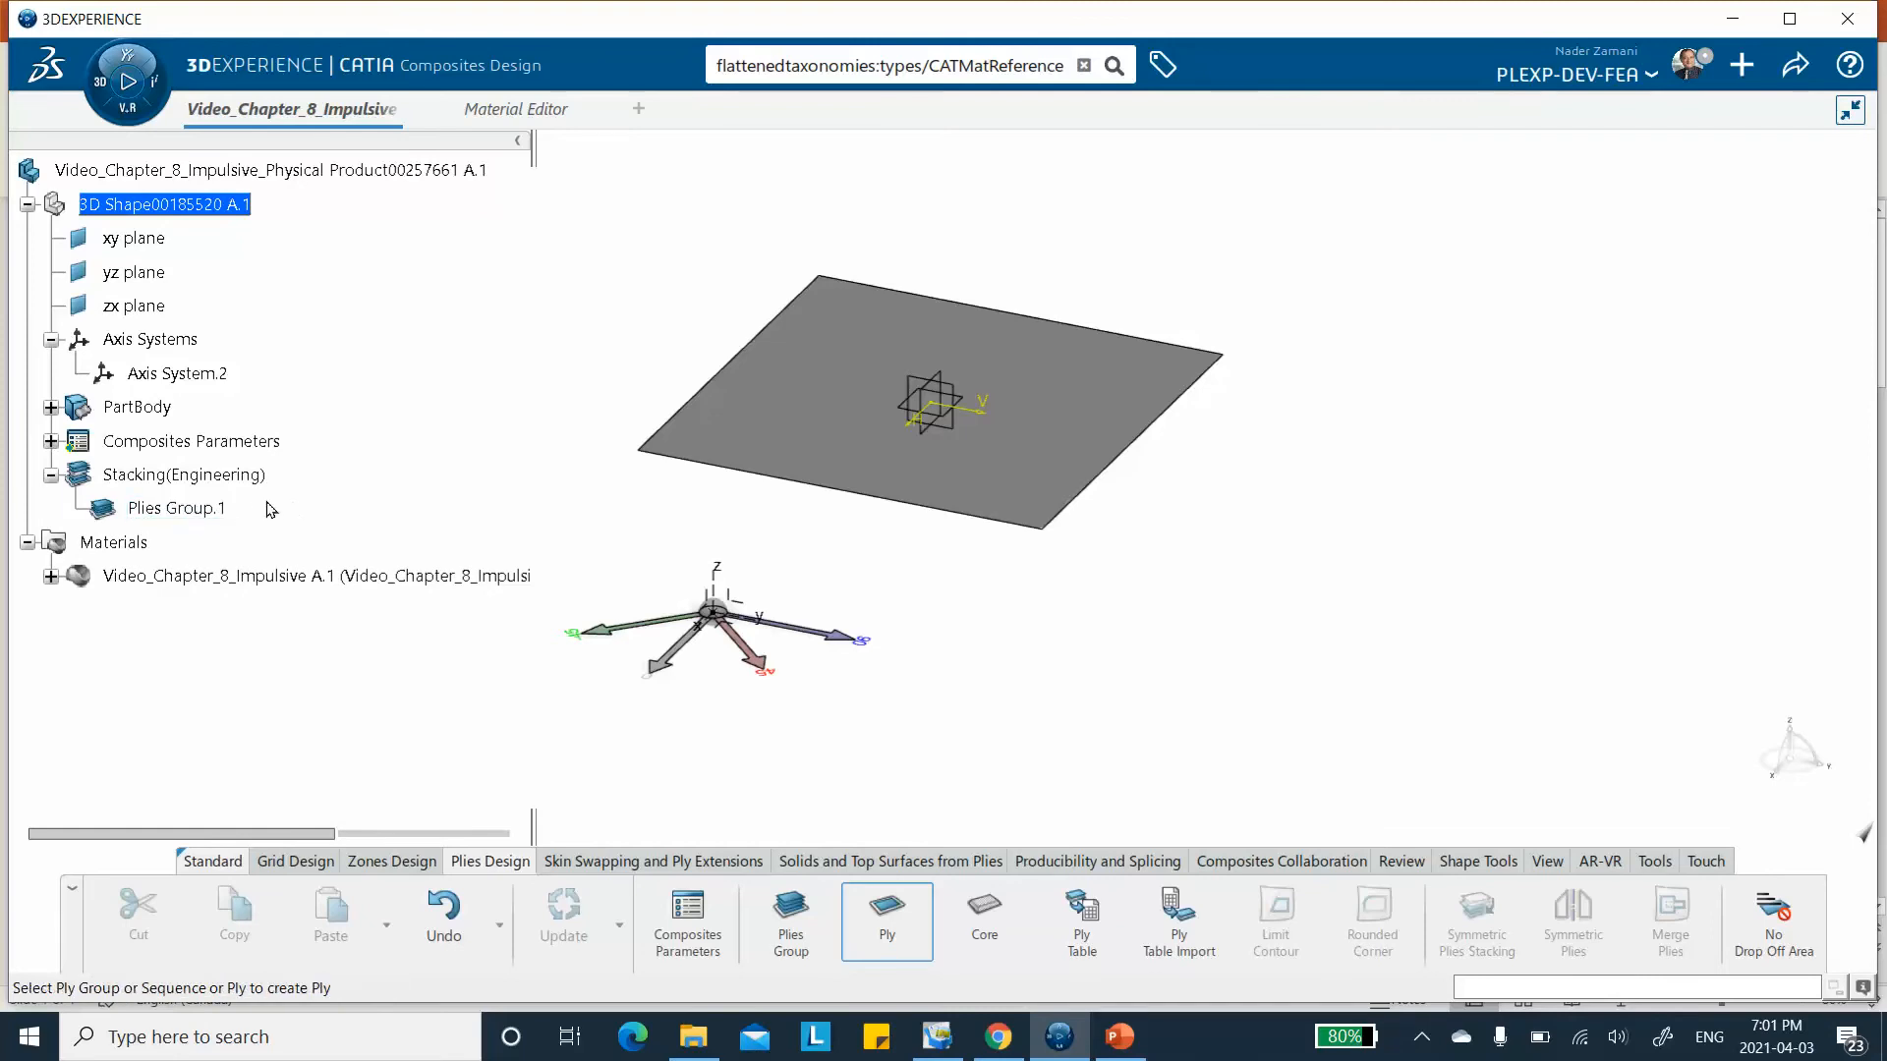
click(207, 513)
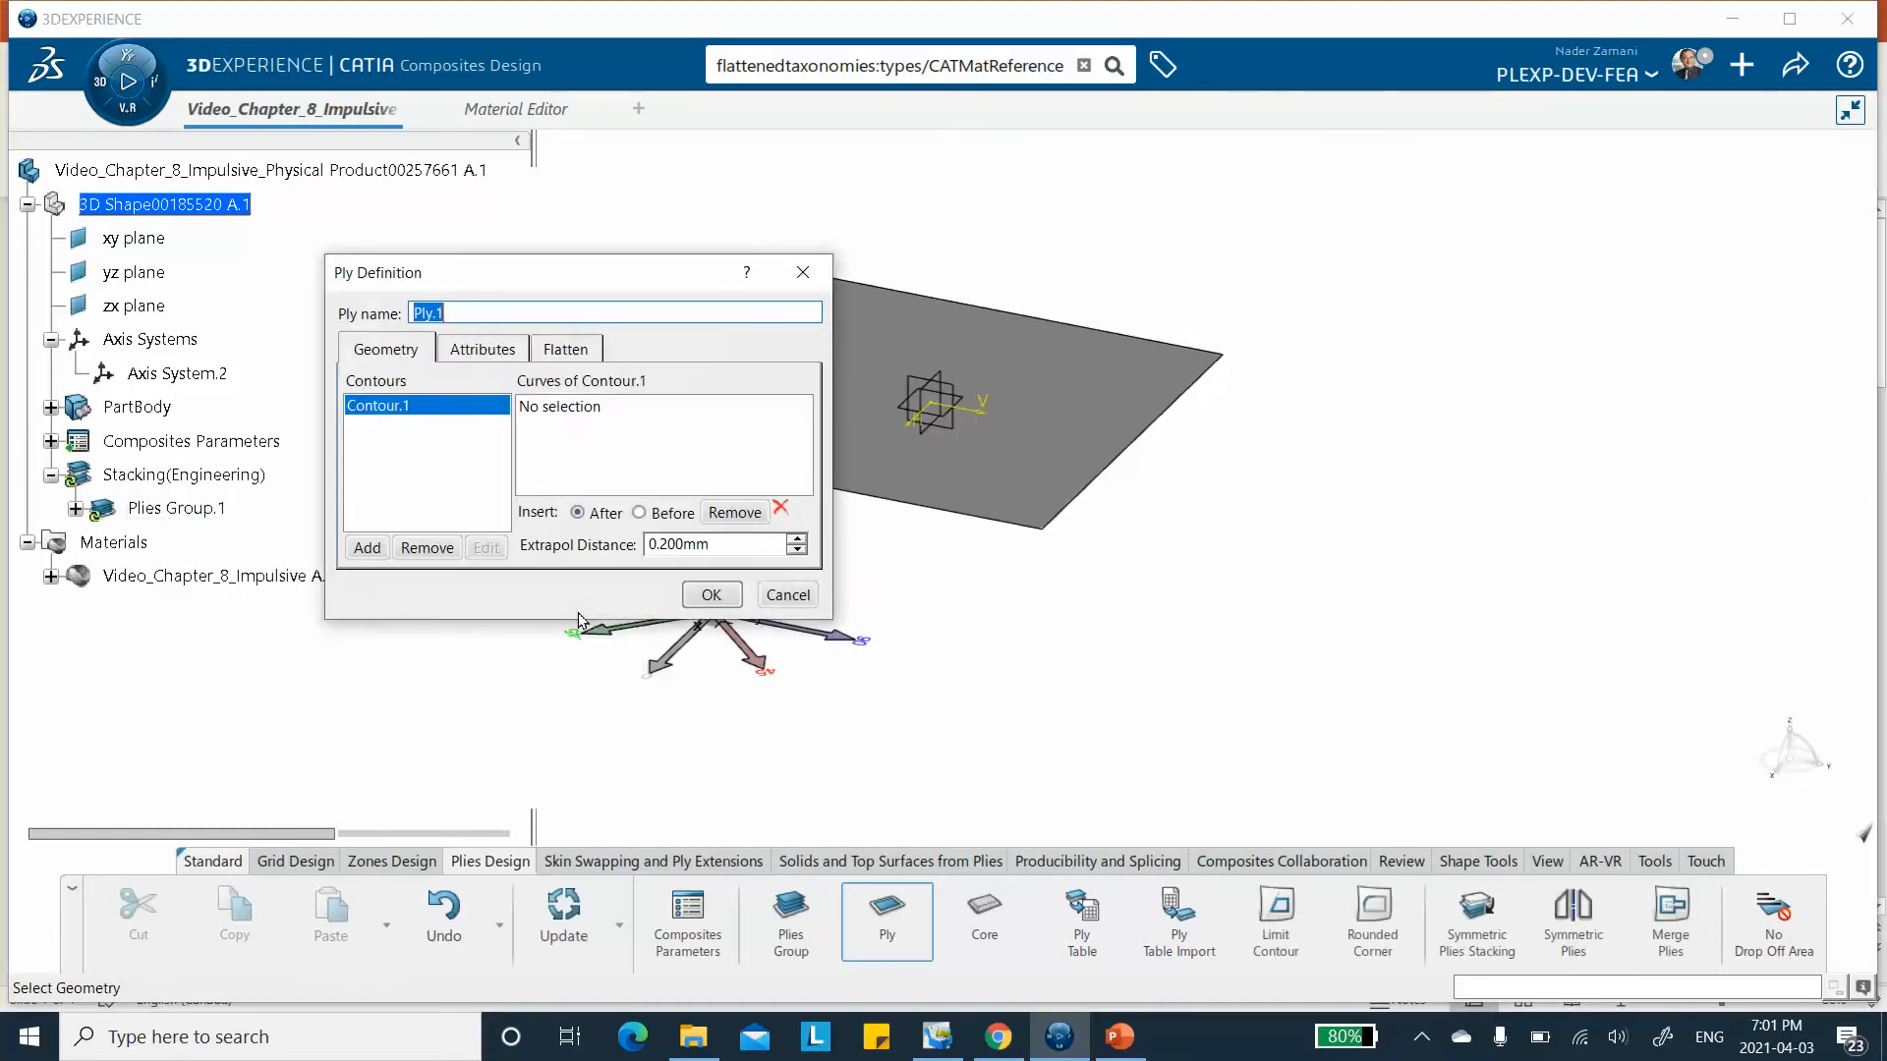
click(578, 407)
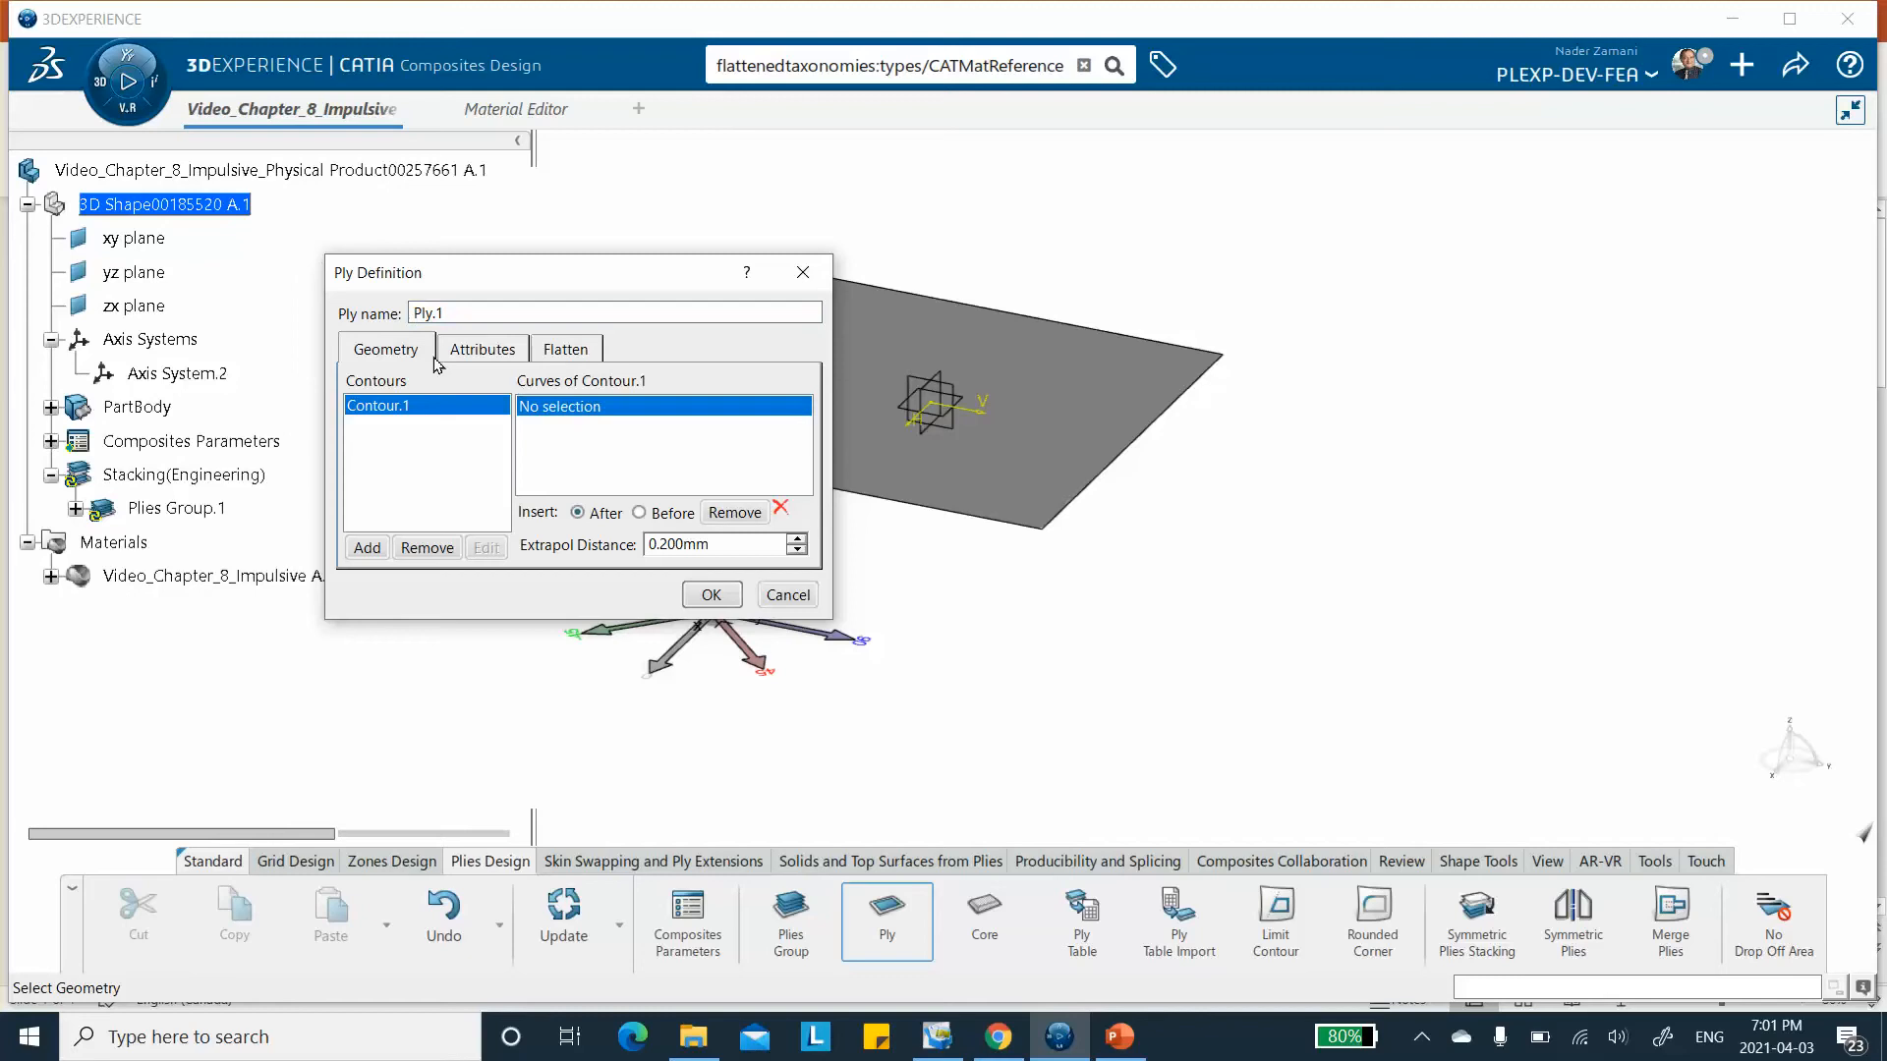
click(51, 409)
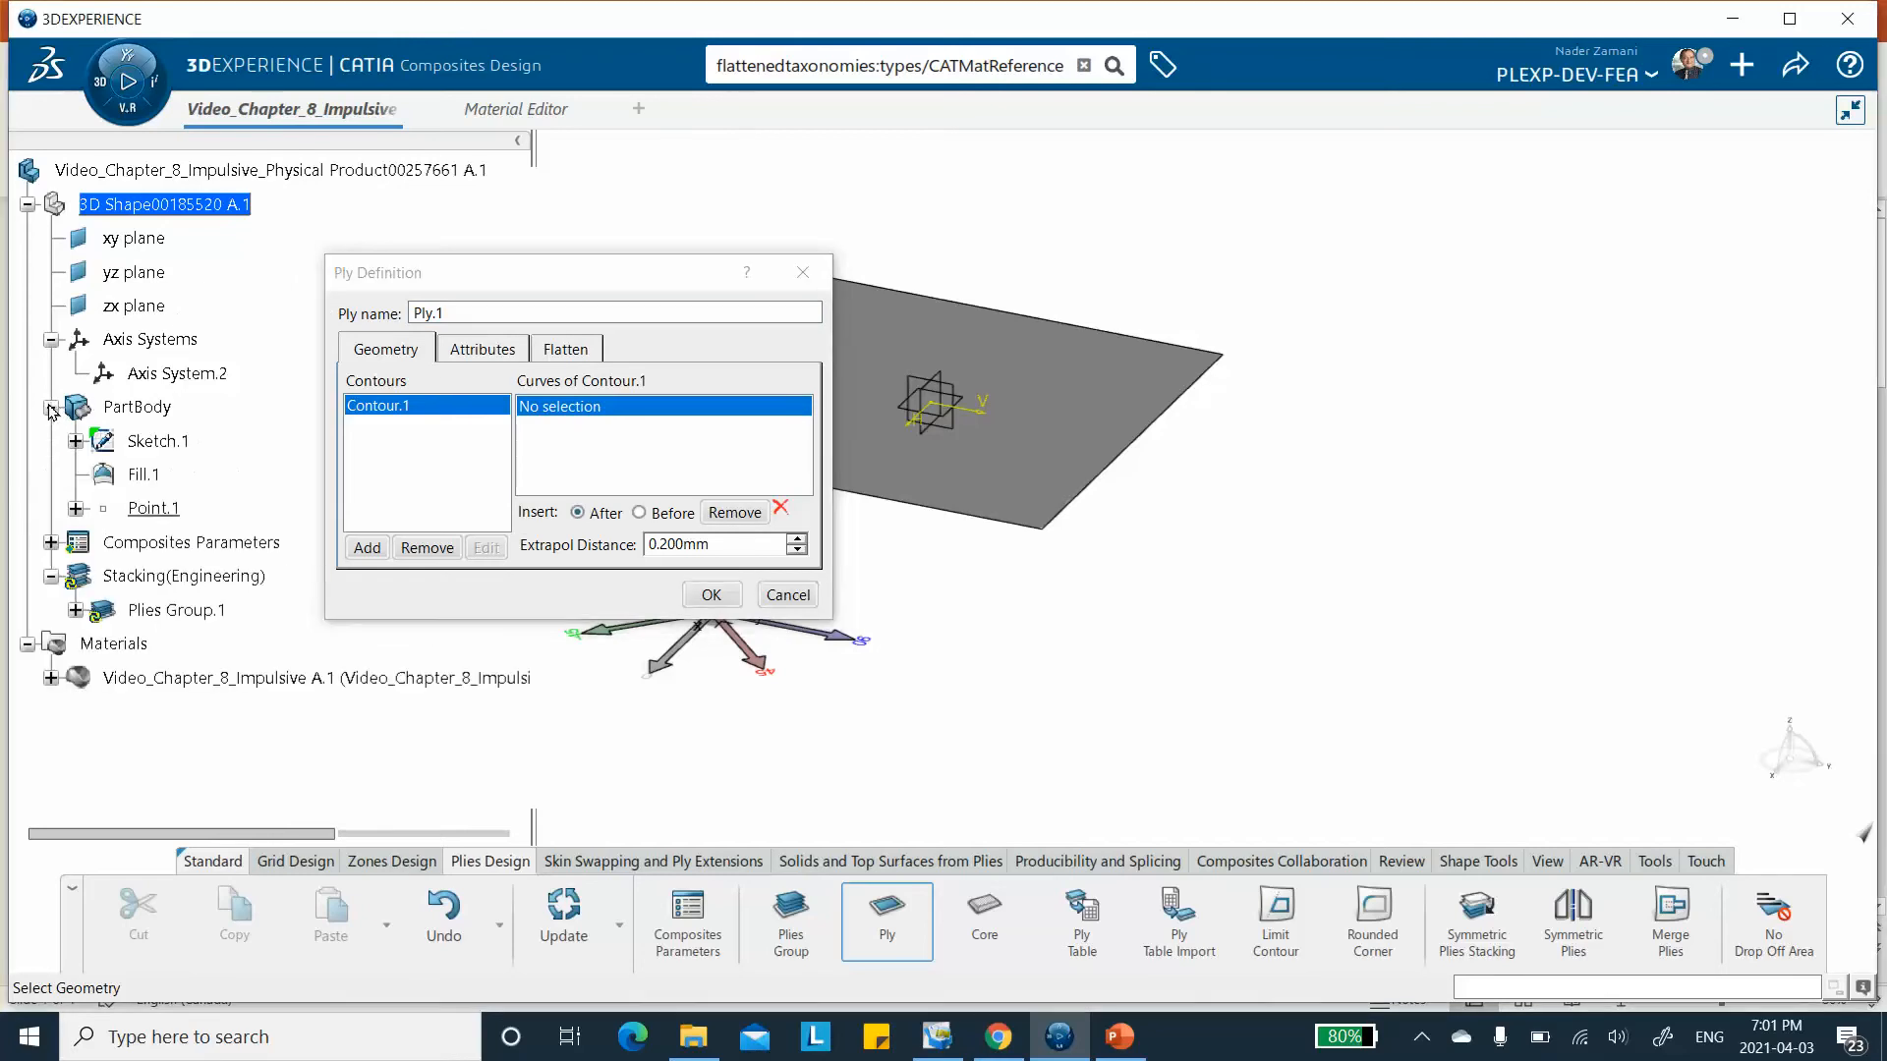
click(173, 444)
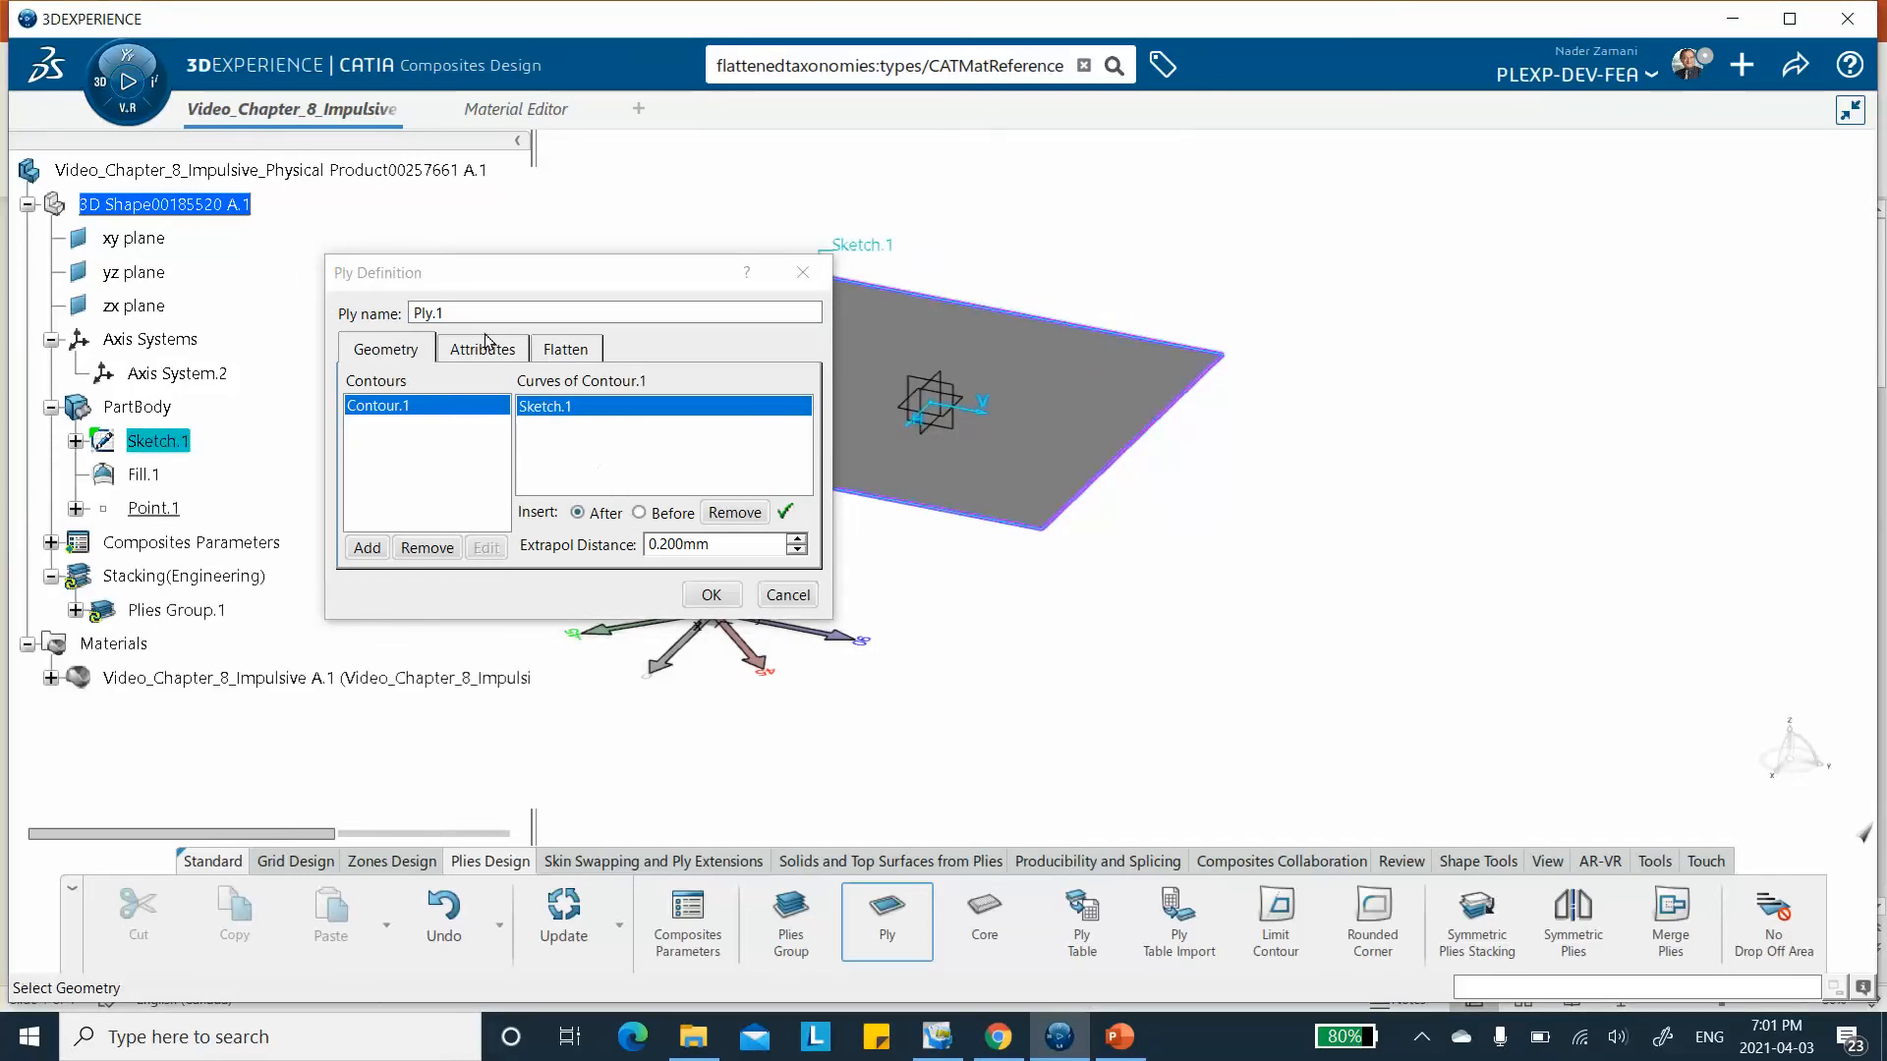
click(468, 356)
click(457, 412)
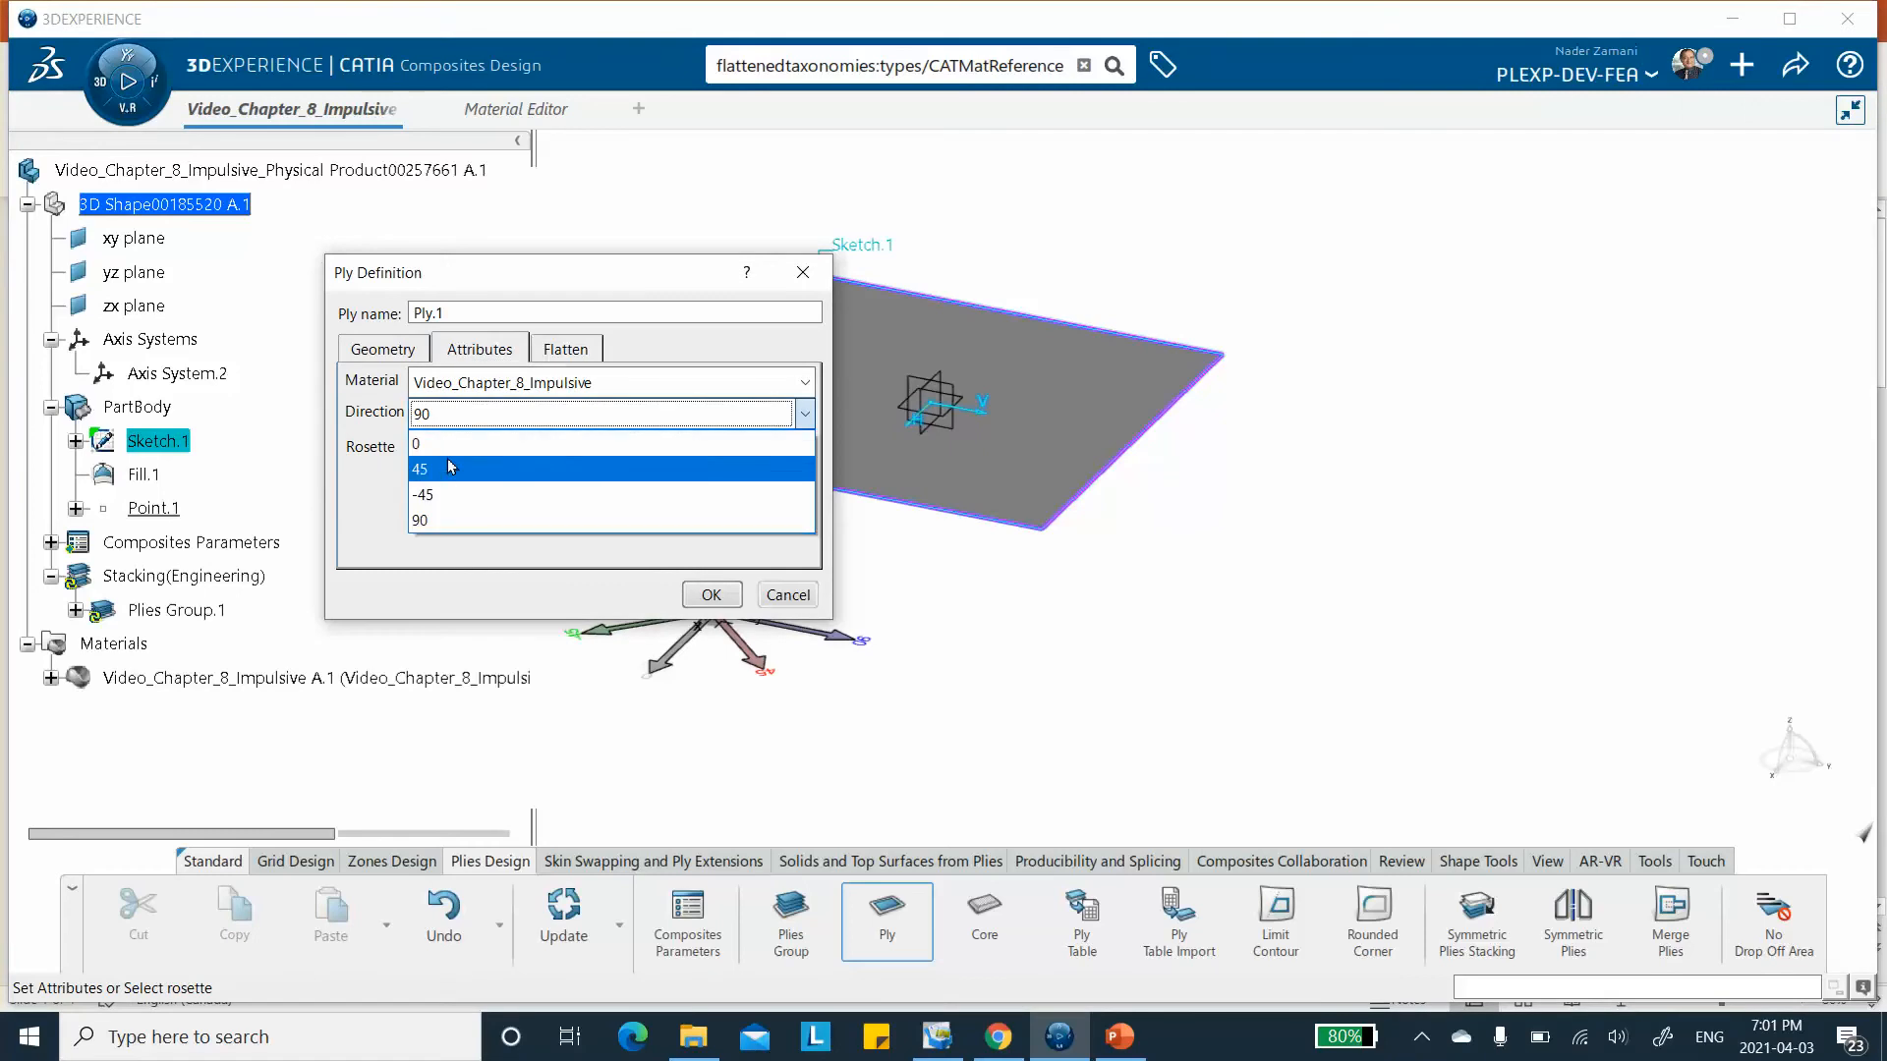
click(449, 448)
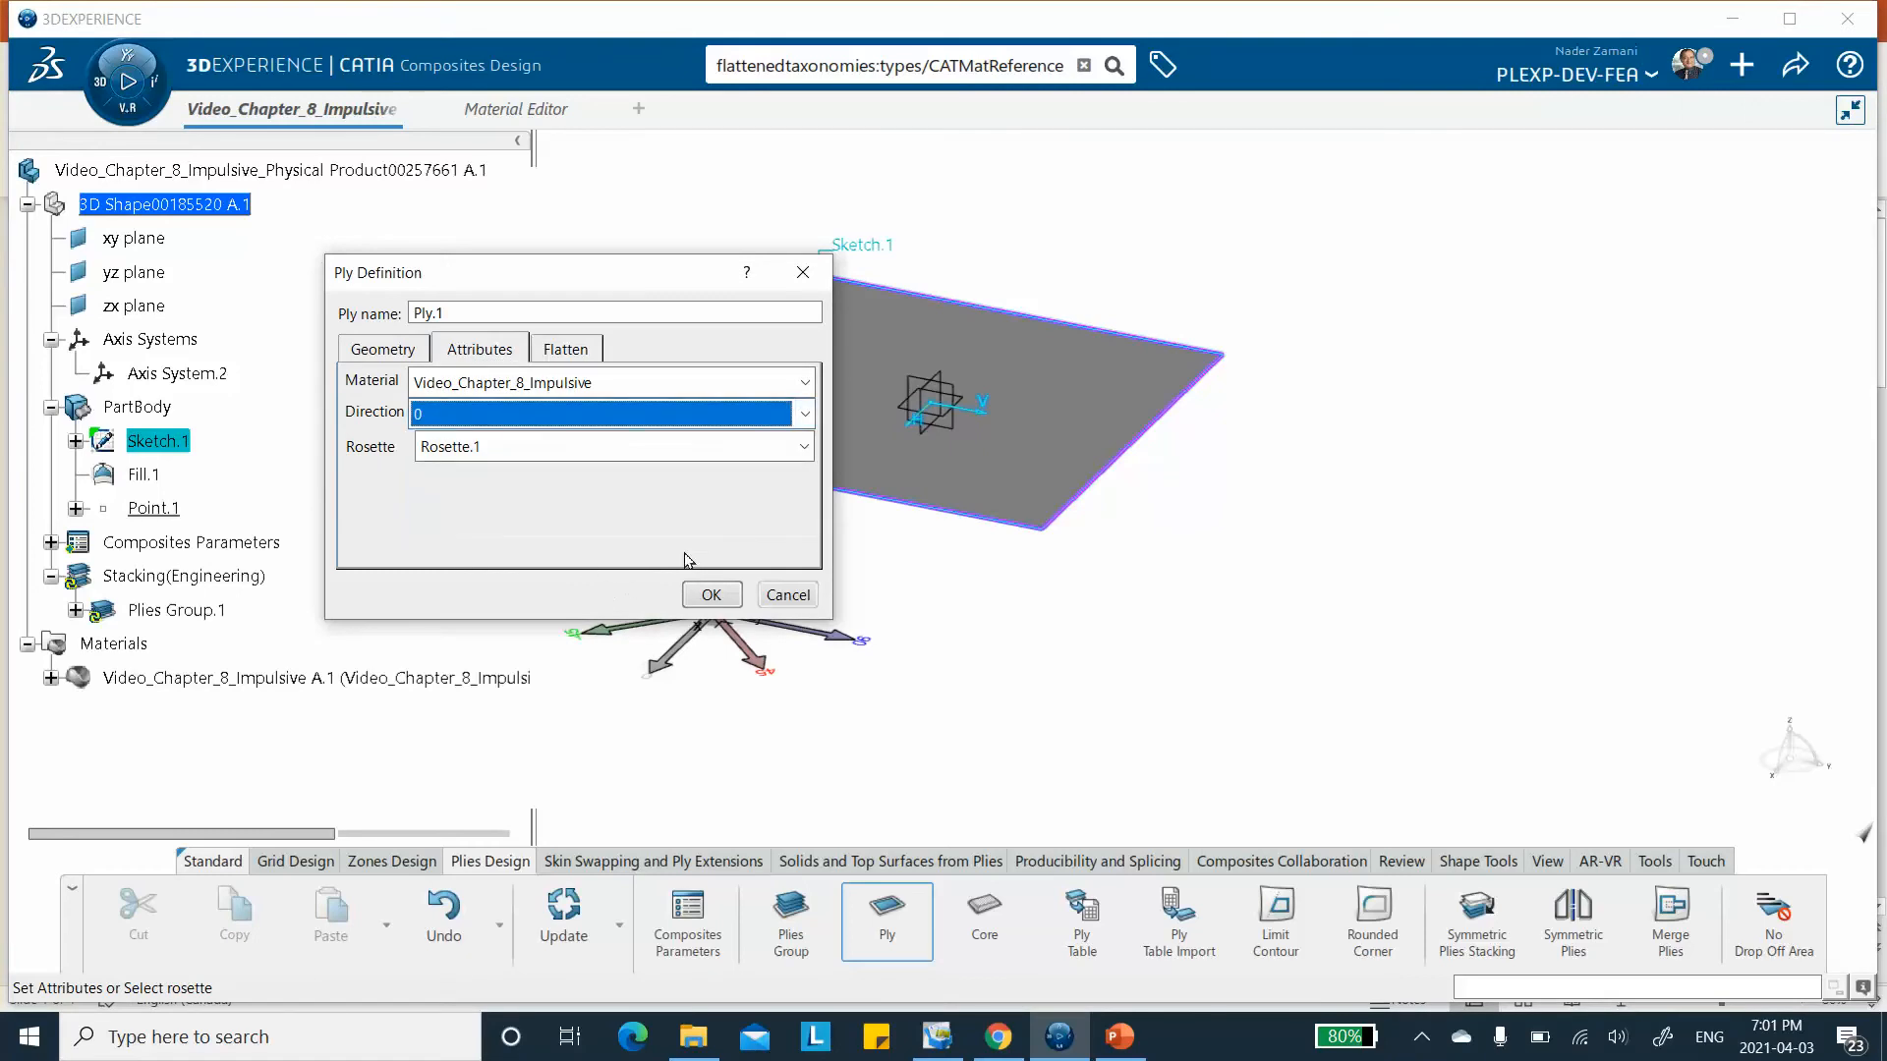
click(712, 596)
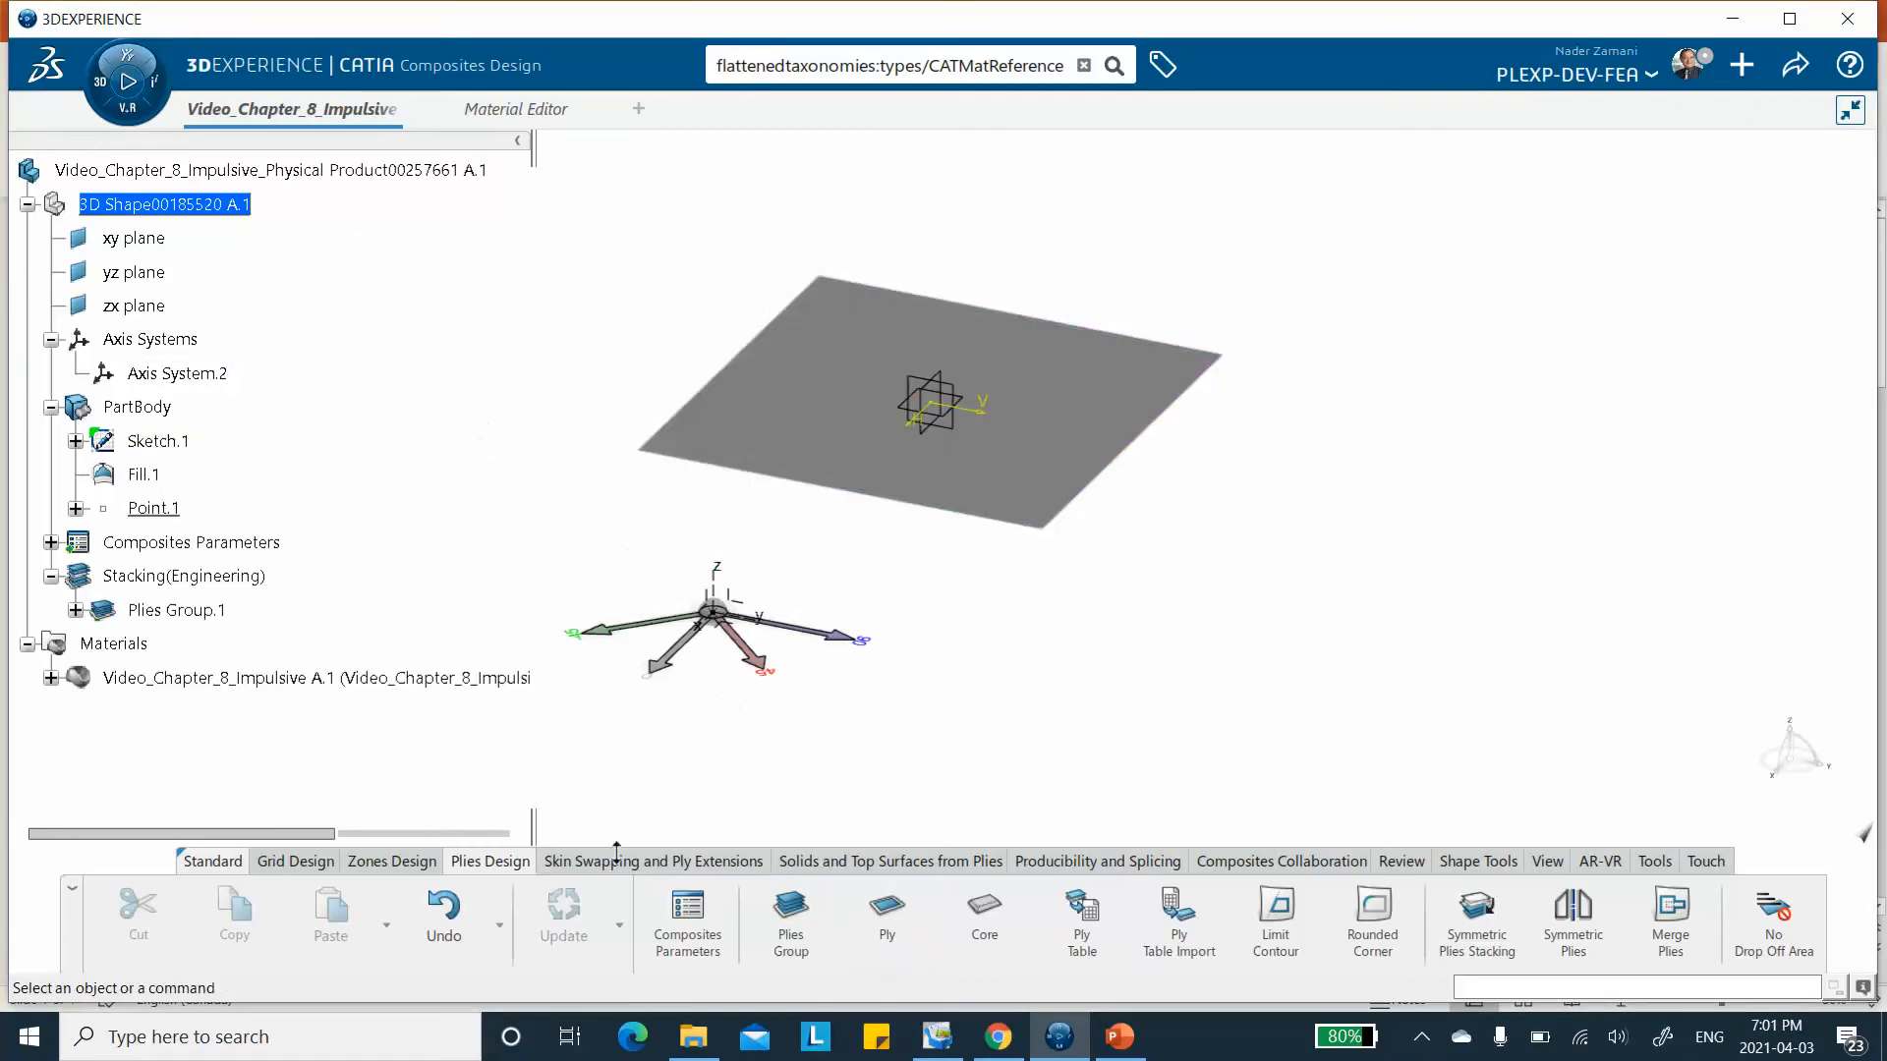
click(75, 610)
click(99, 646)
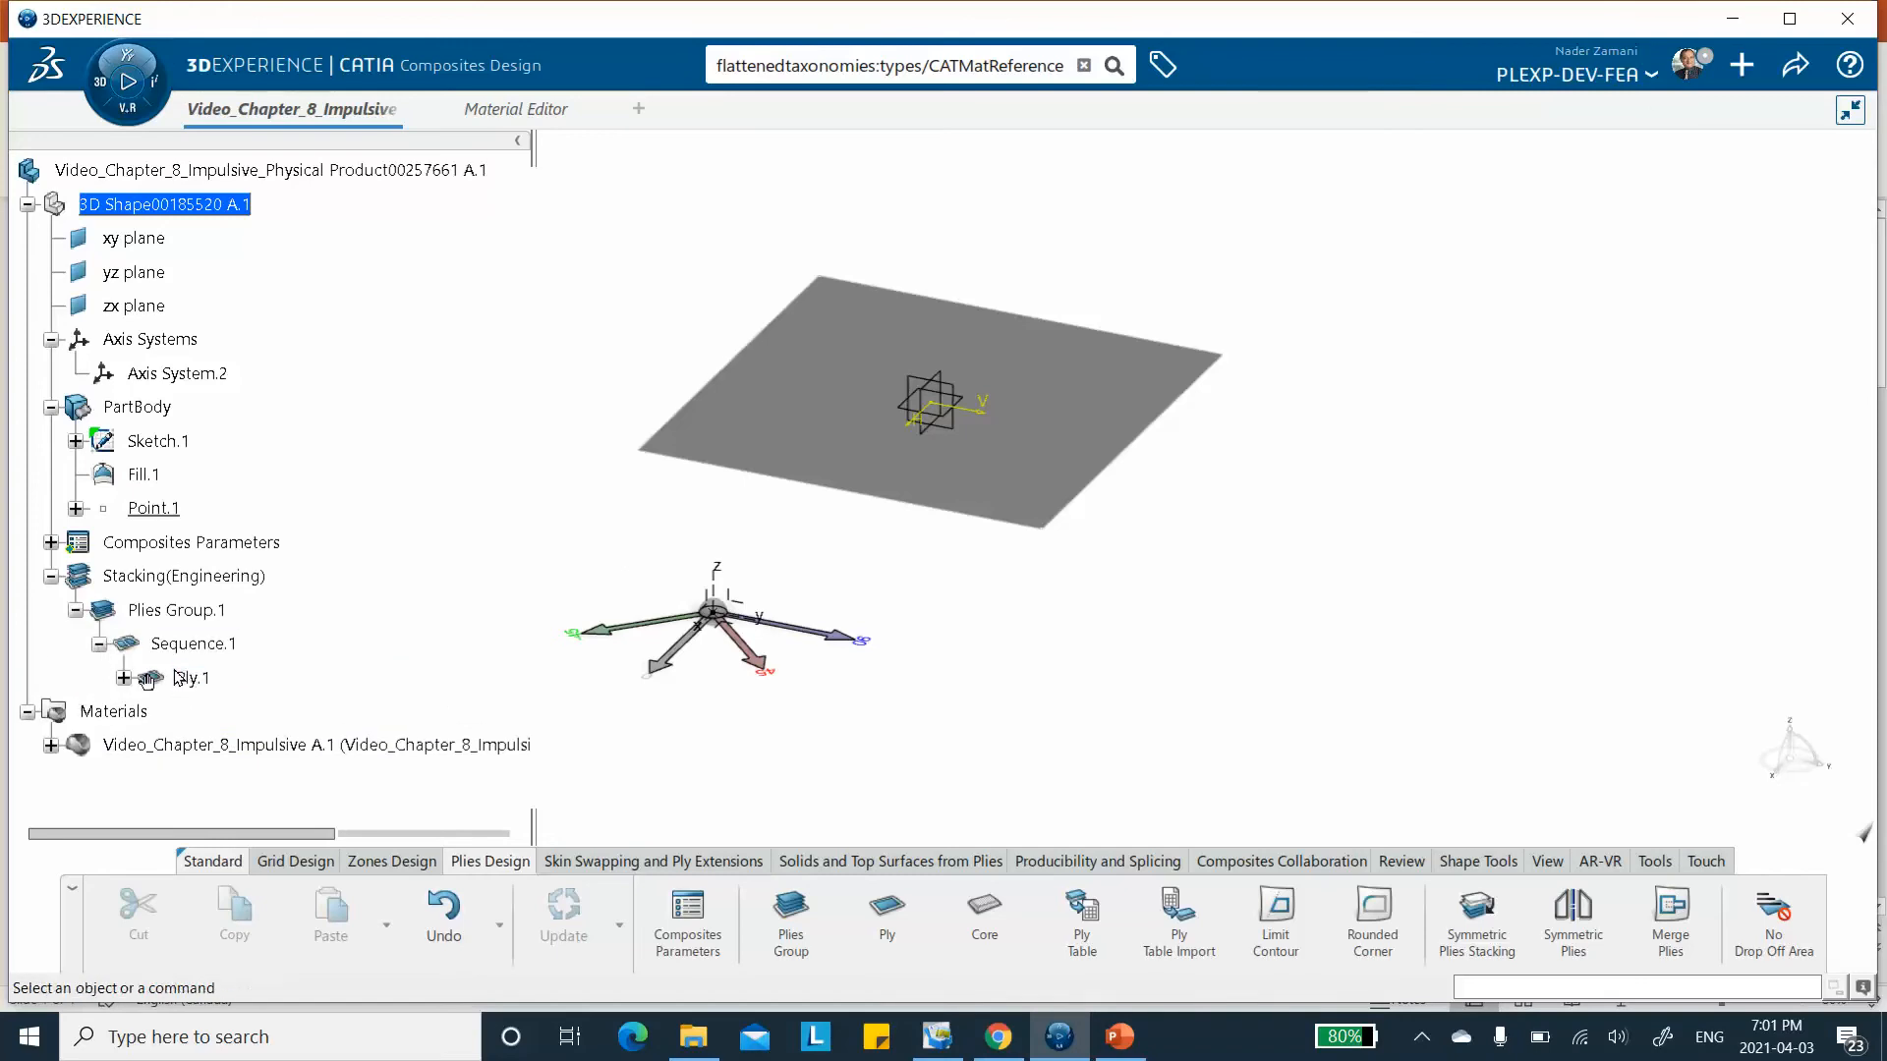
Create a second ply in Plies Group.1 with Sketch.1 as contour, the Video_Chapter_8_Impulsive material and direction 90.
click(863, 935)
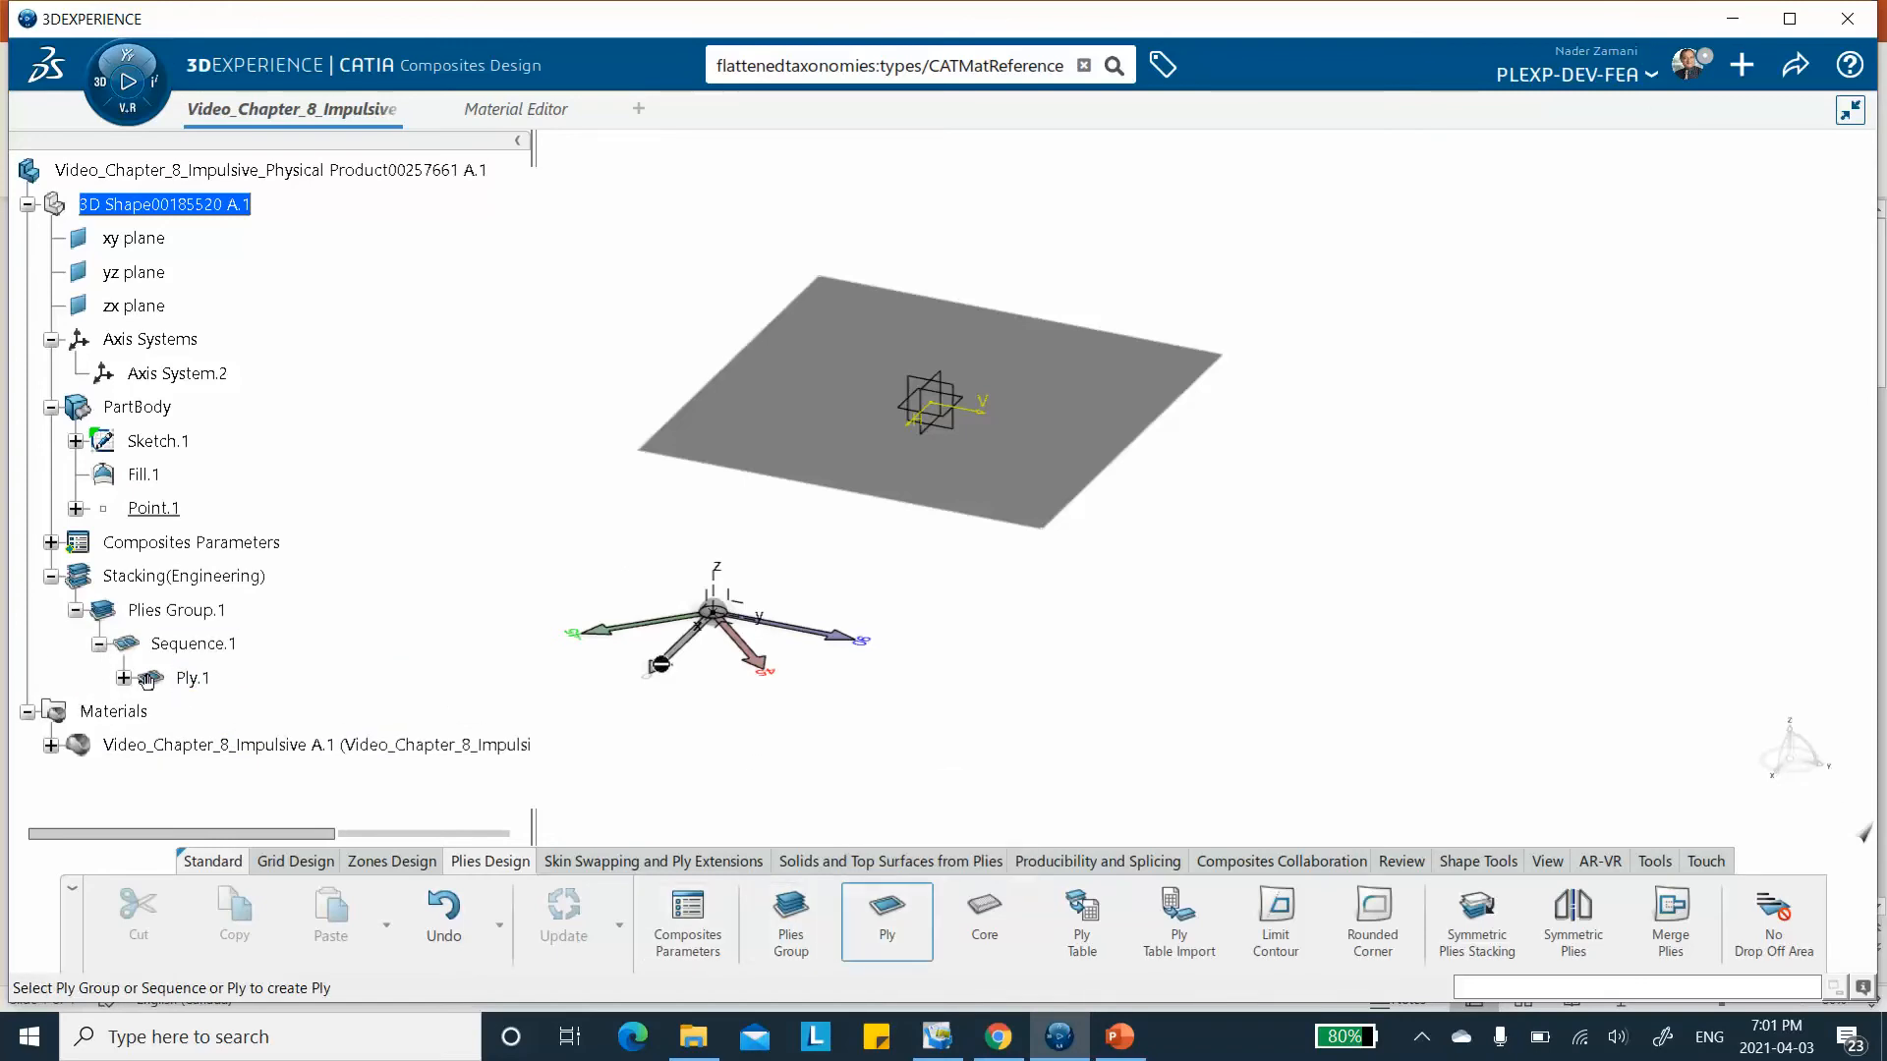
click(209, 613)
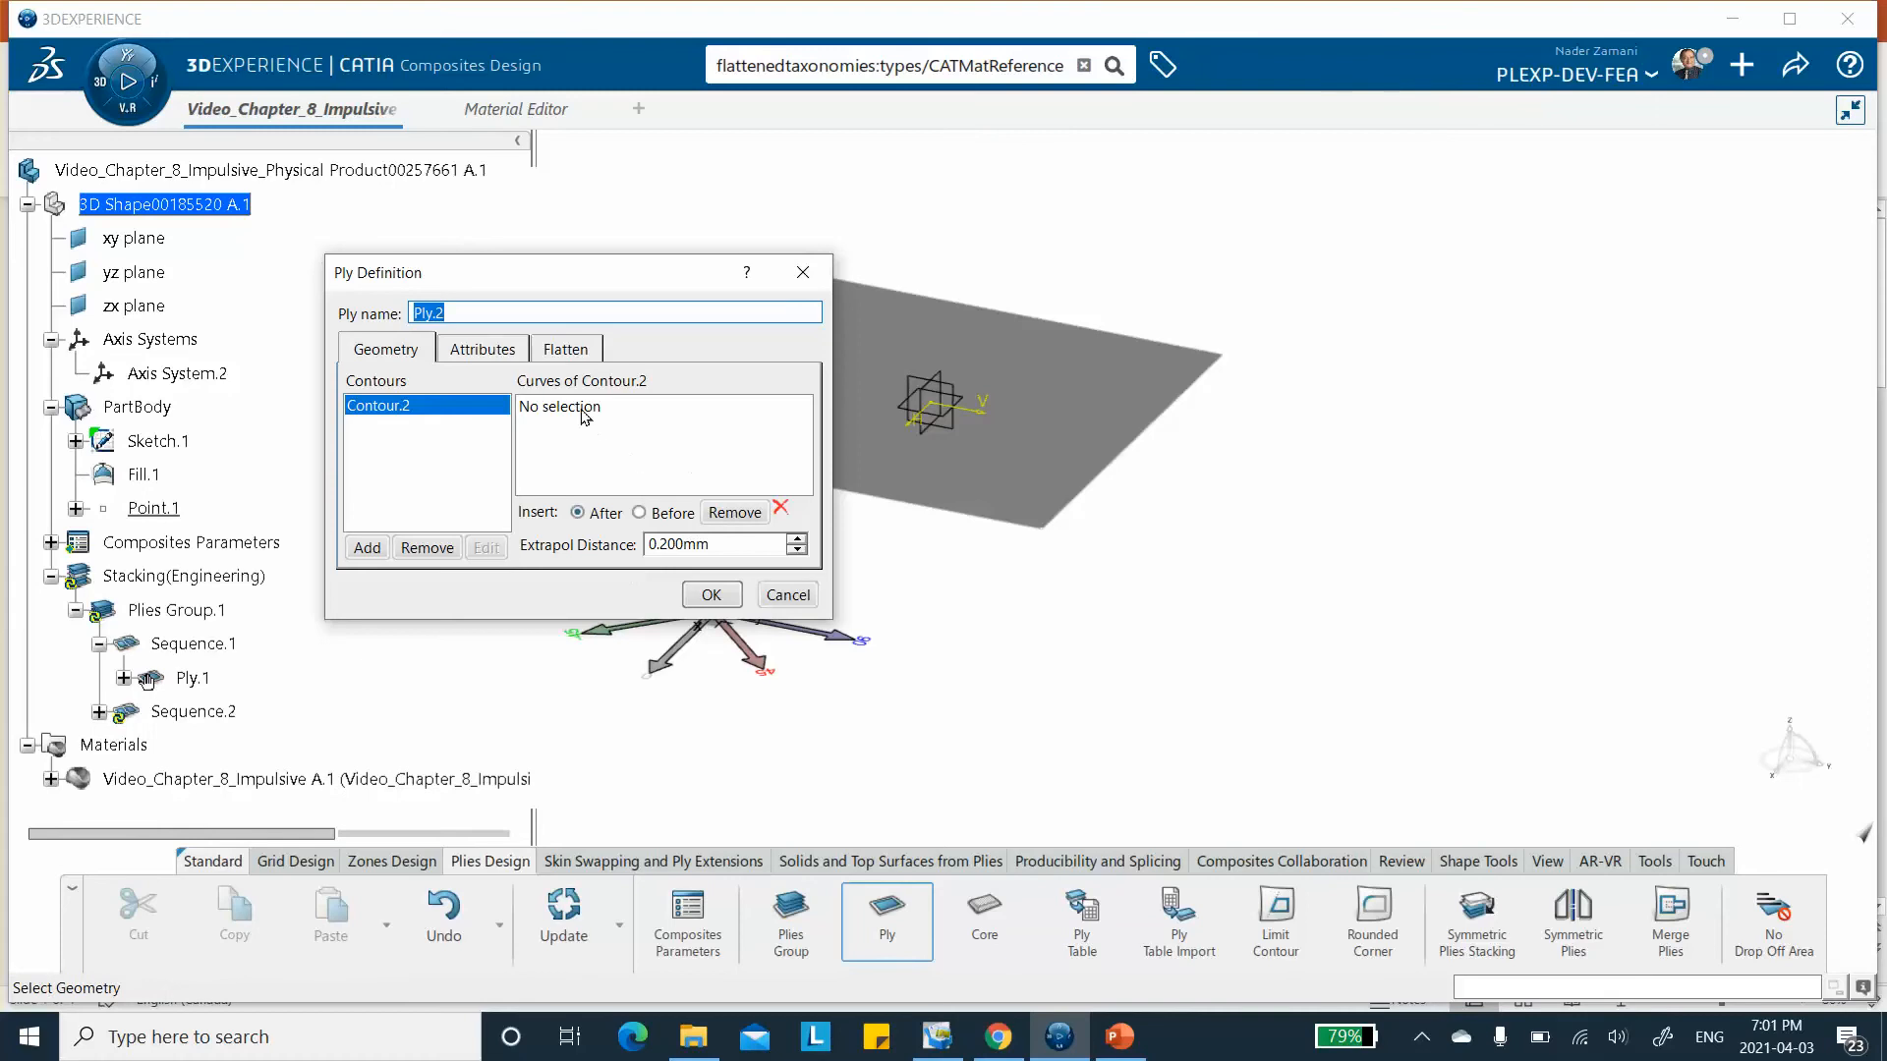
click(586, 408)
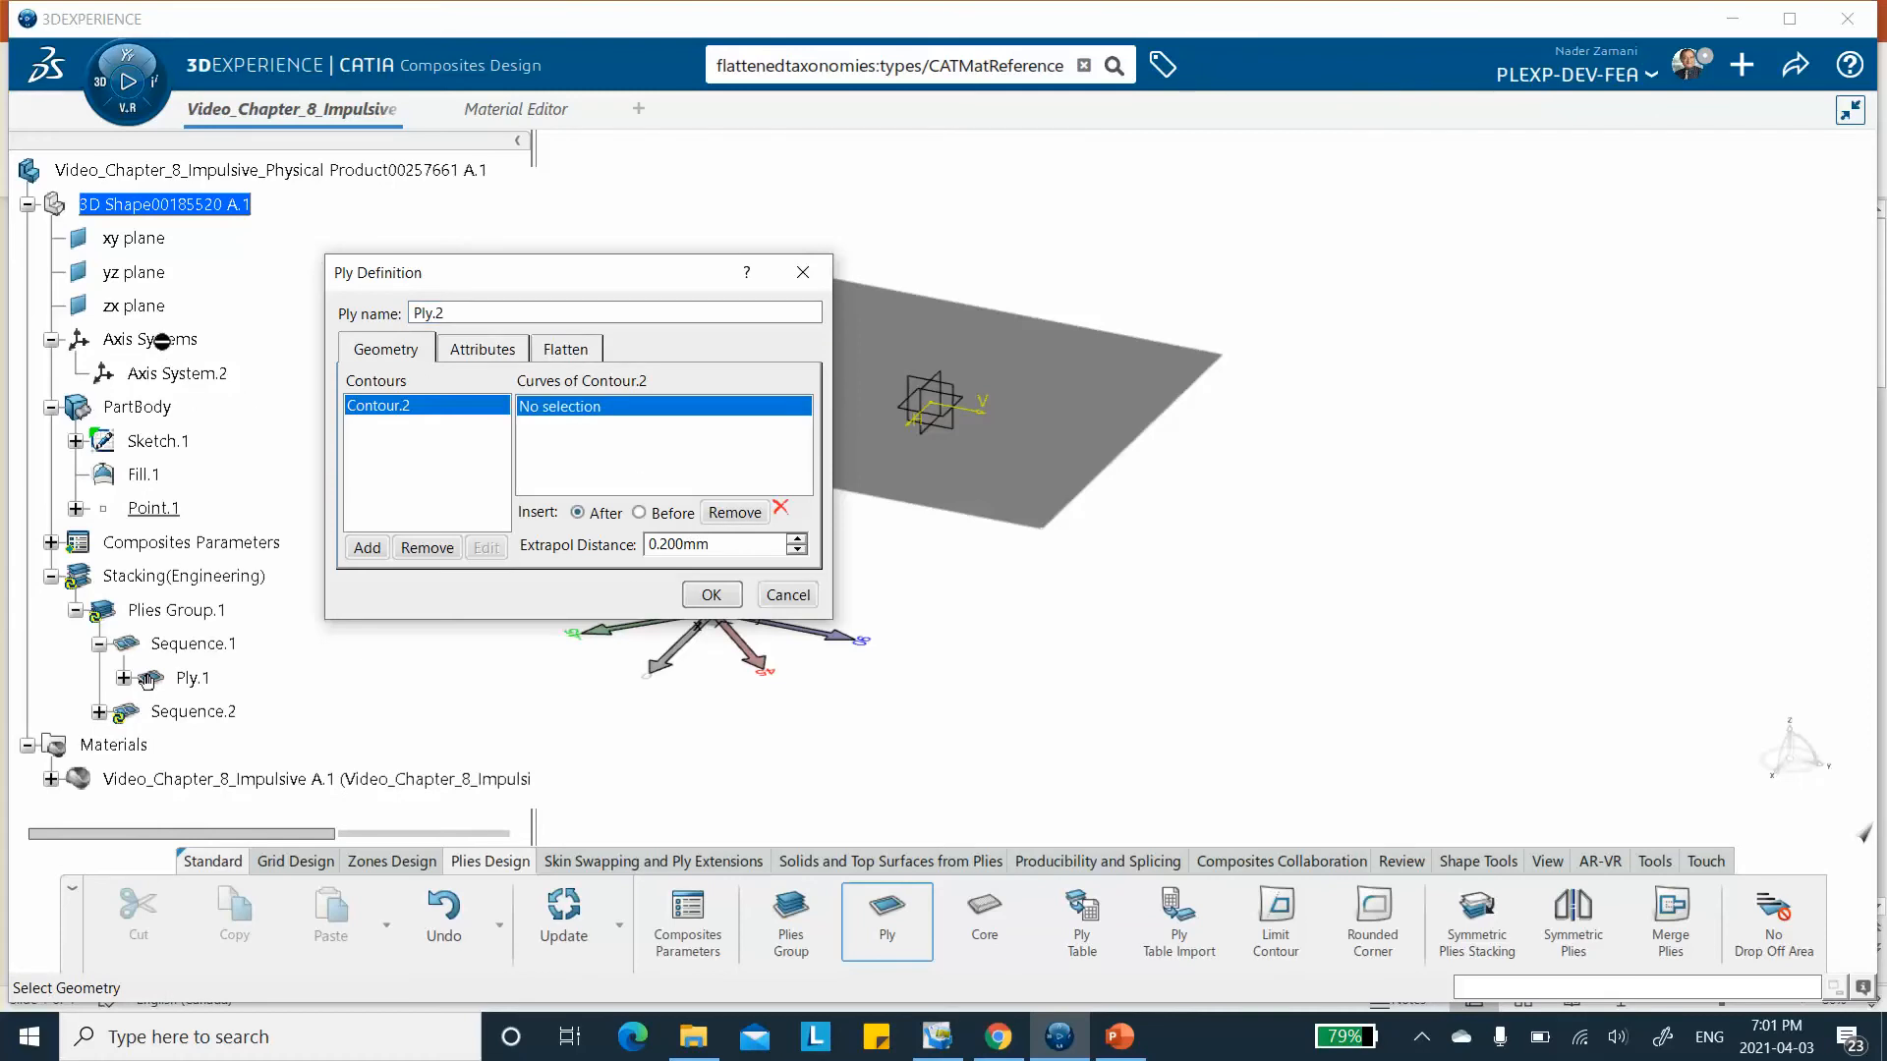
click(155, 440)
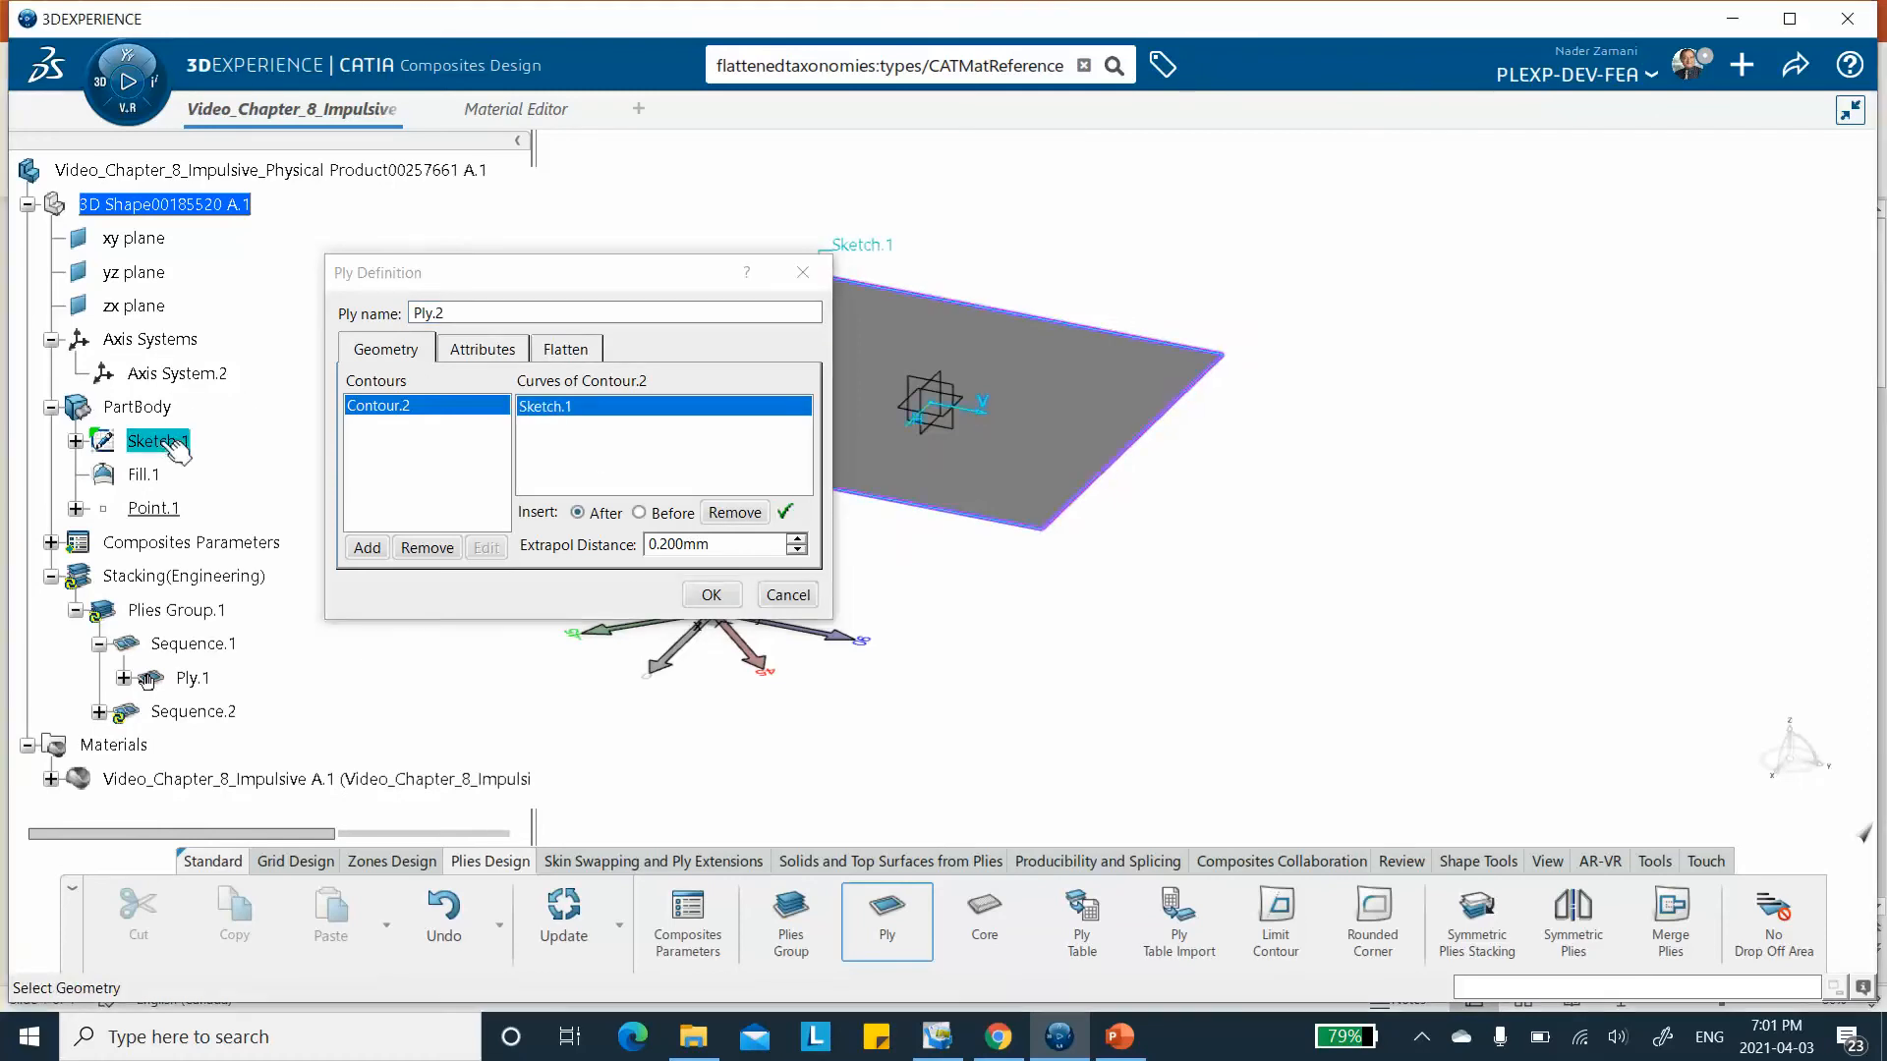
click(477, 351)
click(472, 414)
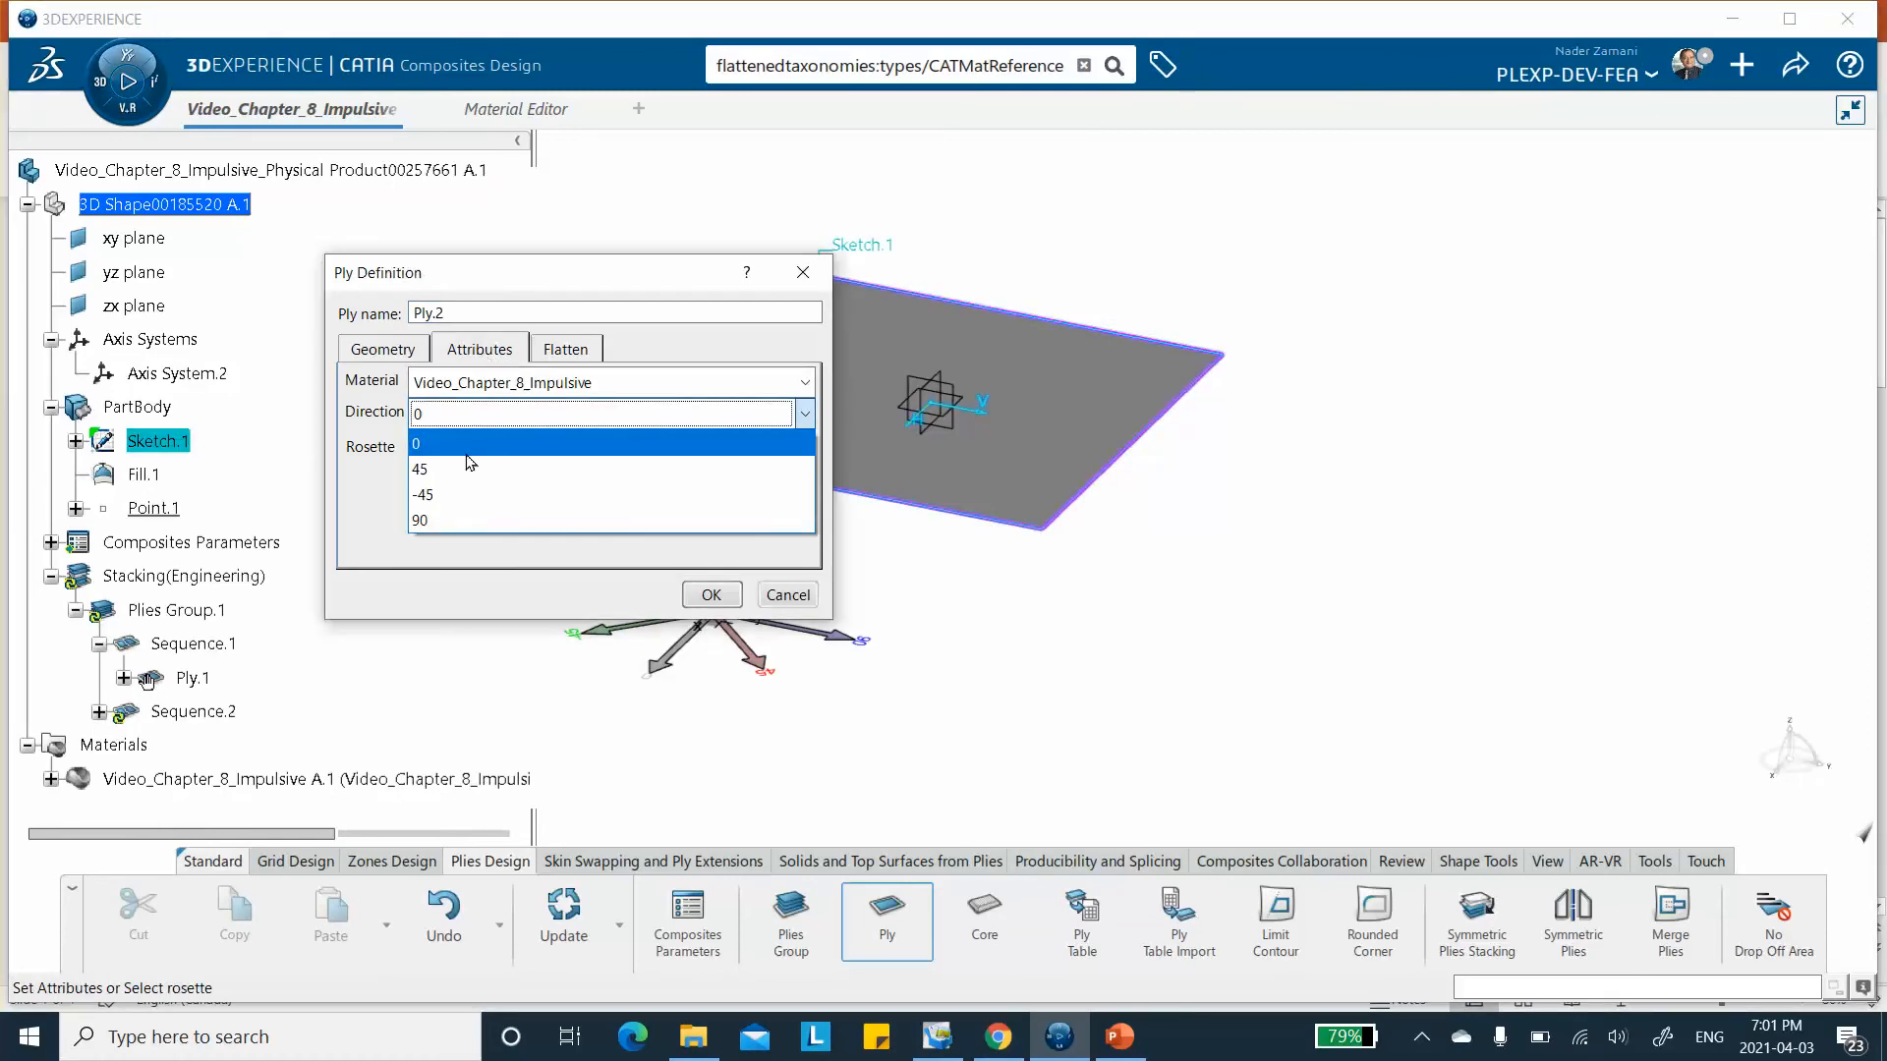
click(458, 521)
click(709, 596)
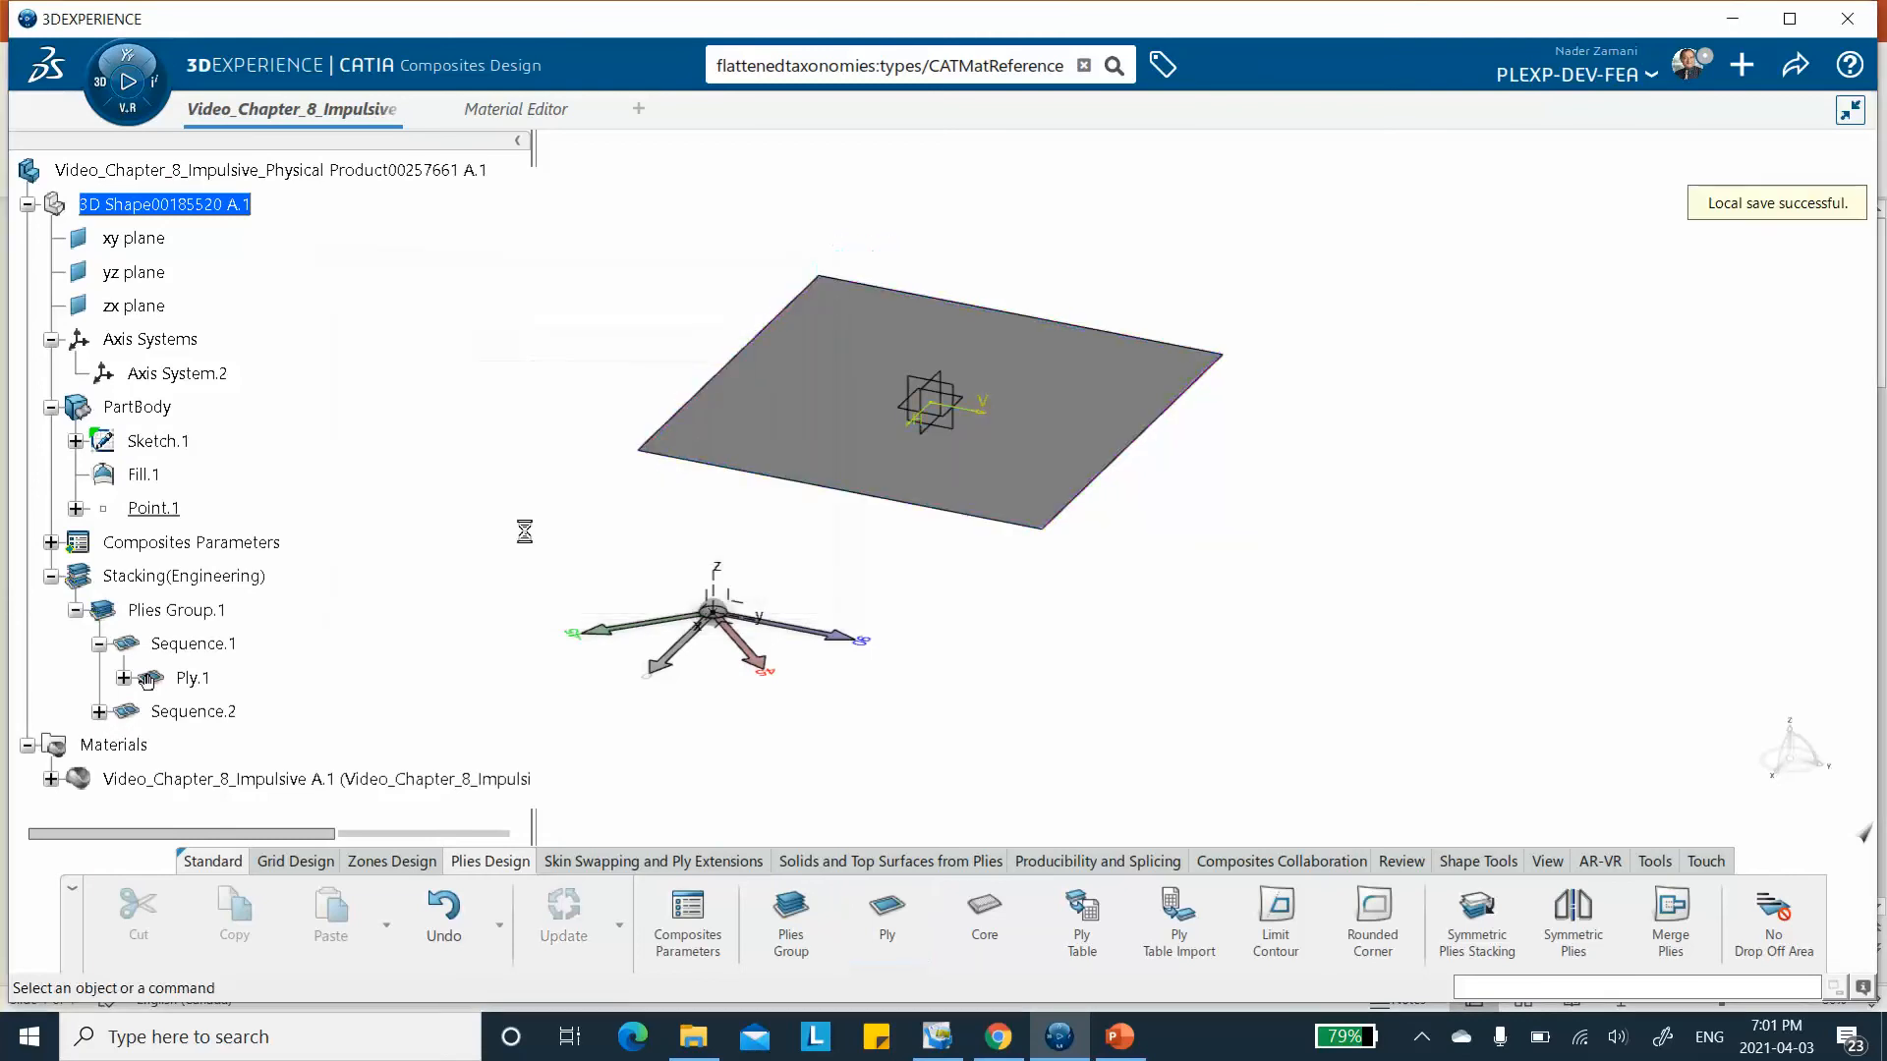
Save the model with its two-ply stacking.
scroll(467, 575, down, 5)
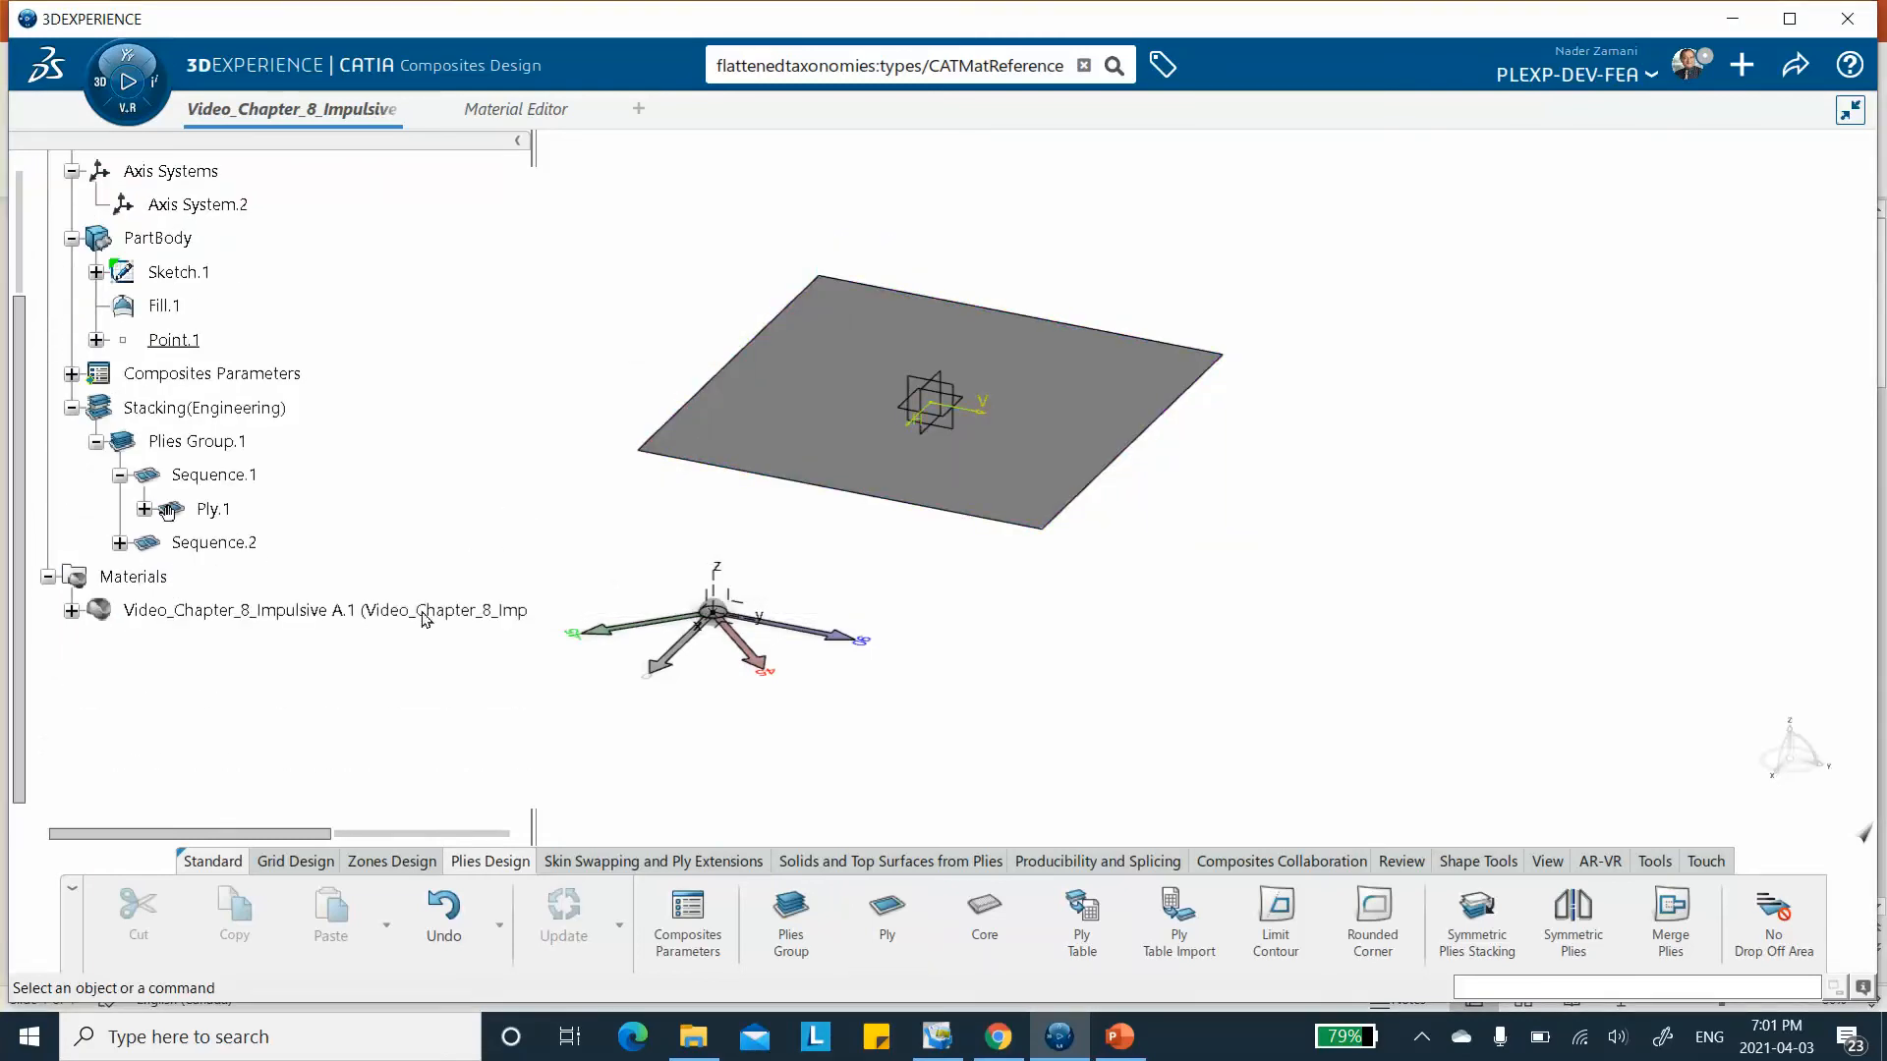
click(1795, 65)
click(1663, 109)
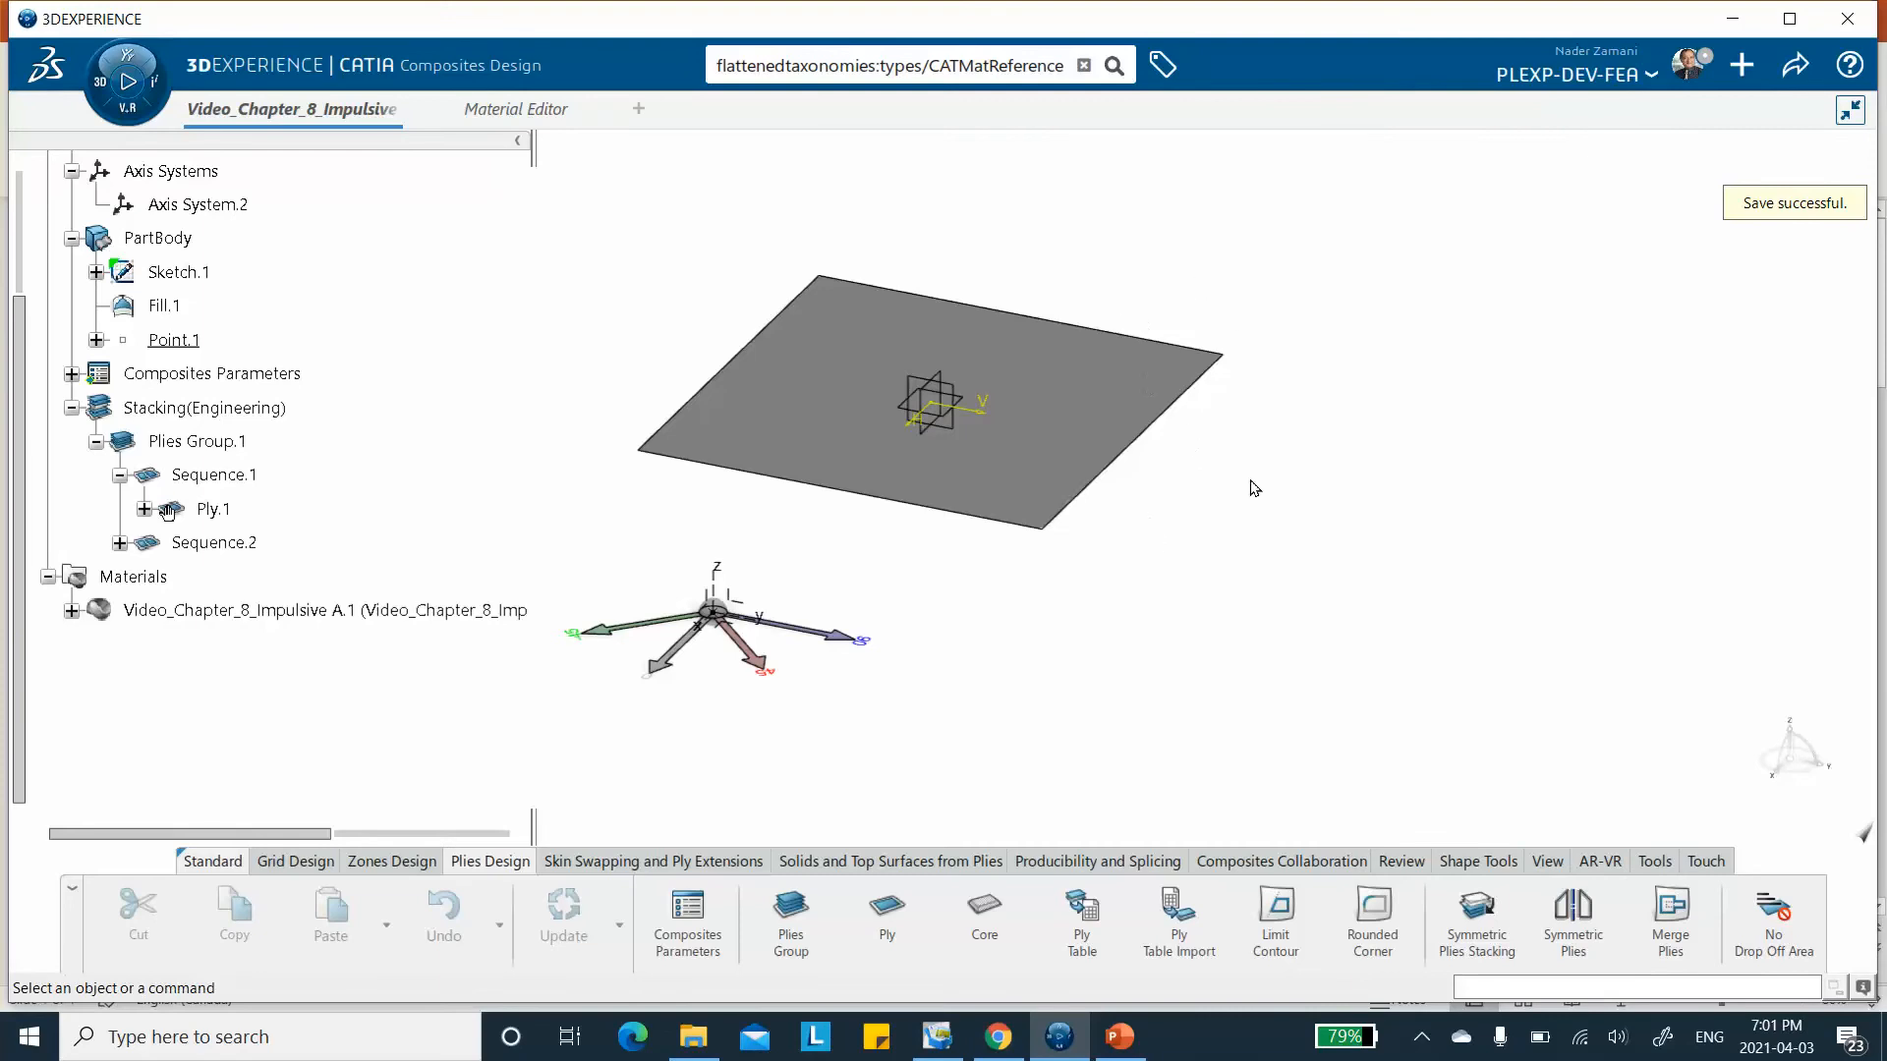
Preview the exploded plies of Plies Group.1 with the Ply Exploder at scale 2, keeping no exploded geometry.
click(1020, 342)
click(1004, 201)
click(1403, 868)
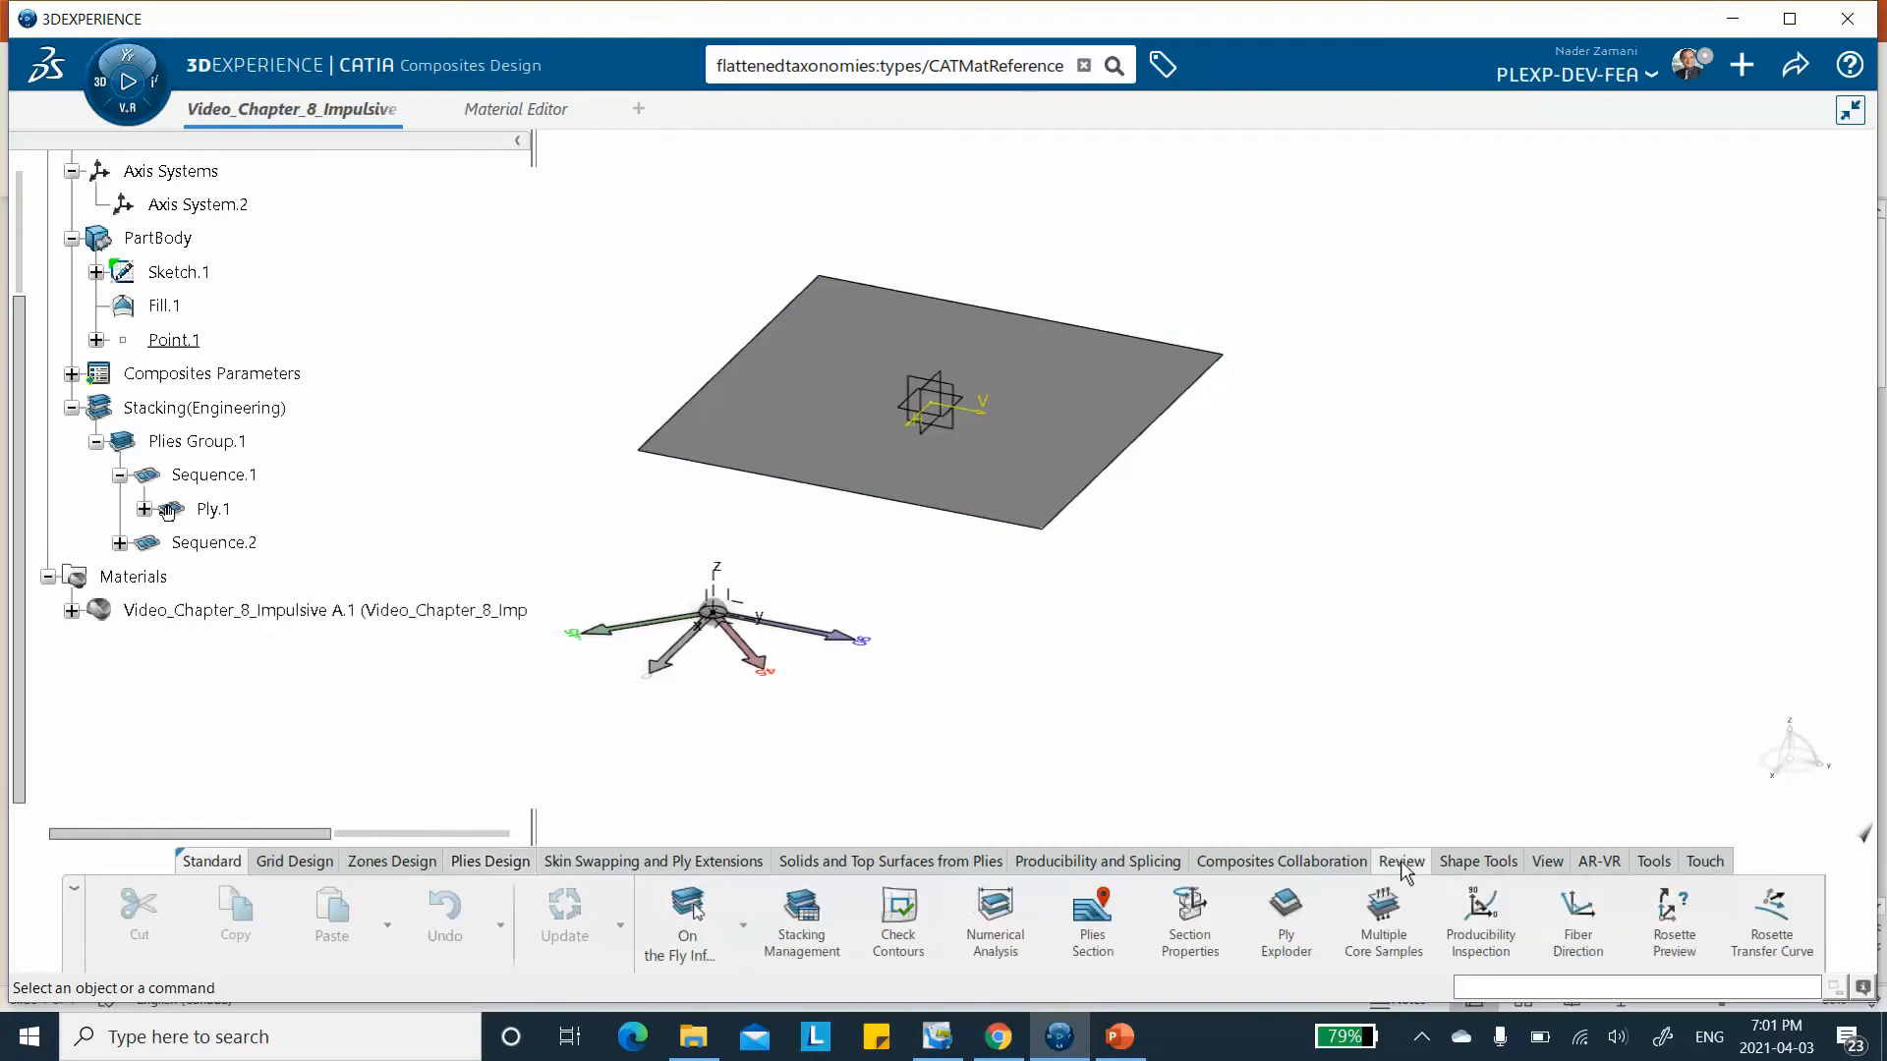
click(1286, 919)
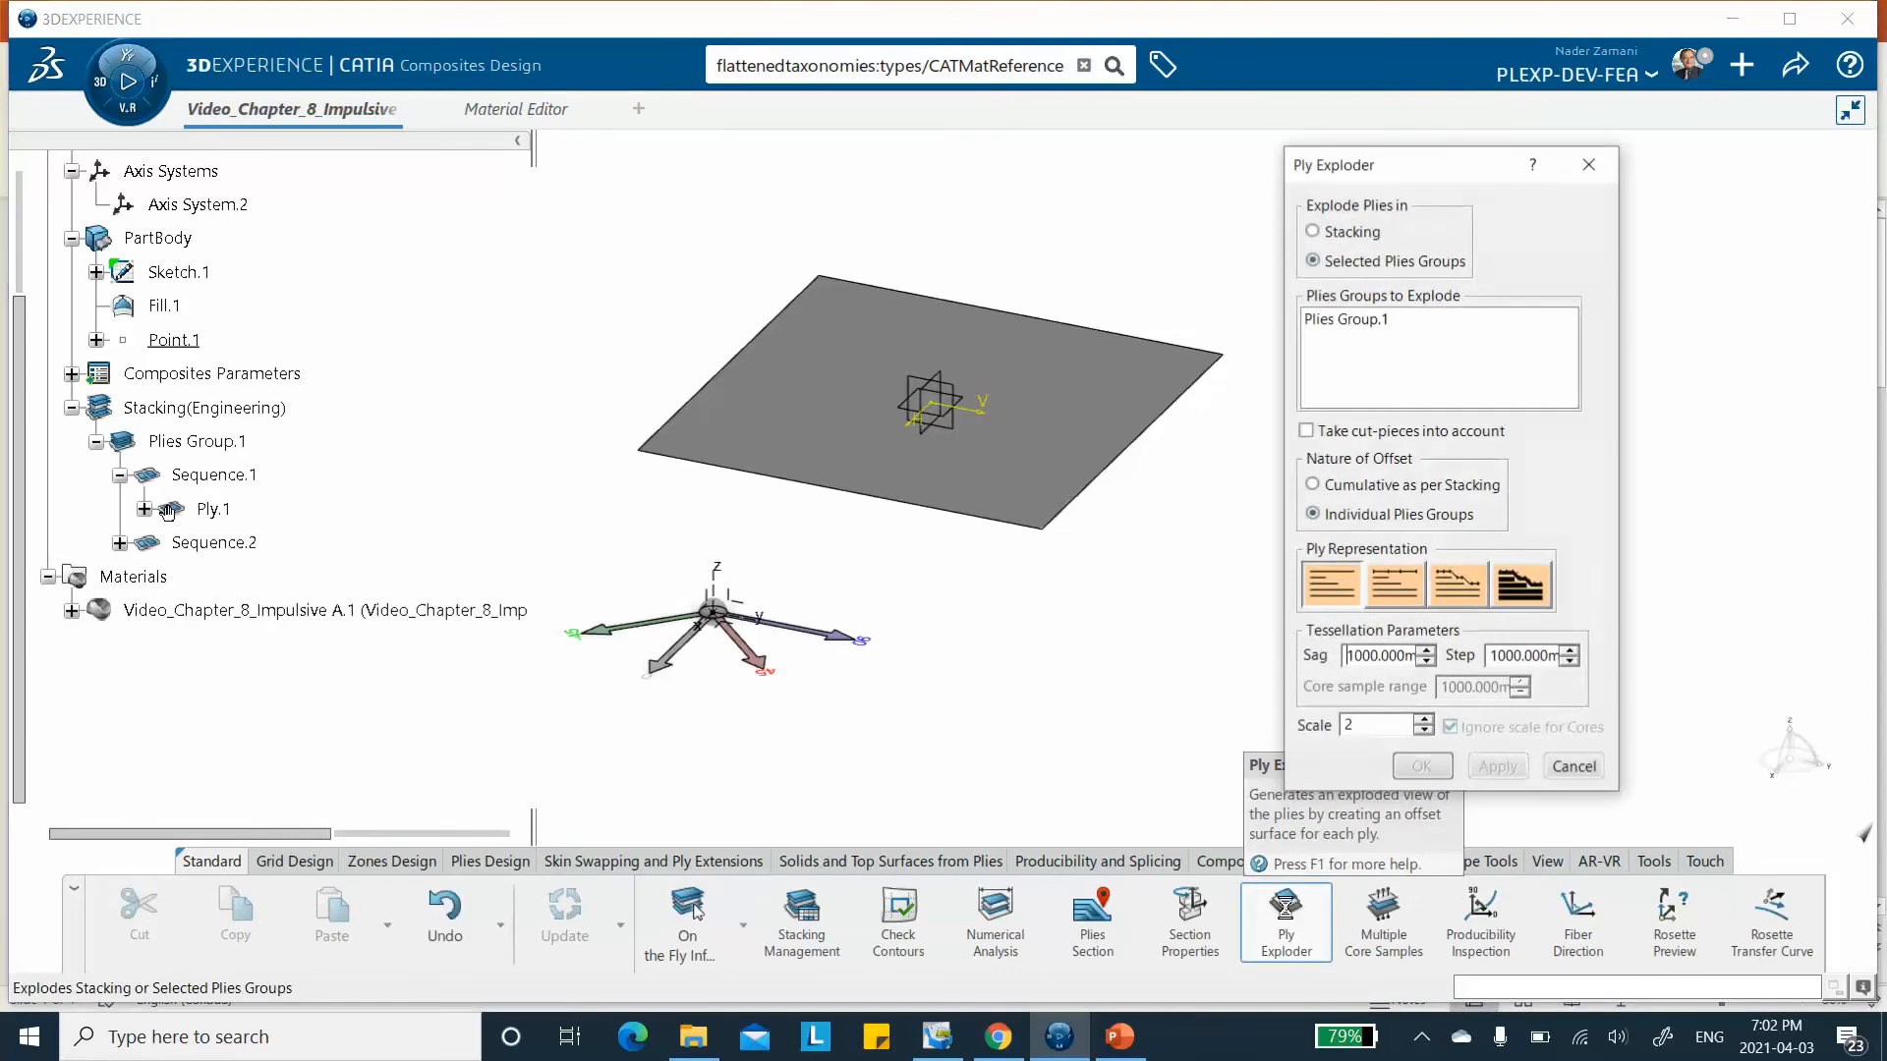
click(1499, 767)
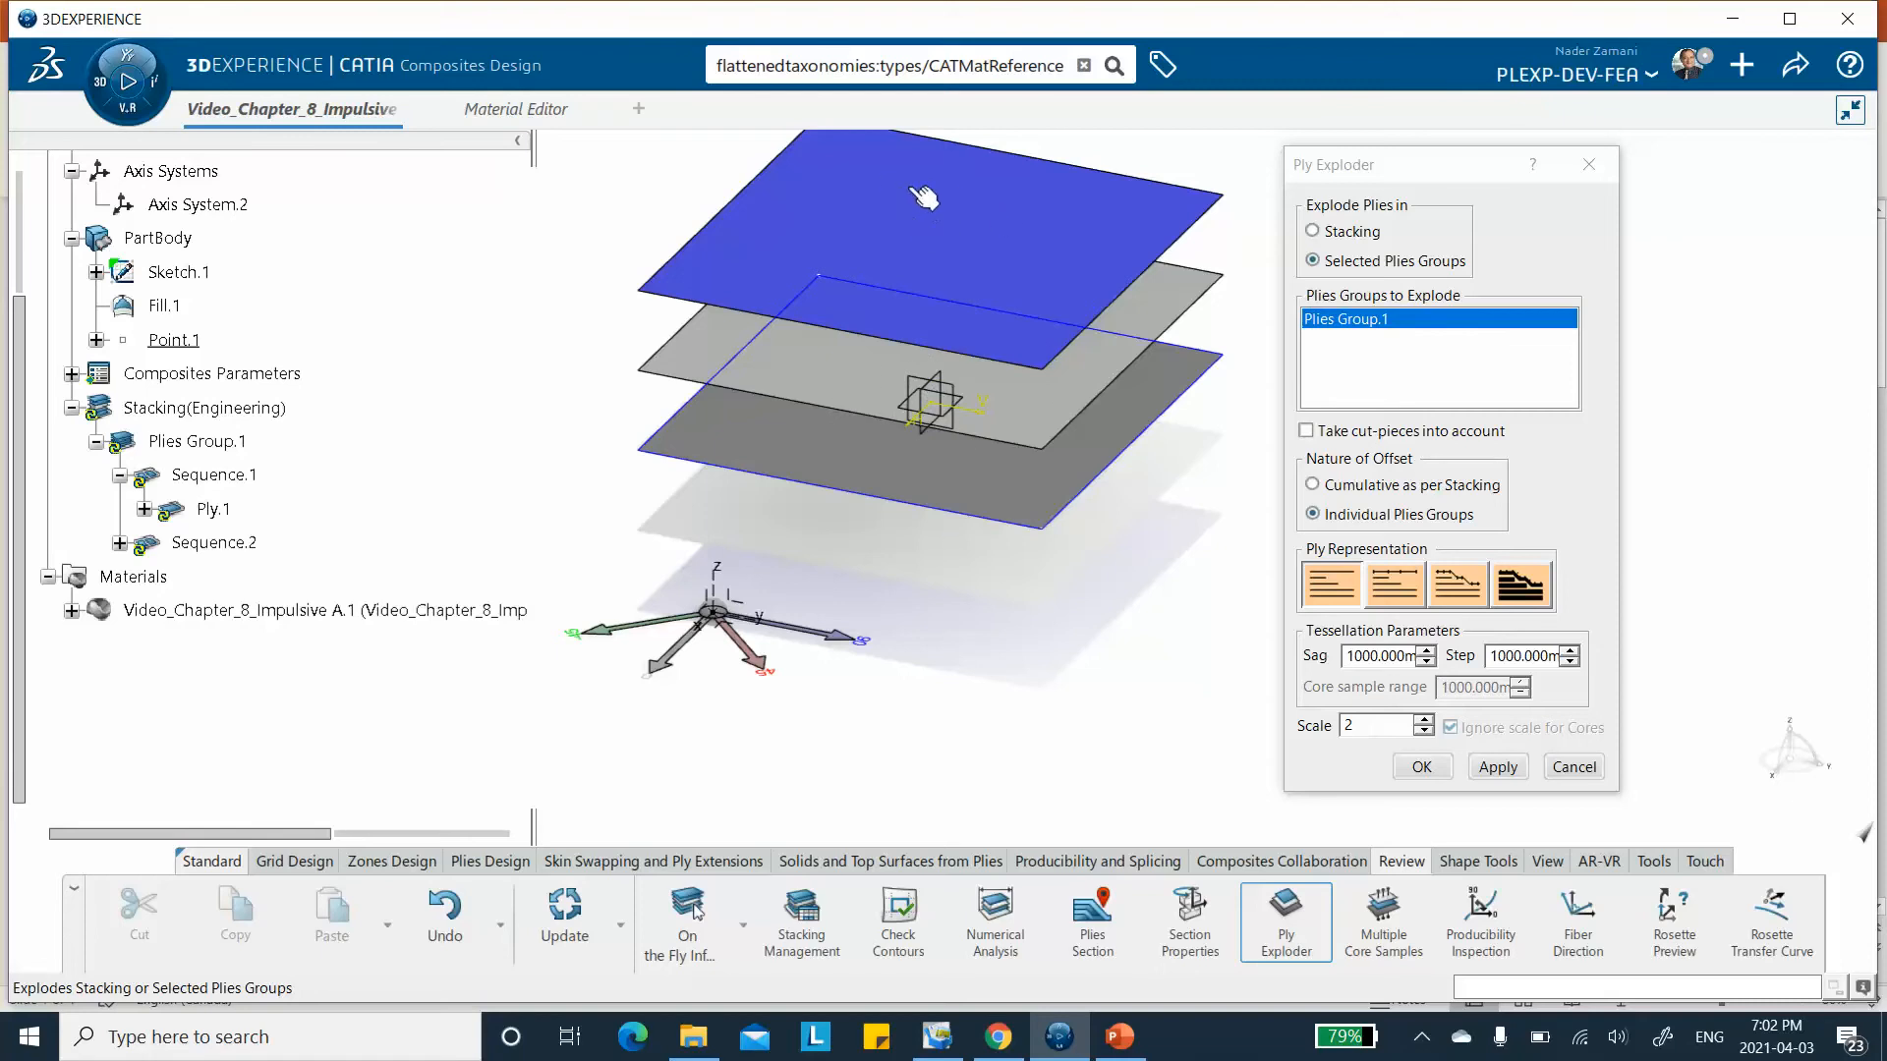
click(1573, 765)
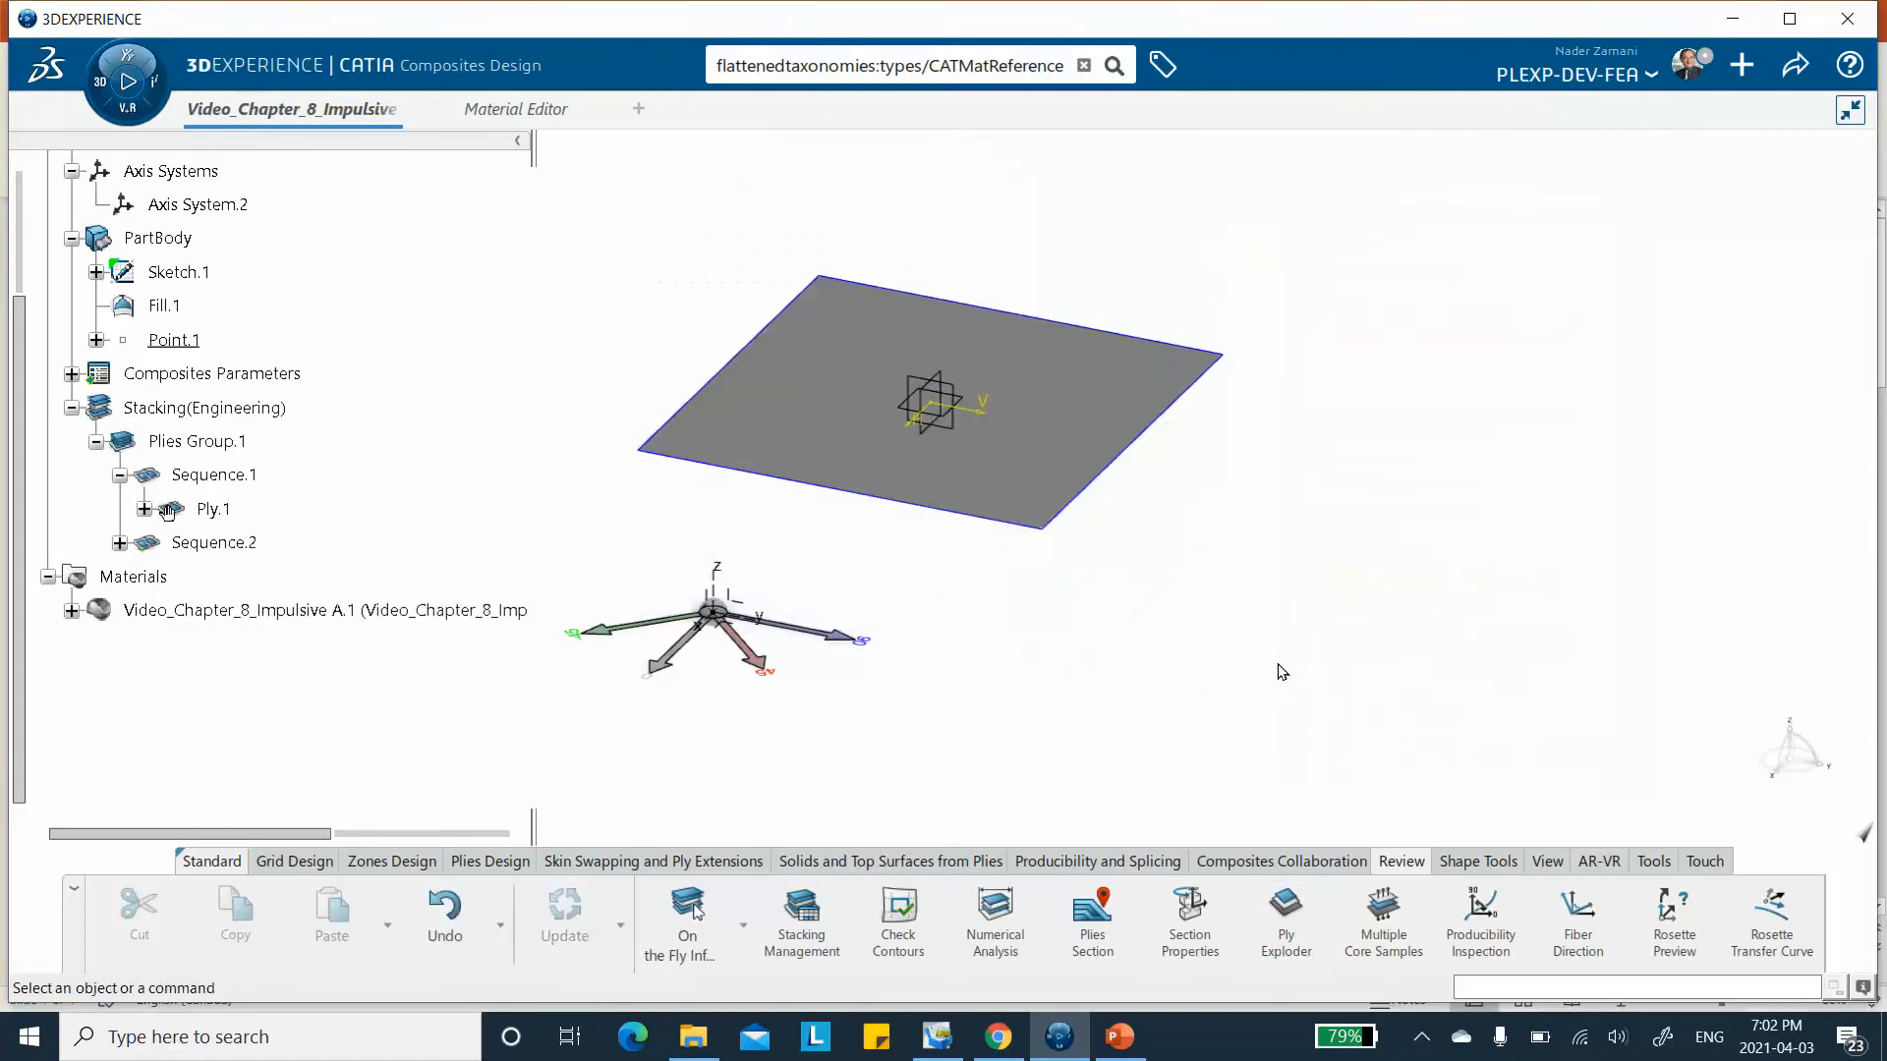
Switch to the Structural Model Creation app and create a finite element model of the main bodies with automatic initialization.
click(99, 92)
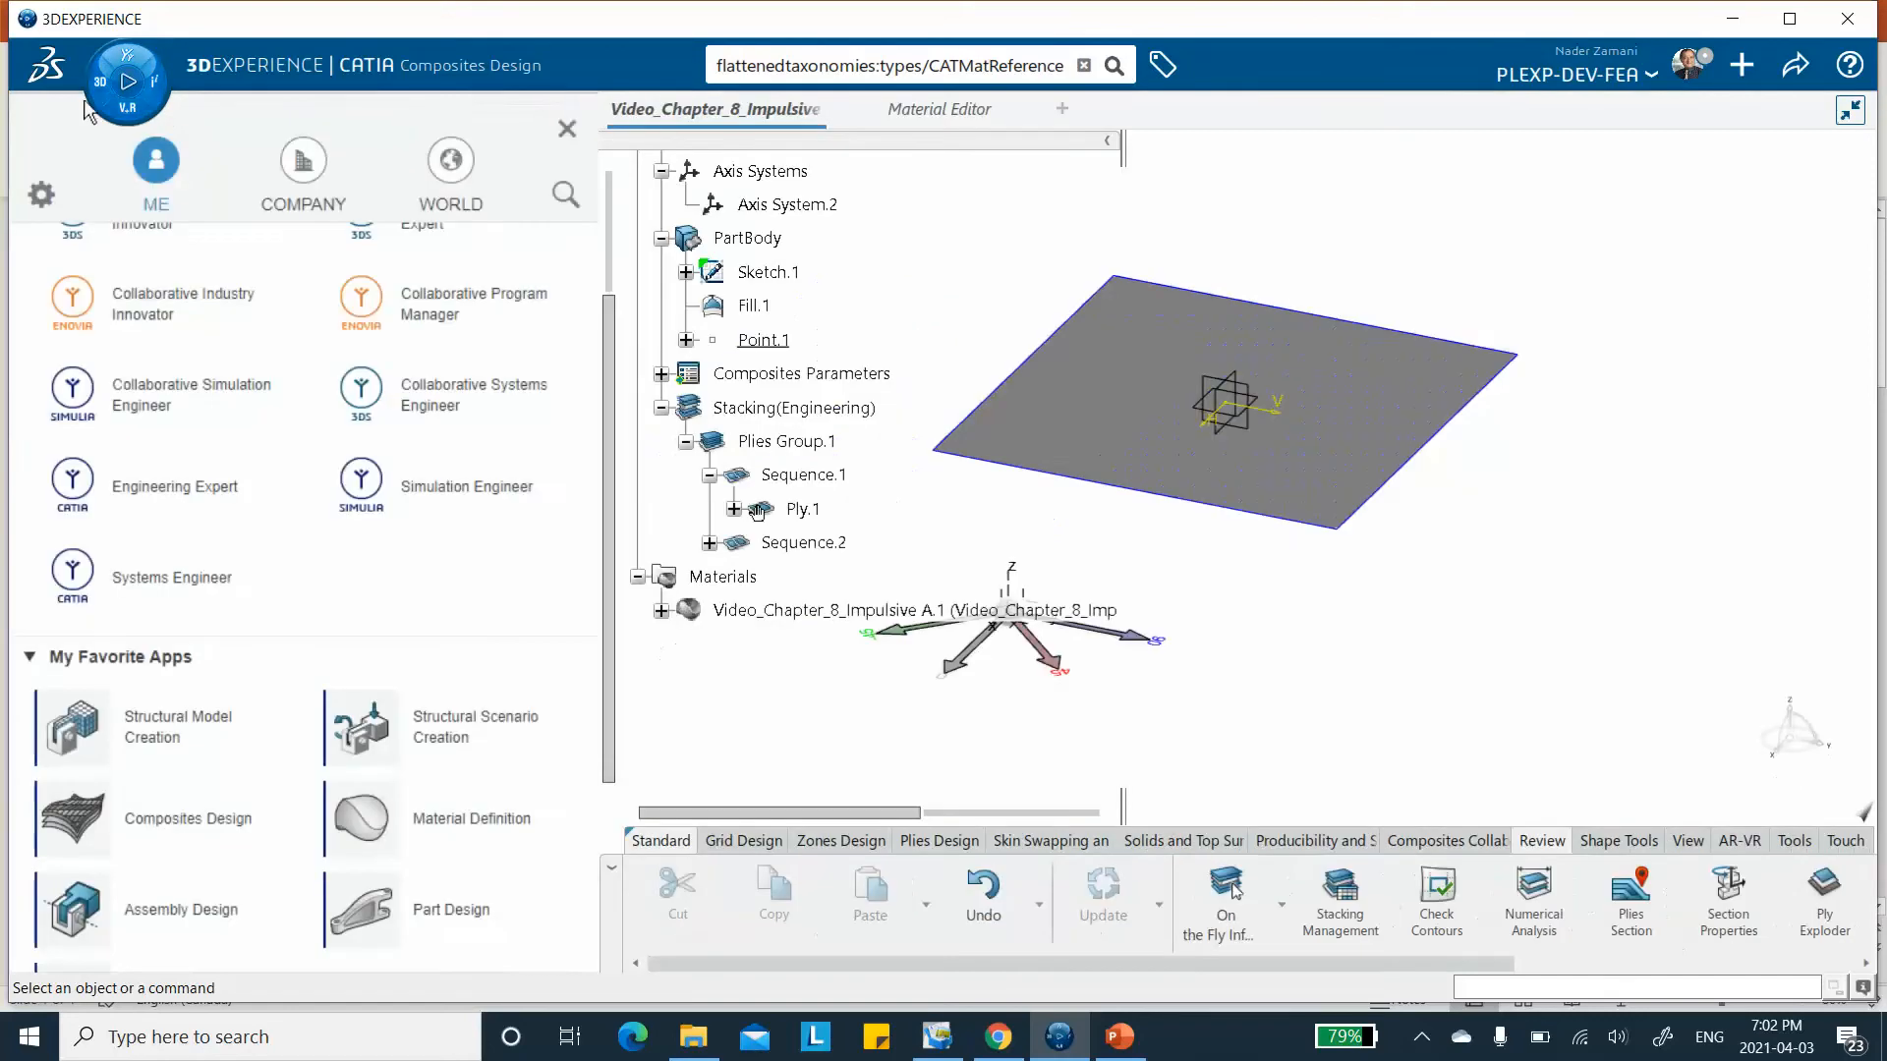
click(124, 735)
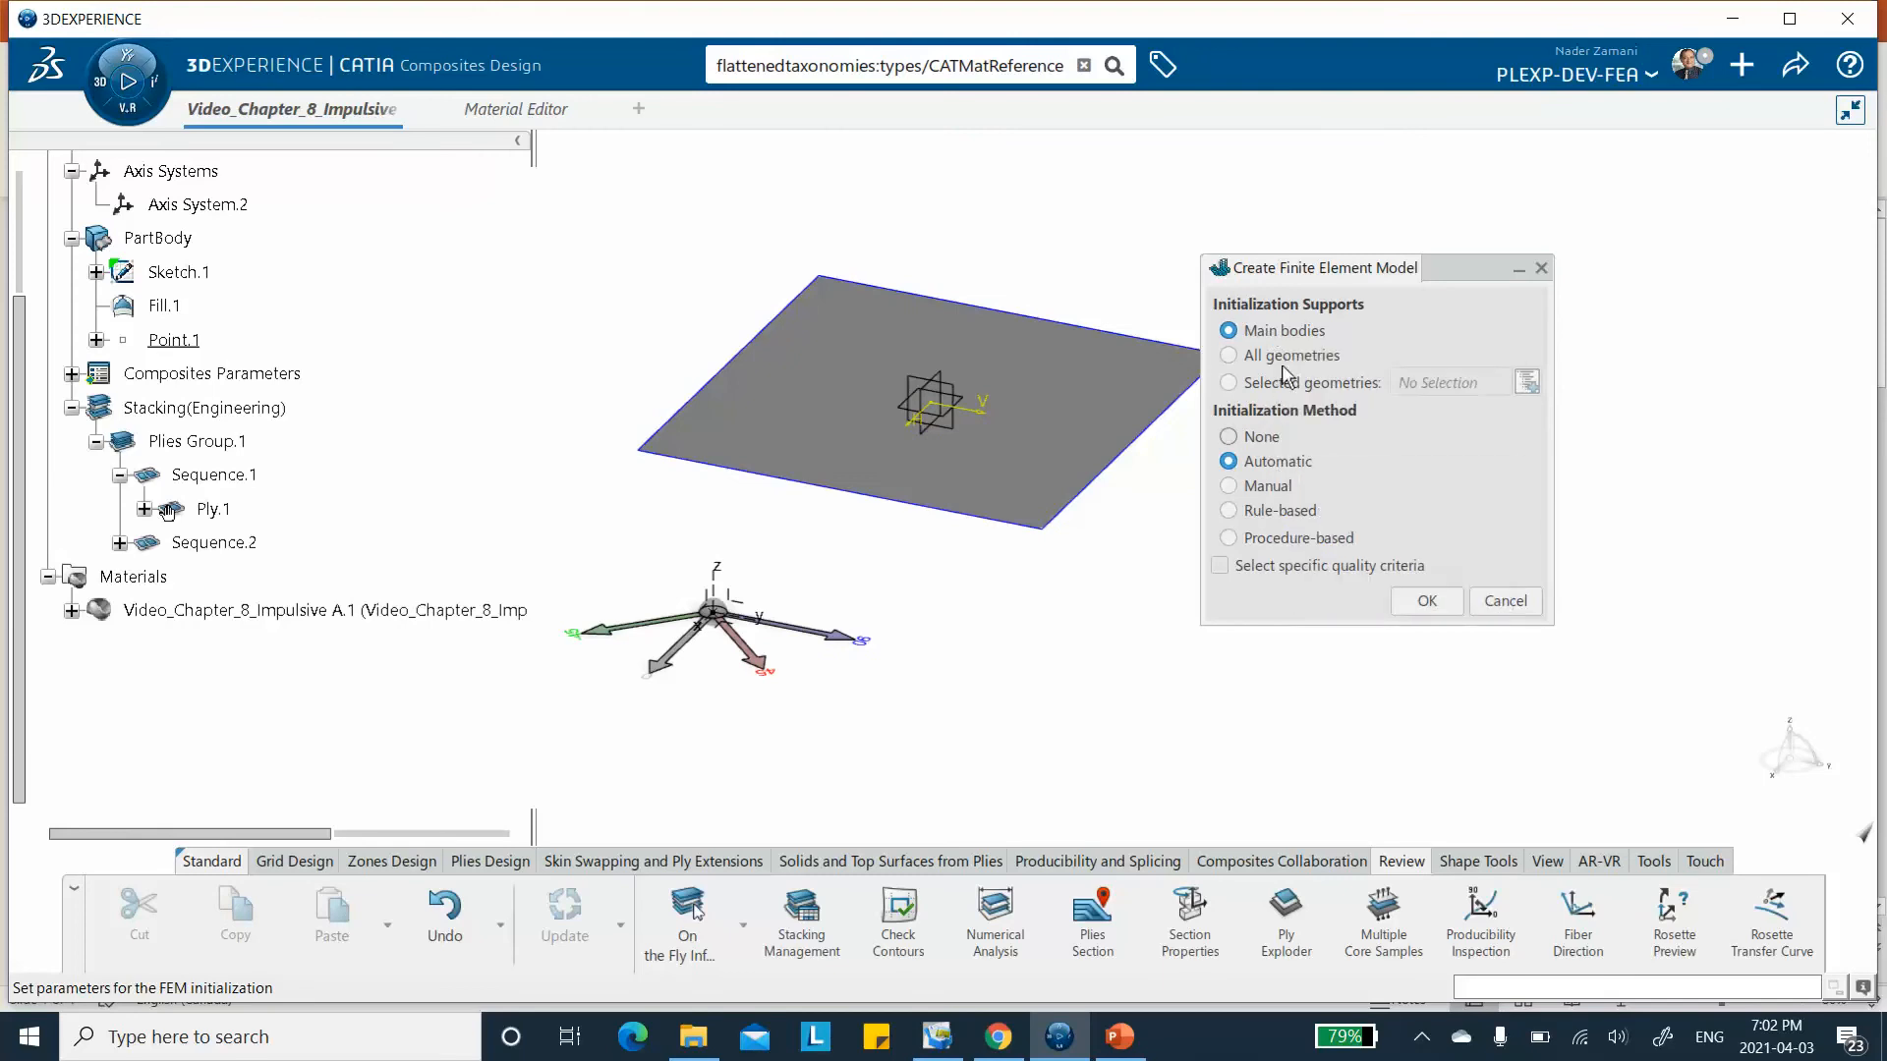
click(1427, 601)
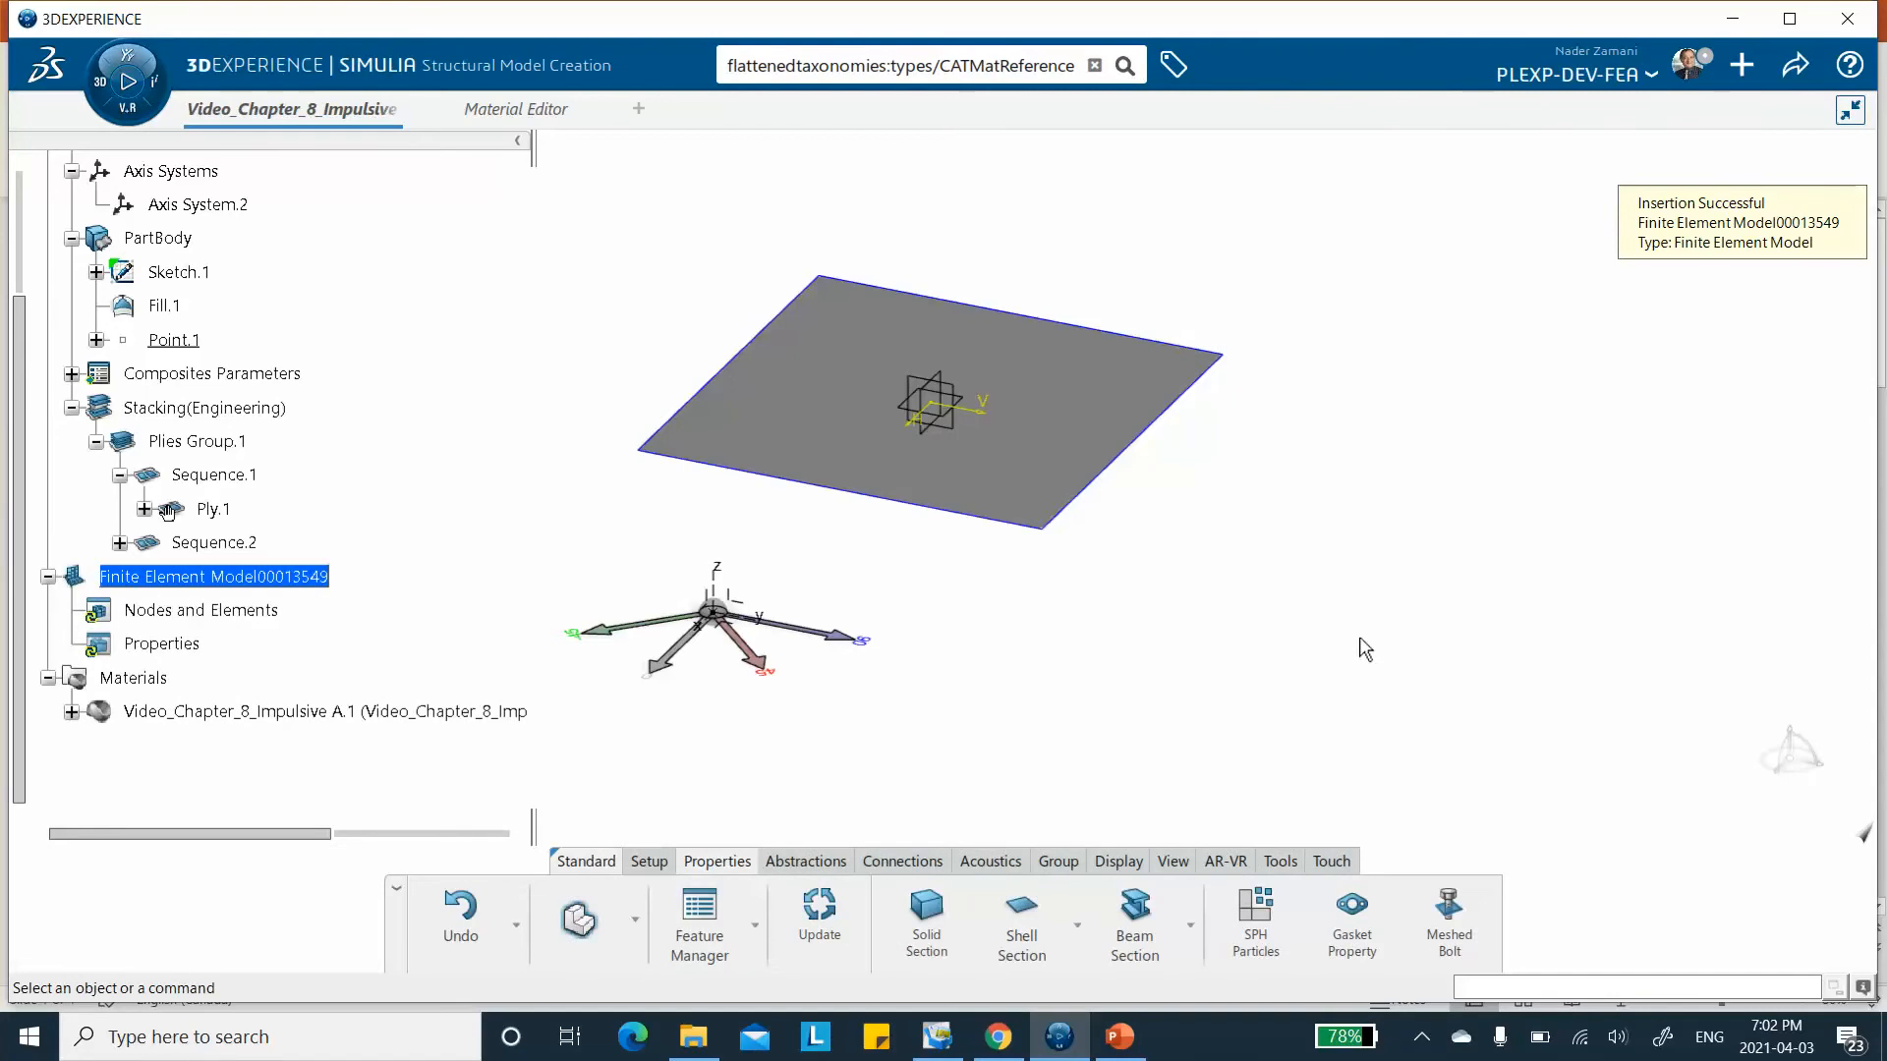
Create a Surface Quad Mesh on PartBody with quadratic elements and a 125 mm mesh size.
click(636, 922)
click(585, 771)
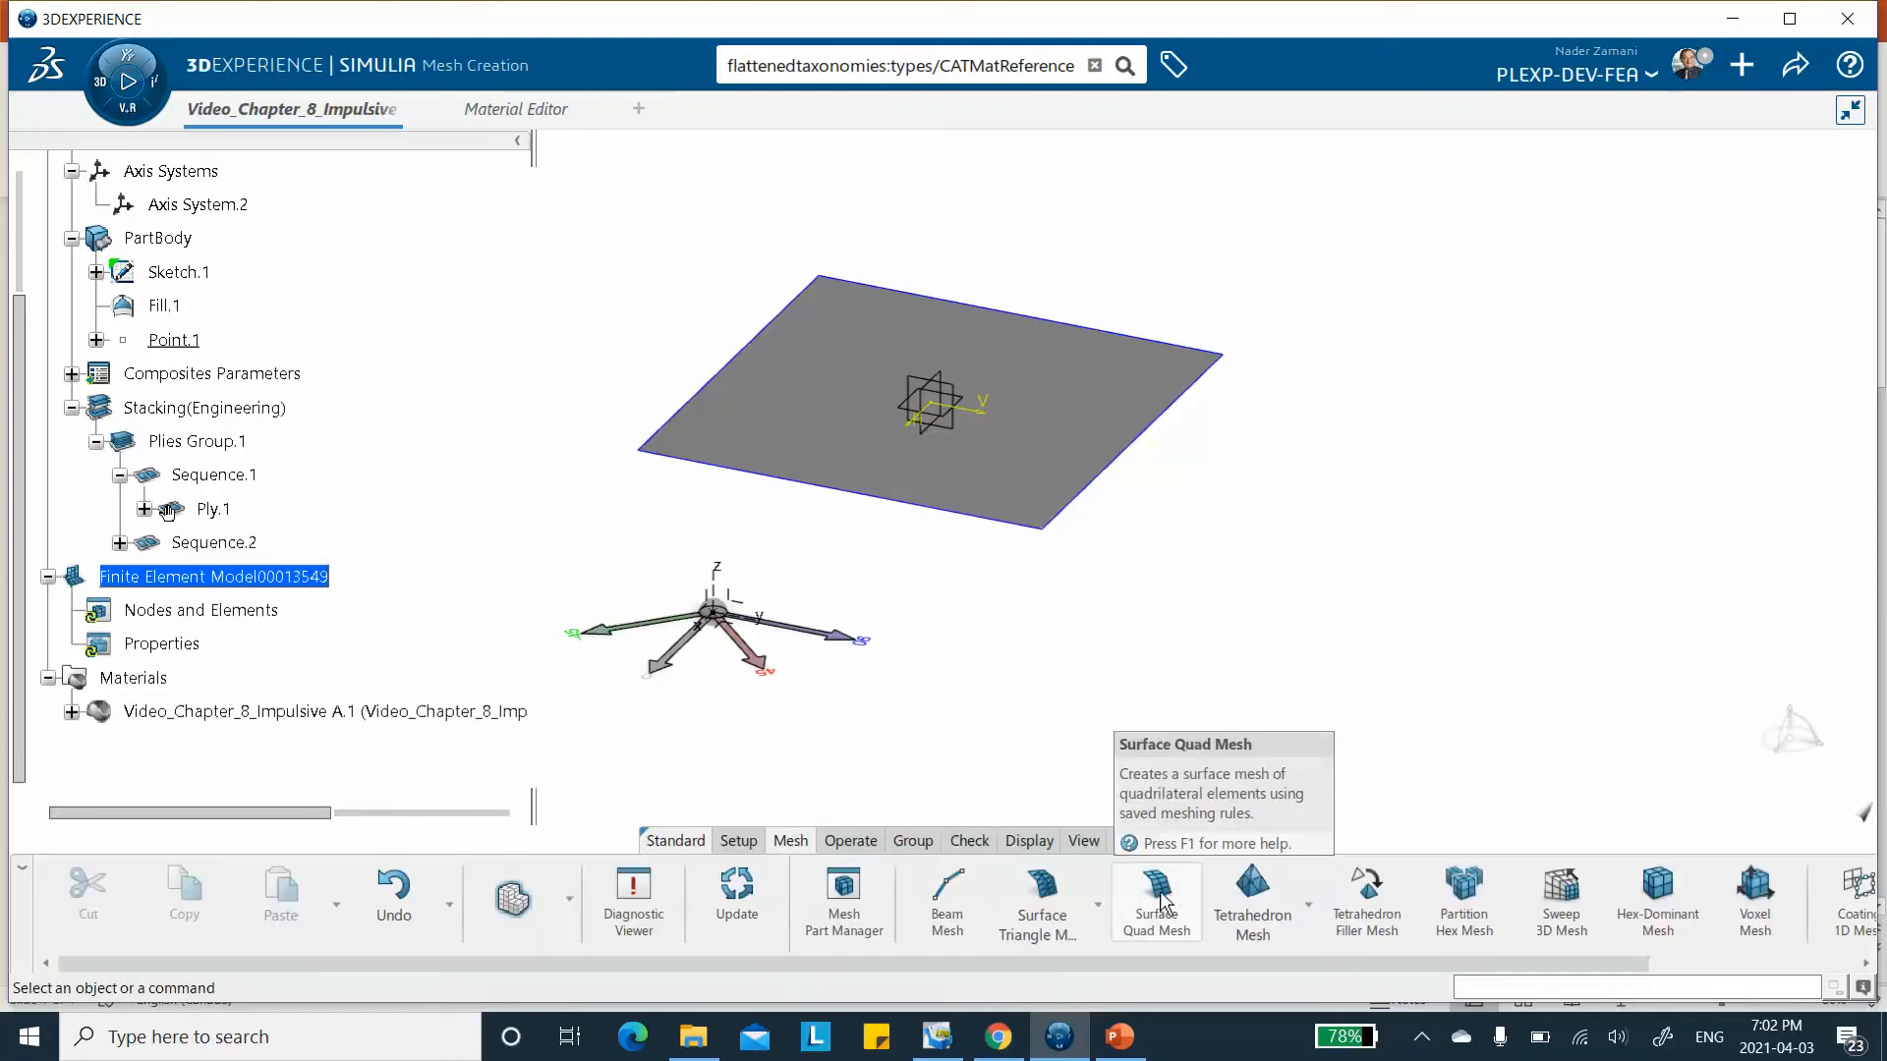
click(1159, 900)
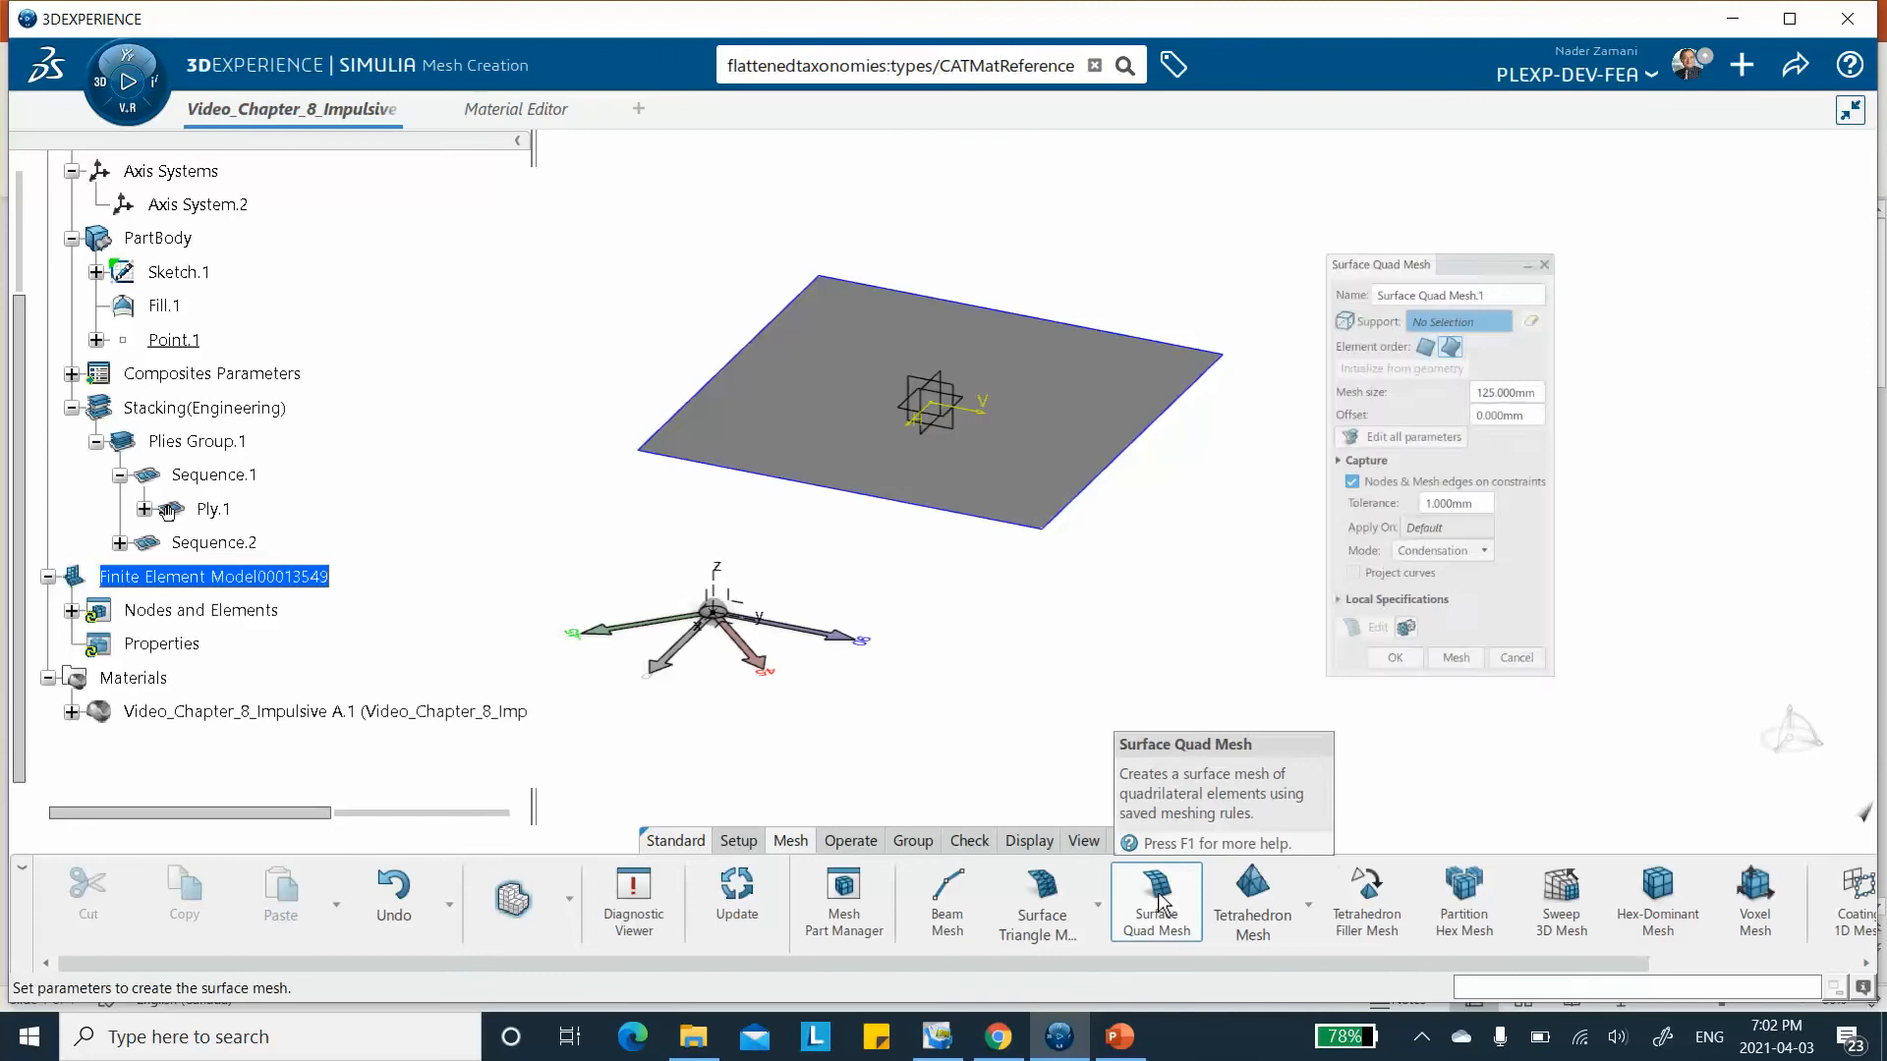
click(1074, 376)
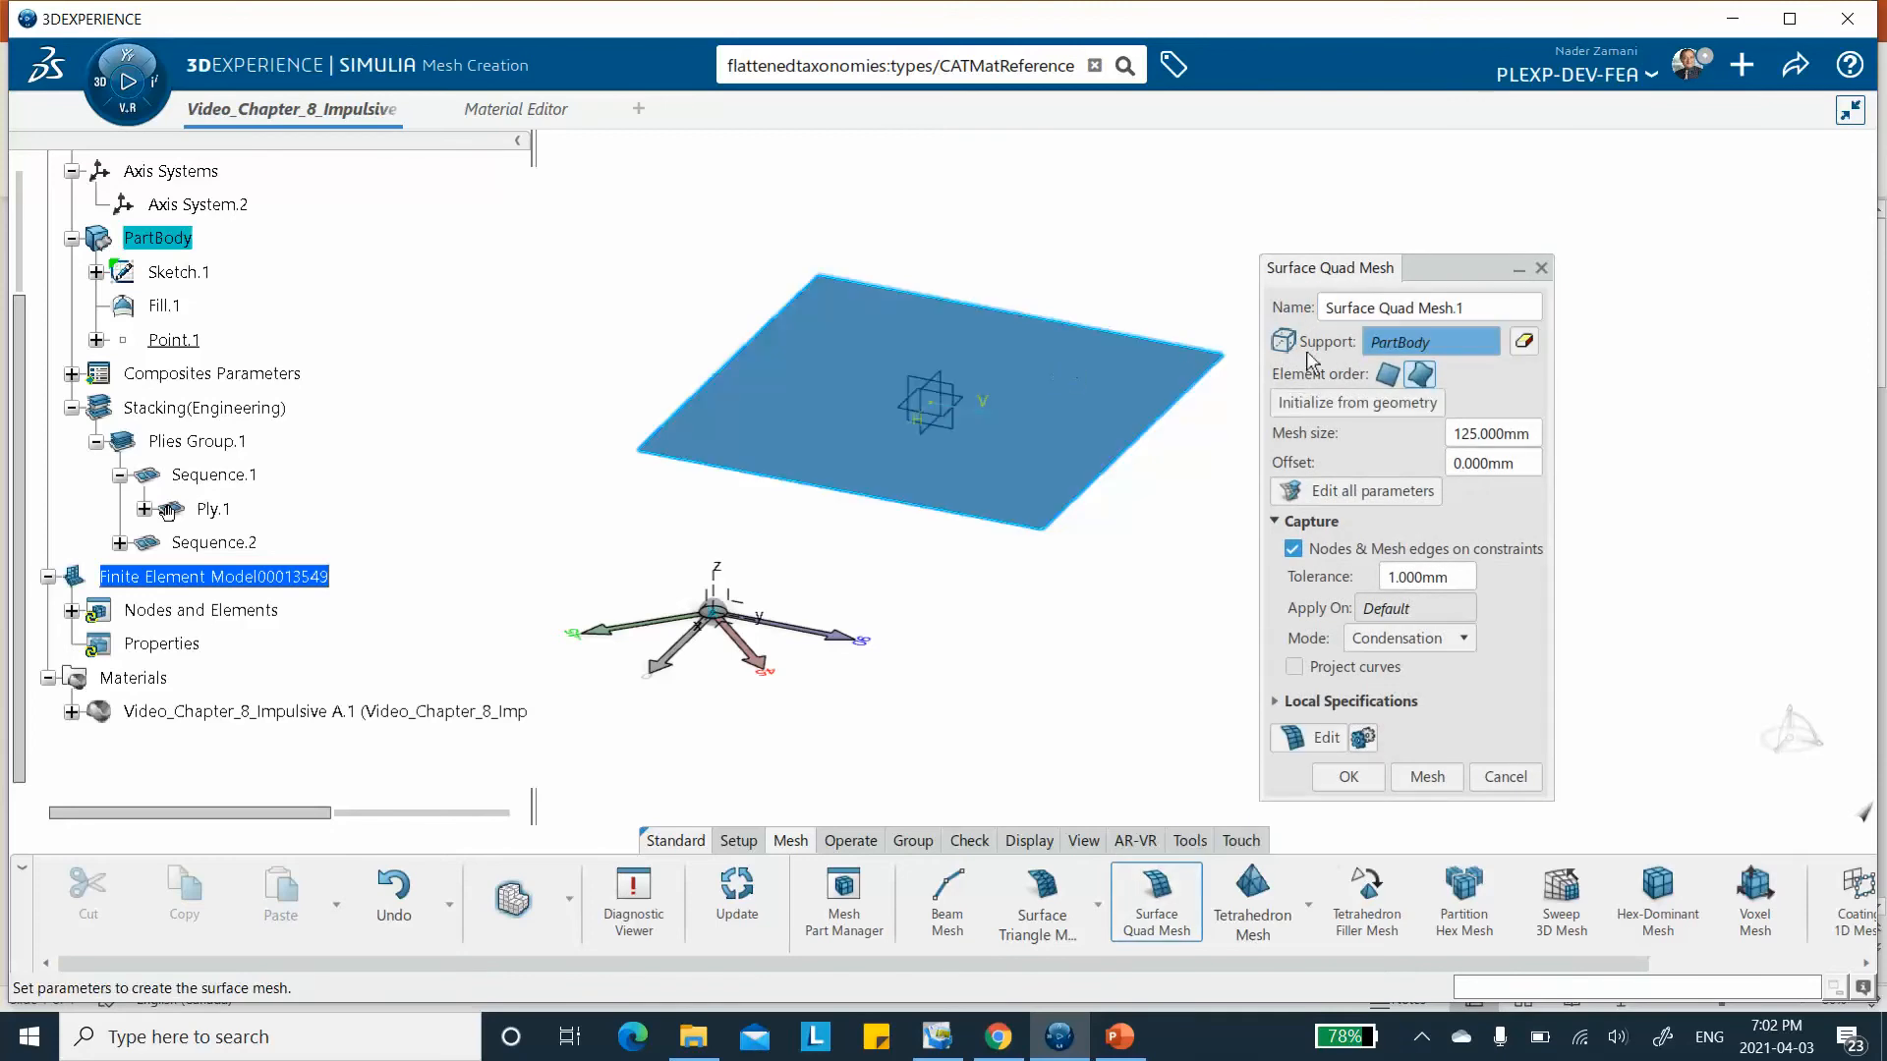
click(1416, 375)
click(1430, 781)
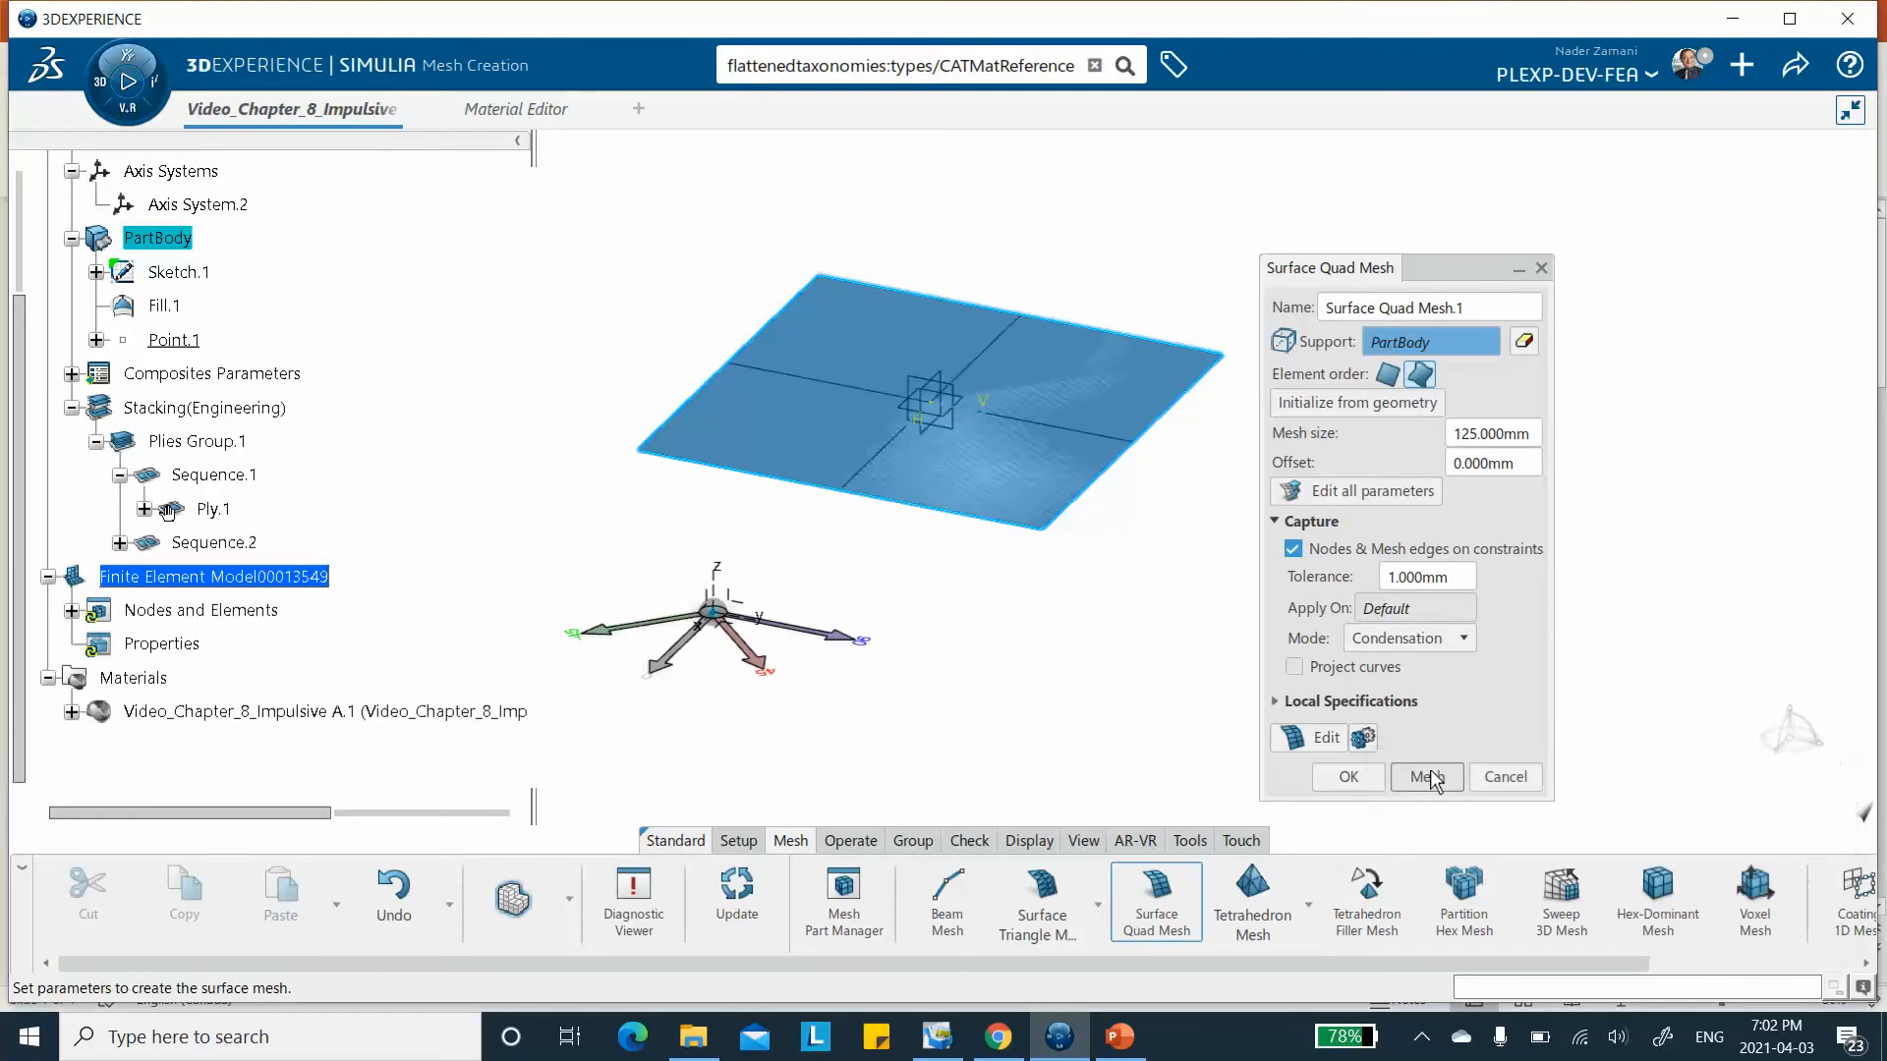
click(1346, 776)
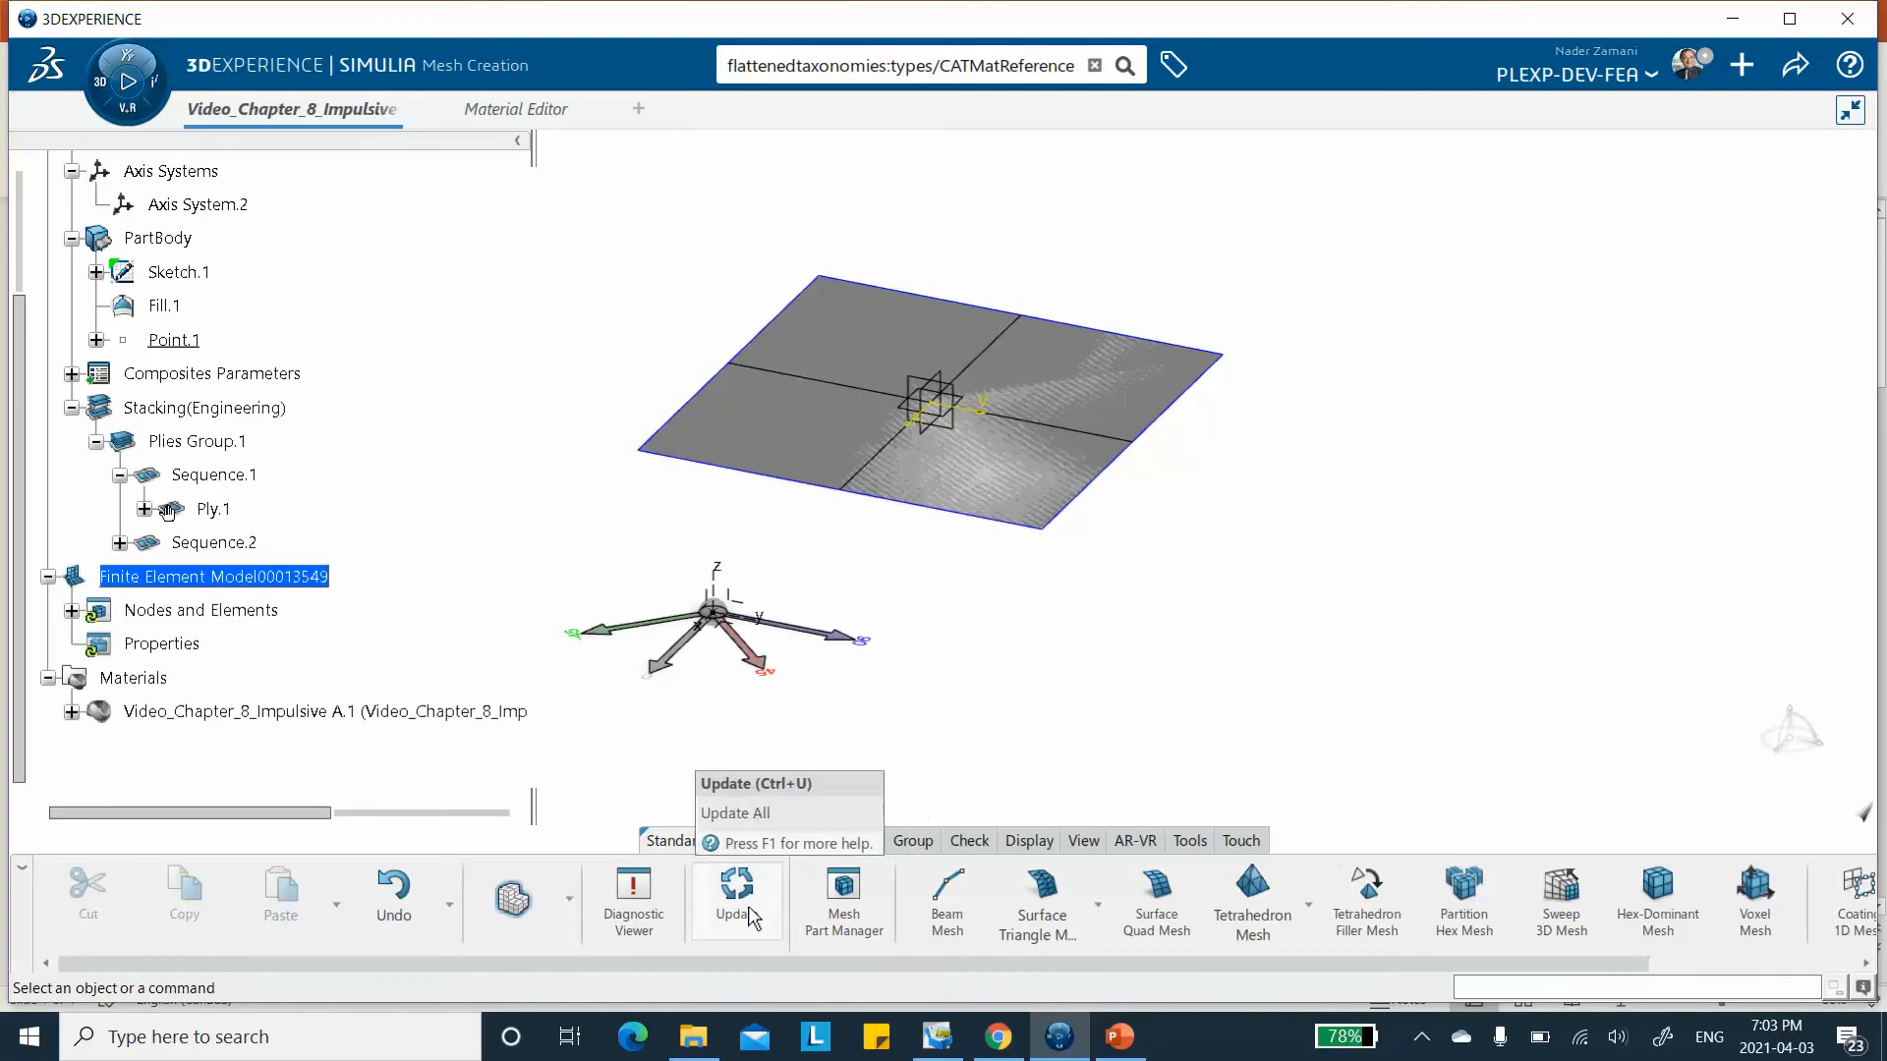
Define a Composite Shell Section with Fill.1 as the support and Plies Group.1 as the composites, picked through ply selection.
click(570, 902)
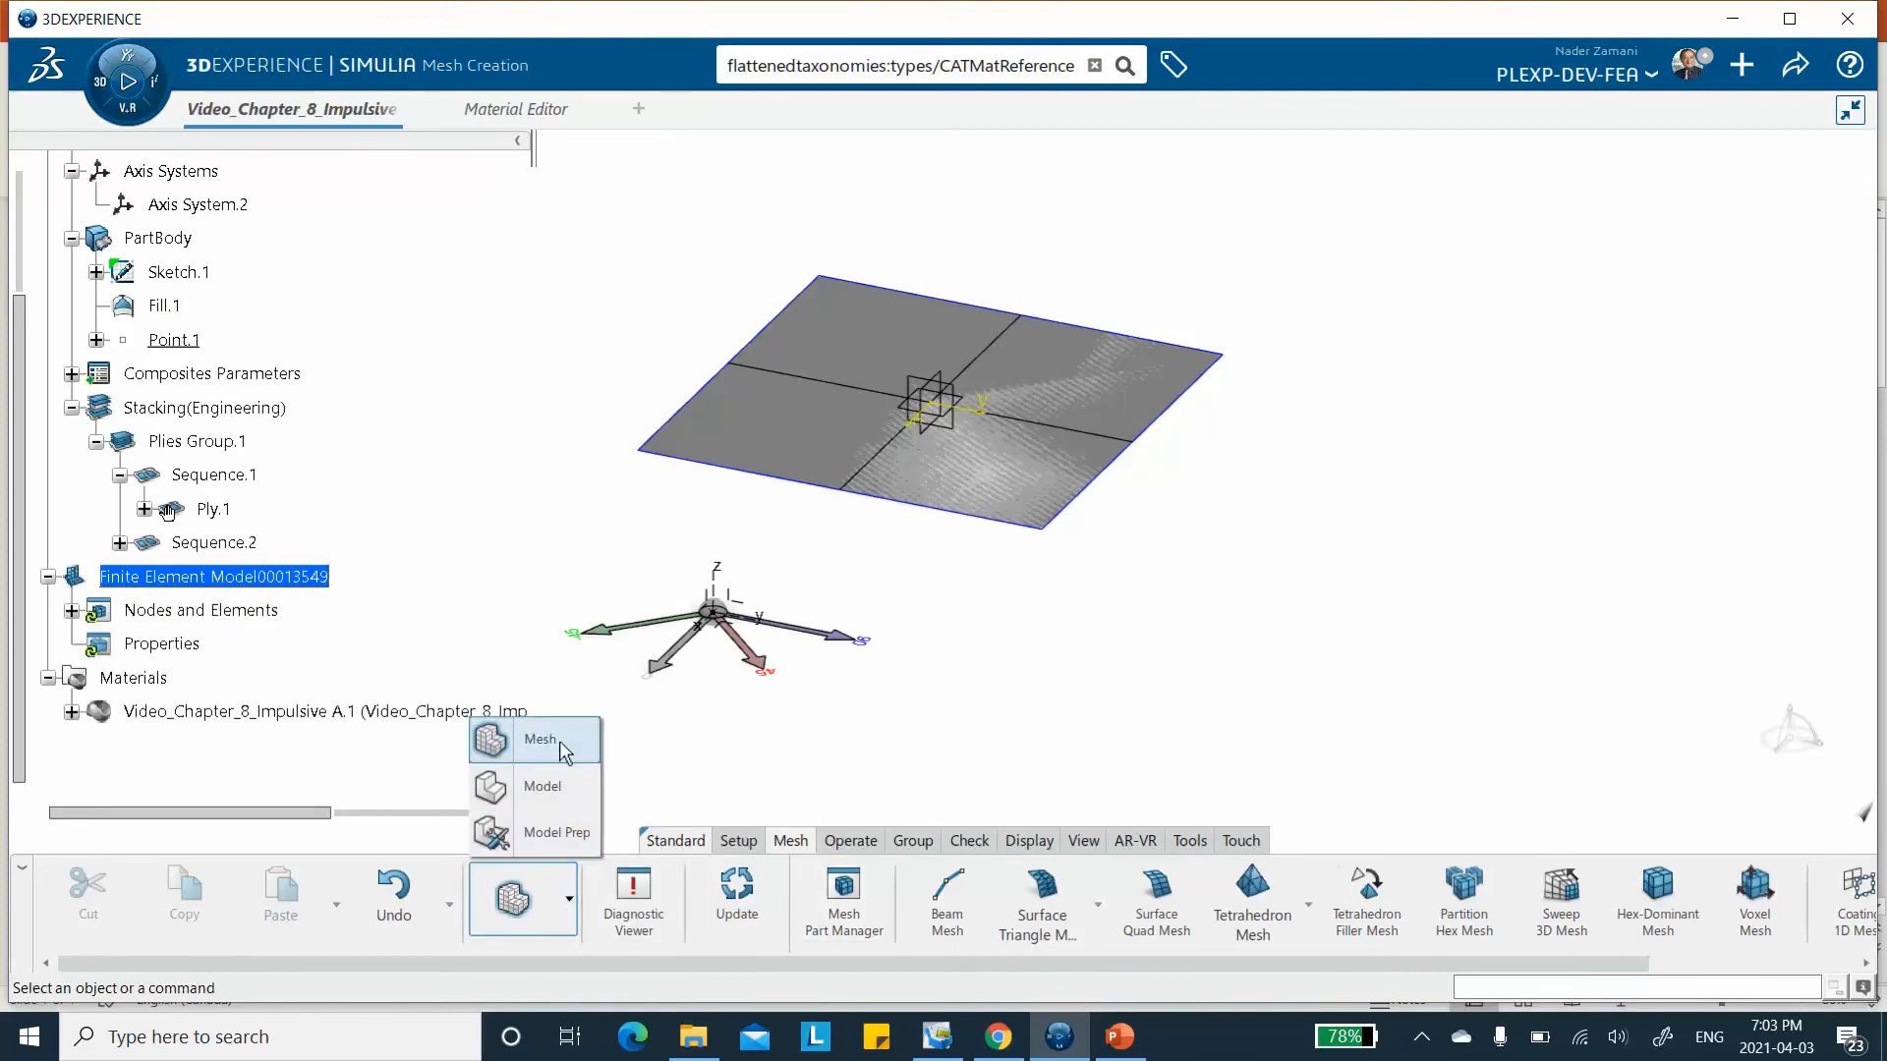
click(548, 787)
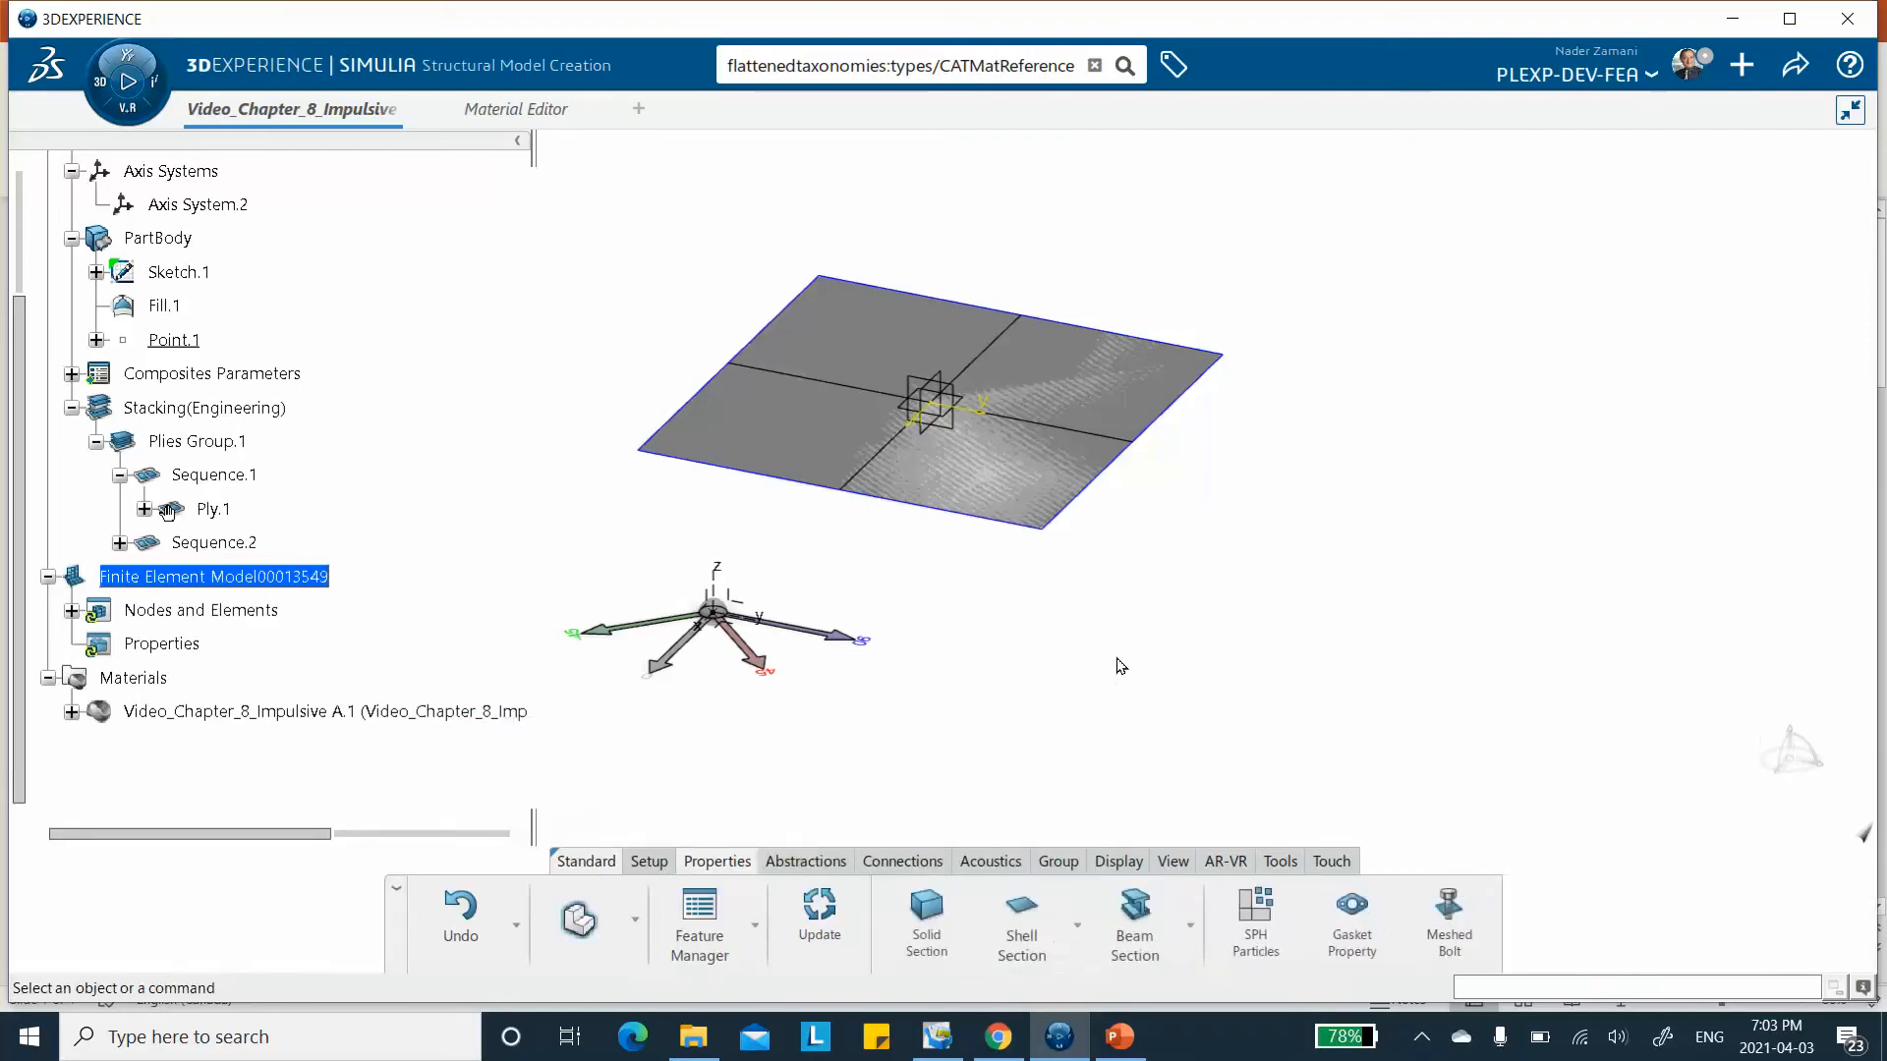
click(1077, 925)
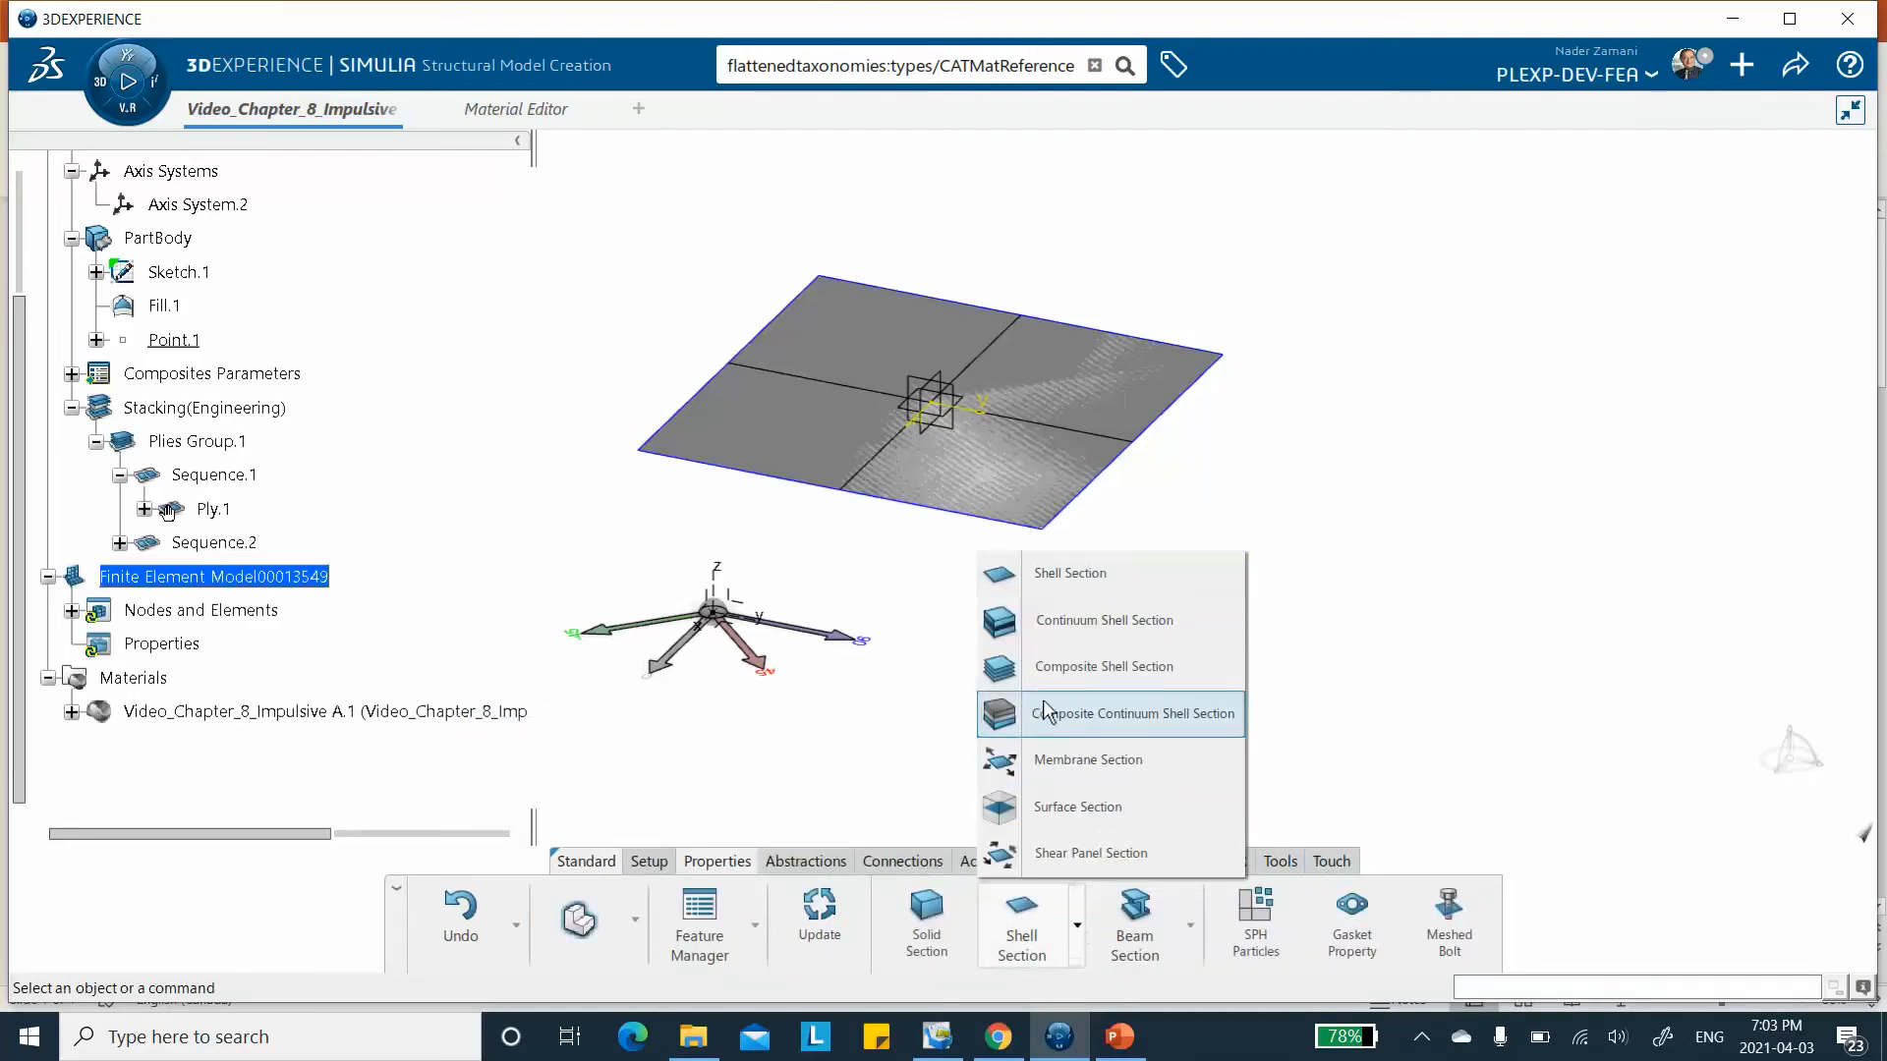
click(1050, 676)
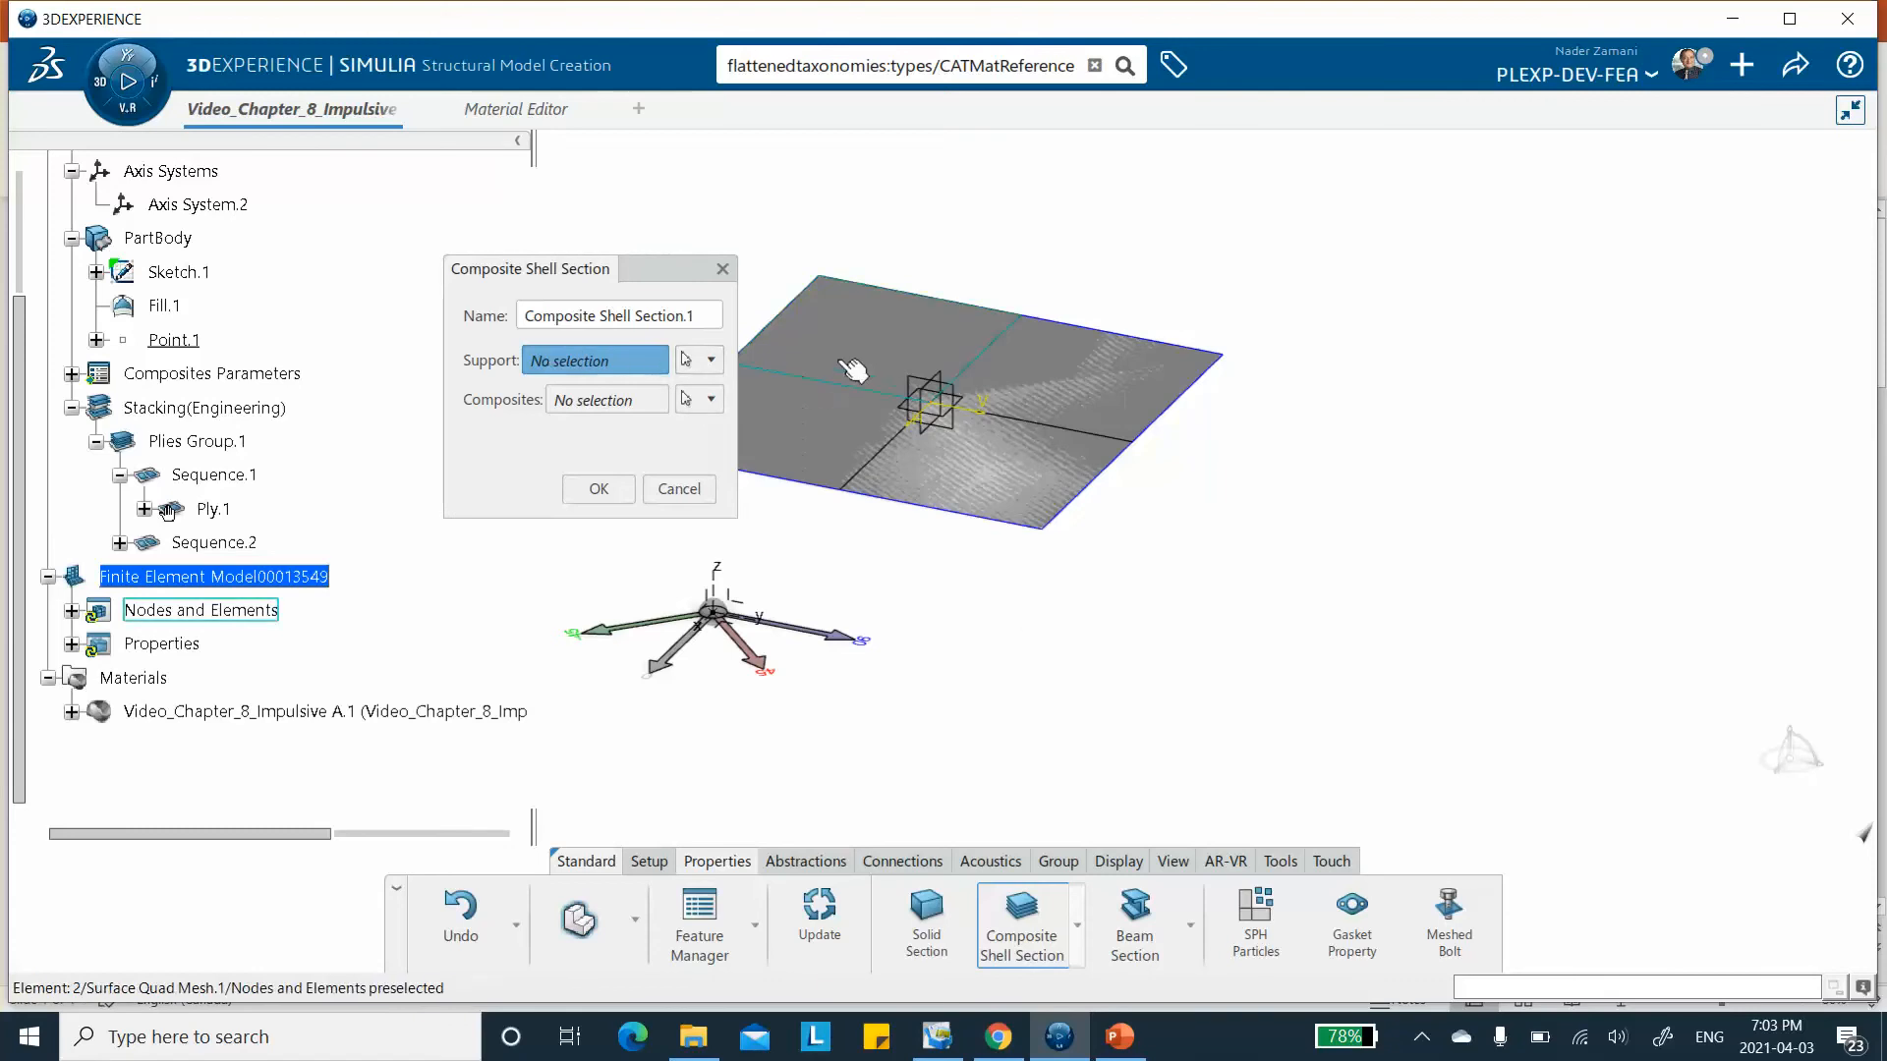
click(164, 306)
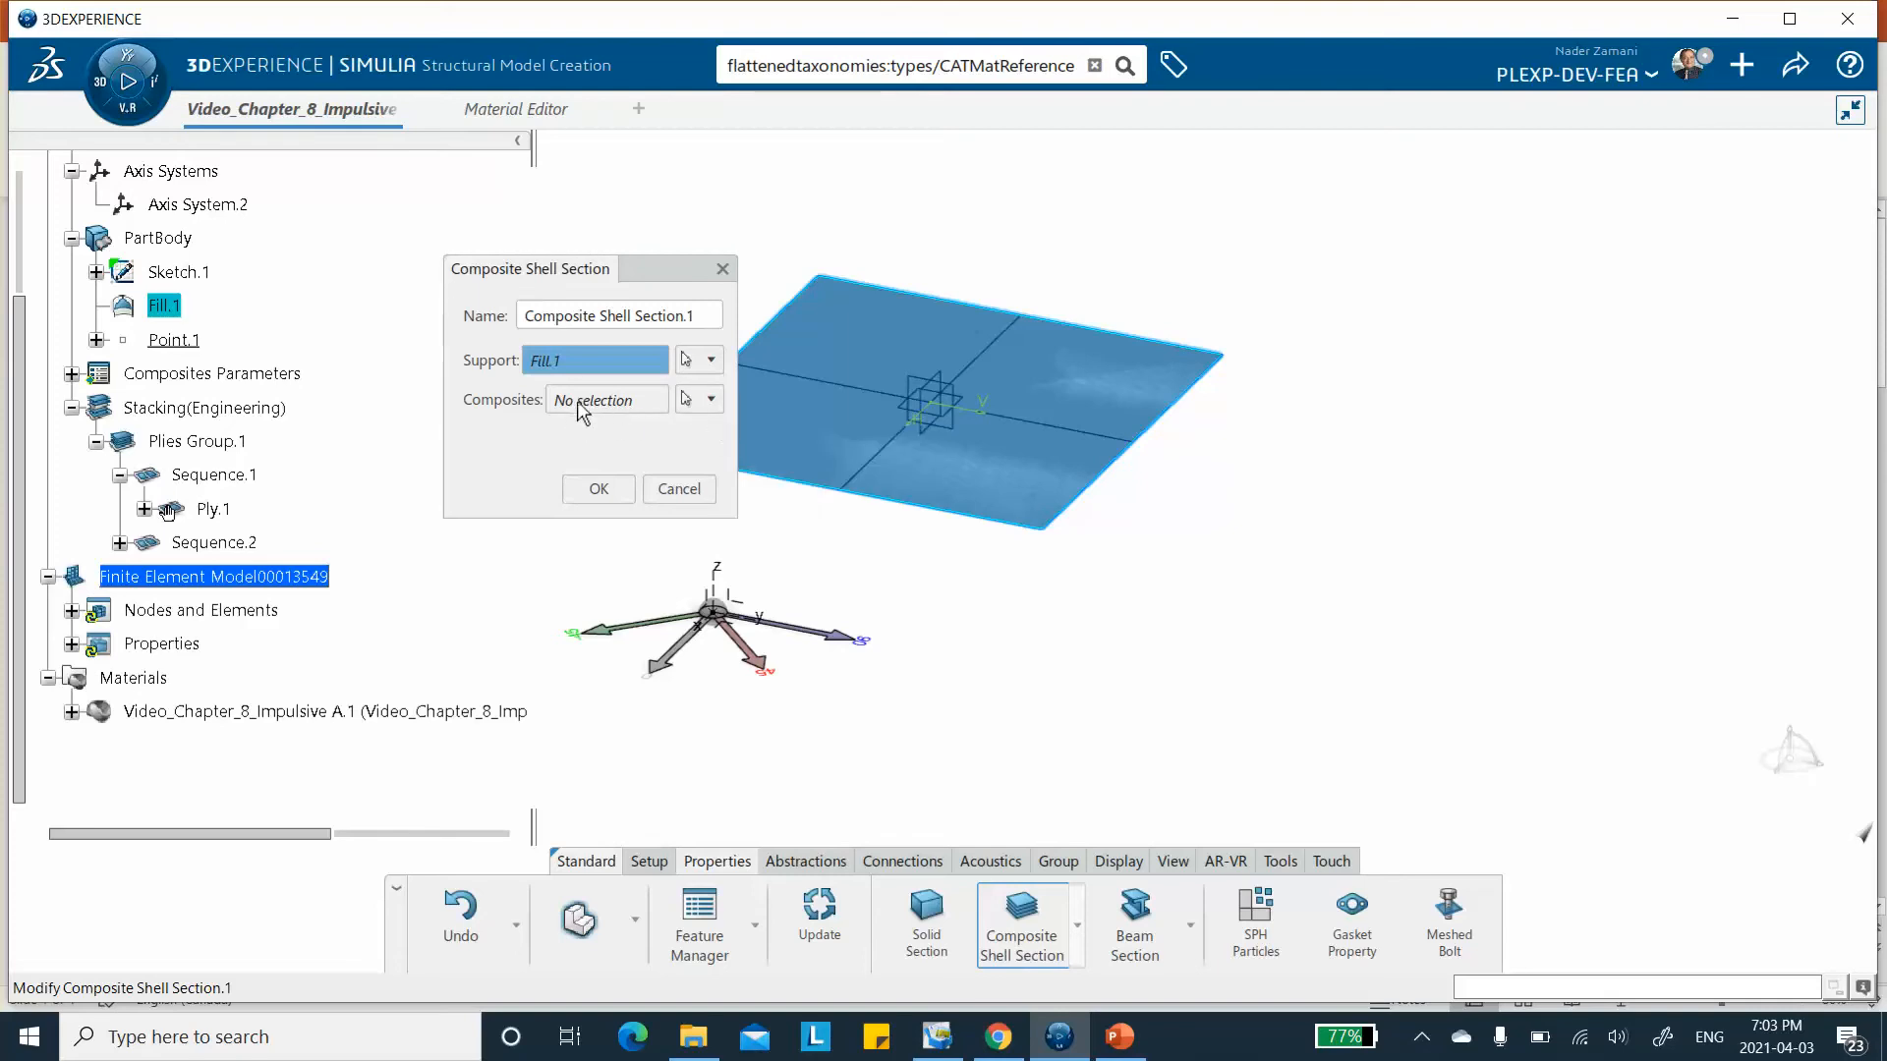
click(710, 398)
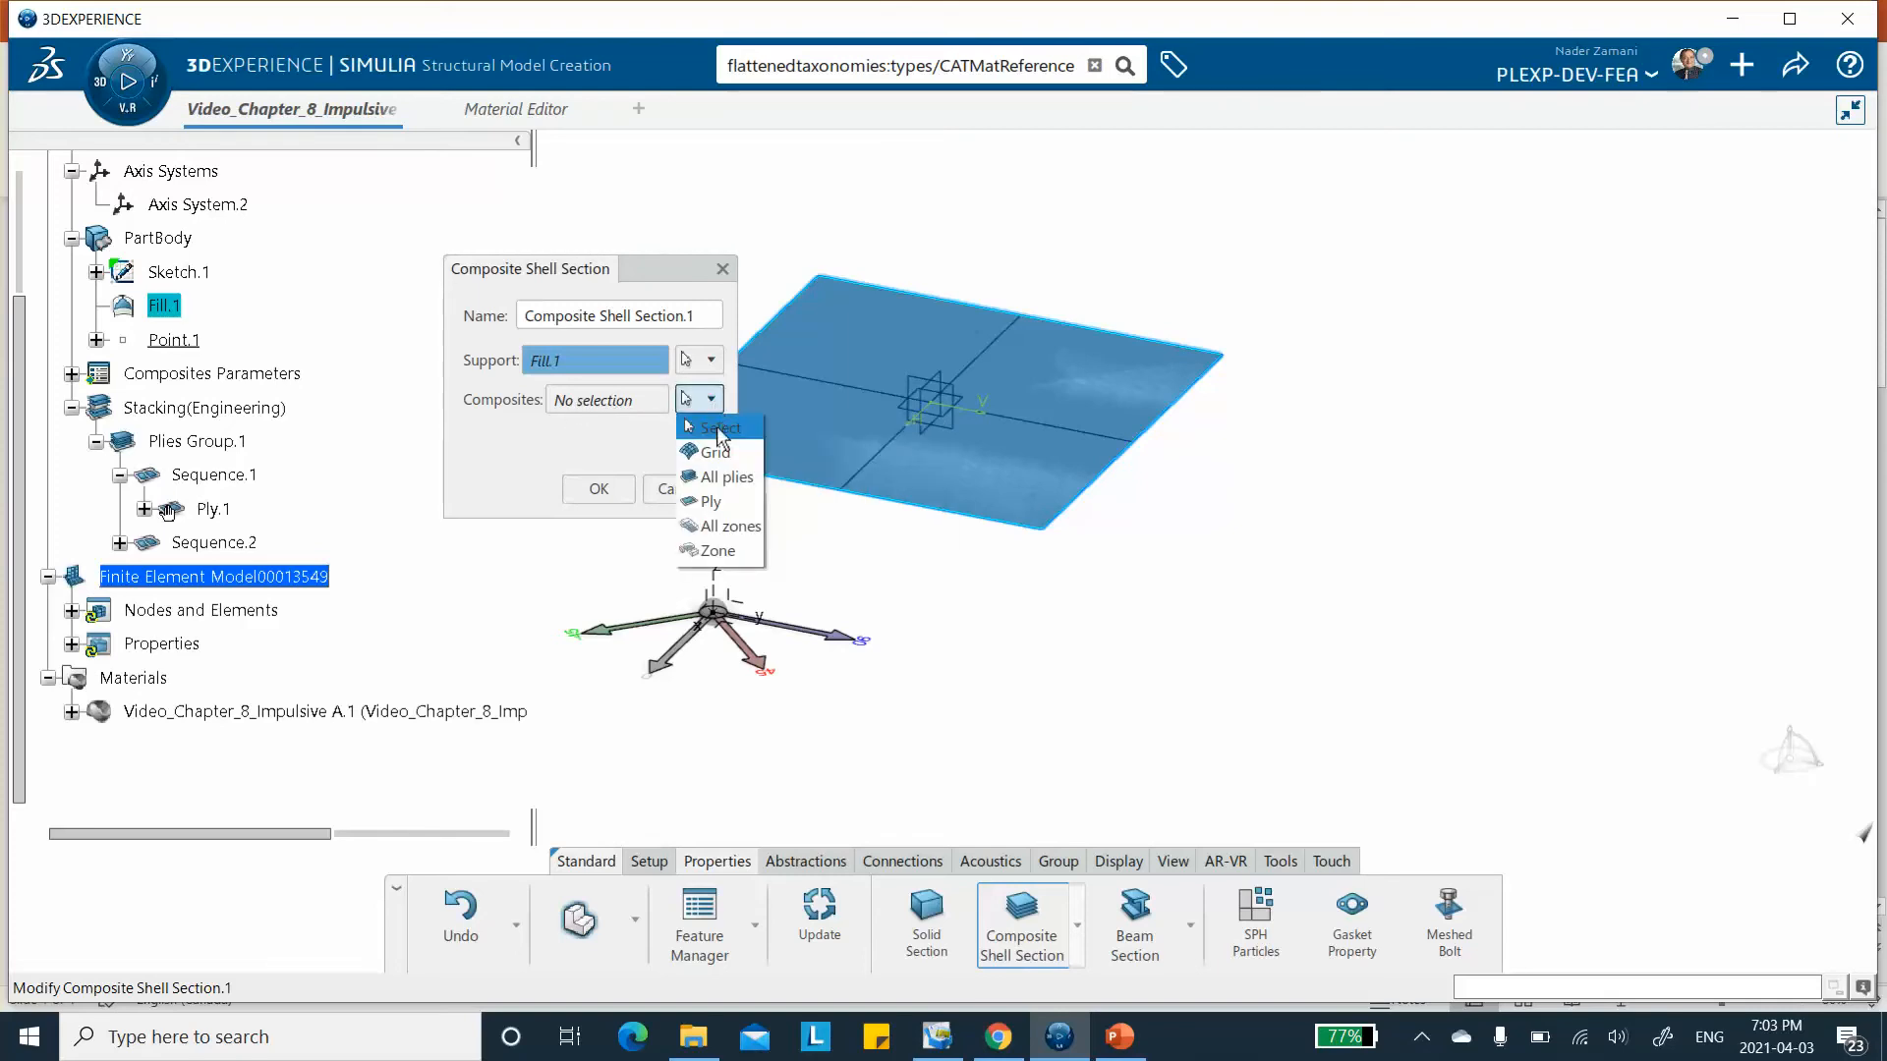
click(722, 499)
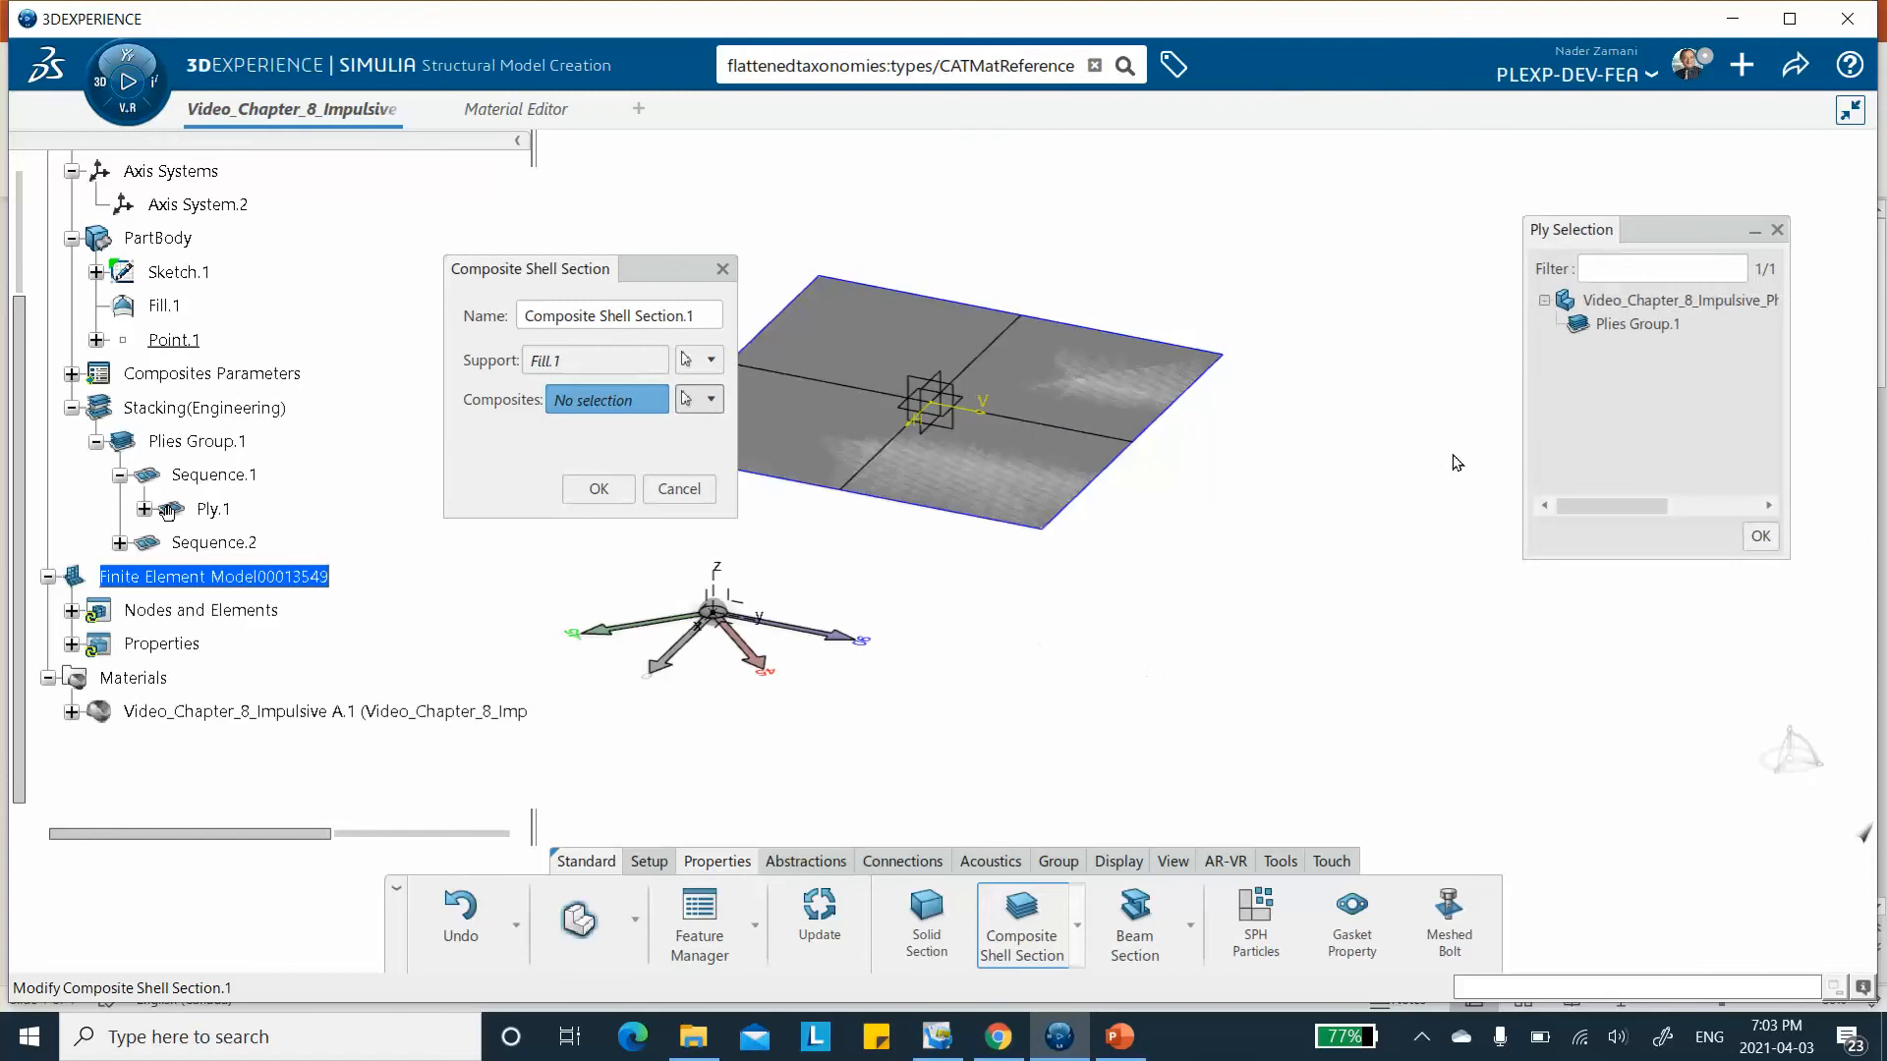
double_click(1637, 324)
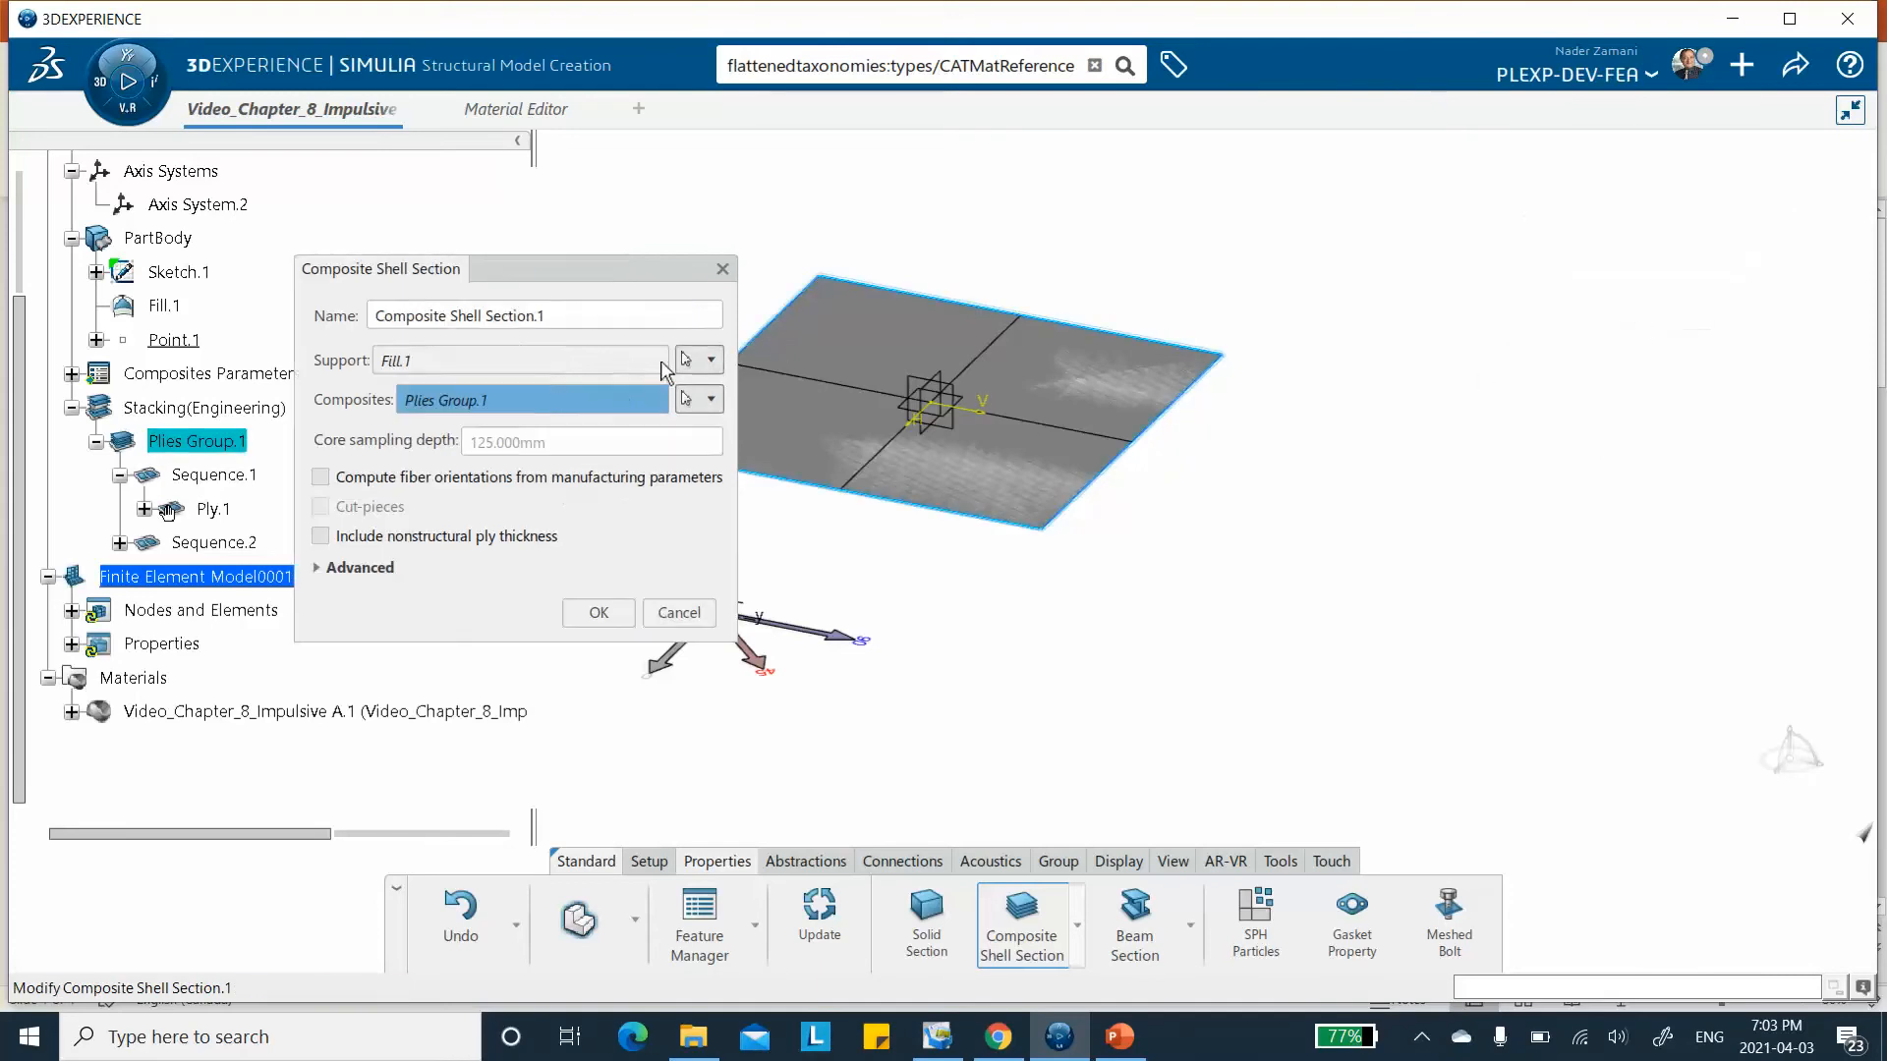
Set the composite shell section's advanced offset definition to None and accept the section.
click(317, 568)
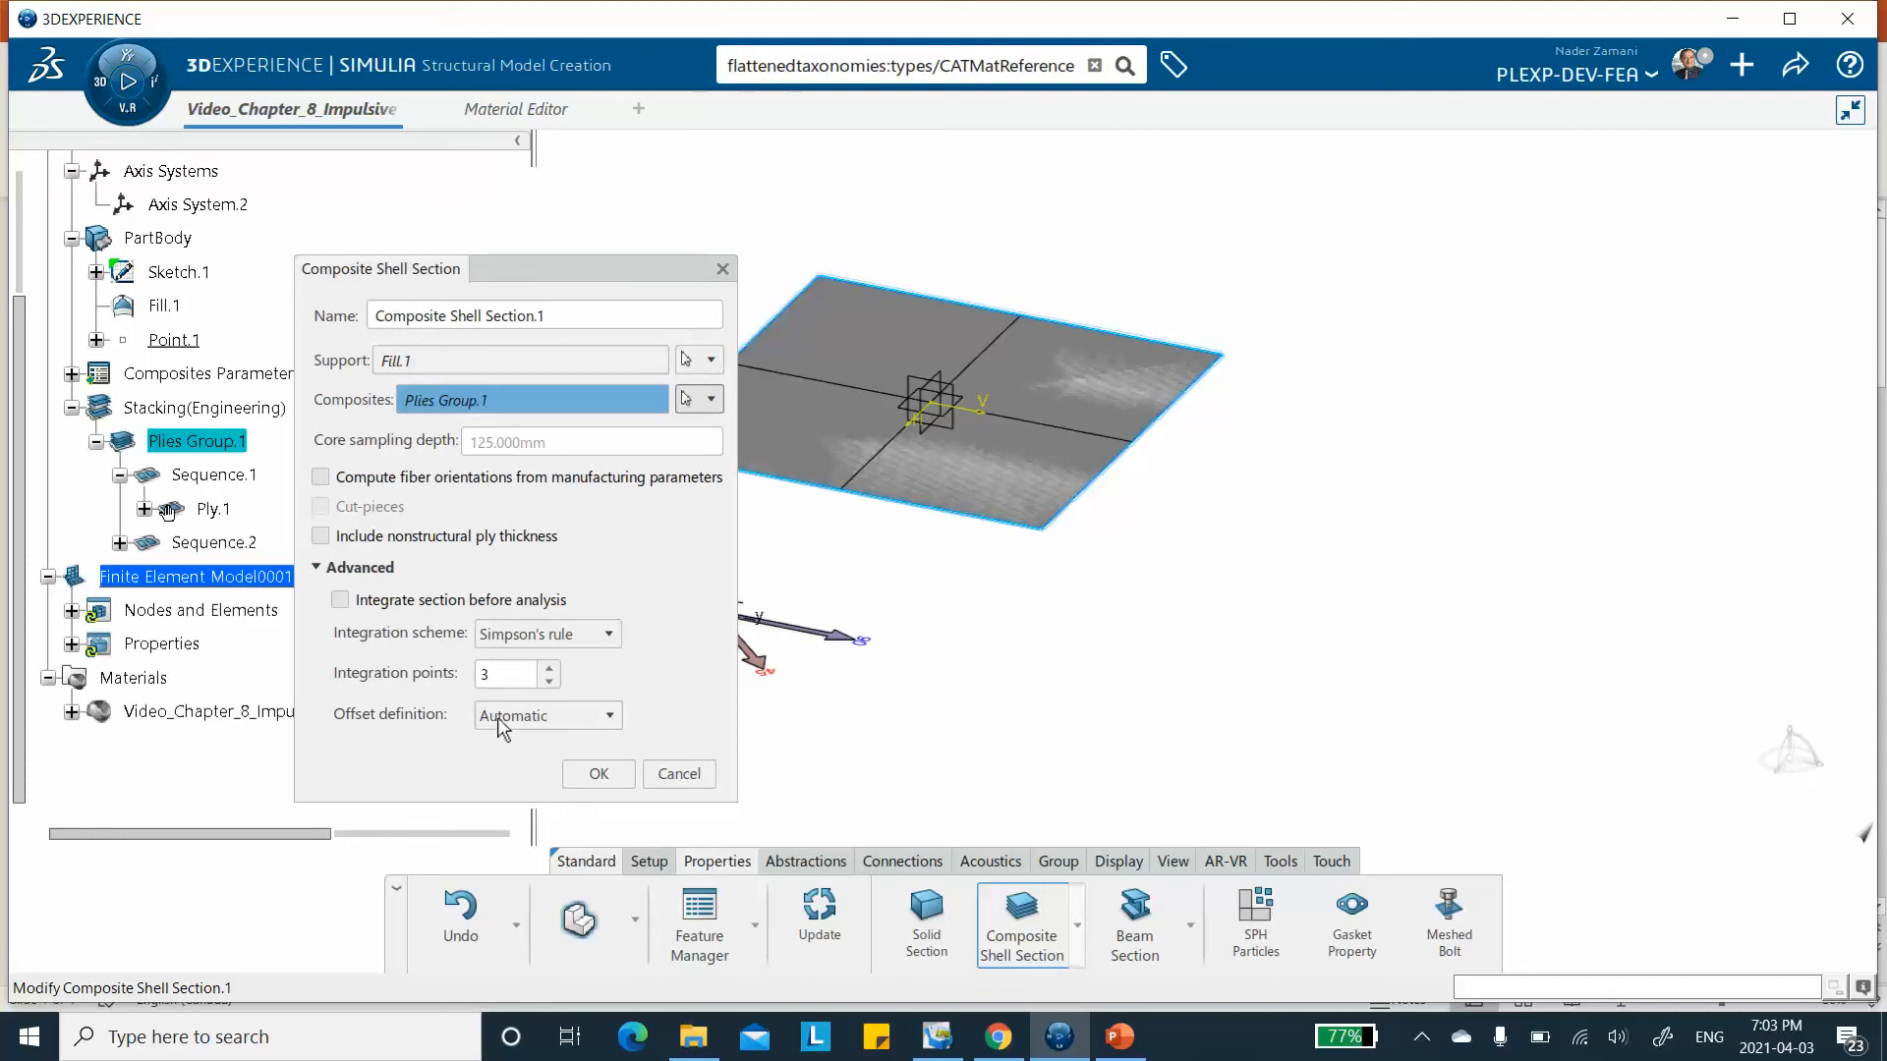
click(610, 716)
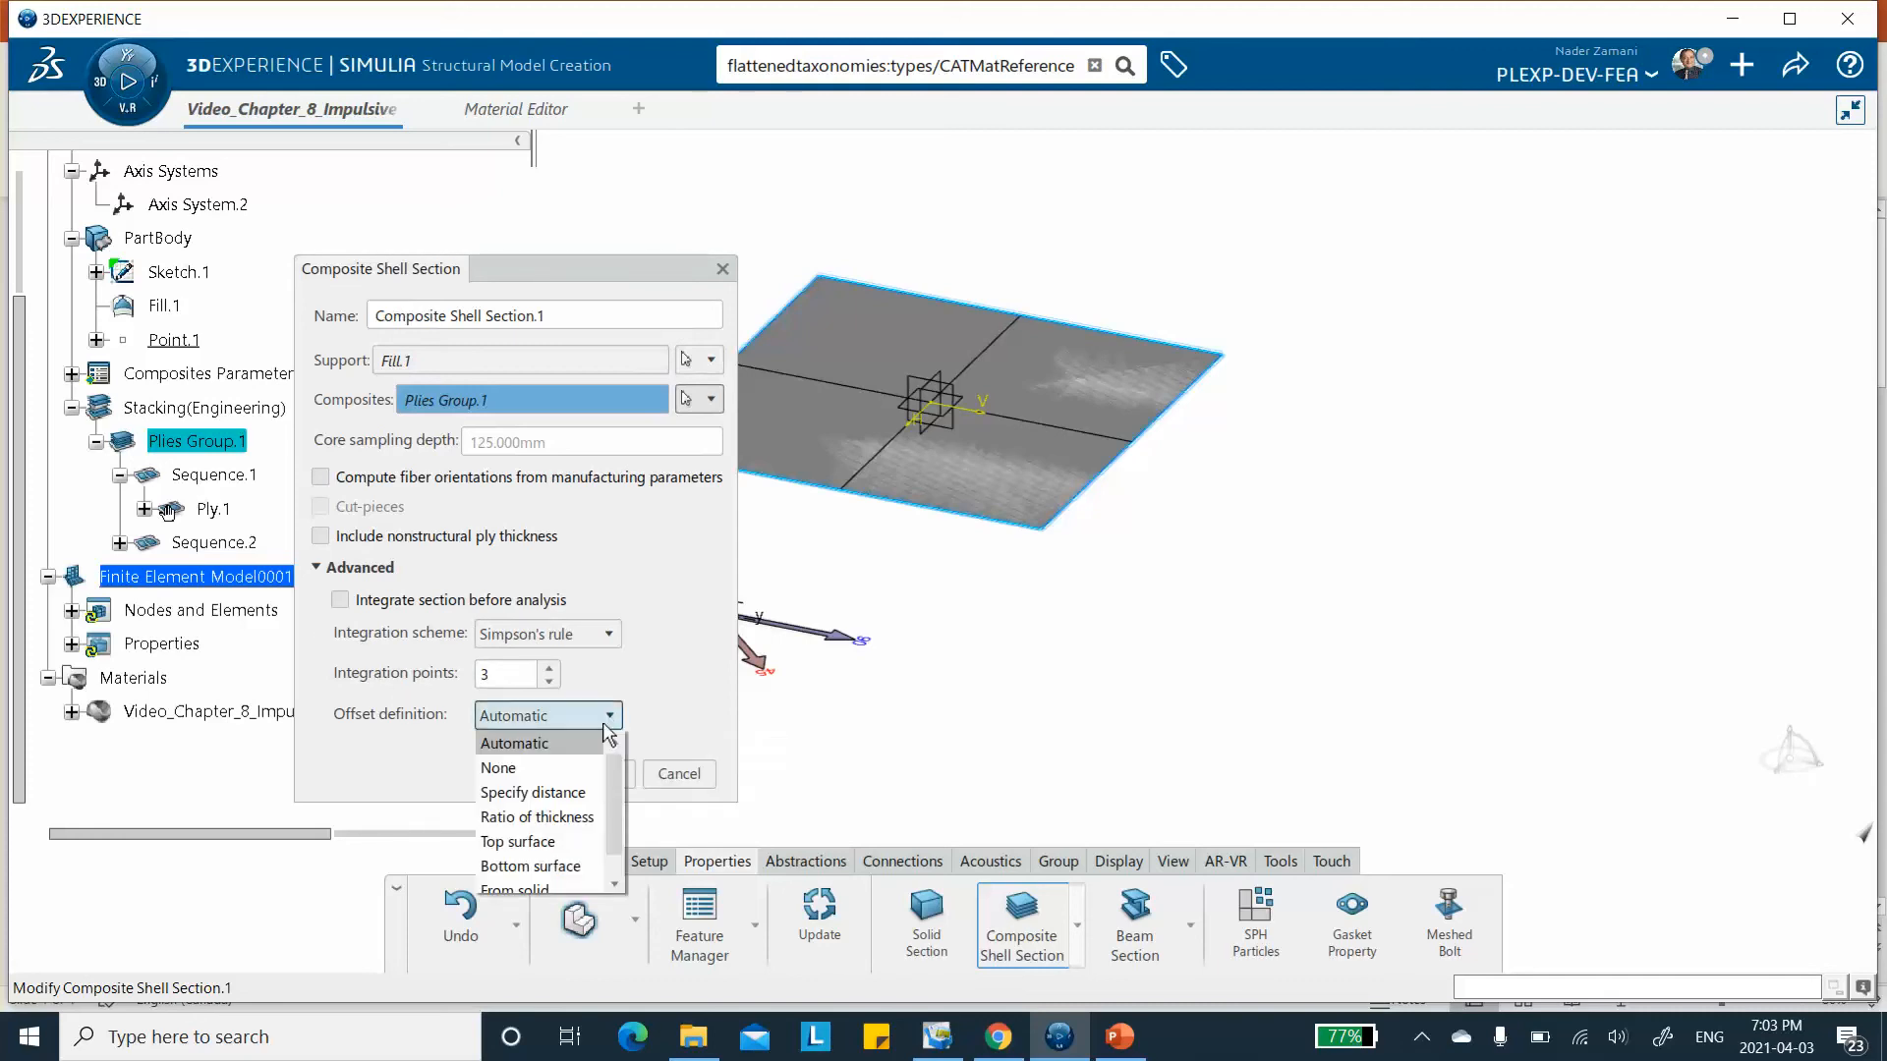
click(576, 768)
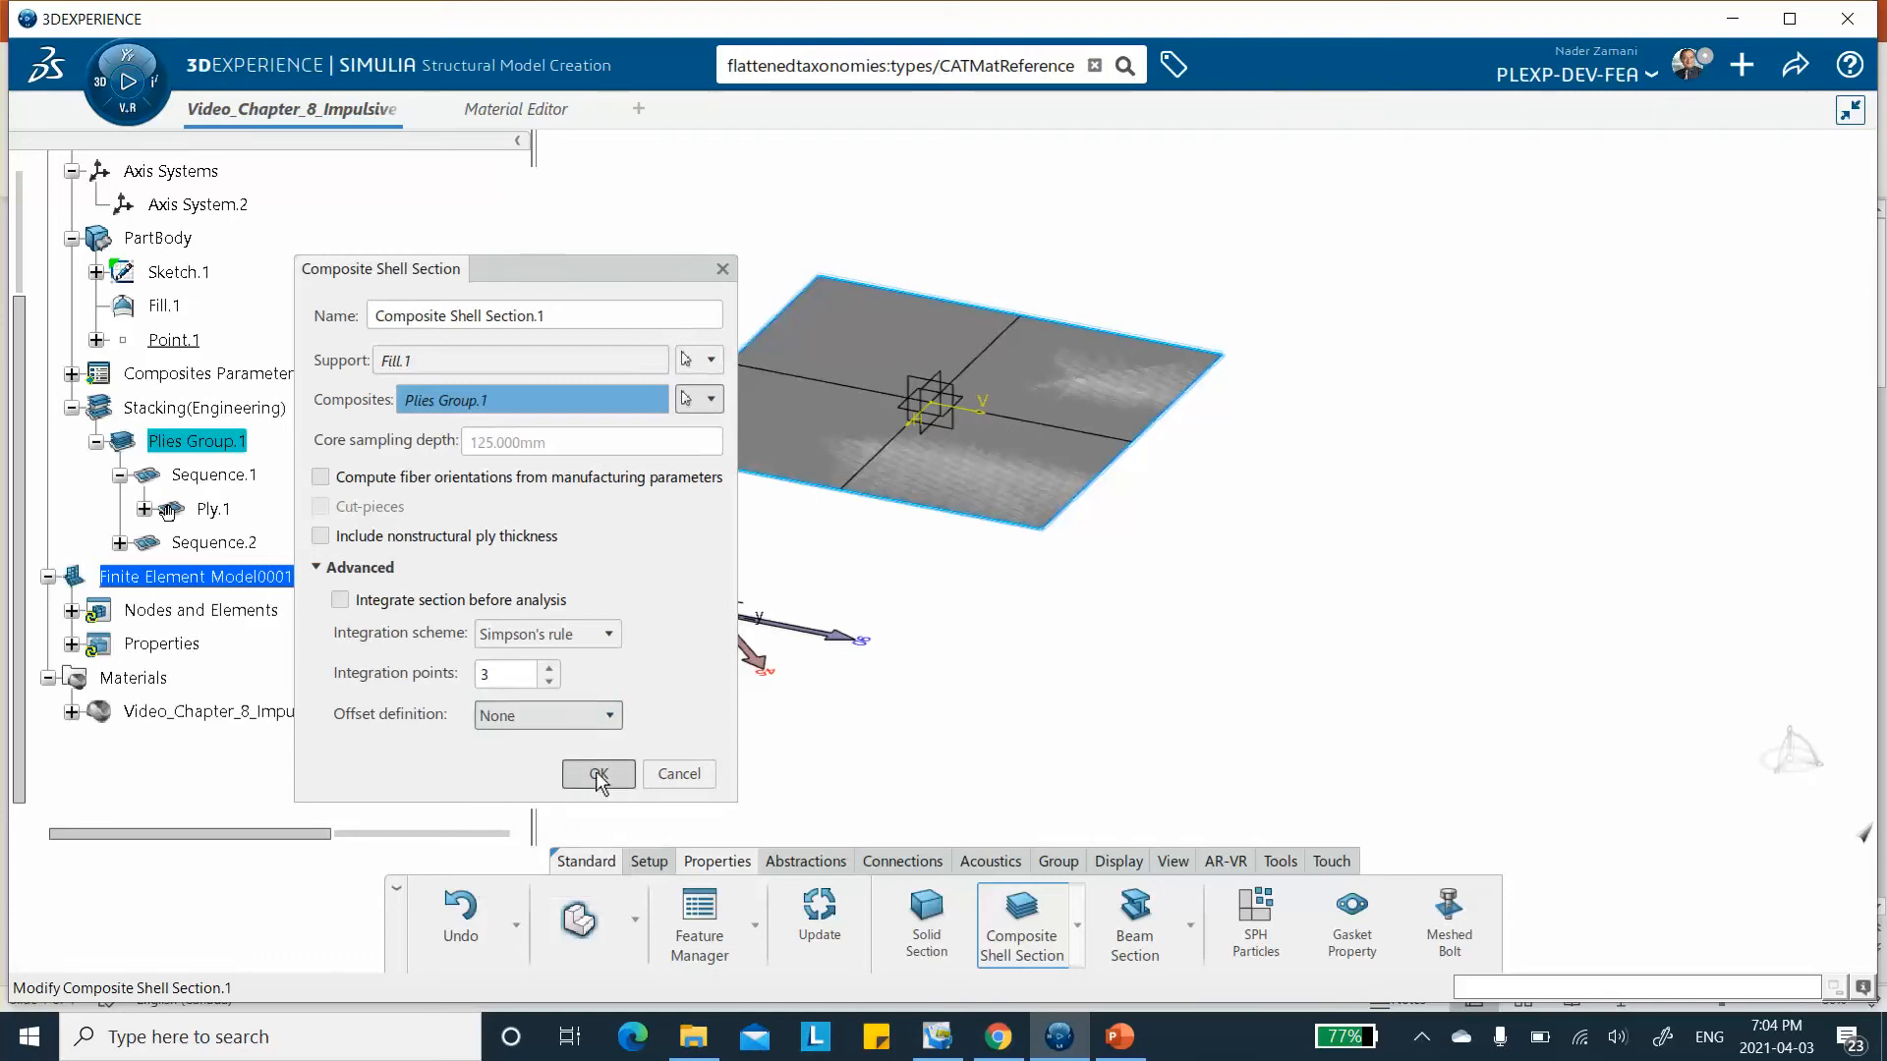
click(598, 774)
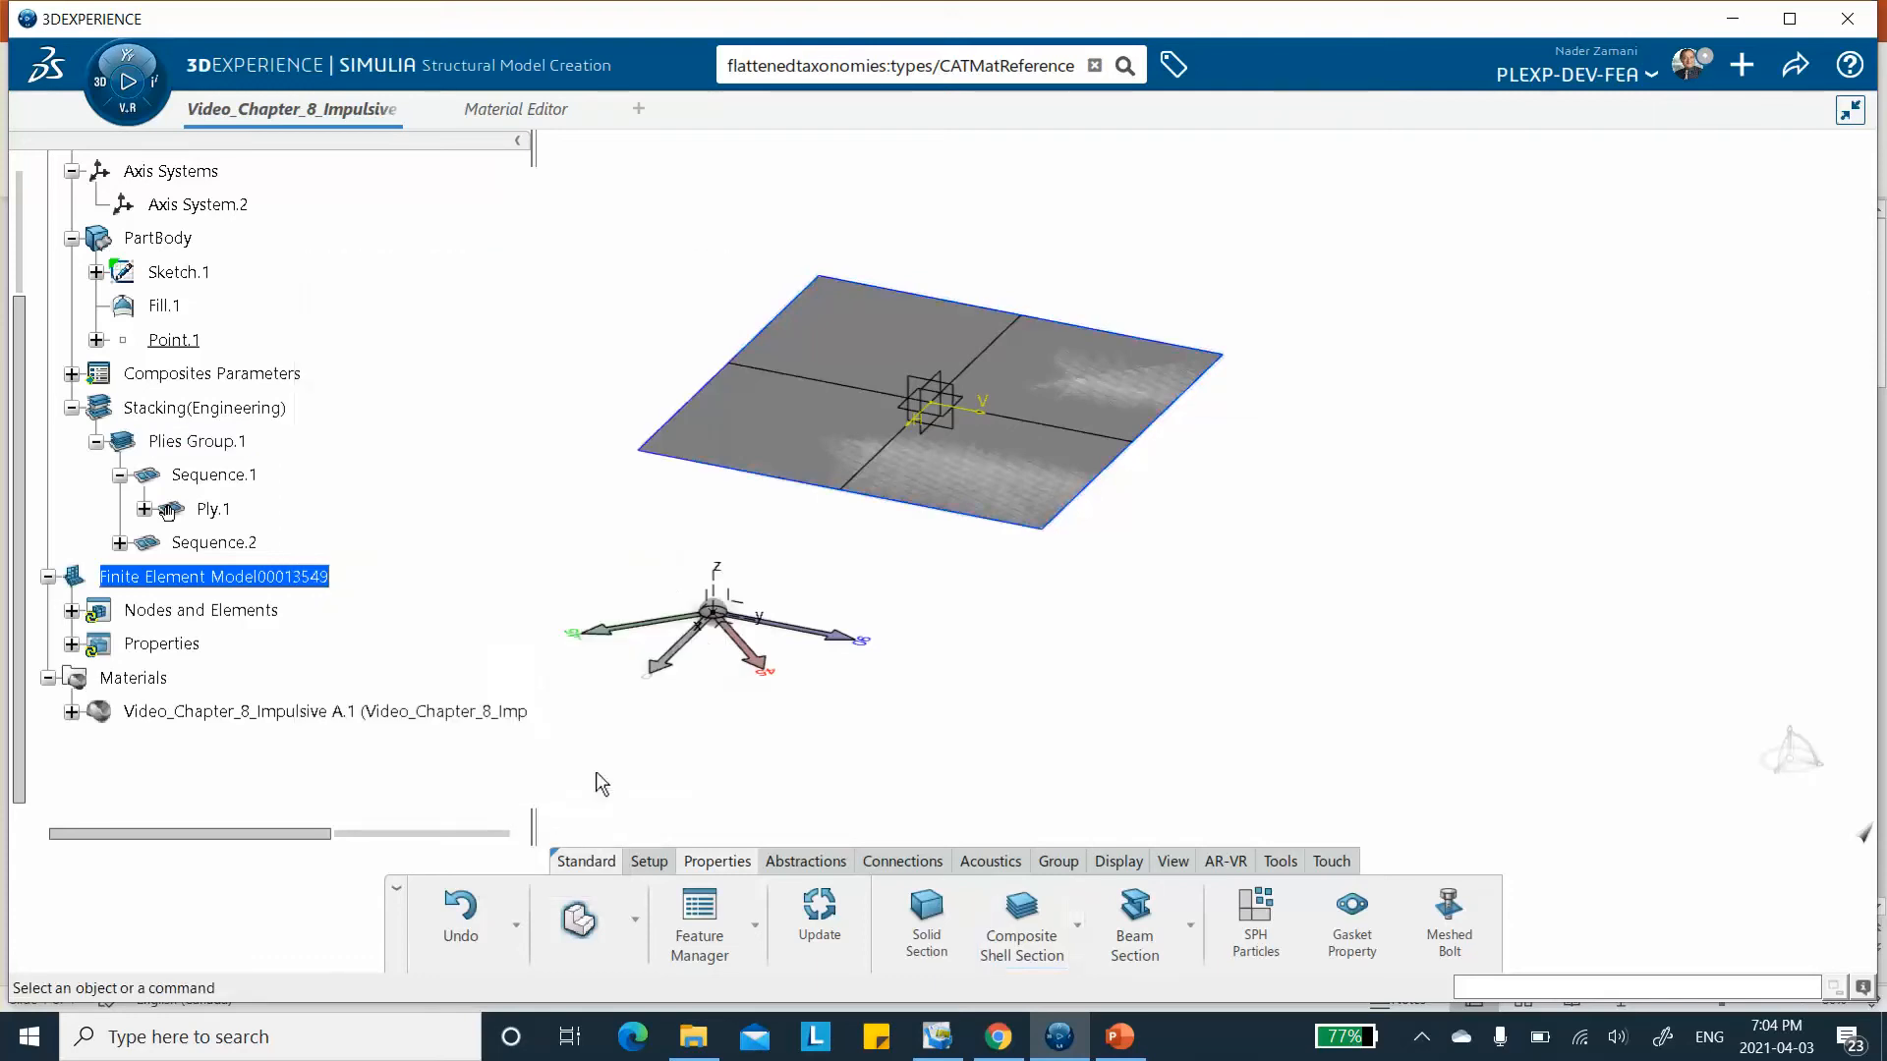
Save the model and expand the finite element model's Nodes and Elements and Properties branches.
click(1793, 77)
click(1671, 109)
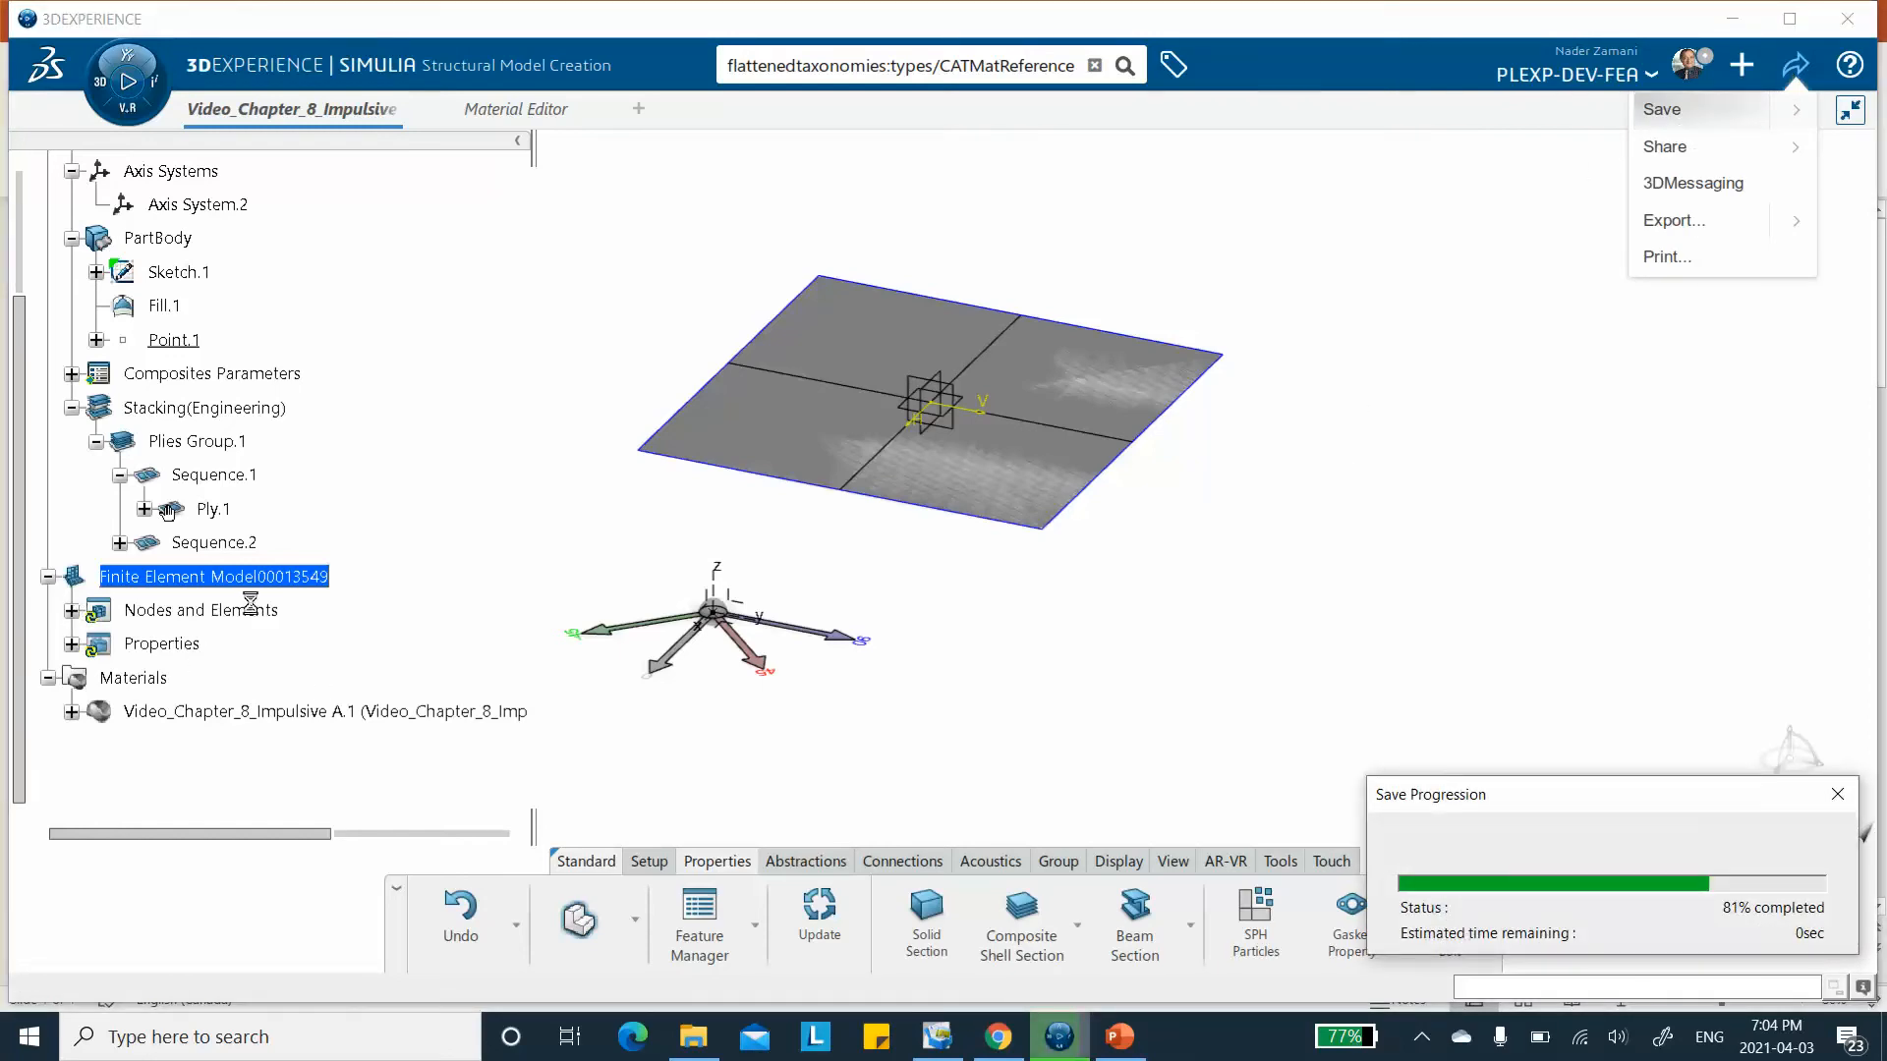
click(72, 611)
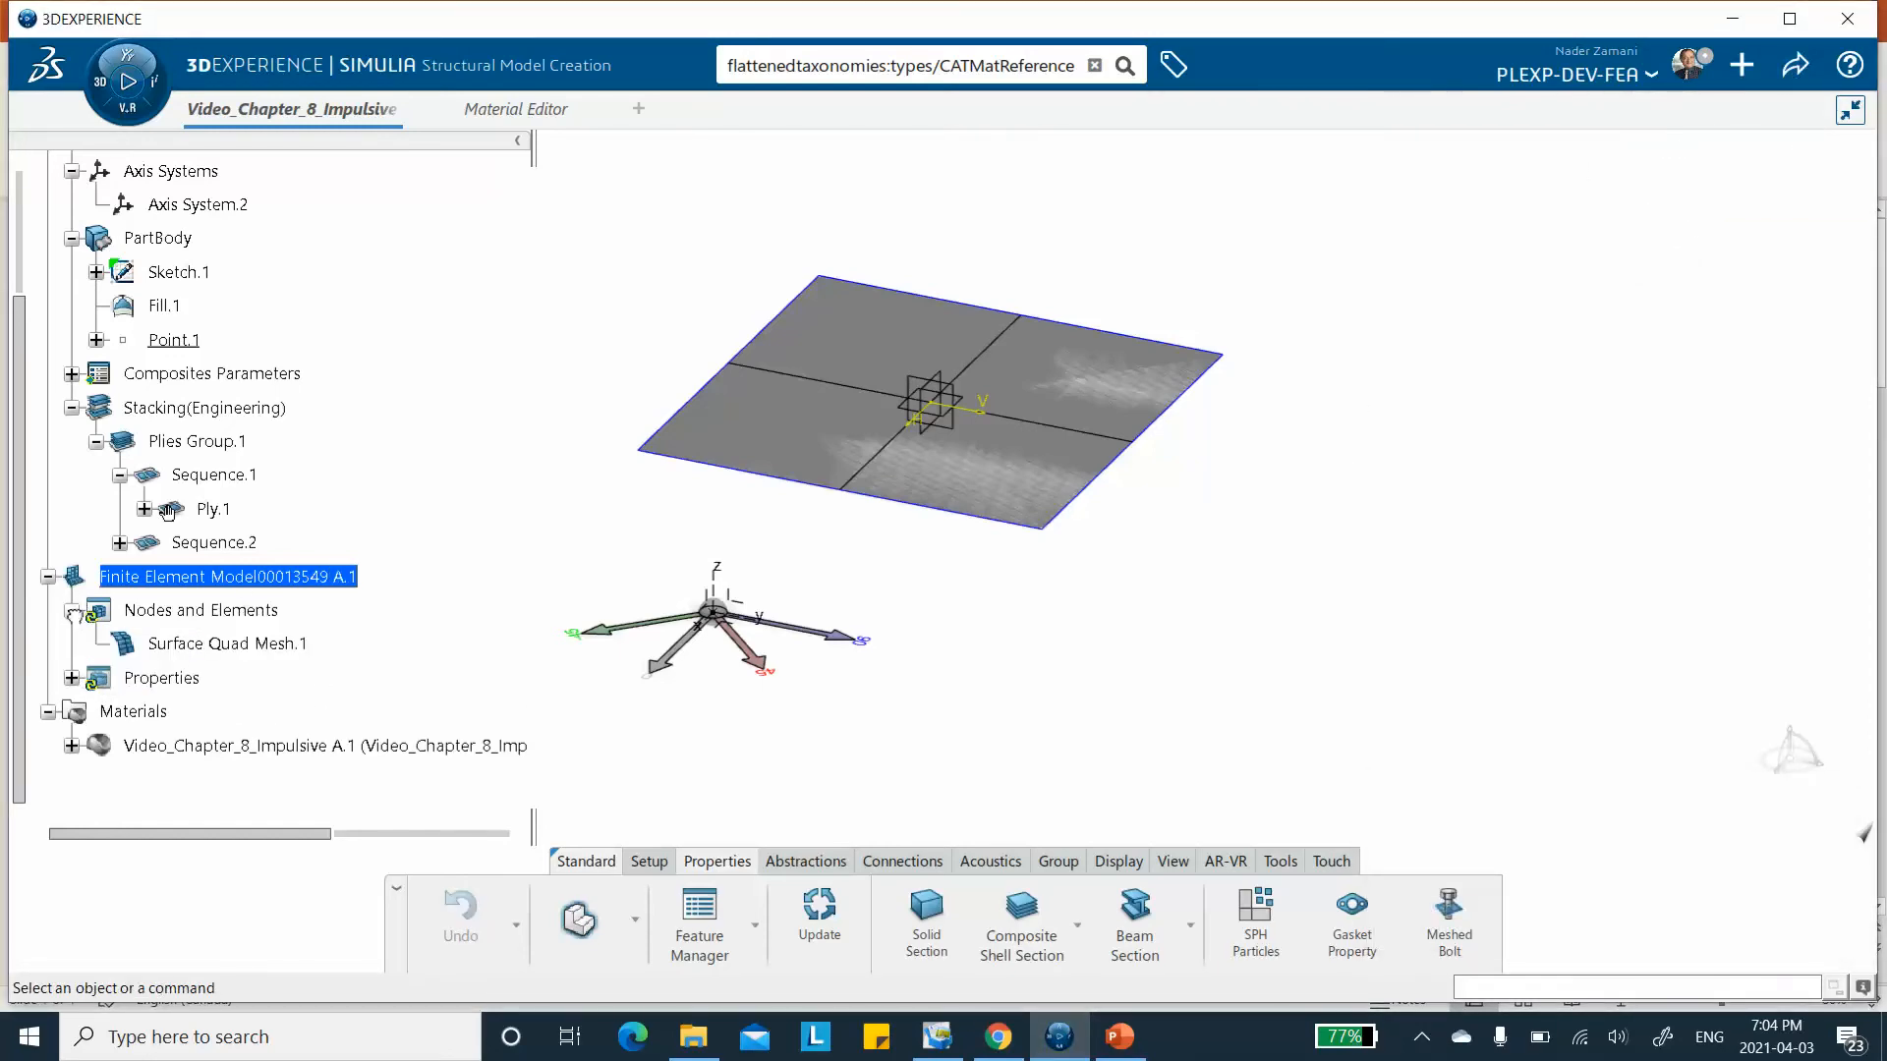
click(72, 679)
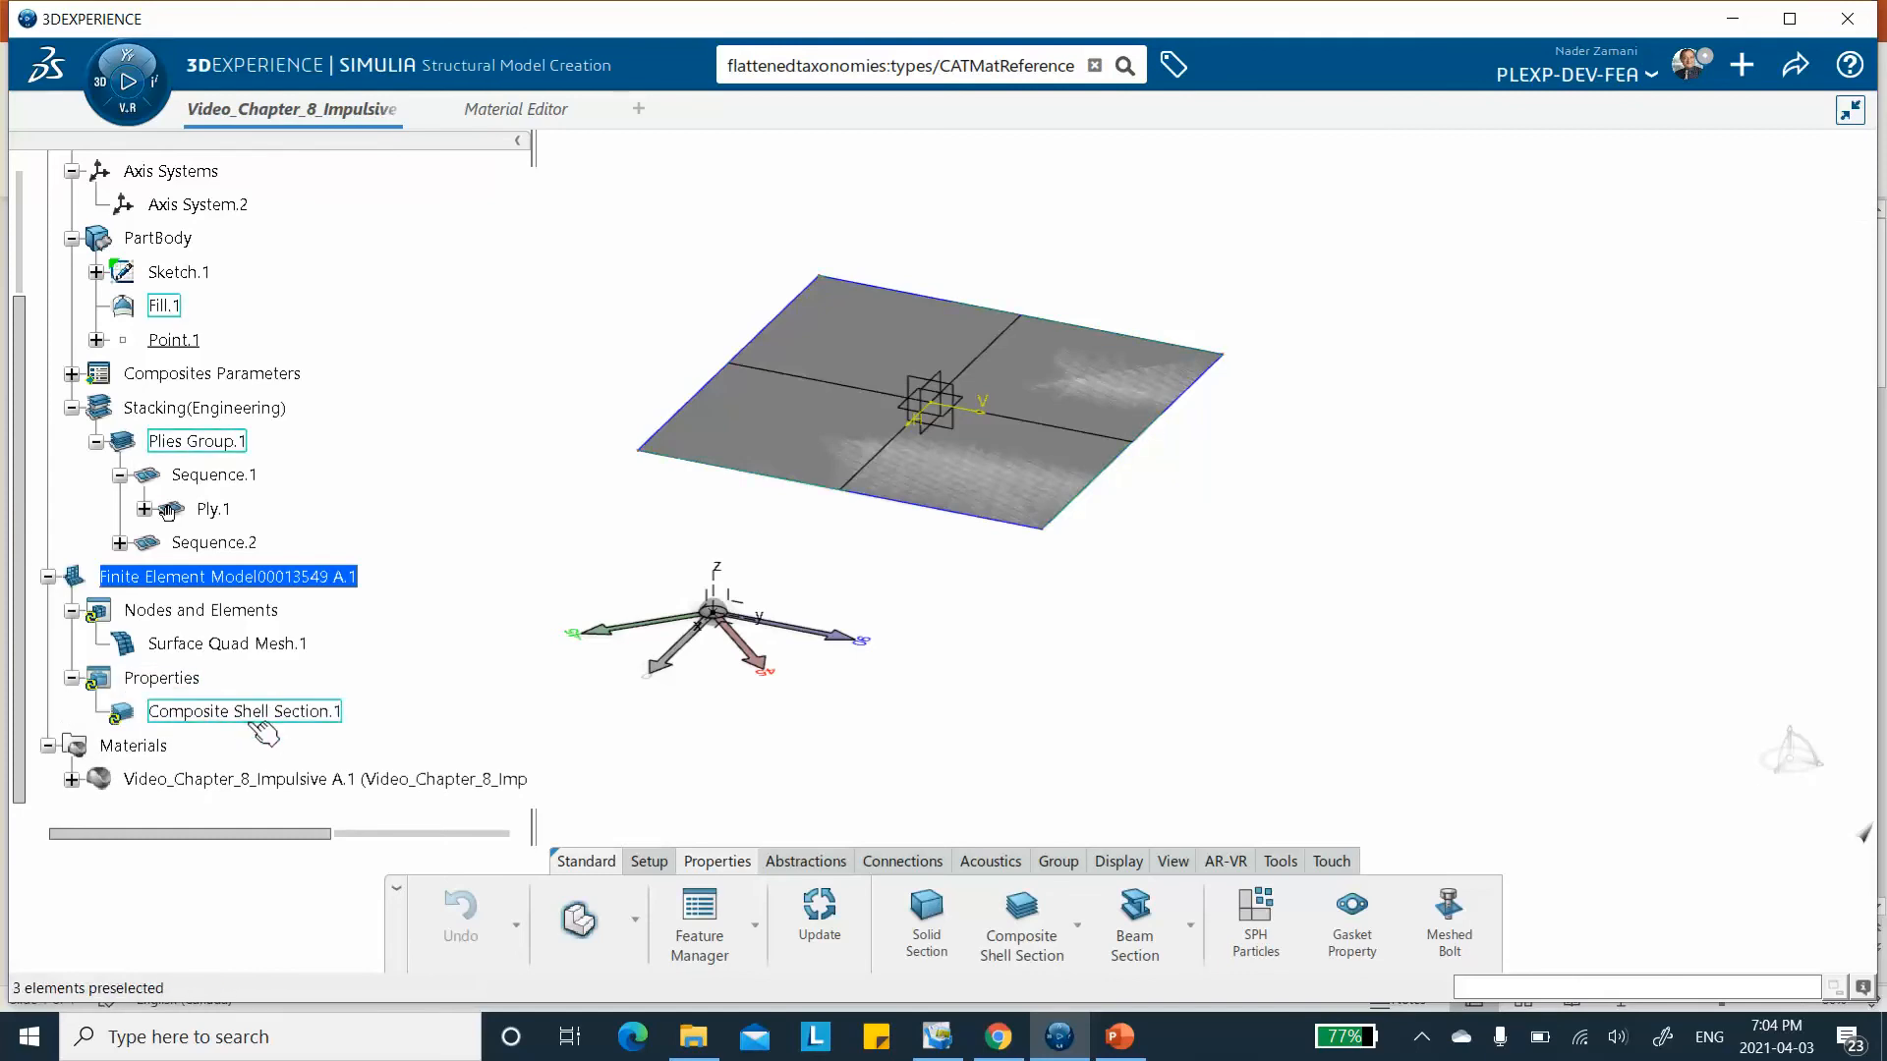
Switch to the Structural Scenario Creation app and initialize the physics simulation with a Structural analysis case.
click(100, 88)
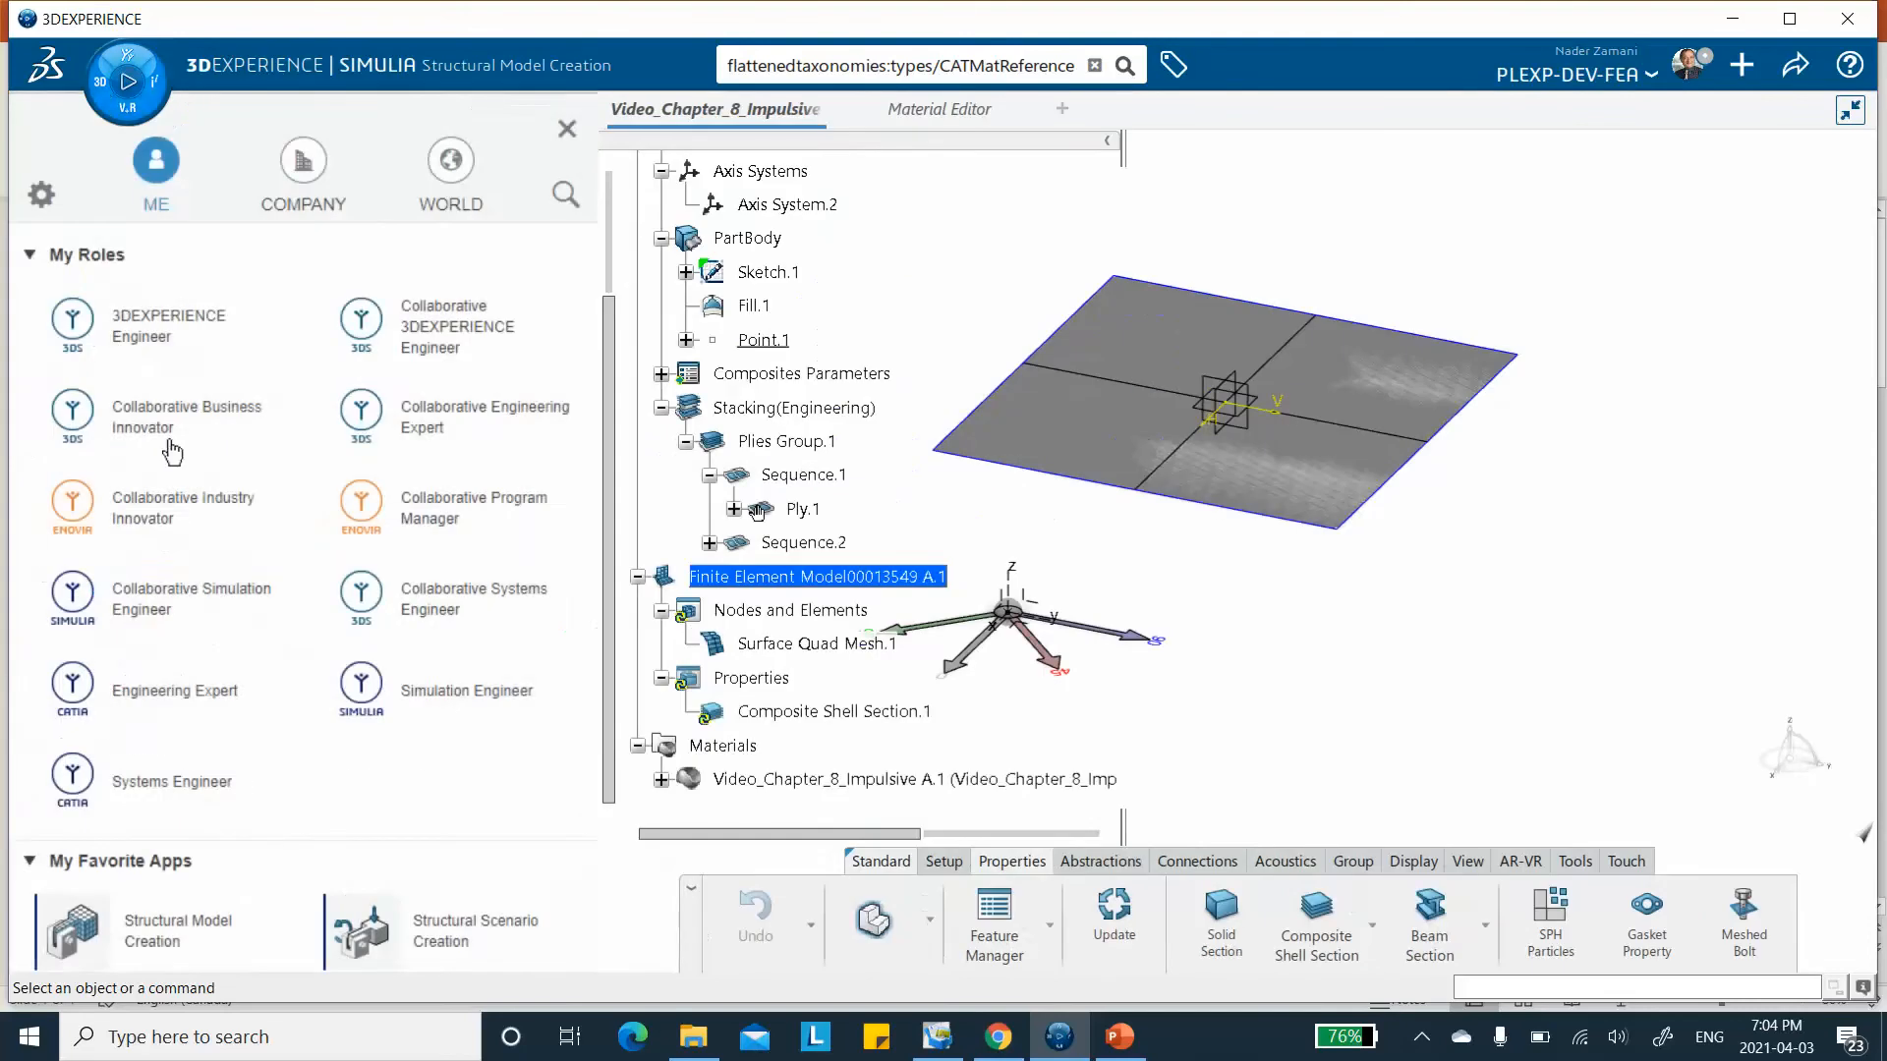
scroll(216, 486, down, 5)
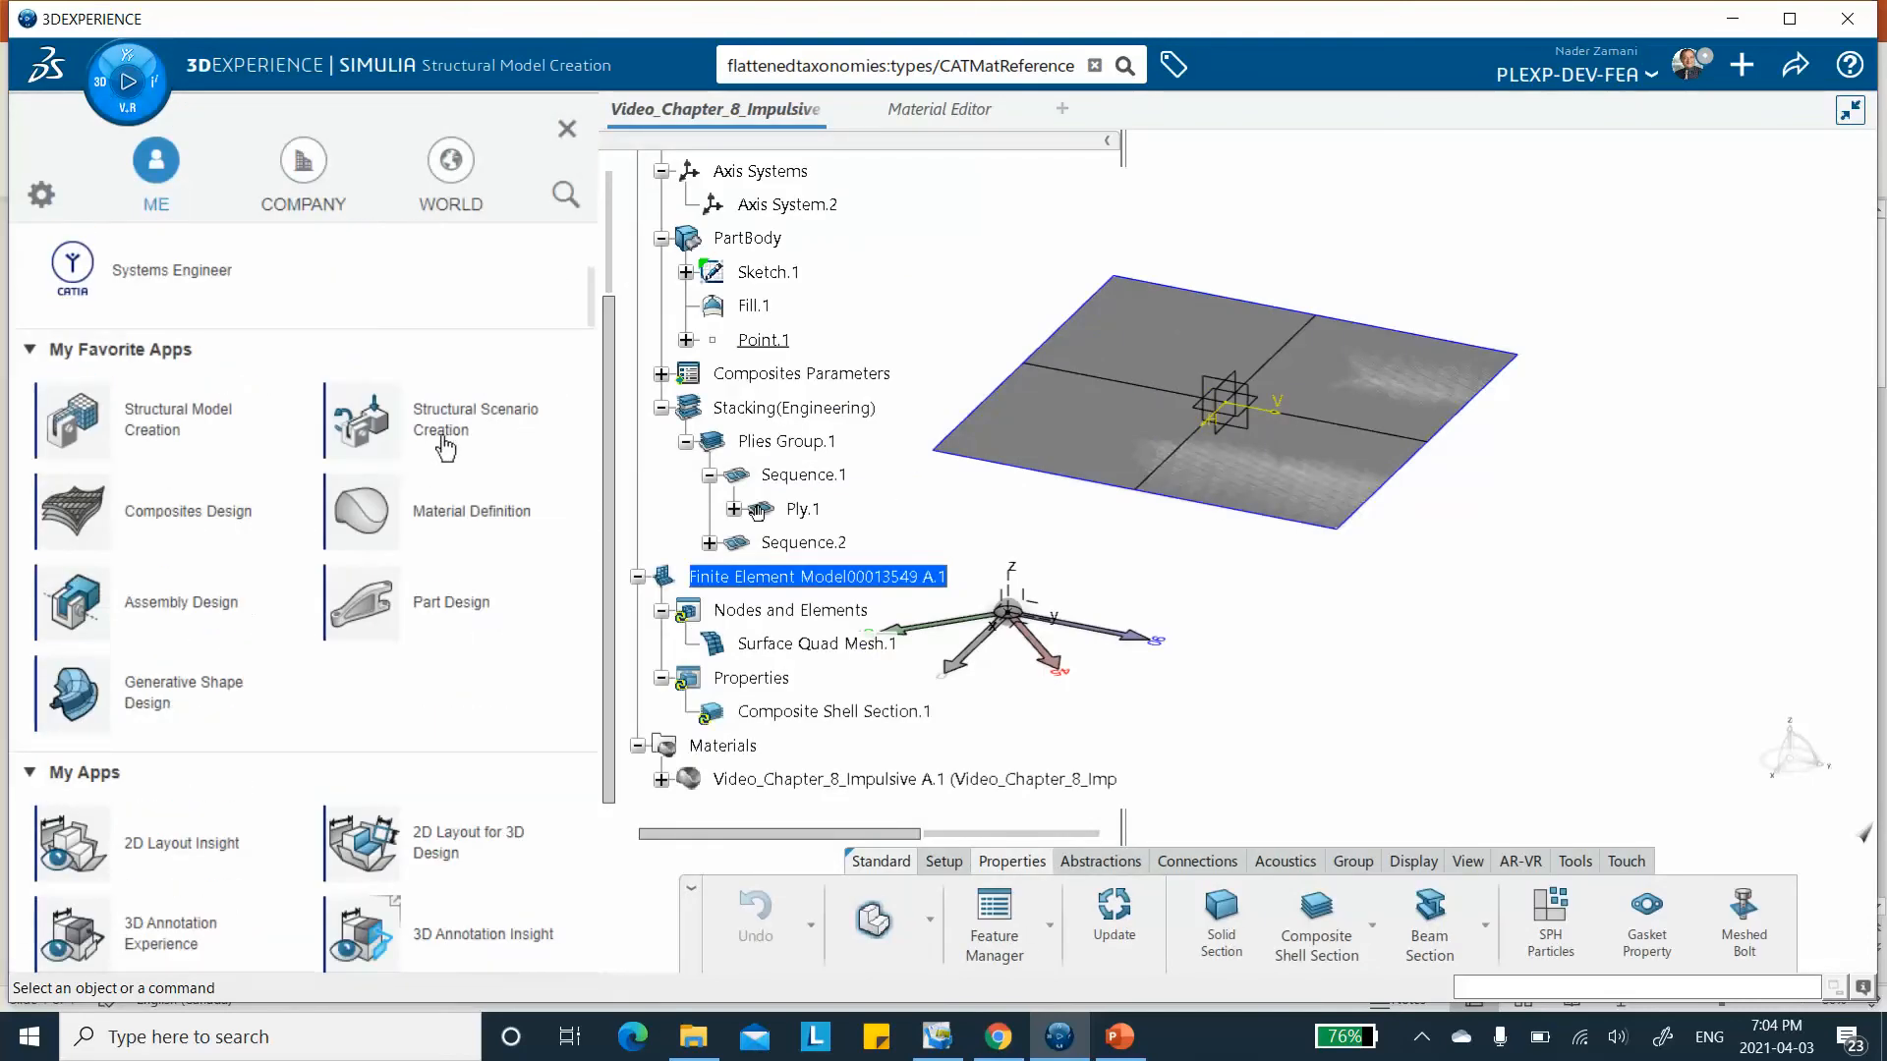
click(434, 413)
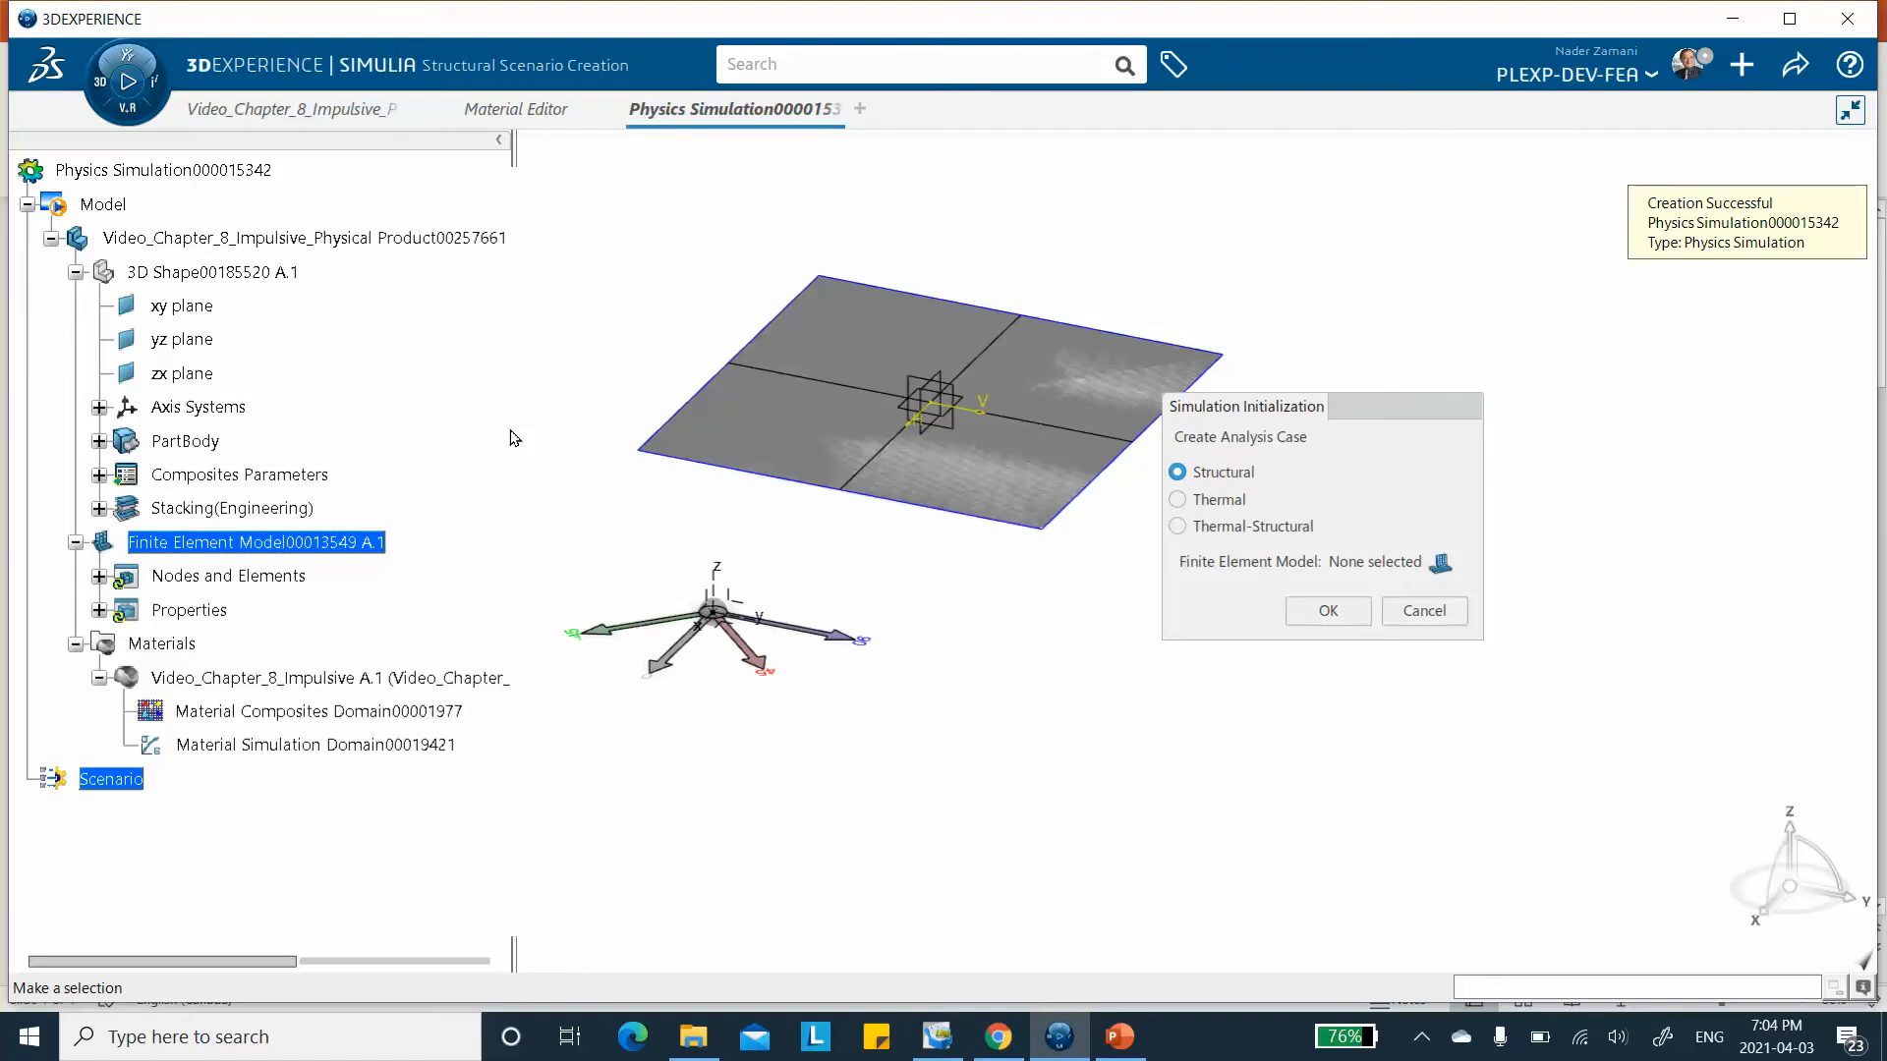
click(1330, 611)
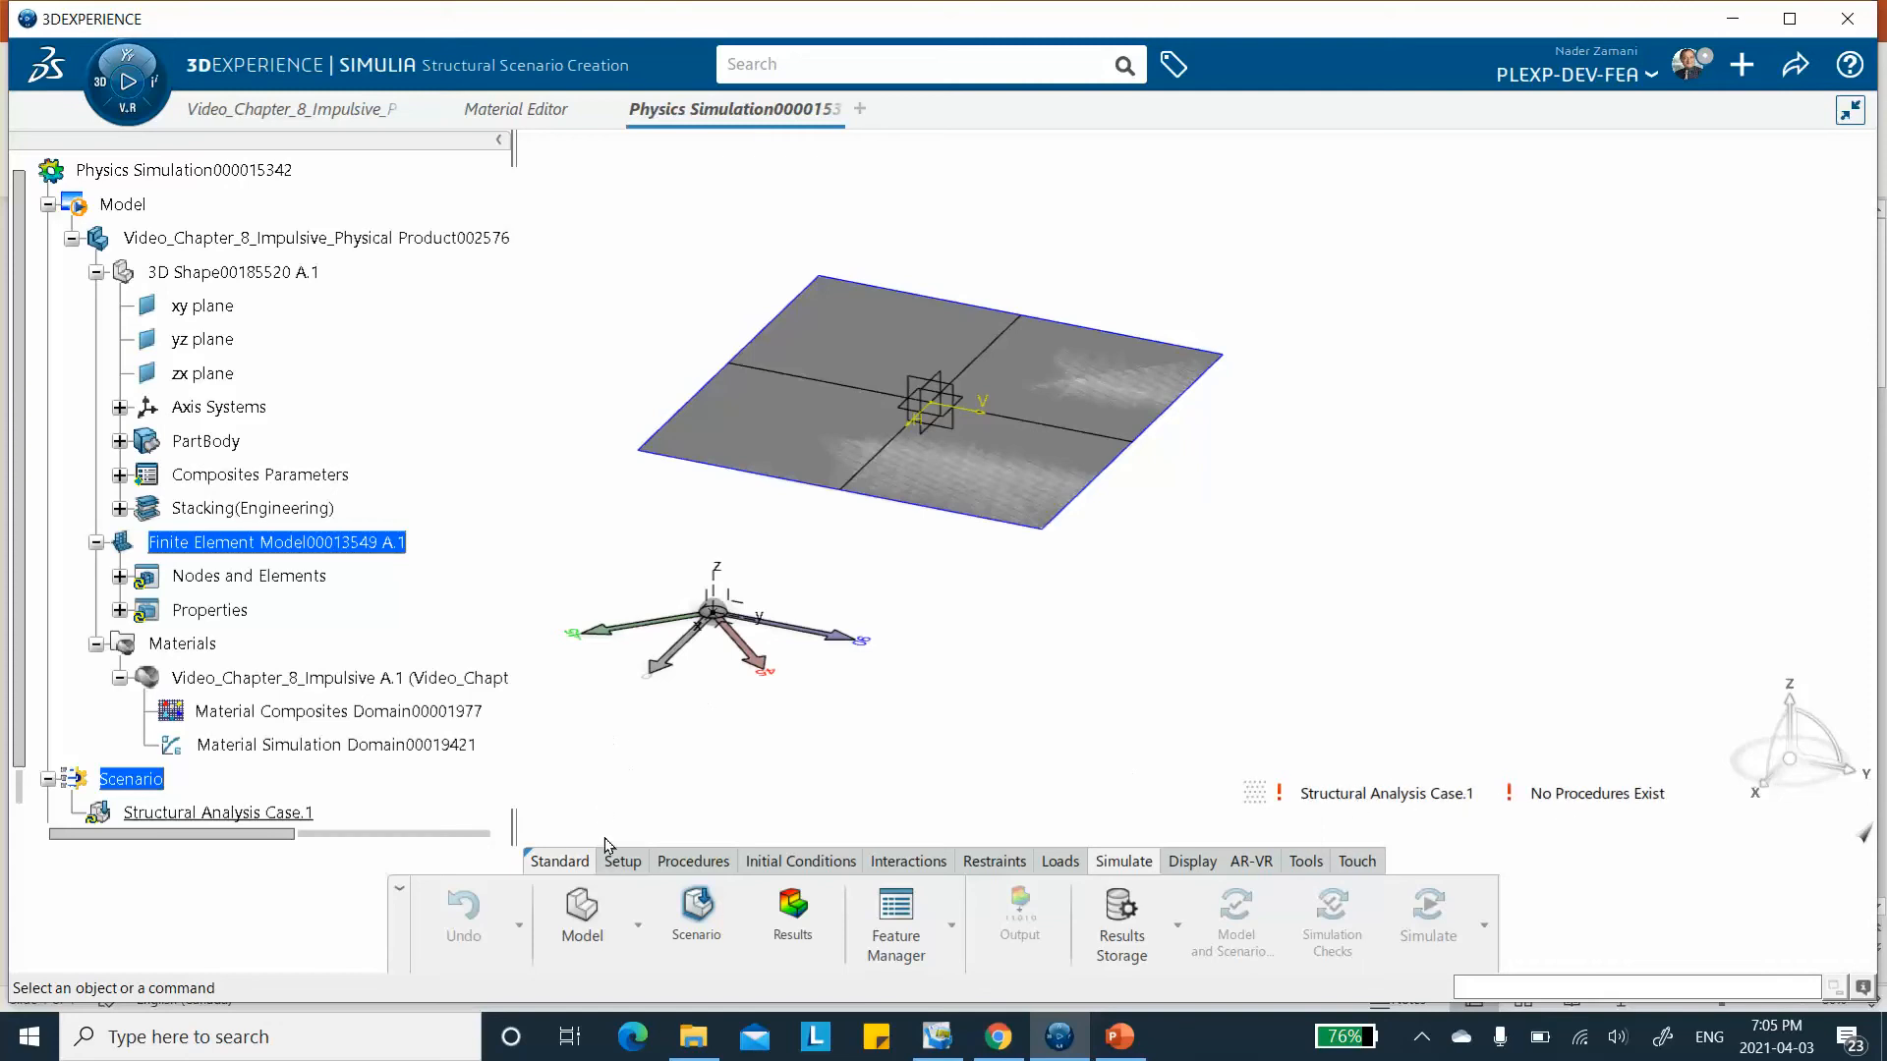
Assign the existing 3D finite element model to the structural analysis case.
click(623, 861)
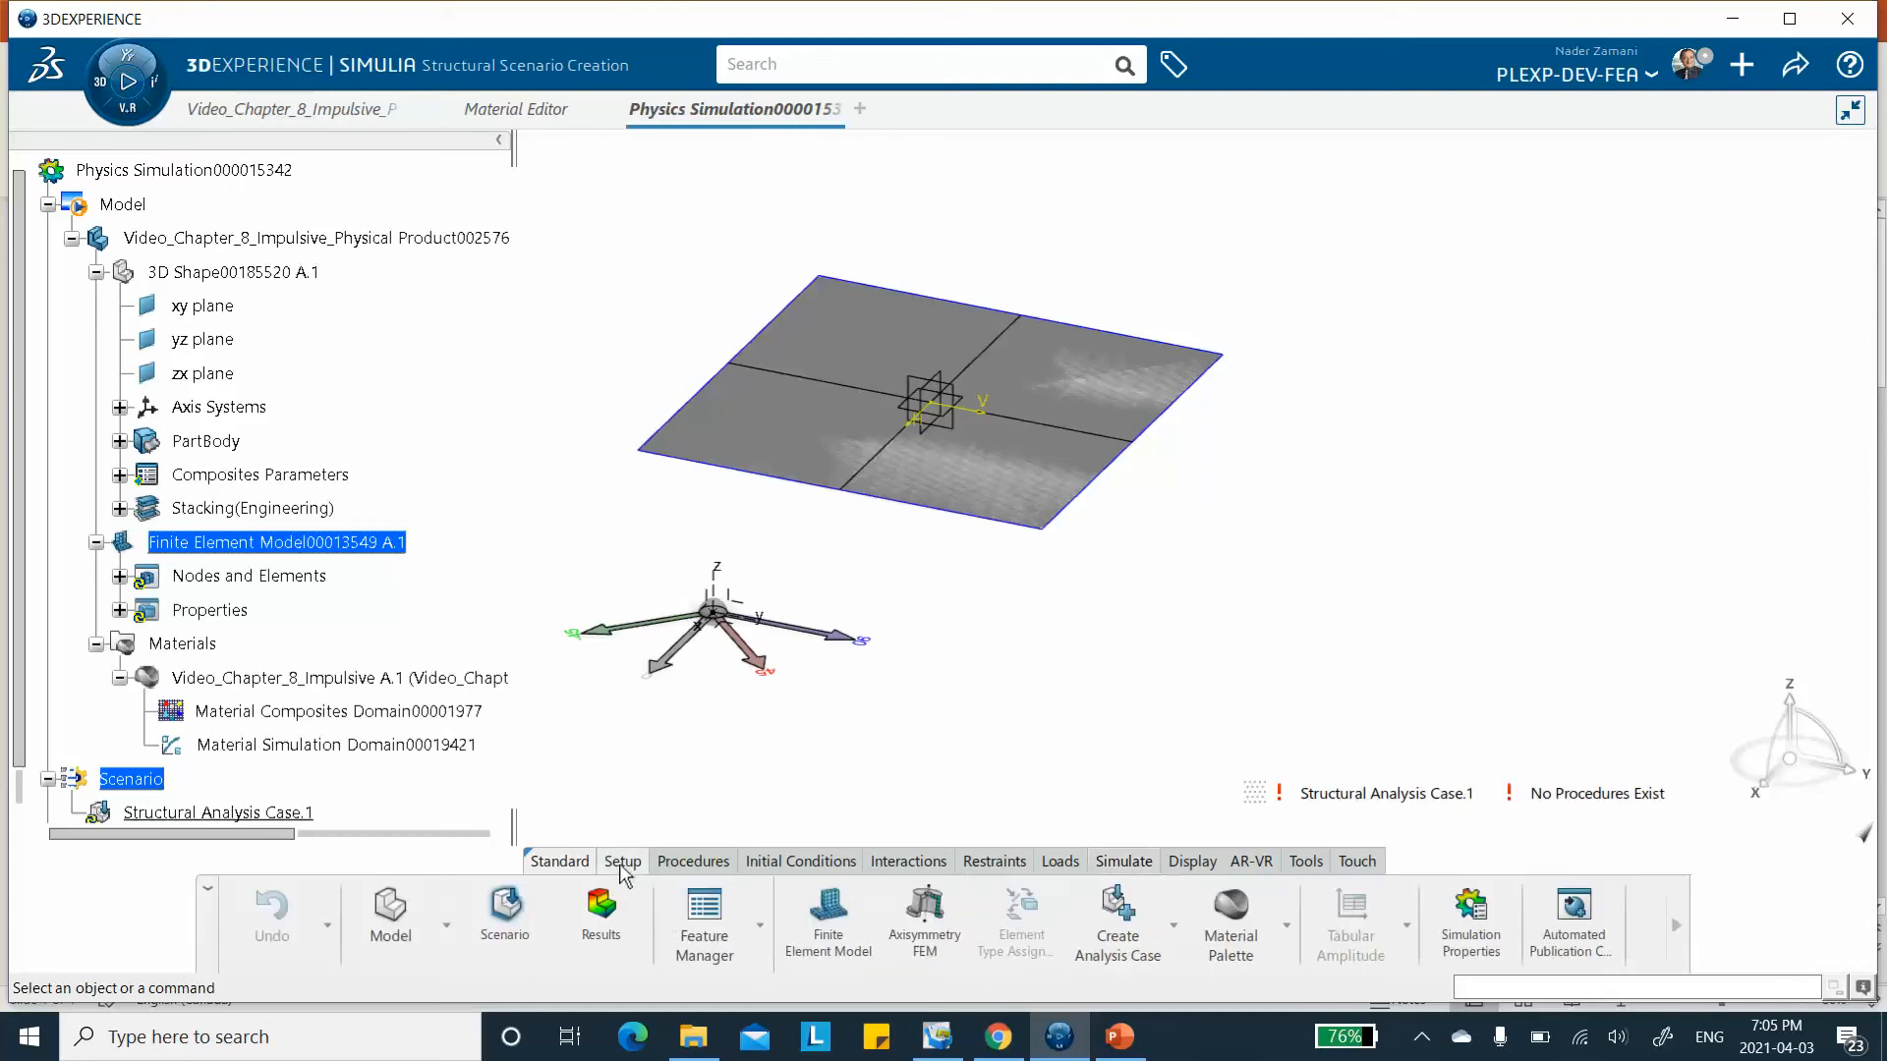
click(840, 924)
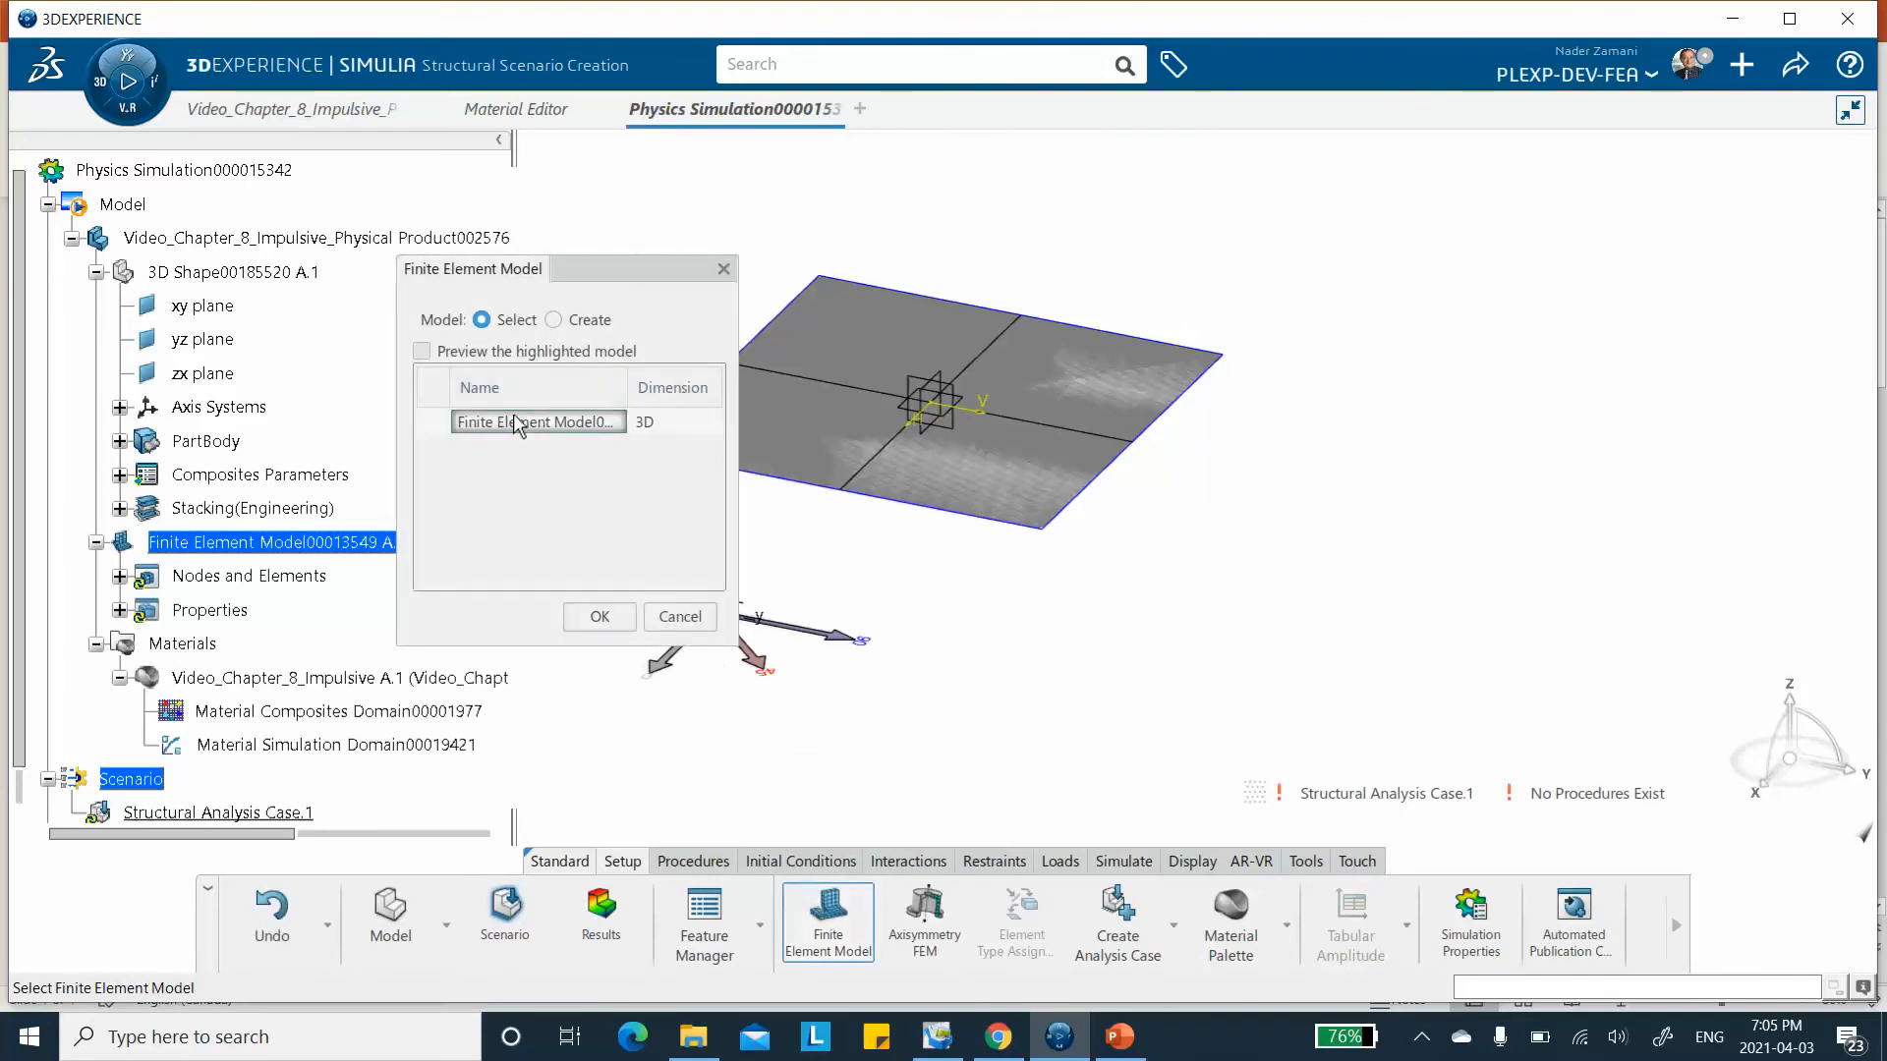
click(560, 425)
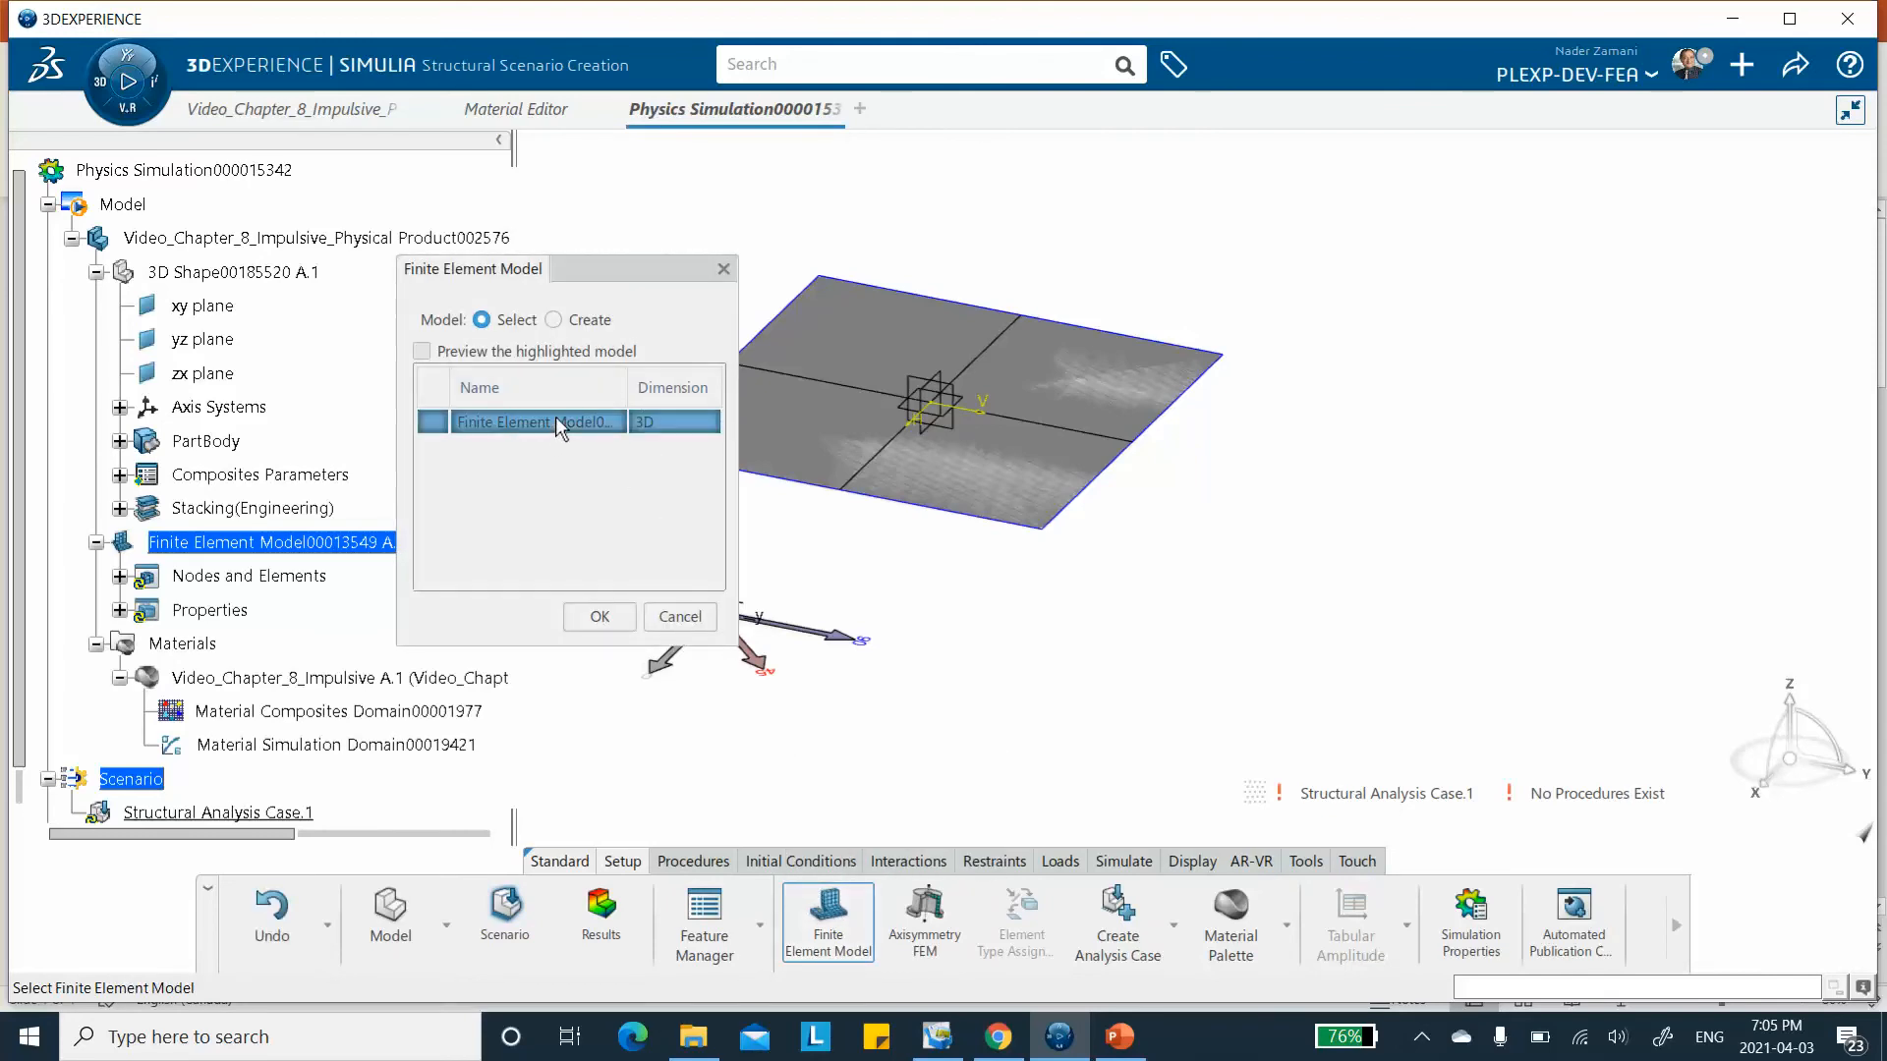
click(602, 617)
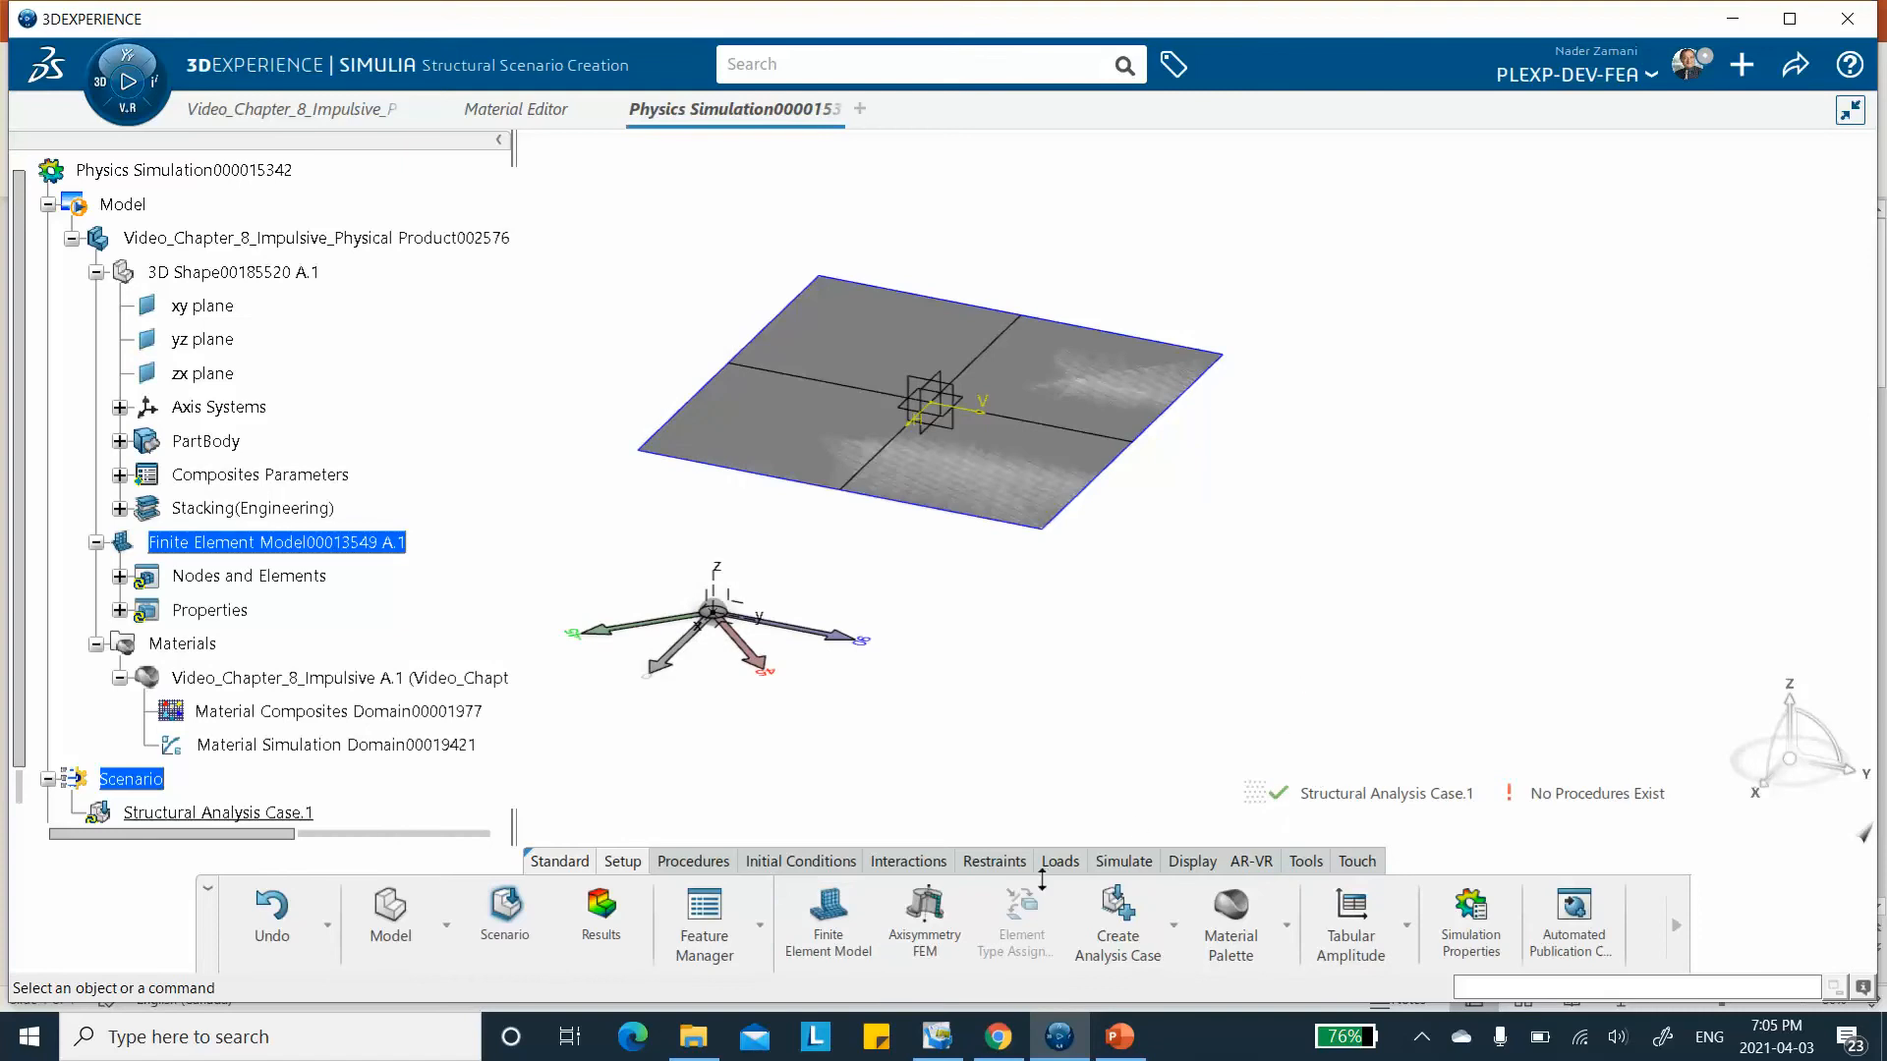
Add a Frequency Step with the Lanczos solver and 10 modes, and expand the structural analysis case in the tree.
click(711, 865)
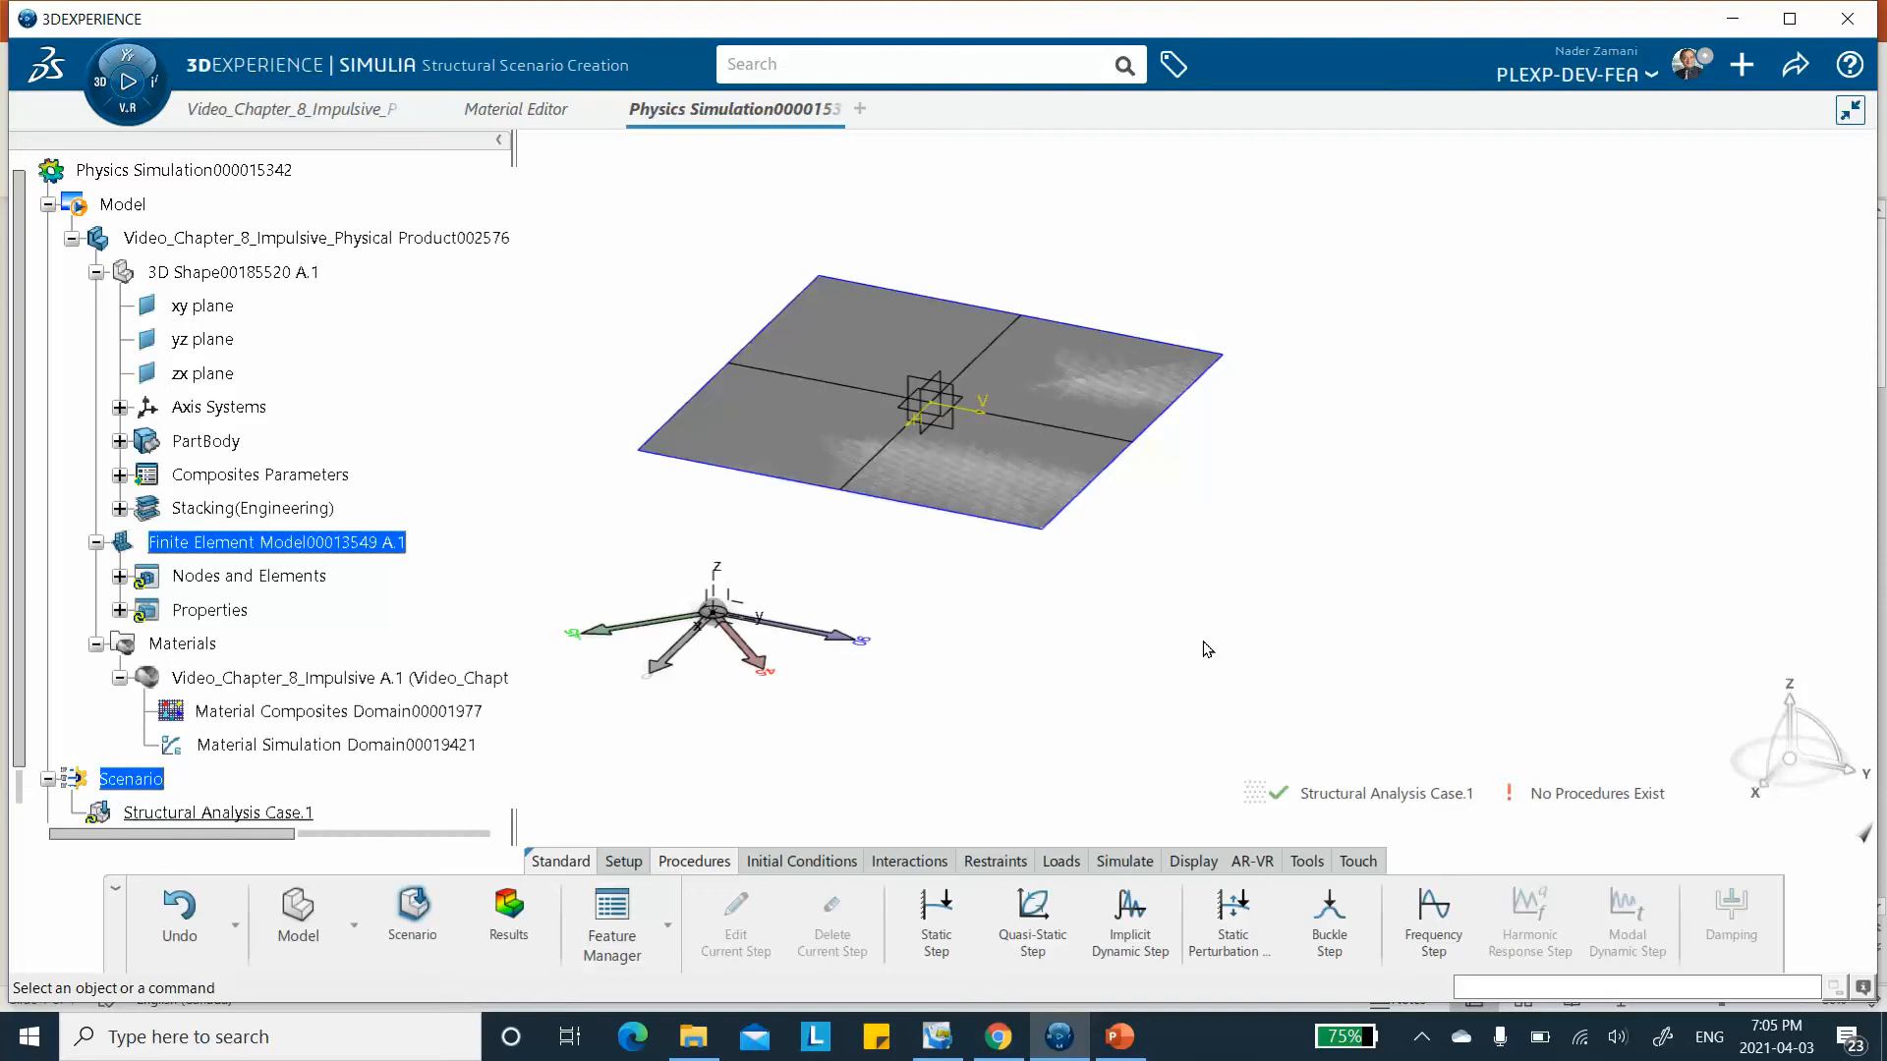
click(1442, 934)
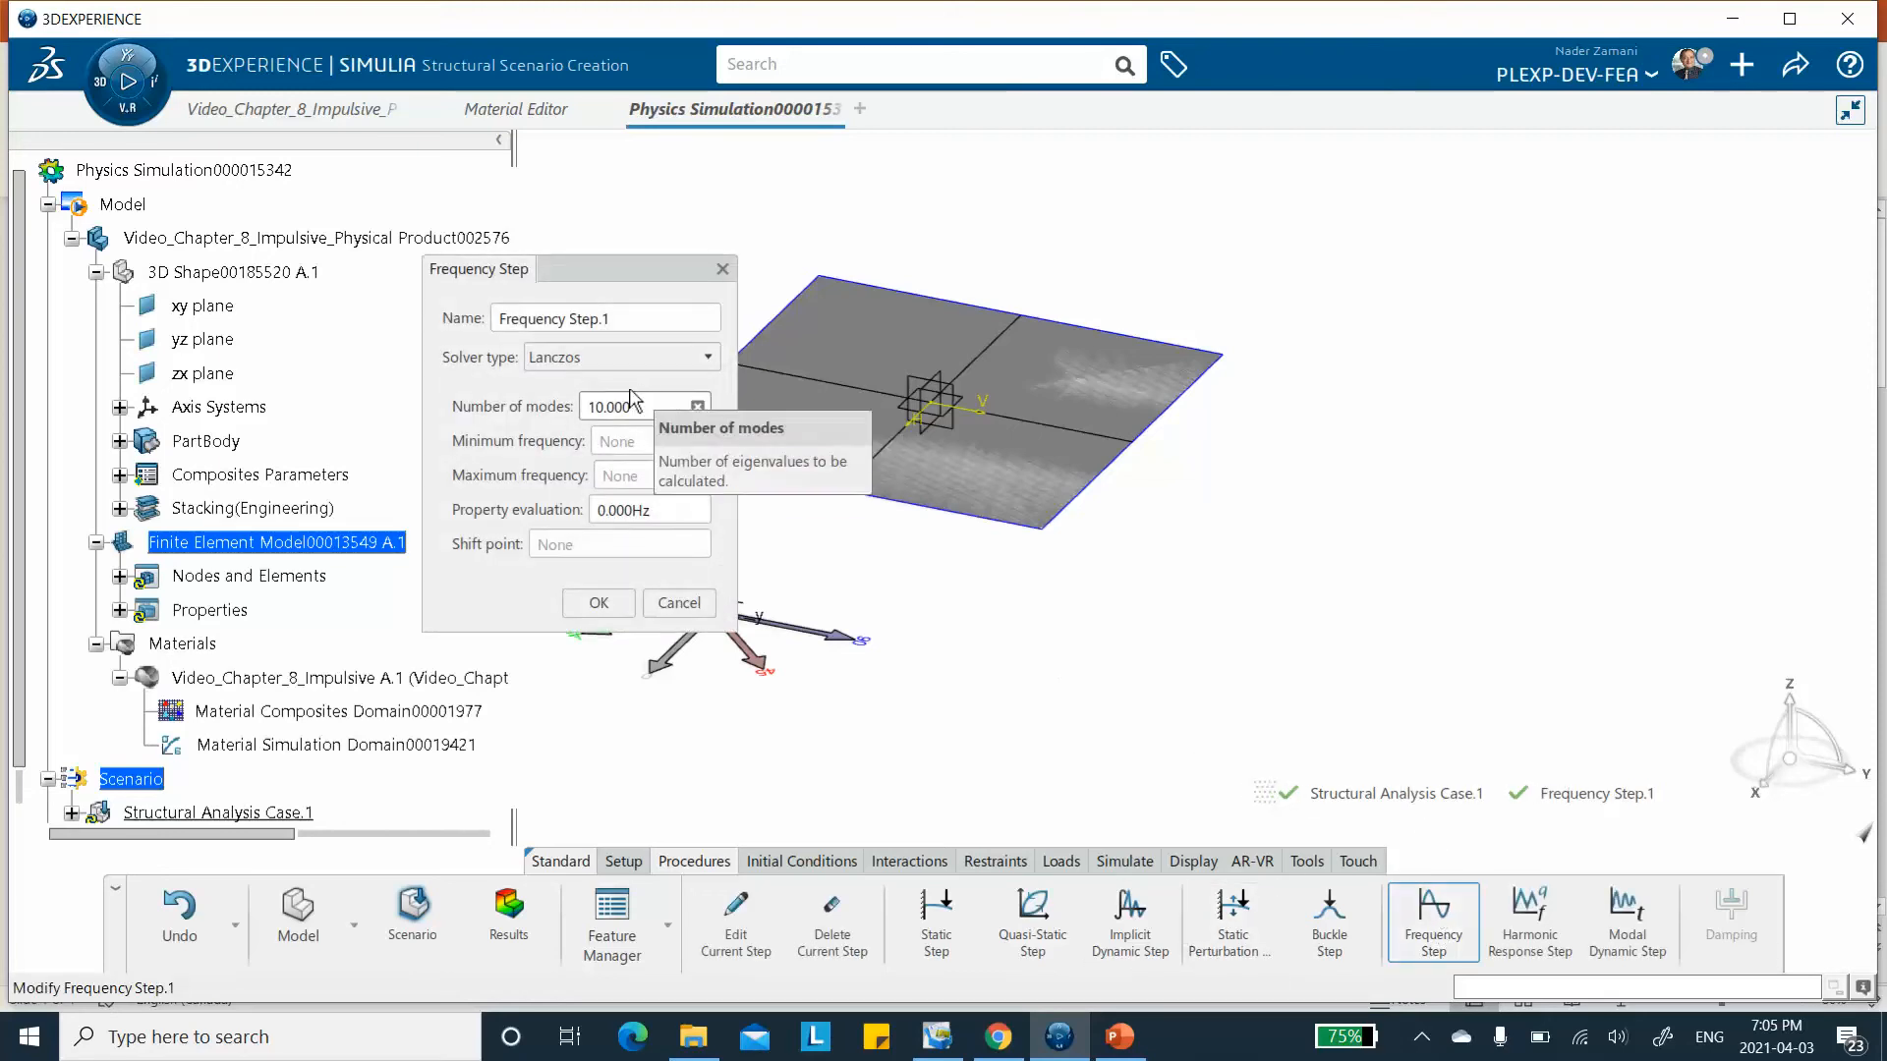
click(637, 407)
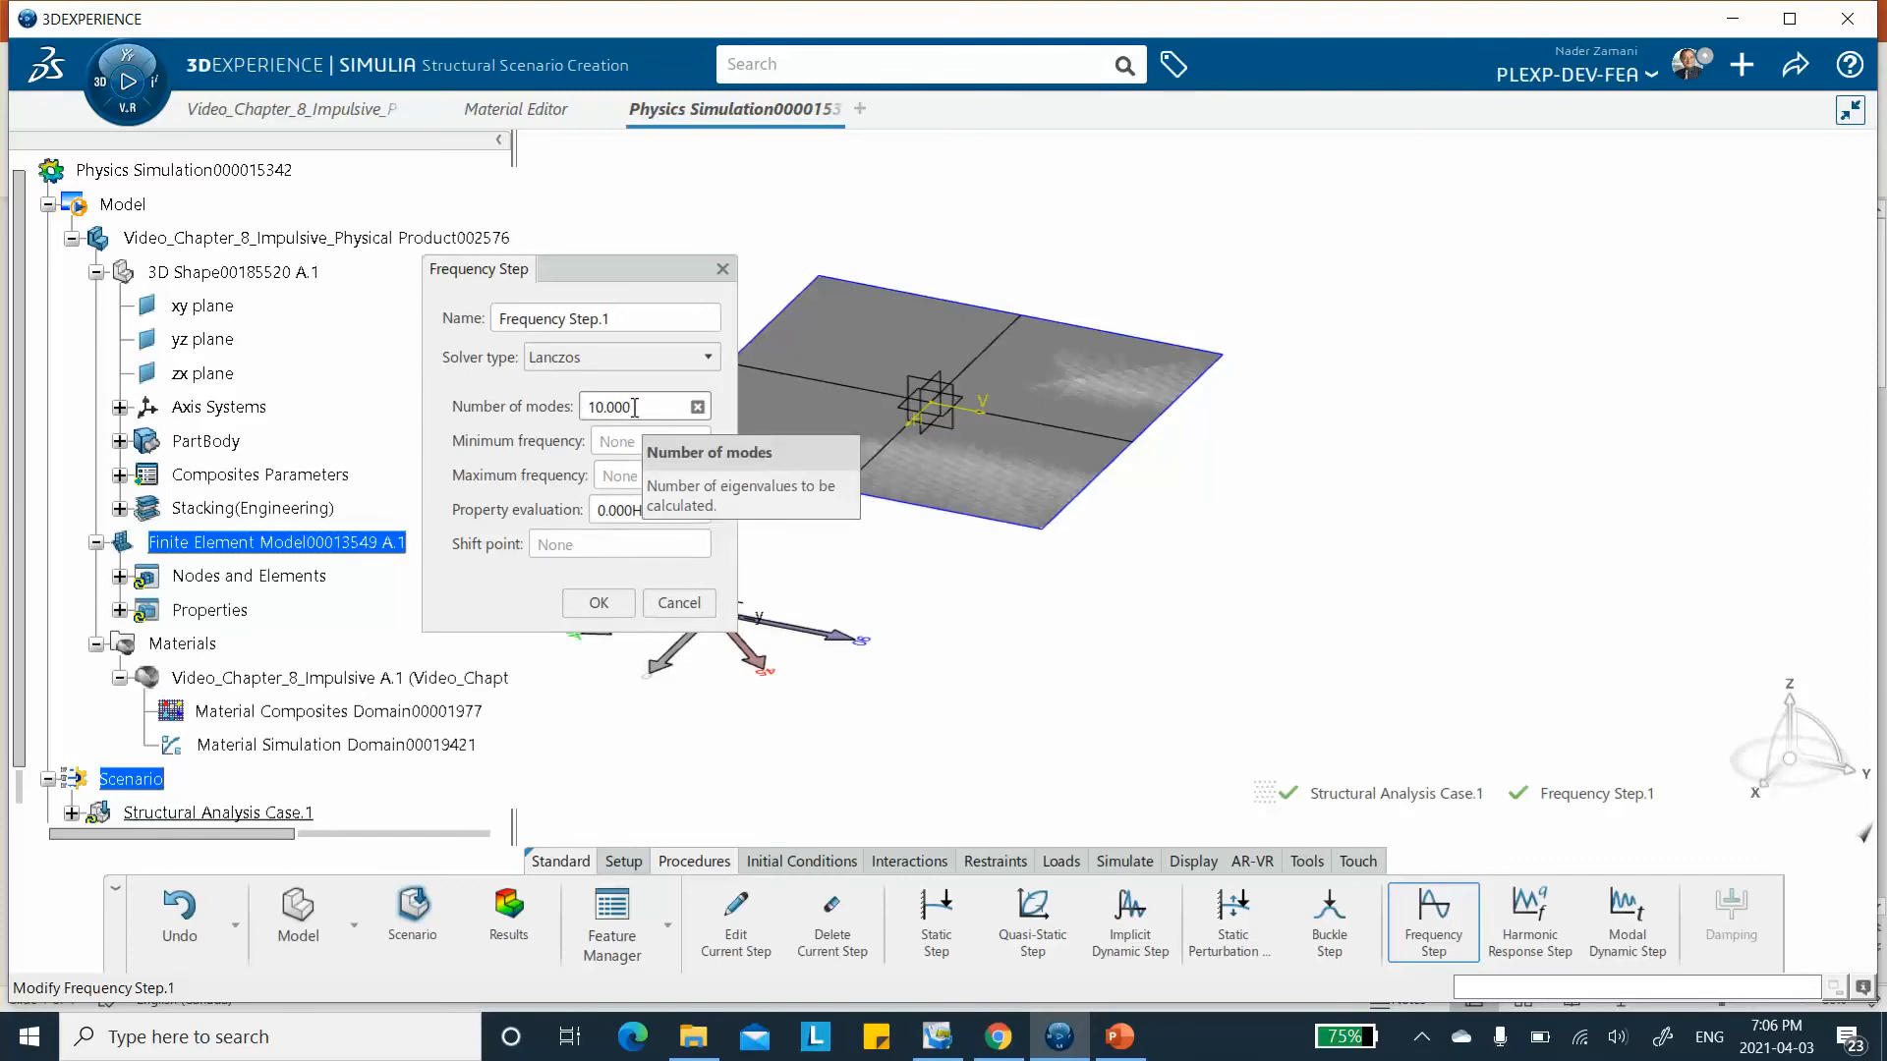
click(601, 602)
scroll(439, 486, down, 3)
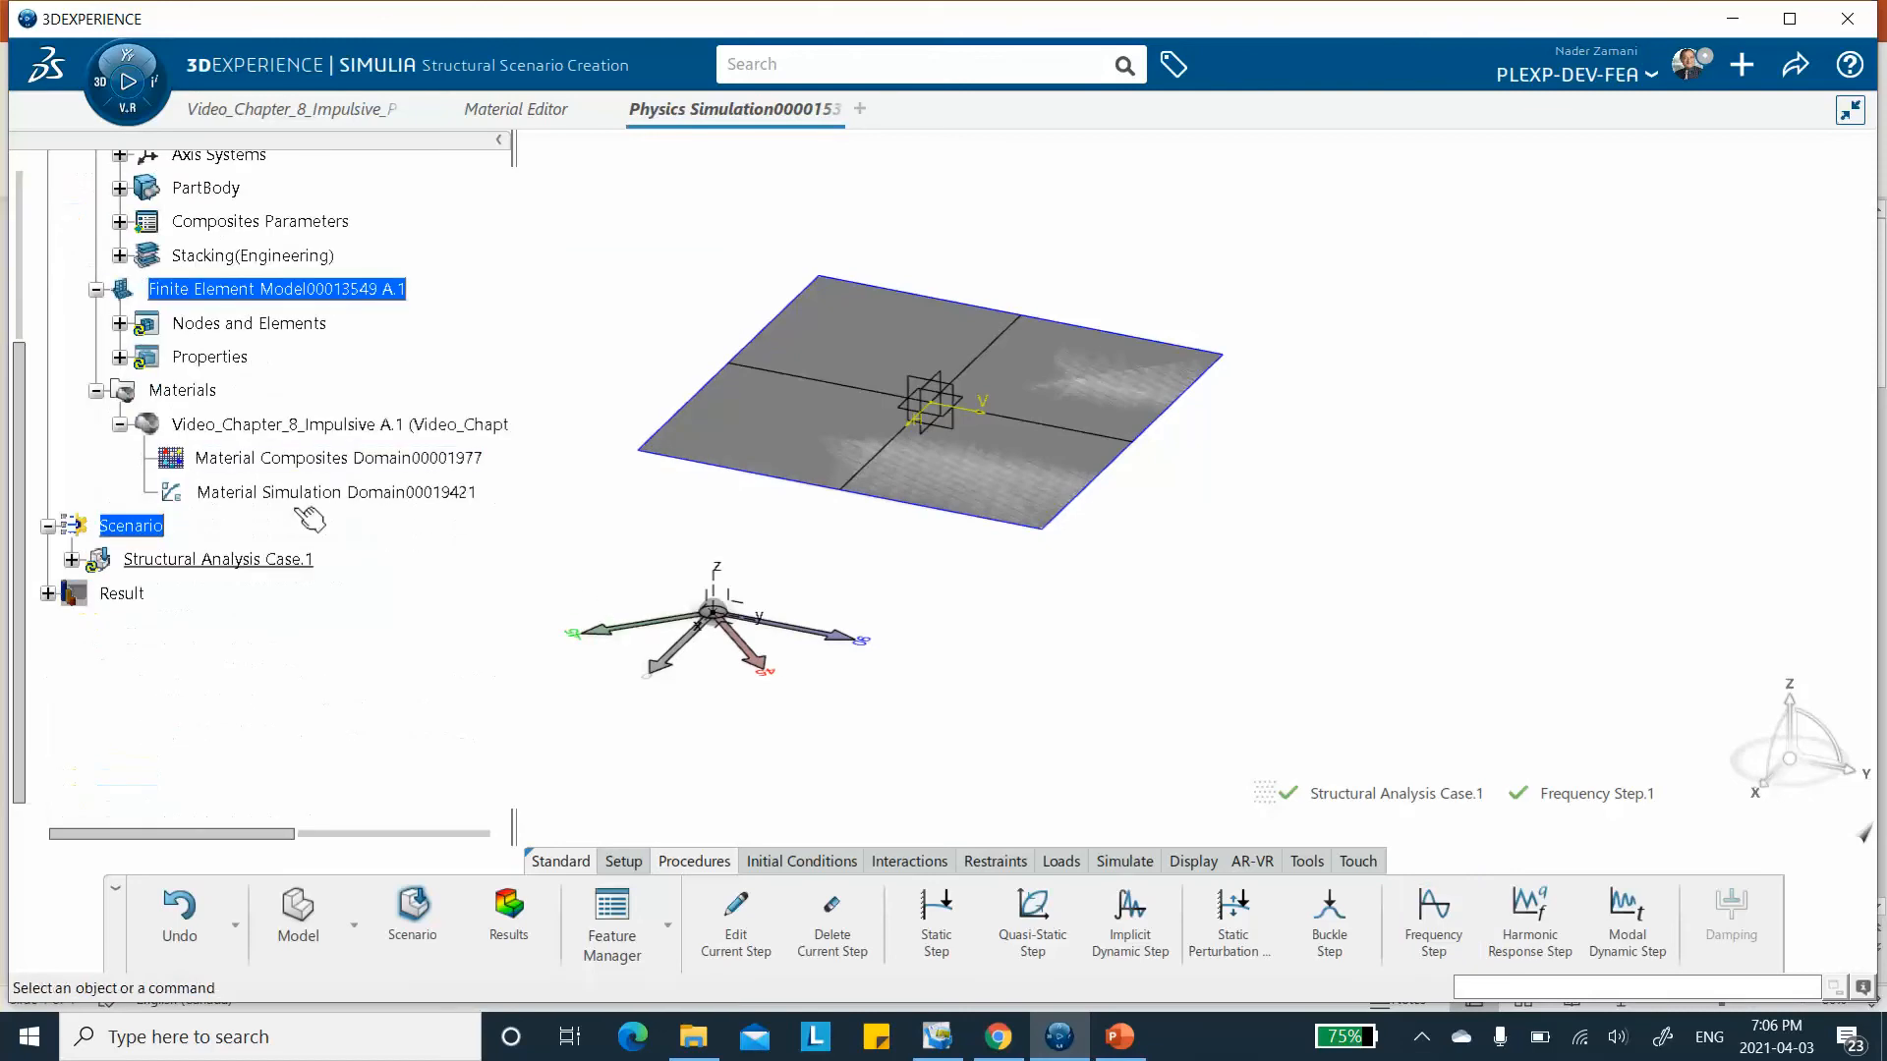
click(72, 559)
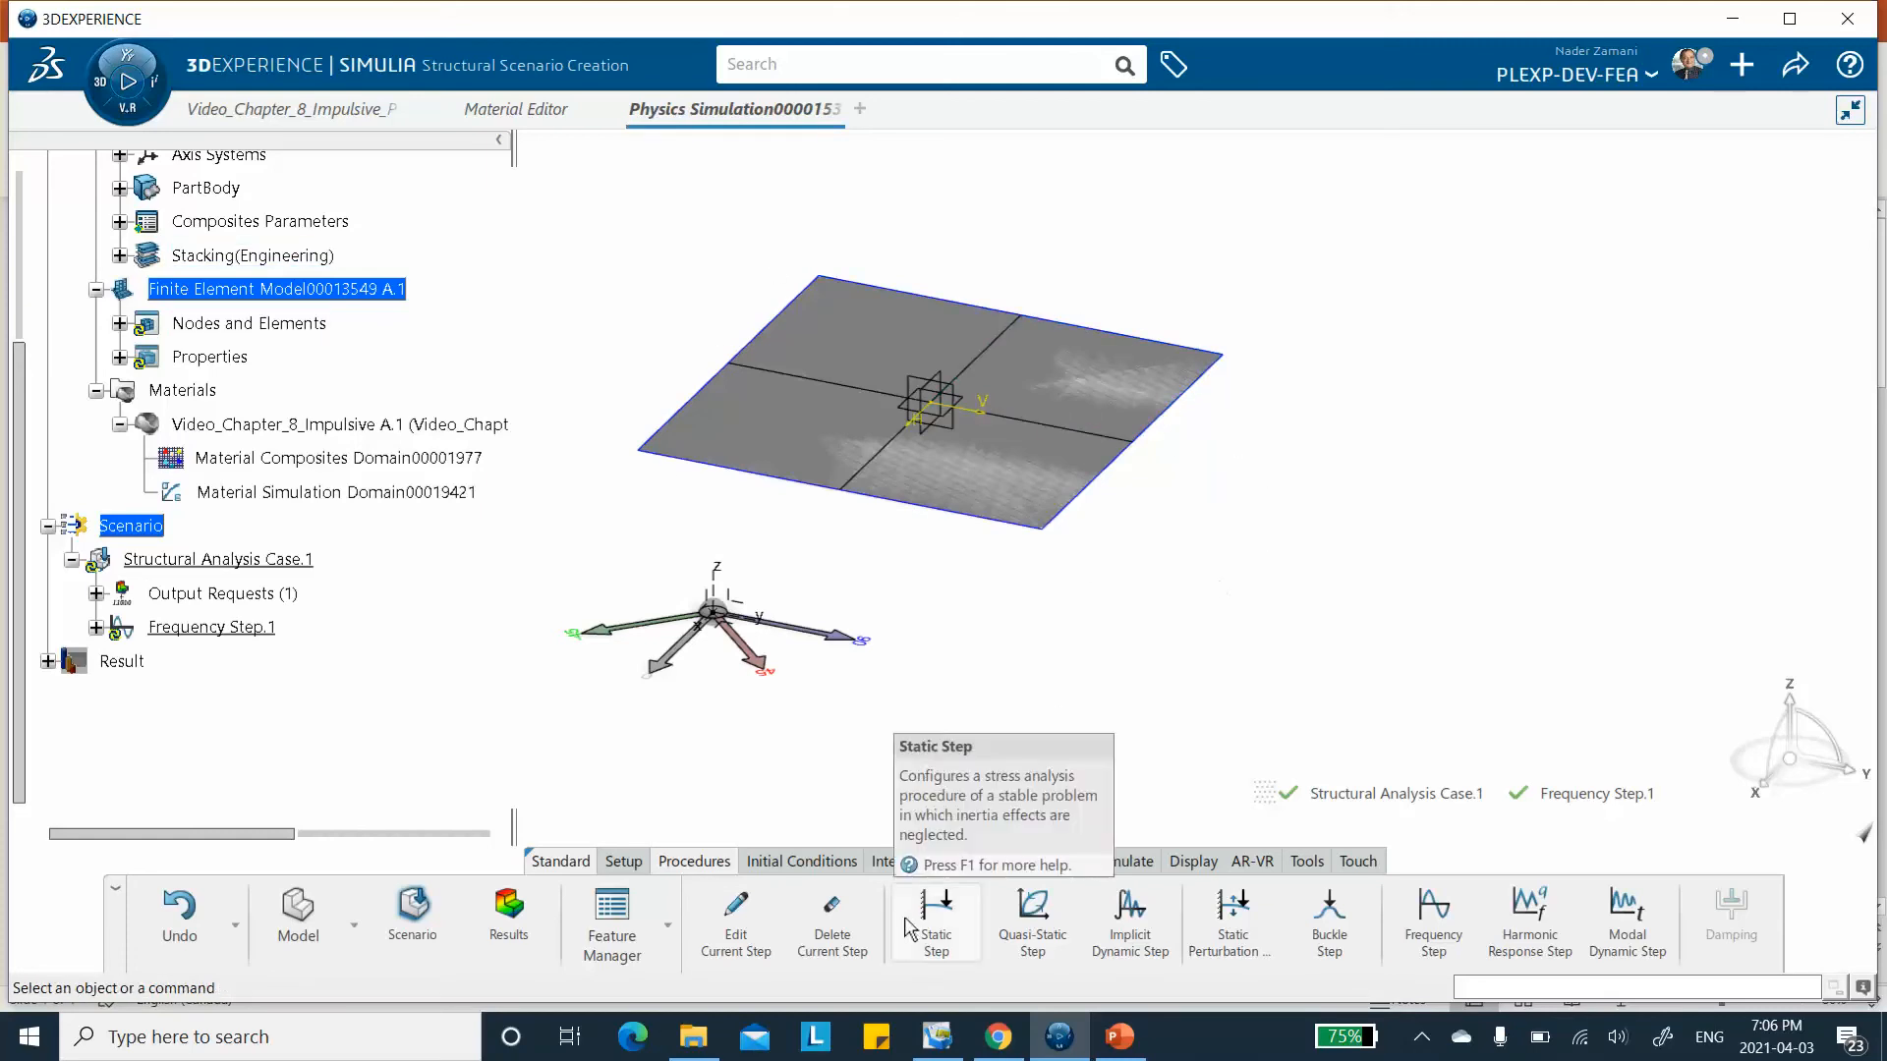
Start a Fixed Displacement restraint supported on the plate's two opposite edges parallel to the Y axis.
click(994, 863)
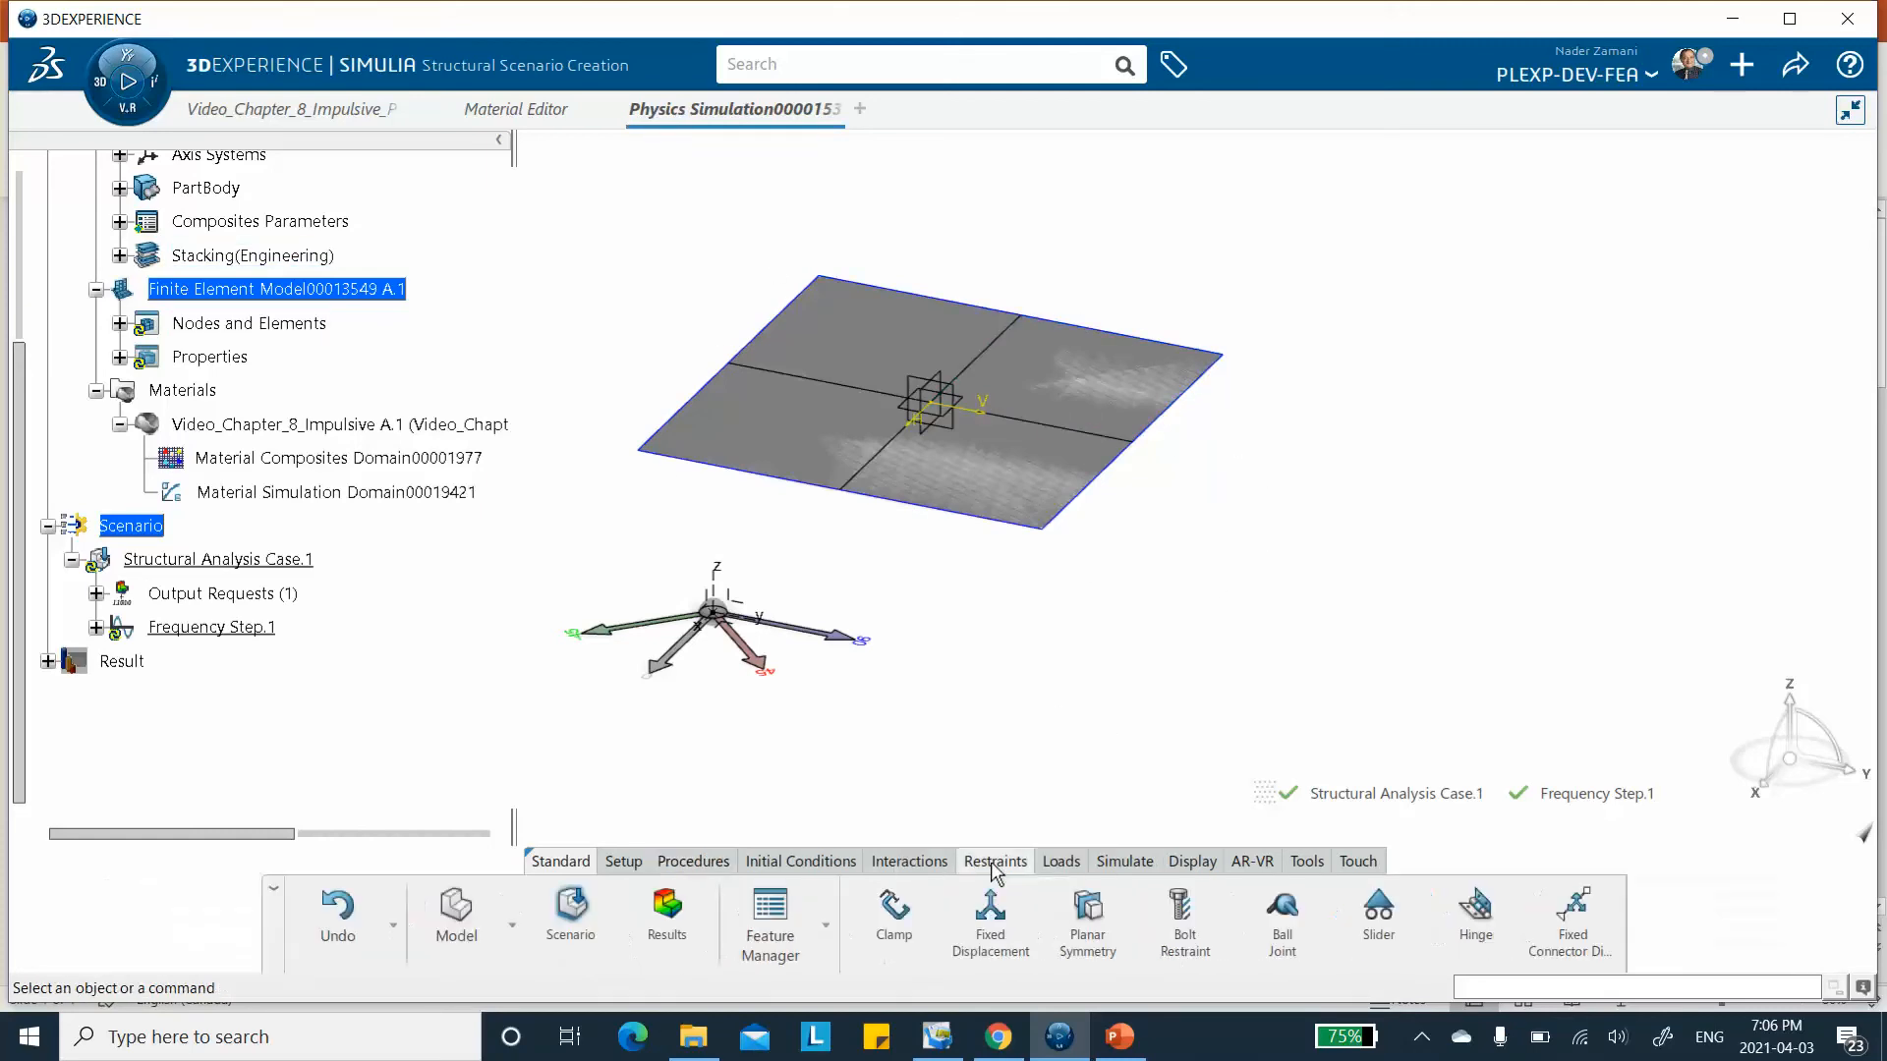
click(990, 914)
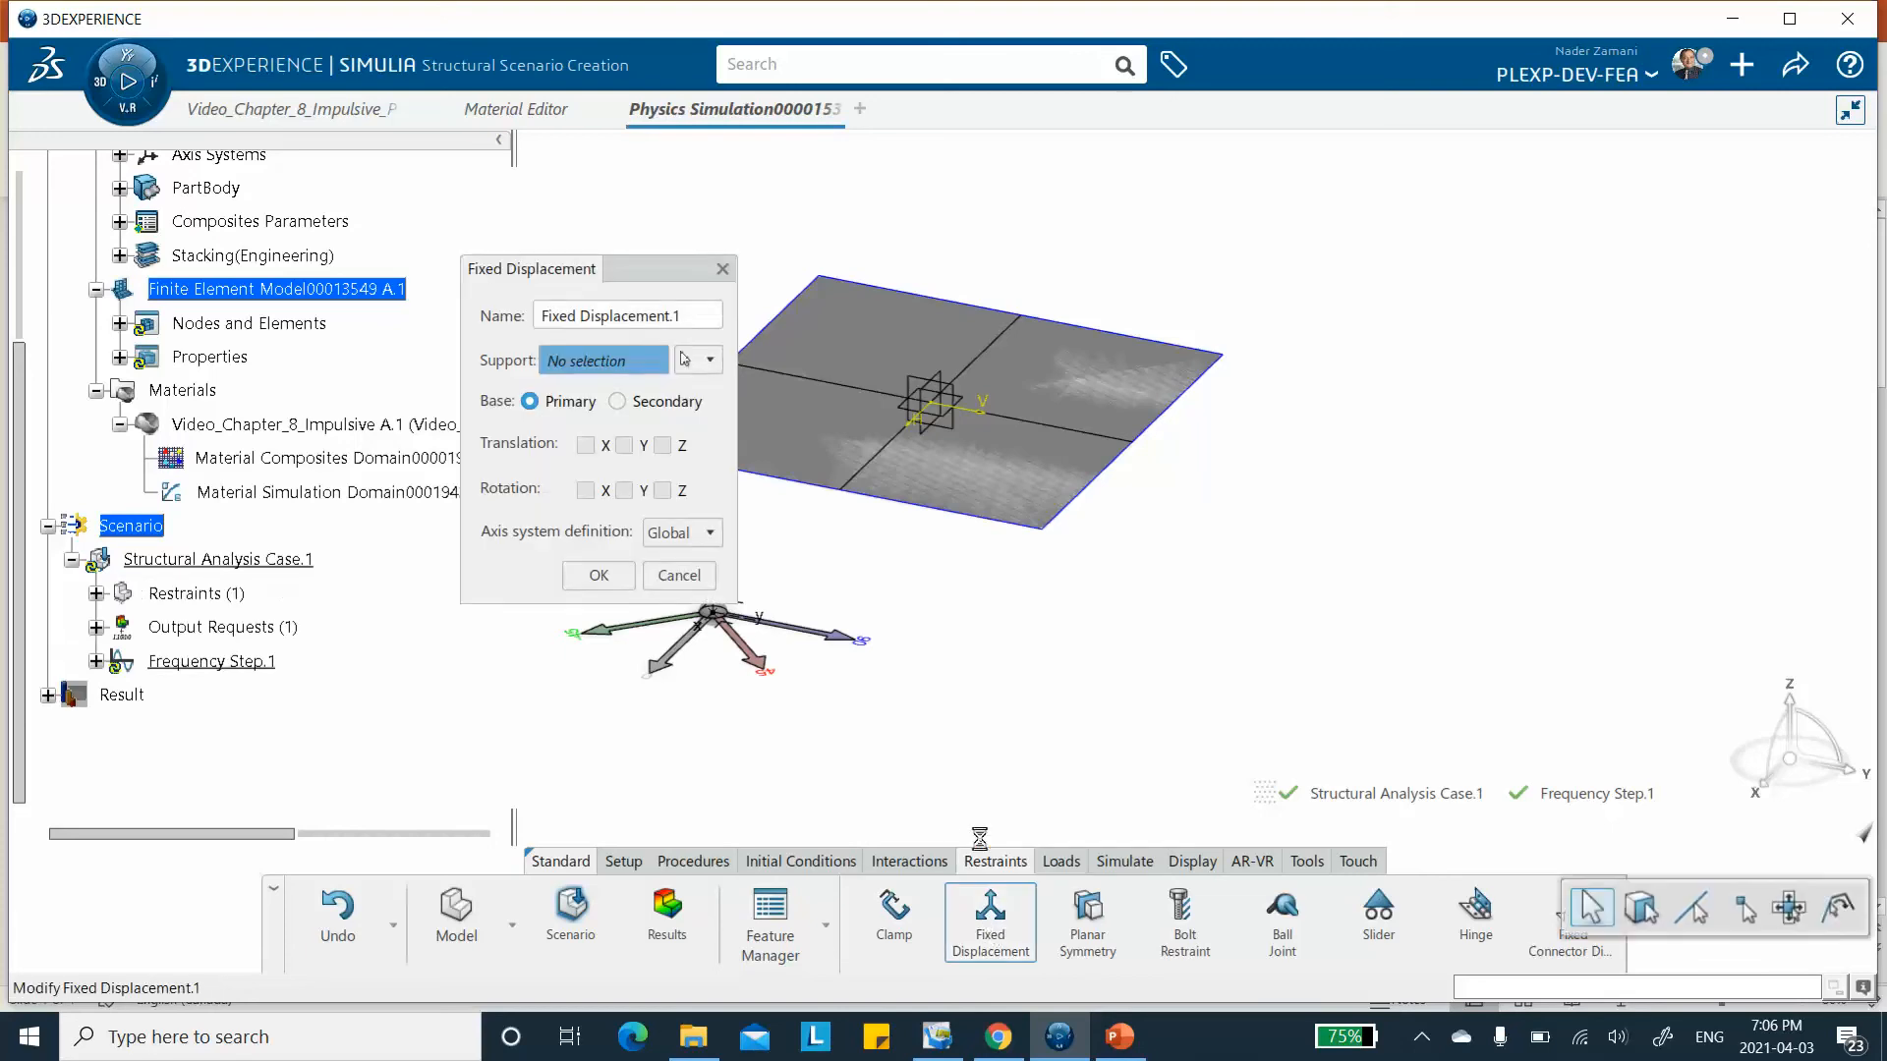
click(924, 509)
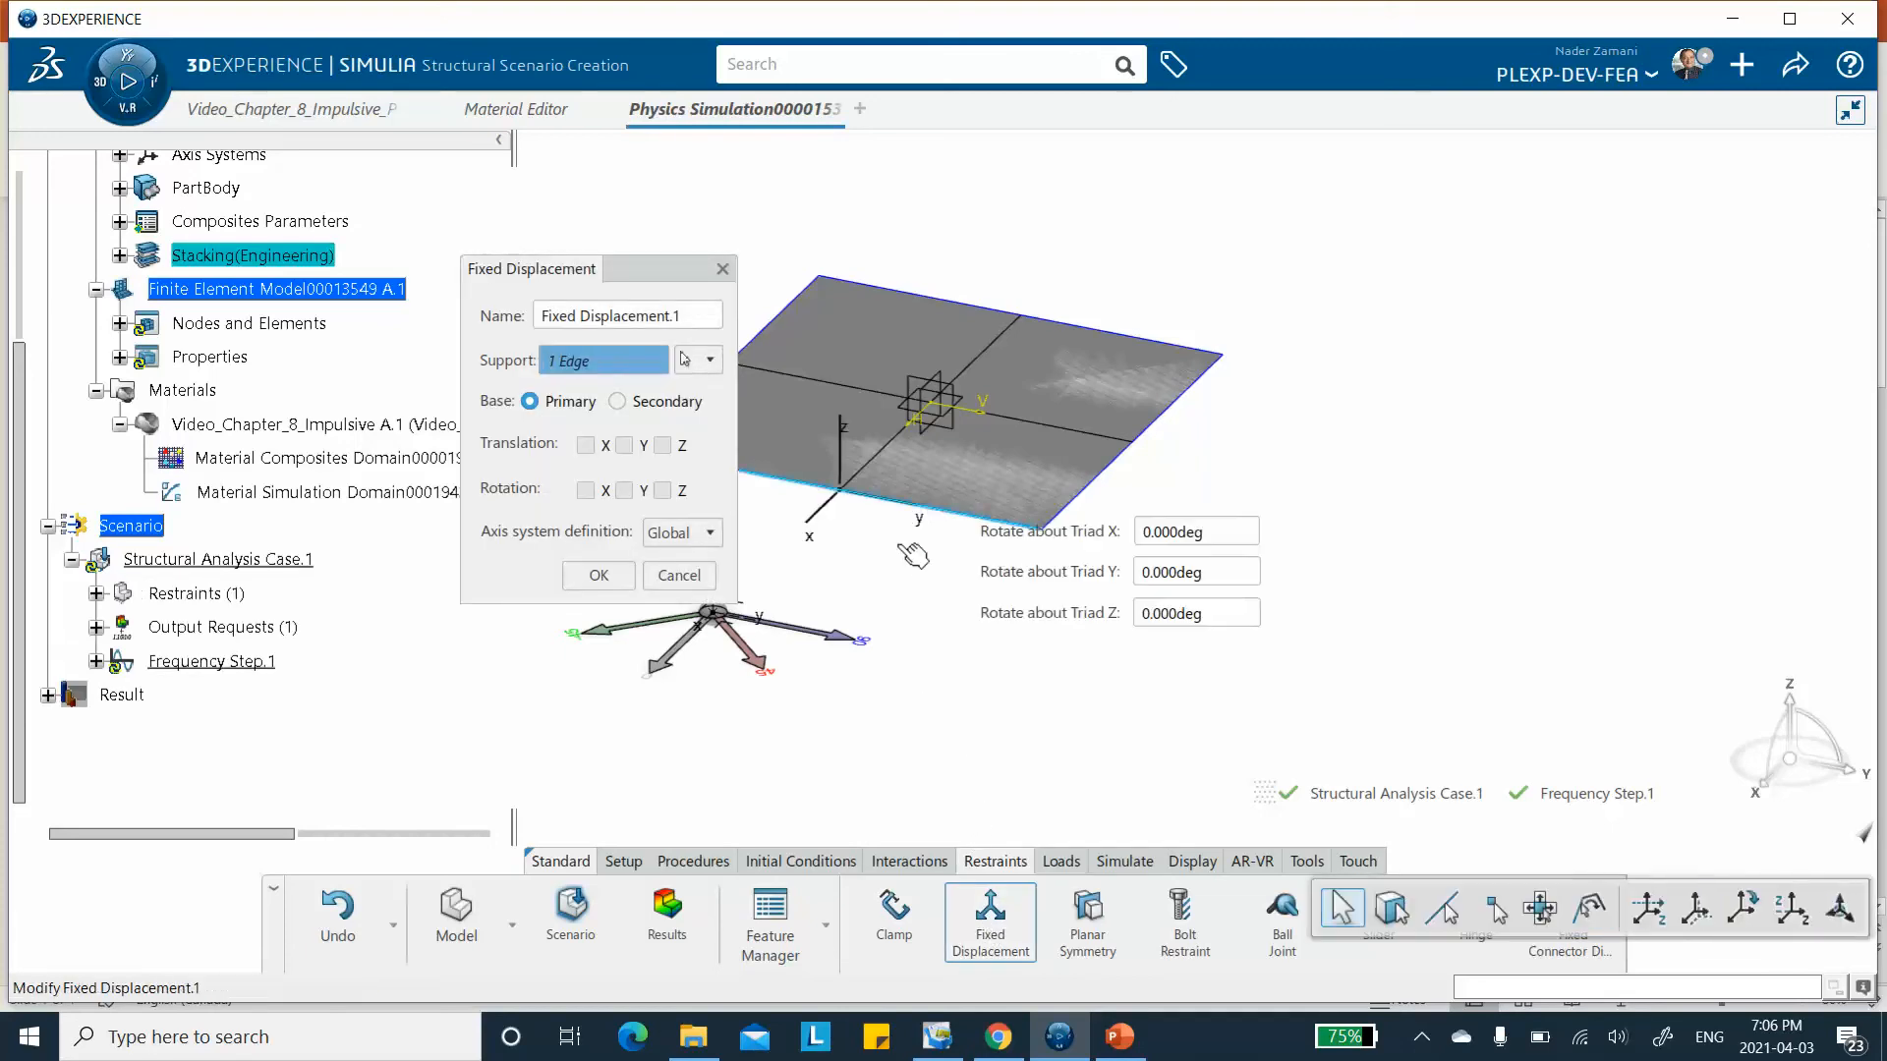
click(1137, 338)
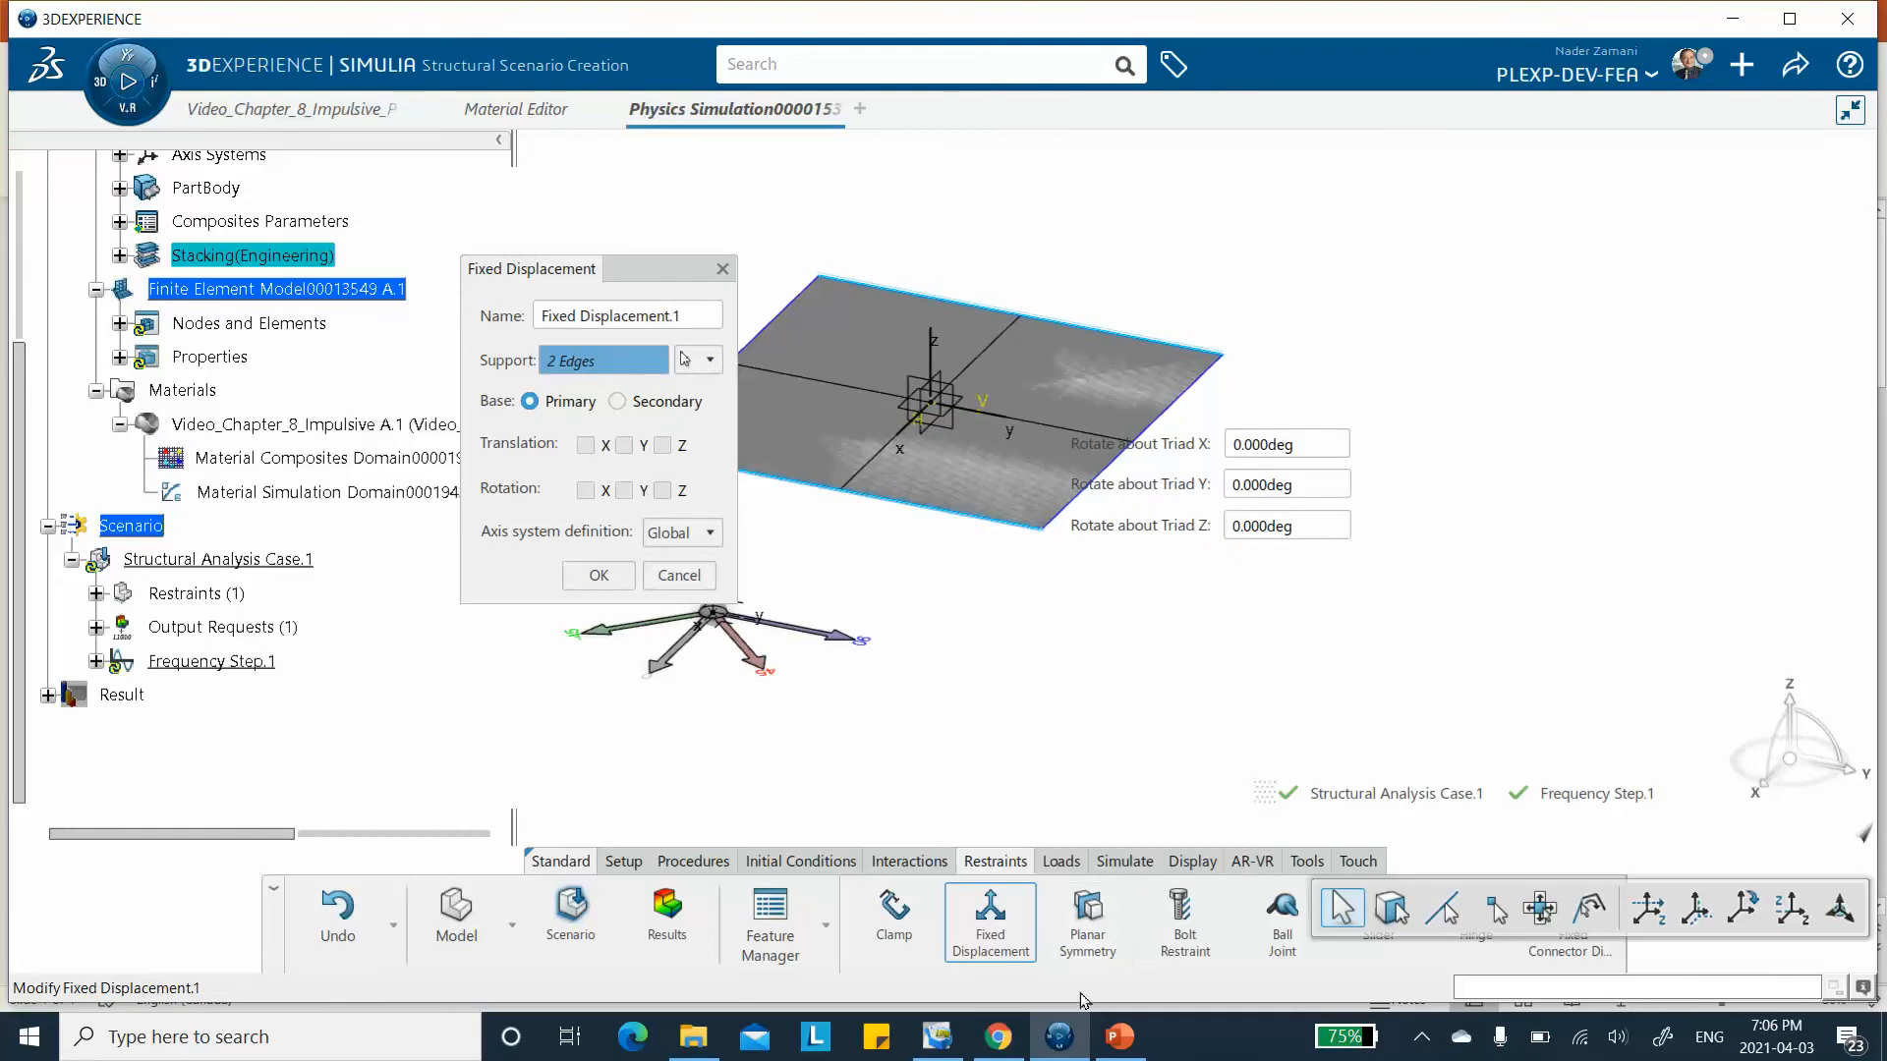
Check the simple support conditions of the plate edges on slide 2 in PowerPoint and return to 3DEXPERIENCE.
click(1119, 1036)
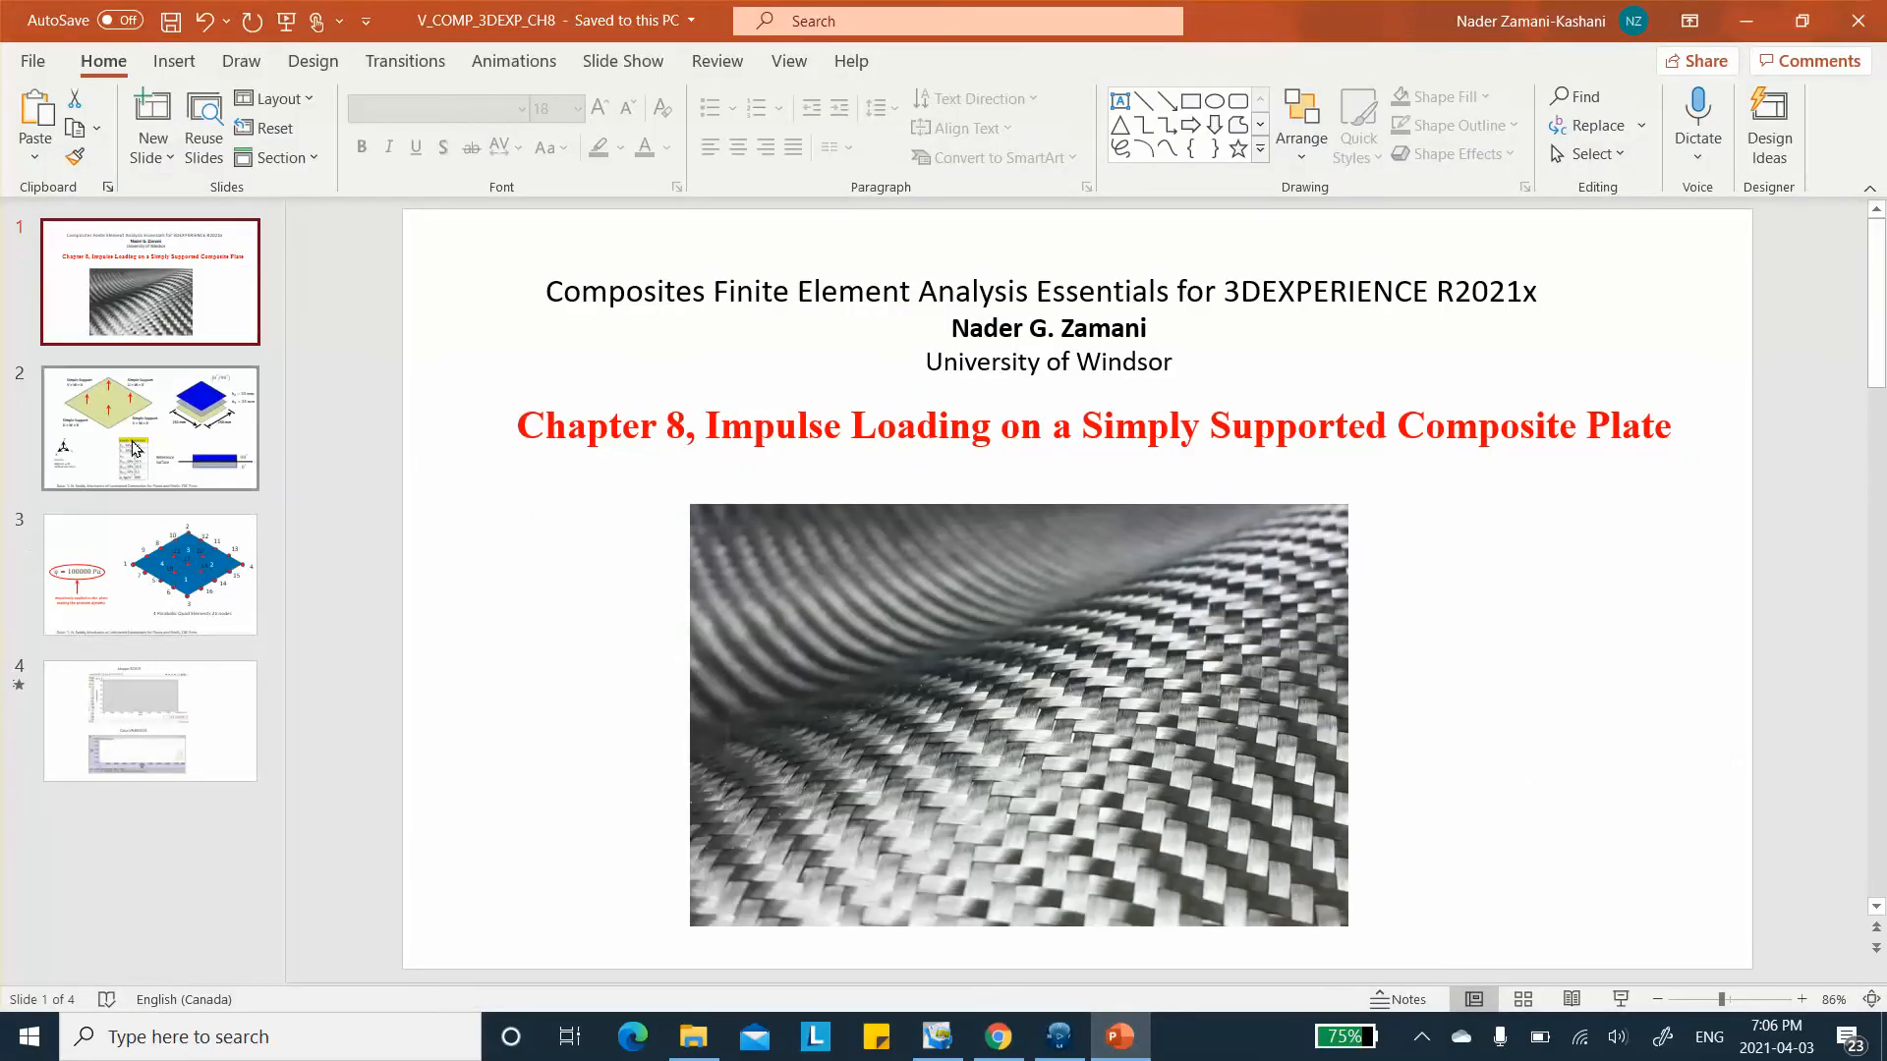
click(151, 438)
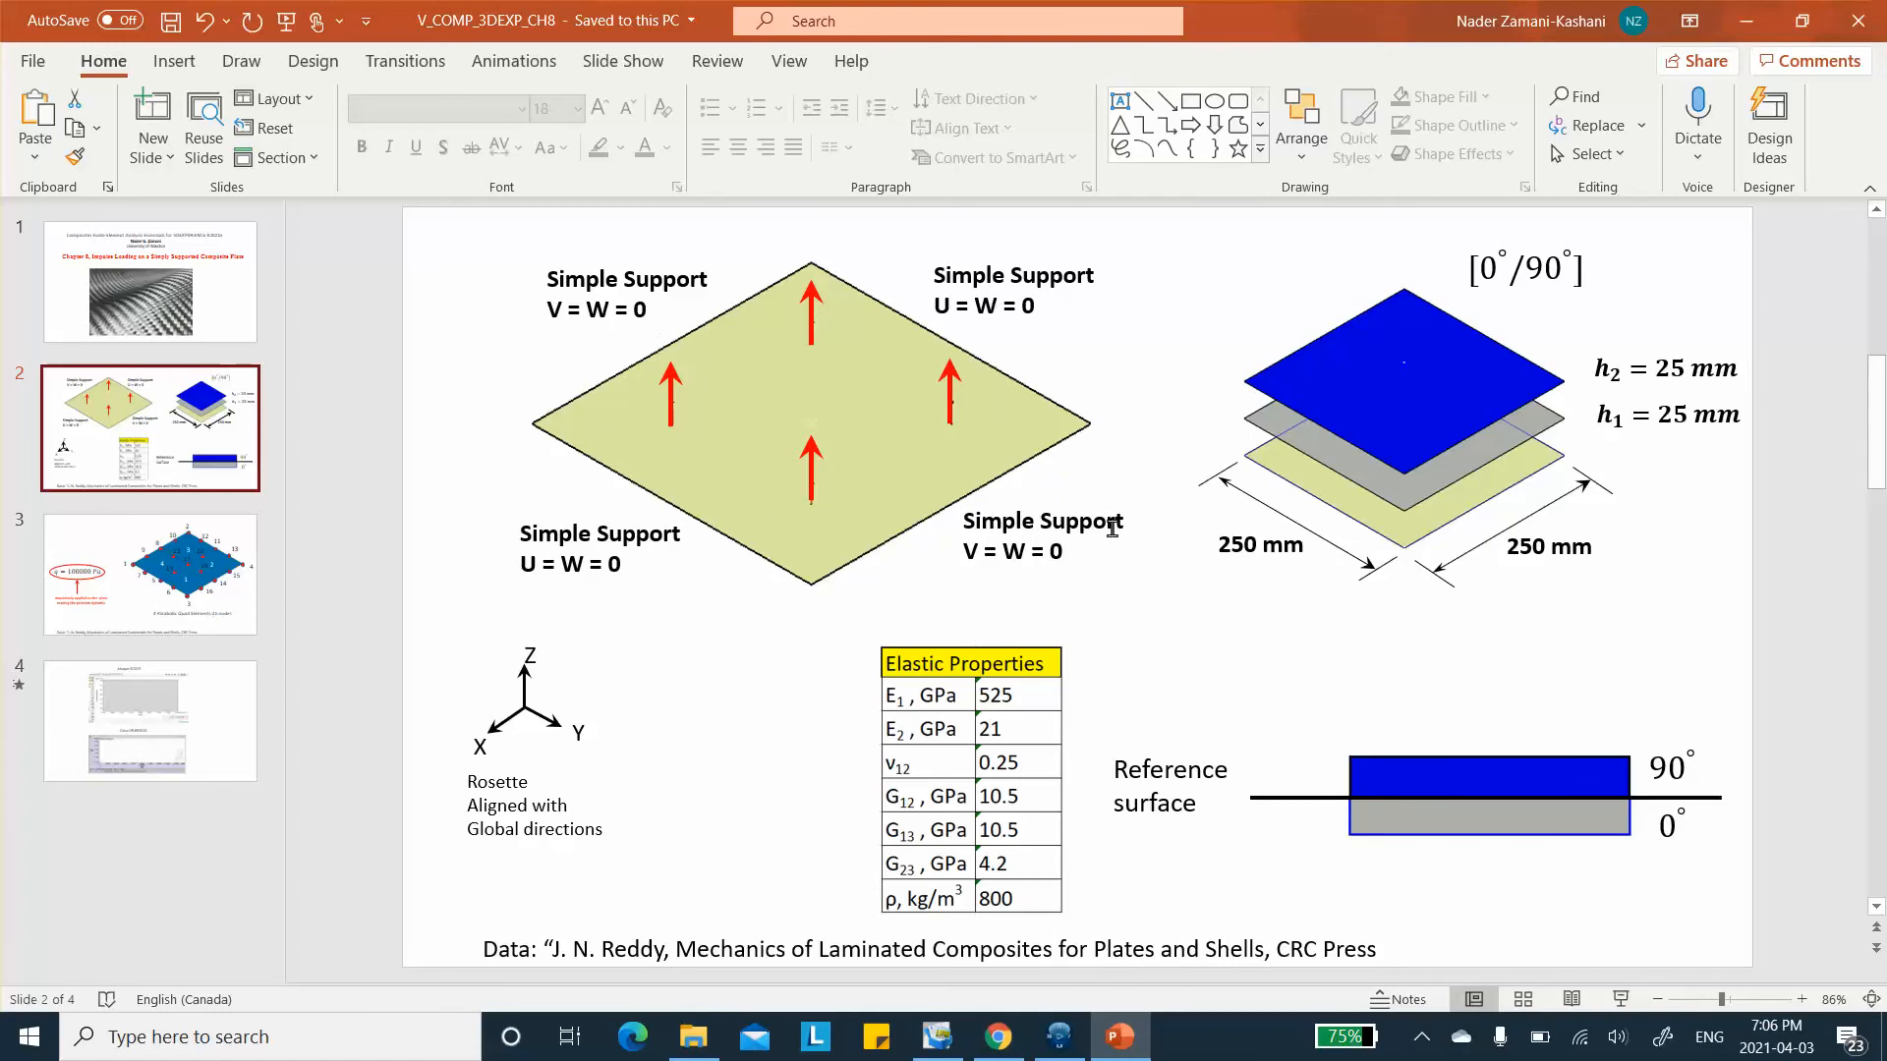
click(1753, 21)
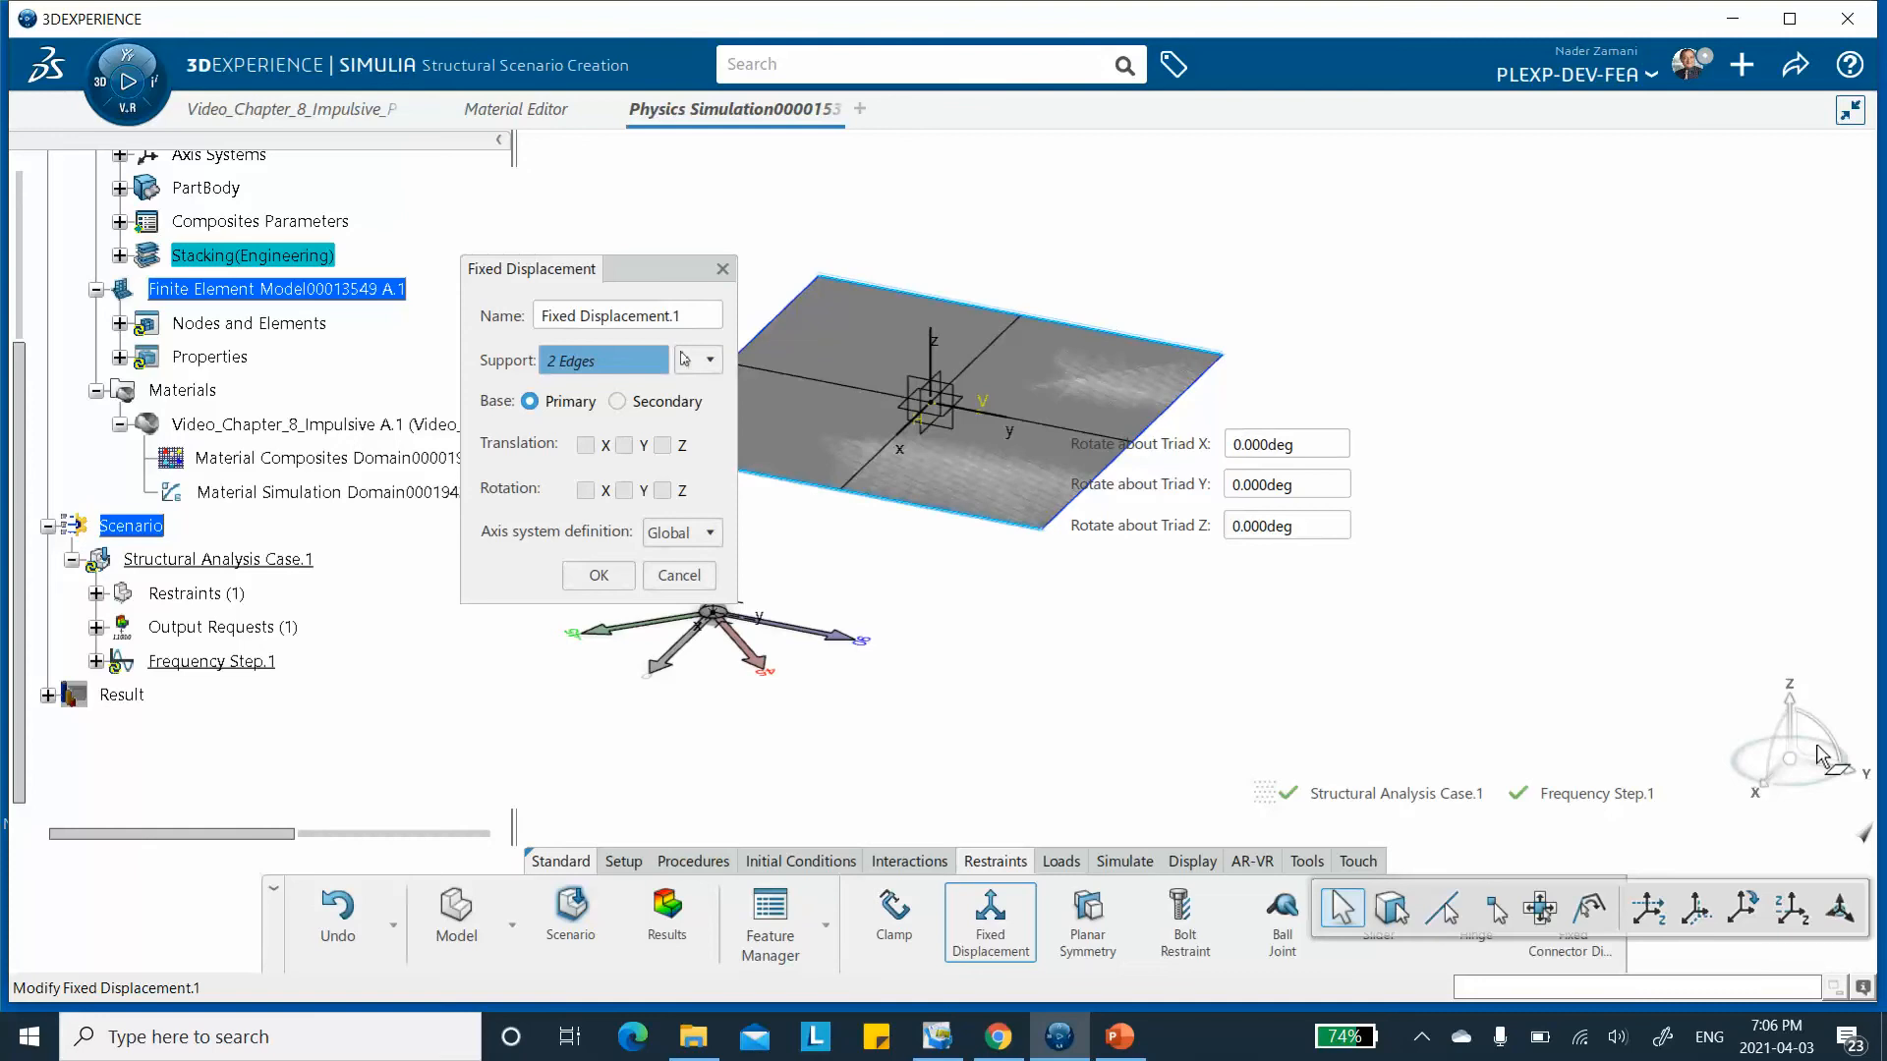
Restrain the X and Z translations of the two selected plate edges and confirm the Fixed Displacement.
click(586, 445)
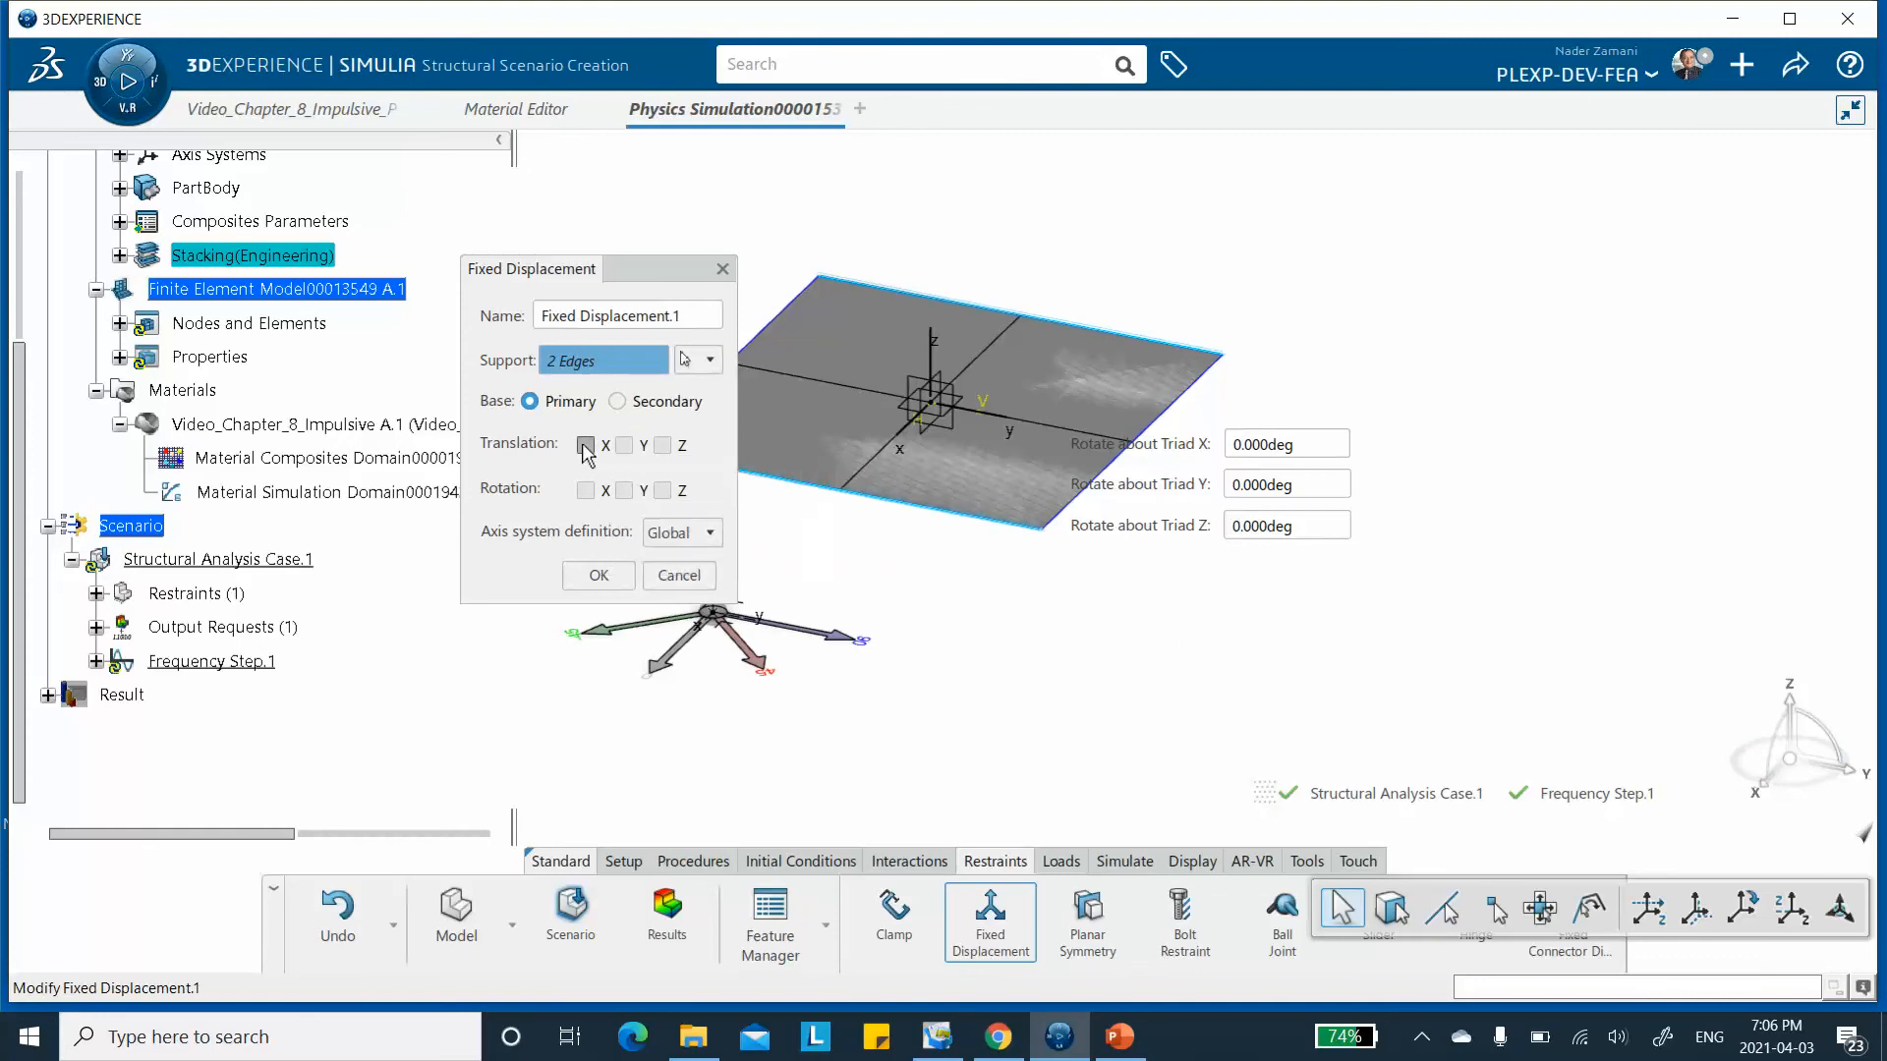
click(662, 445)
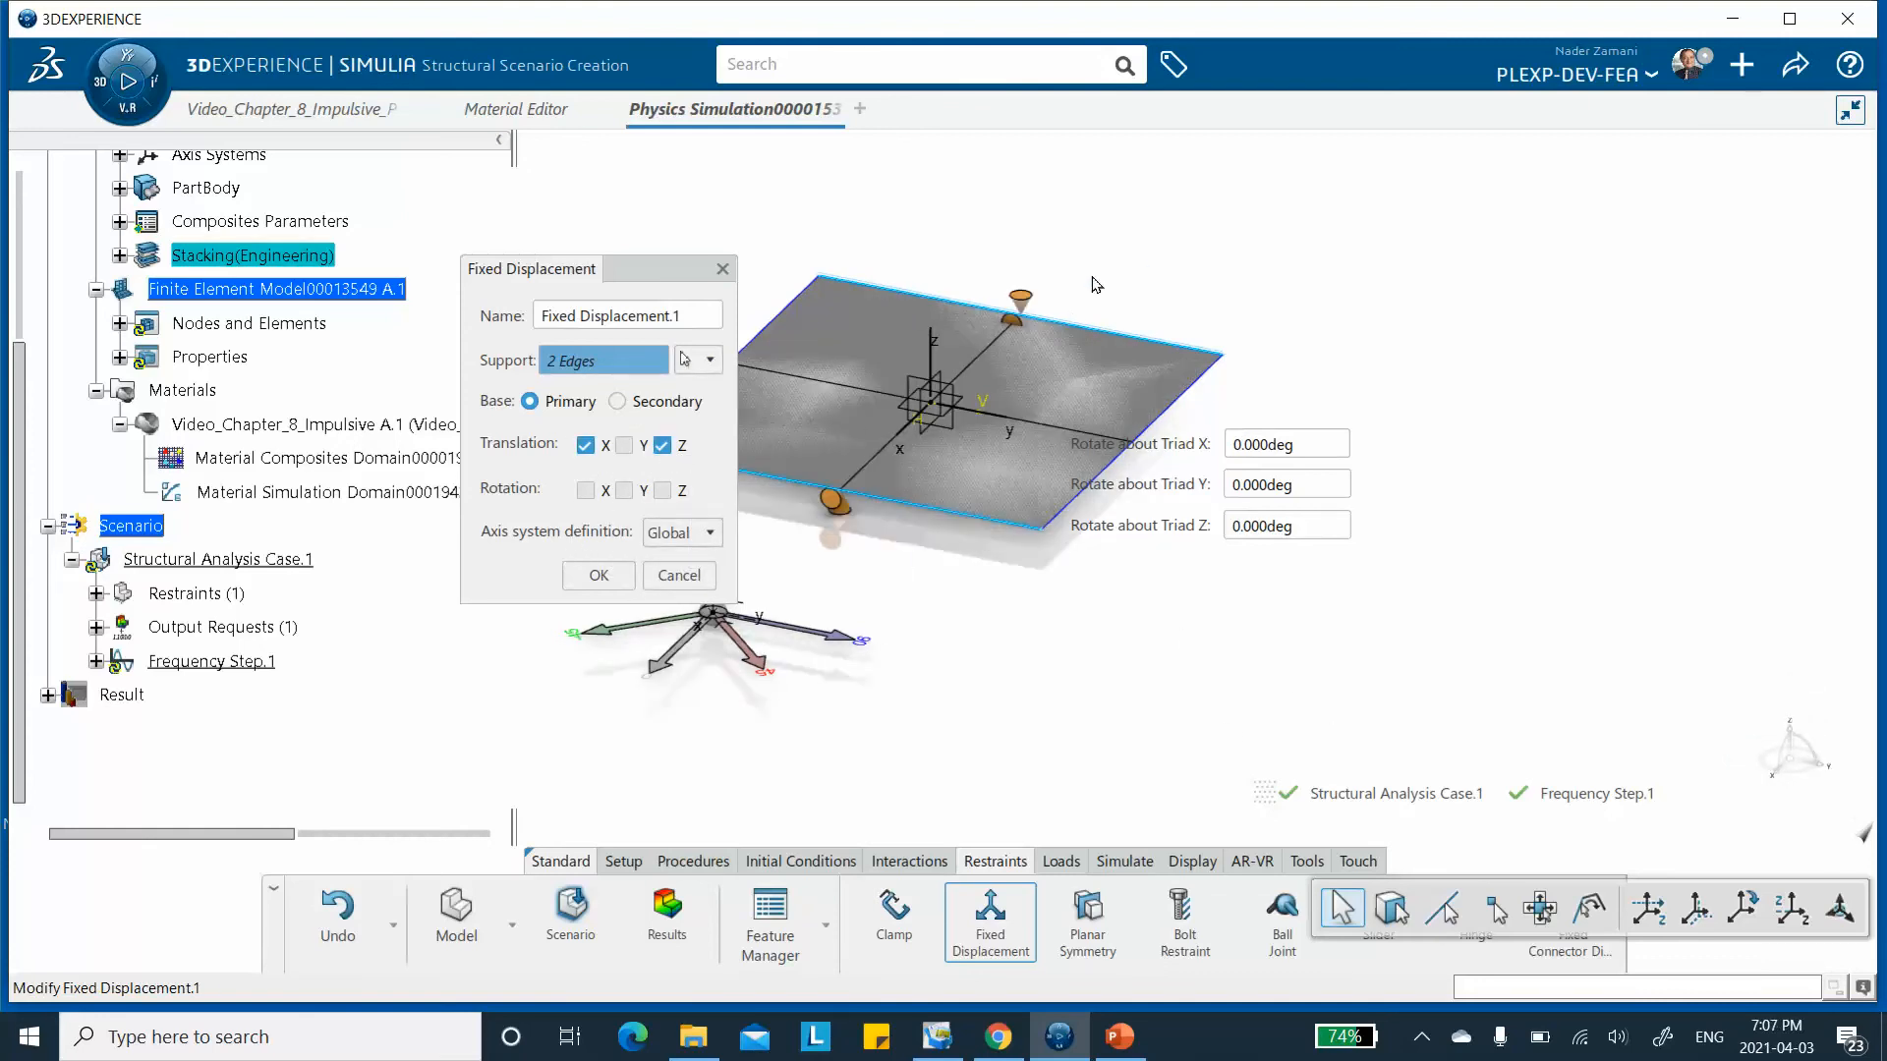
click(599, 576)
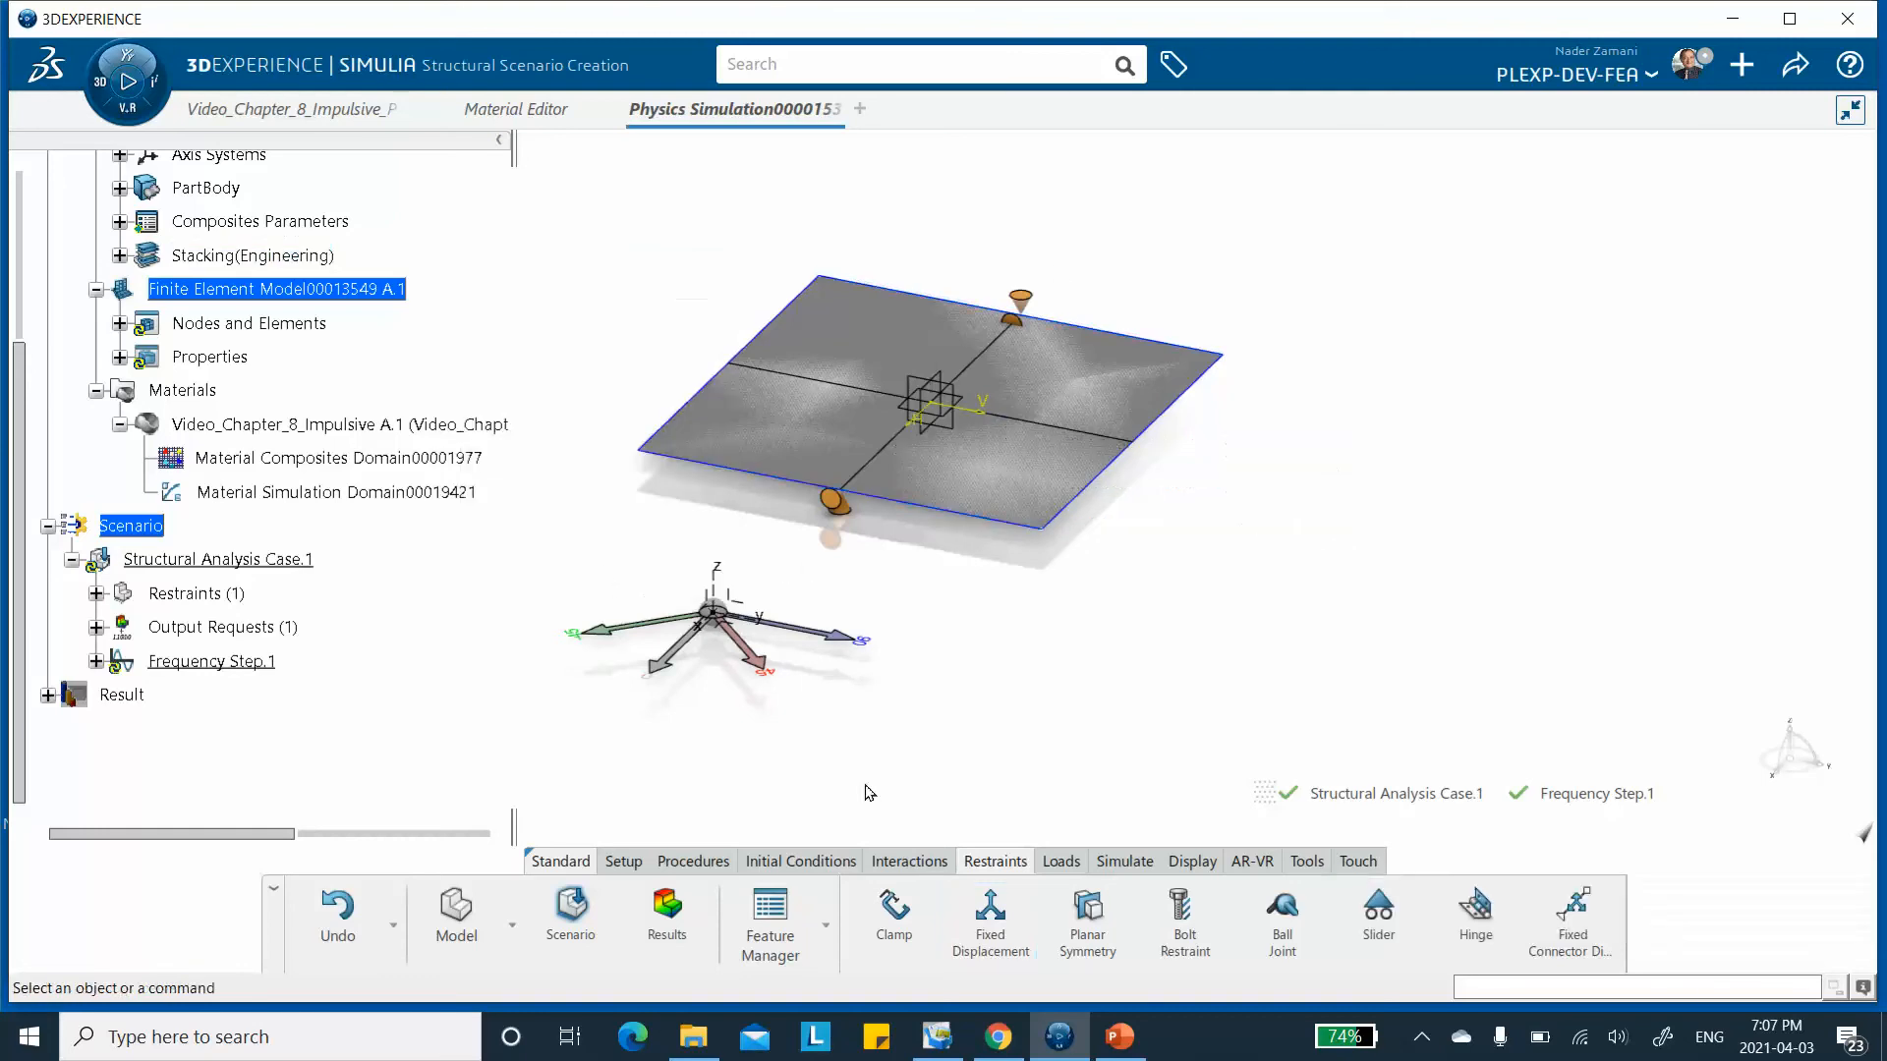
Add a second Fixed Displacement on the plate's other two opposite edges, restraining the Y and Z translations.
click(985, 924)
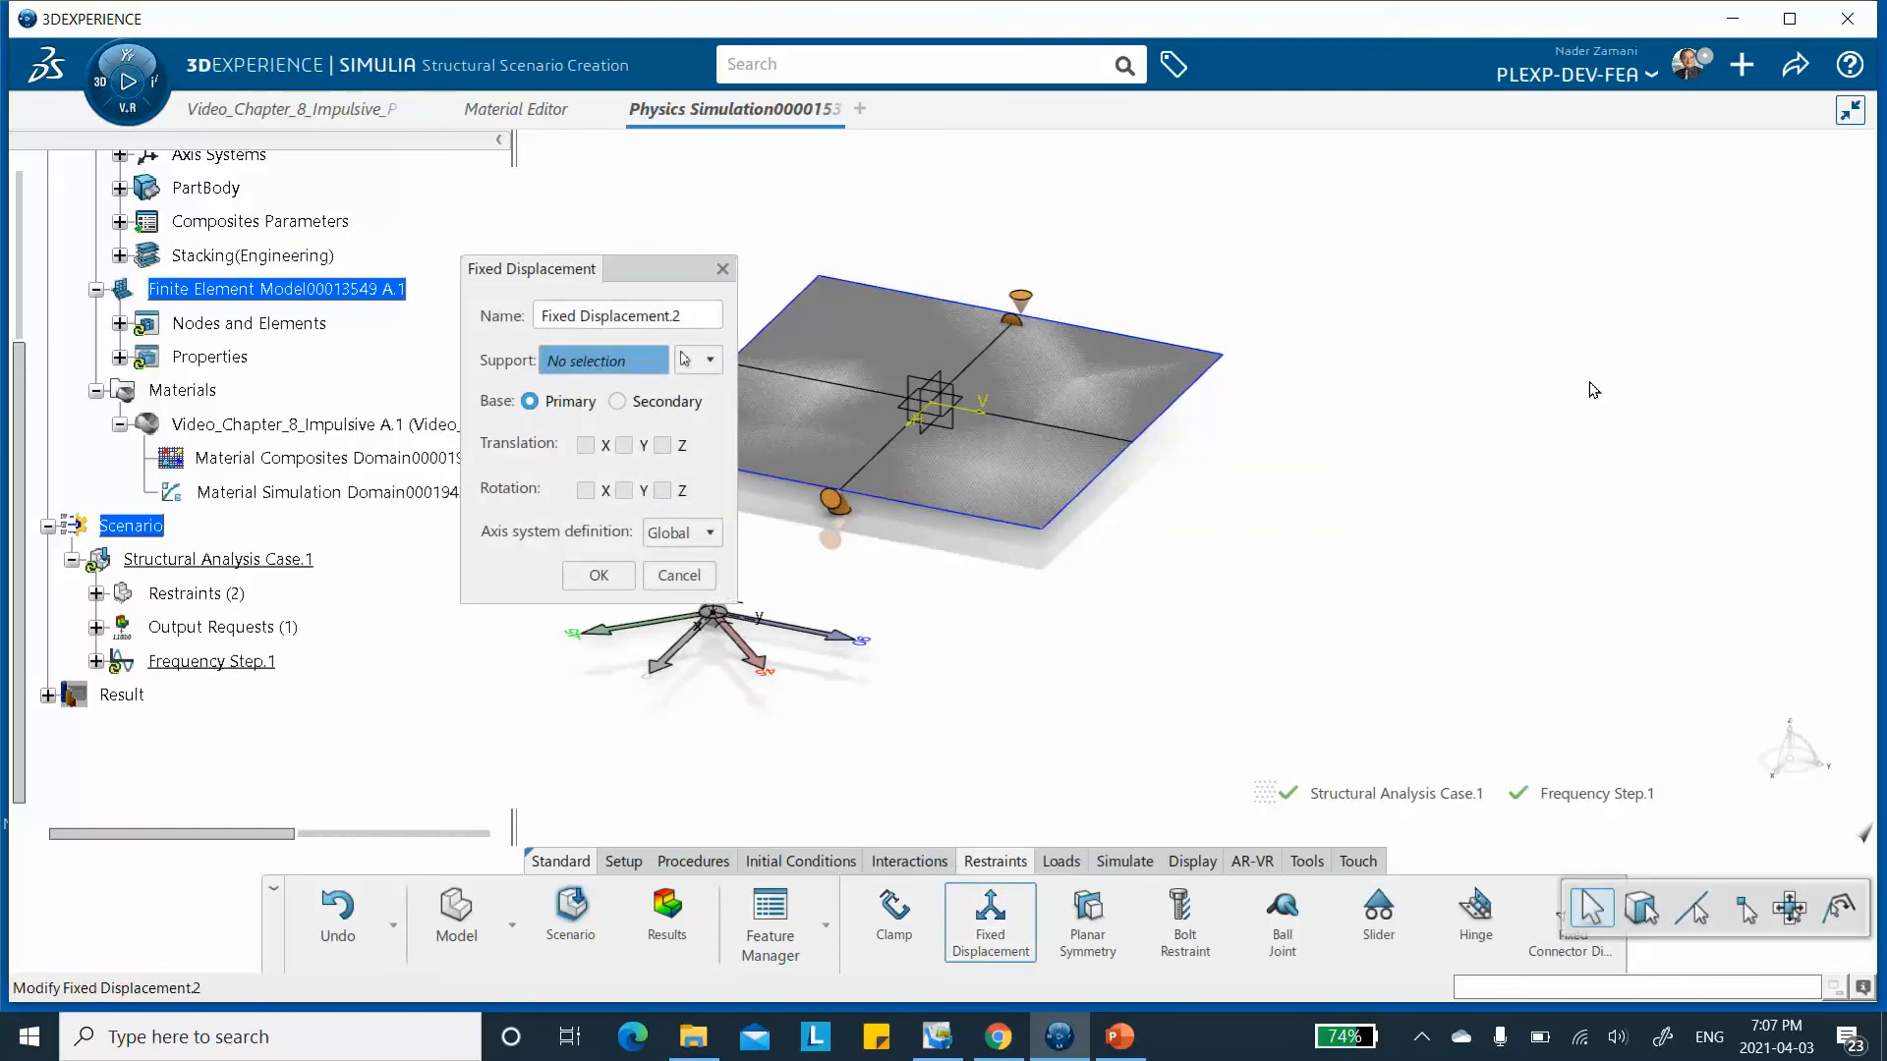
click(1201, 393)
click(783, 315)
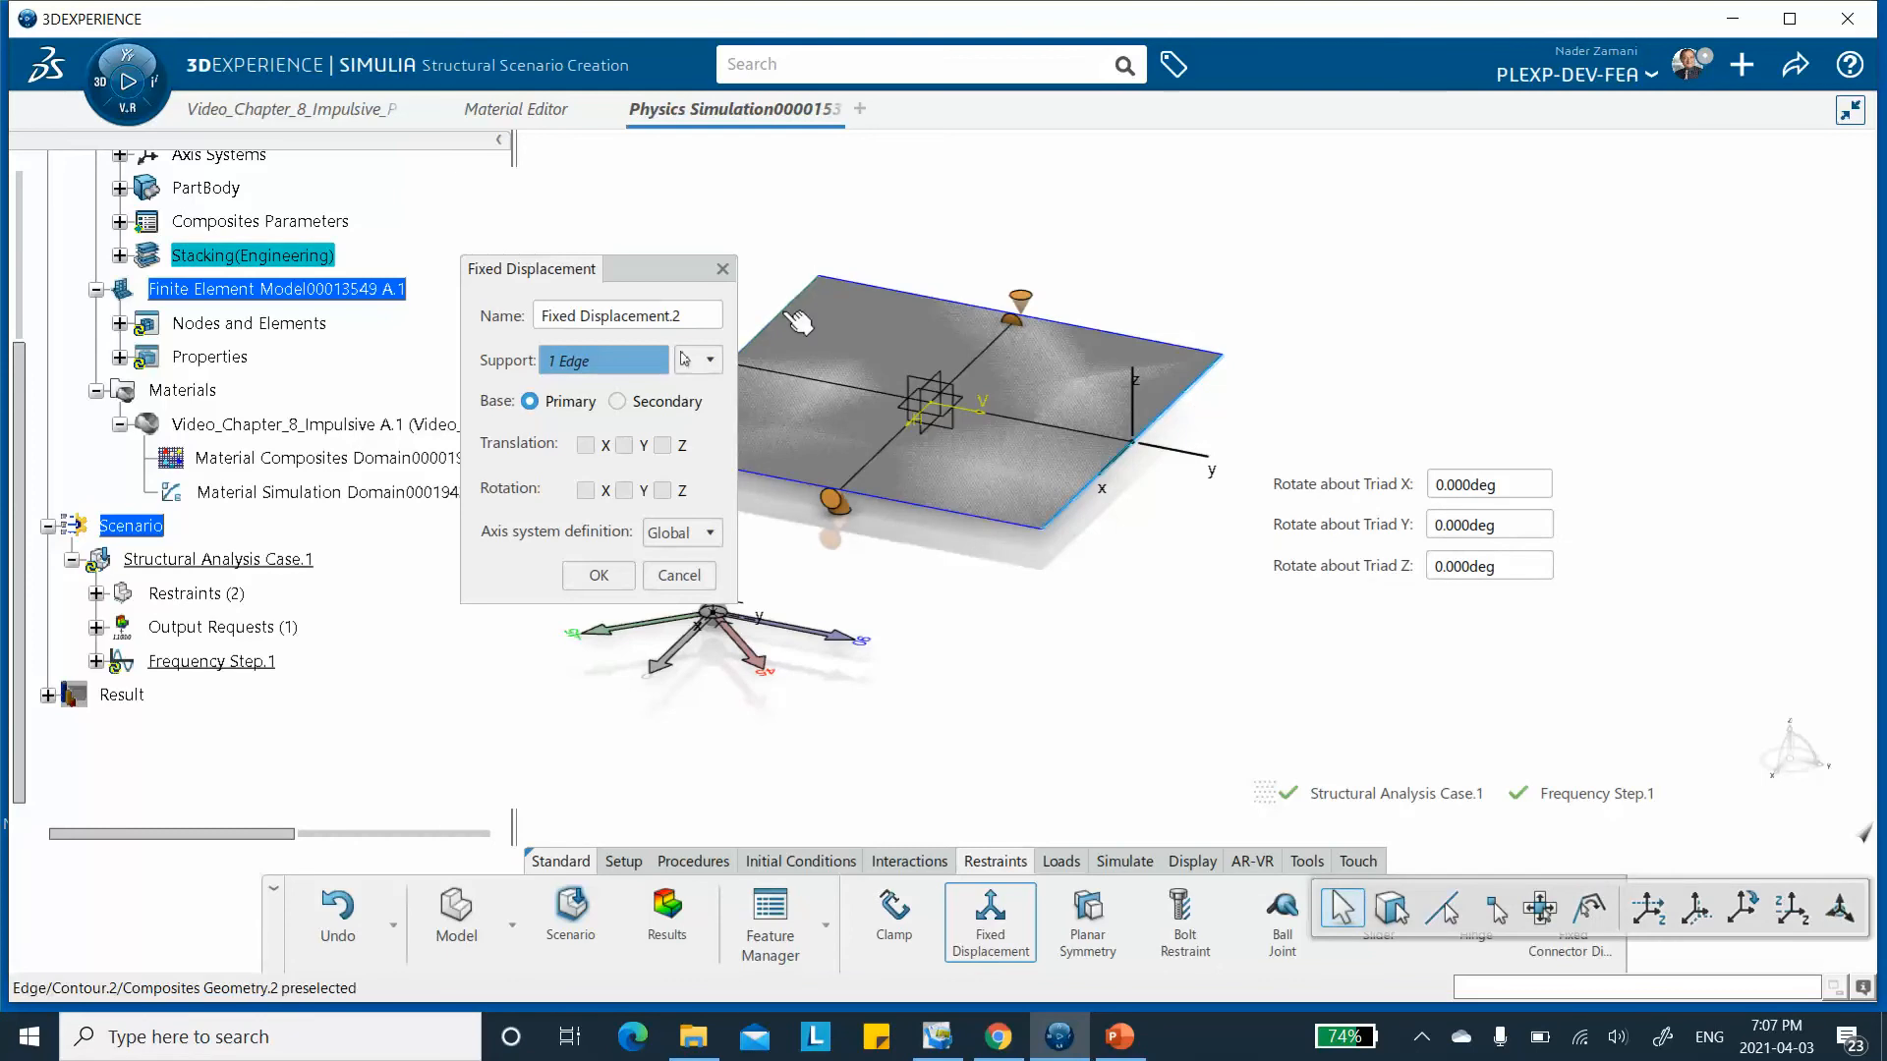
click(662, 445)
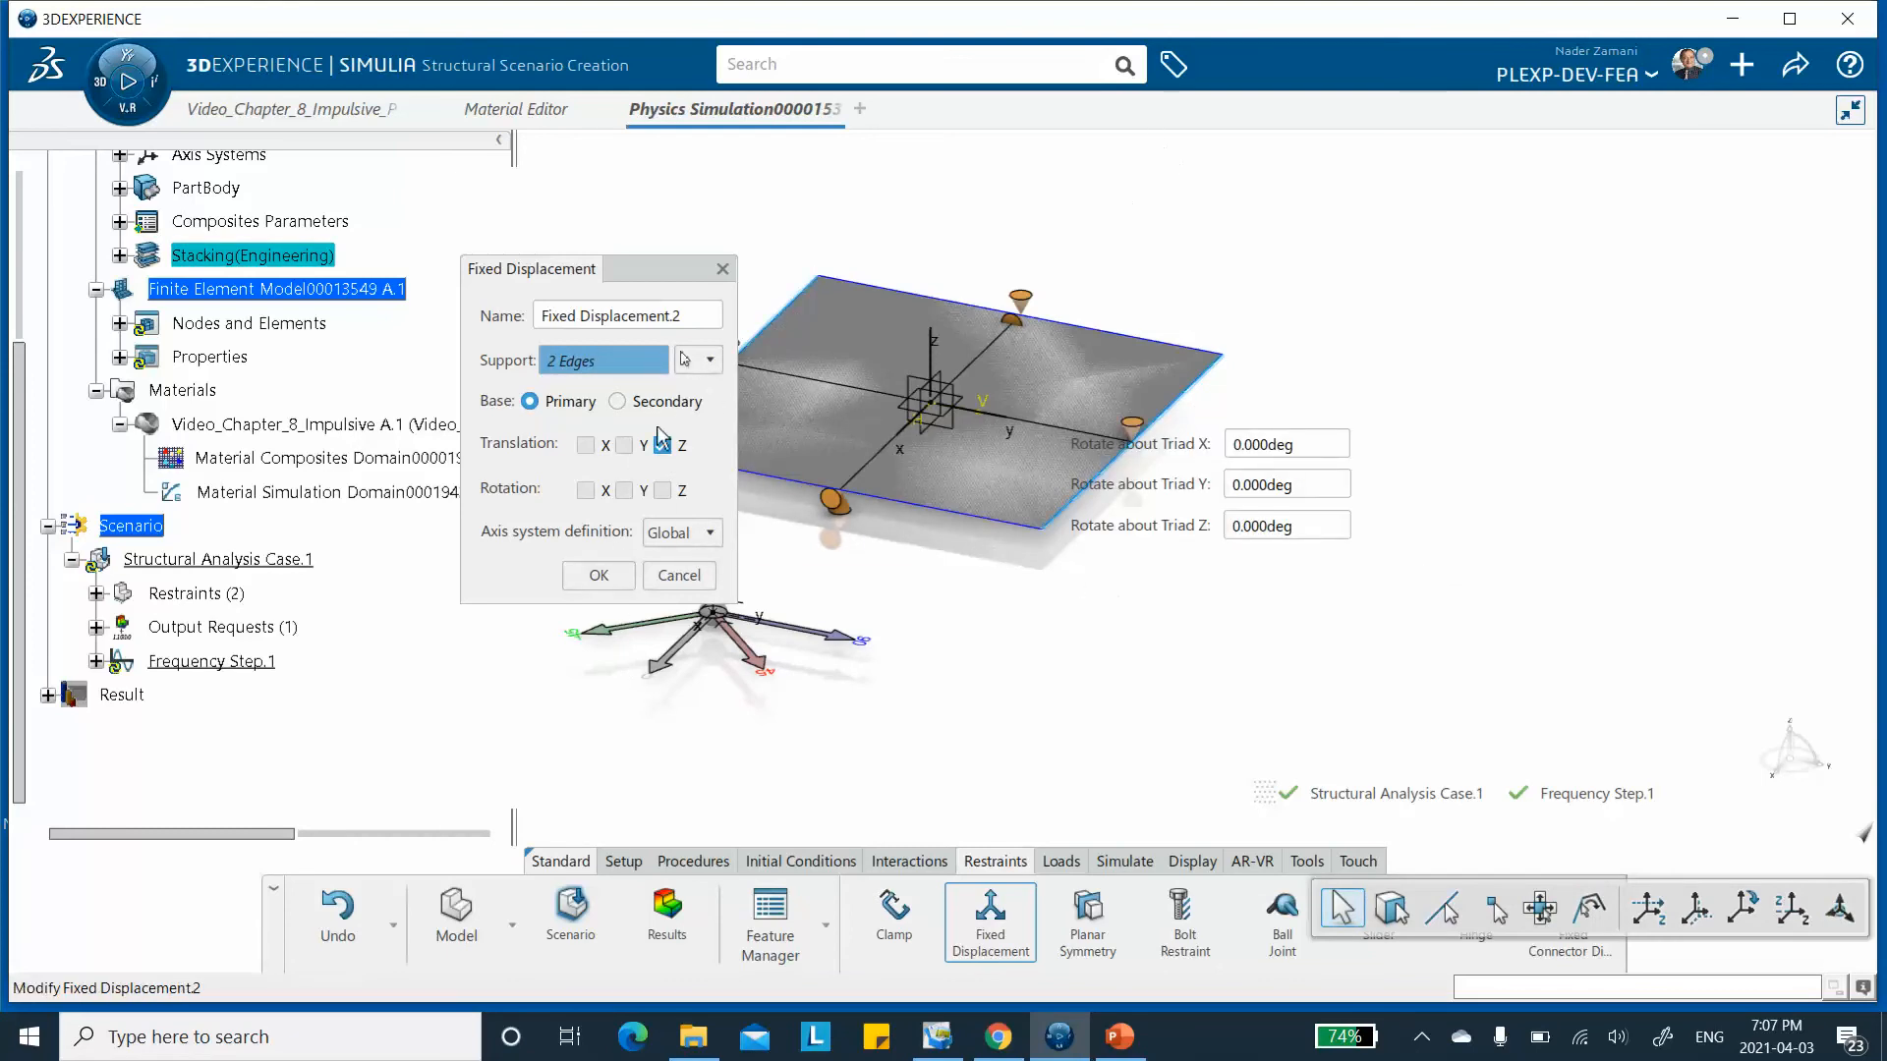
click(623, 445)
click(598, 576)
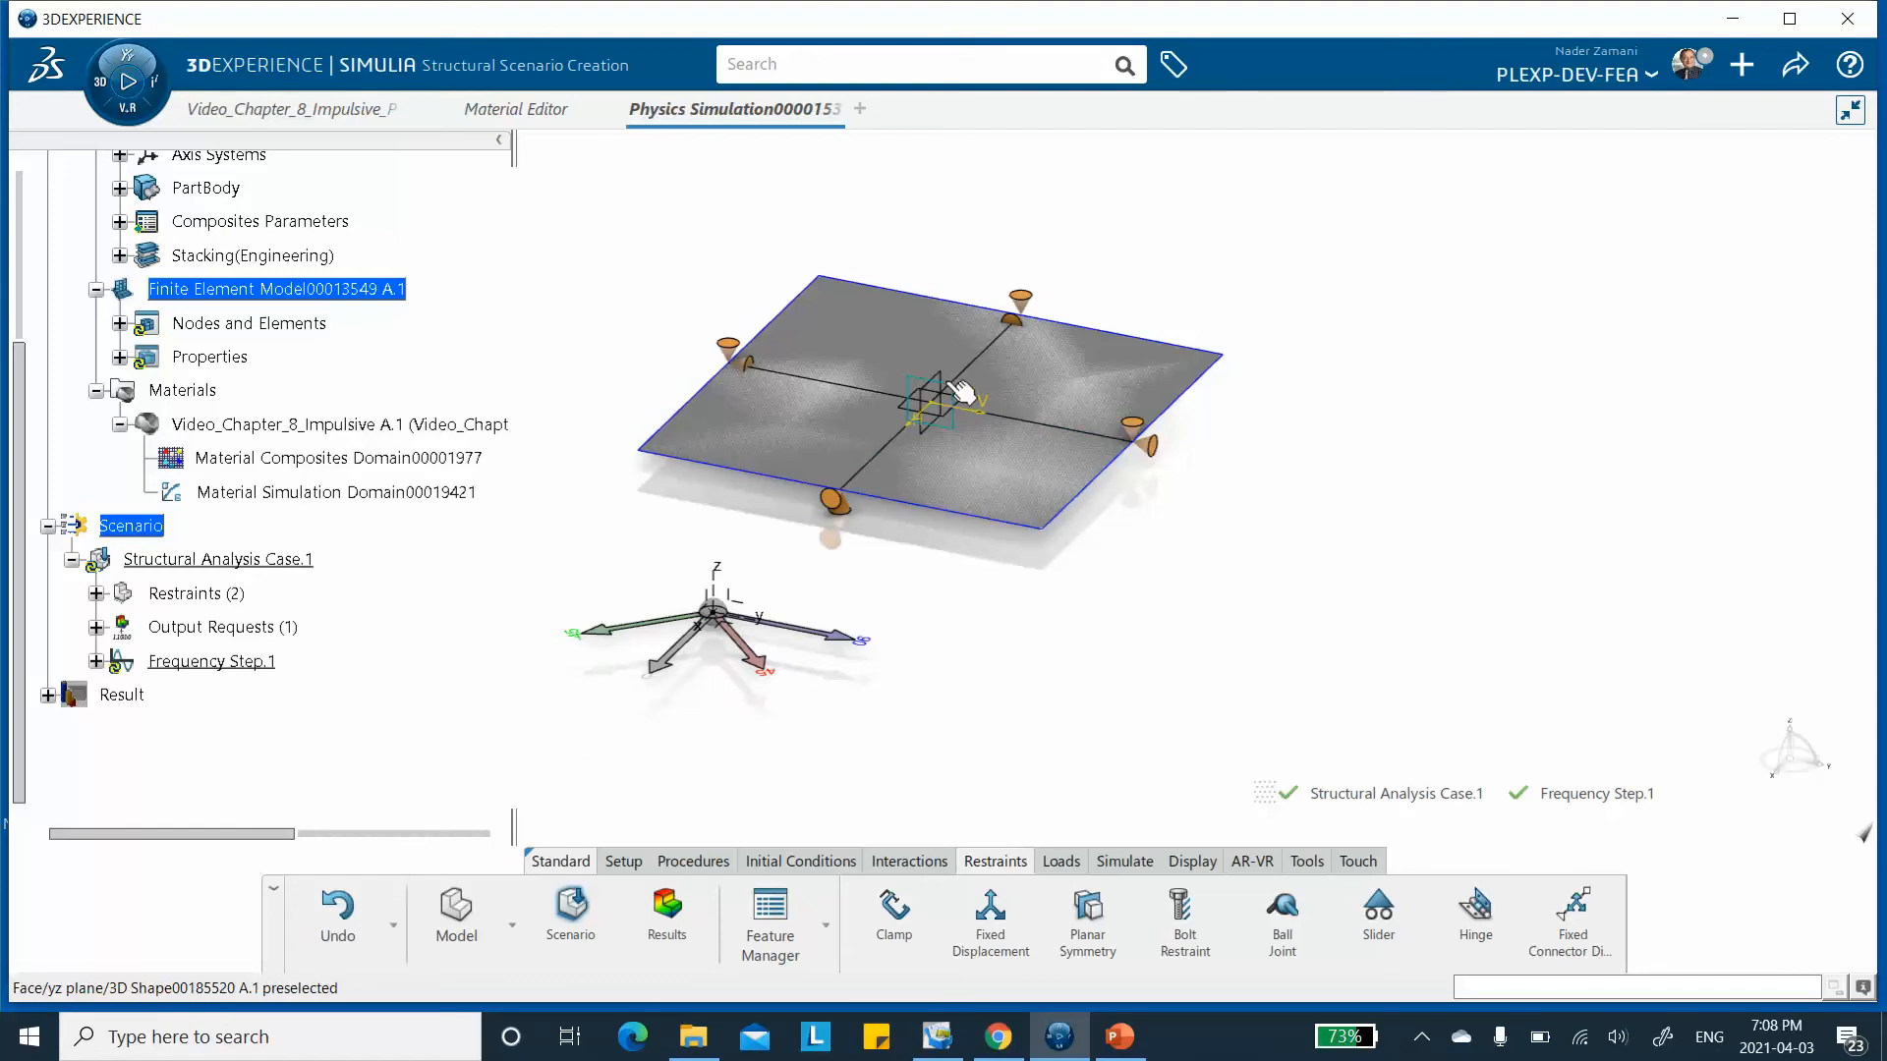
Open Visualization Management and hide the shape so that only the plate's mesh and restraints are displayed.
right_click(1330, 245)
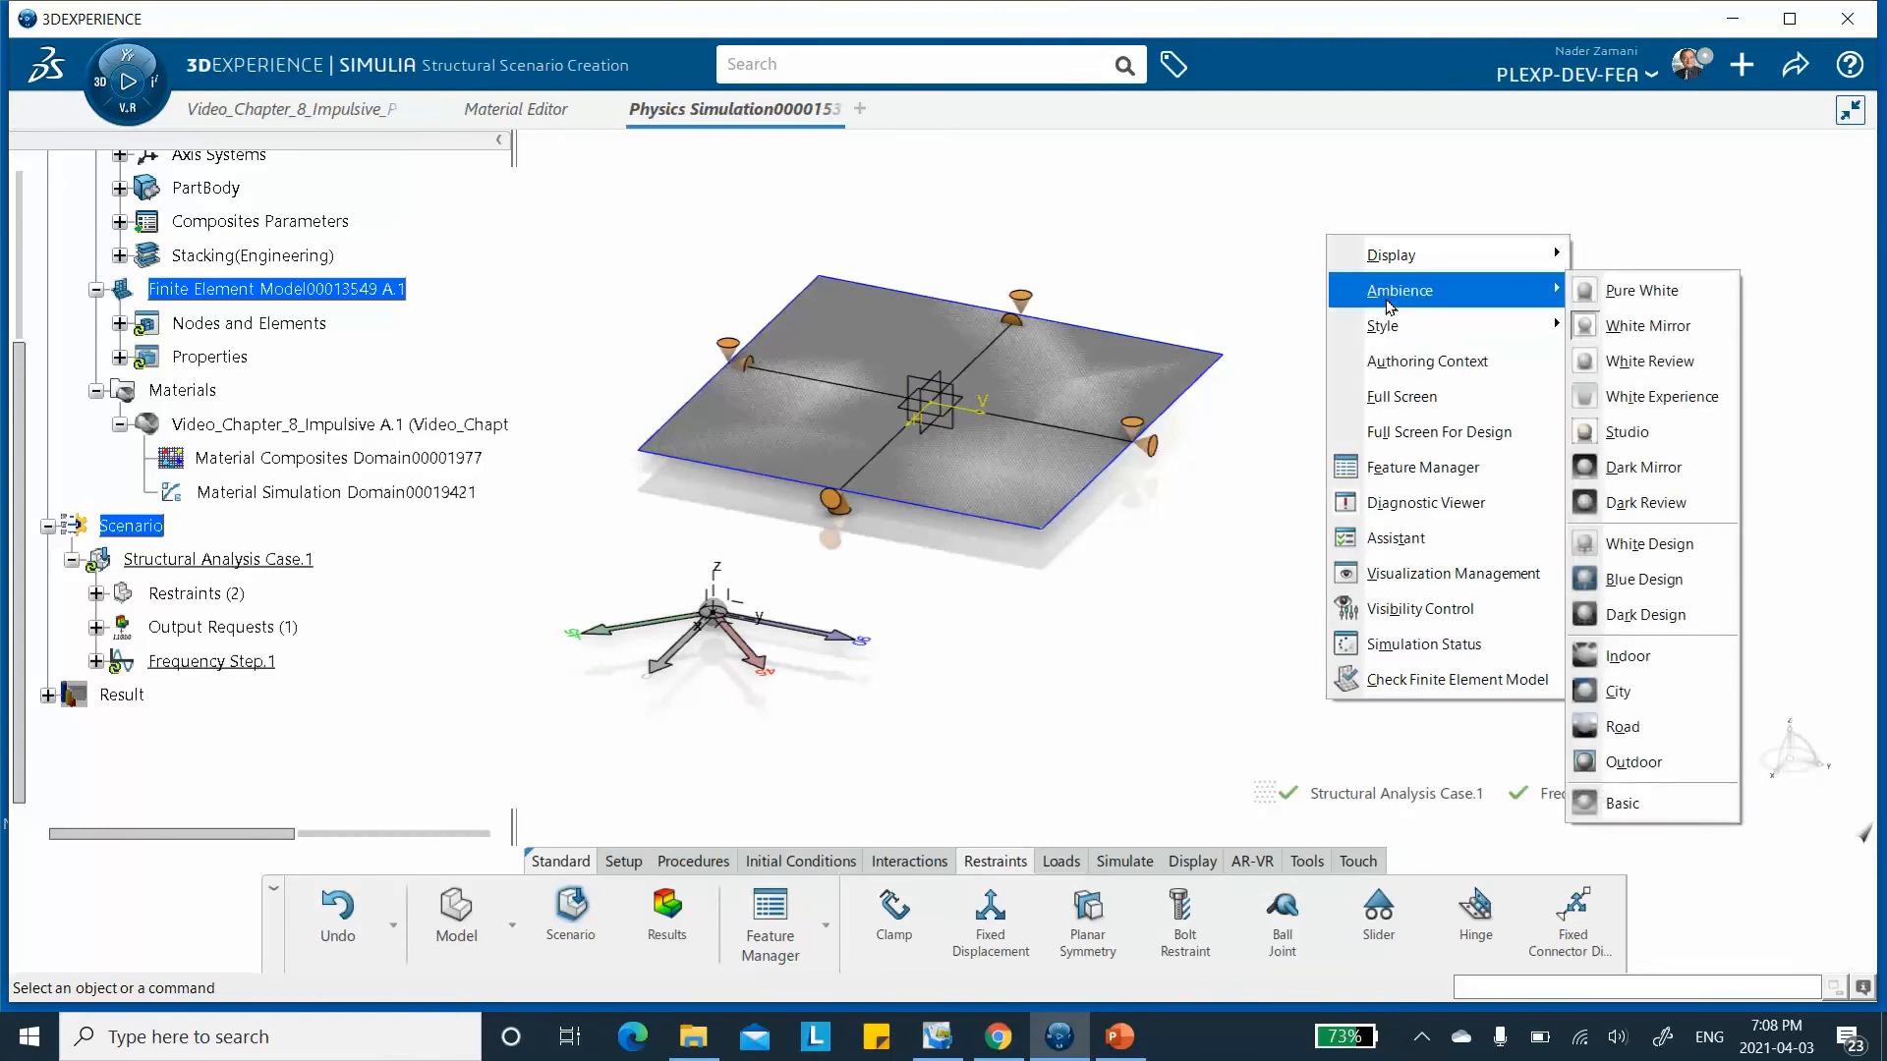
click(1421, 586)
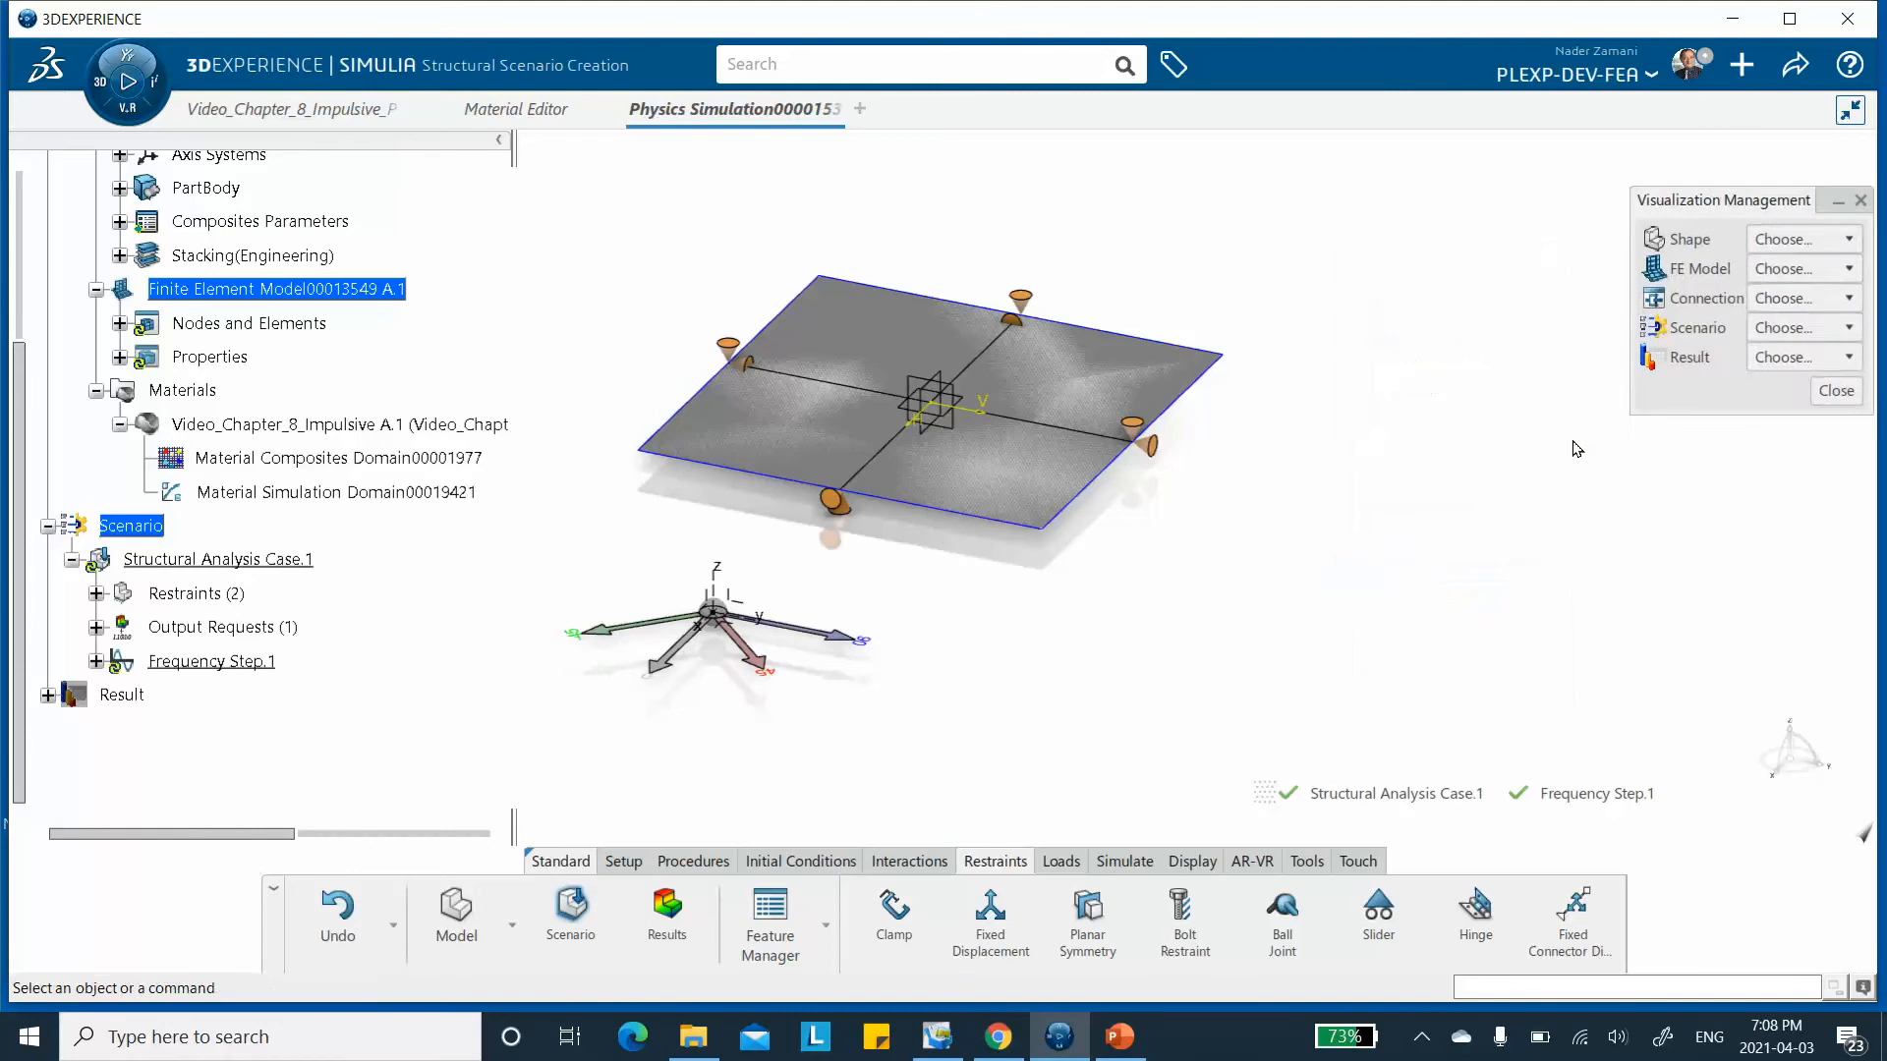
click(1785, 242)
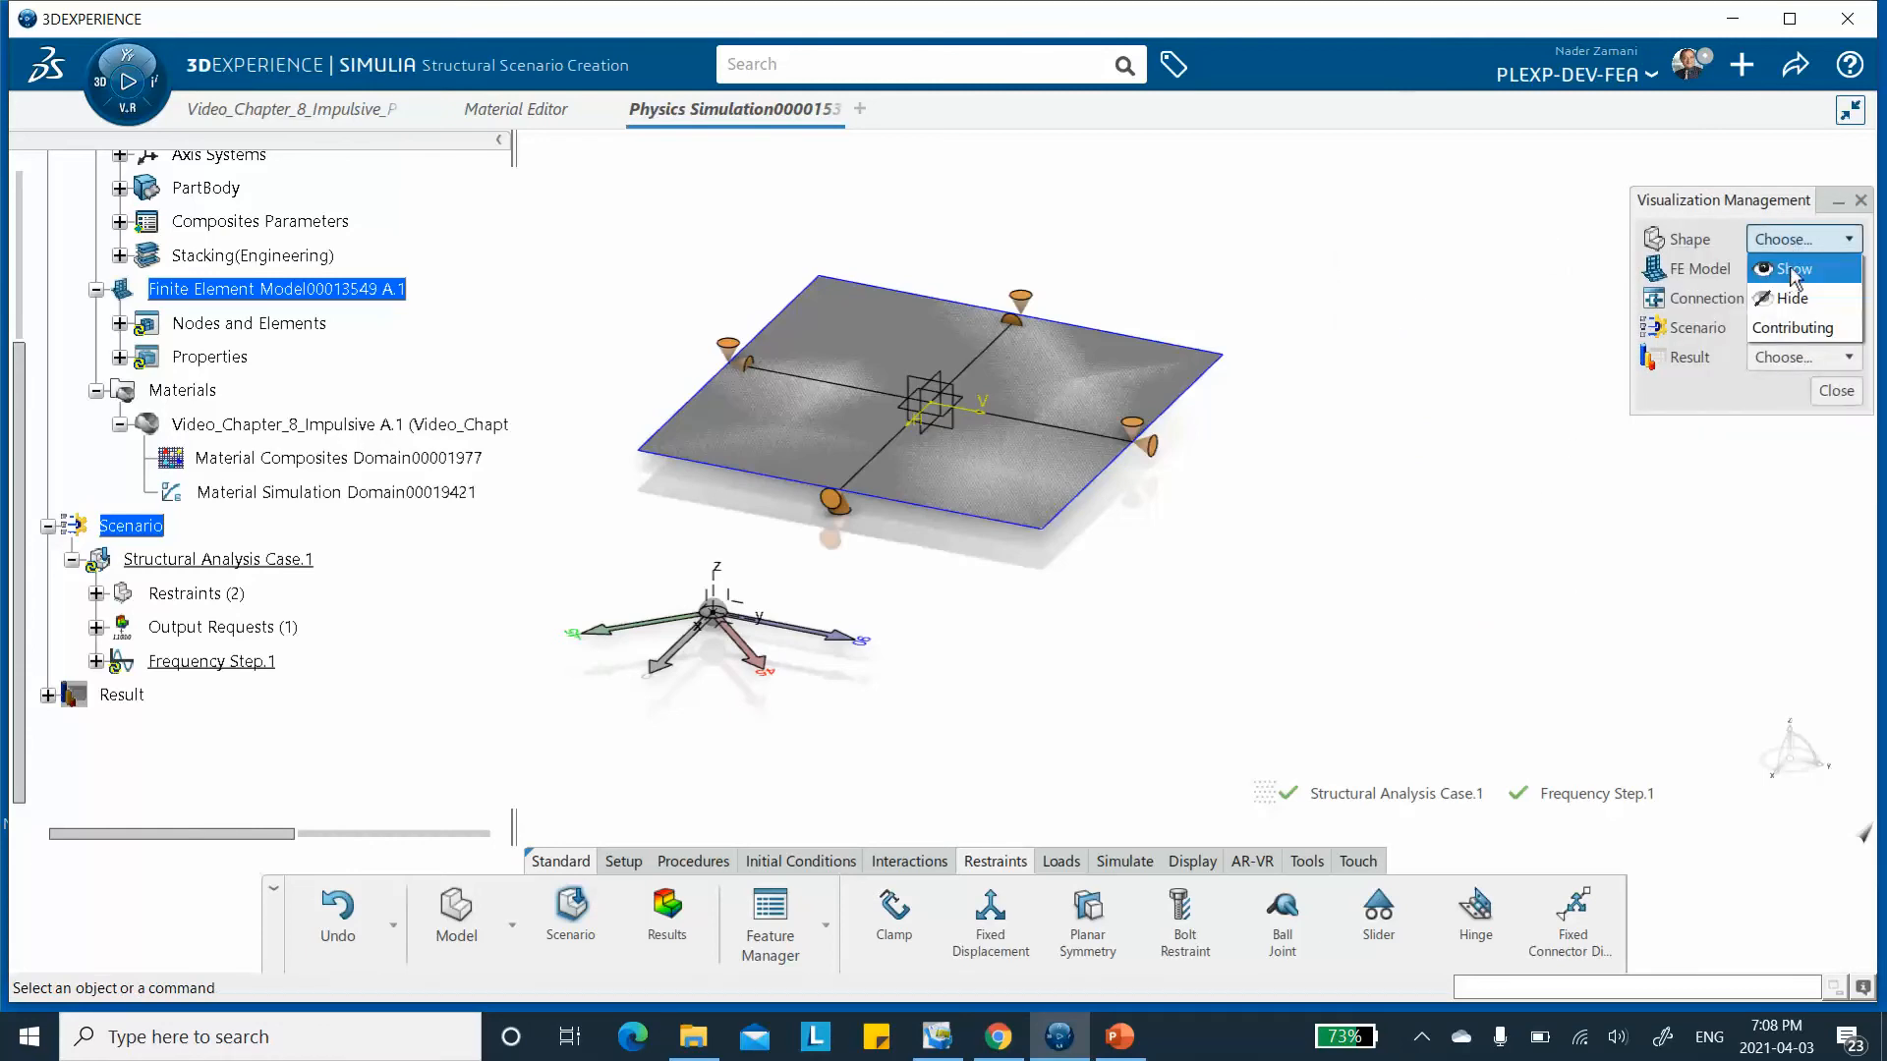
click(1792, 298)
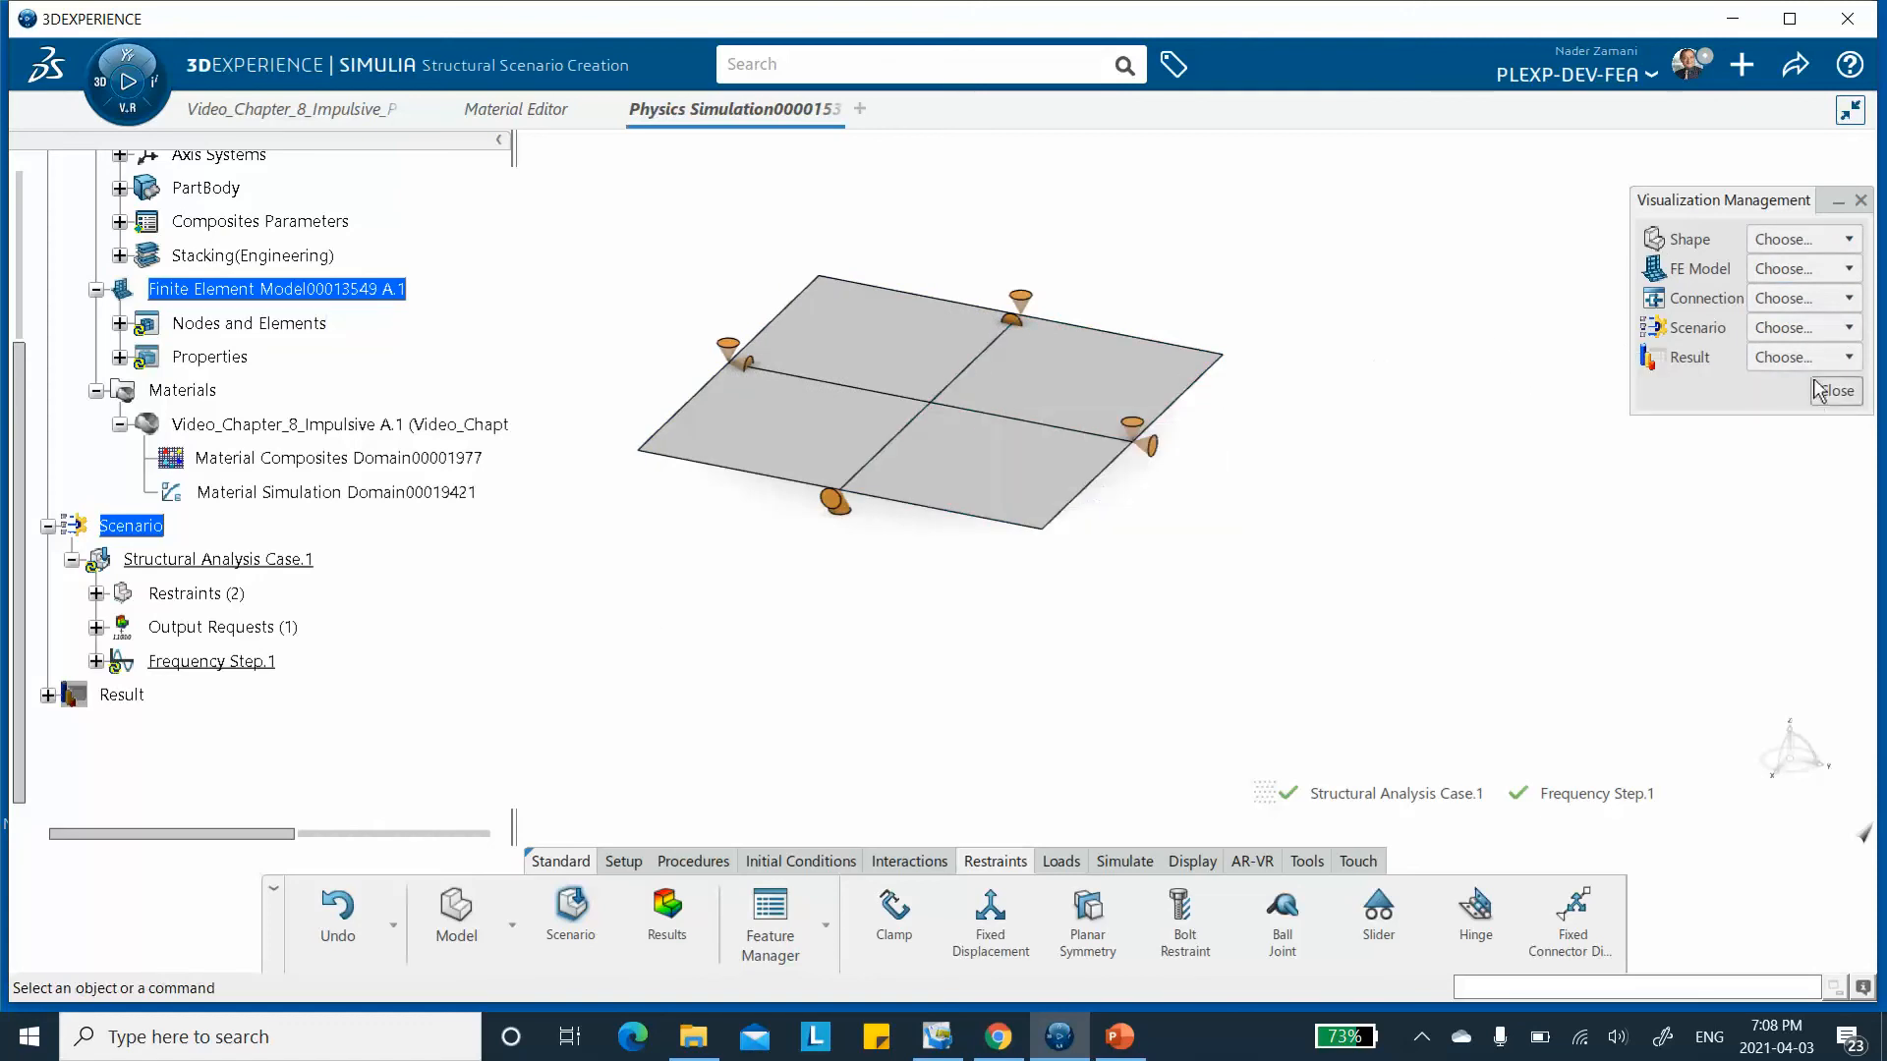
Switch to Structural Model Creation, bring up the group commands and hide the shape there as well.
click(455, 927)
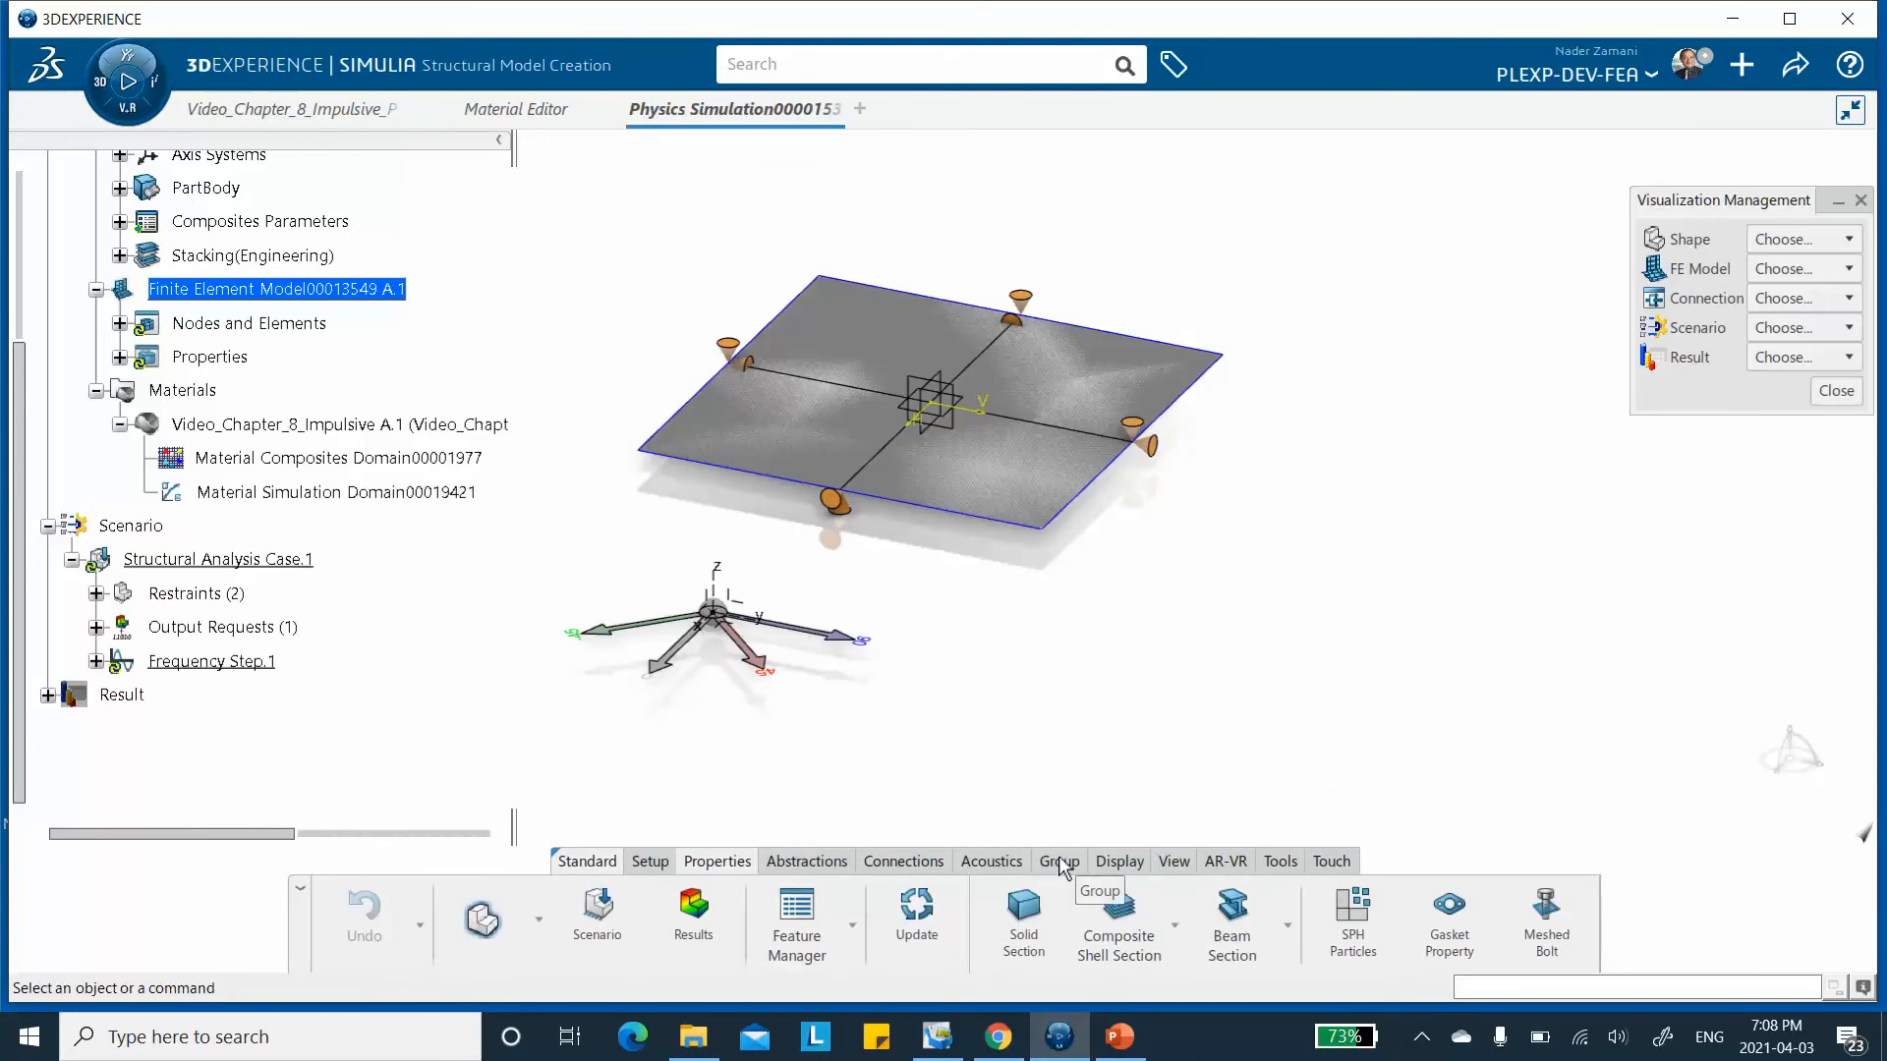
click(1060, 862)
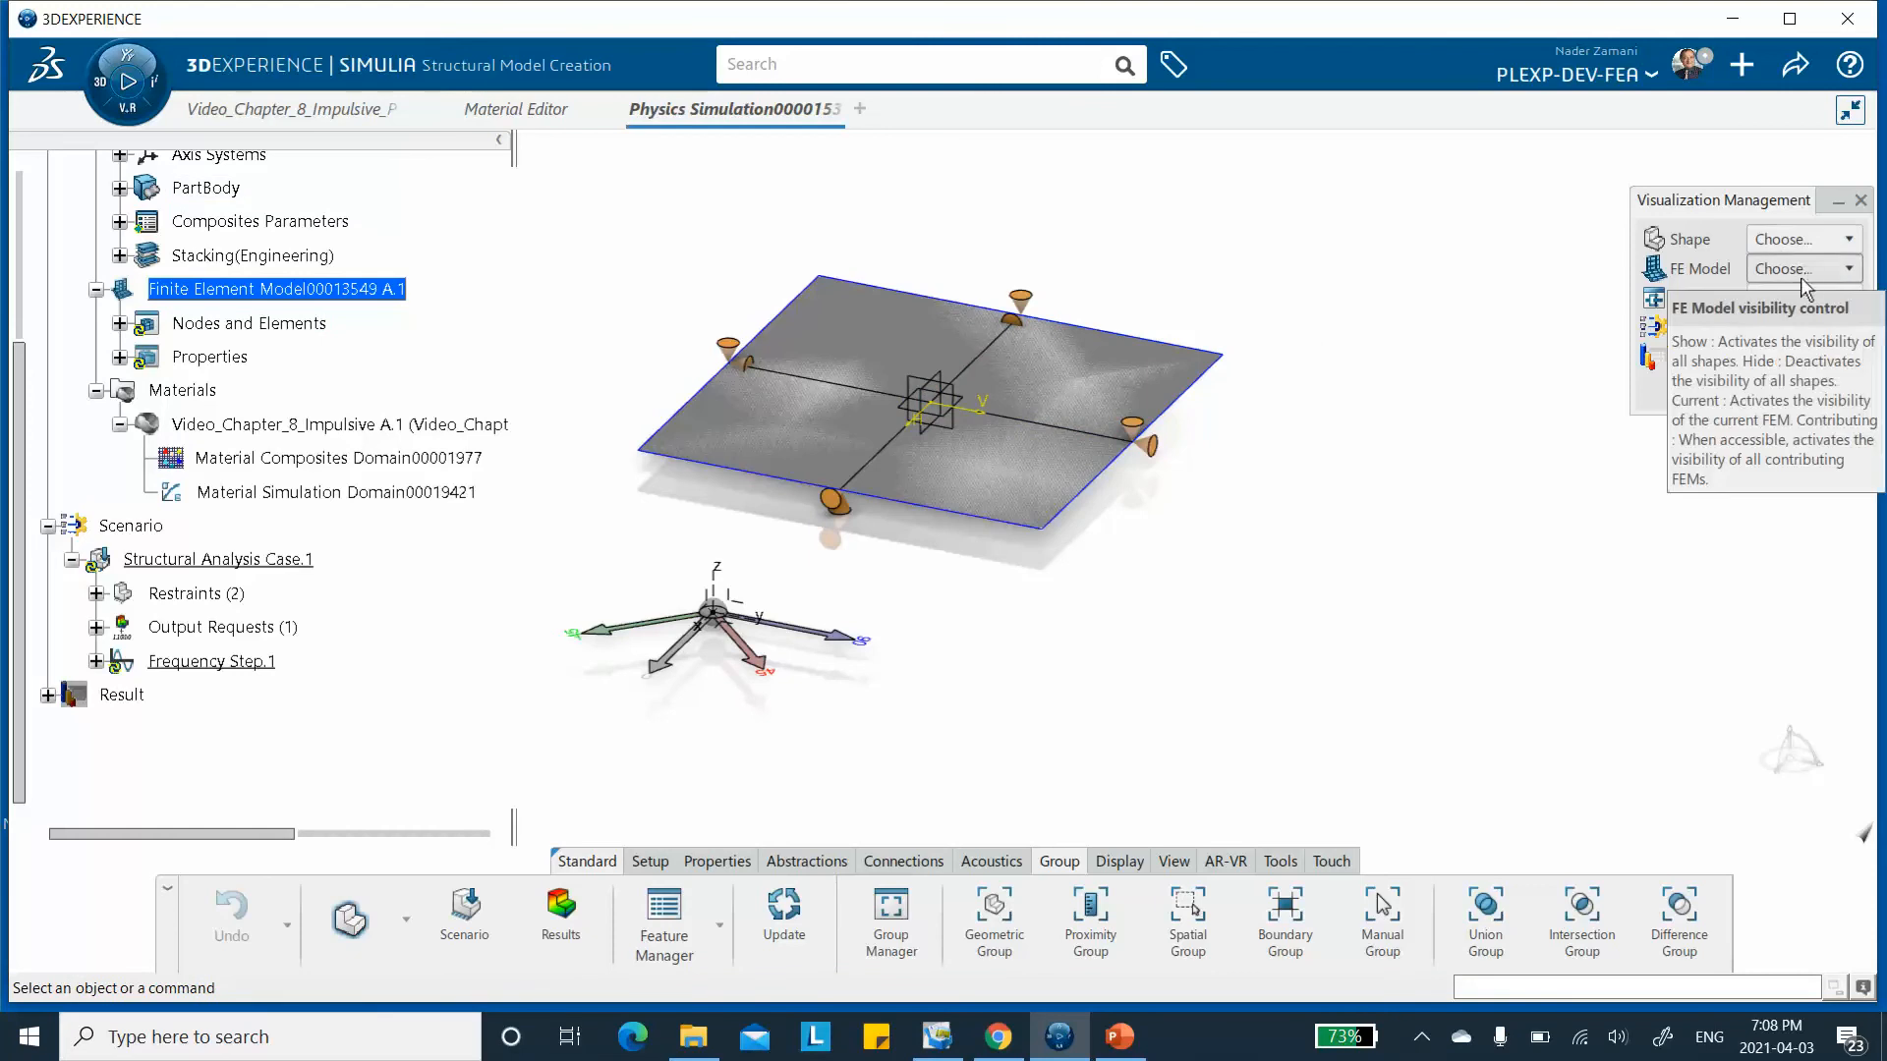
click(1804, 243)
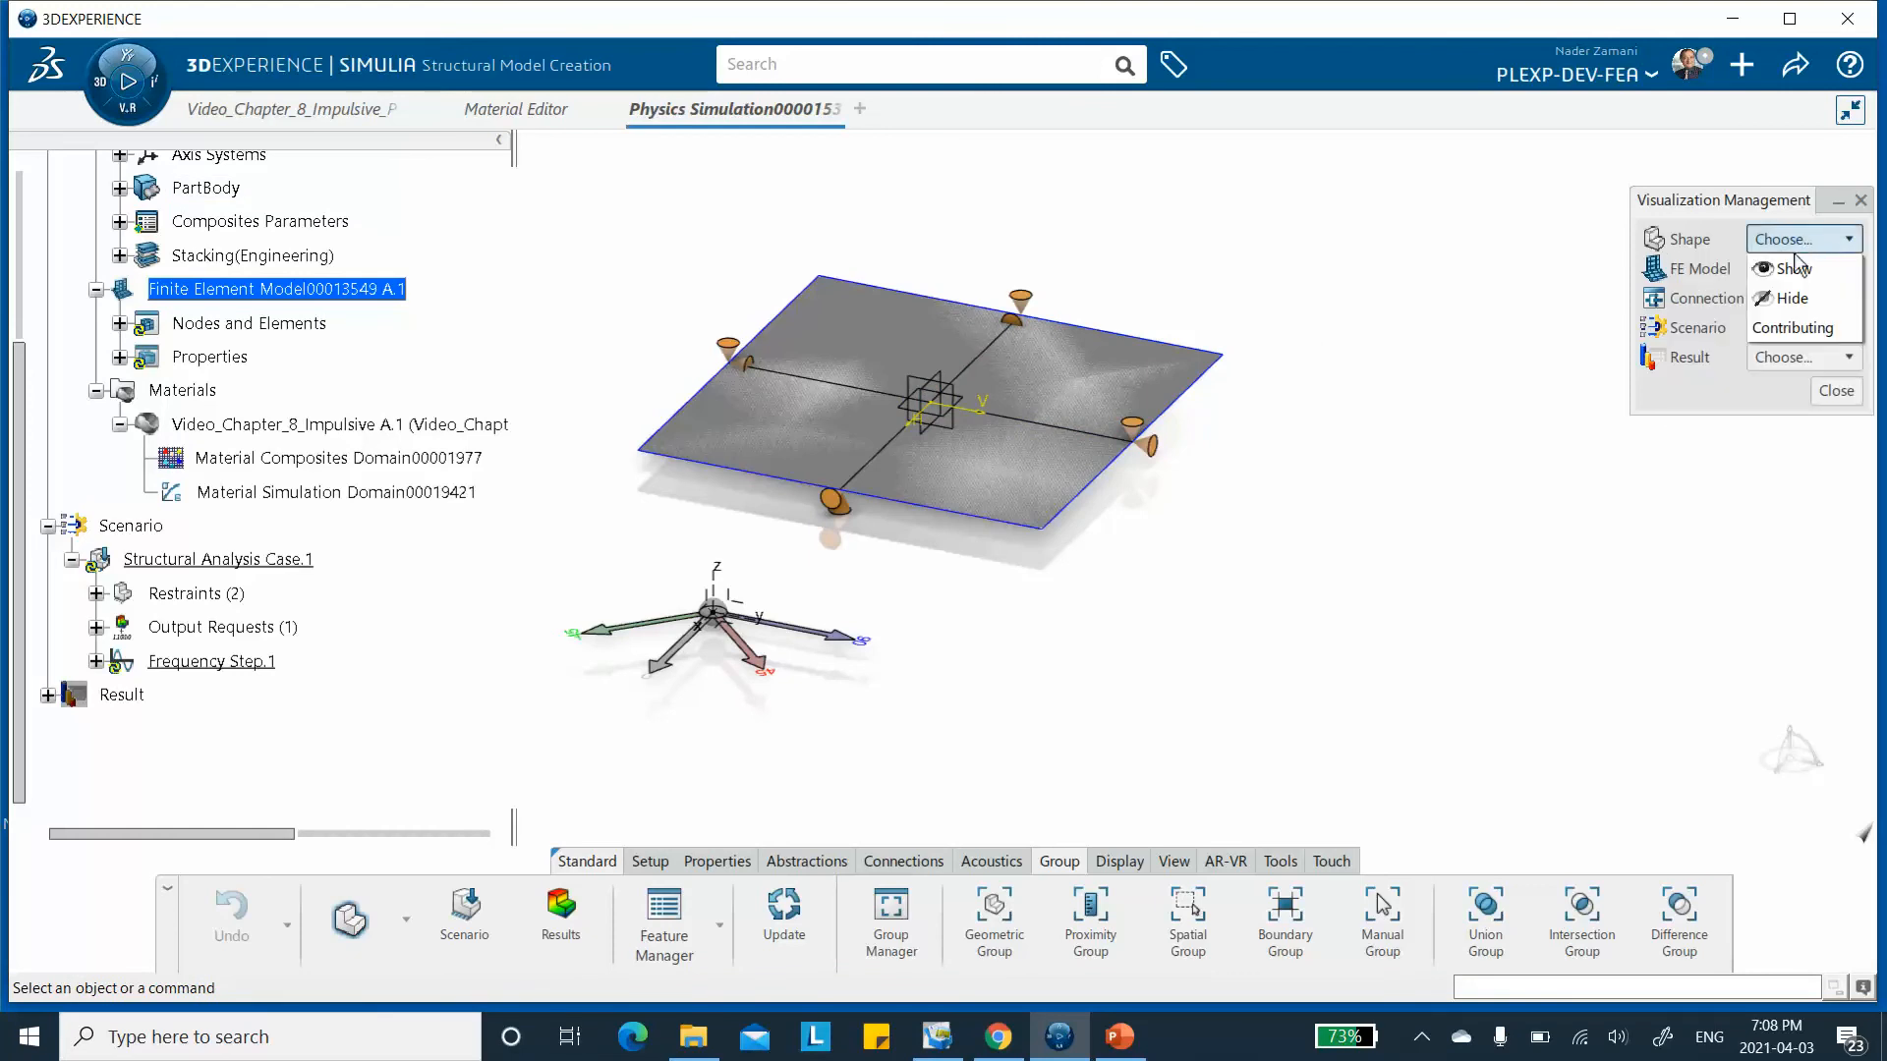
click(1786, 298)
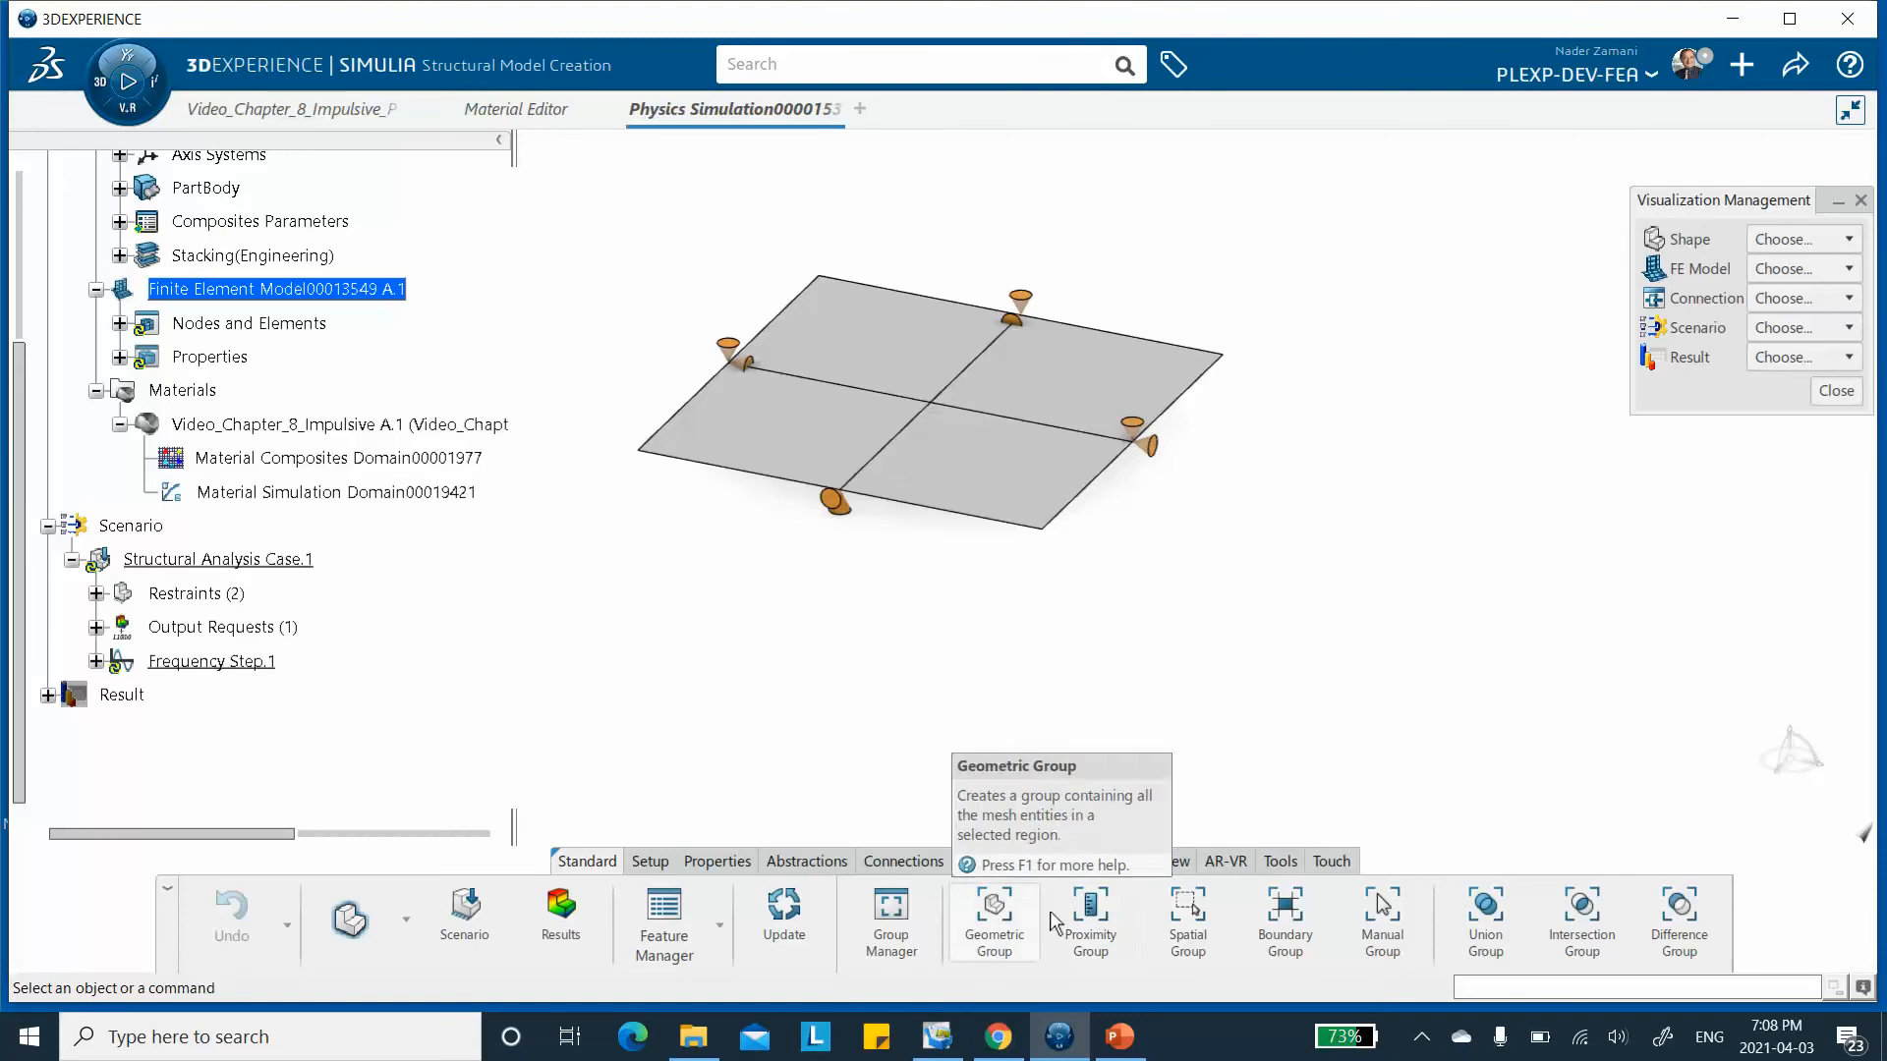
Create a Manual Group of node content containing the plate's centre node, and expand Groups in the tree.
click(1375, 921)
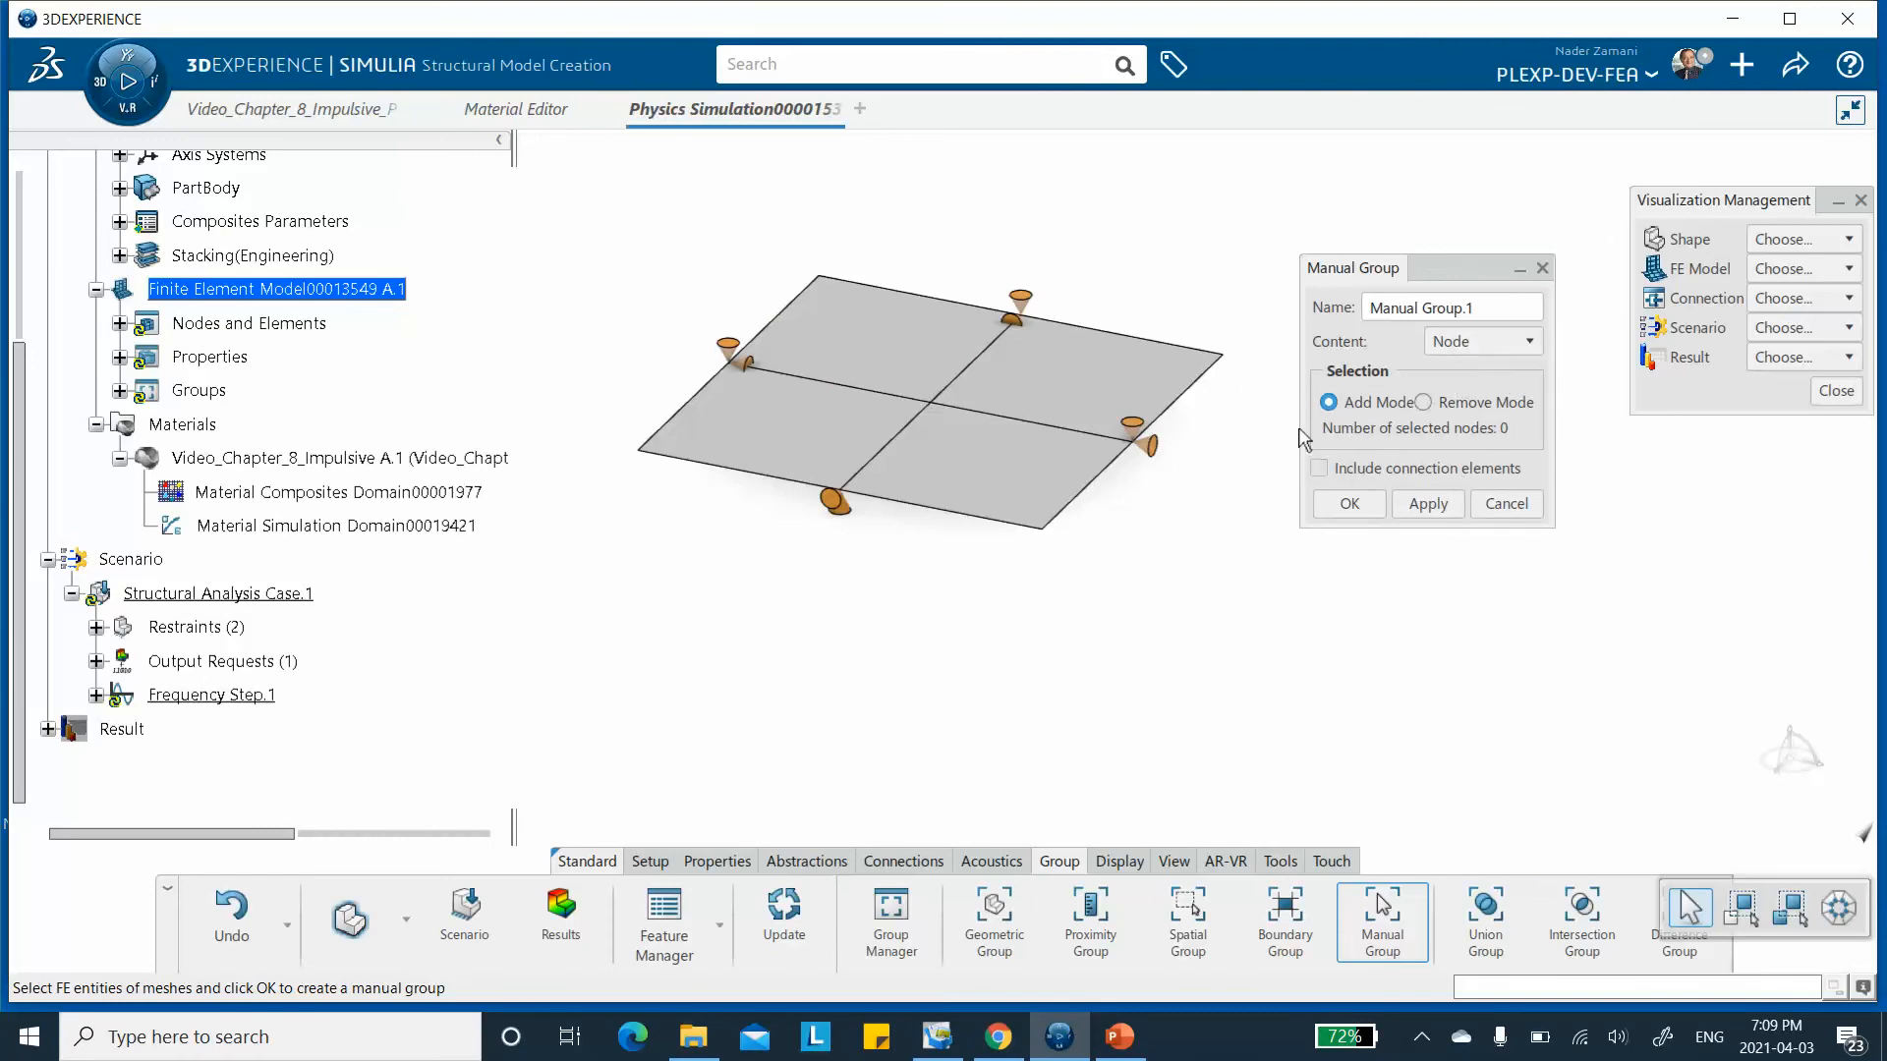
click(938, 410)
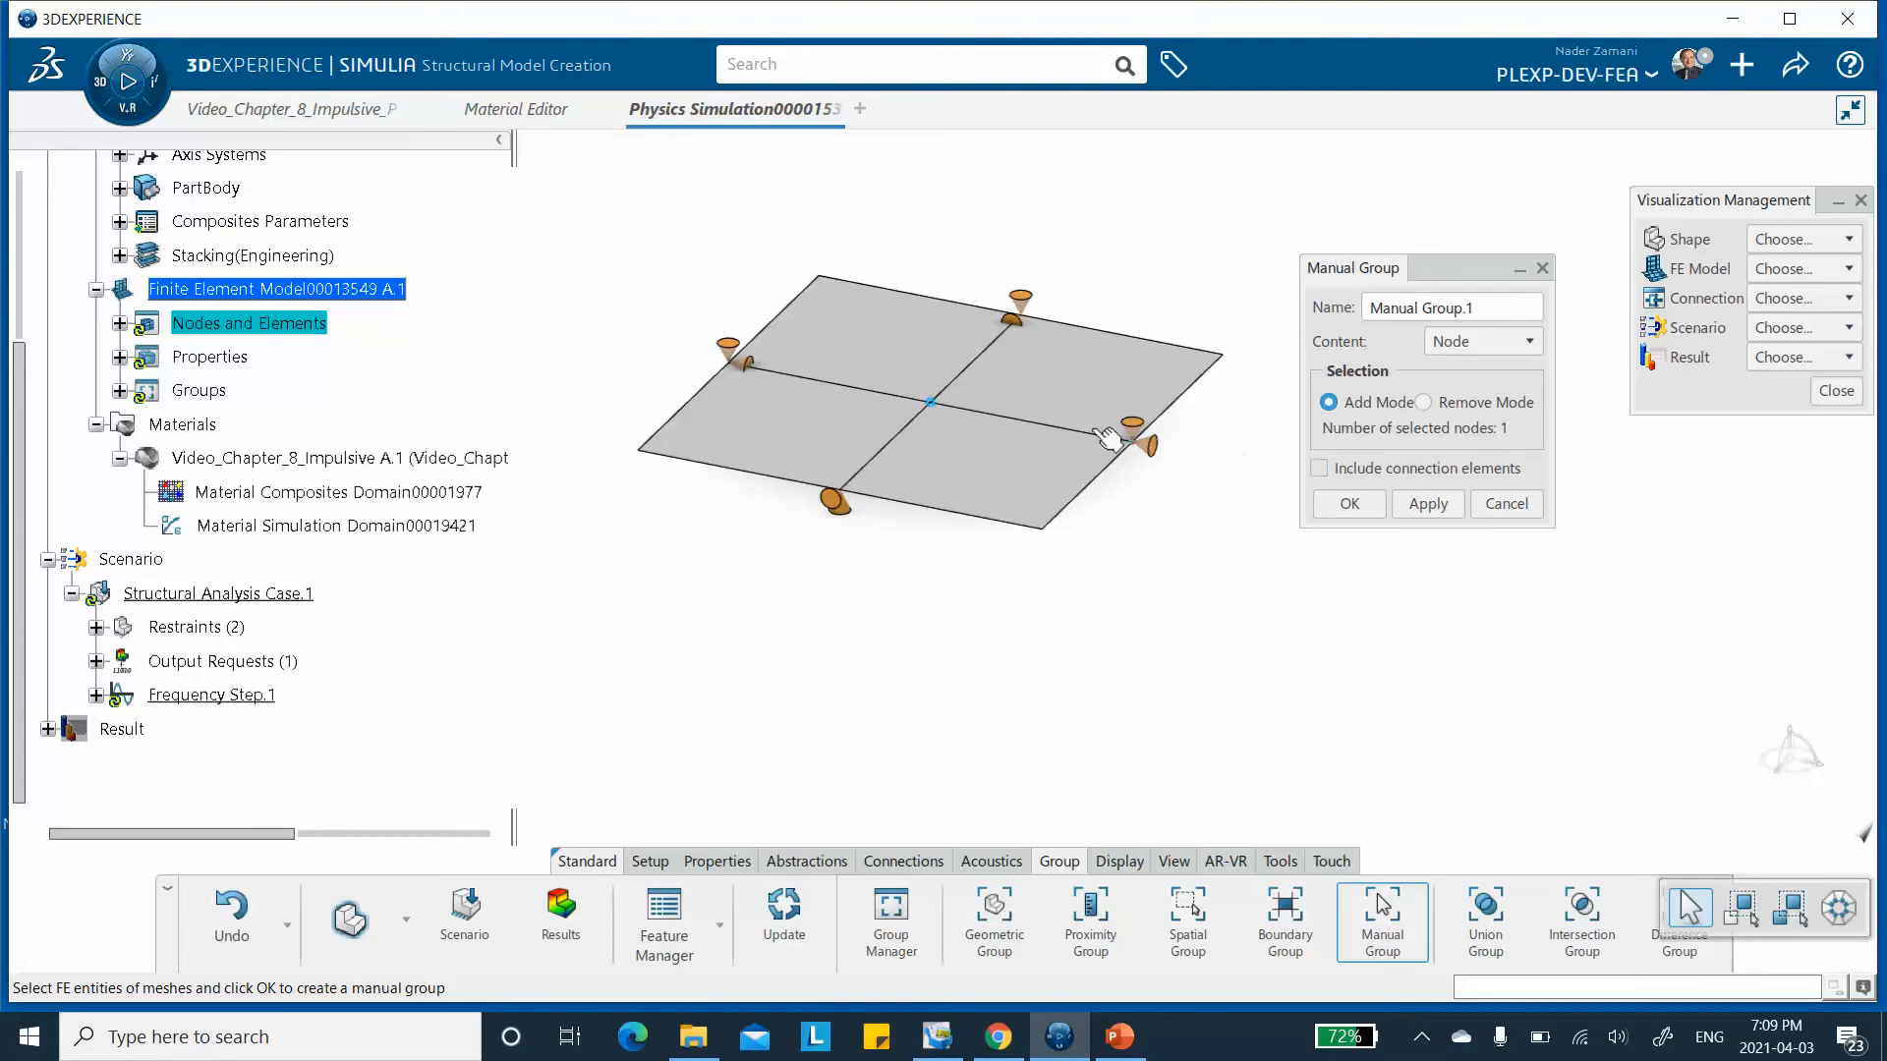
click(1030, 422)
click(1342, 507)
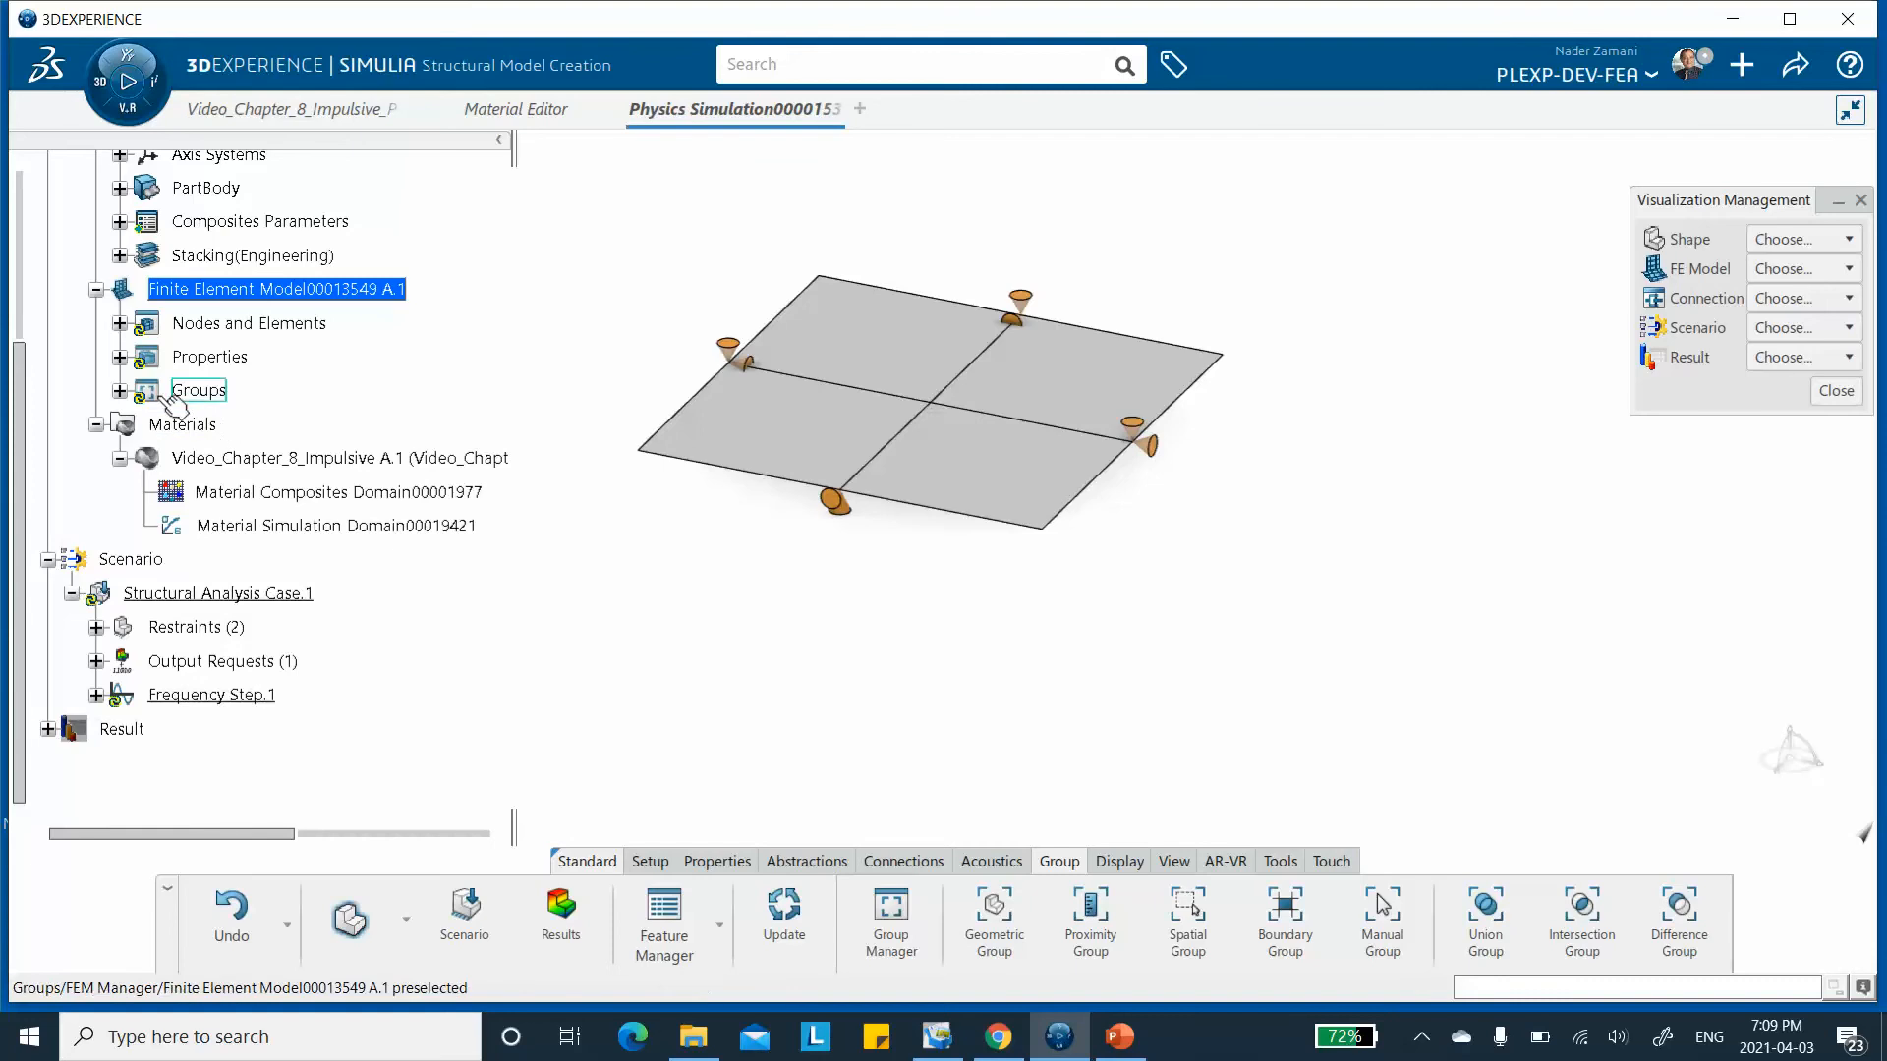
click(120, 391)
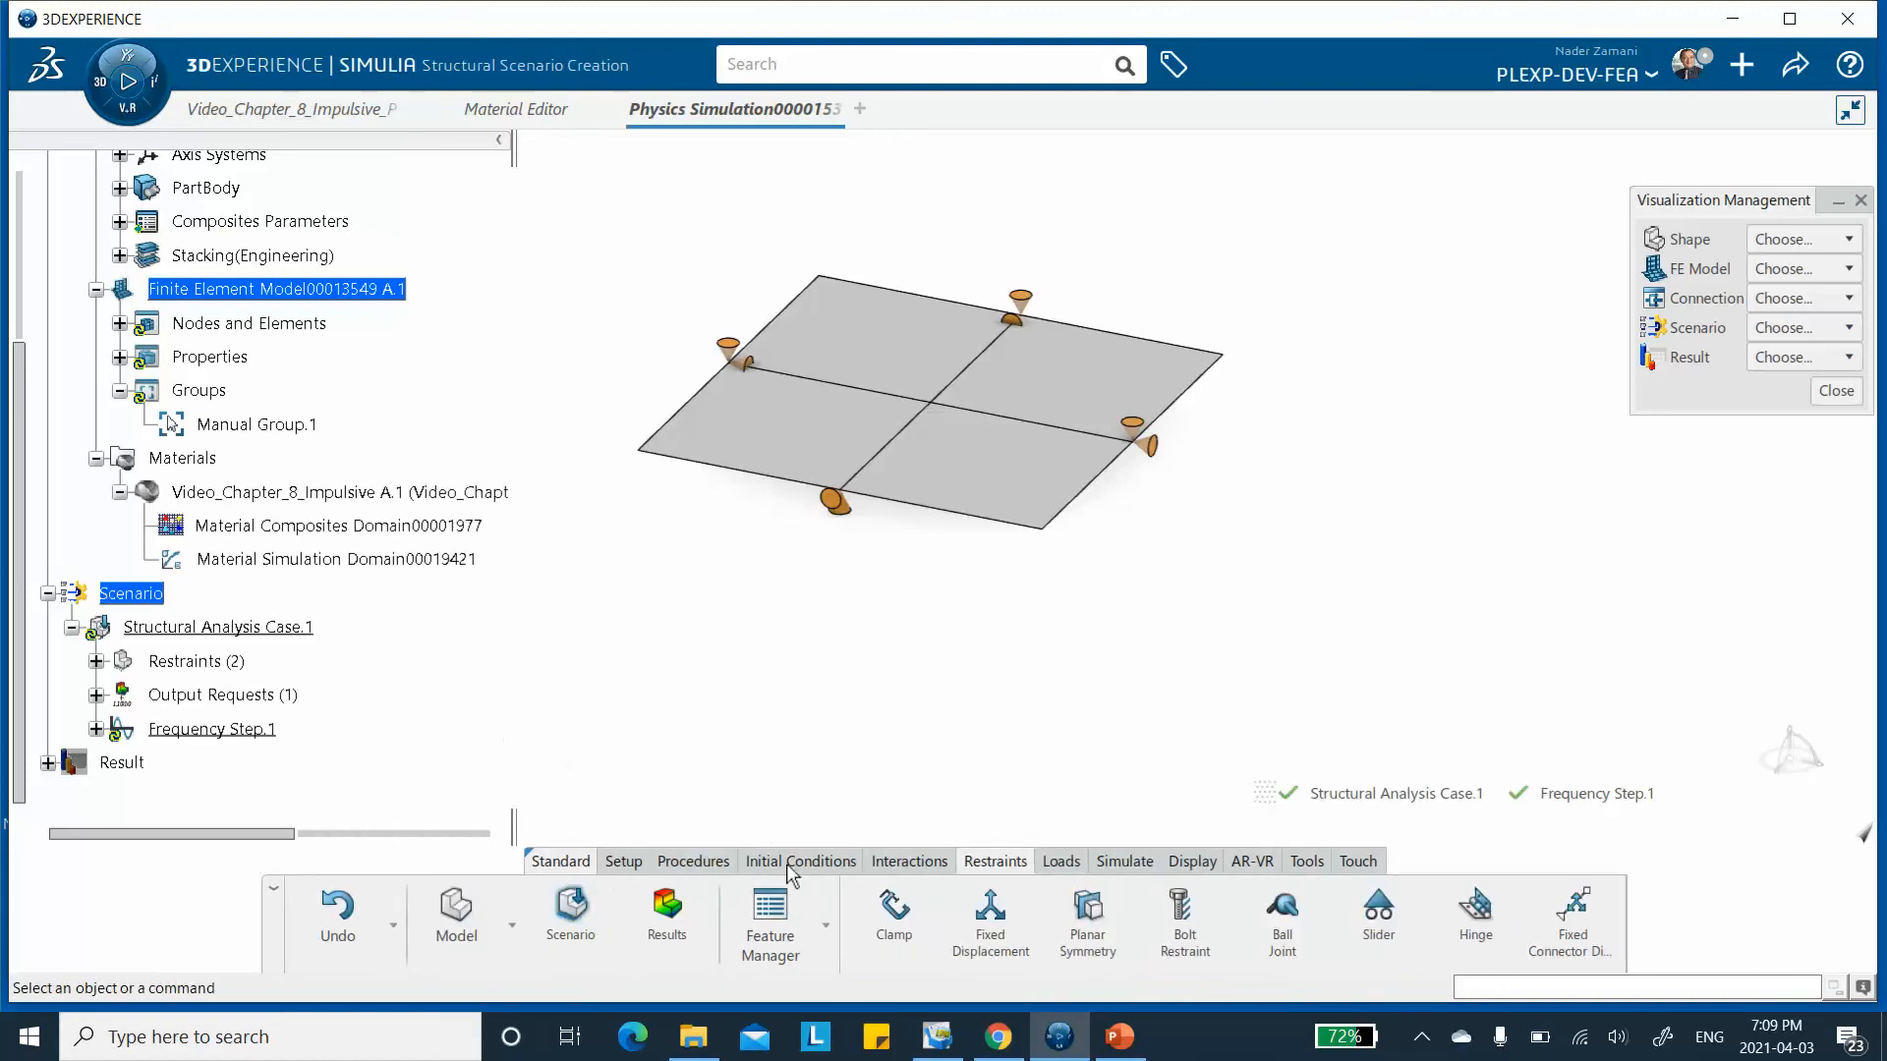
Add a Modal Dynamic Step to the scenario's structural analysis case and set its step time to 0.0004 s.
click(694, 862)
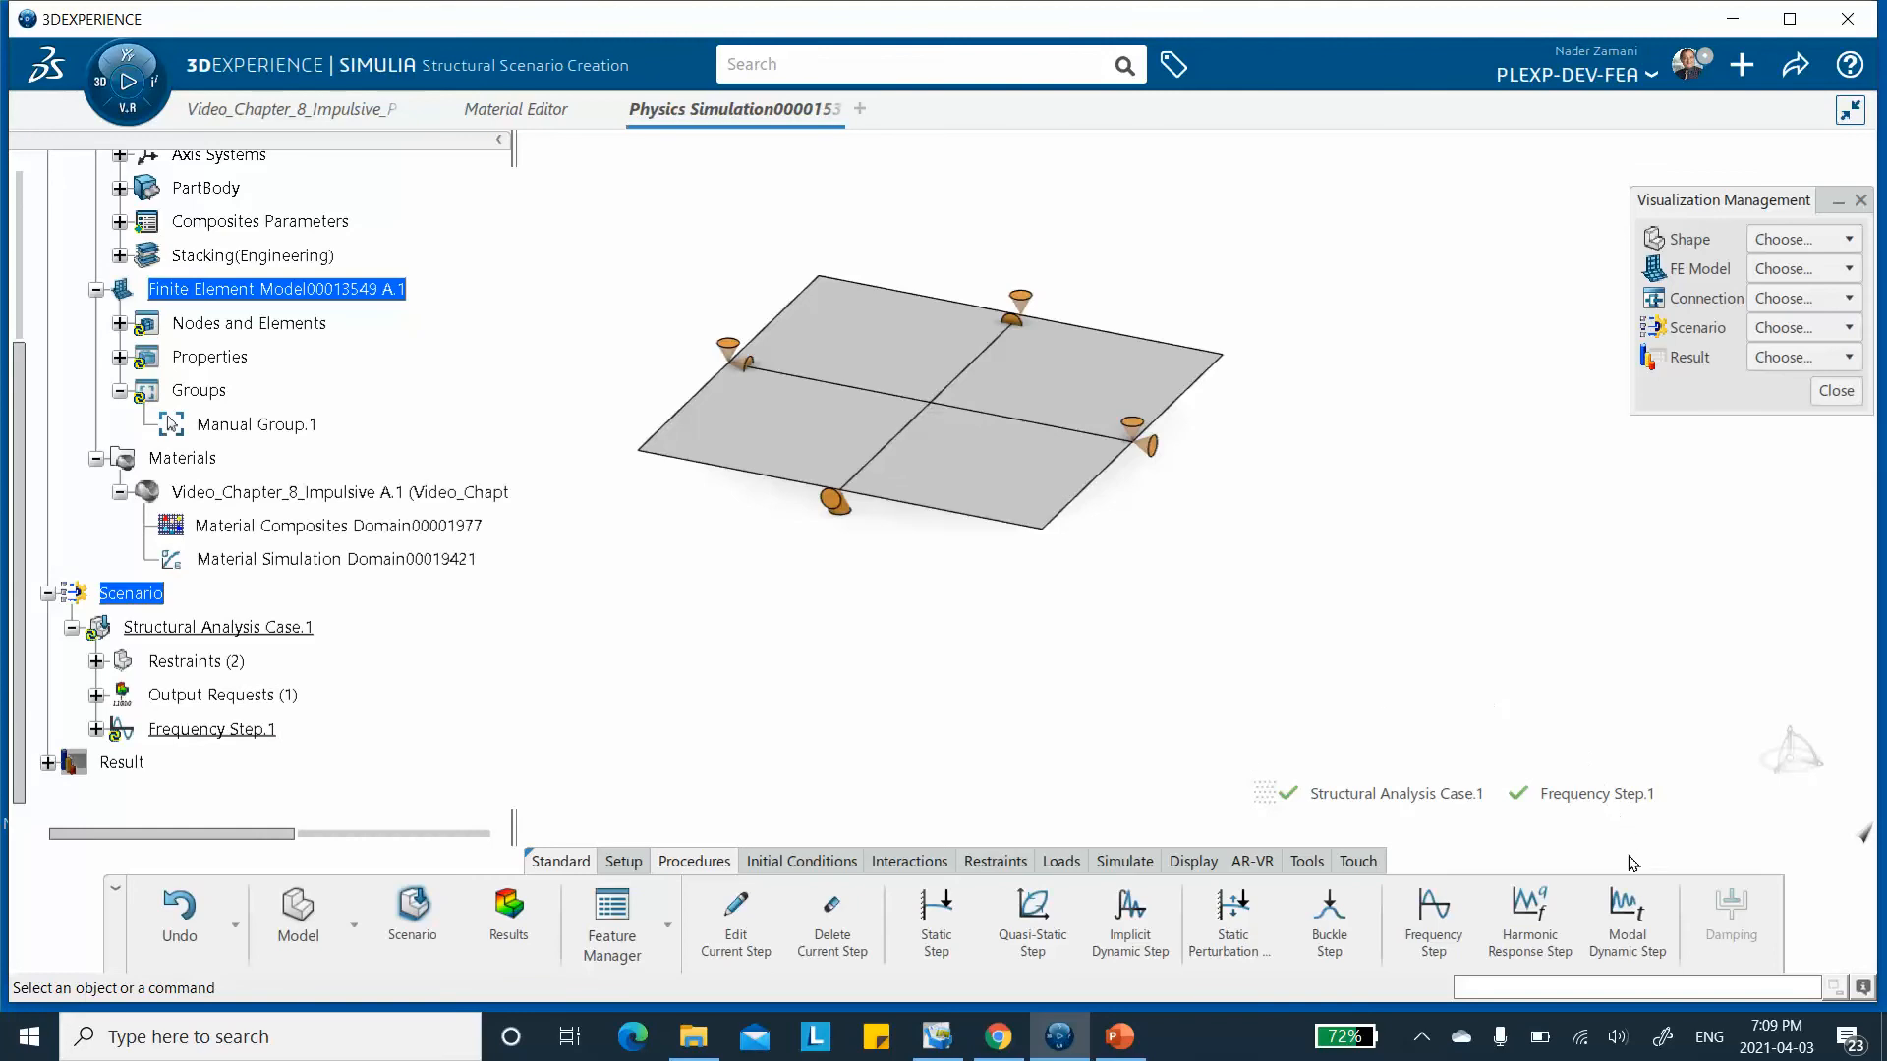
click(1631, 923)
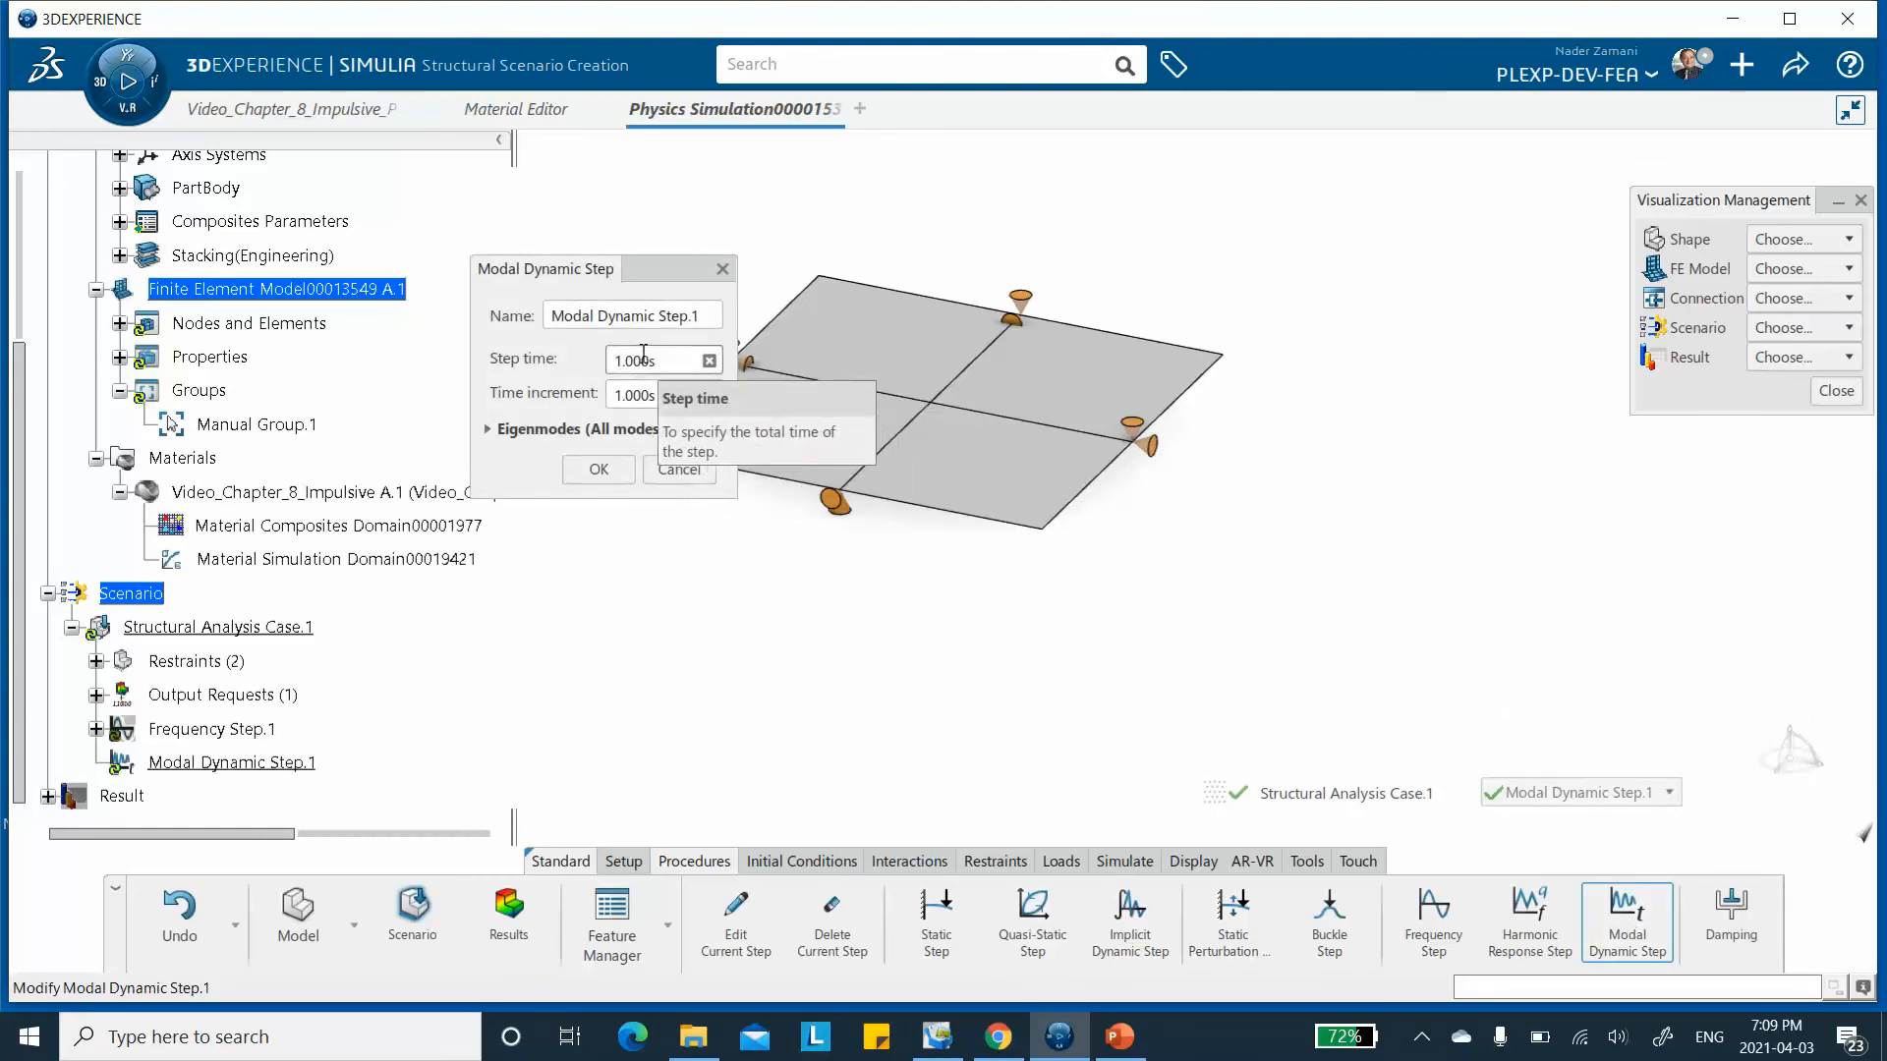
double_click(662, 361)
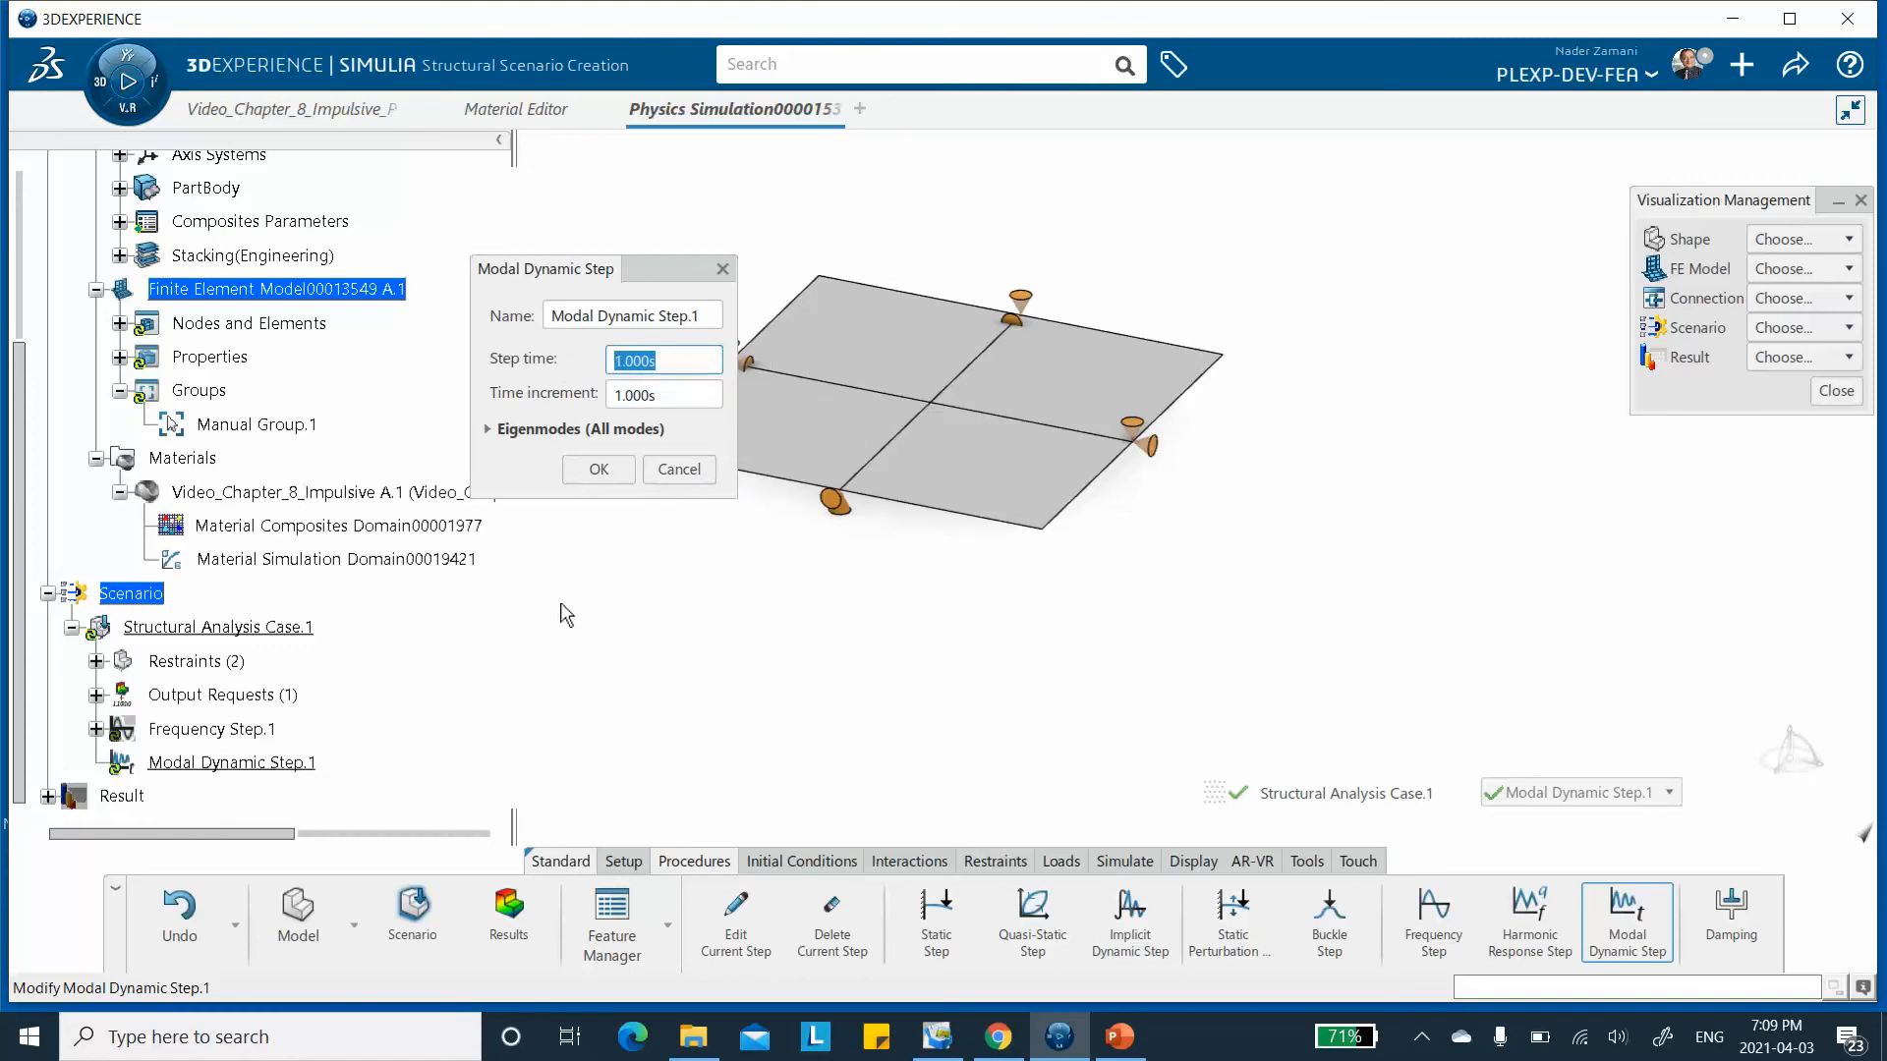
text(0)
Check the time range of the reference displacement plots on slide 4 in PowerPoint and return to 3DEXPERIENCE.
click(1117, 1036)
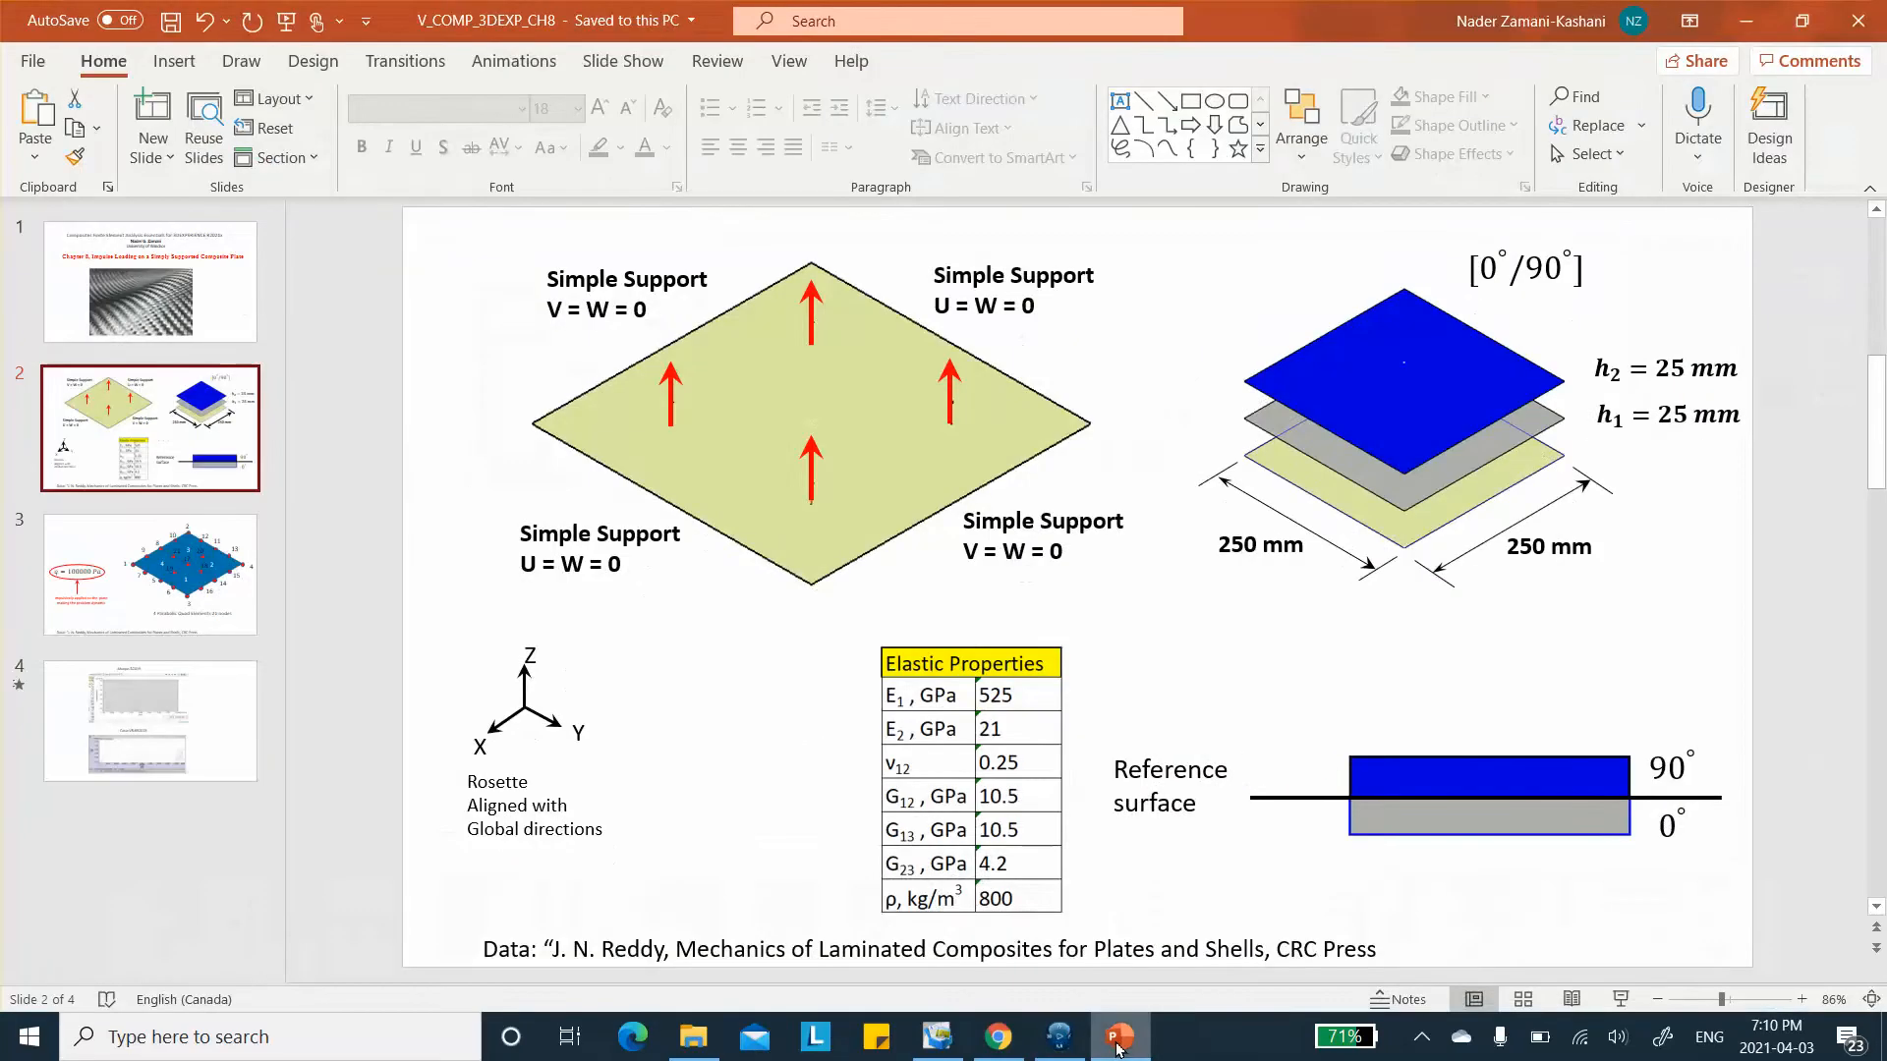
click(148, 722)
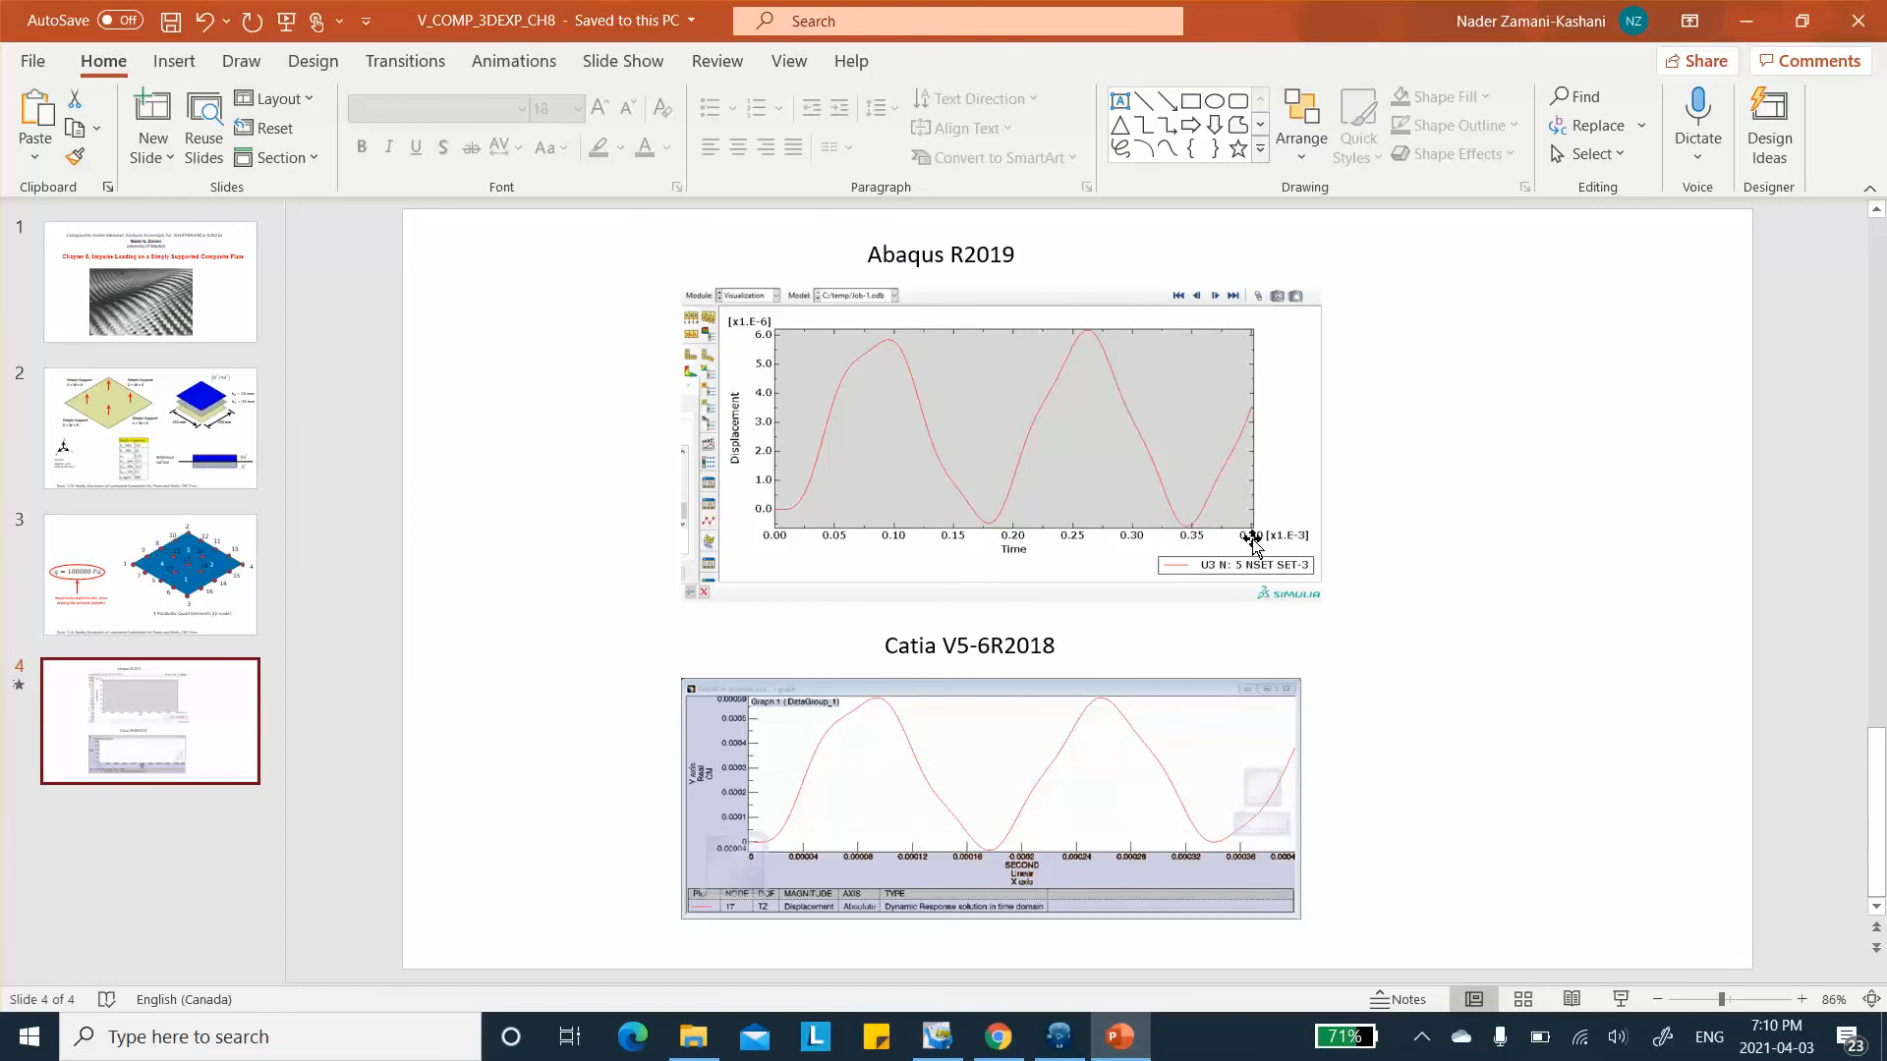
click(1747, 21)
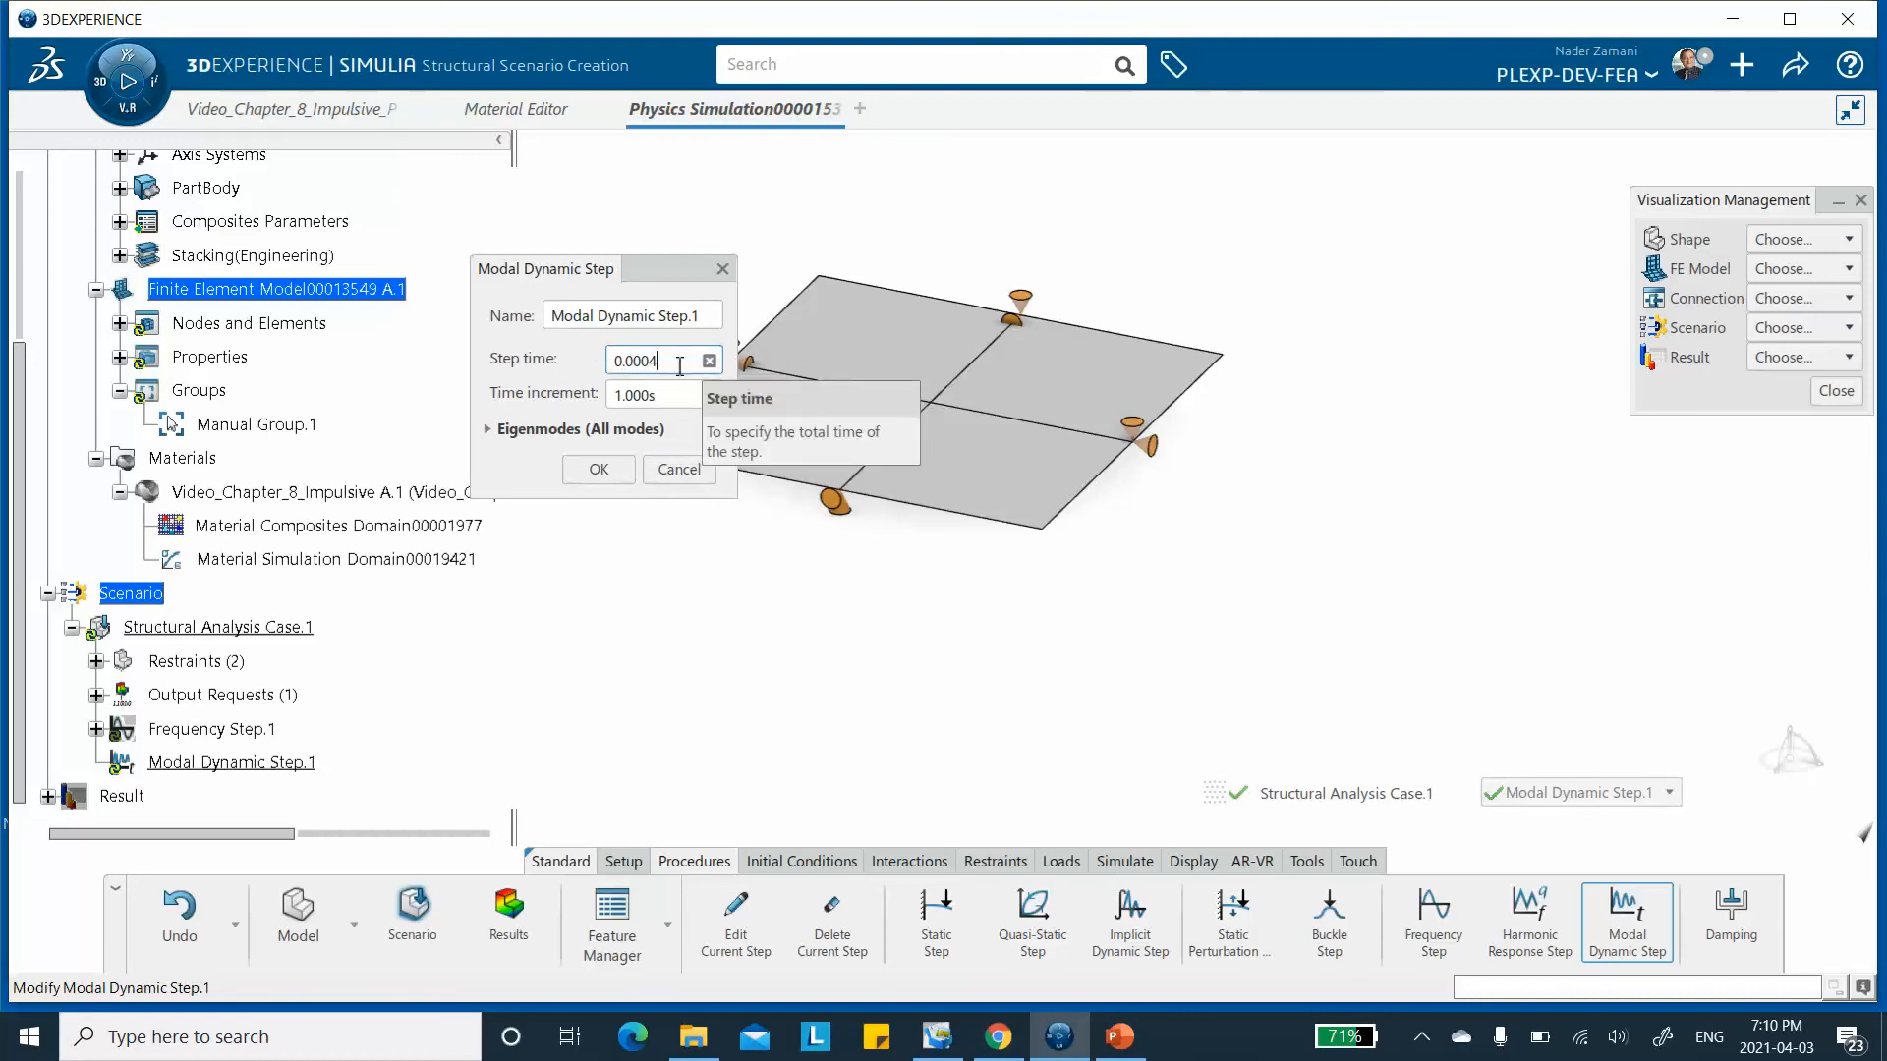
Set the modal dynamic time increment to 4e-6 s, retain all eigenmodes and confirm the step.
drag(661, 393, 597, 403)
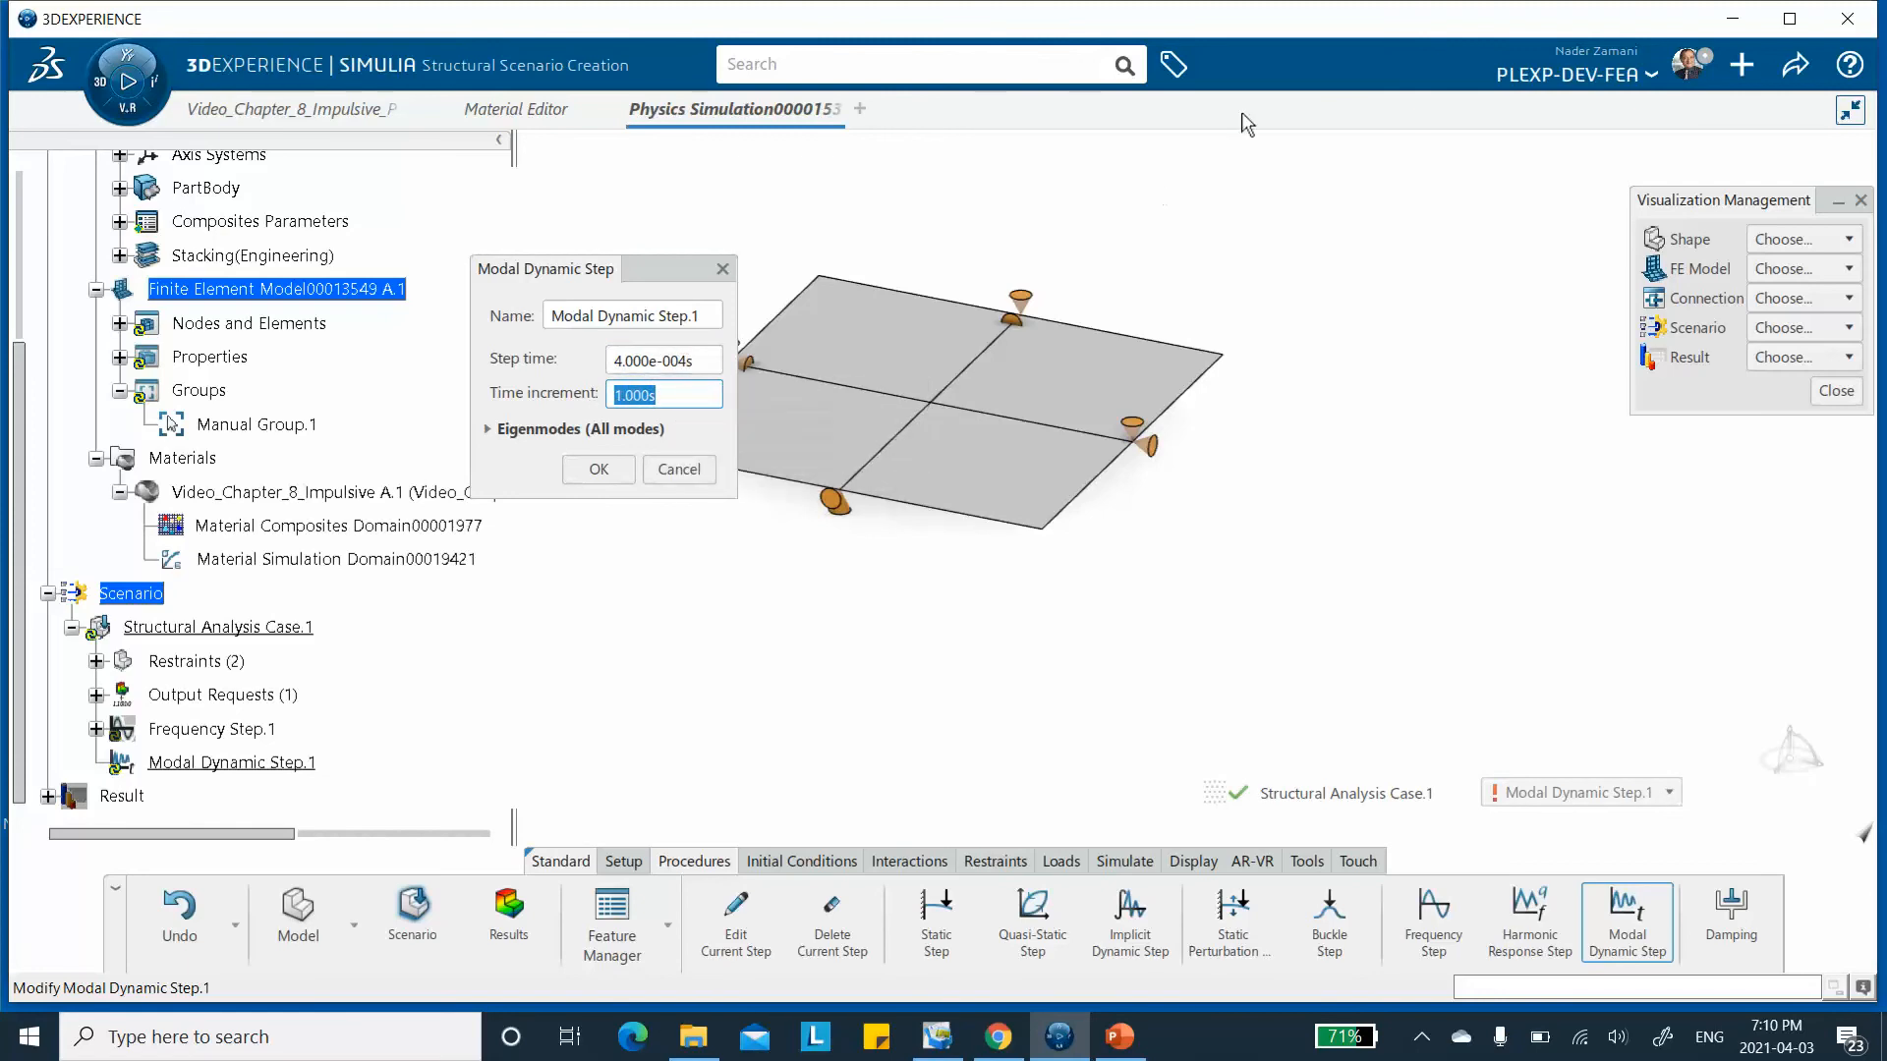
text(0.)
text(006)
click(688, 361)
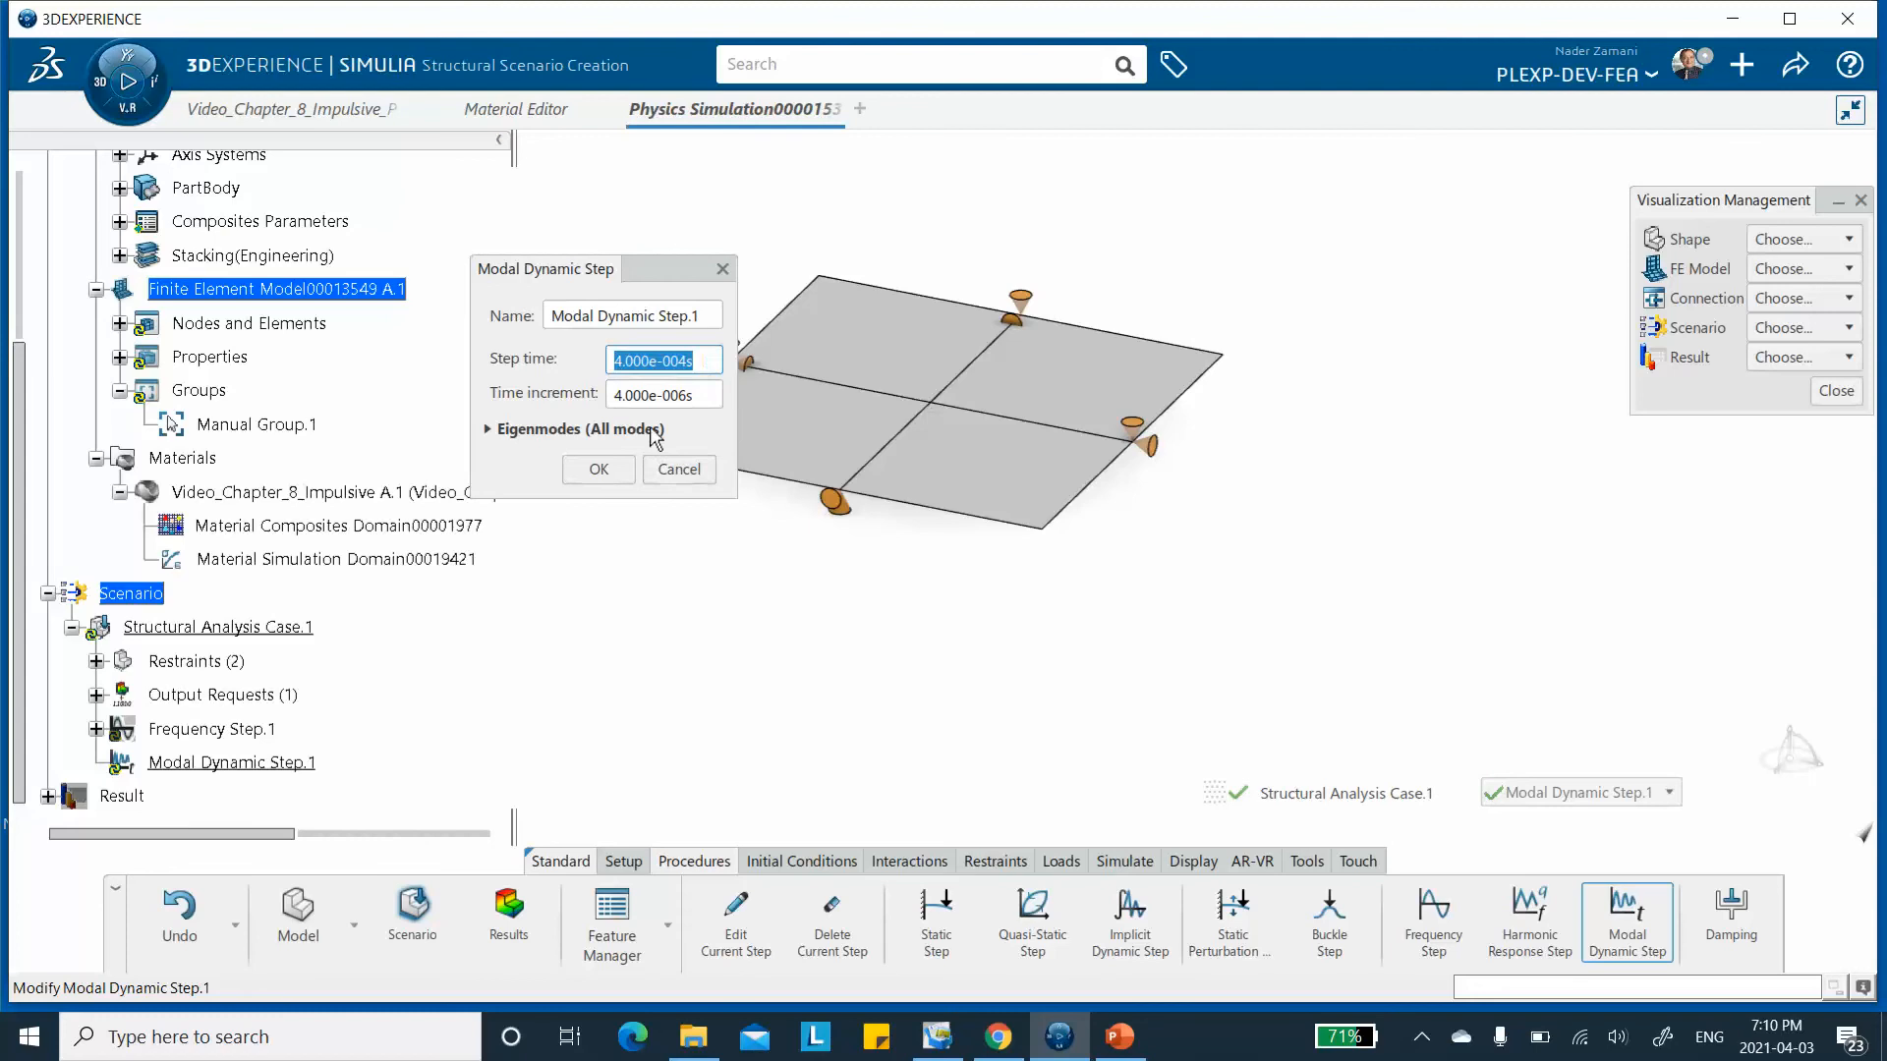
click(685, 428)
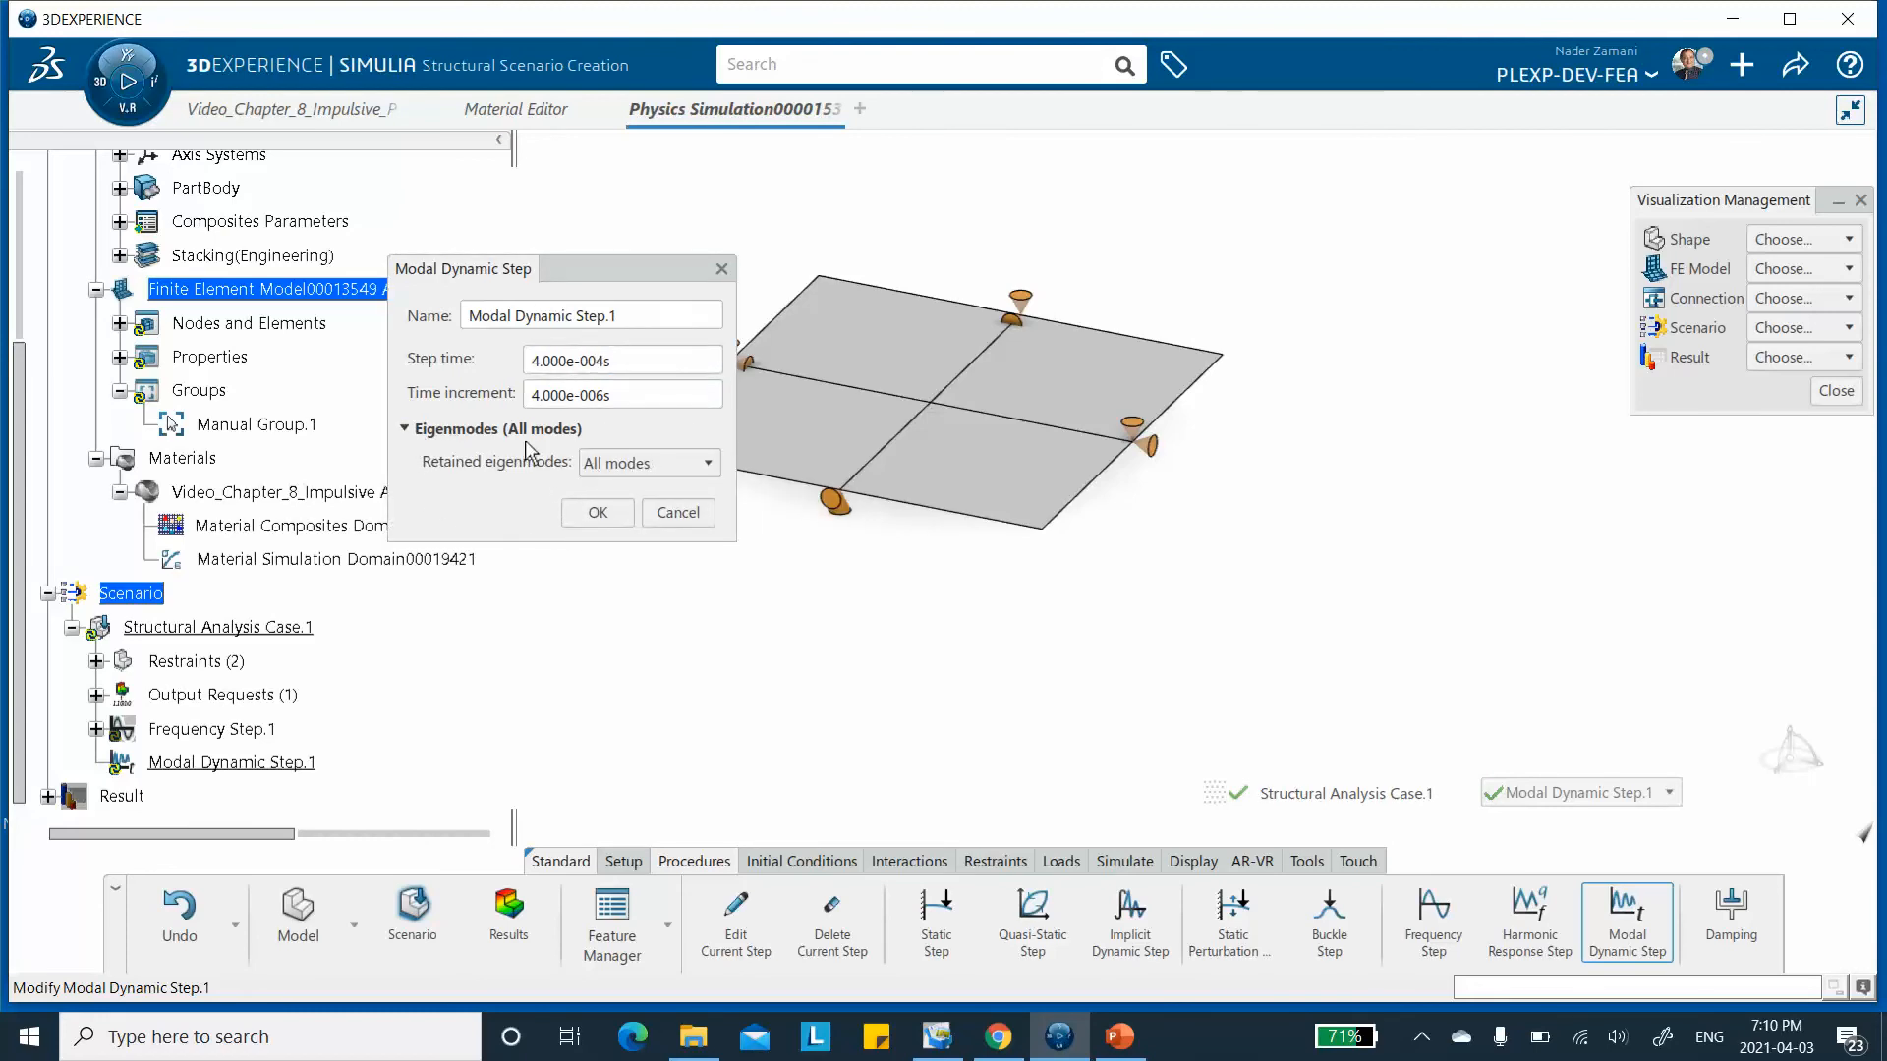
click(598, 512)
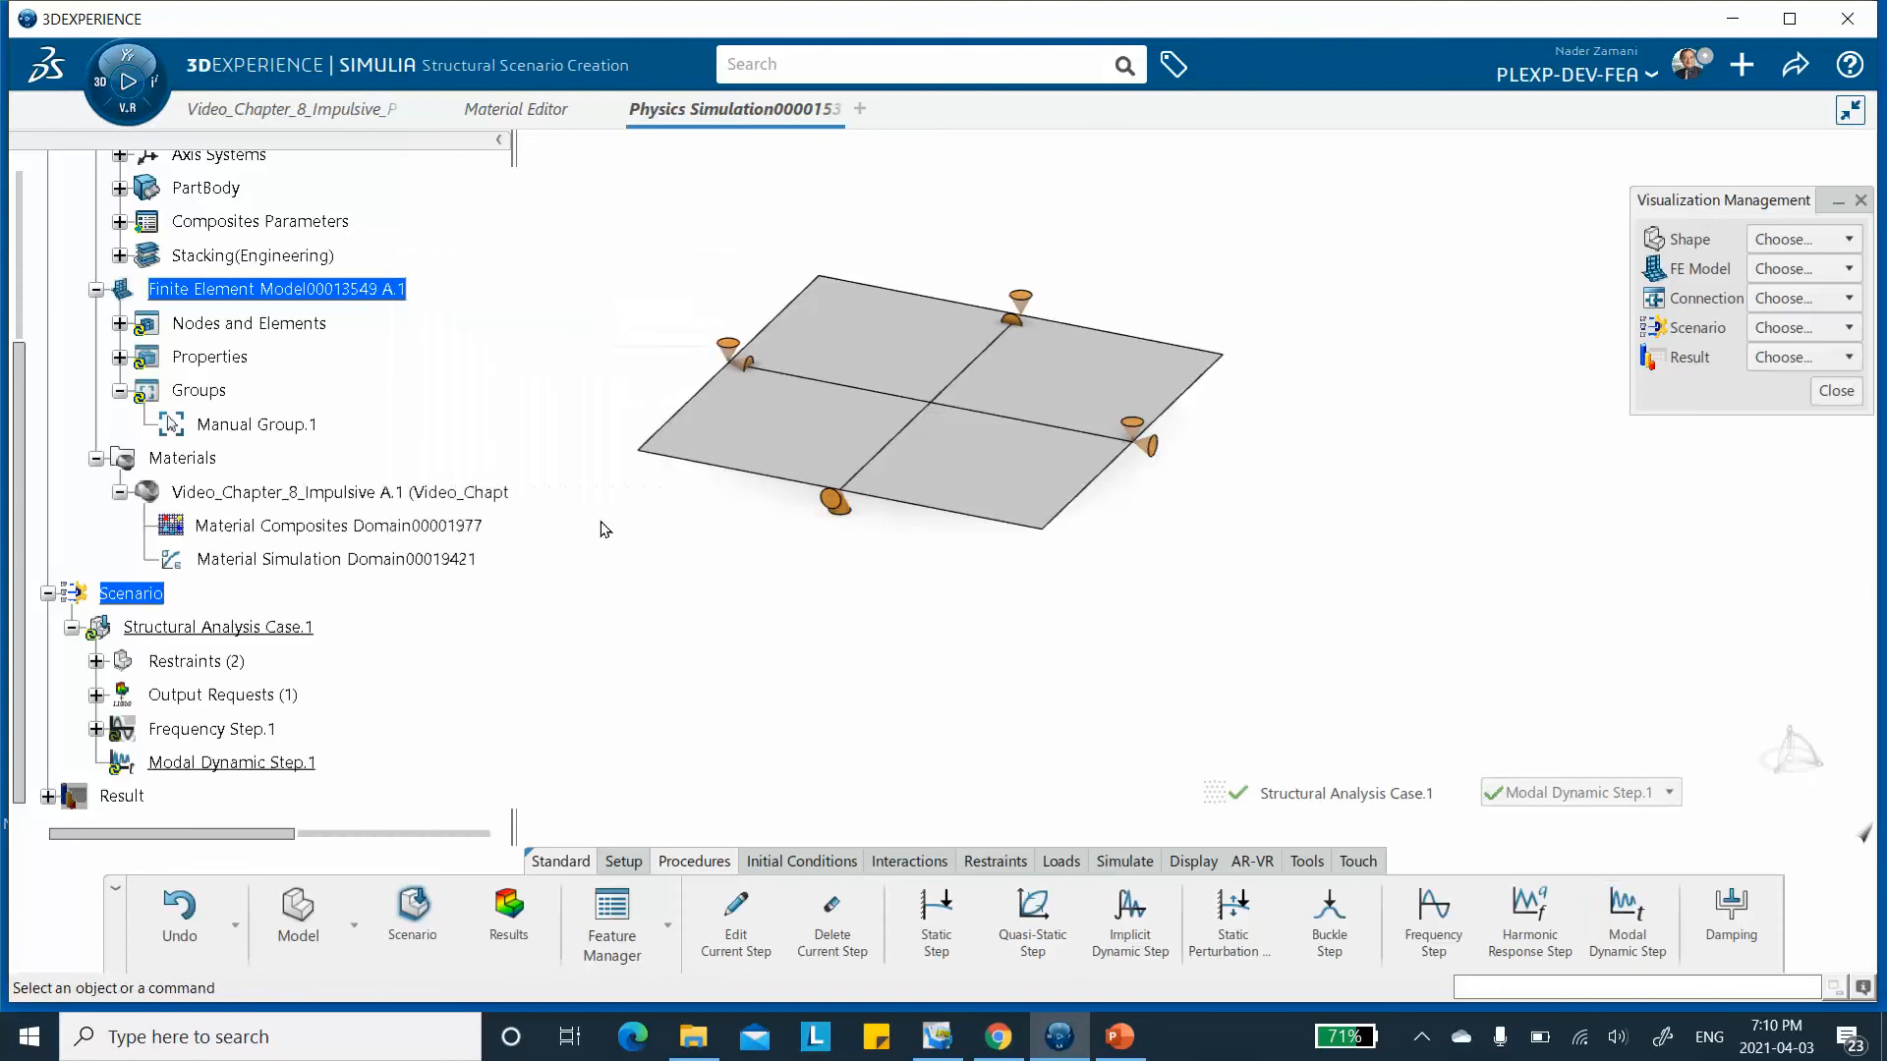
Apply a pressure load of -1.000e-004 GPa with a scale factor of 1 to the plate's Surface Quad Mesh.
scroll(367, 484, down, 3)
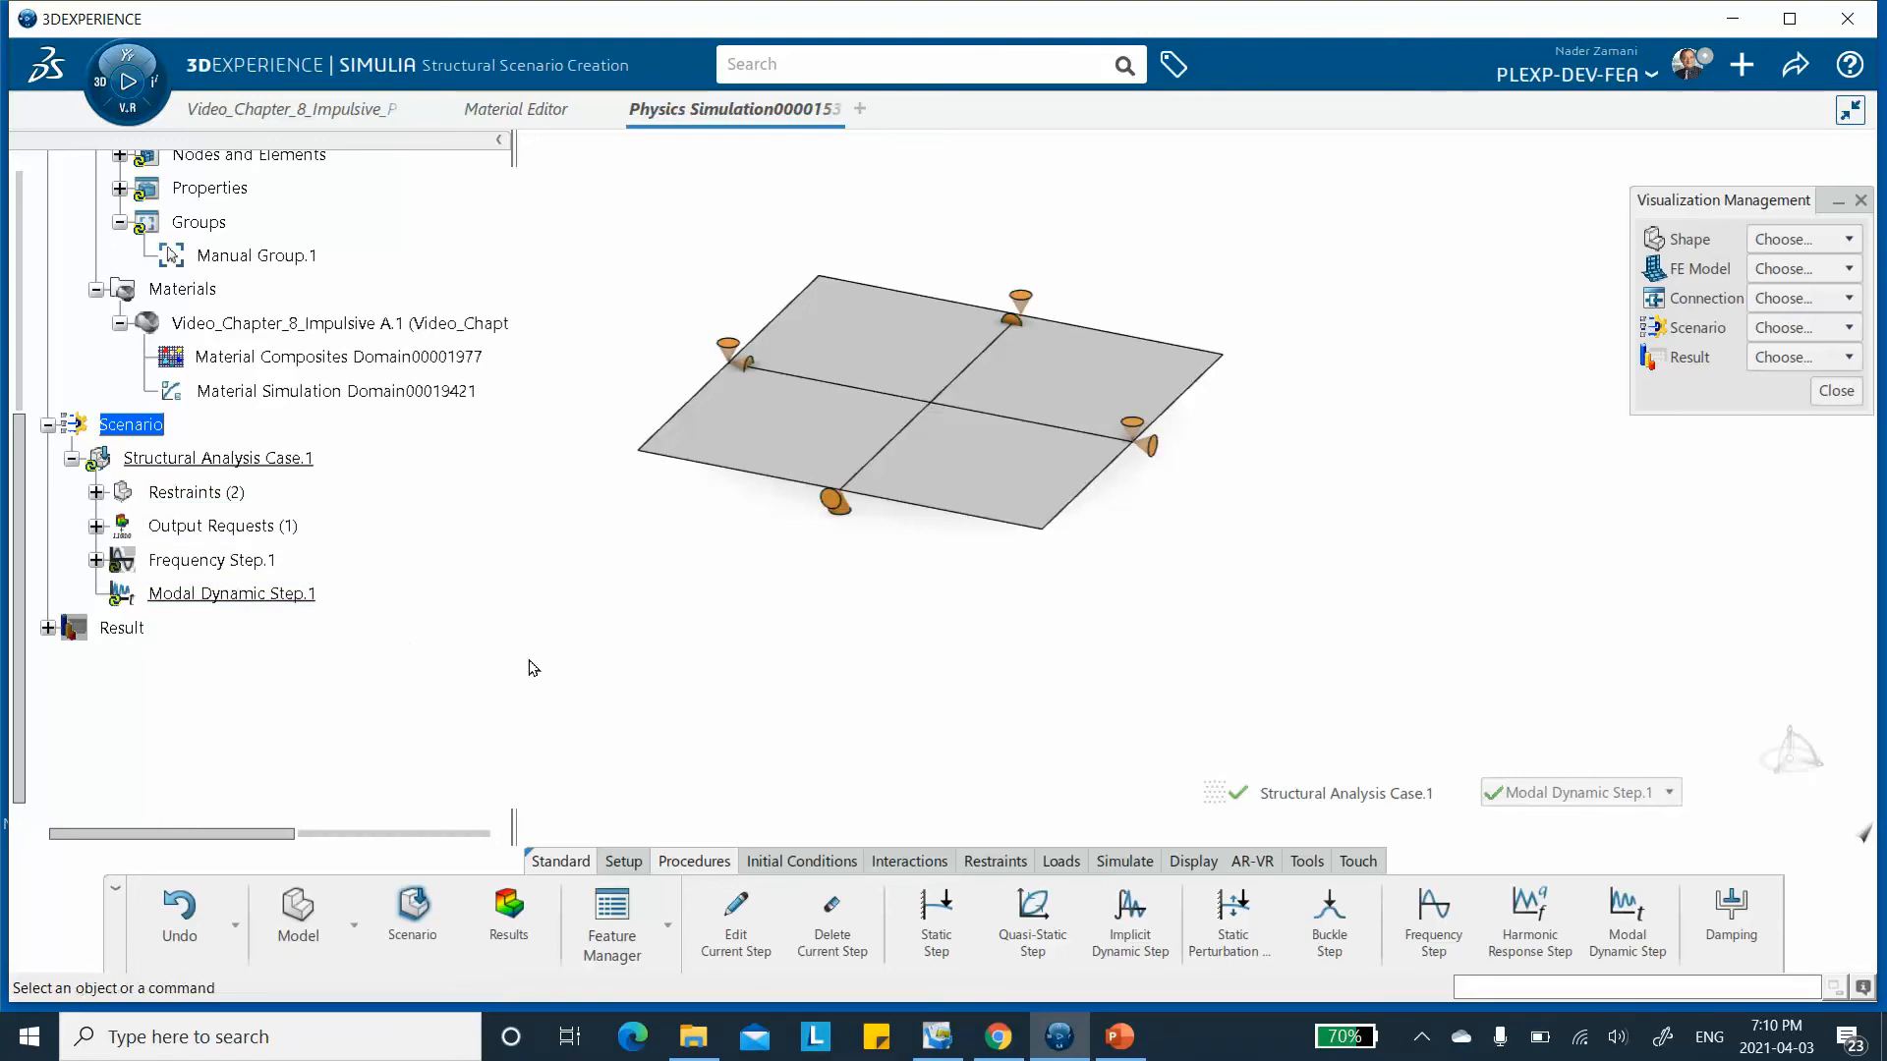
click(1062, 863)
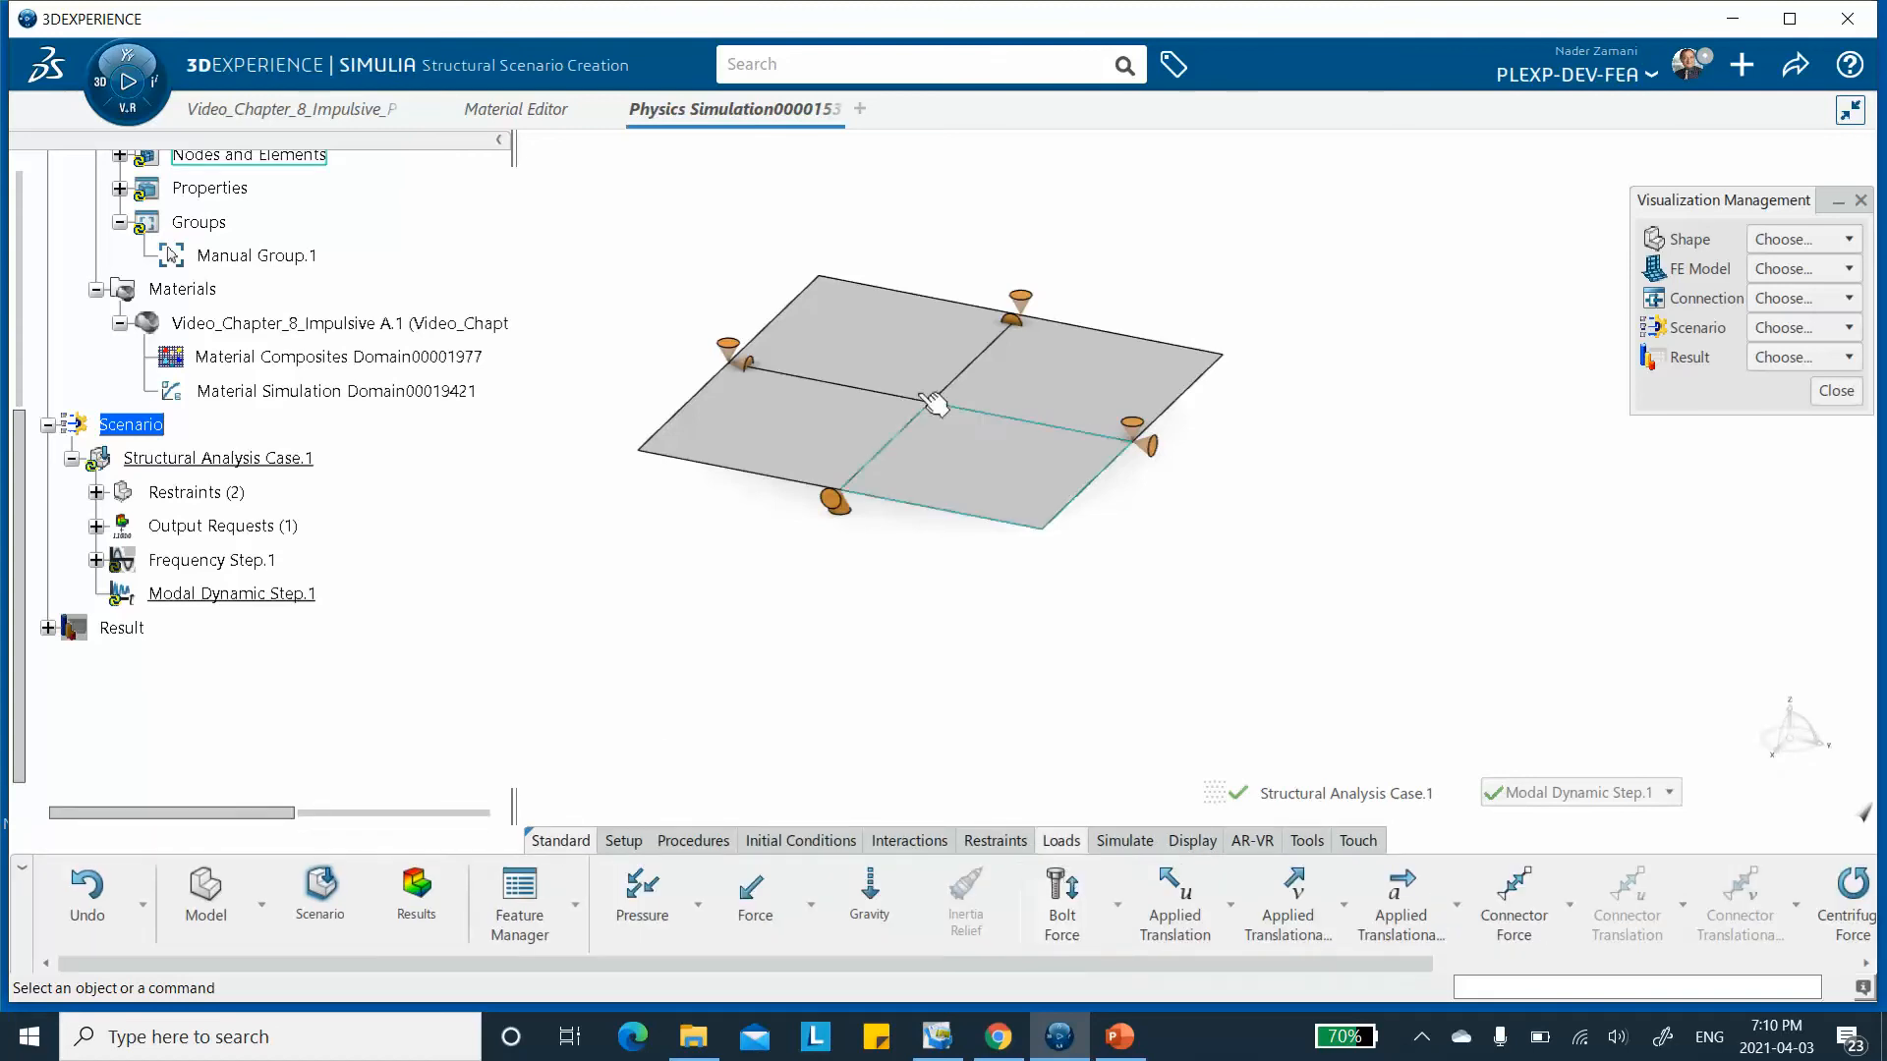
click(639, 899)
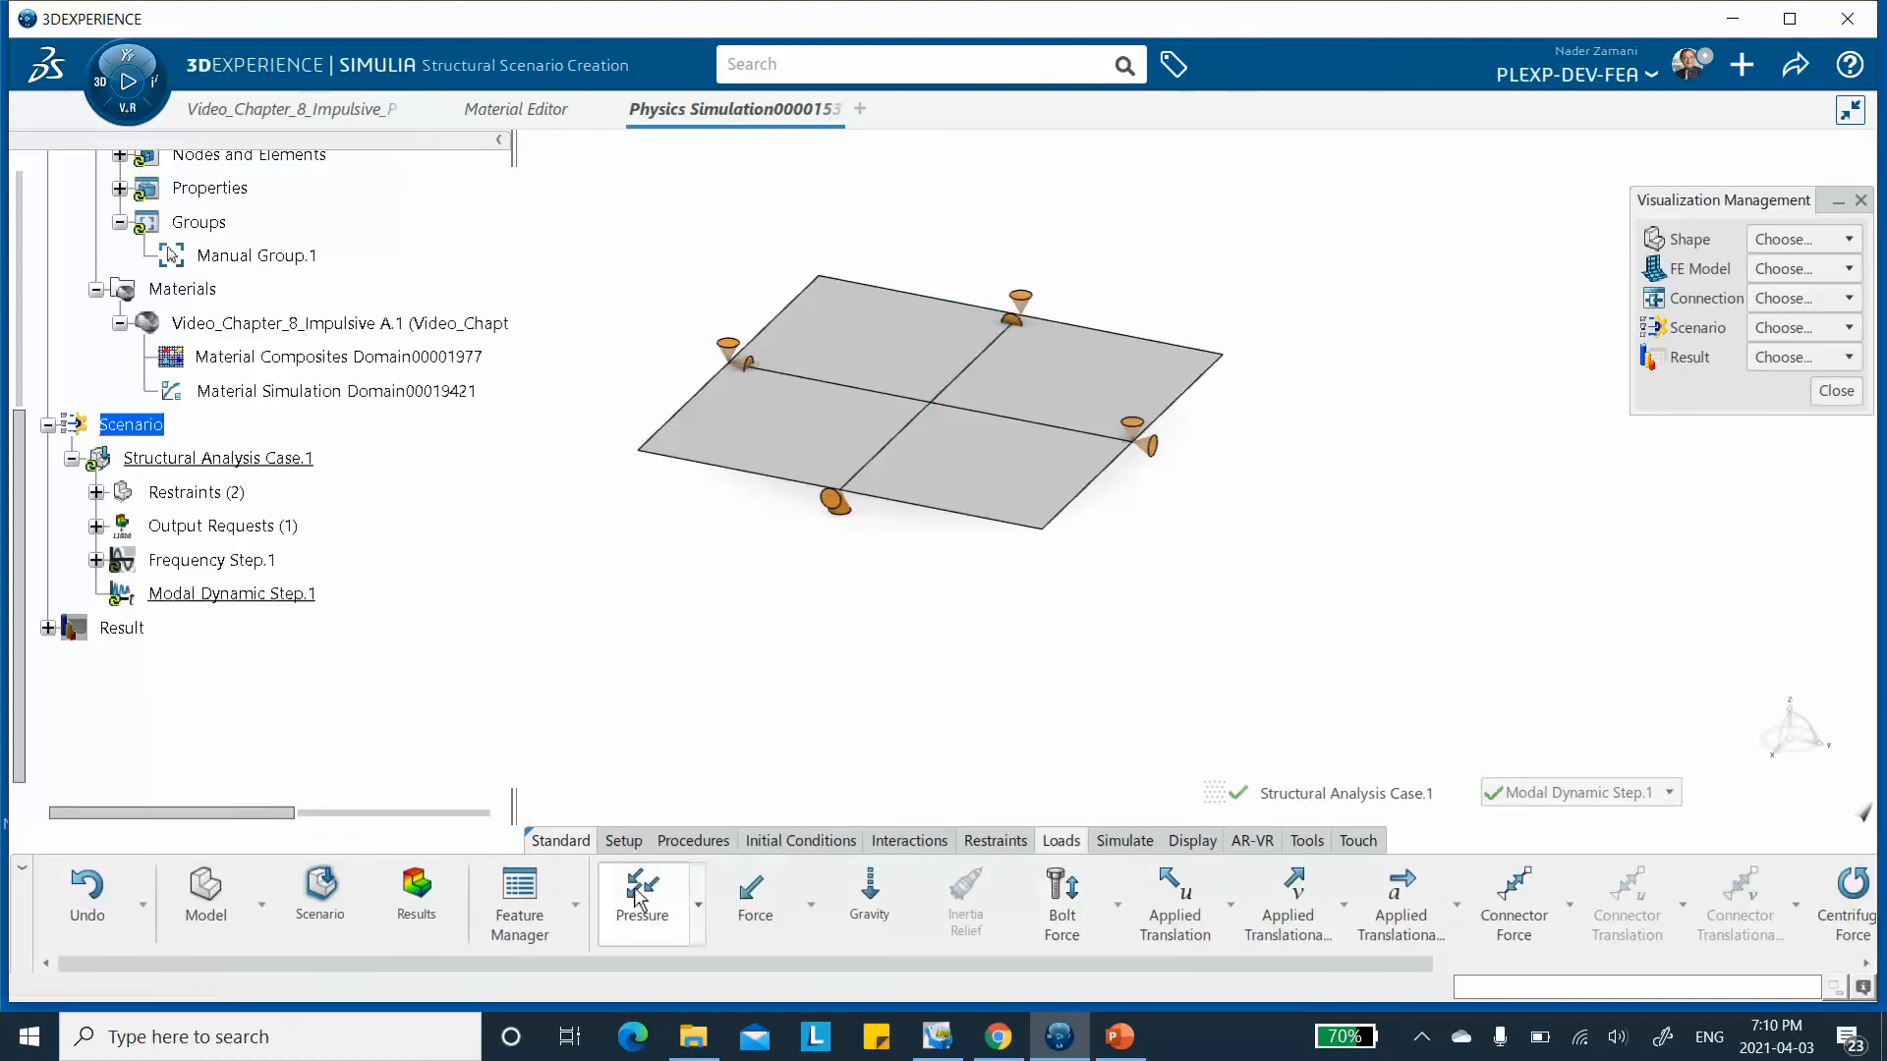
click(870, 339)
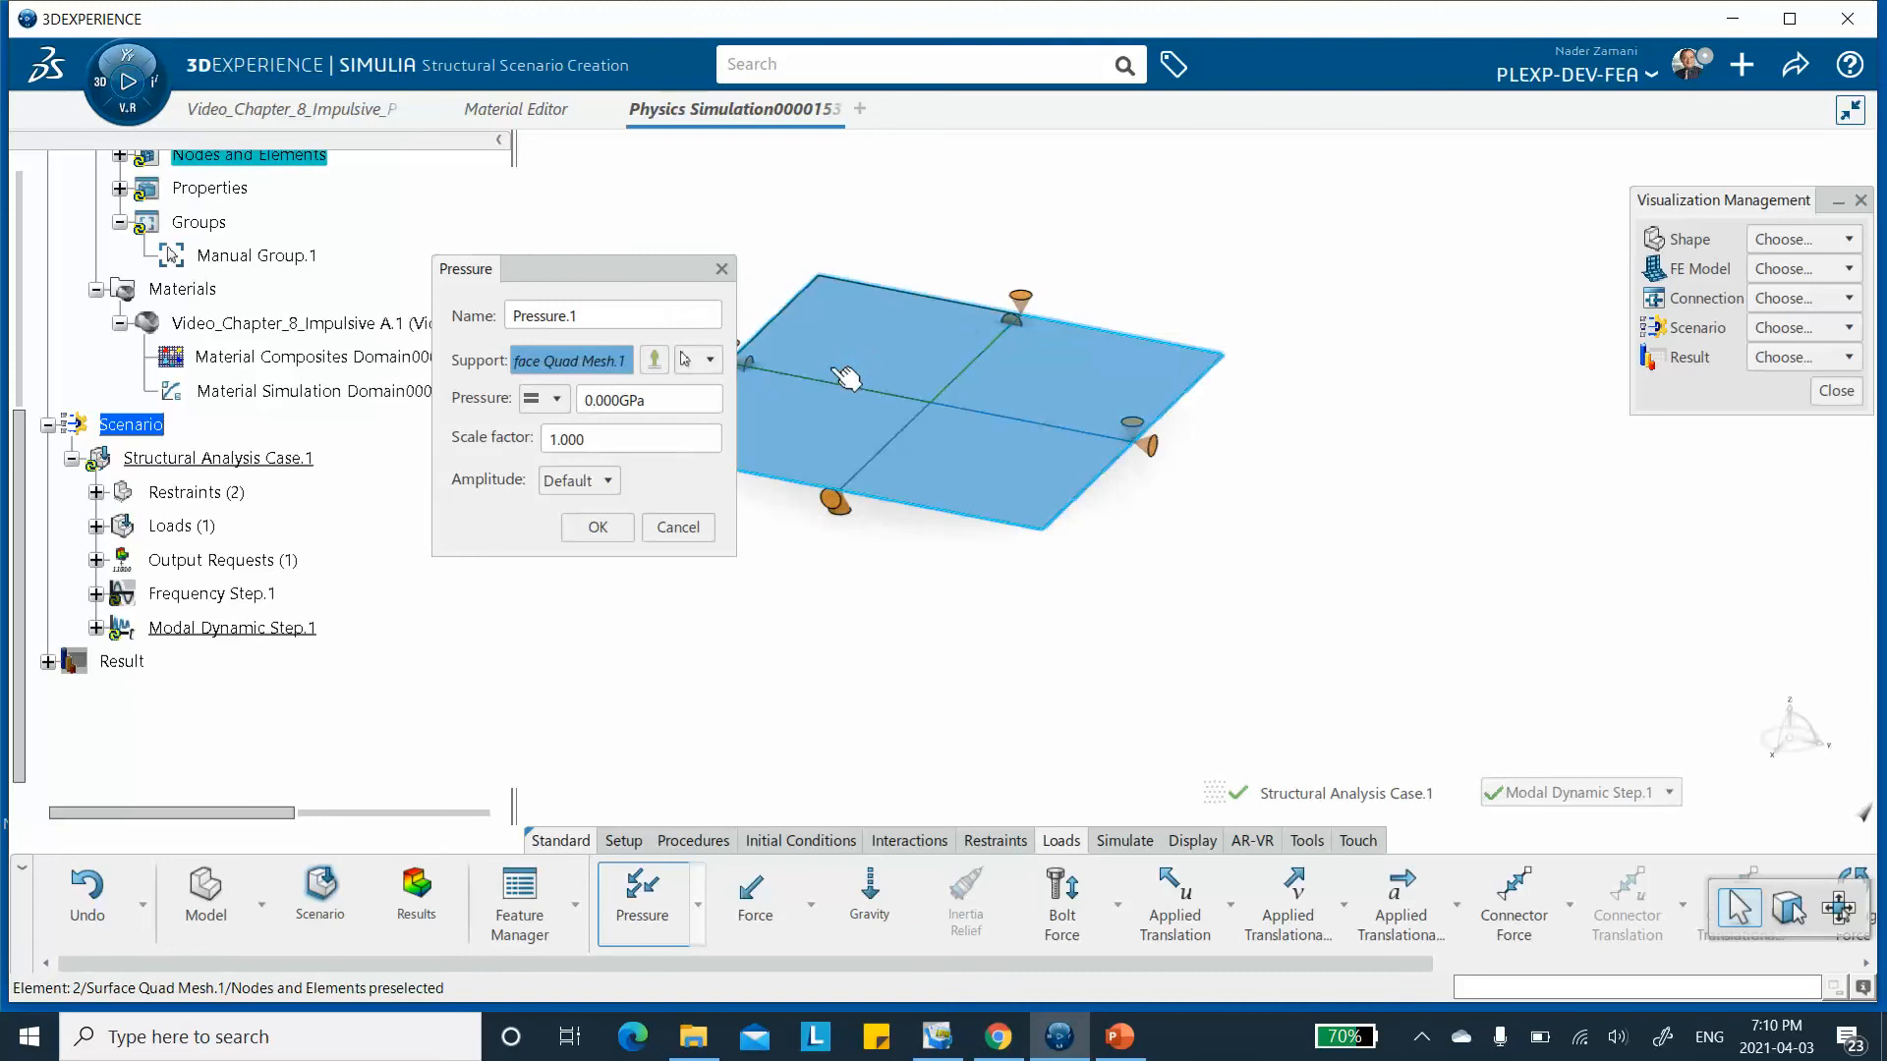
click(590, 439)
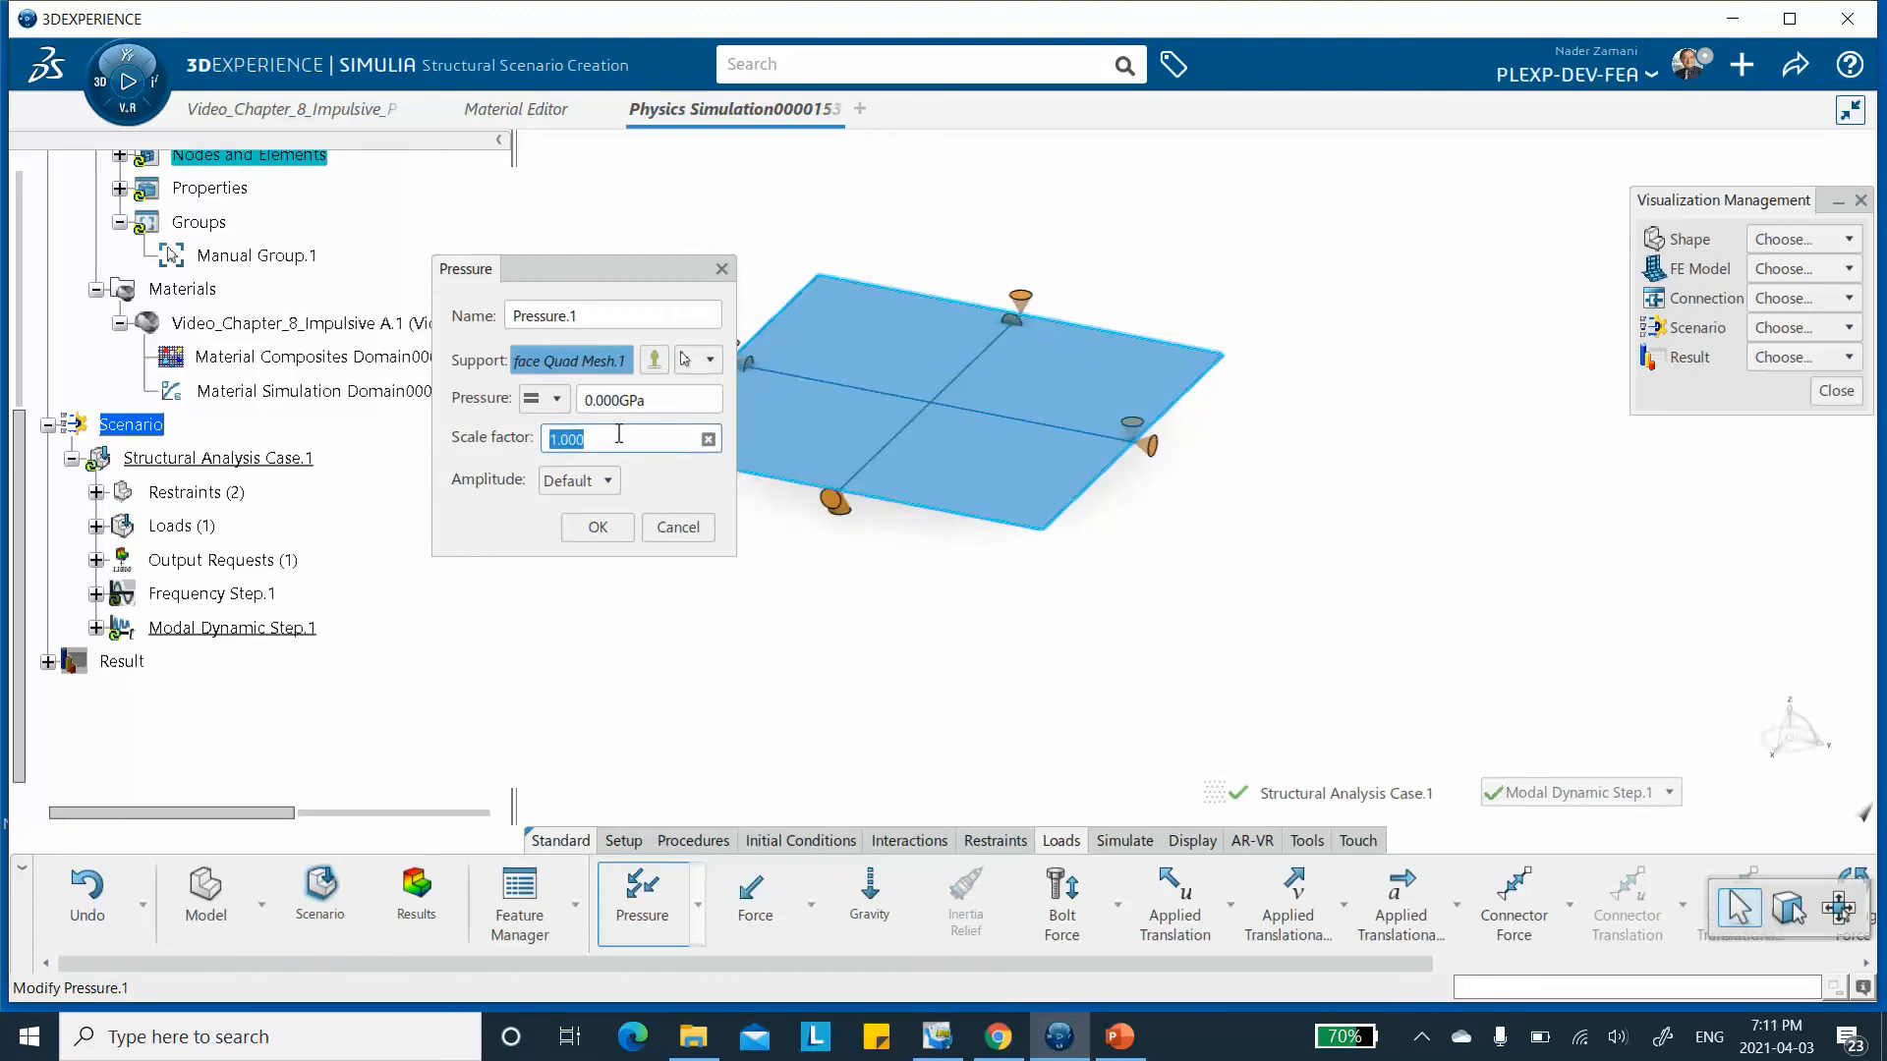
click(668, 400)
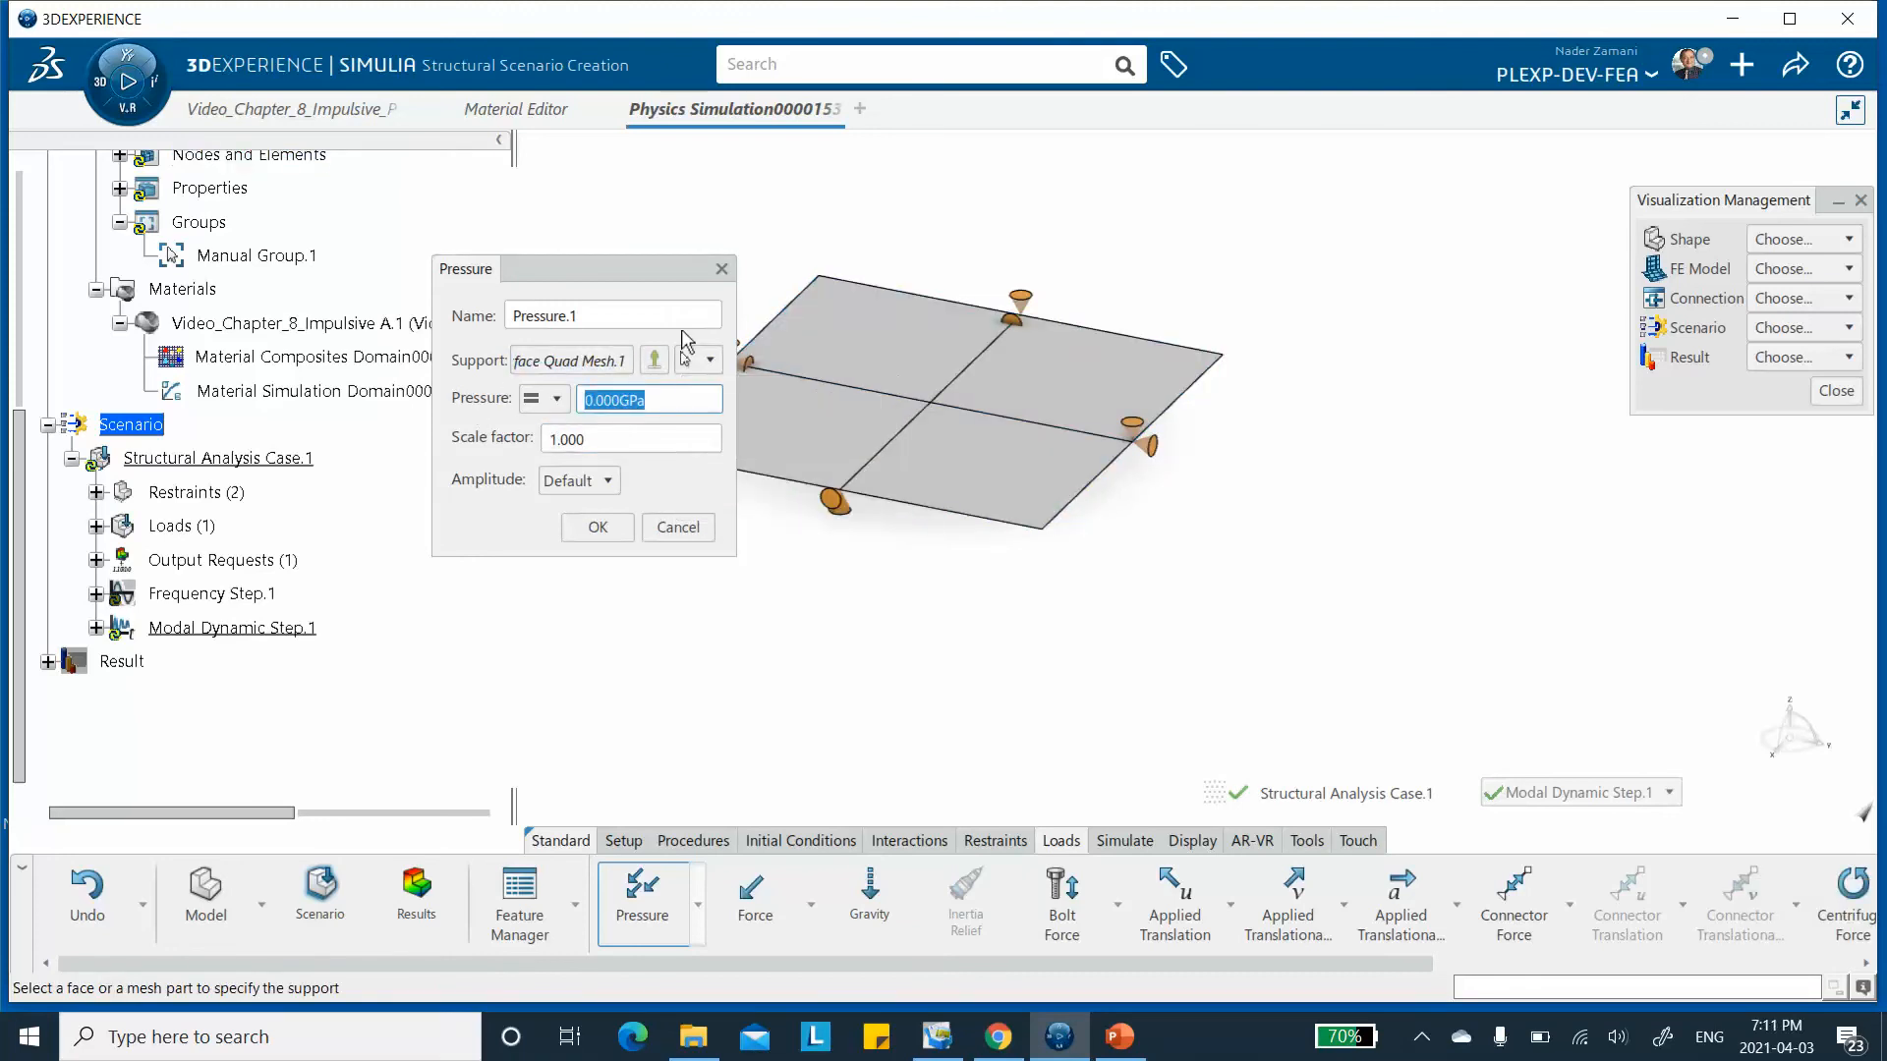
text(-1)
click(629, 451)
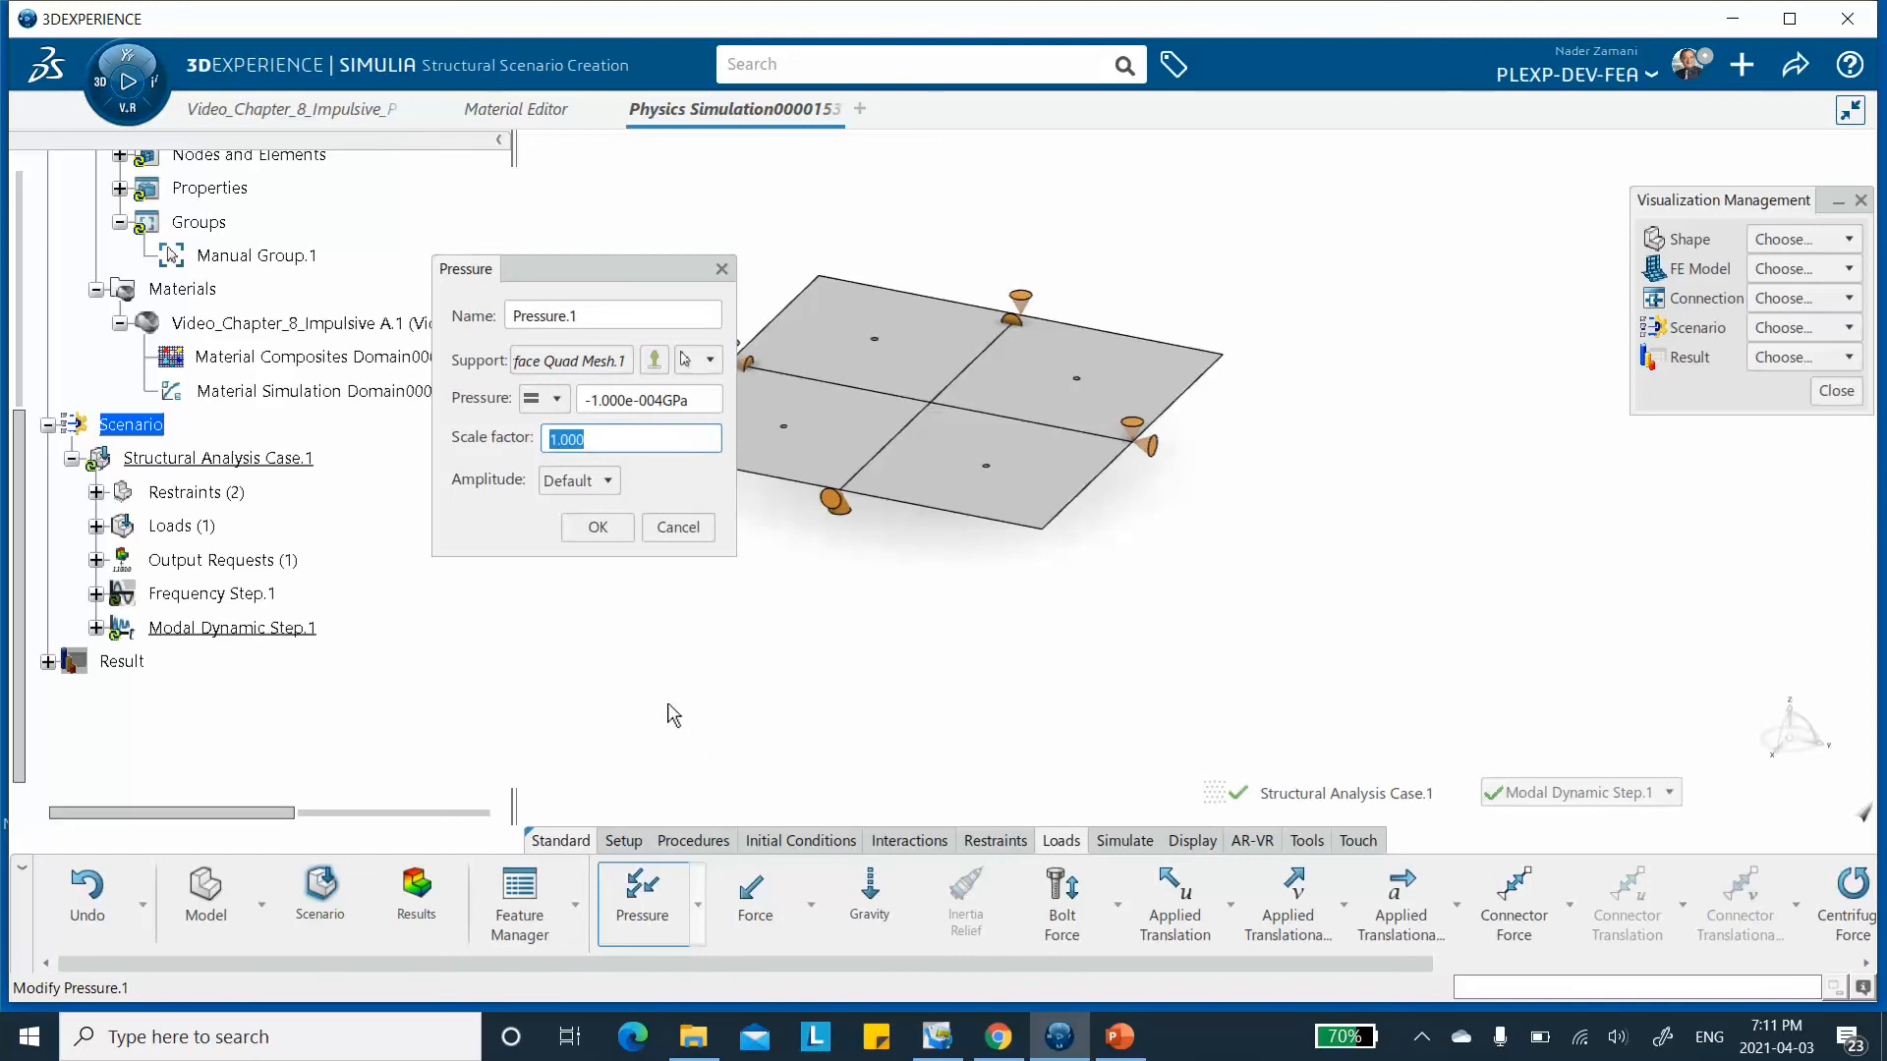
click(599, 528)
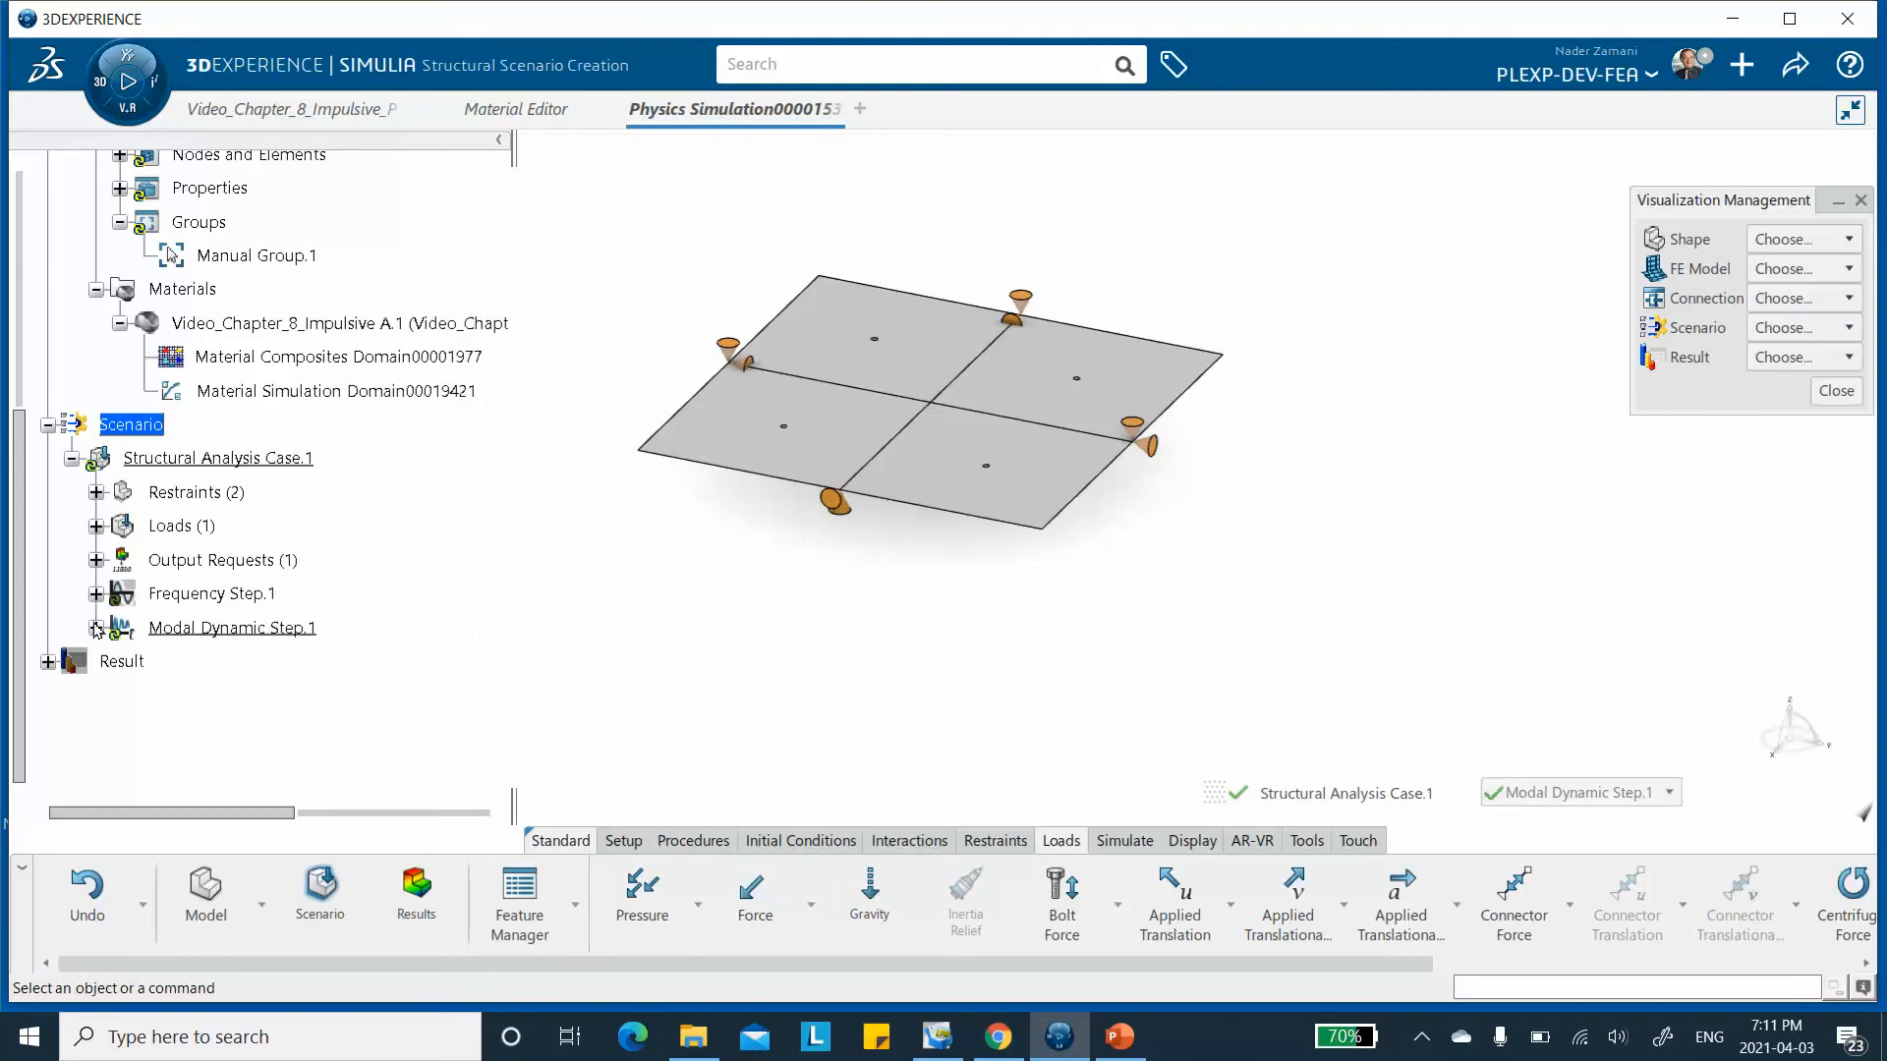
Inspect the direction of the pressure arrows on the plate.
click(95, 628)
click(95, 627)
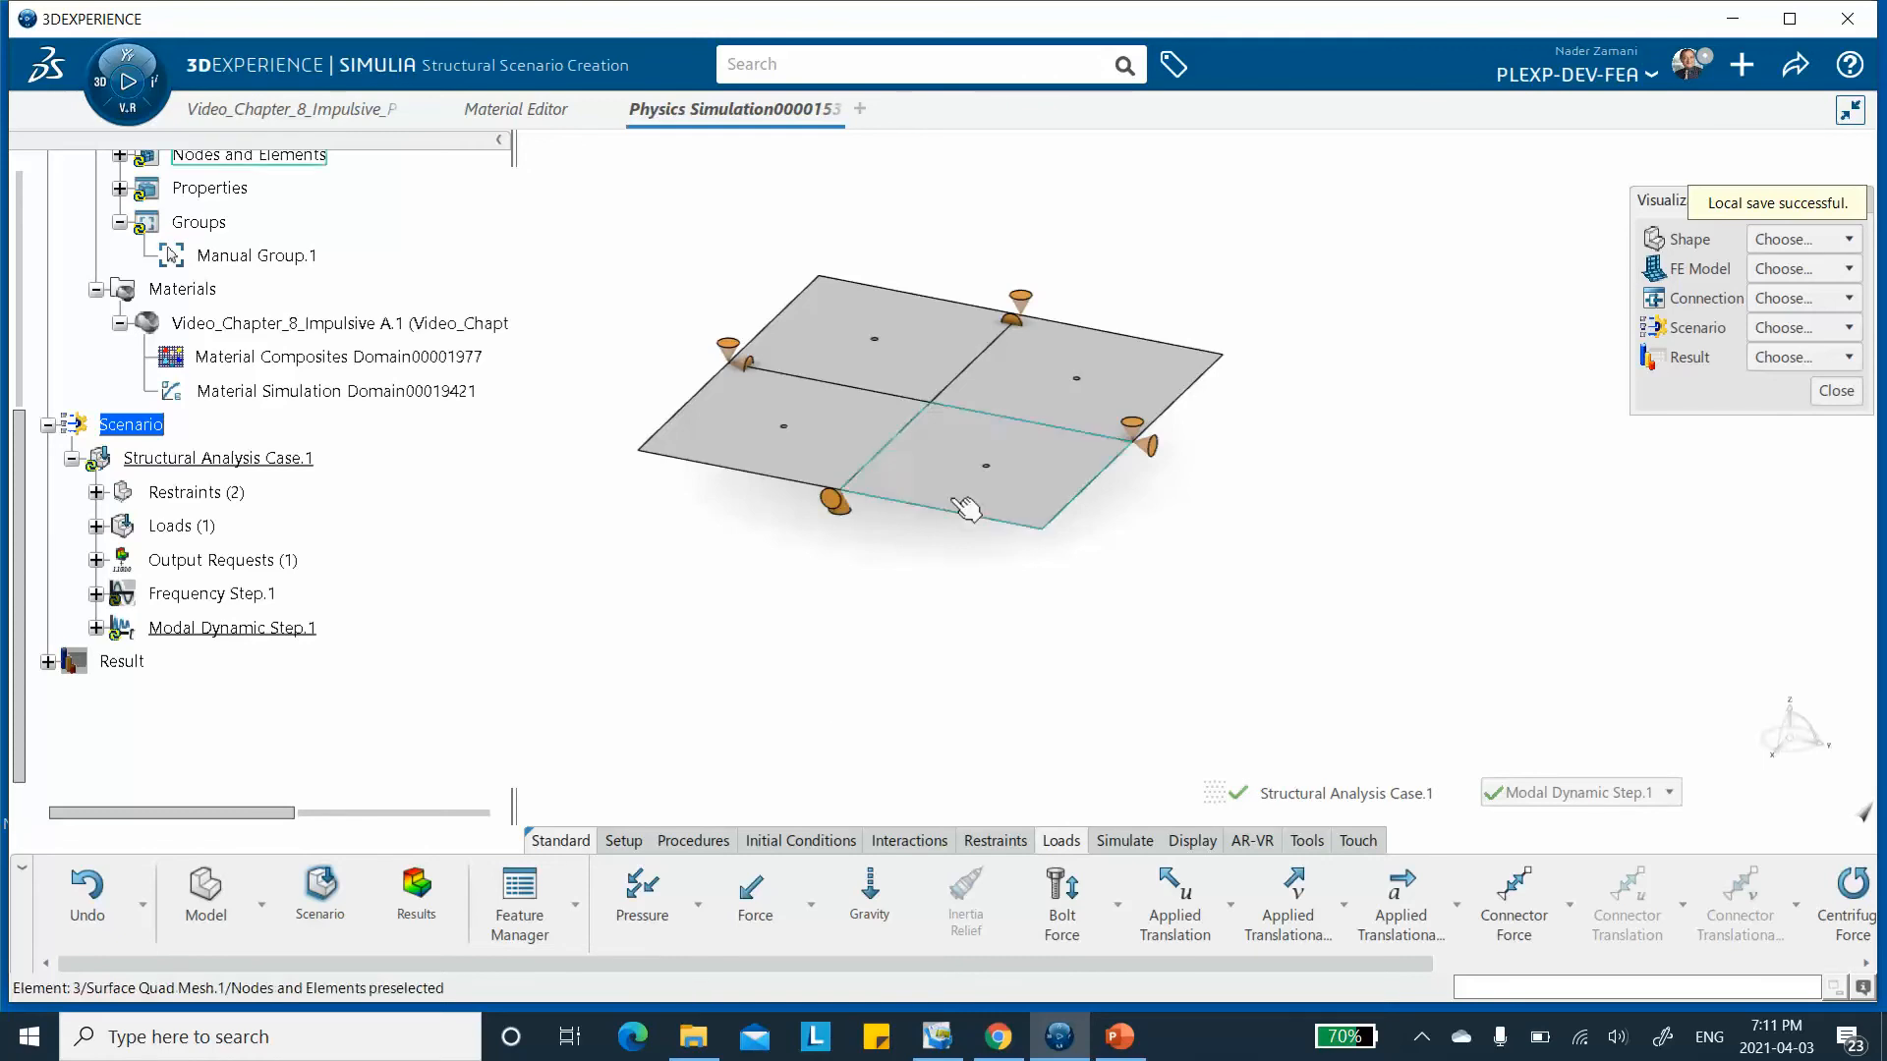
middle_drag(961, 608, 960, 535)
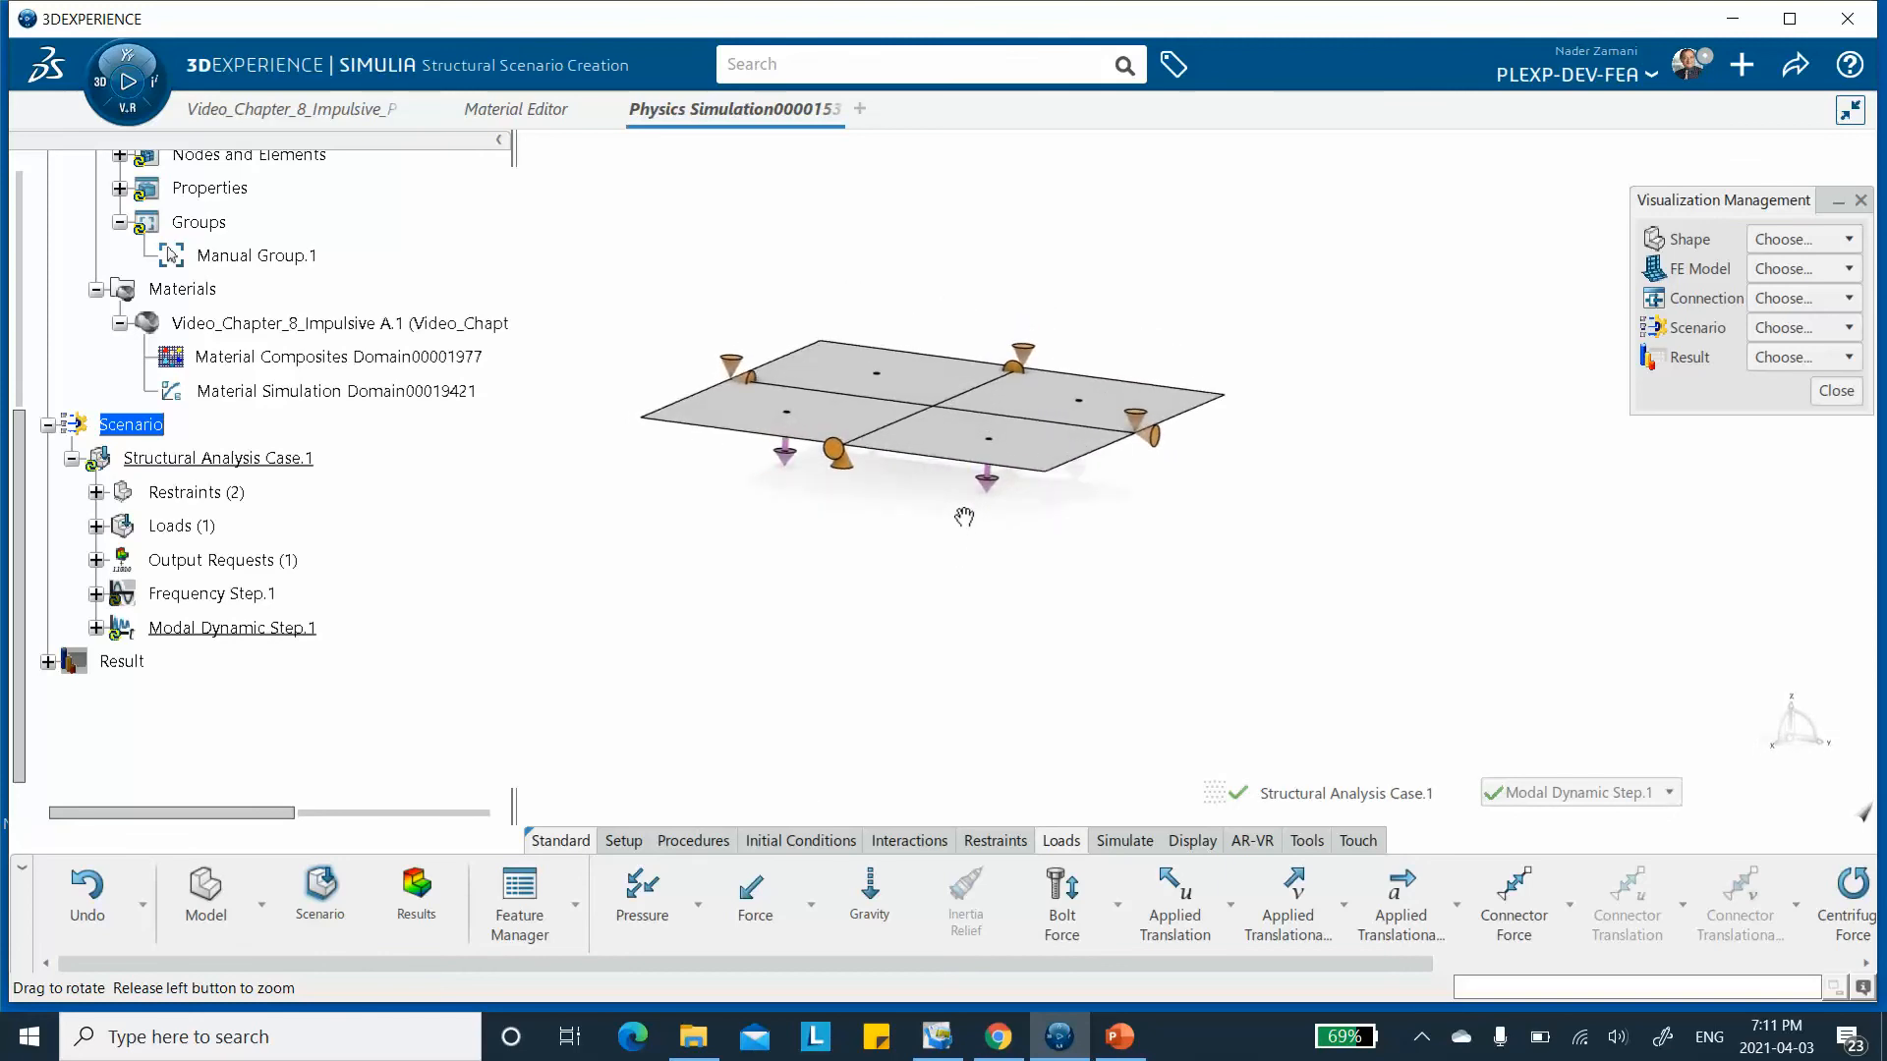
middle_drag(945, 195, 933, 183)
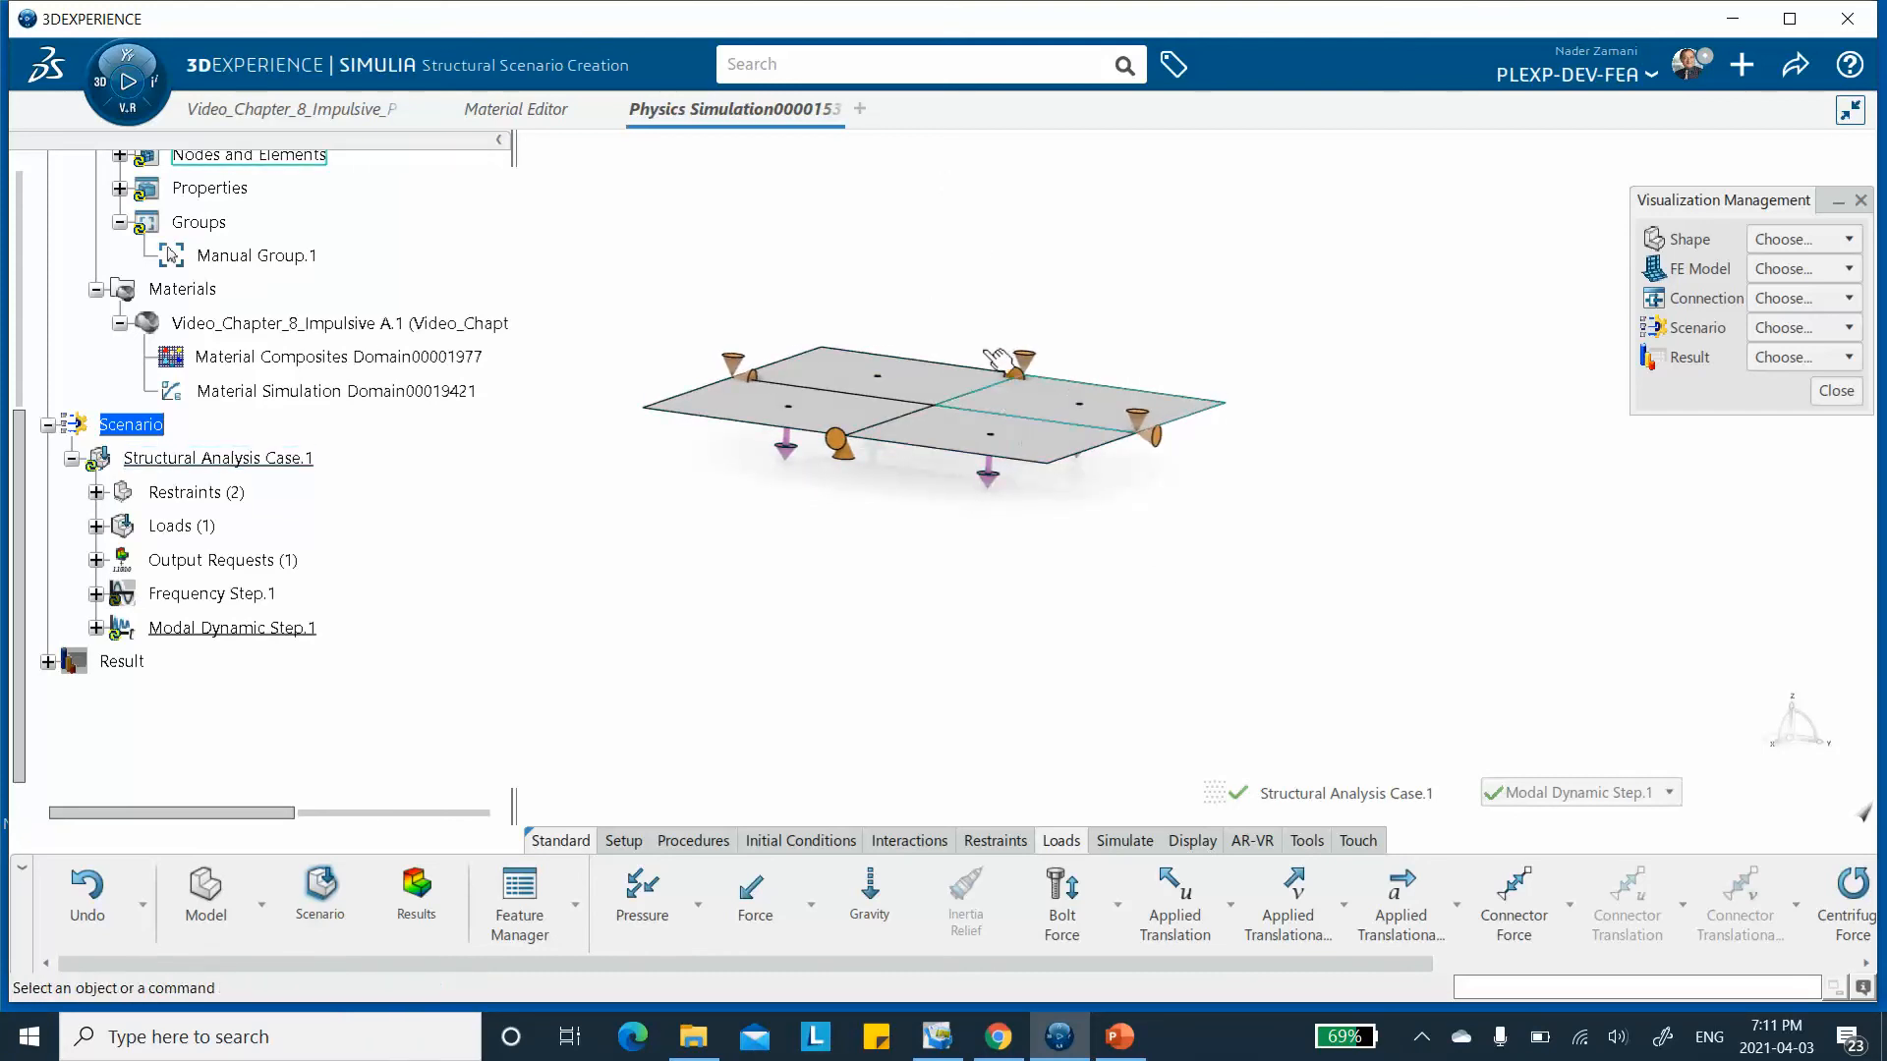
middle_drag(1022, 329, 1051, 211)
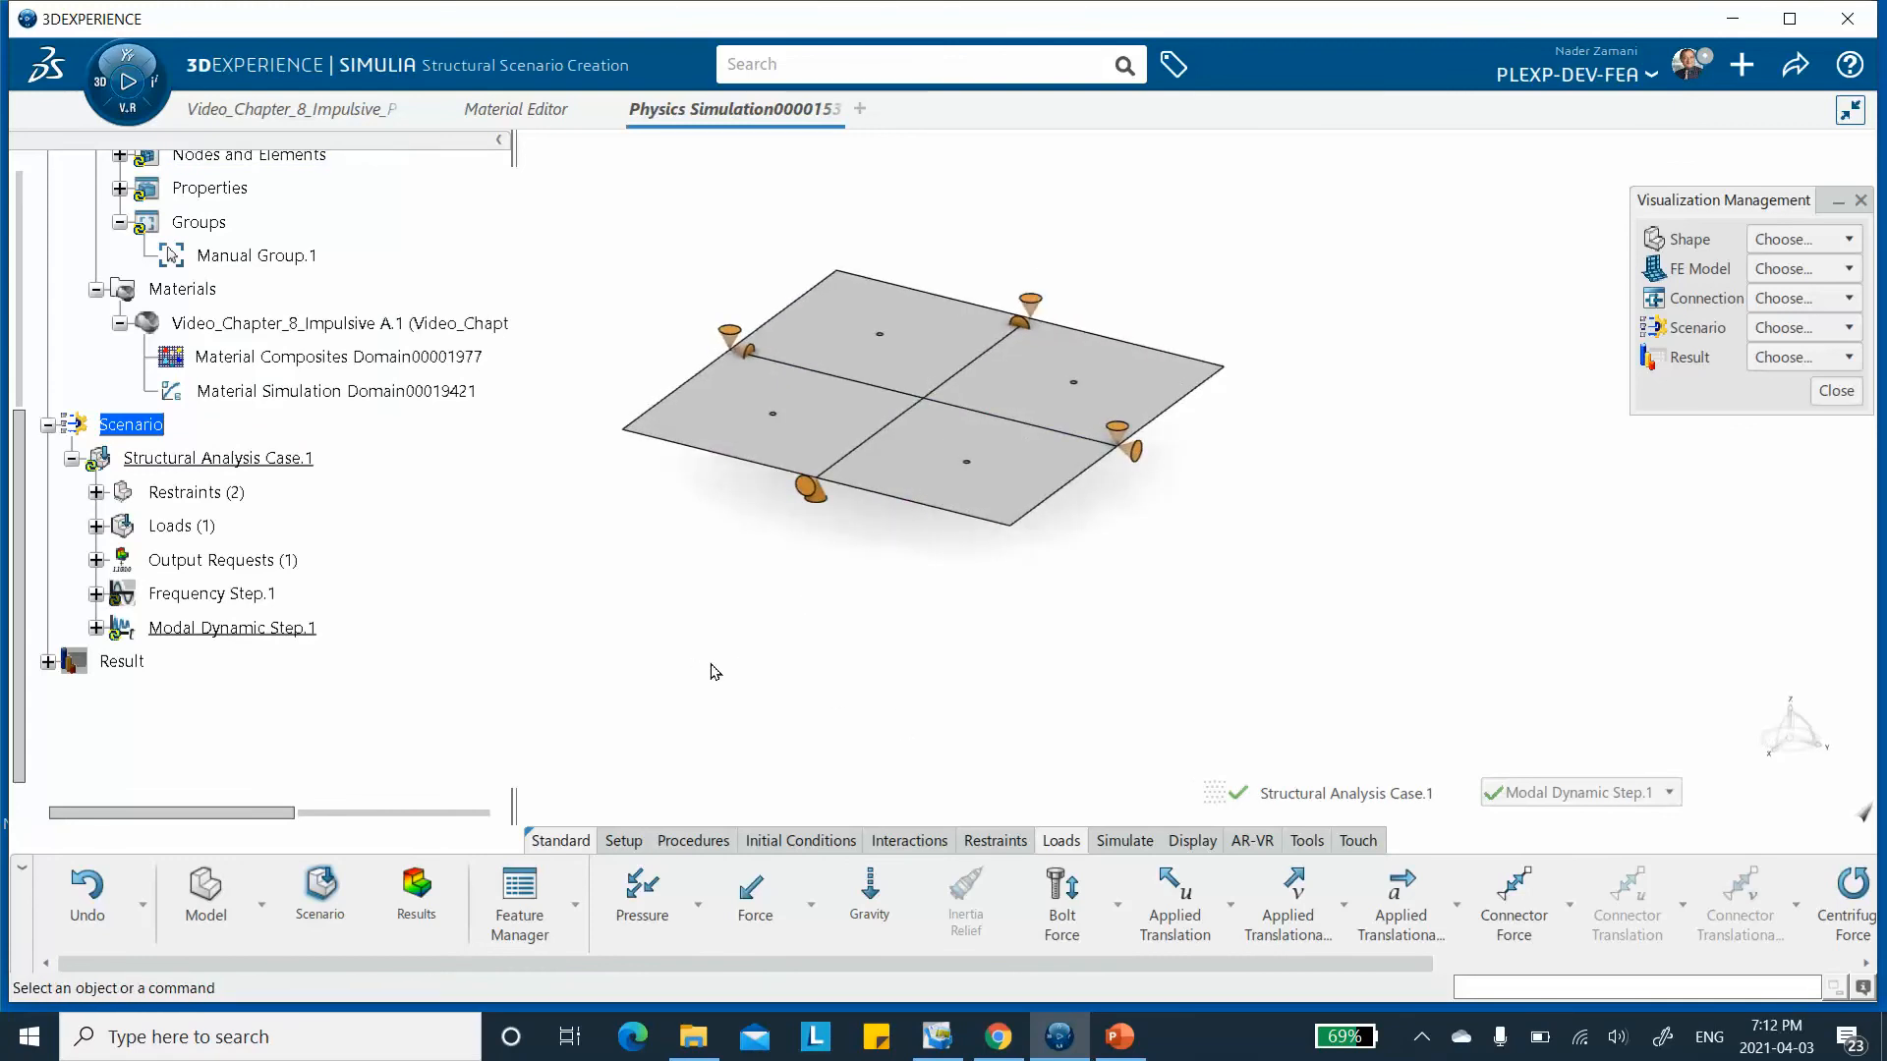
Add an output request and set its support to the manual group holding the plate's centre node.
click(1128, 841)
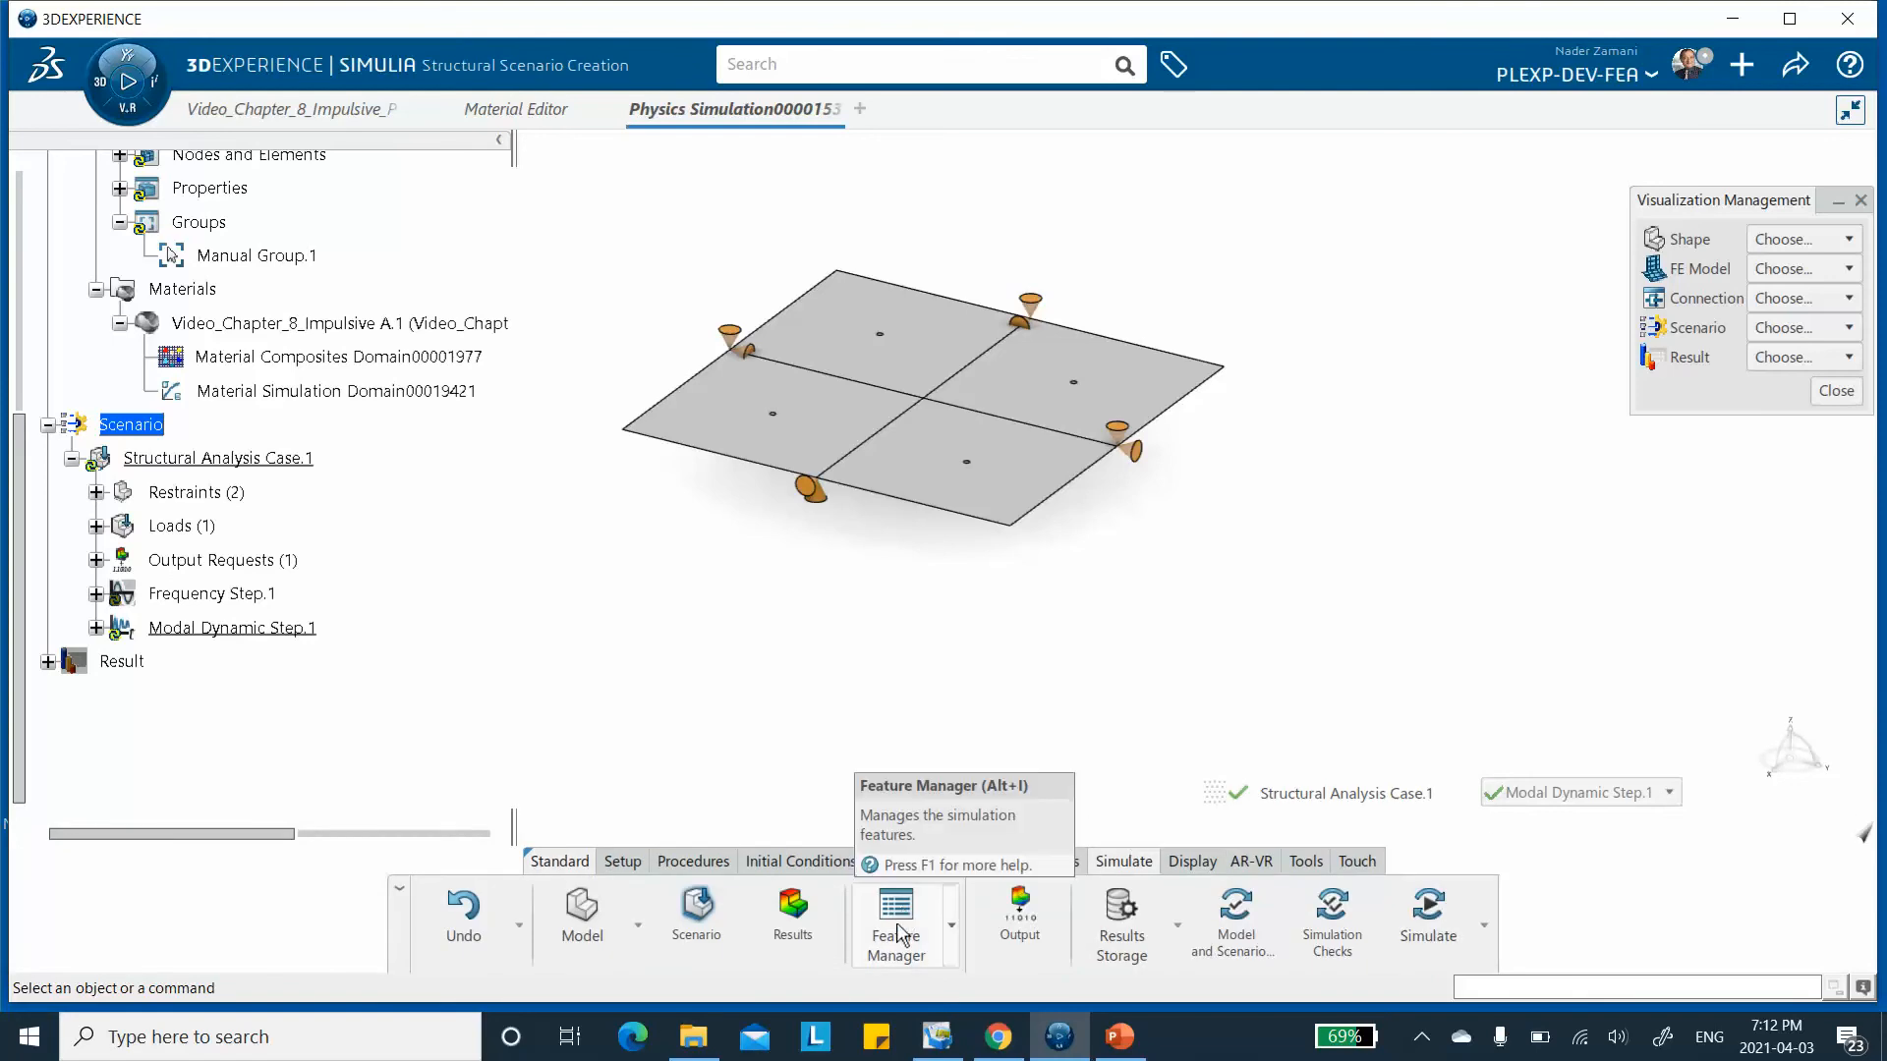
click(1022, 919)
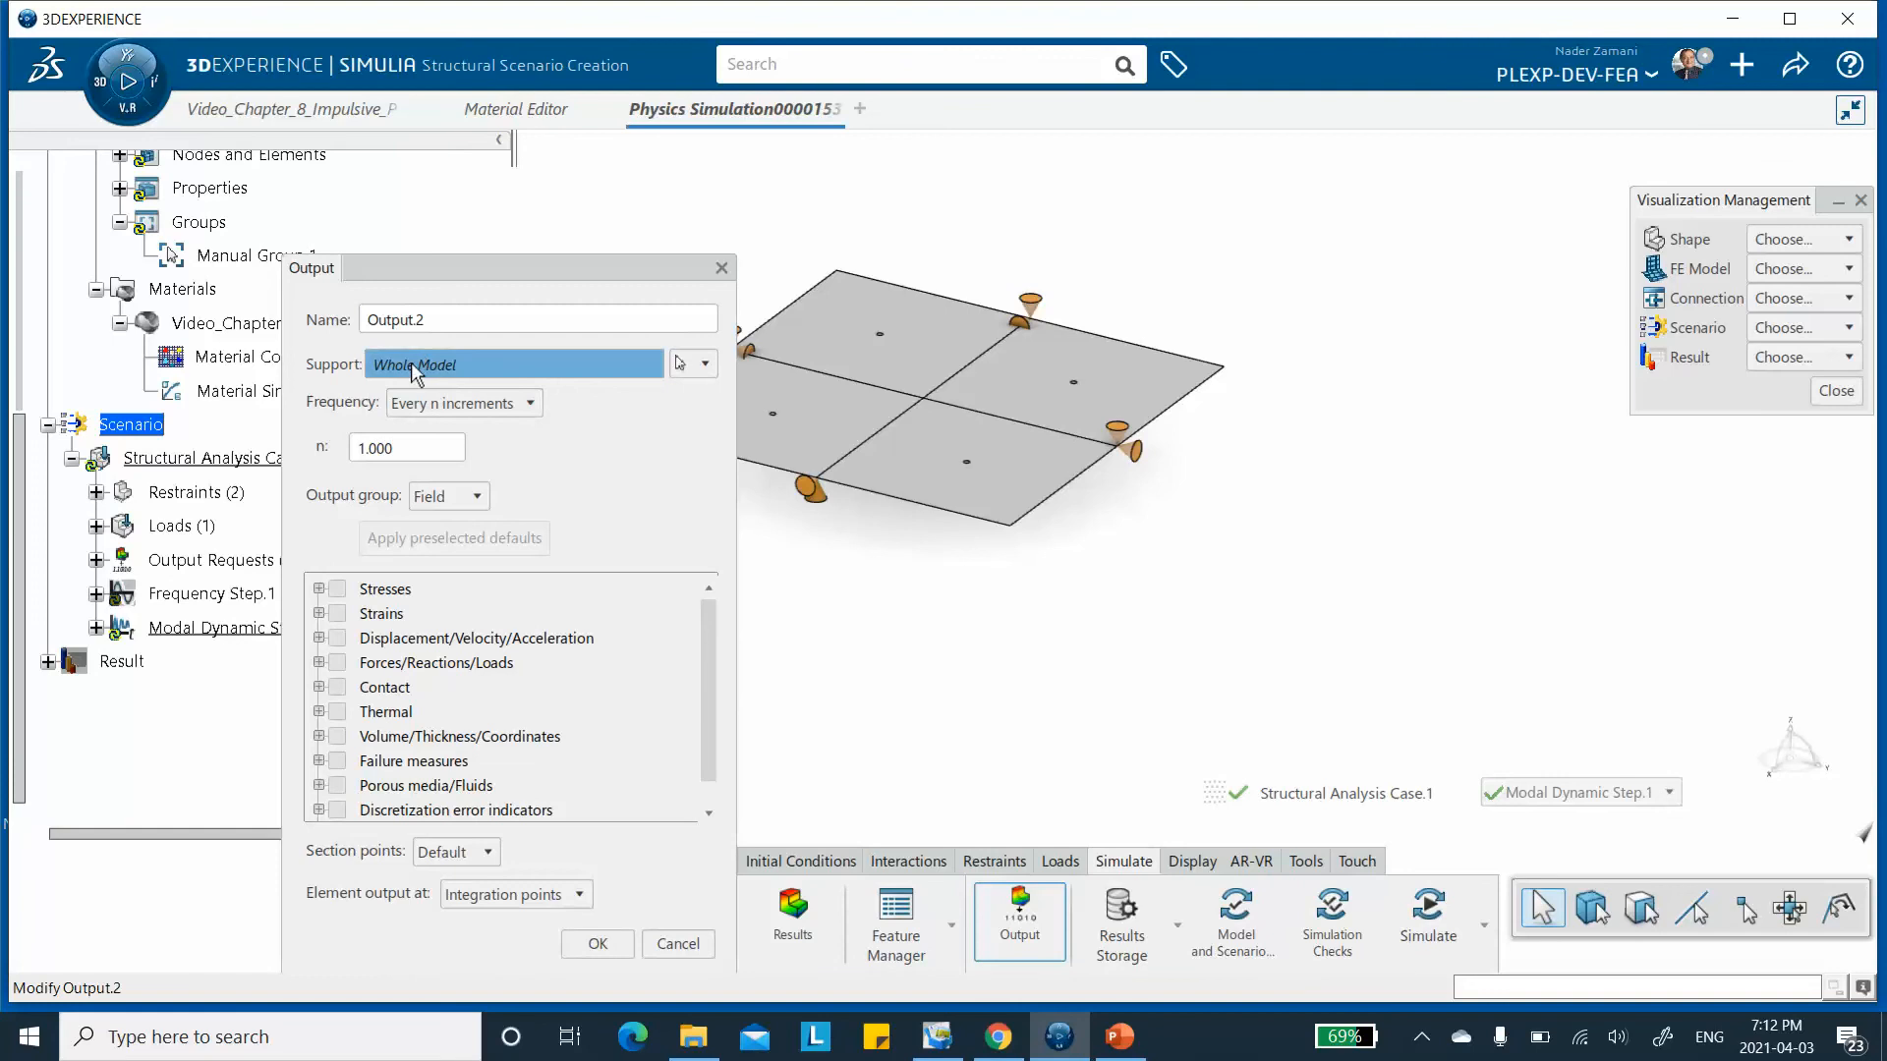
click(706, 365)
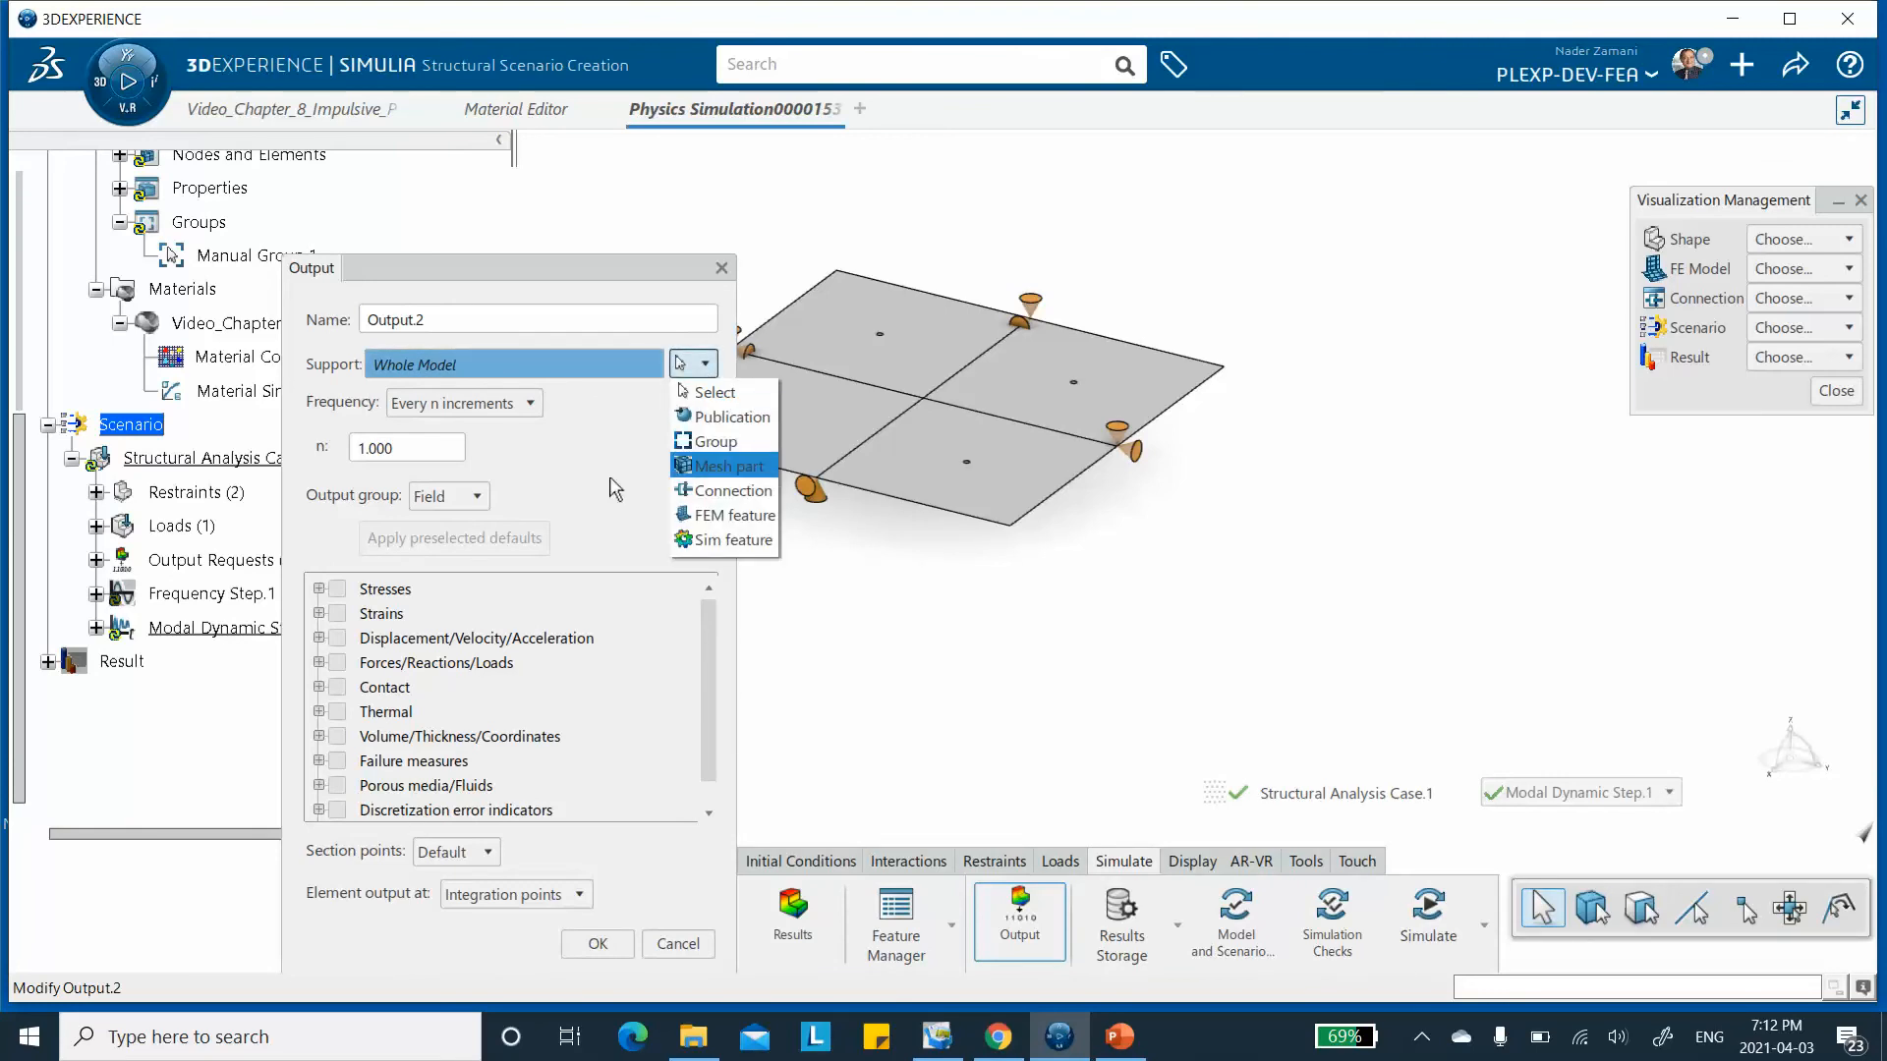
click(568, 479)
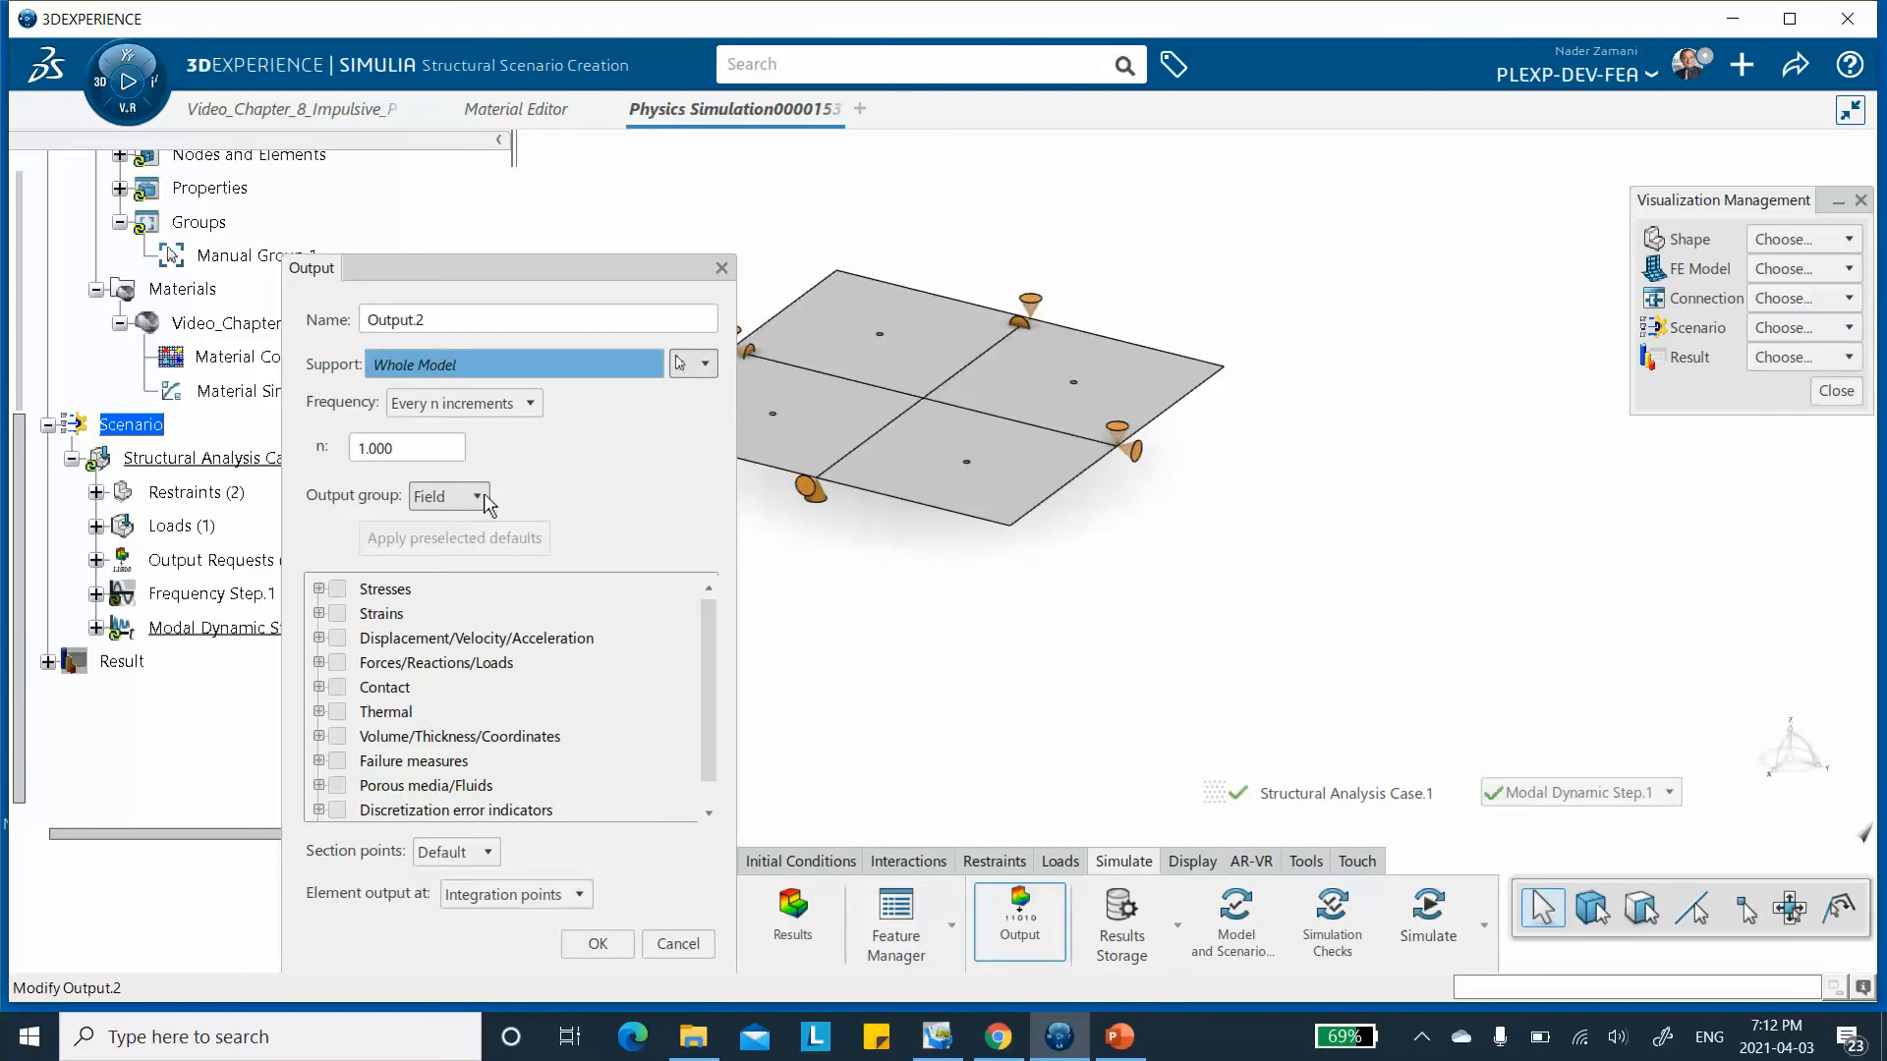
click(706, 365)
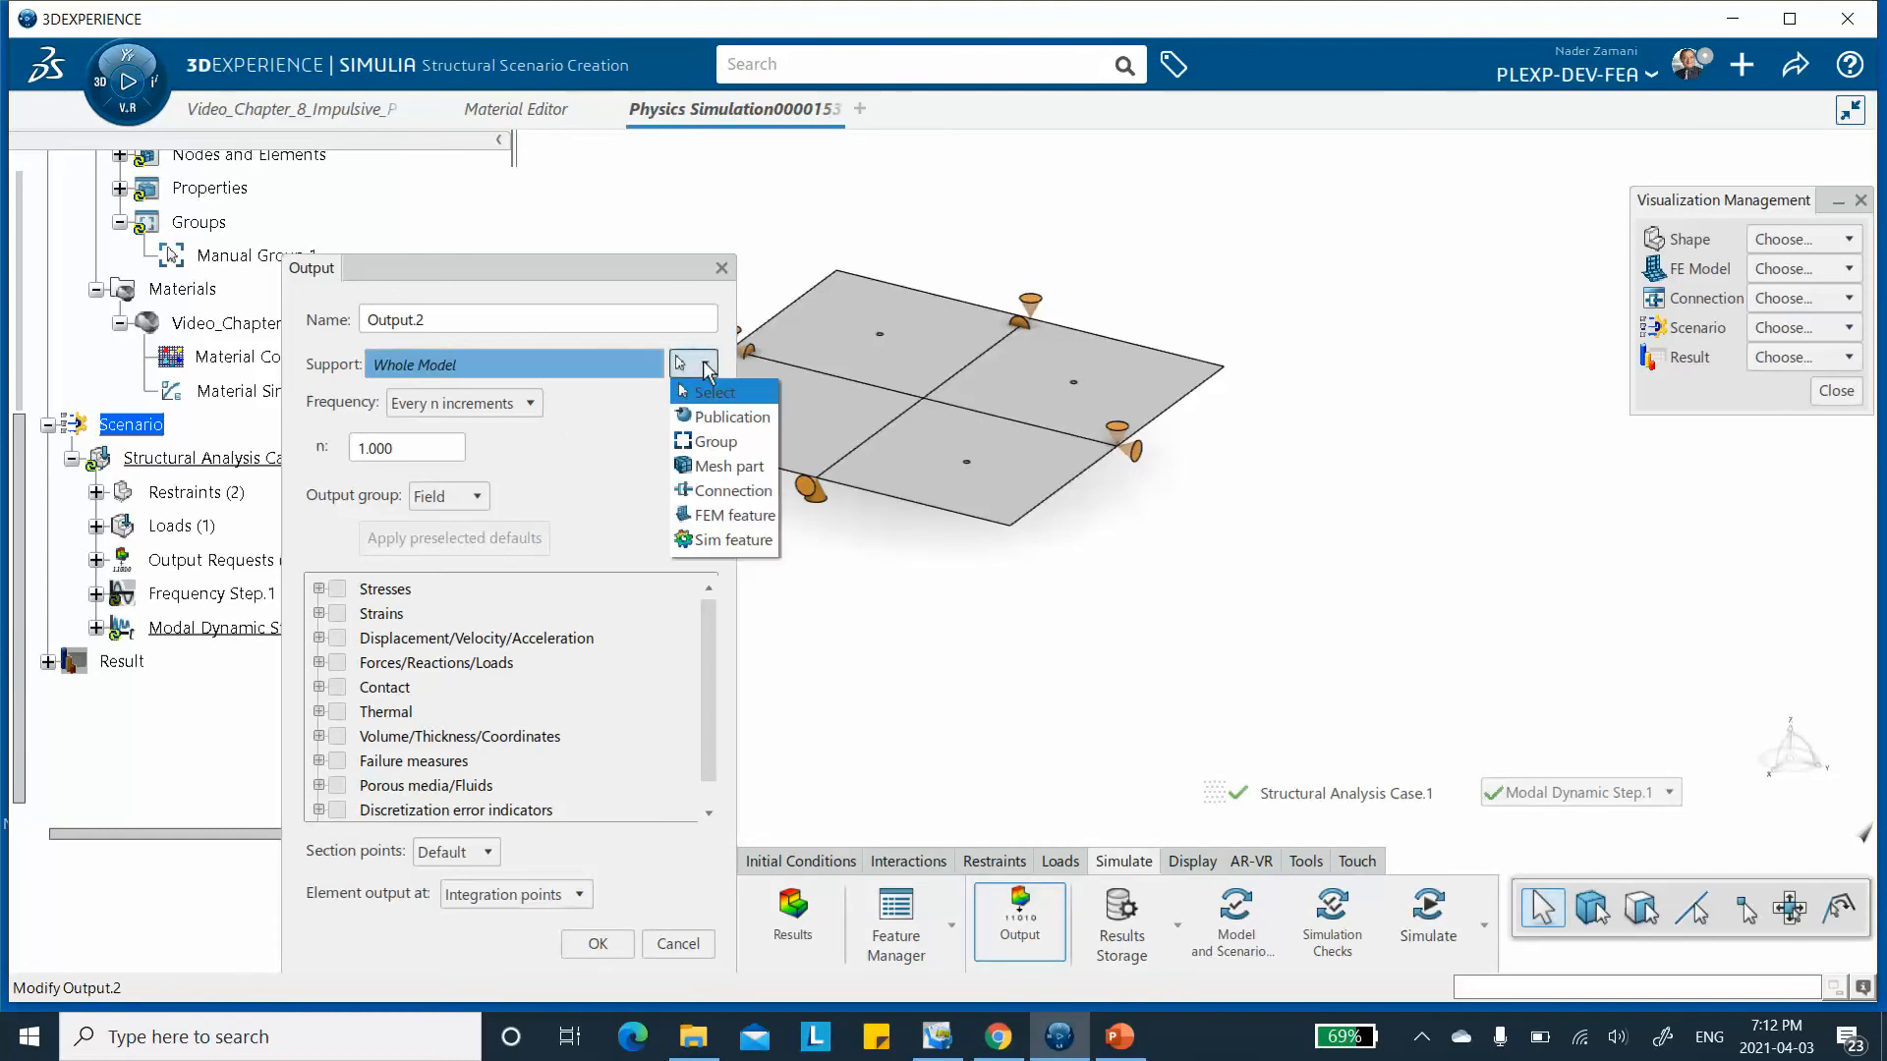
click(716, 442)
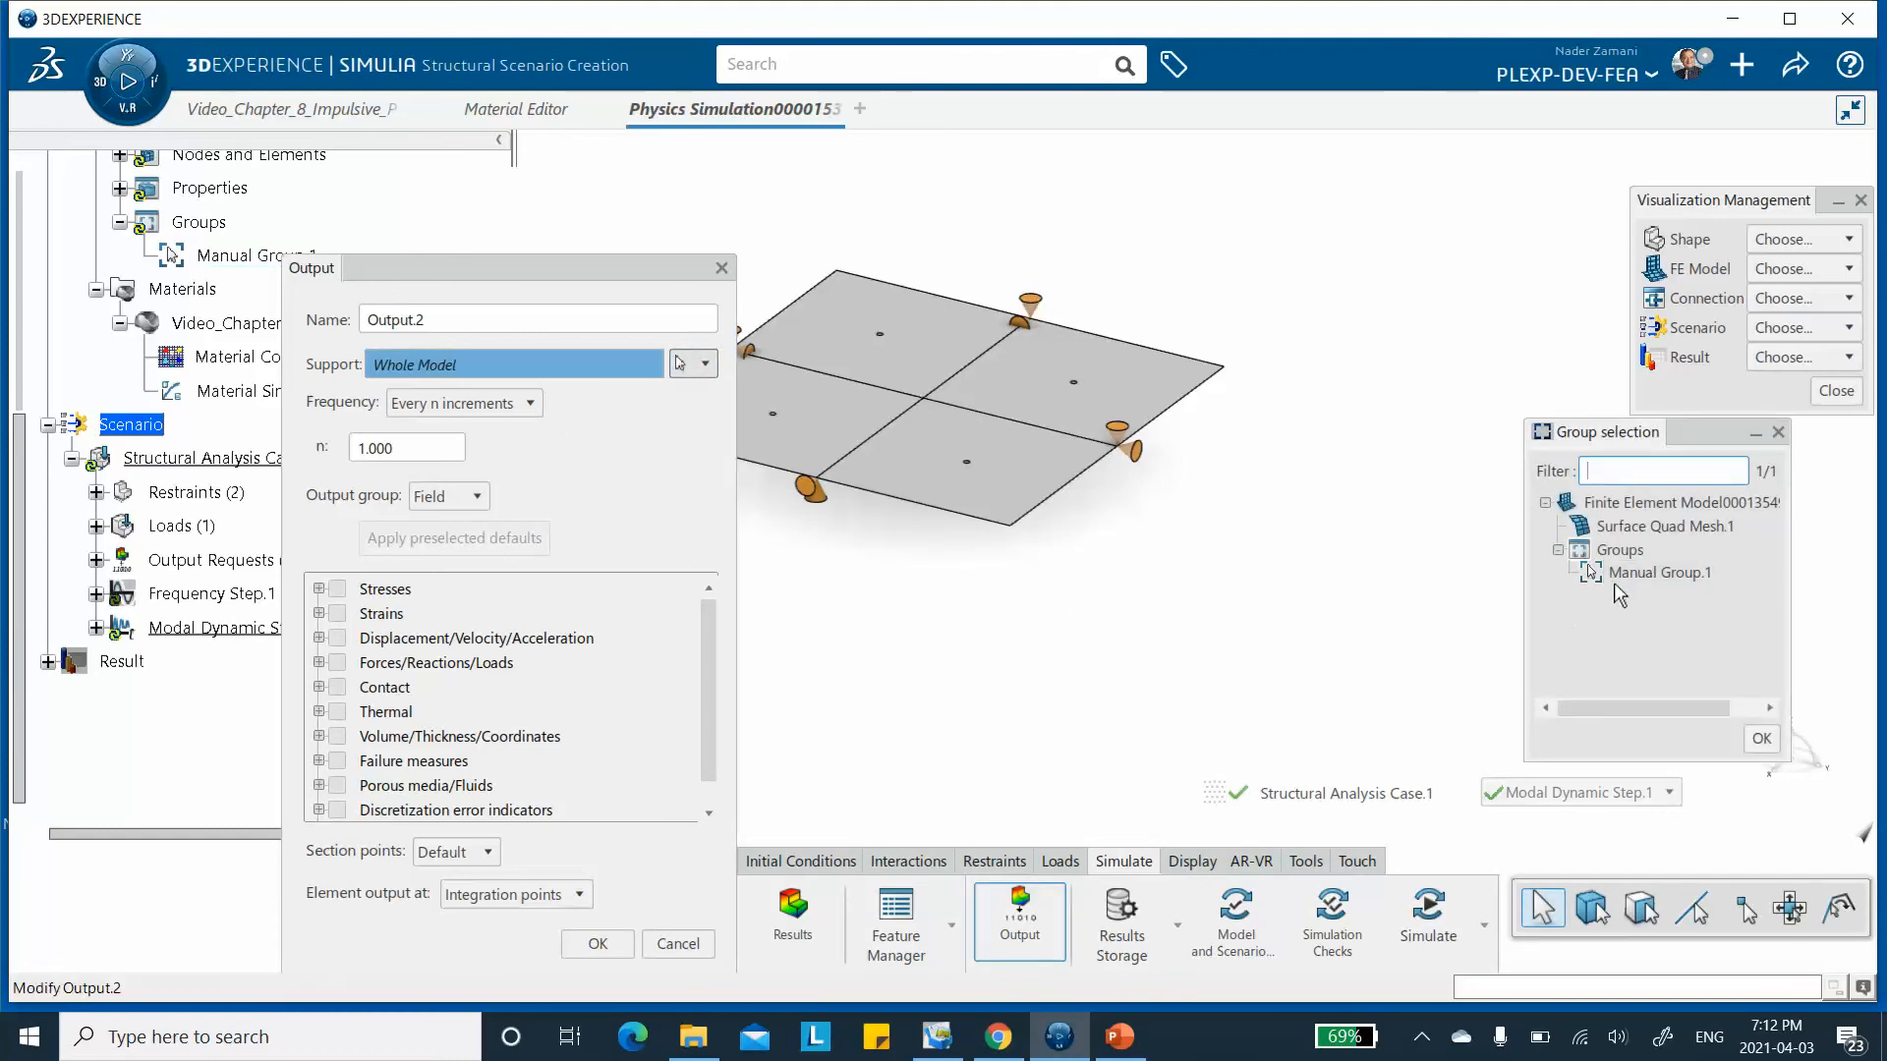
click(1629, 572)
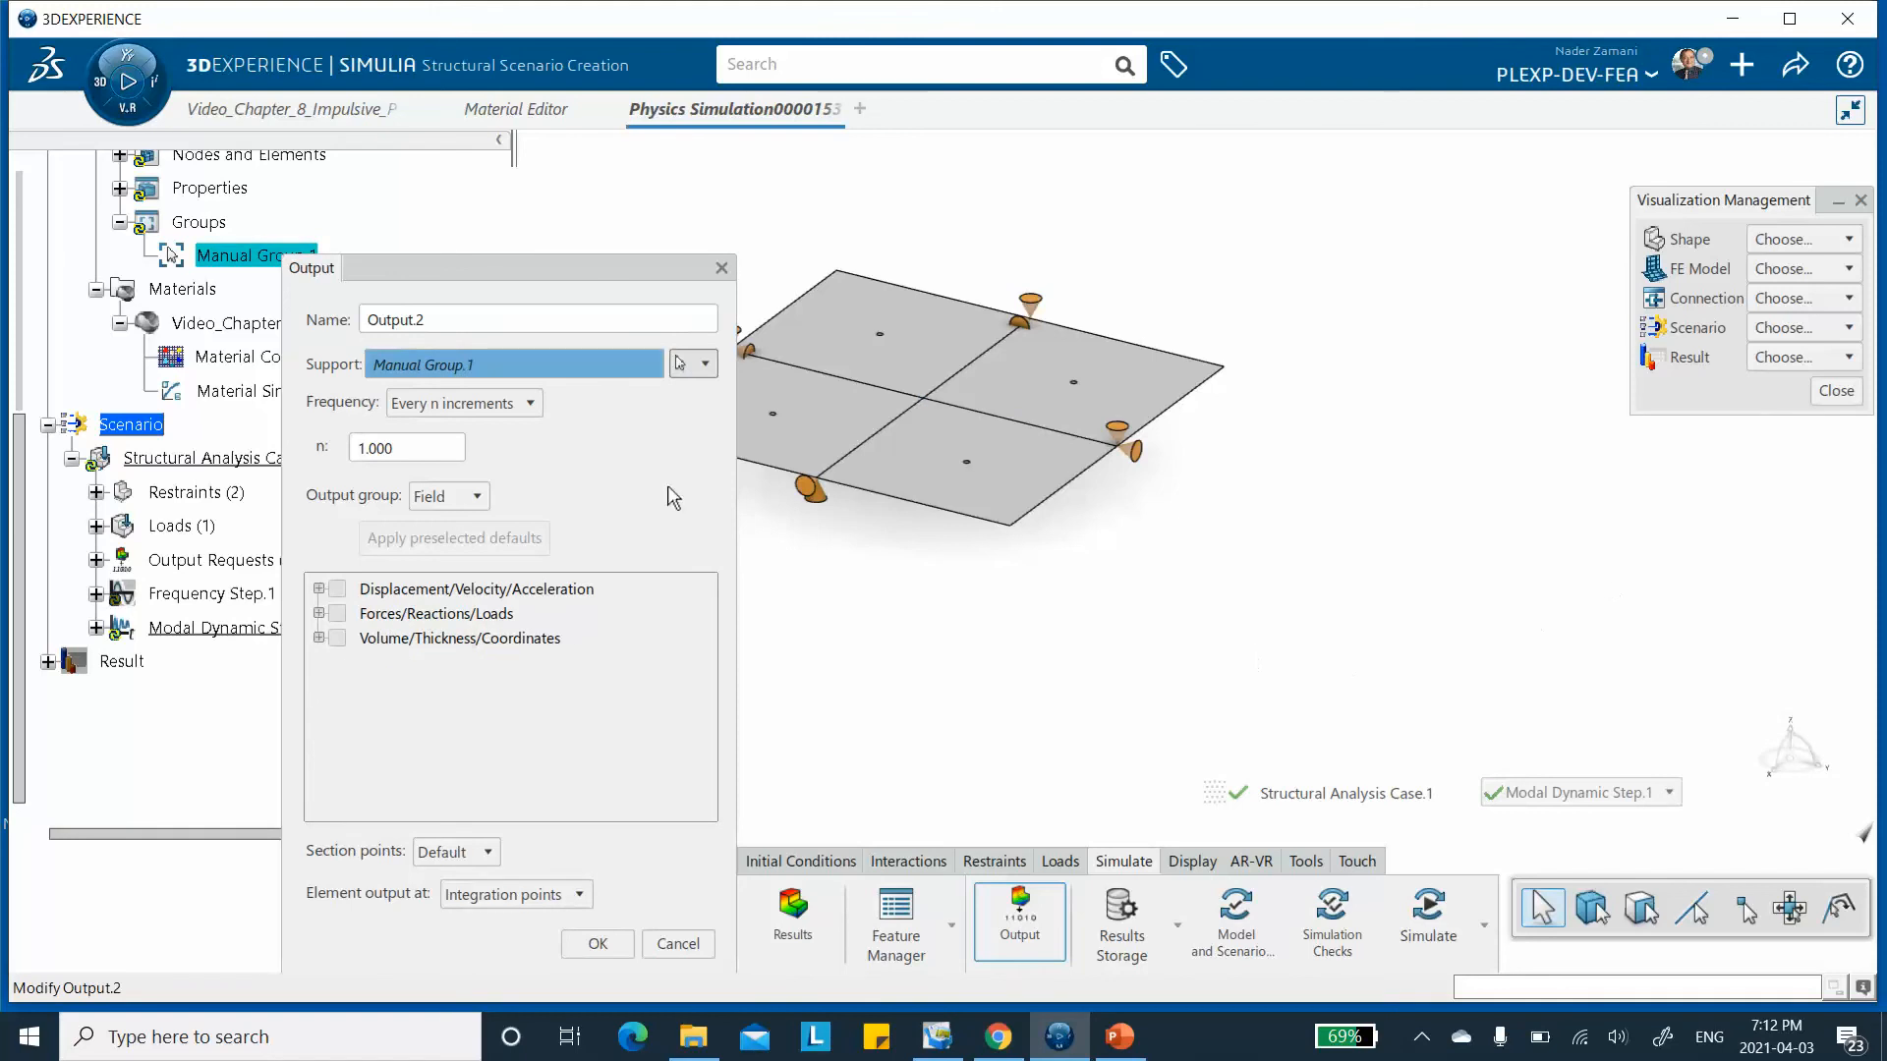
Set the output group to History, request U, Translations and rotations, and confirm the output request.
click(479, 498)
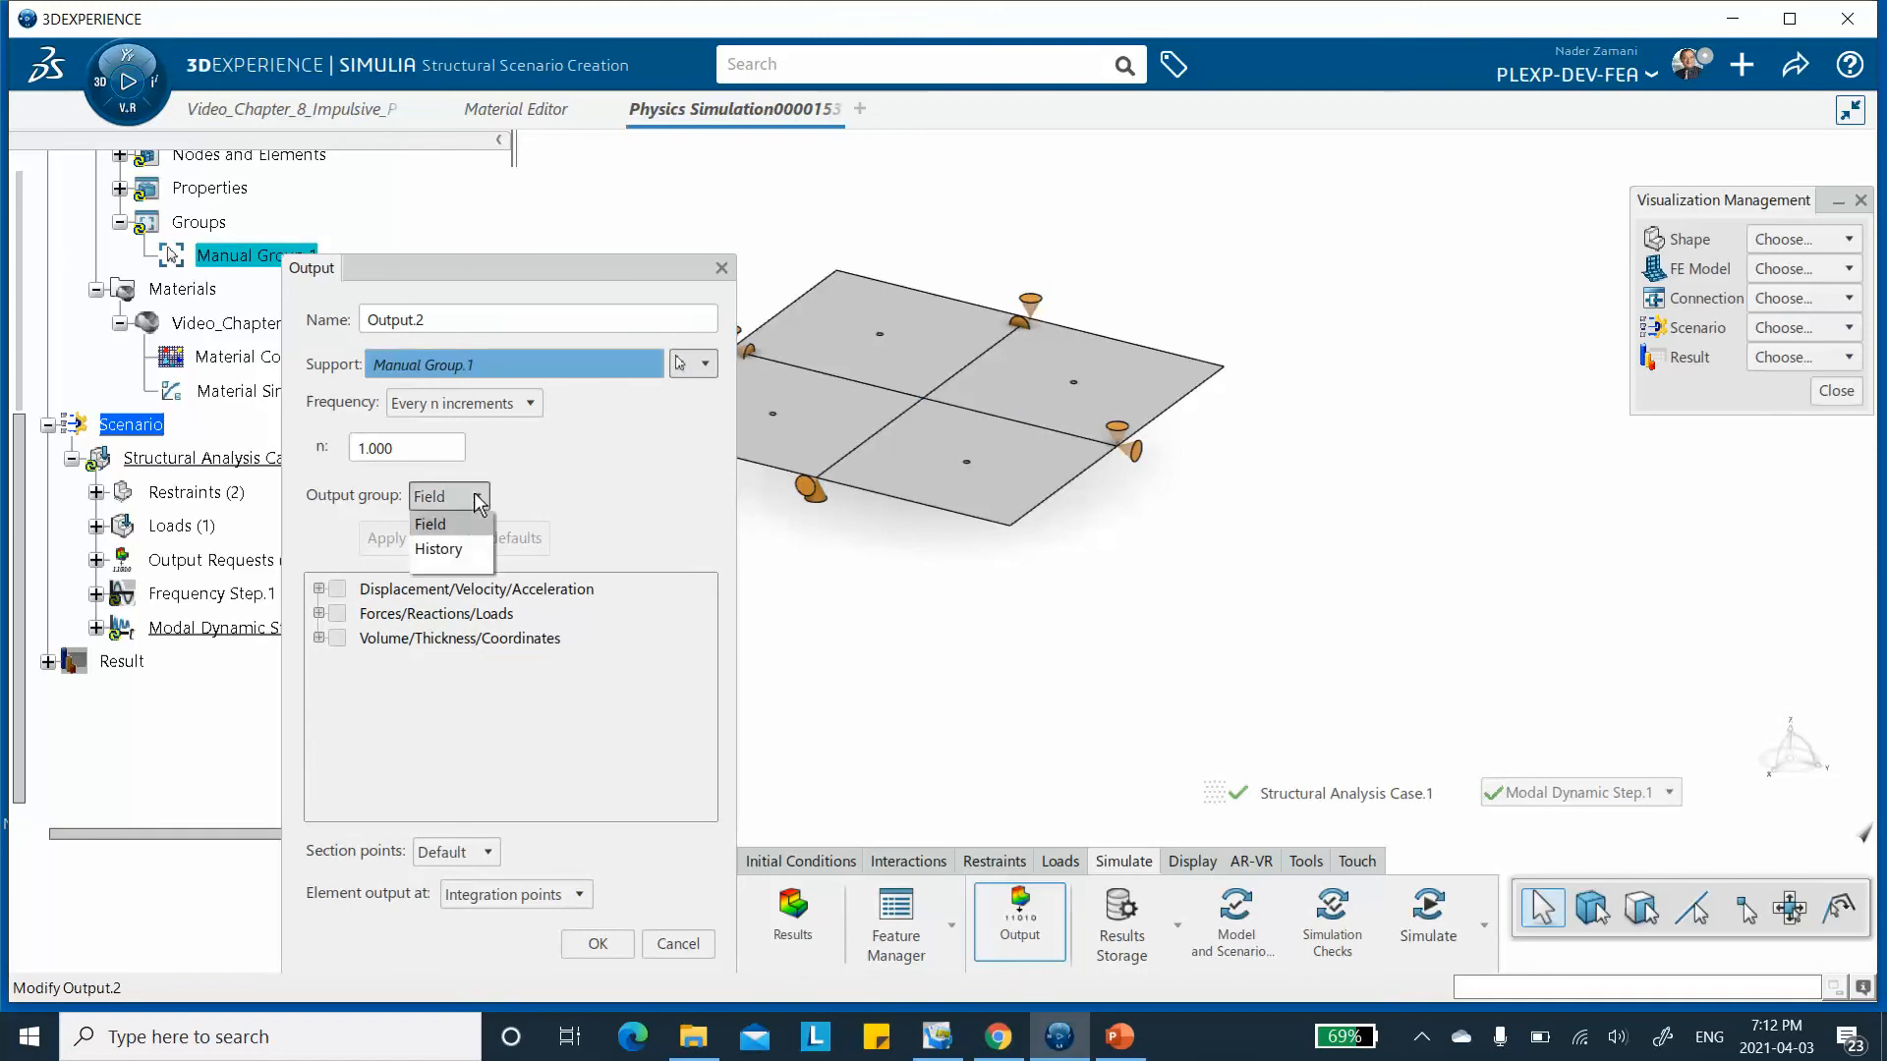
click(447, 550)
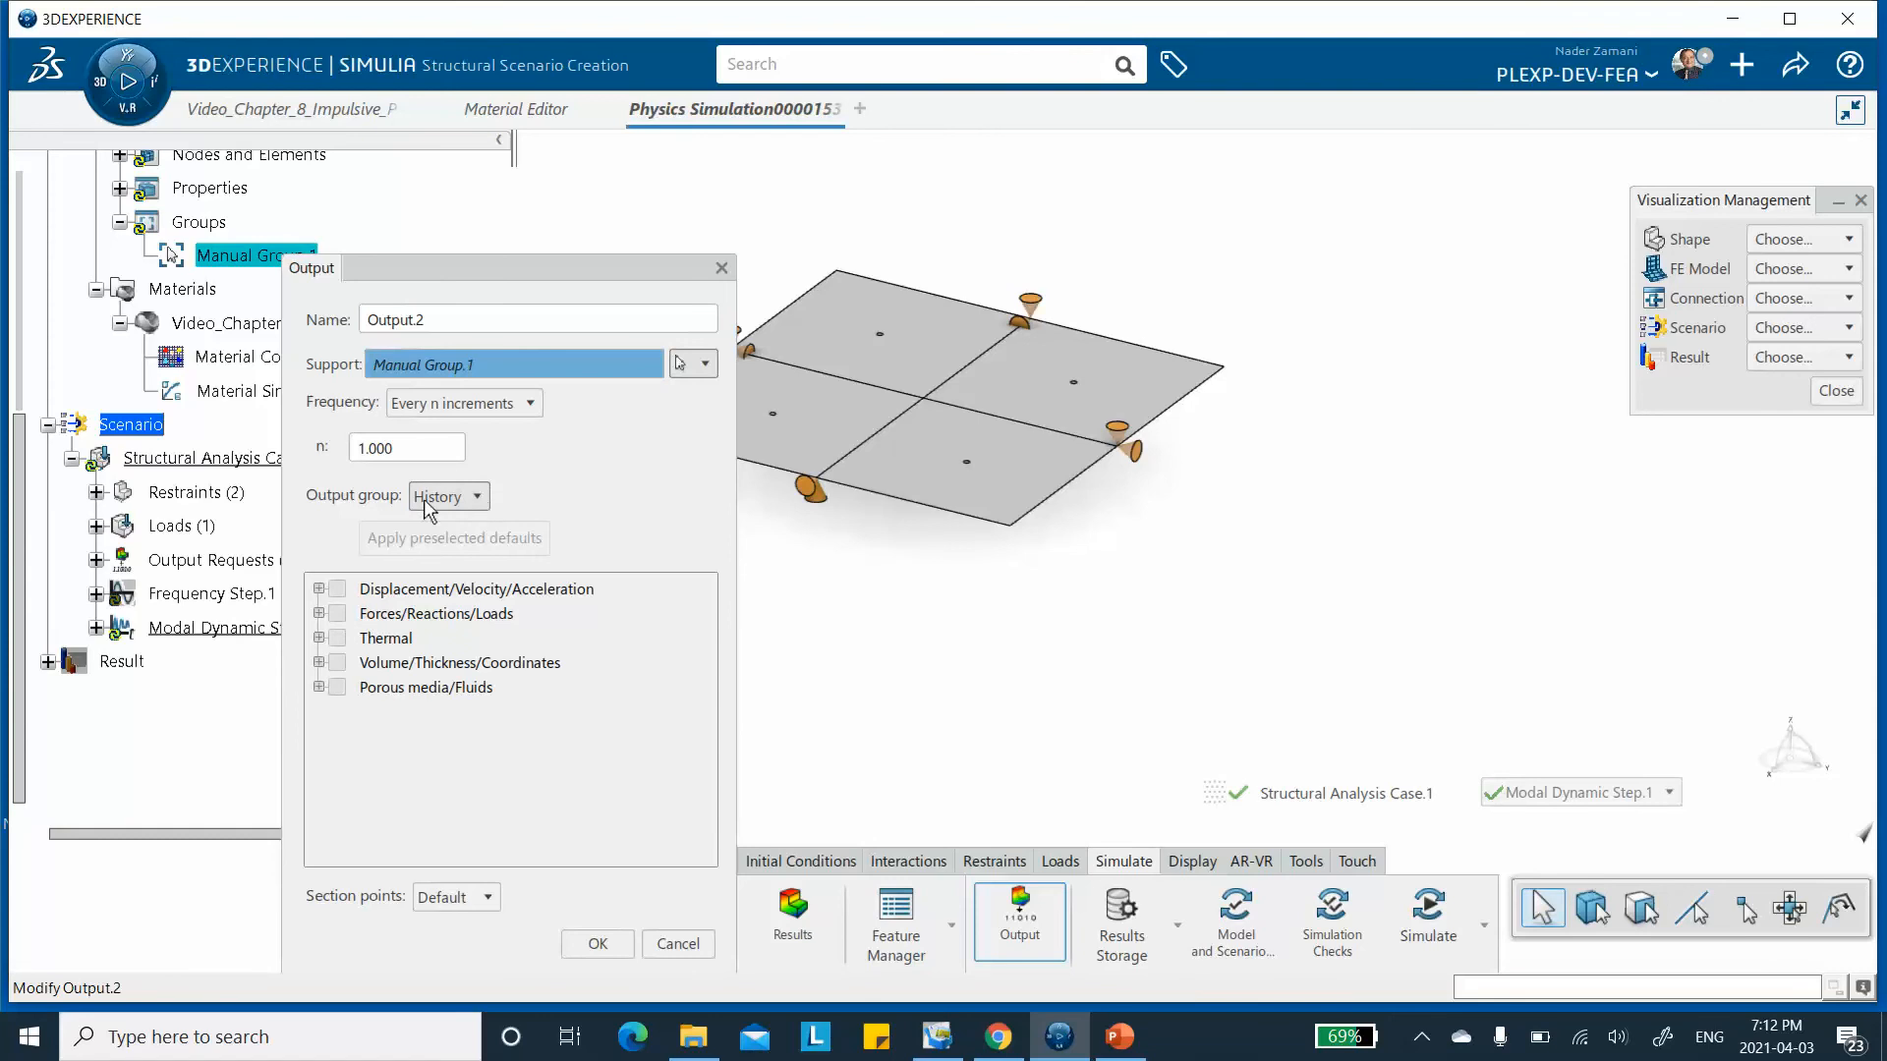
click(318, 588)
click(349, 613)
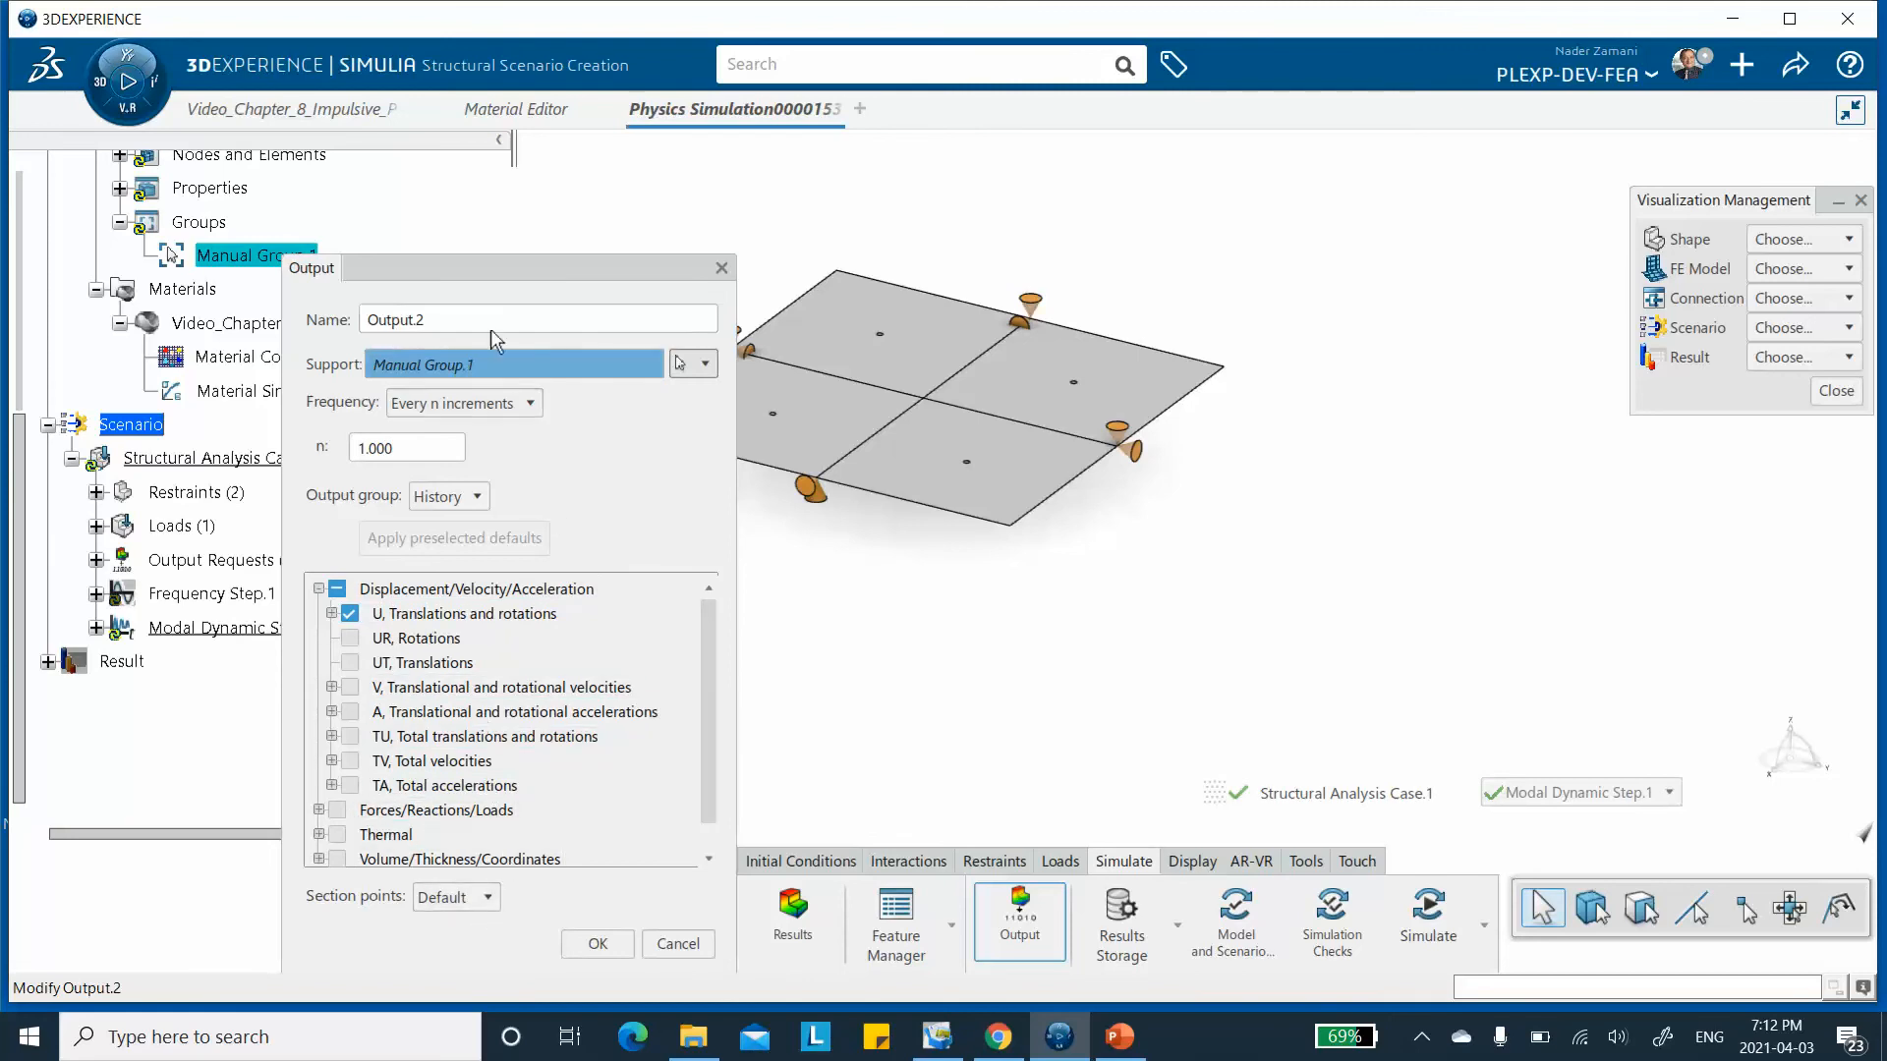
drag(503, 263, 537, 164)
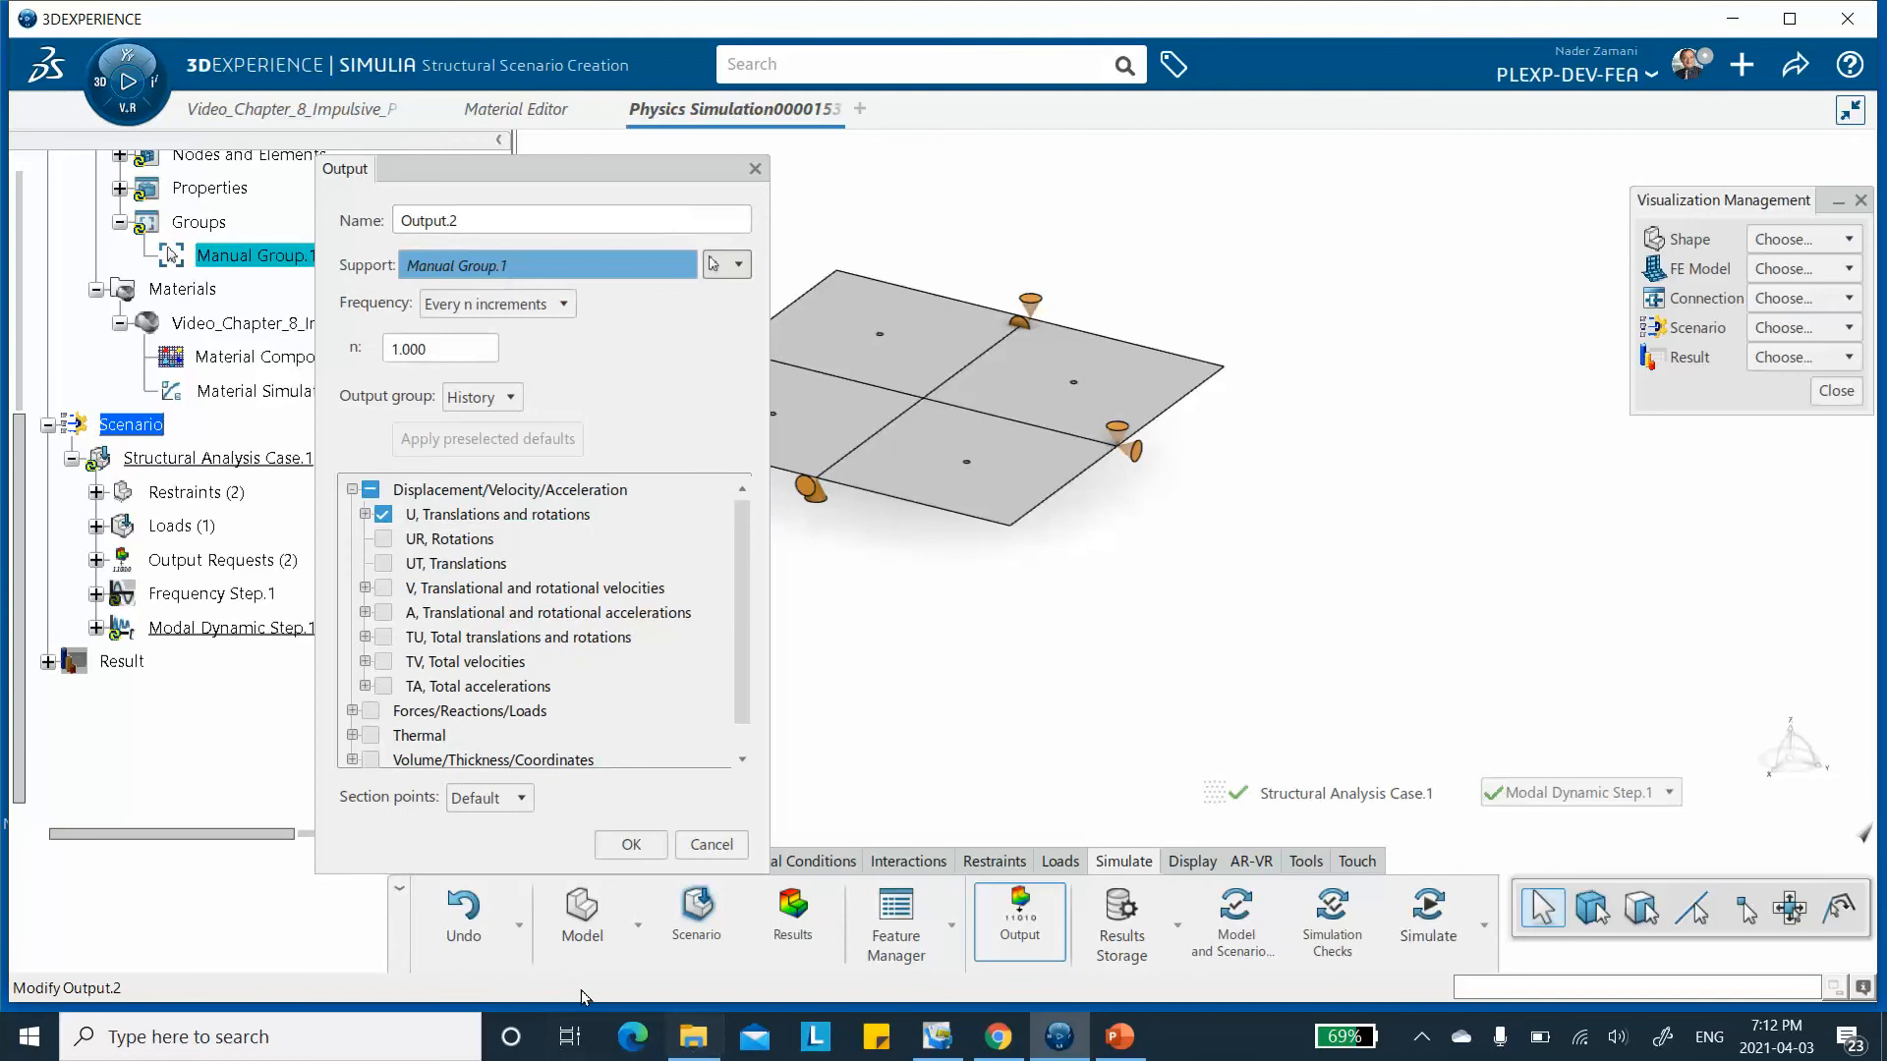
click(636, 843)
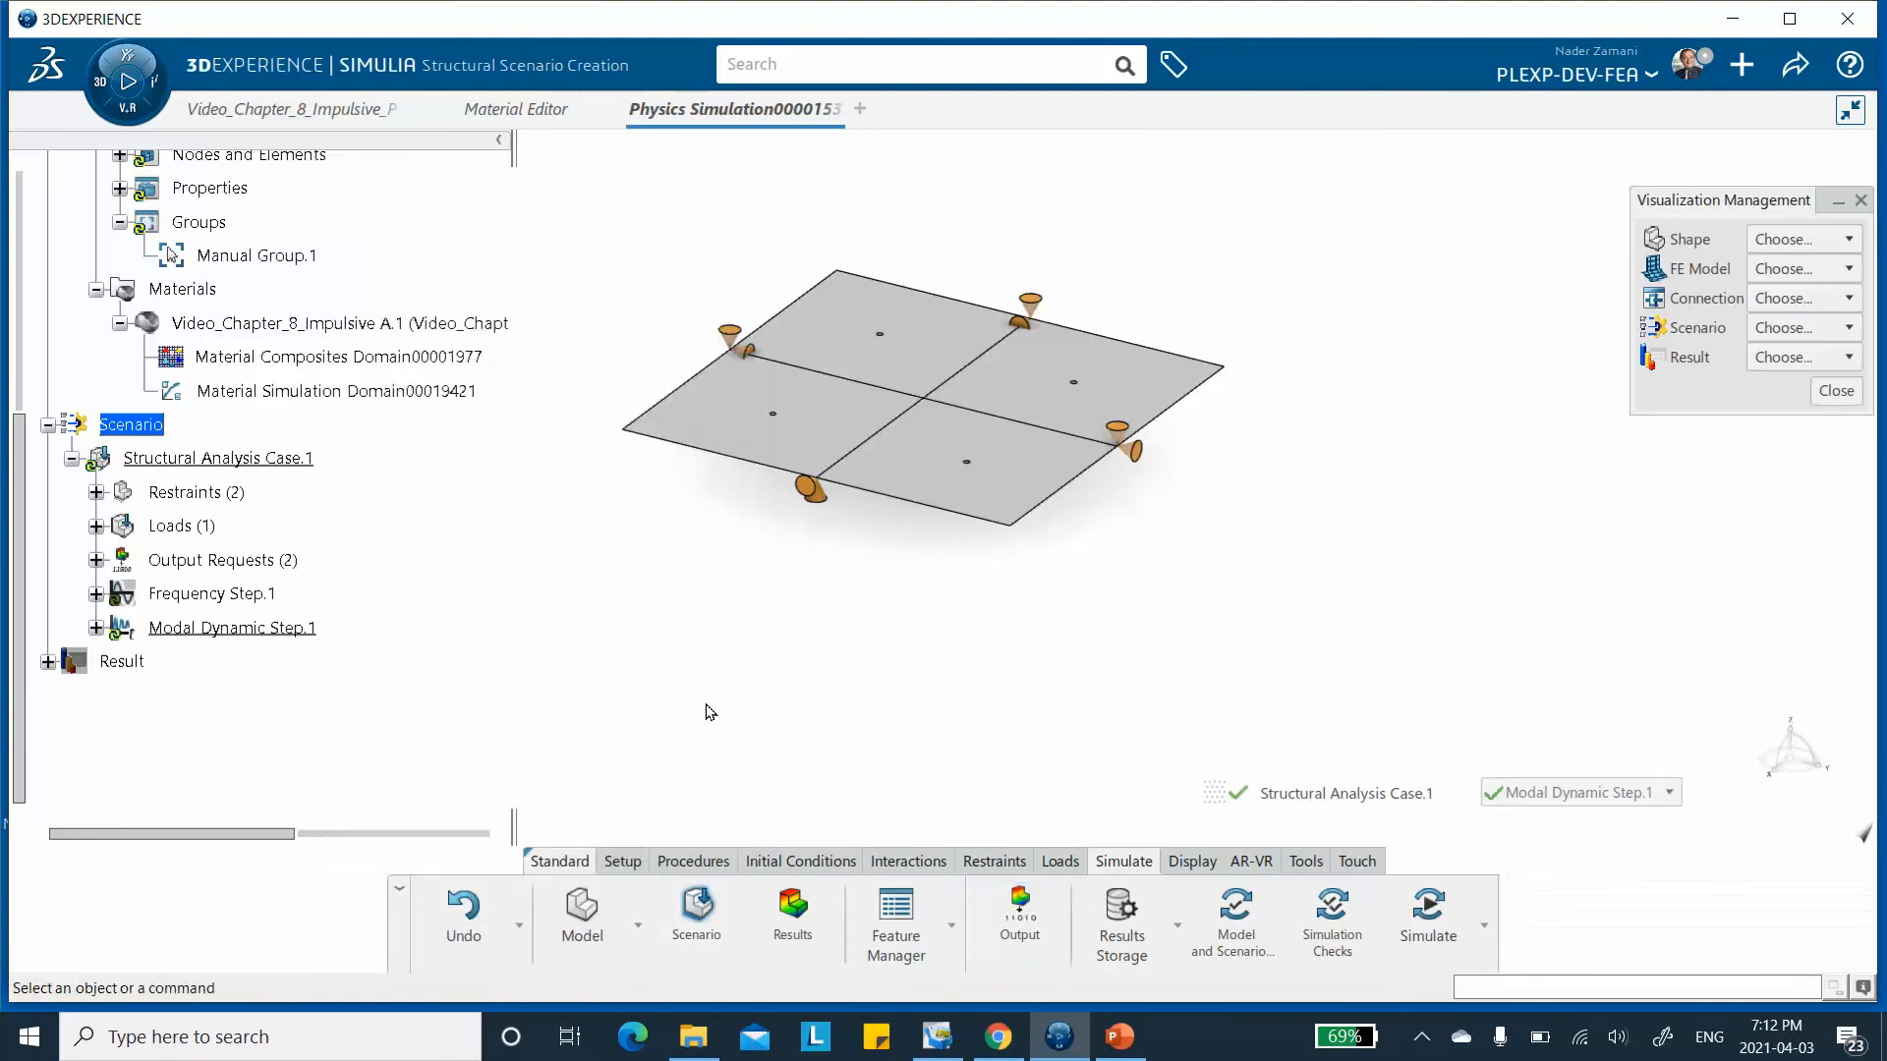
Save the simulation and run the Model and Scenario Checks.
click(1791, 69)
click(1706, 112)
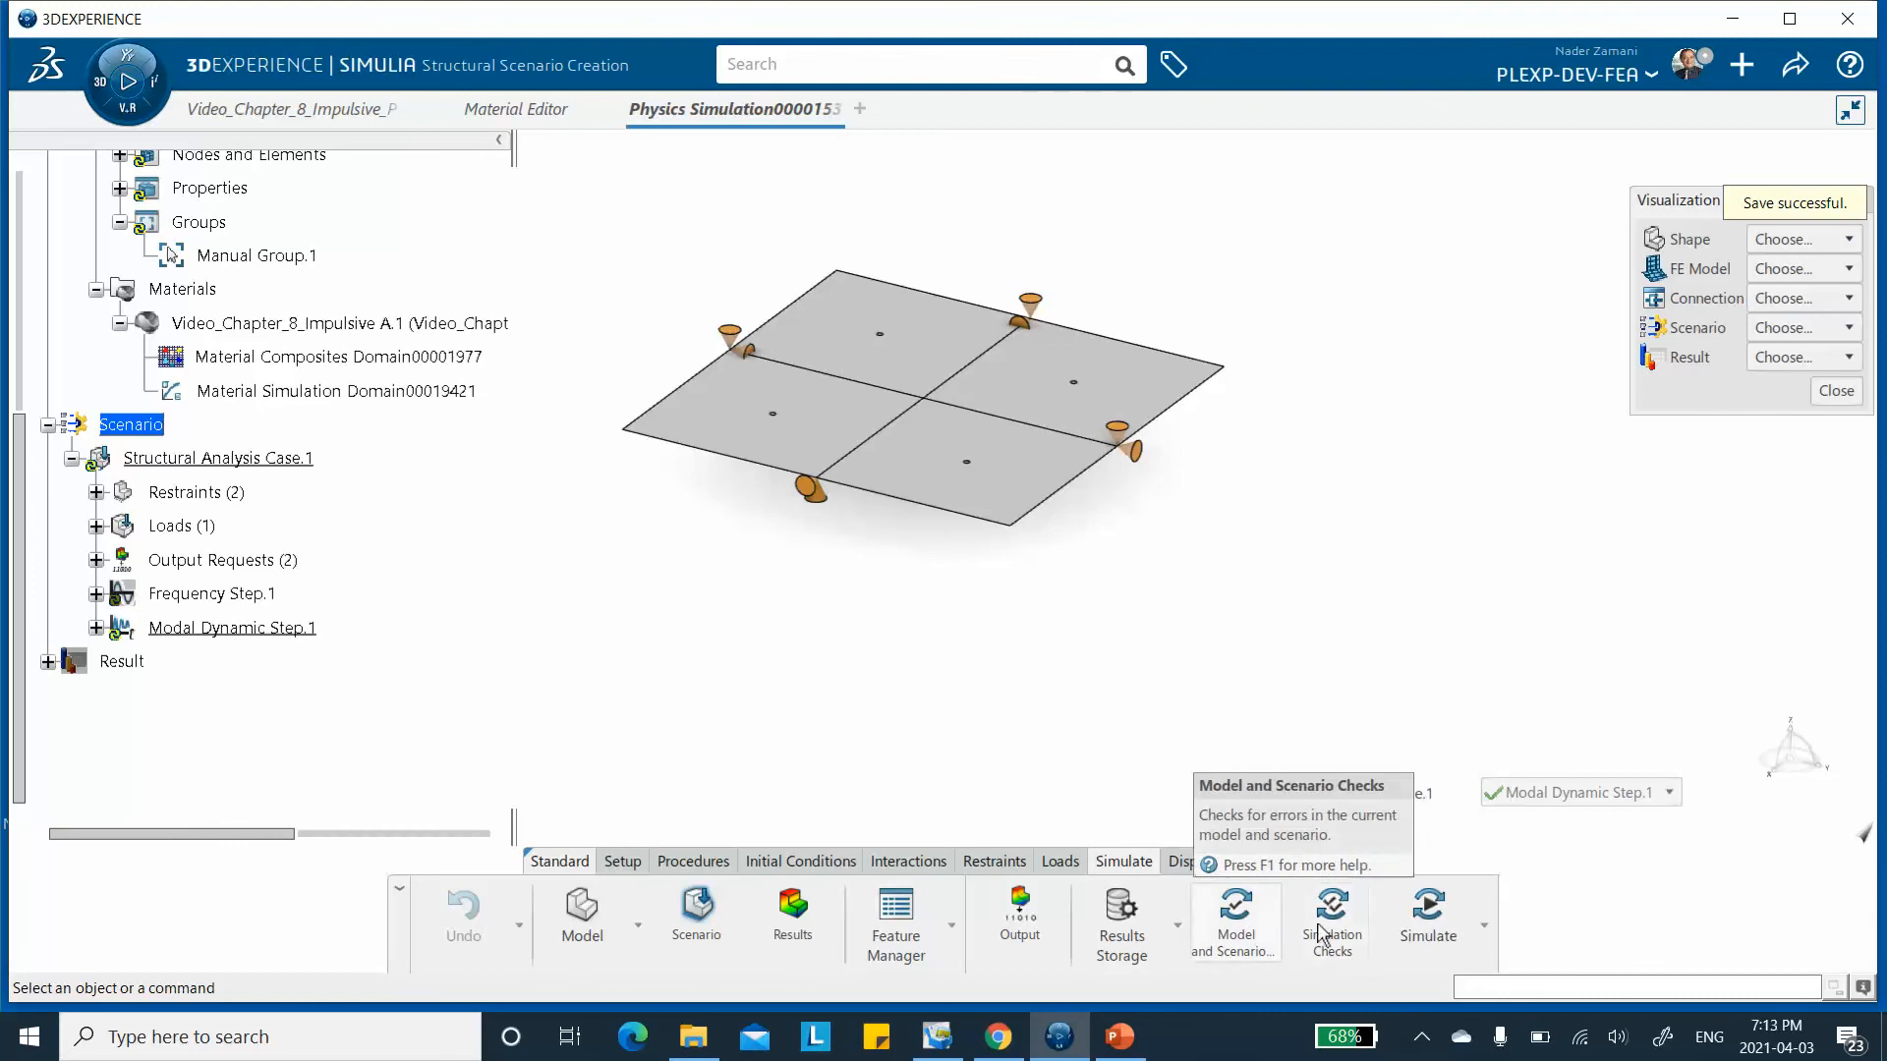
click(1240, 931)
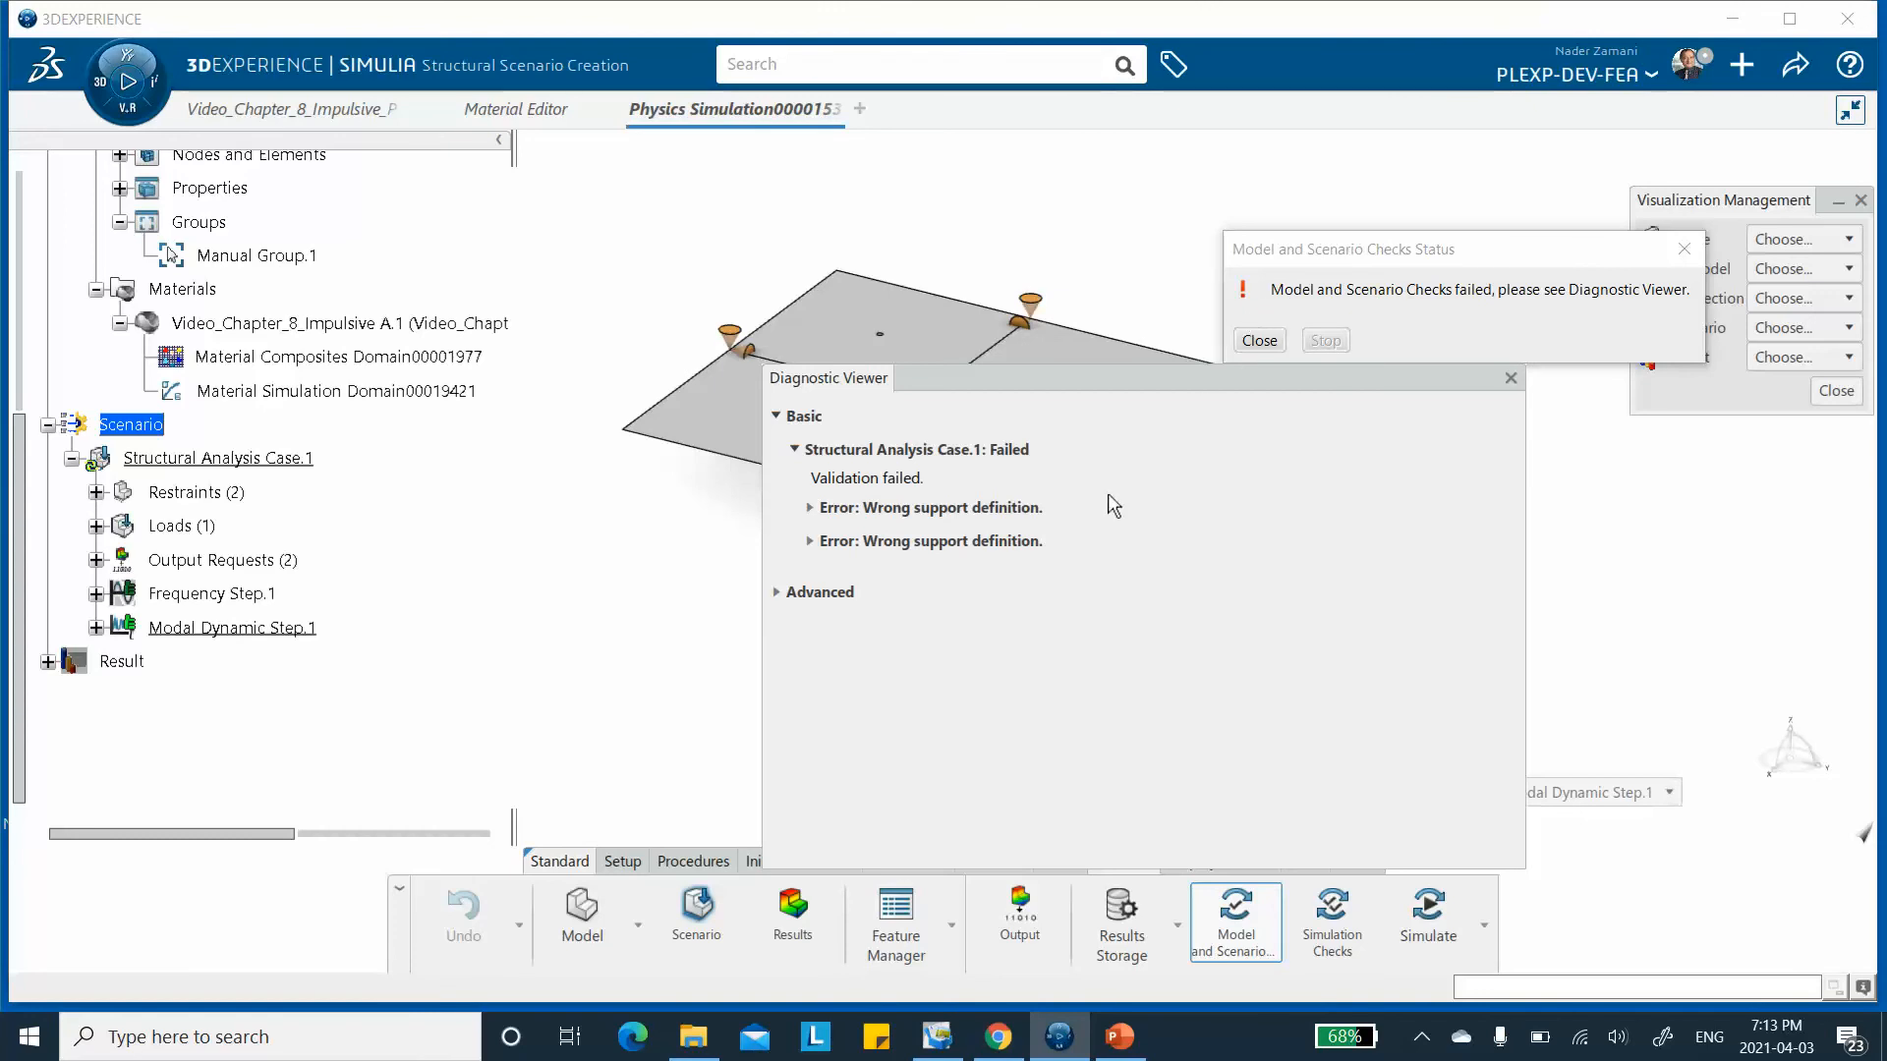
click(1259, 341)
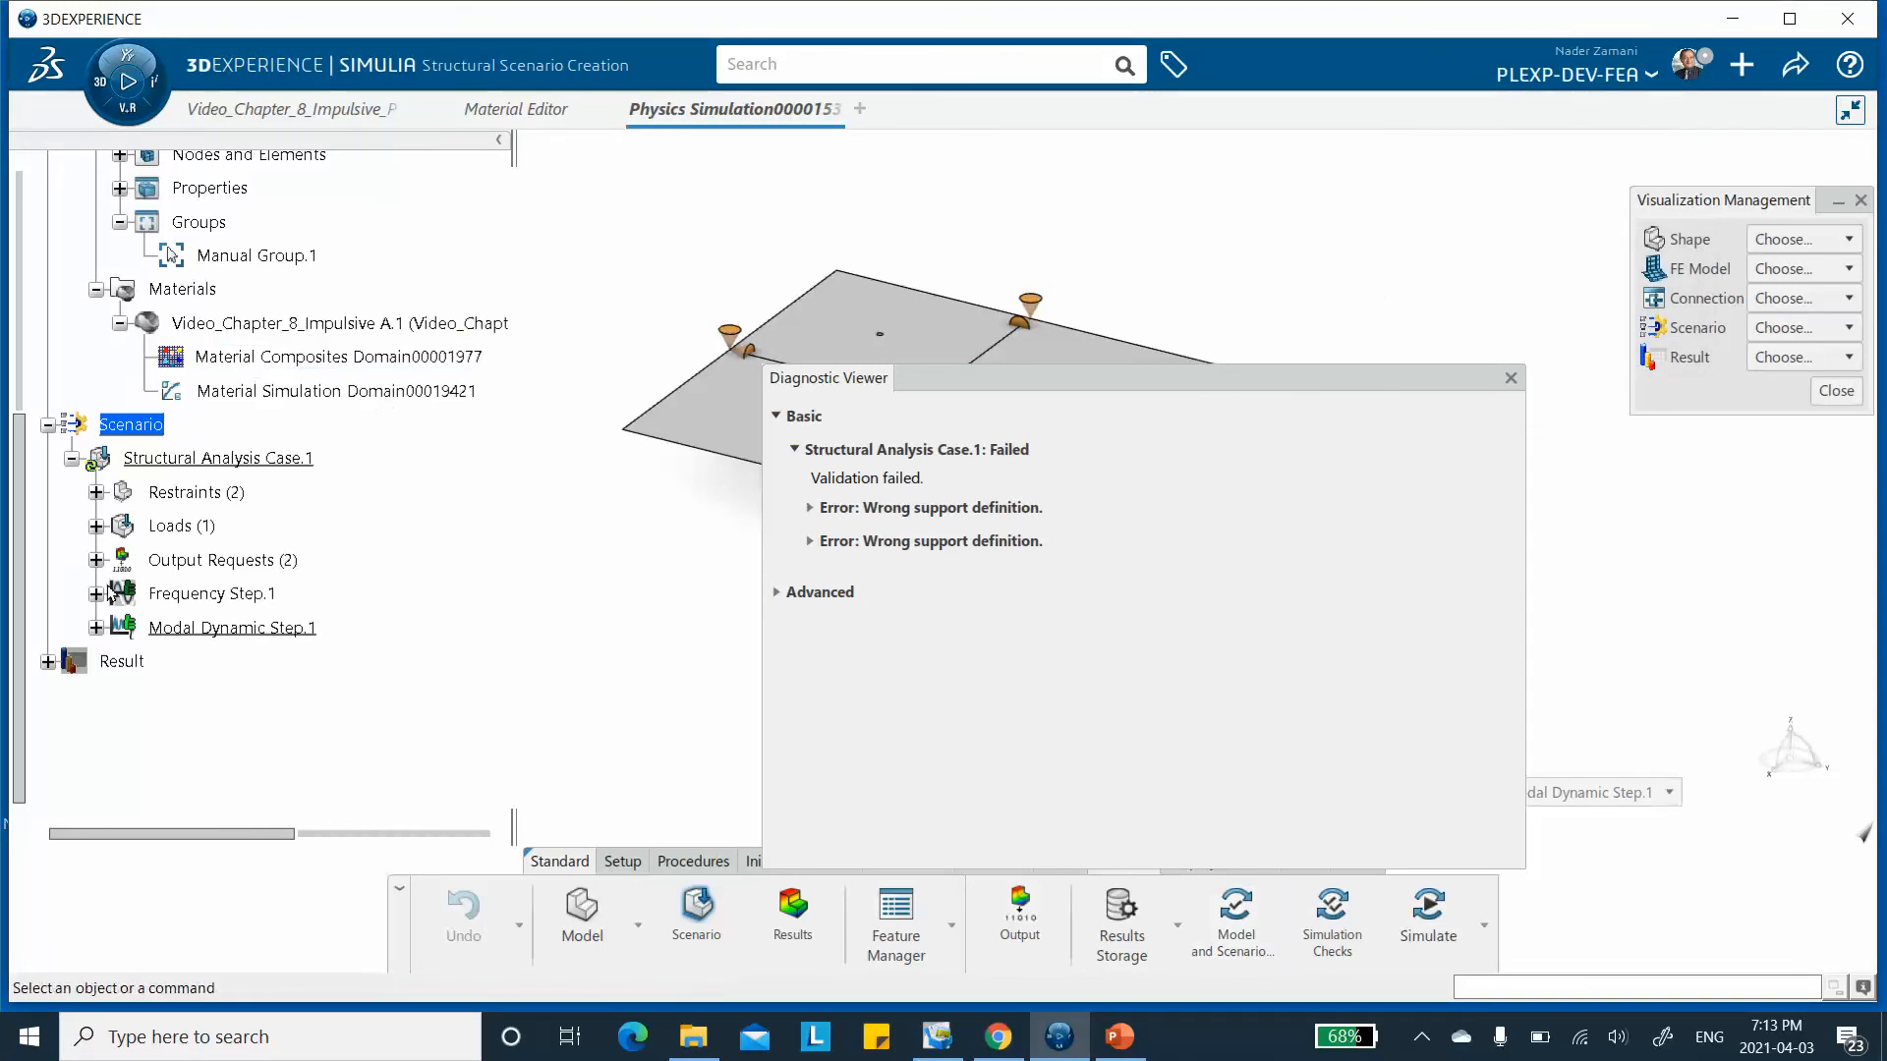
Expand Restraints in the tree, close the Diagnostic Viewer and examine which edges Fixed Displacement.1 uses.
click(96, 492)
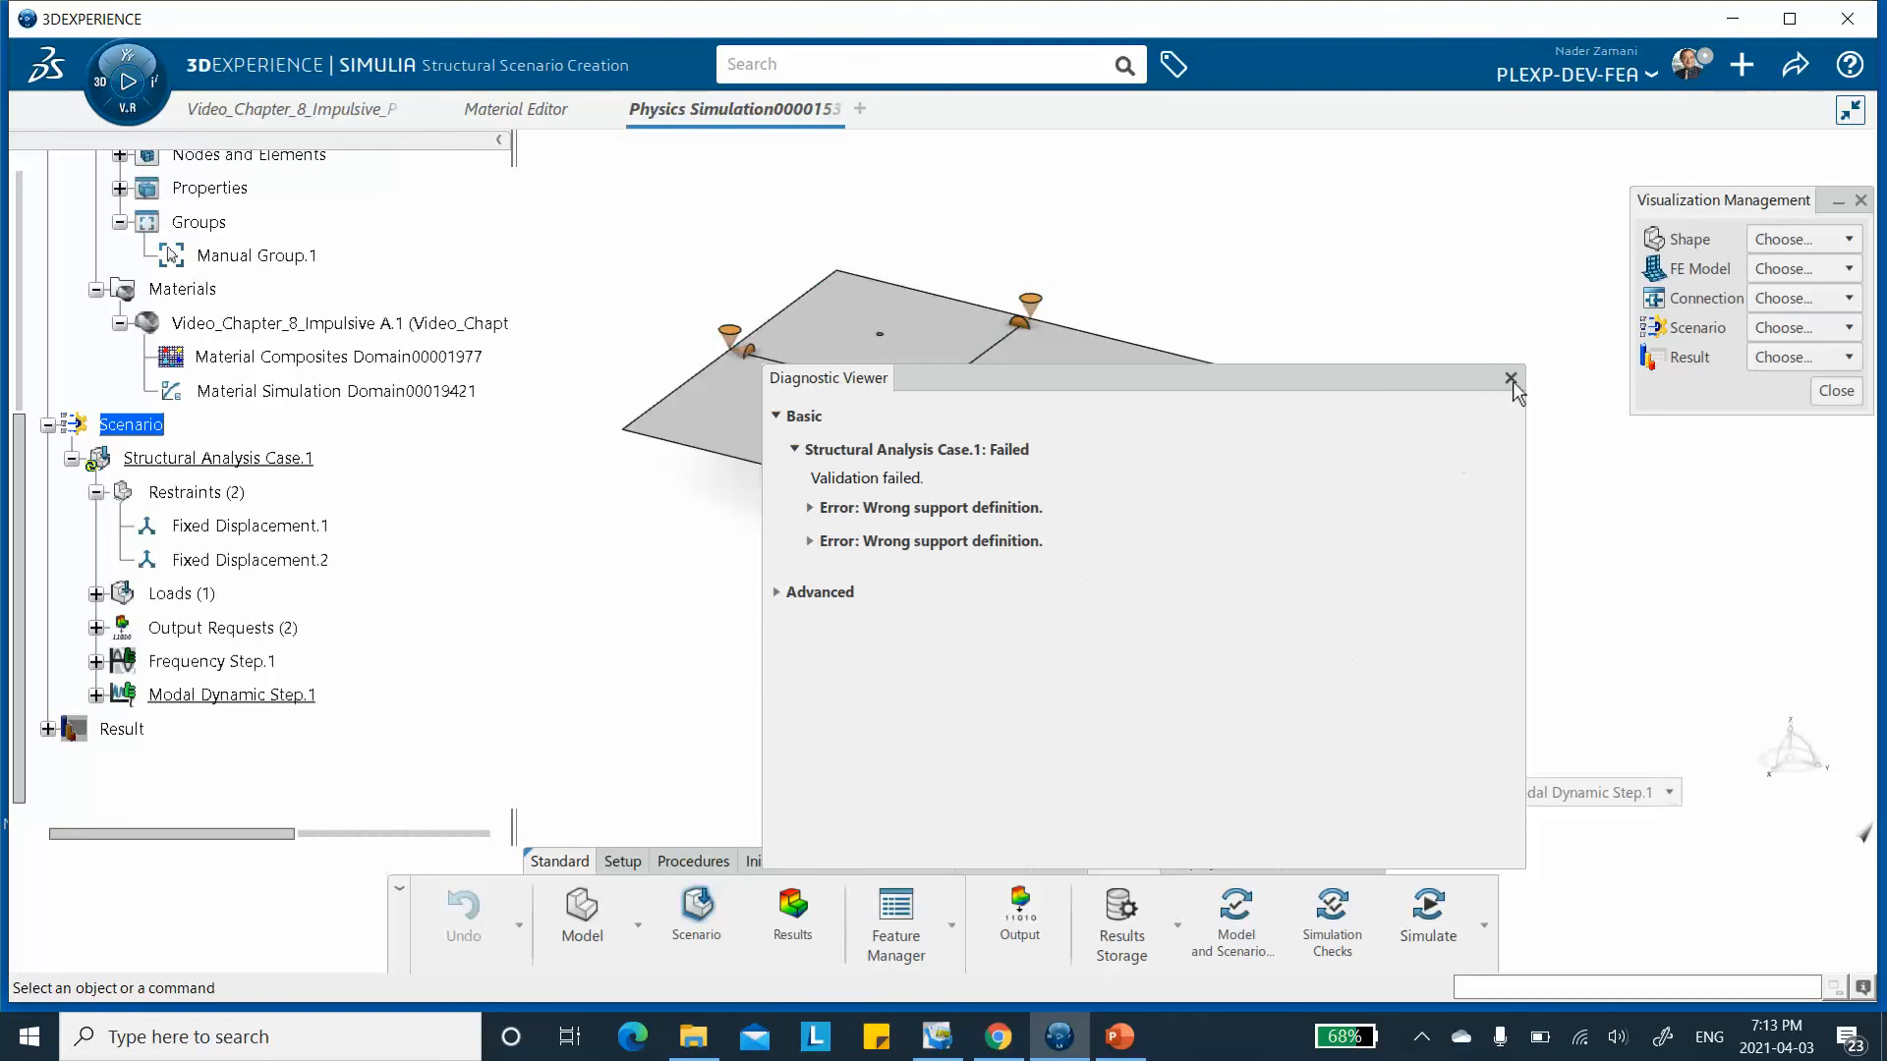
drag(1367, 382, 1307, 211)
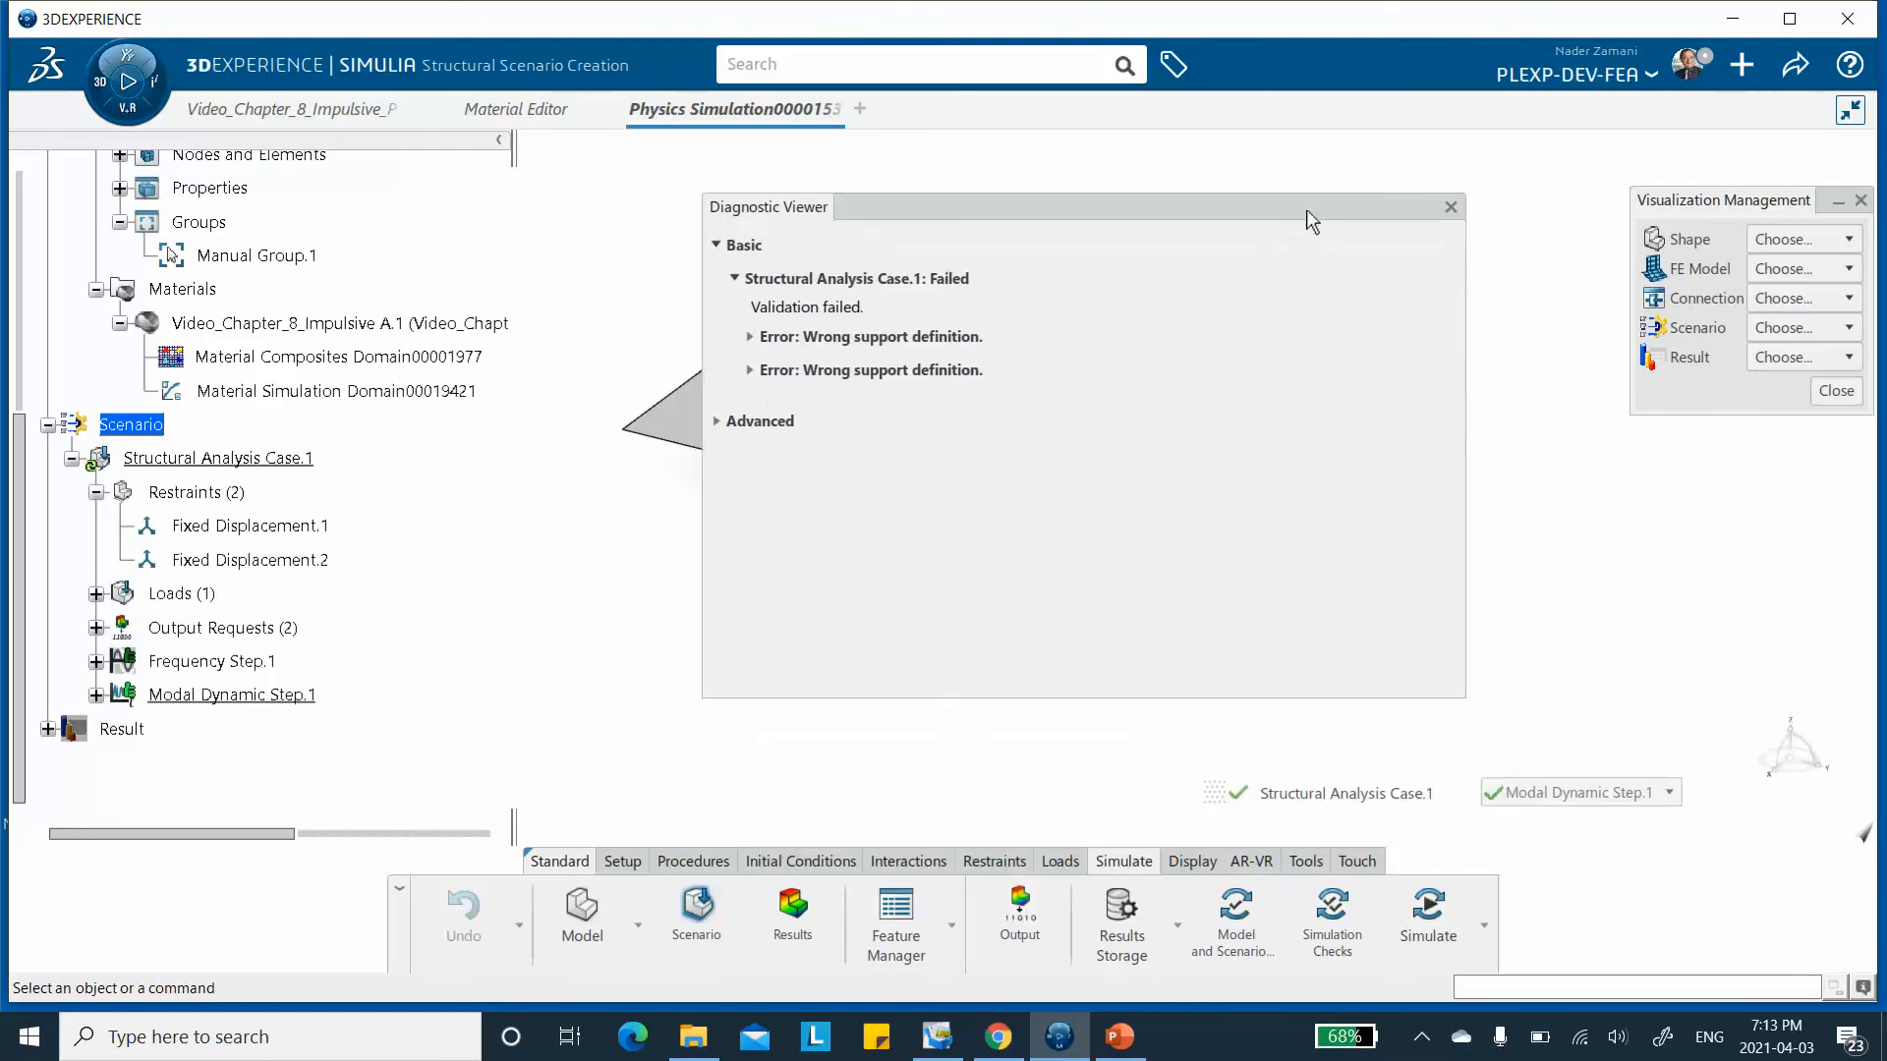
click(1451, 208)
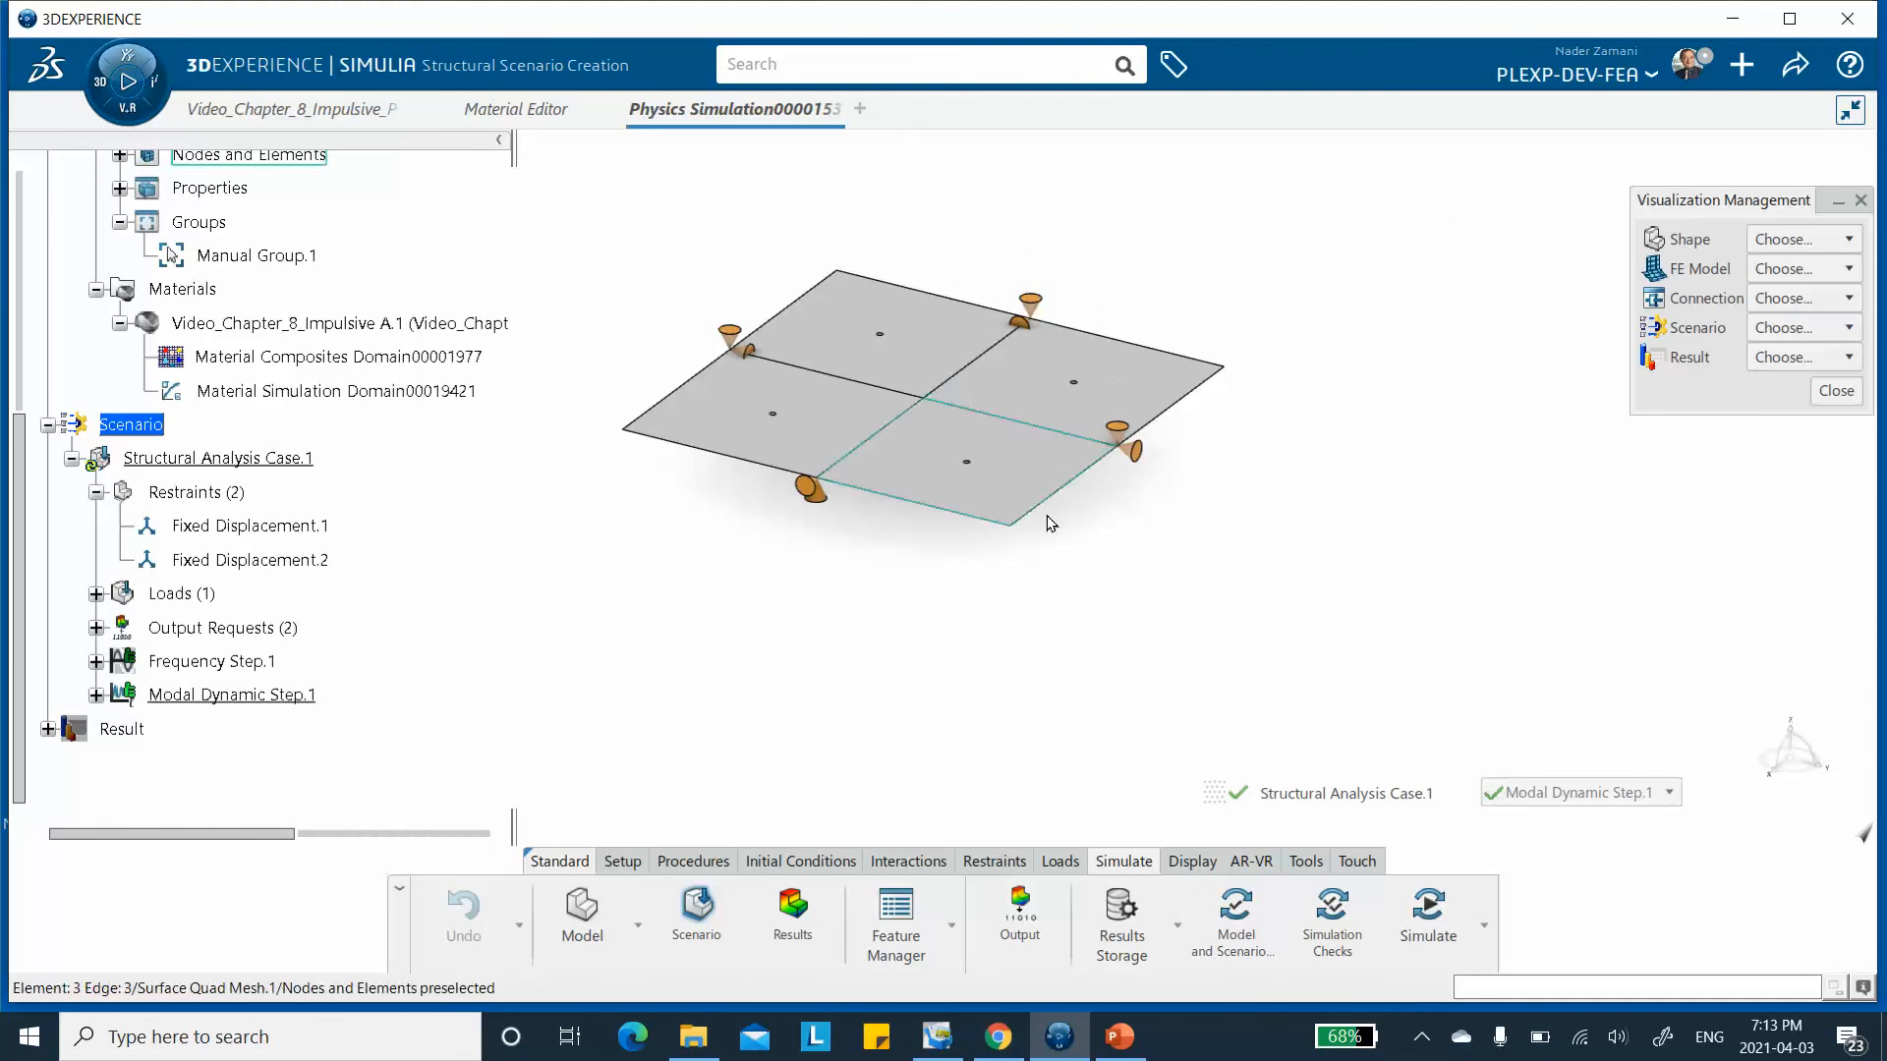
right_click(253, 531)
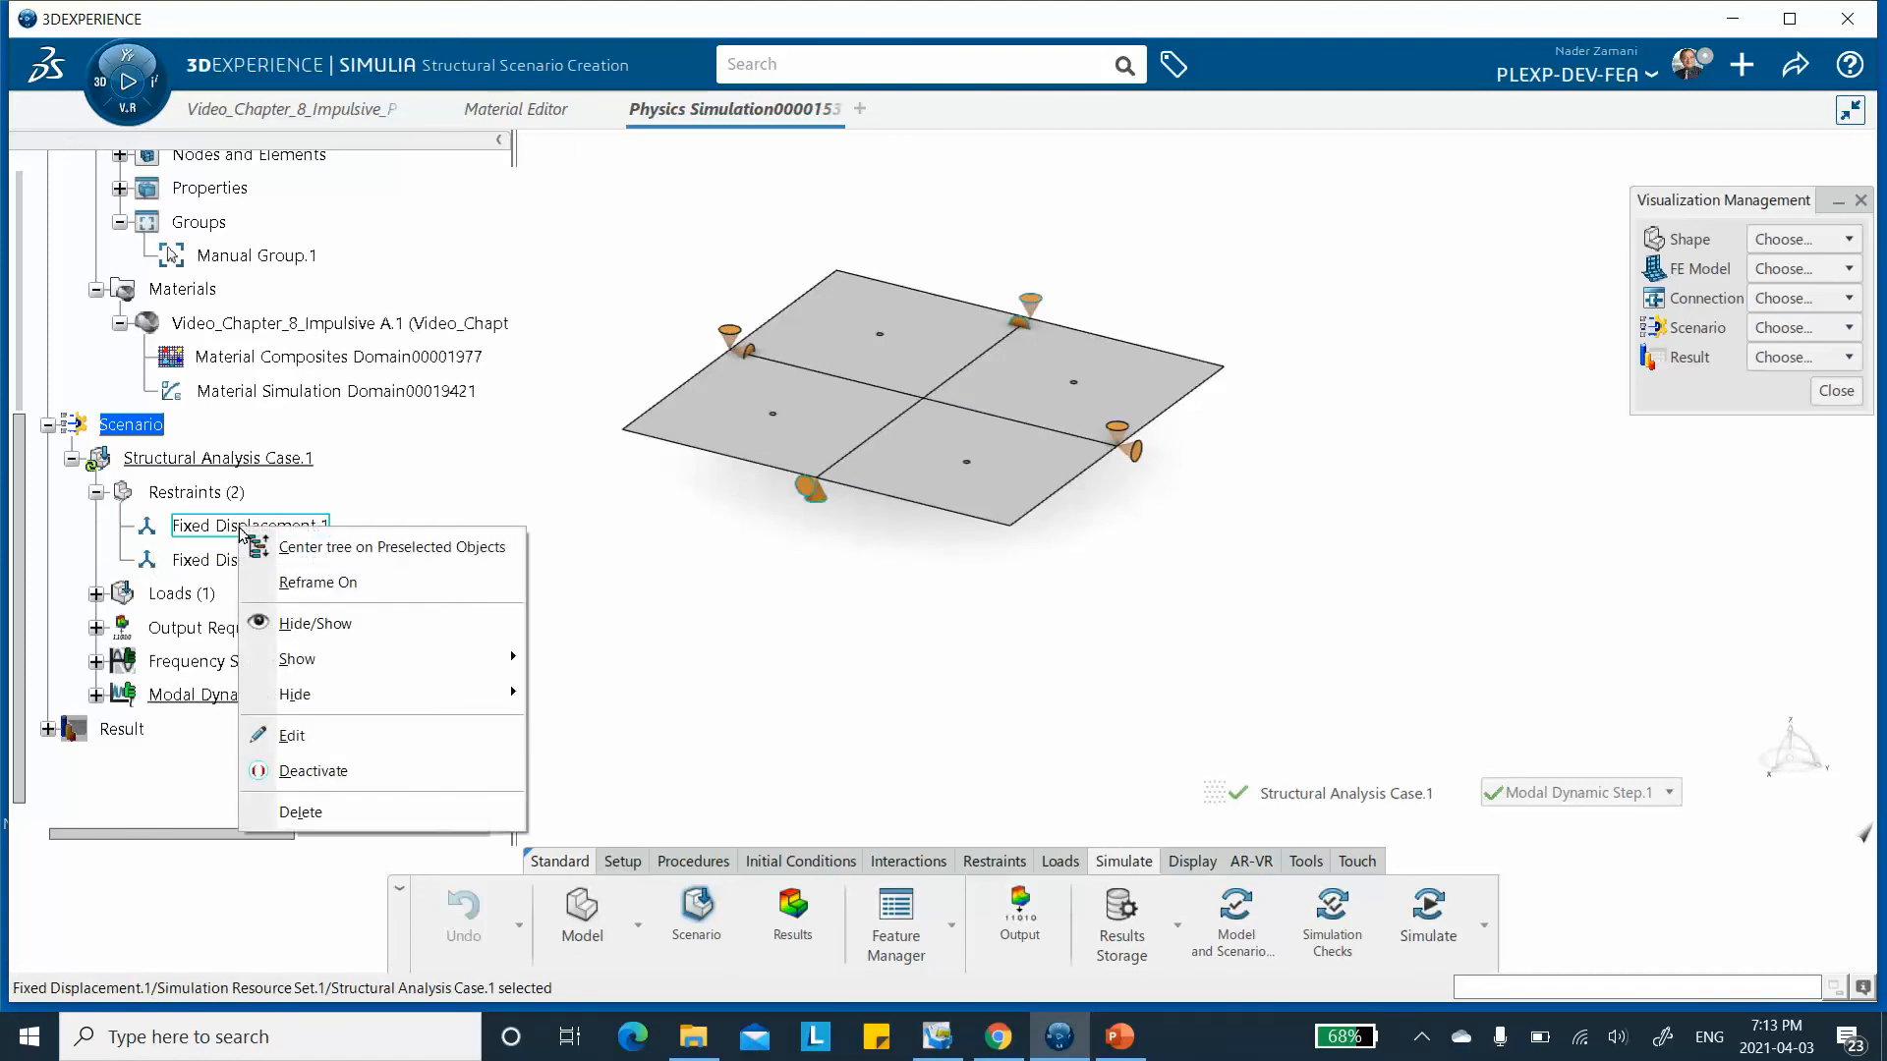
click(419, 441)
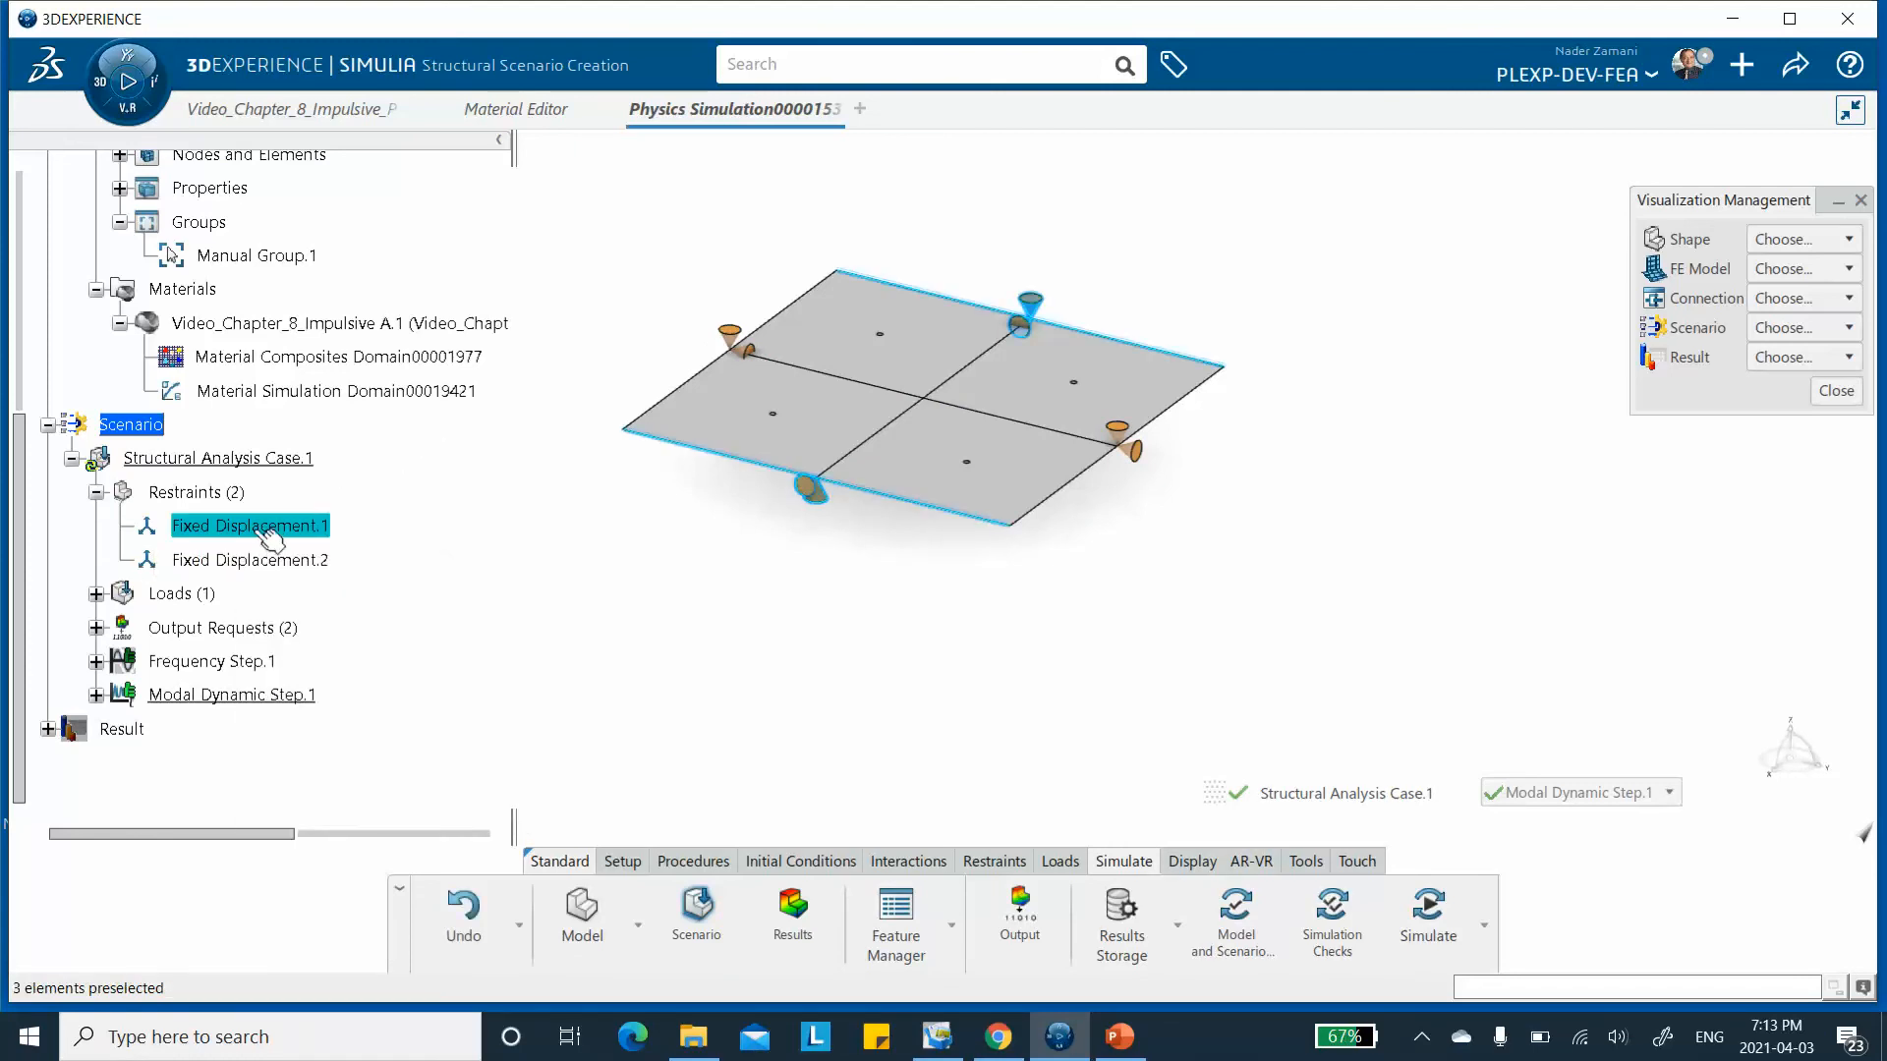
click(395, 536)
Expand the PartBody in the tree and show its hidden Sketch.1.
scroll(406, 557, up, 3)
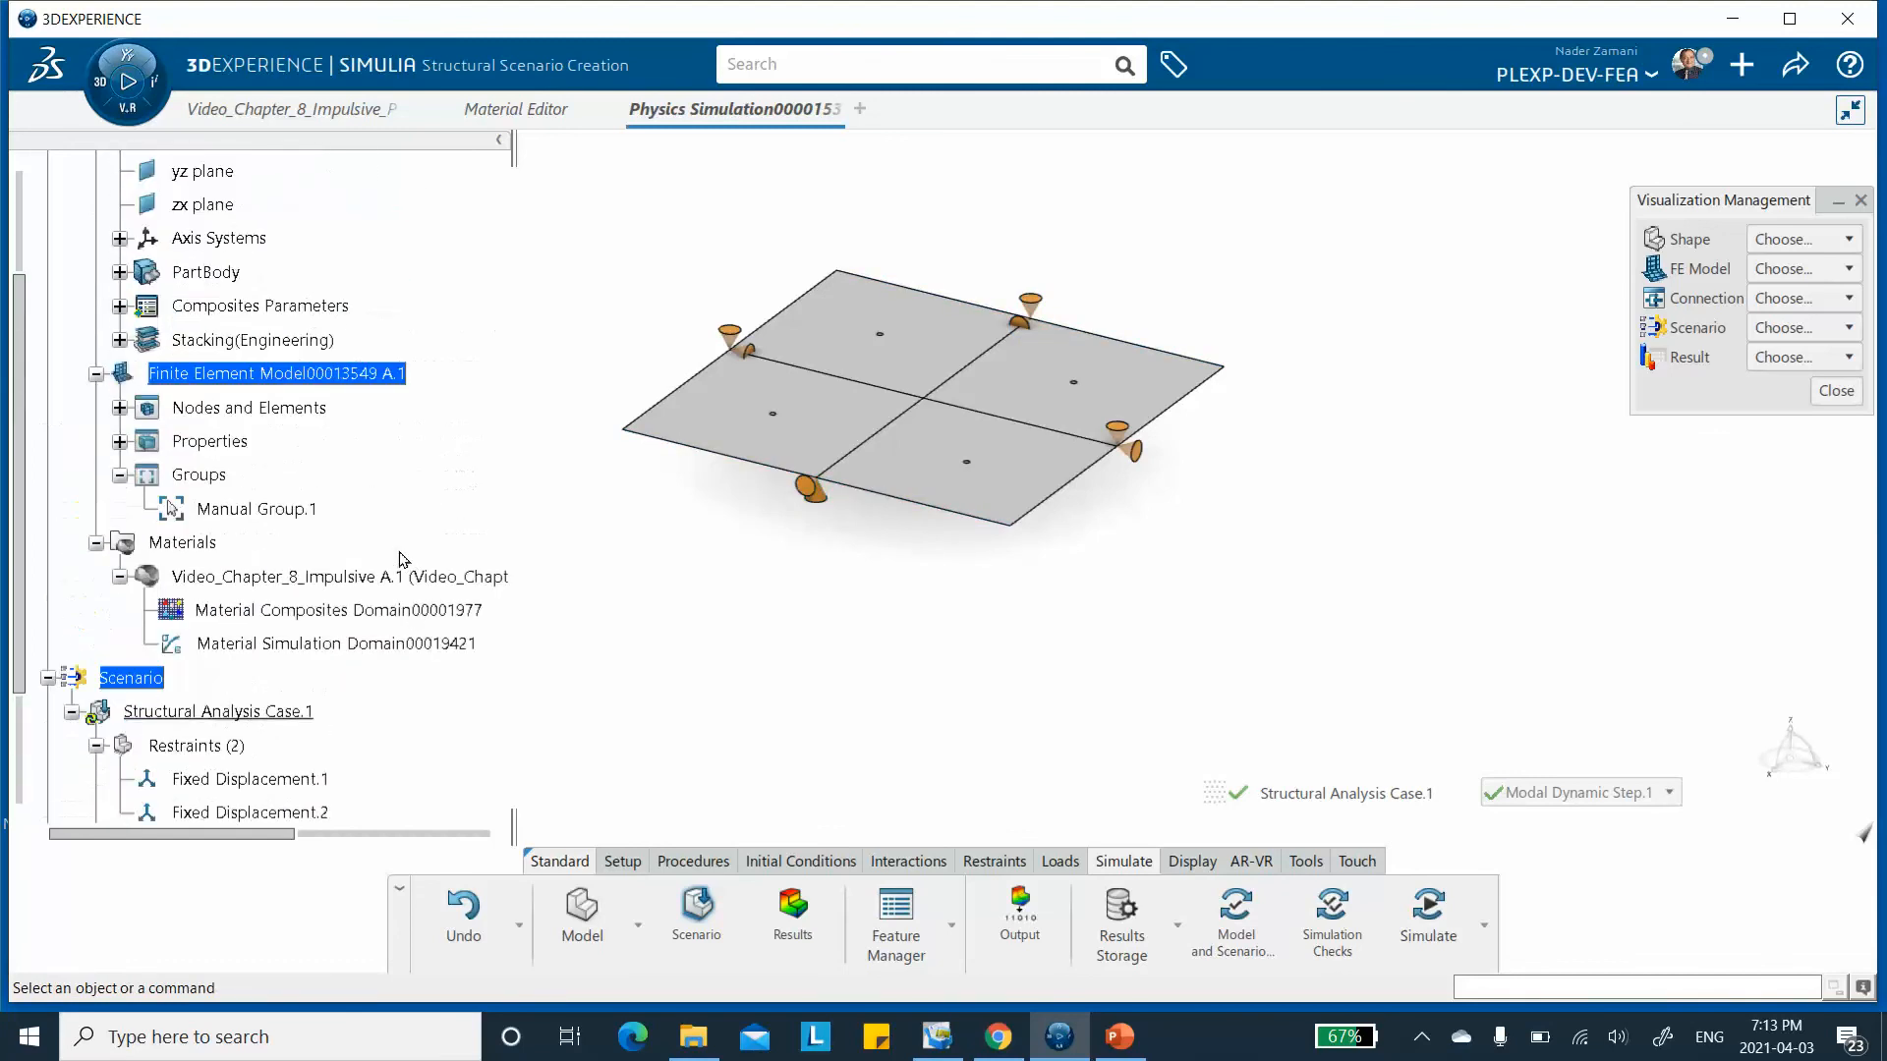
click(120, 272)
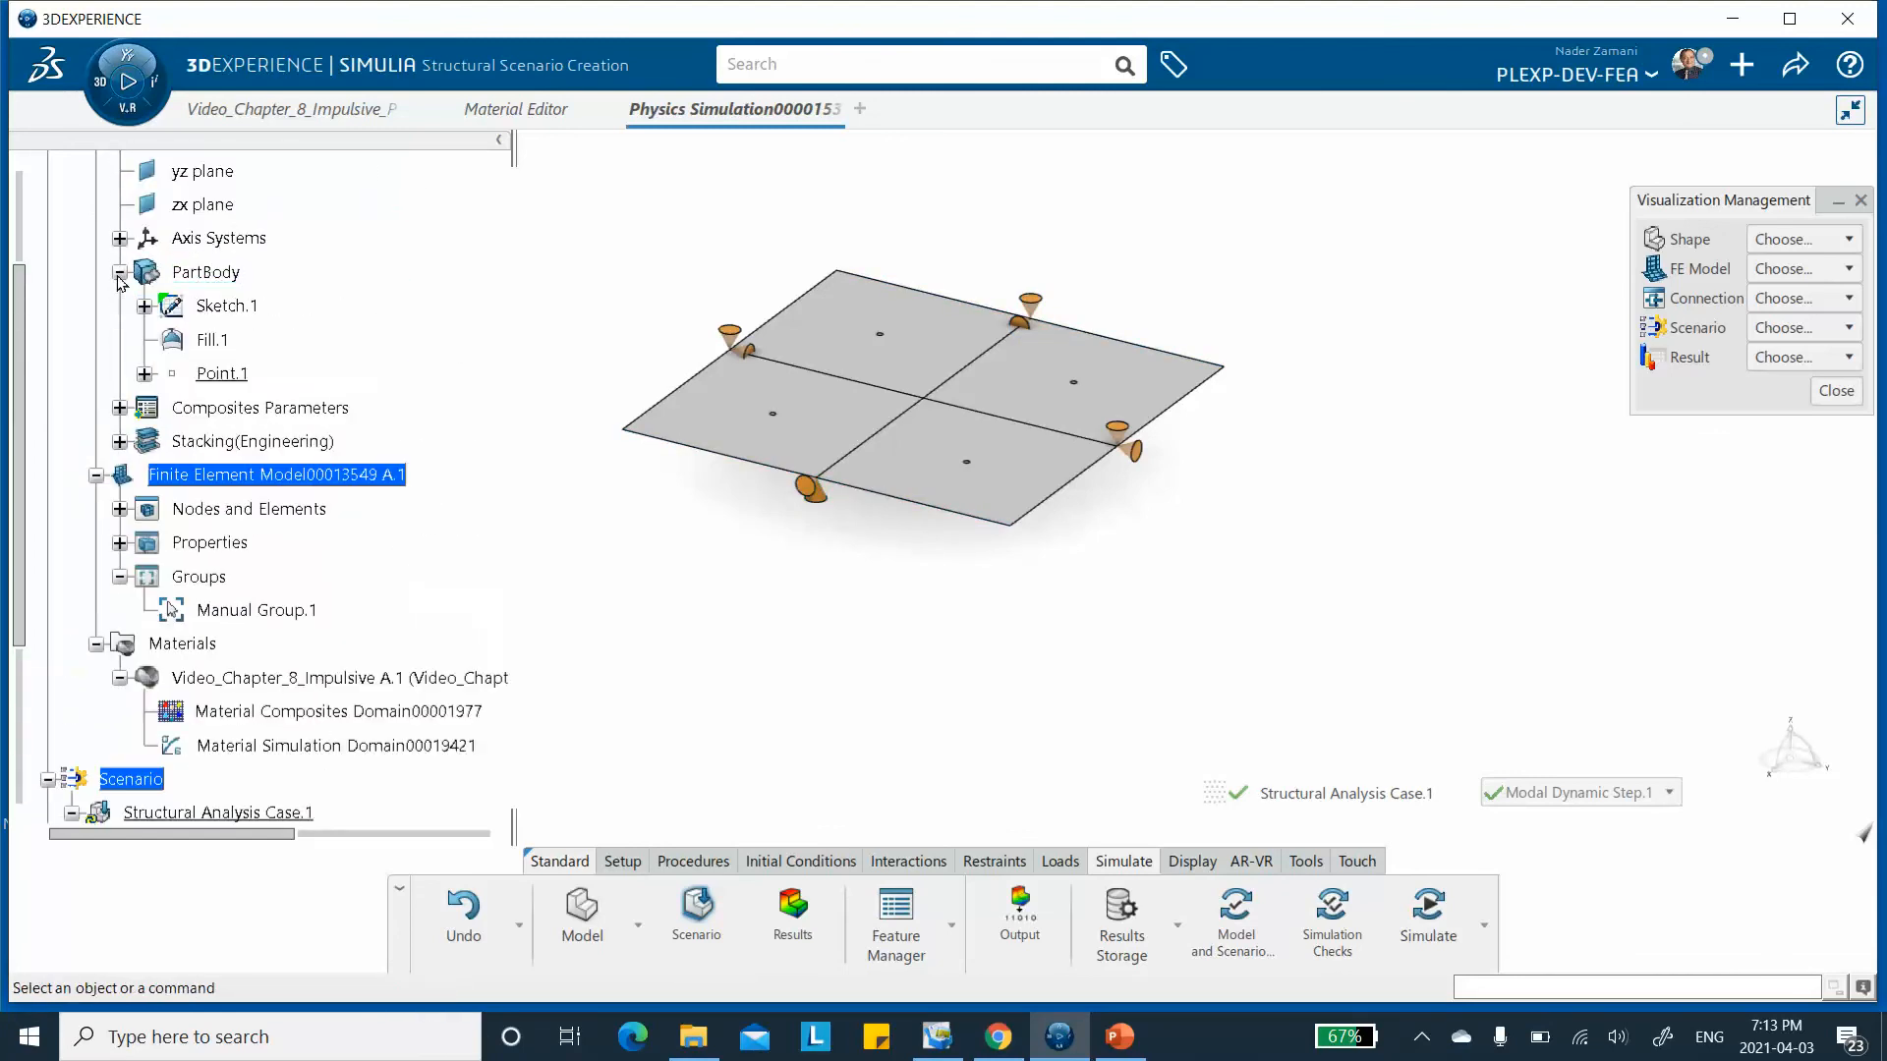
right_click(222, 308)
click(279, 401)
scroll(363, 339, down, 1)
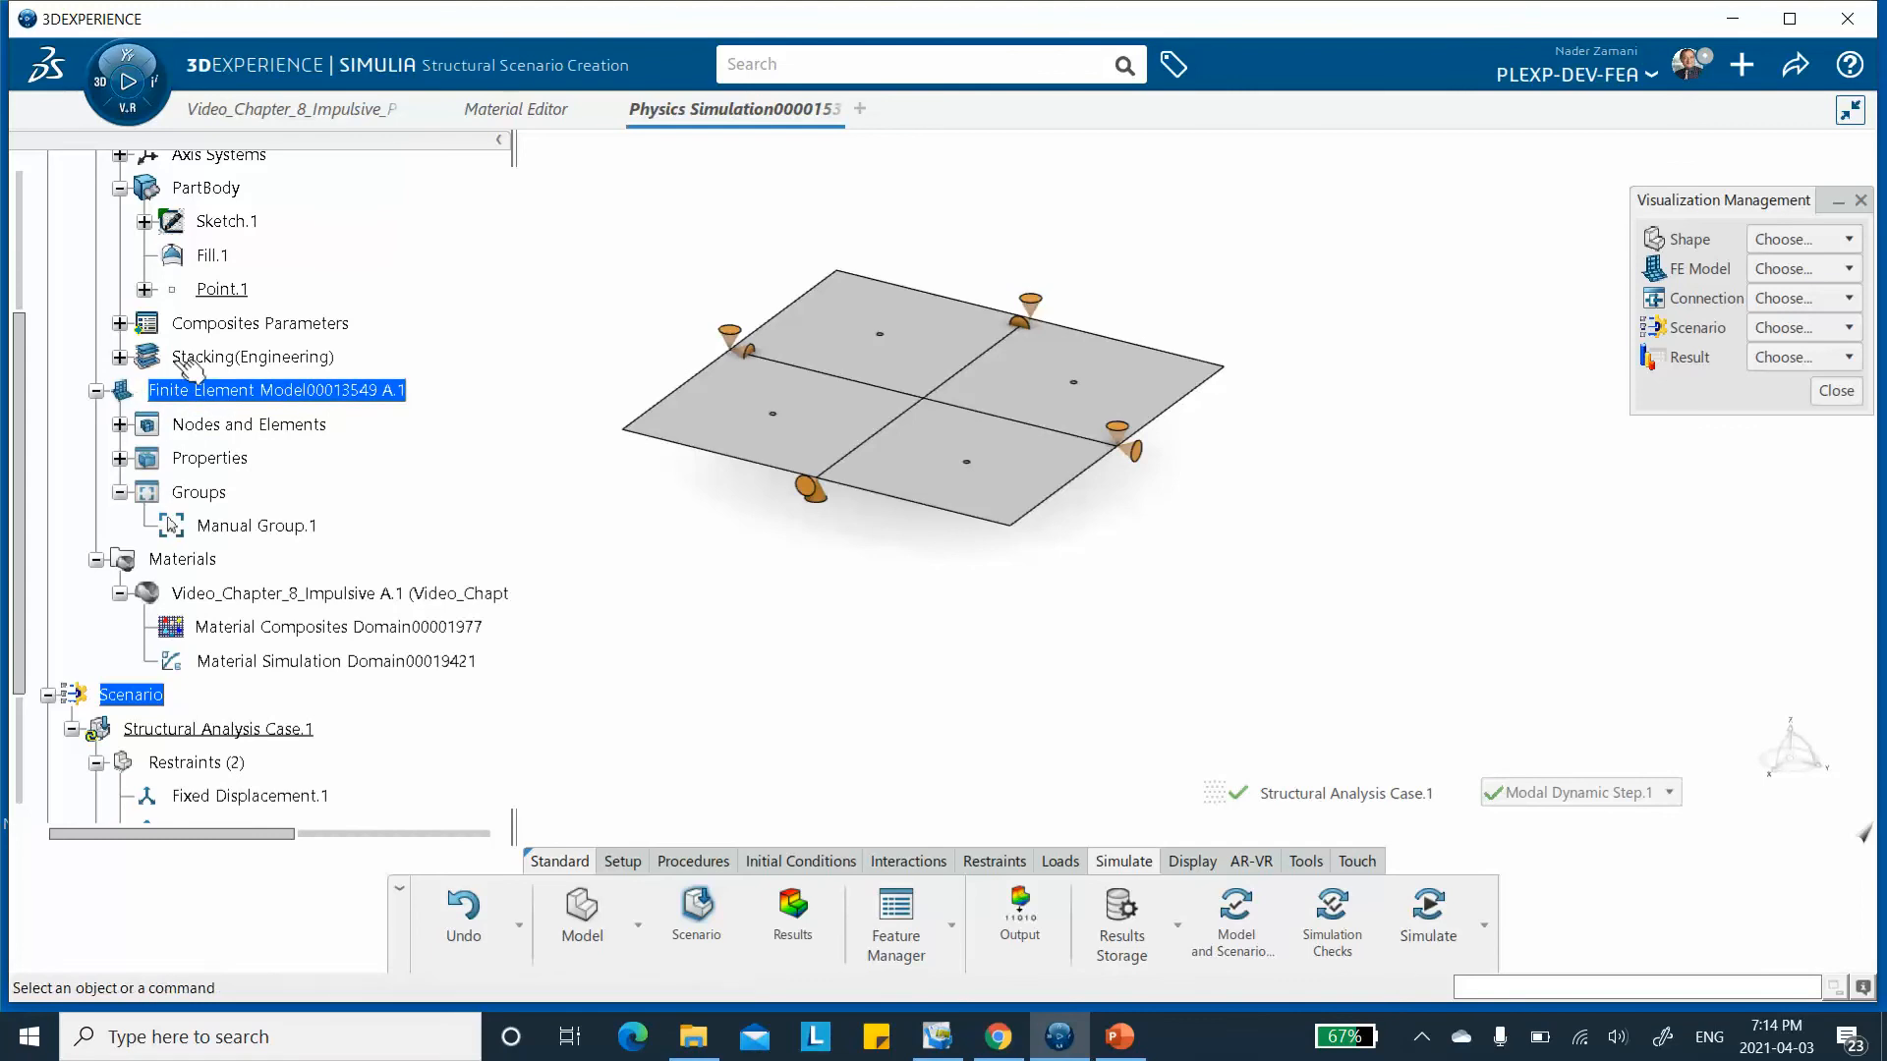
Hide Stacking(Engineering) and Composites Parameters in the tree.
right_click(229, 356)
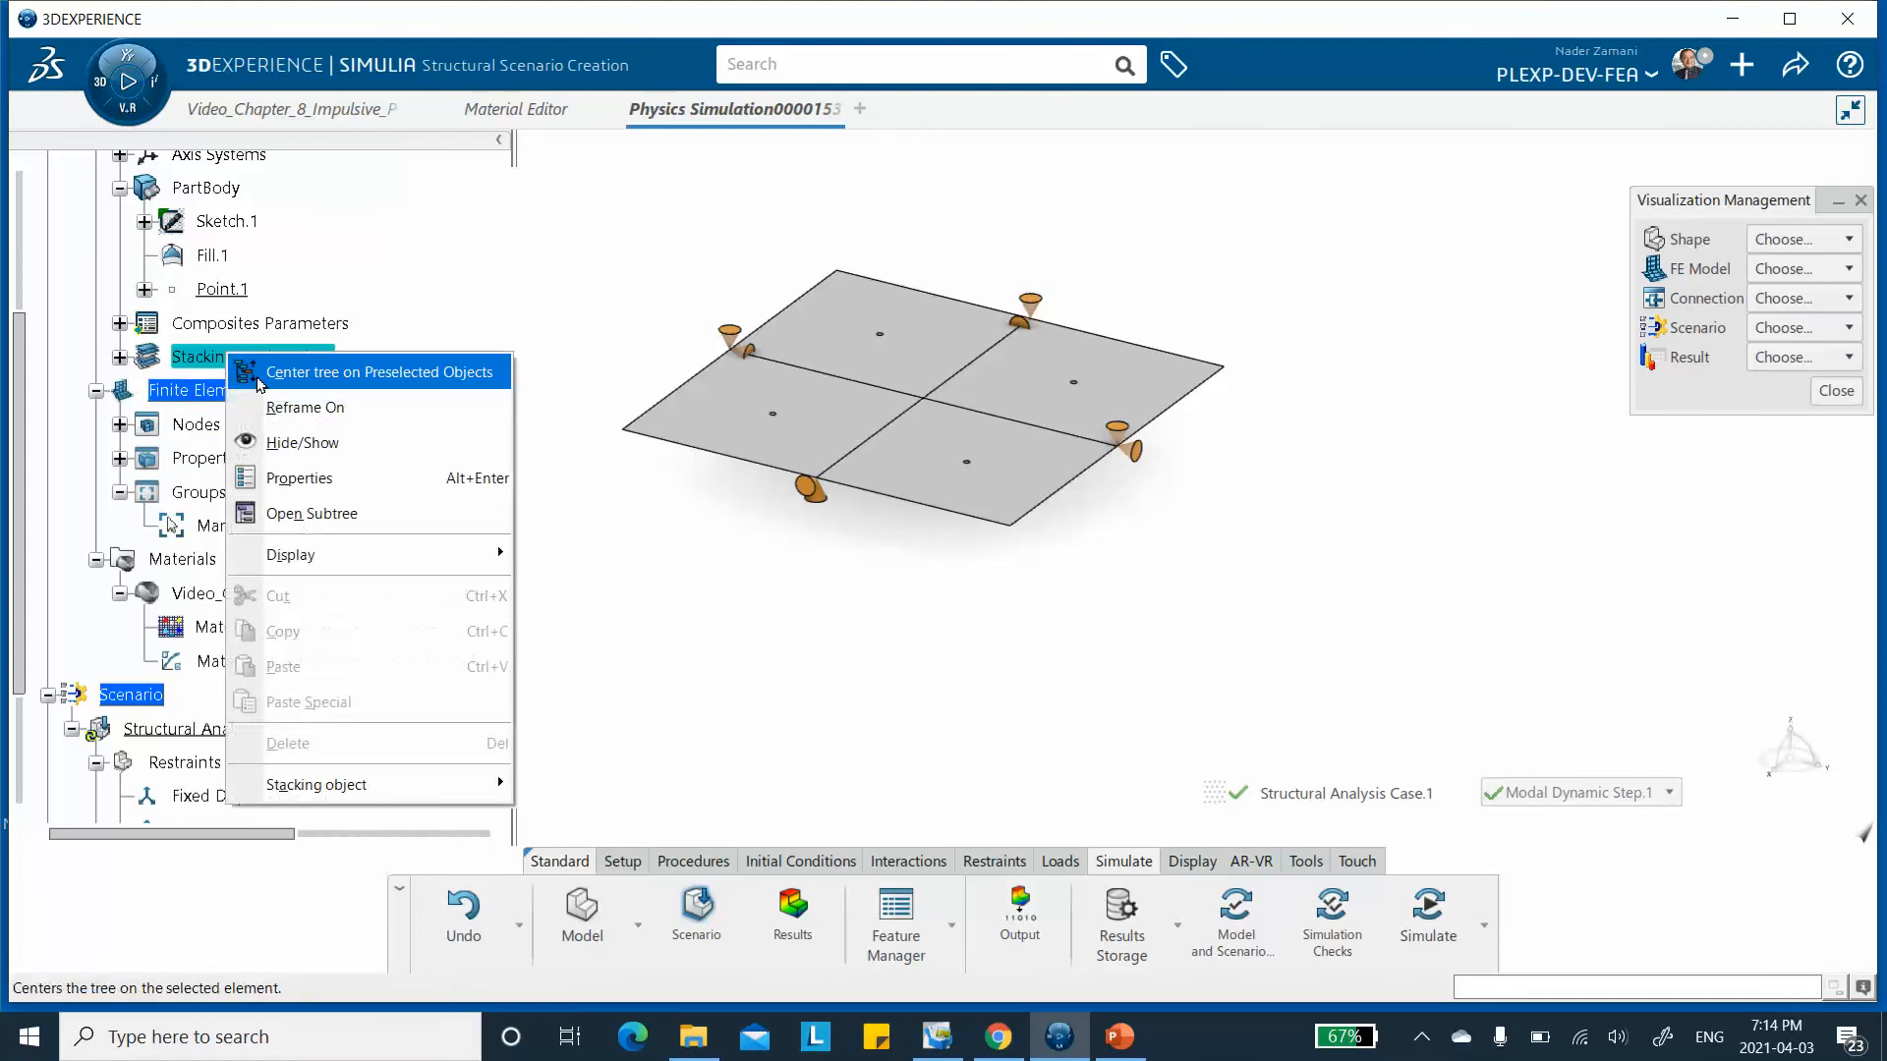
click(304, 444)
right_click(285, 328)
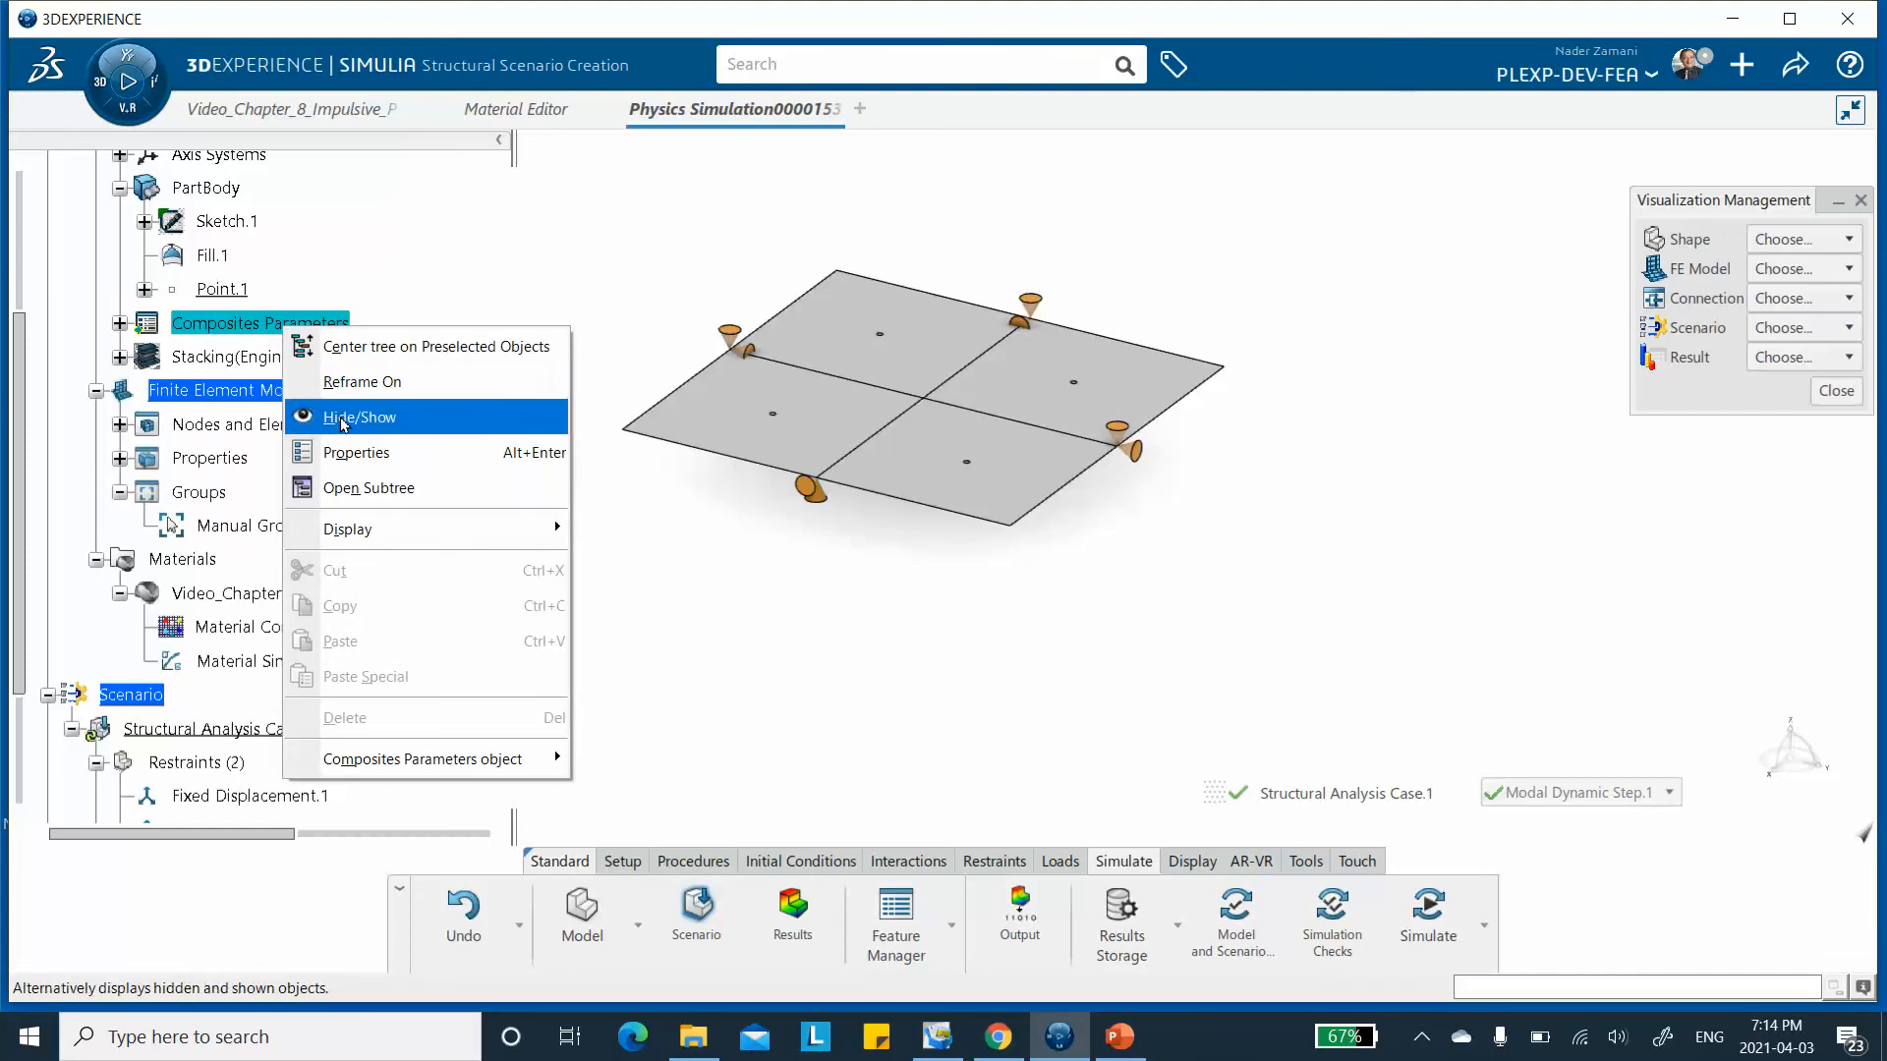
click(341, 418)
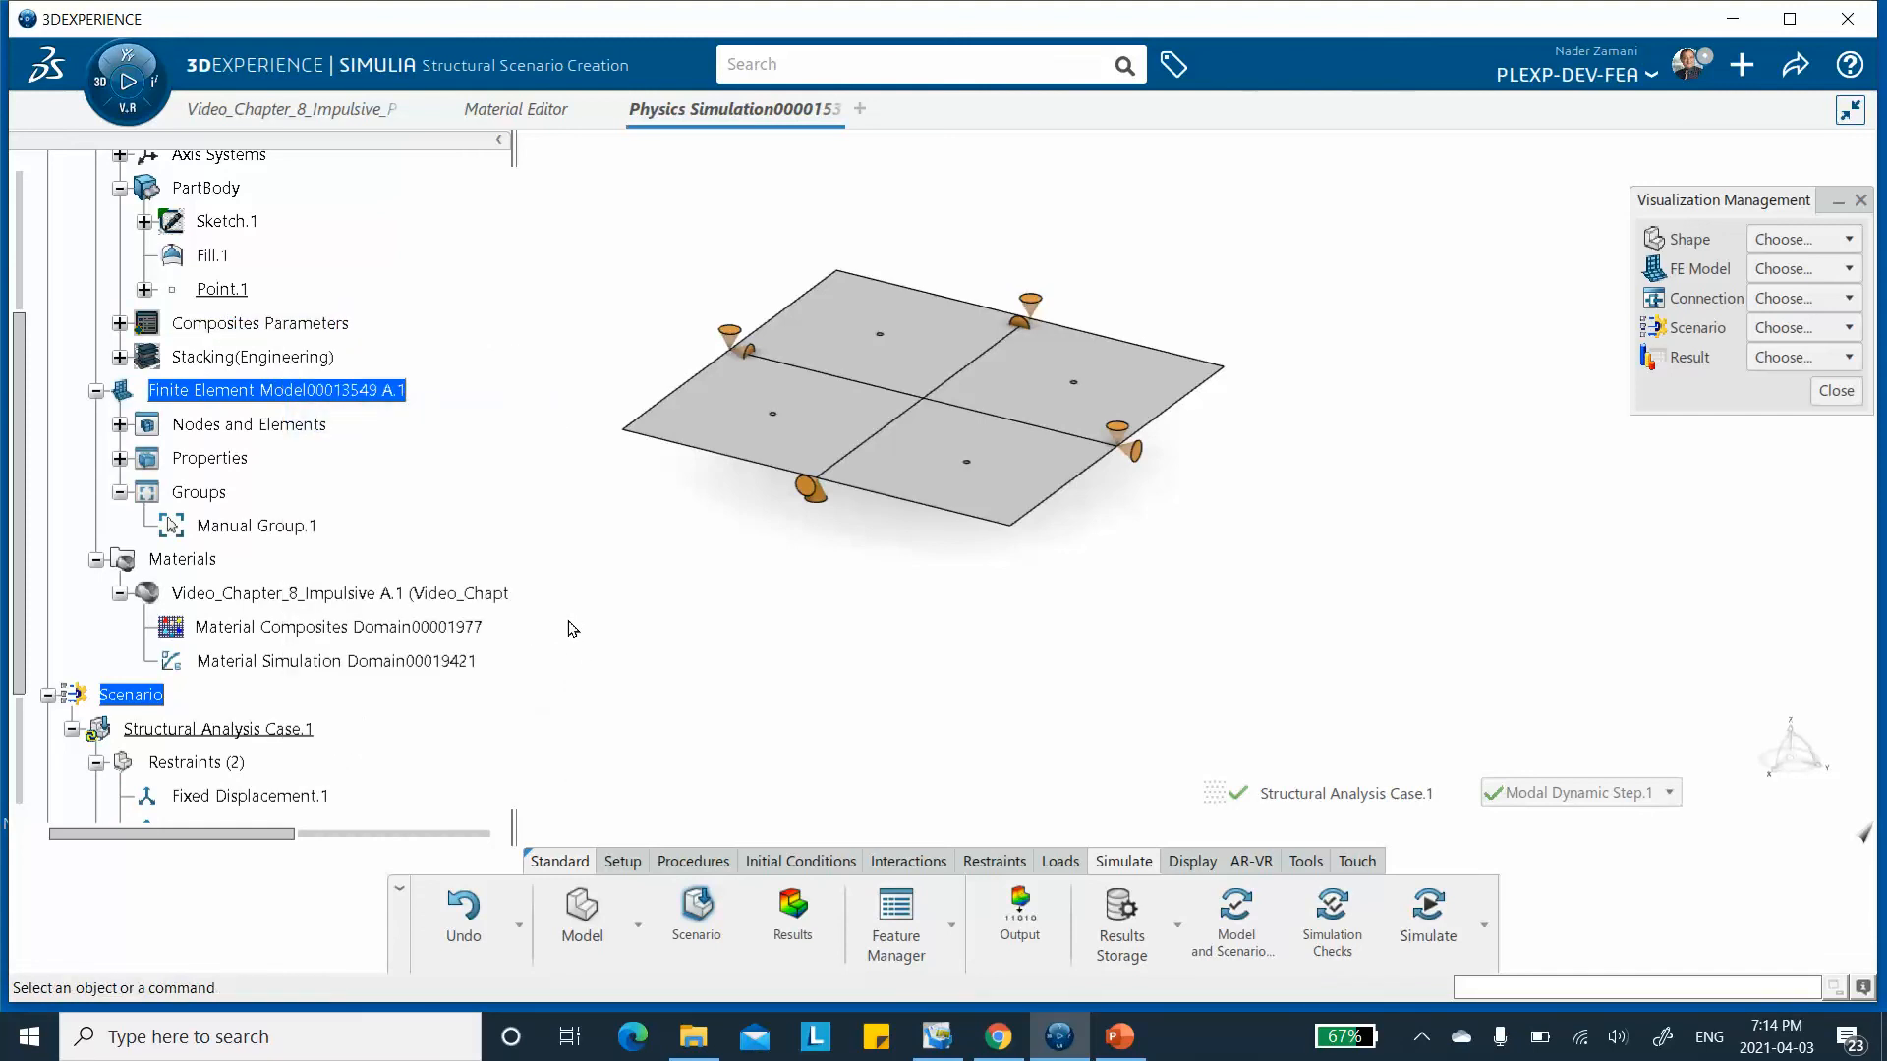
scroll(439, 434, down, 3)
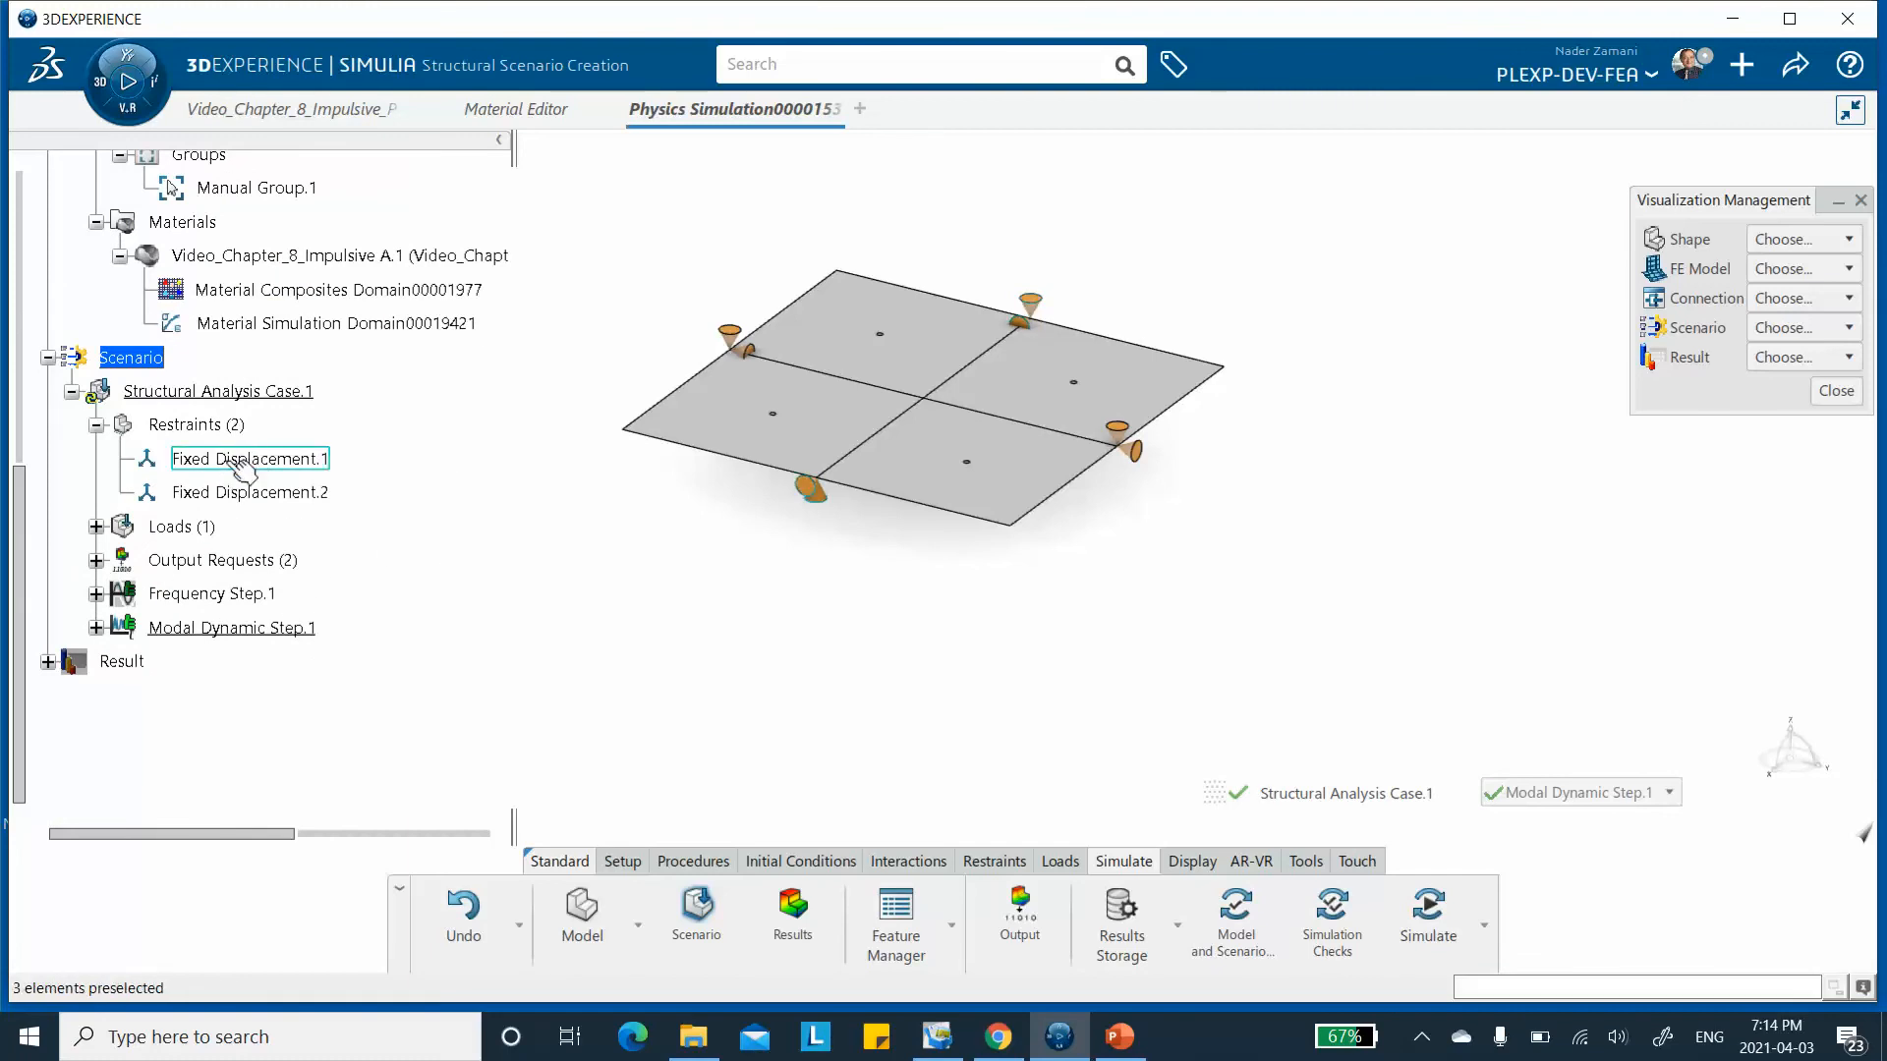
double_click(226, 460)
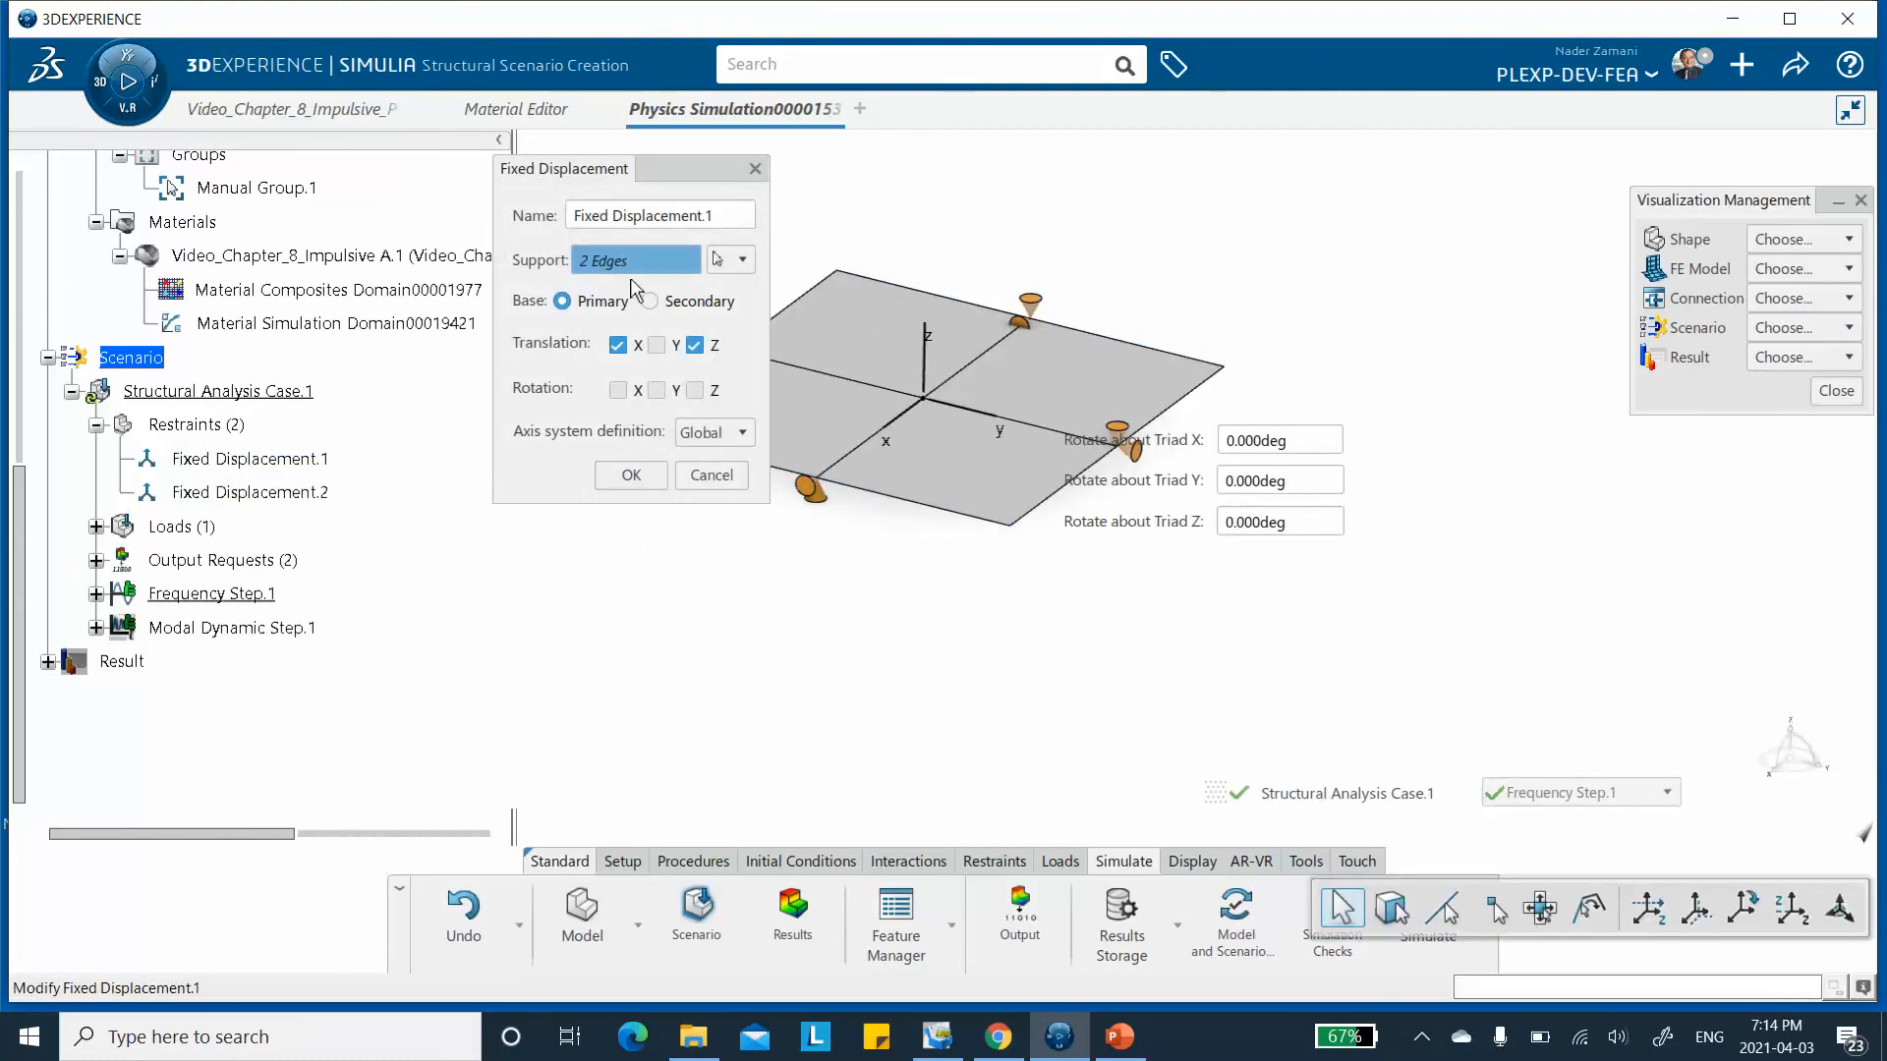
right_click(631, 267)
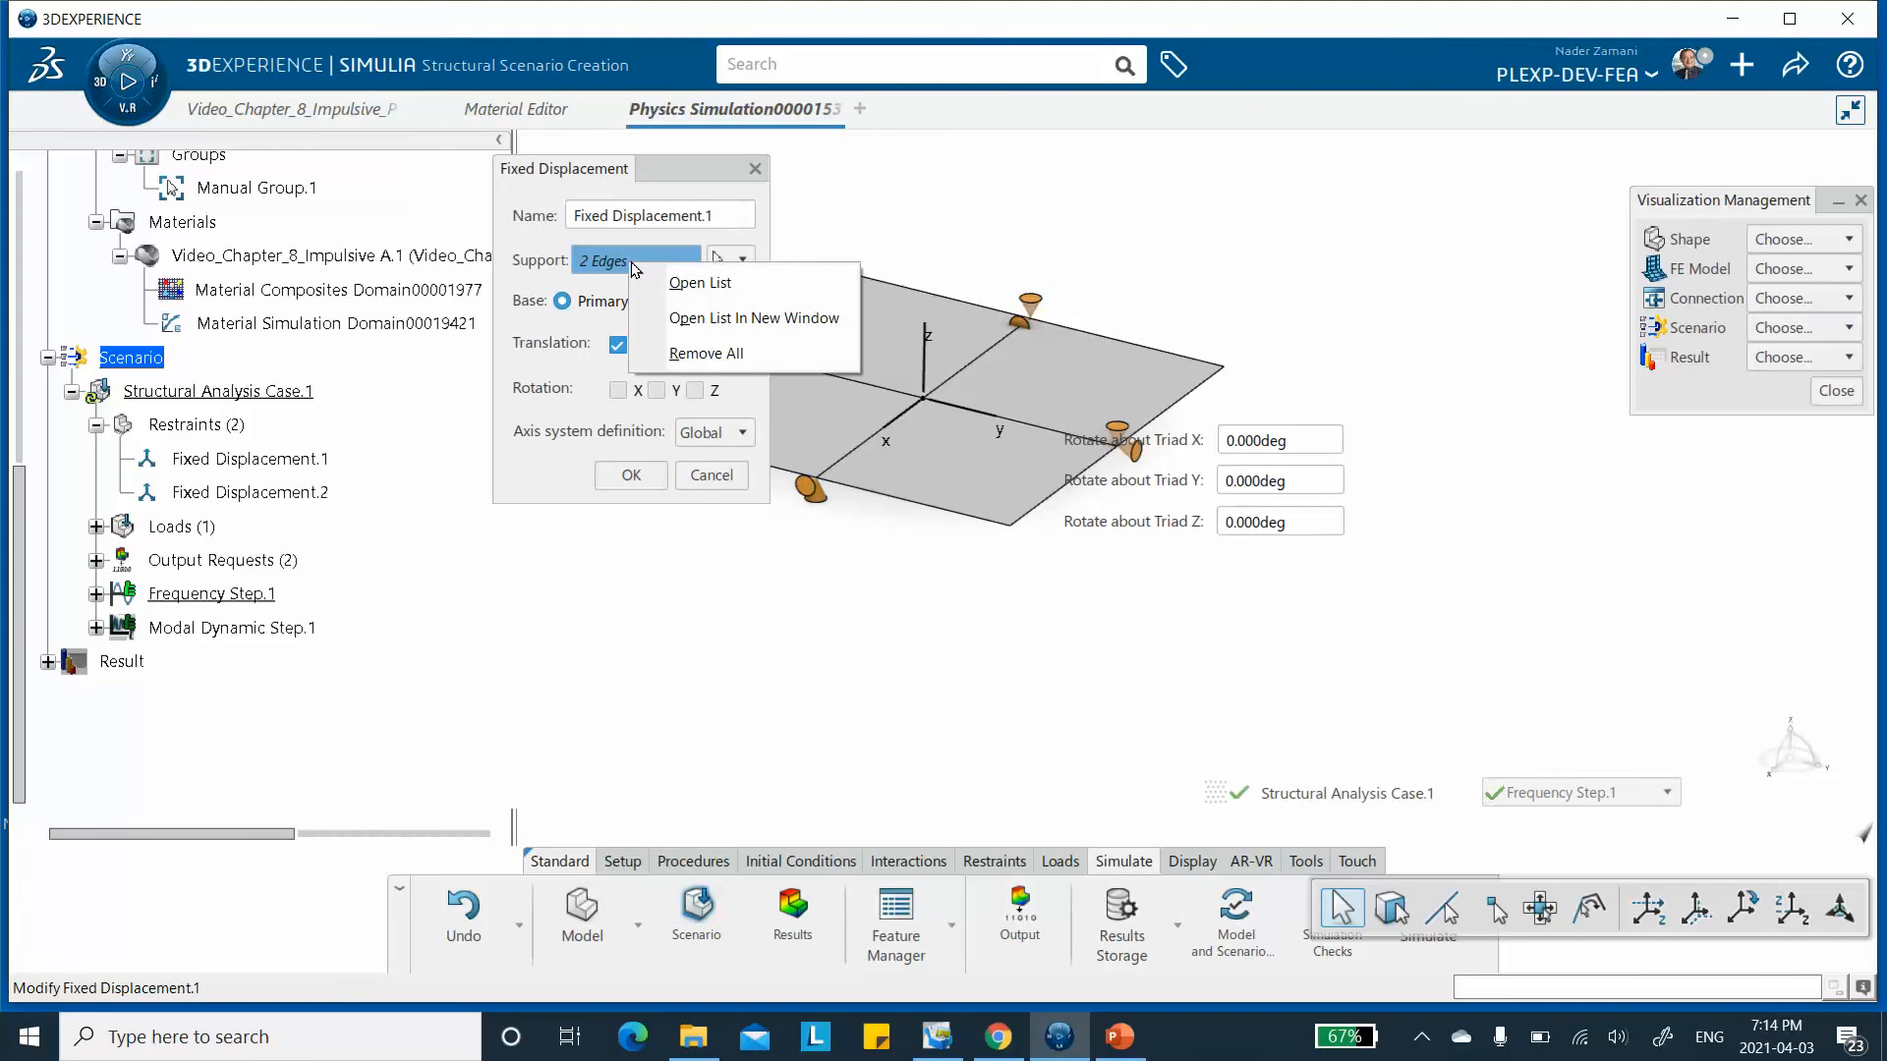
click(680, 352)
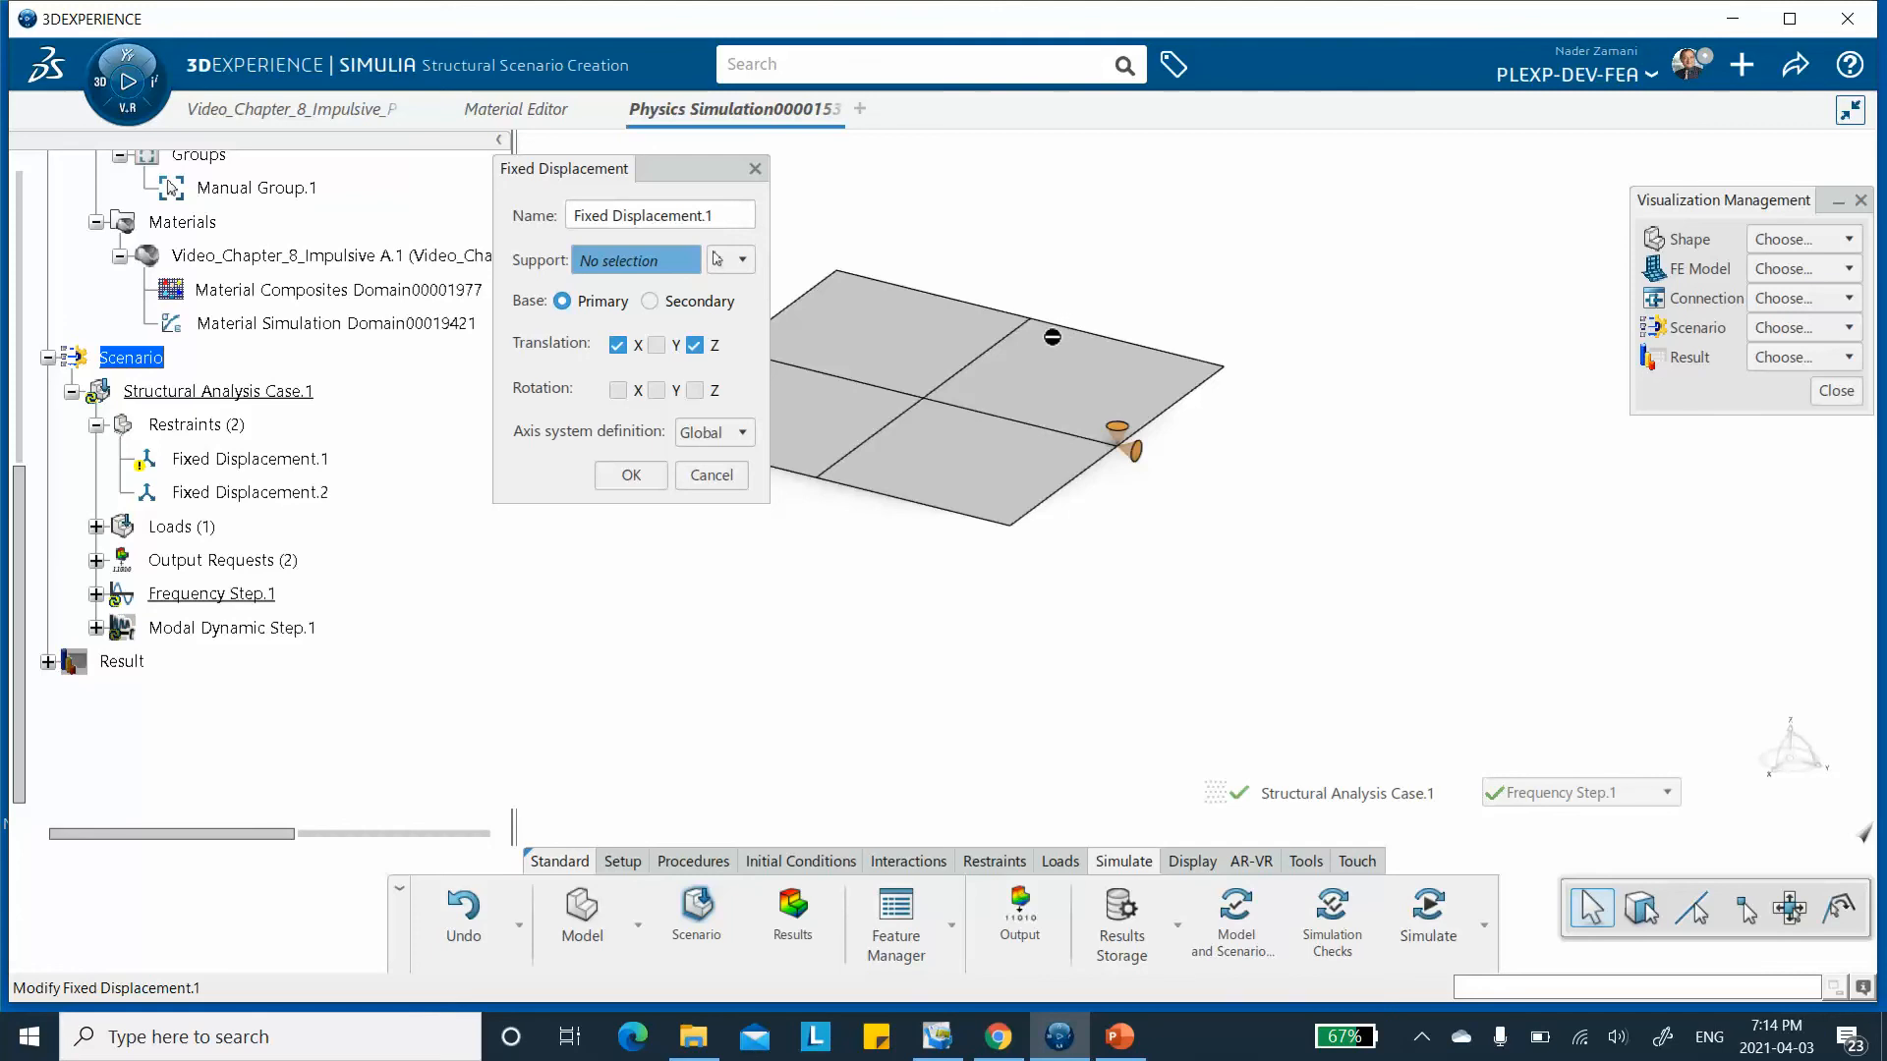
drag(652, 171, 540, 446)
middle_drag(737, 284, 788, 245)
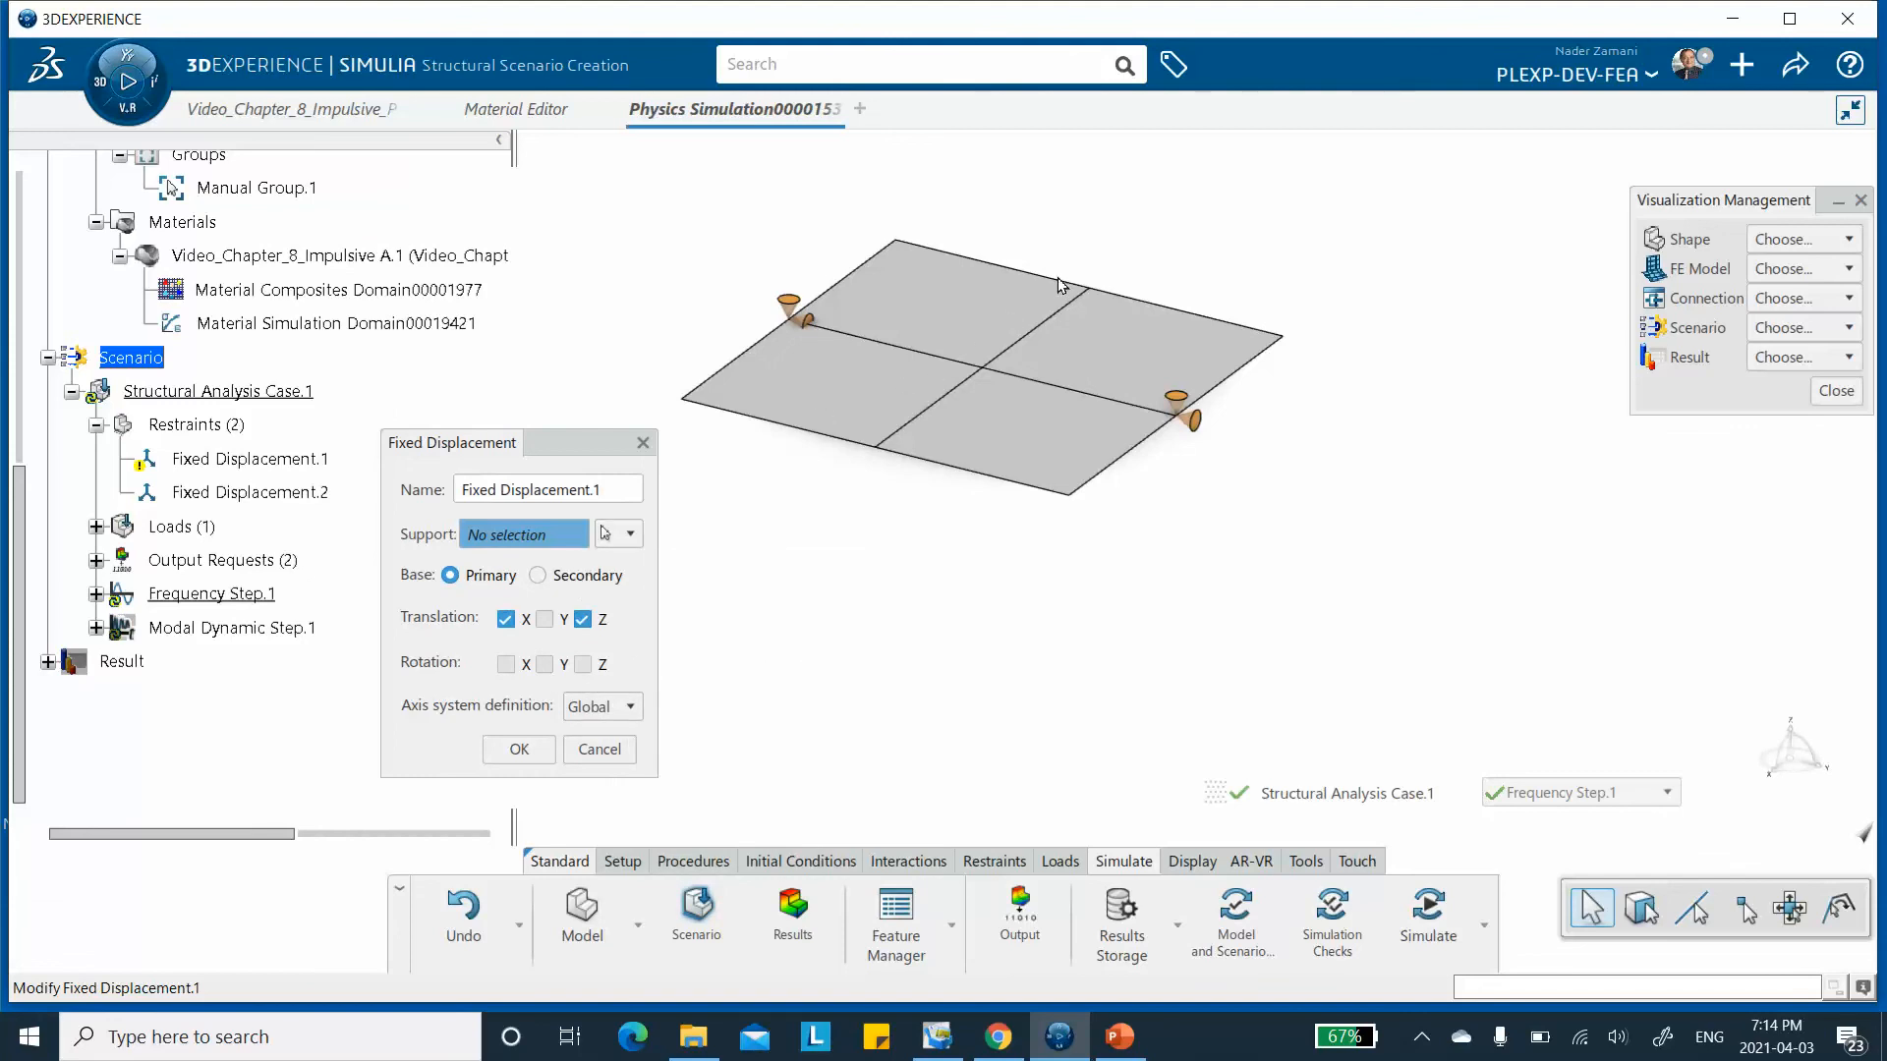
scroll(202, 361, up, 3)
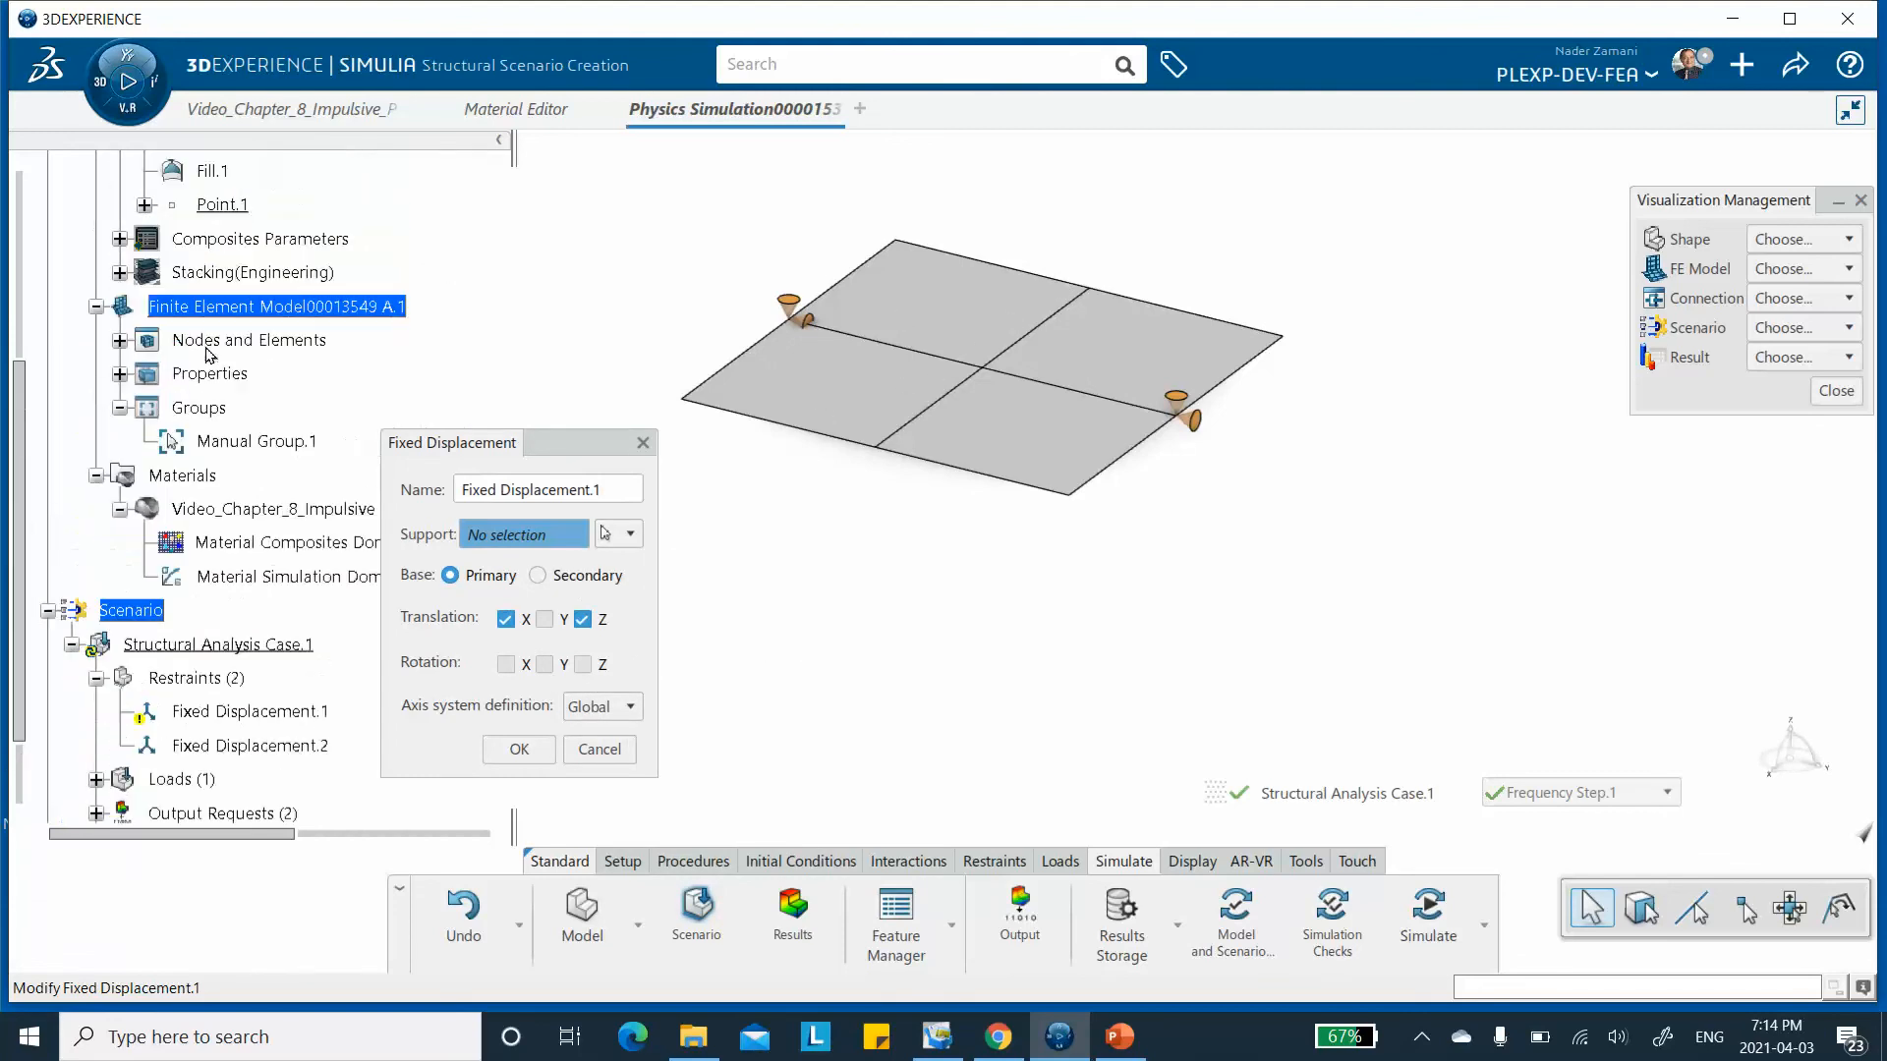
scroll(210, 339, up, 2)
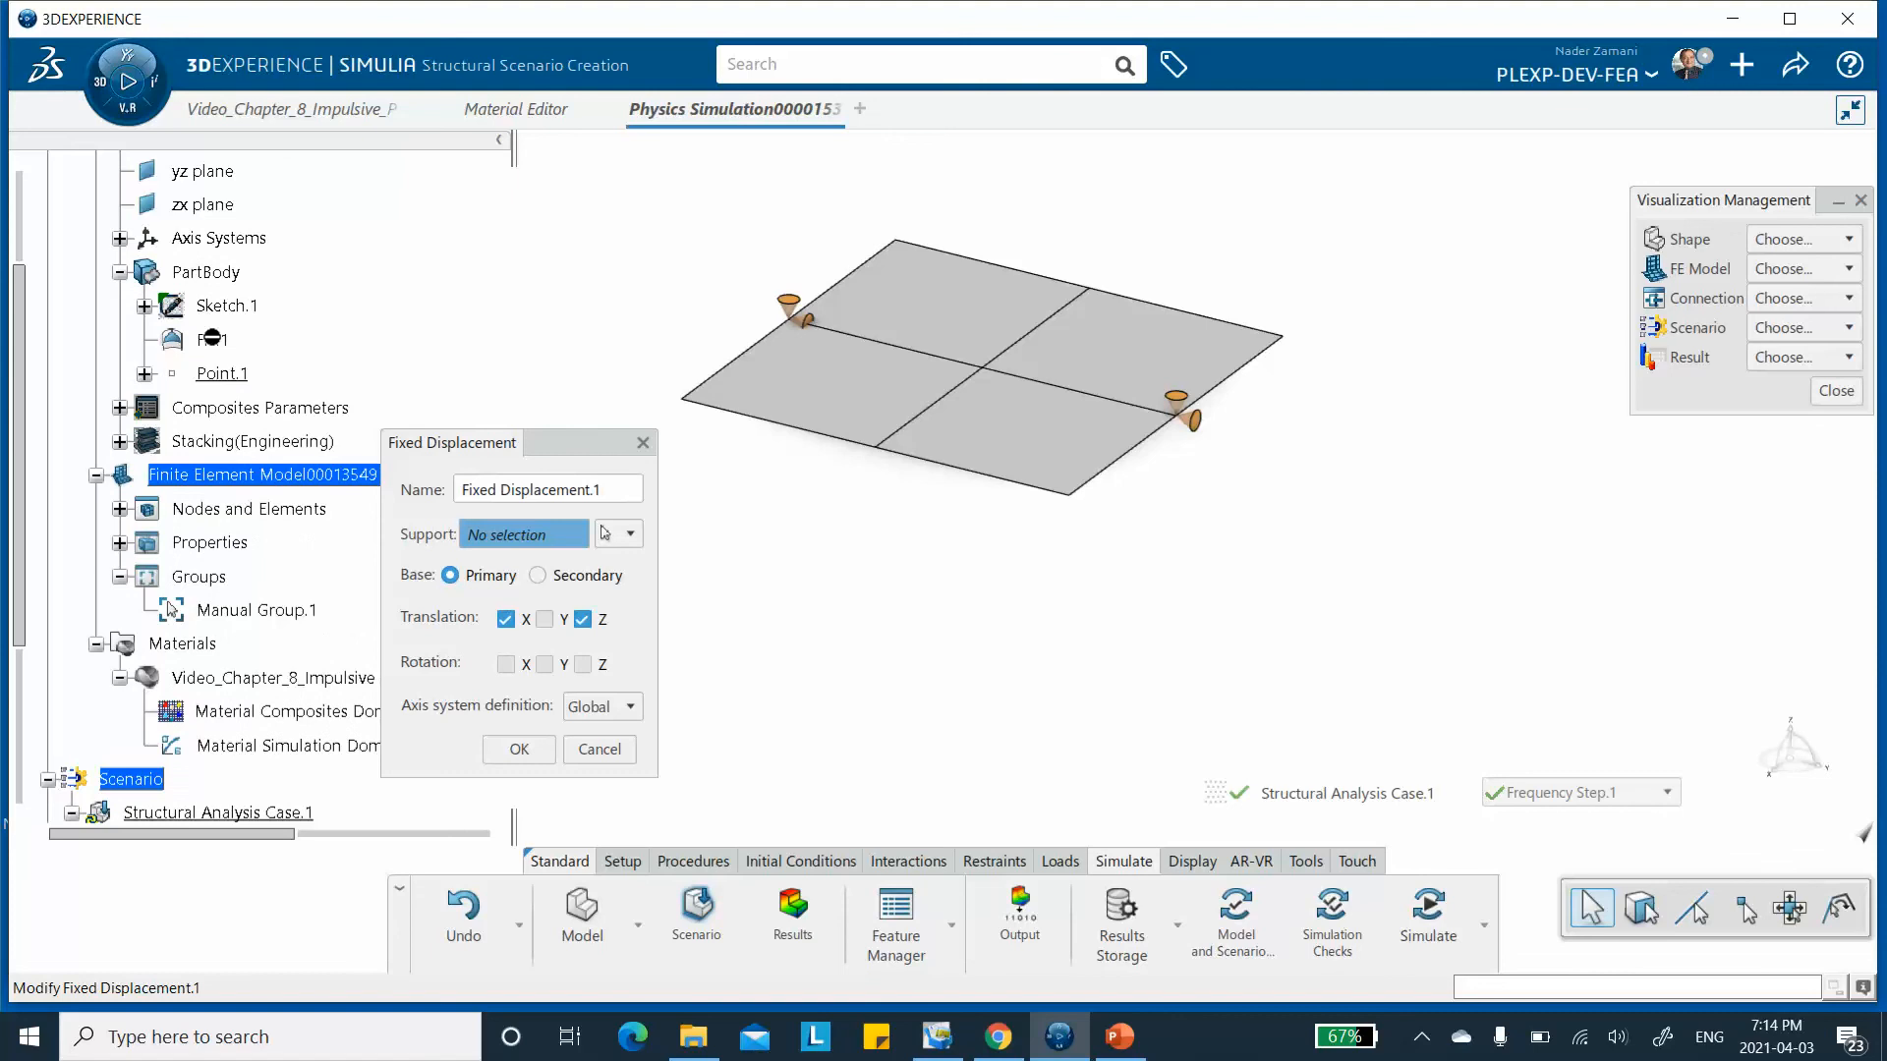
scroll(211, 339, down, 1)
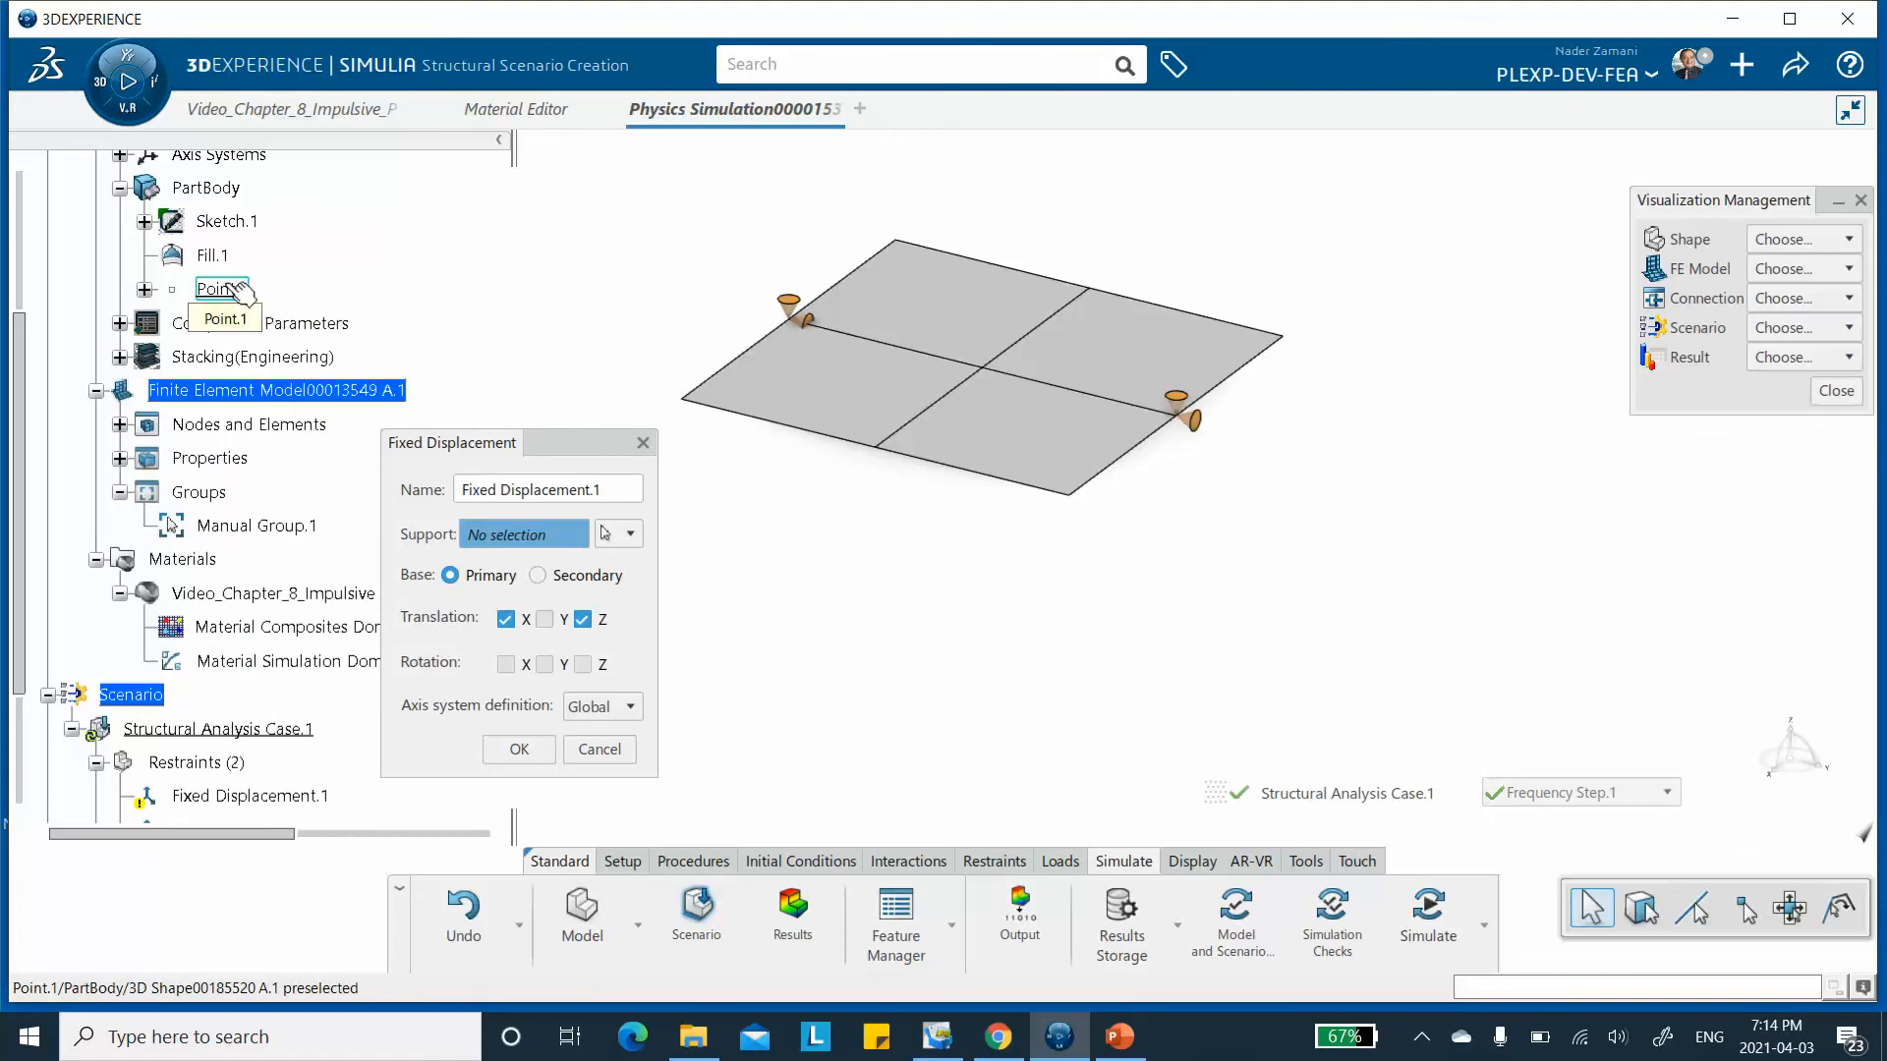
scroll(224, 311, down, 1)
scroll(216, 467, down, 1)
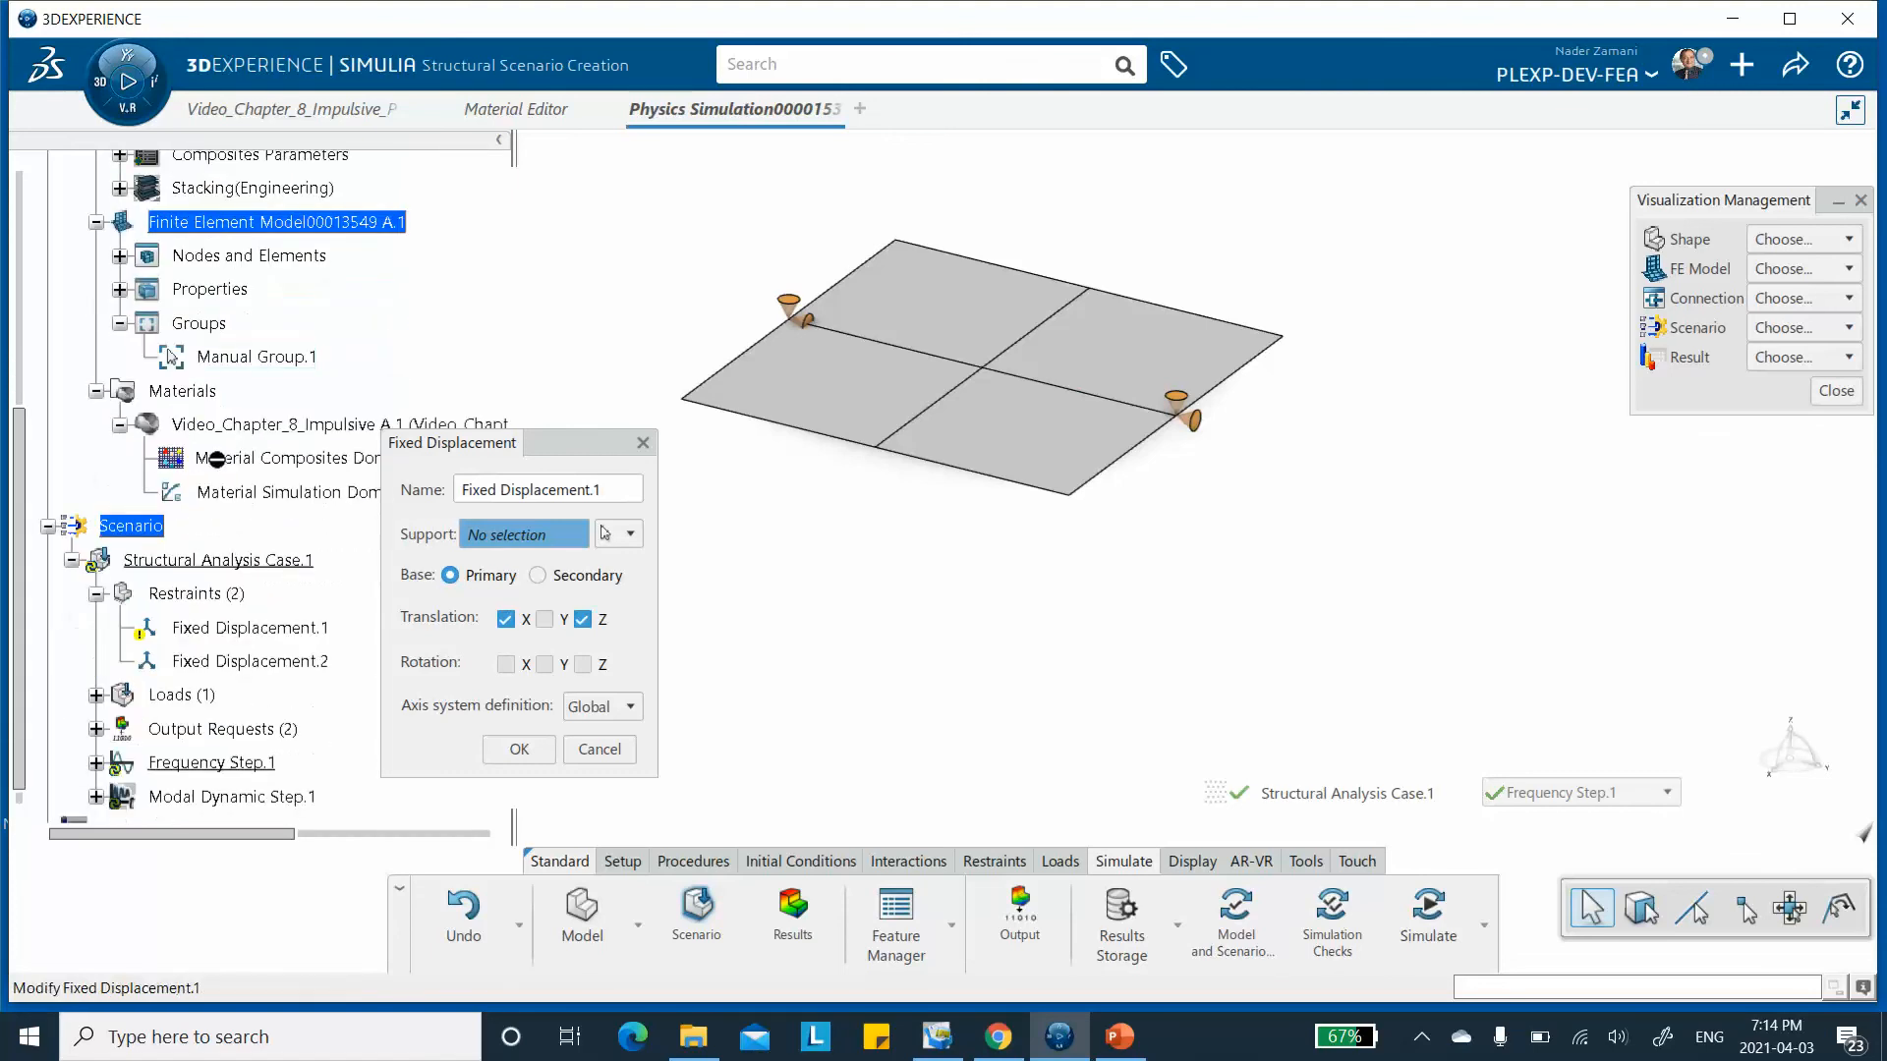
scroll(226, 580, down, 1)
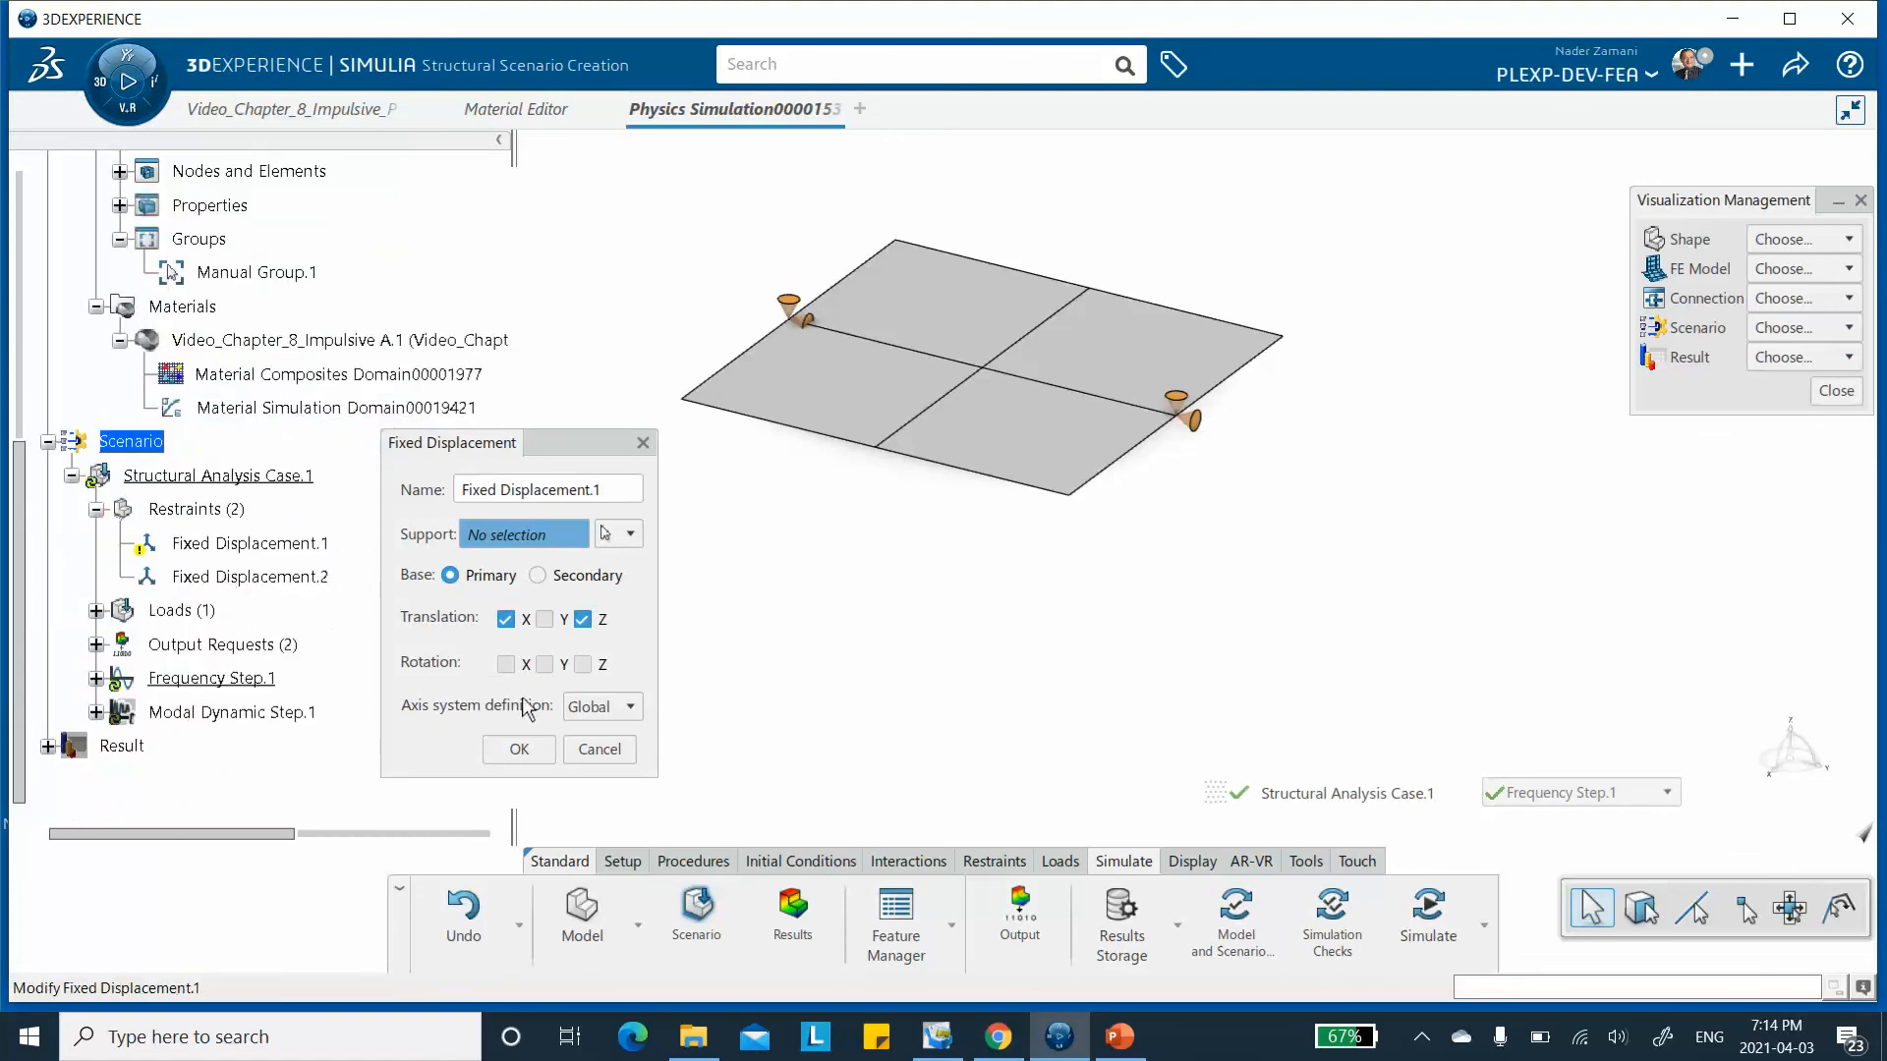
click(608, 750)
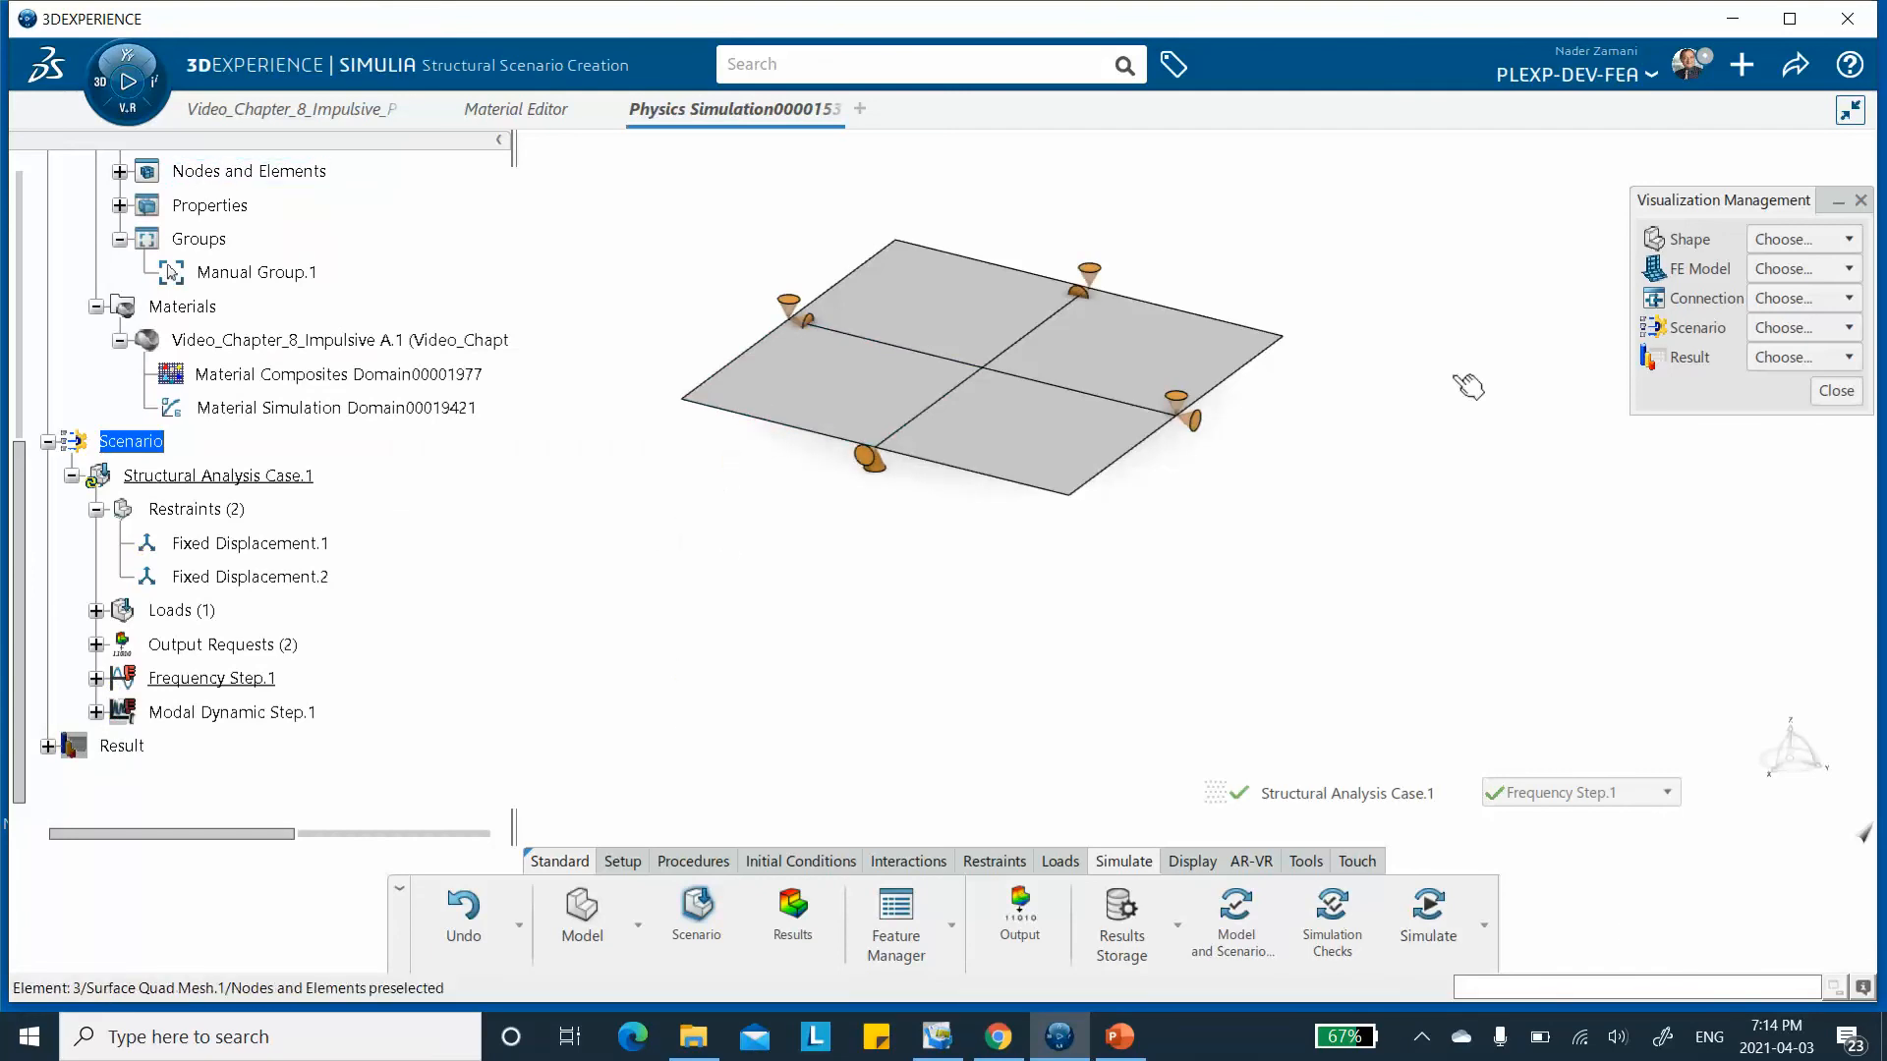
Show the Shape and hide the FE Model so that the surface geometry can be selected.
click(1816, 237)
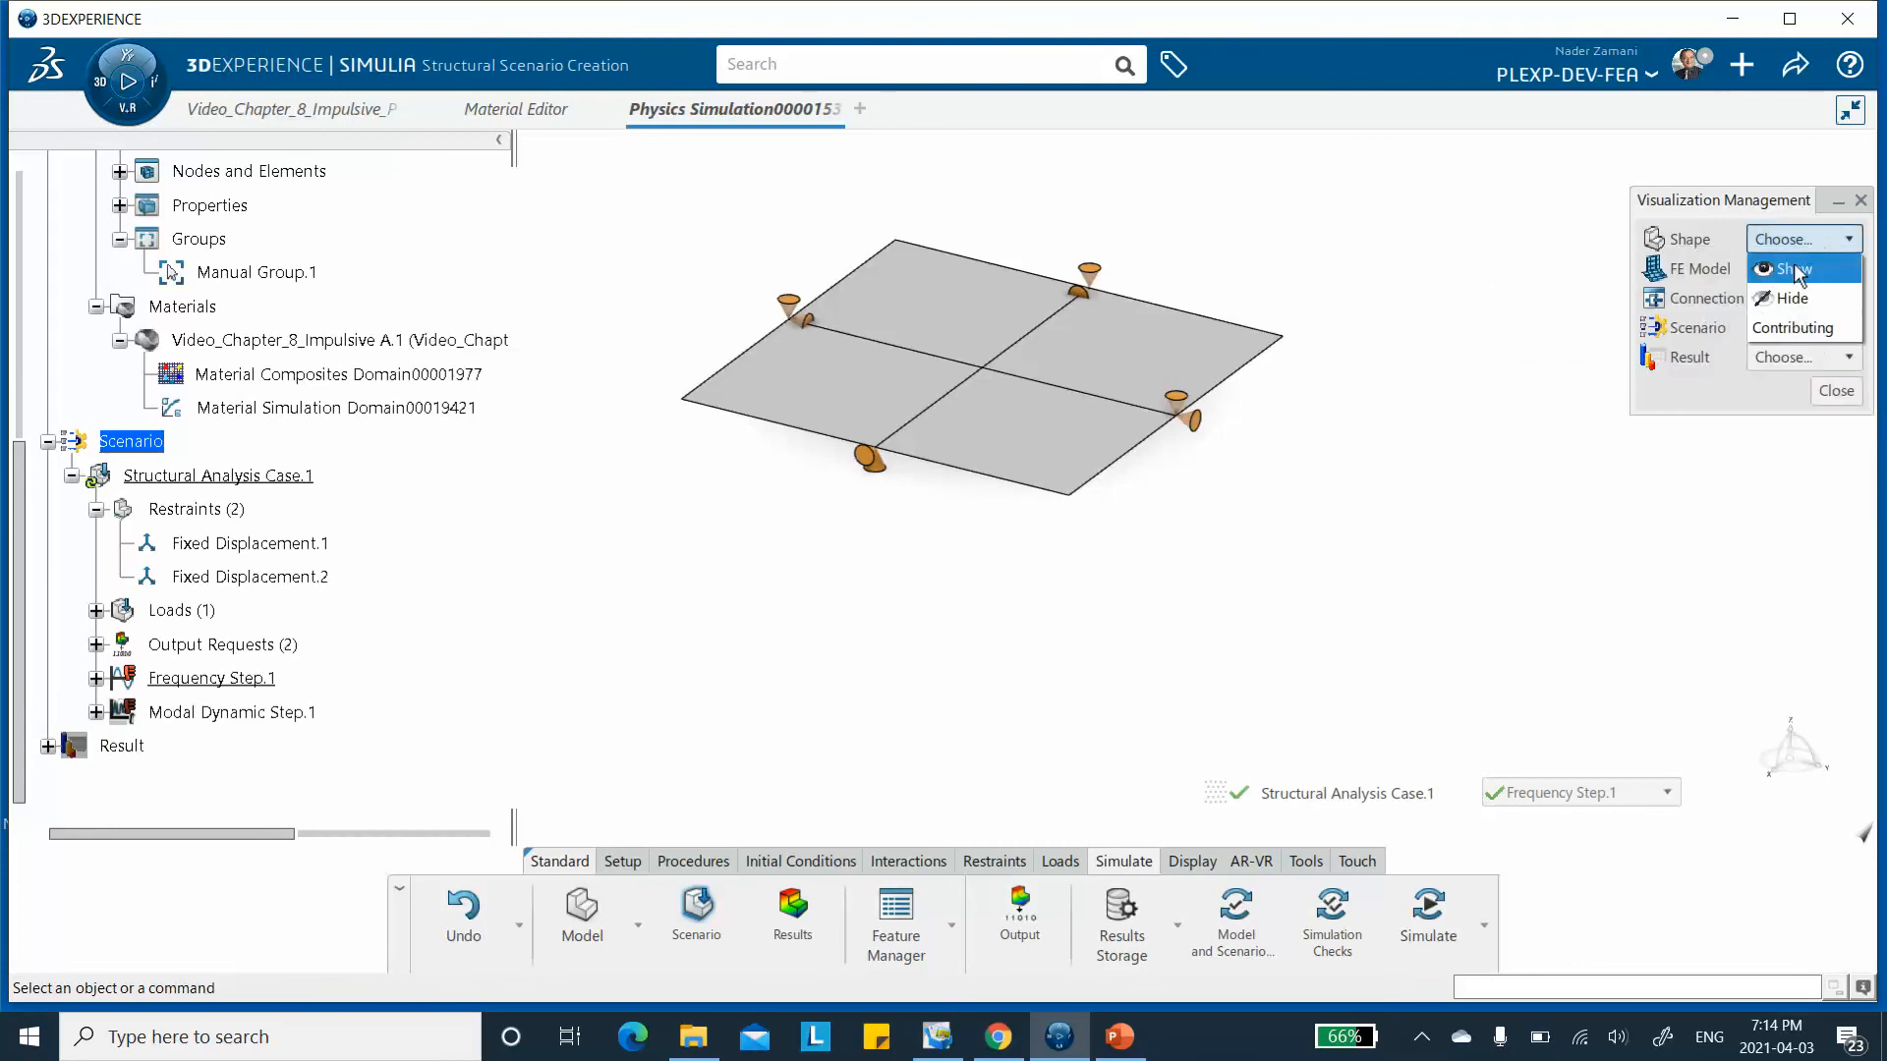
click(1796, 271)
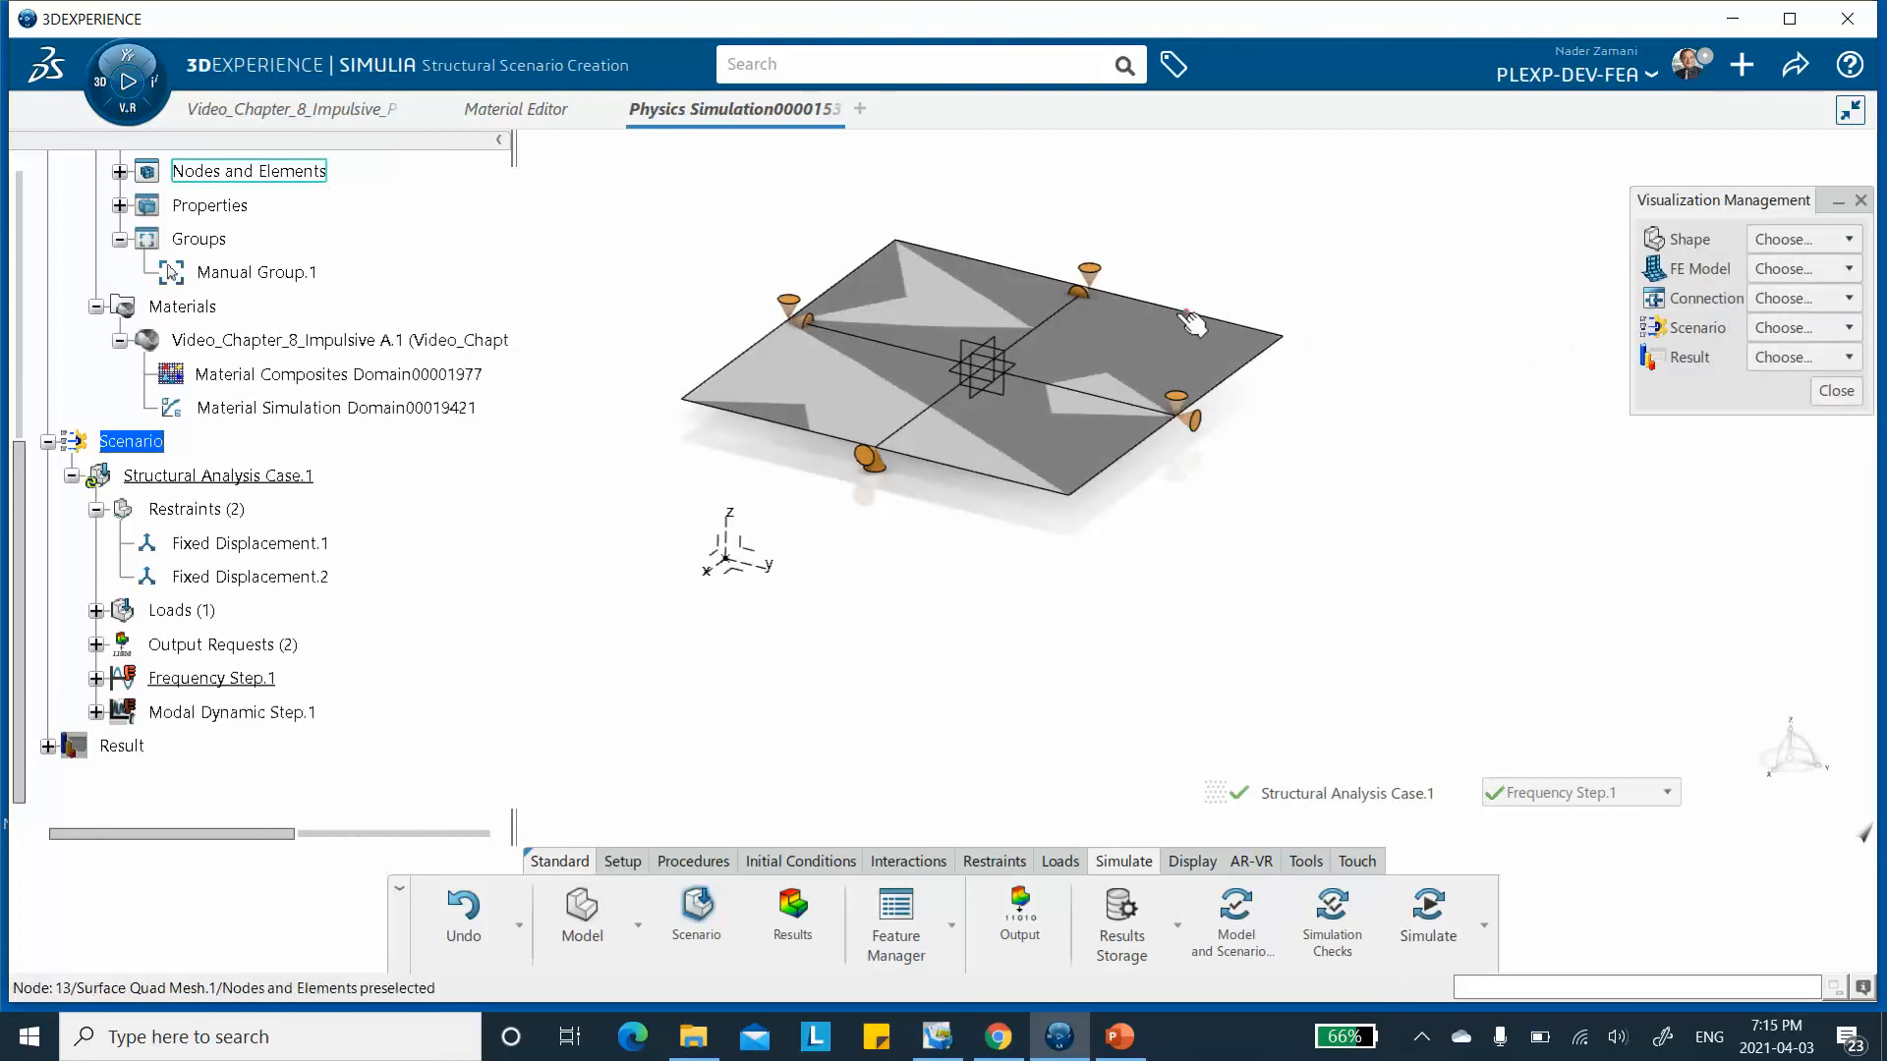
click(1819, 268)
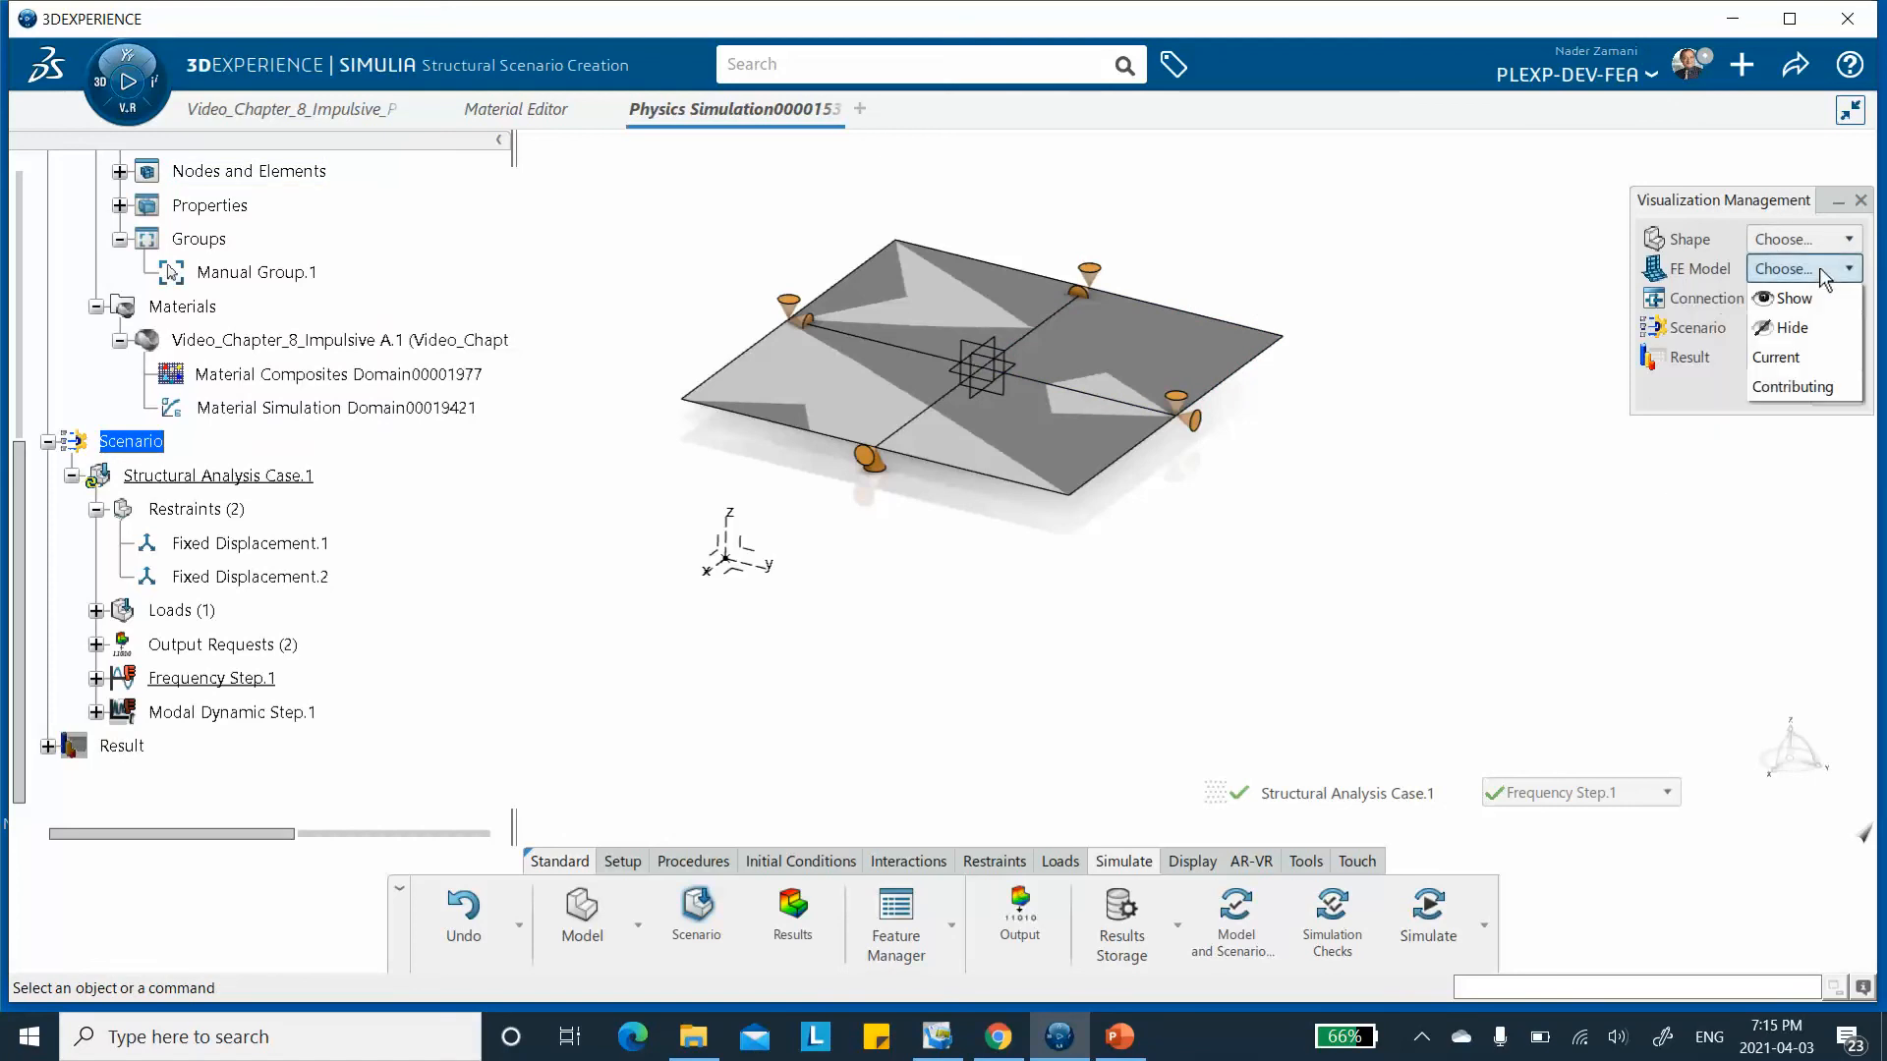
click(1790, 328)
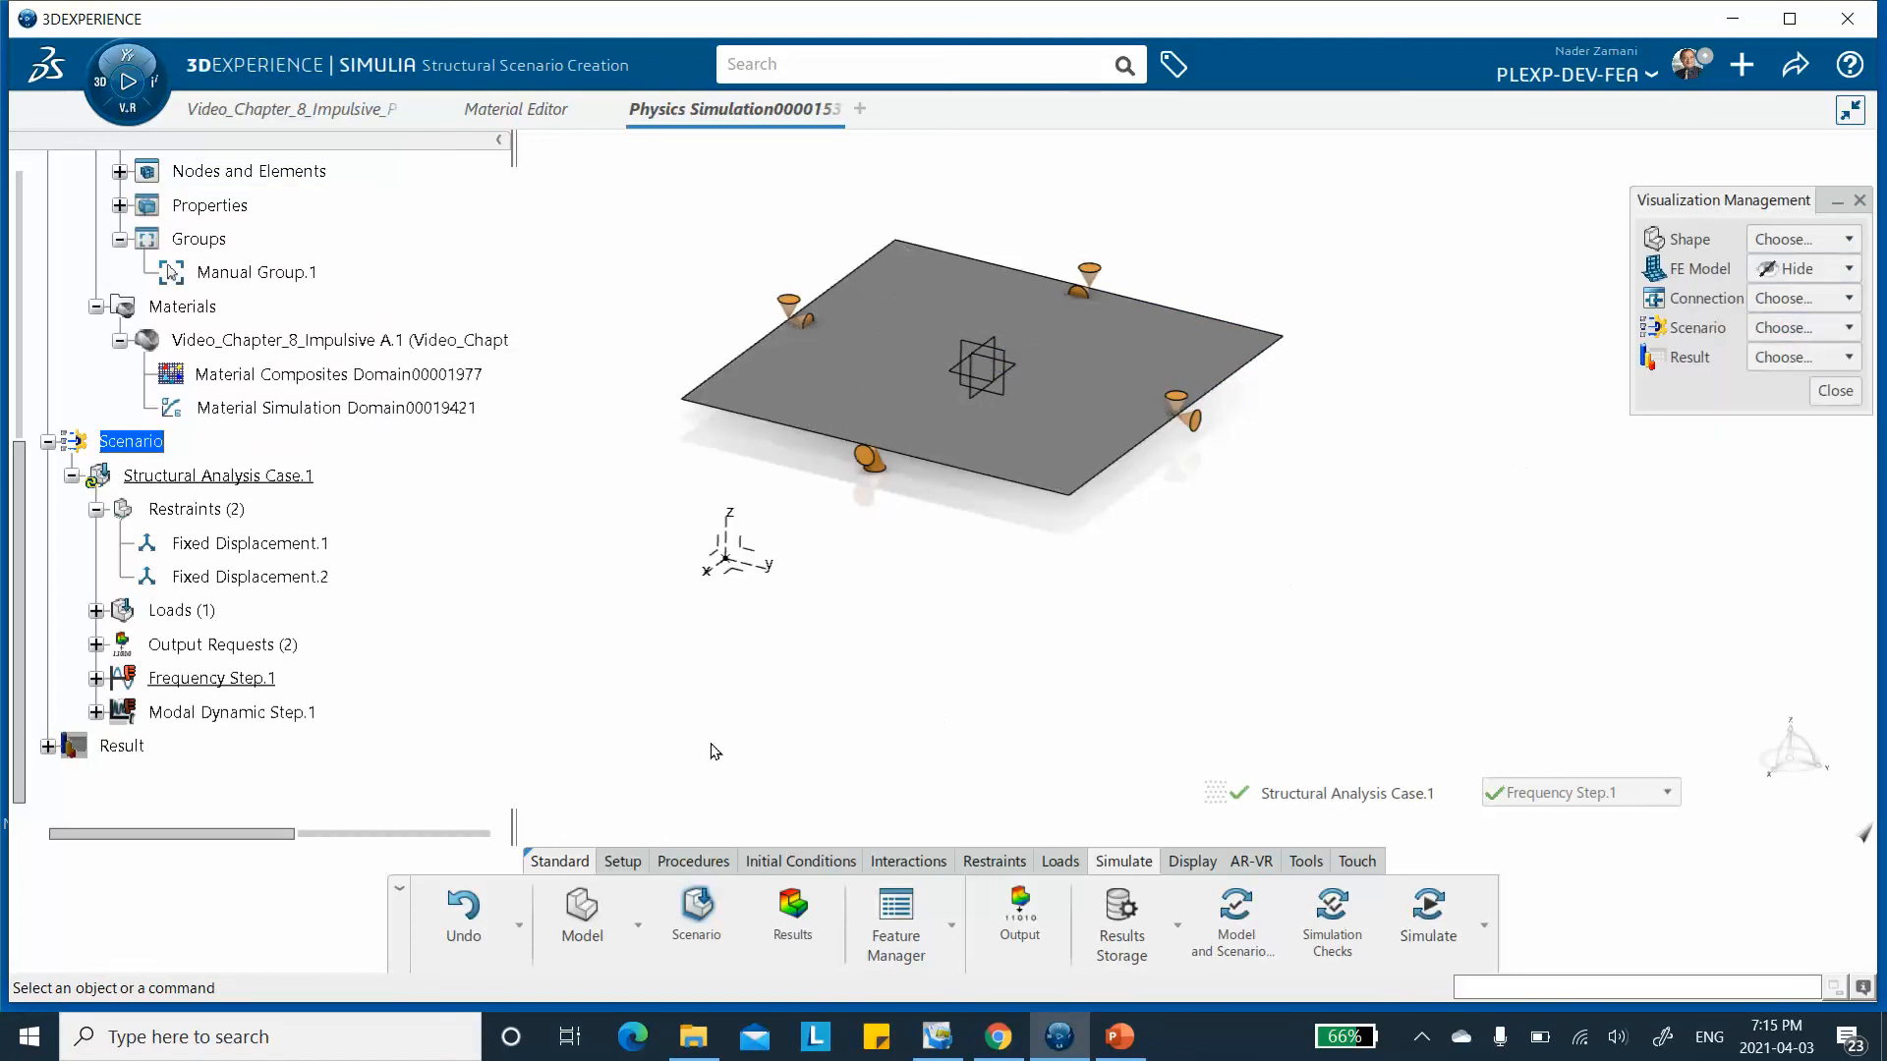
Replace all supports of Fixed Displacement.1 with the two opposite surface edges parallel to the y axis and confirm.
double_click(251, 551)
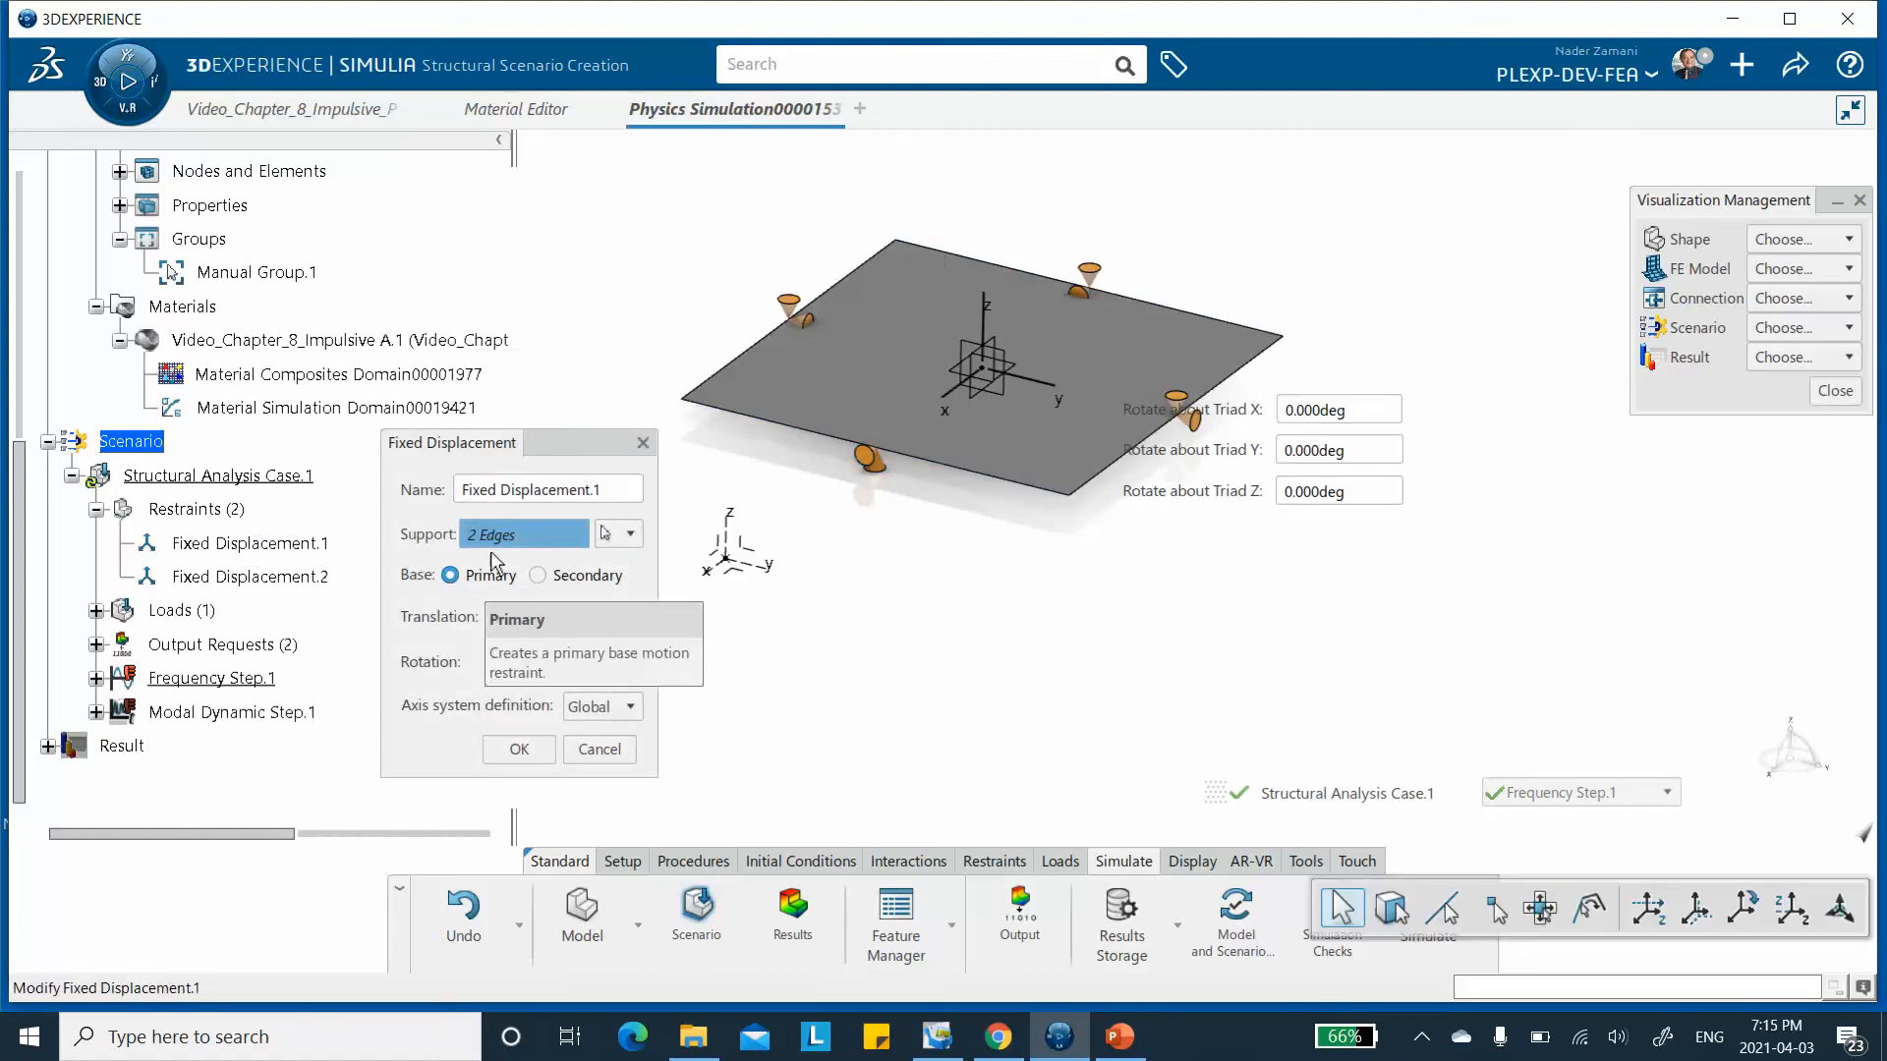
right_click(520, 545)
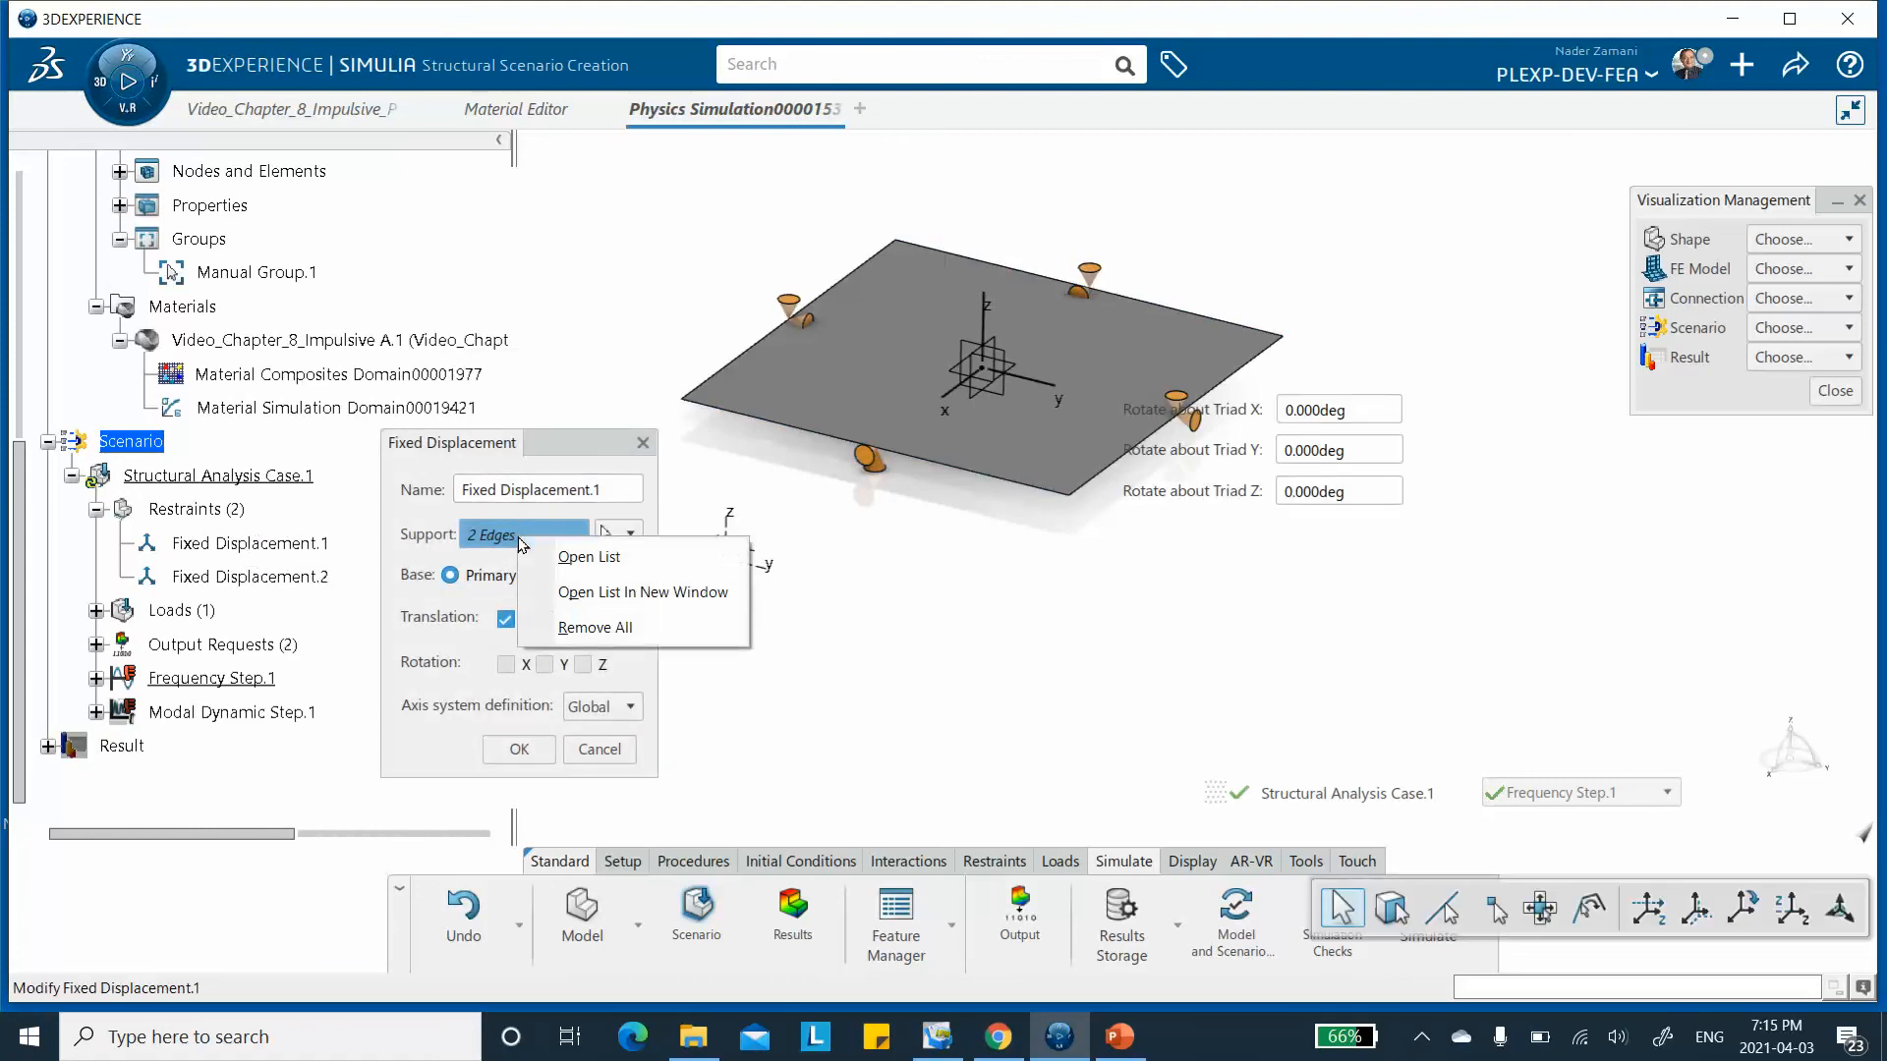
click(594, 626)
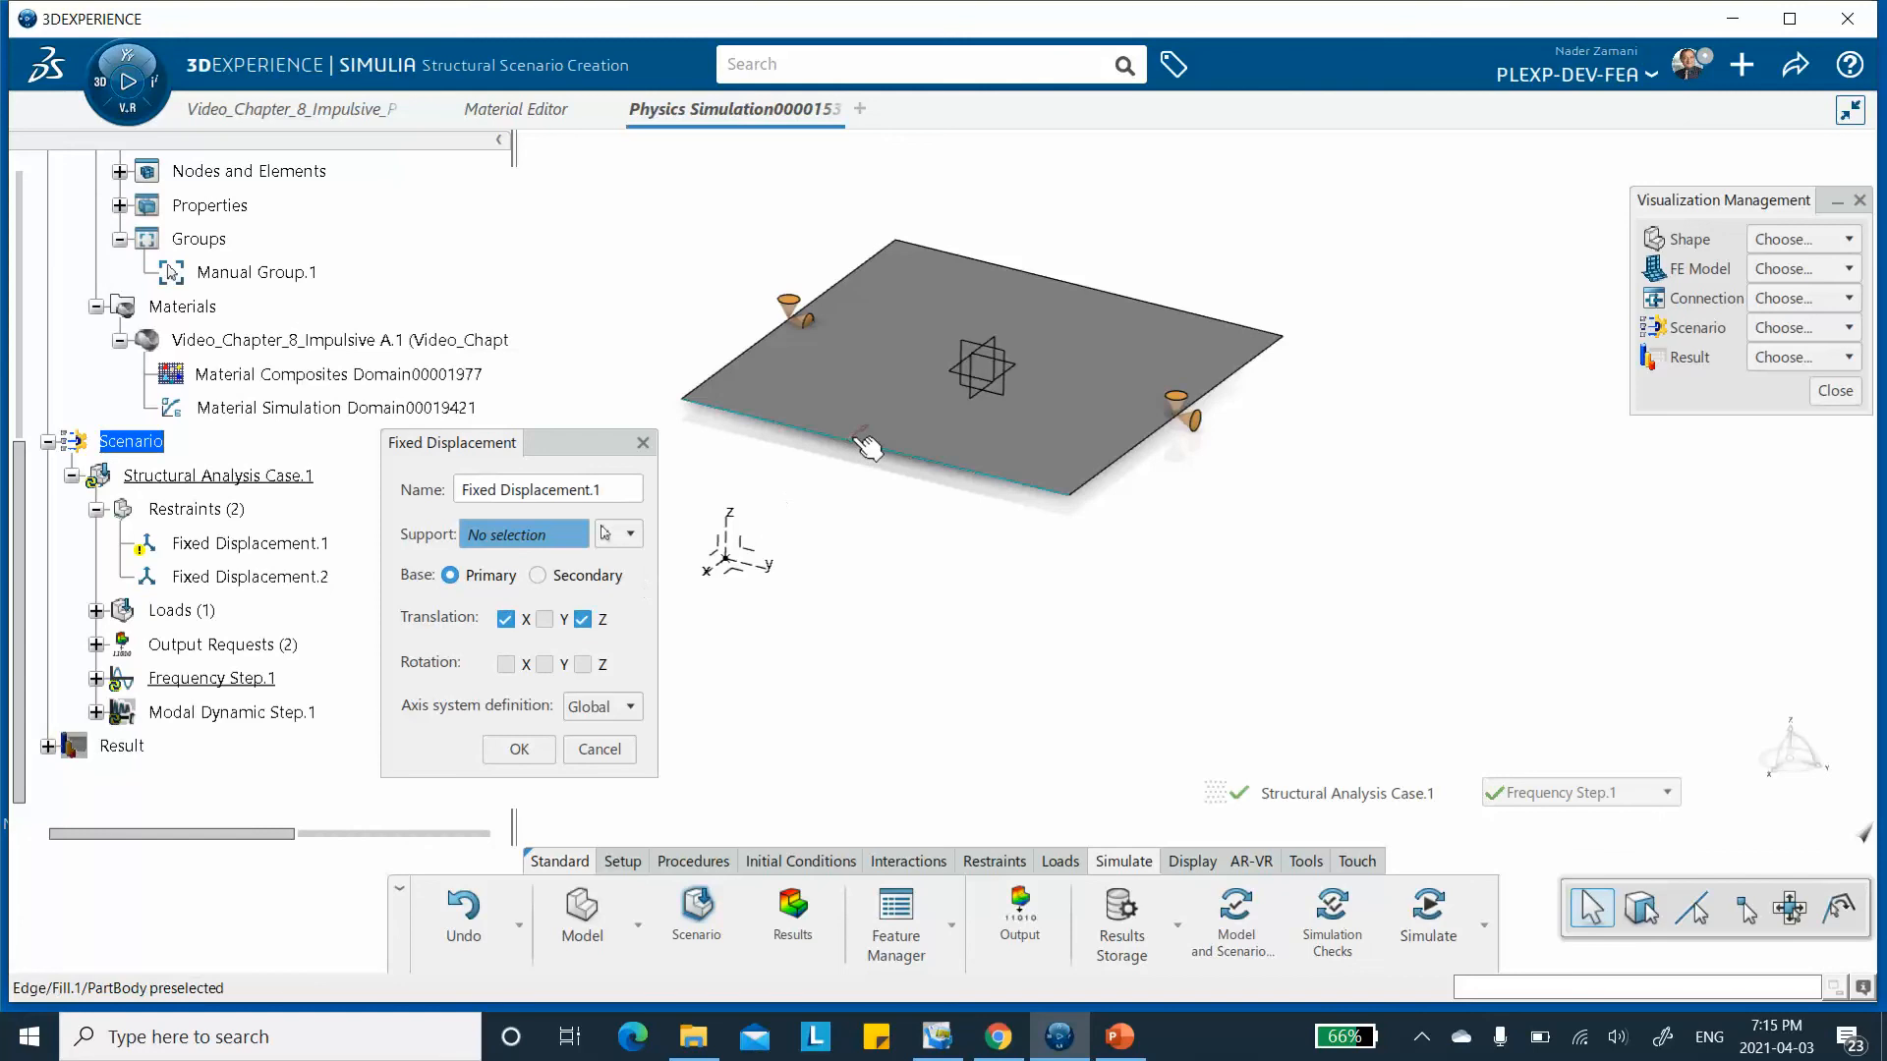
click(1105, 293)
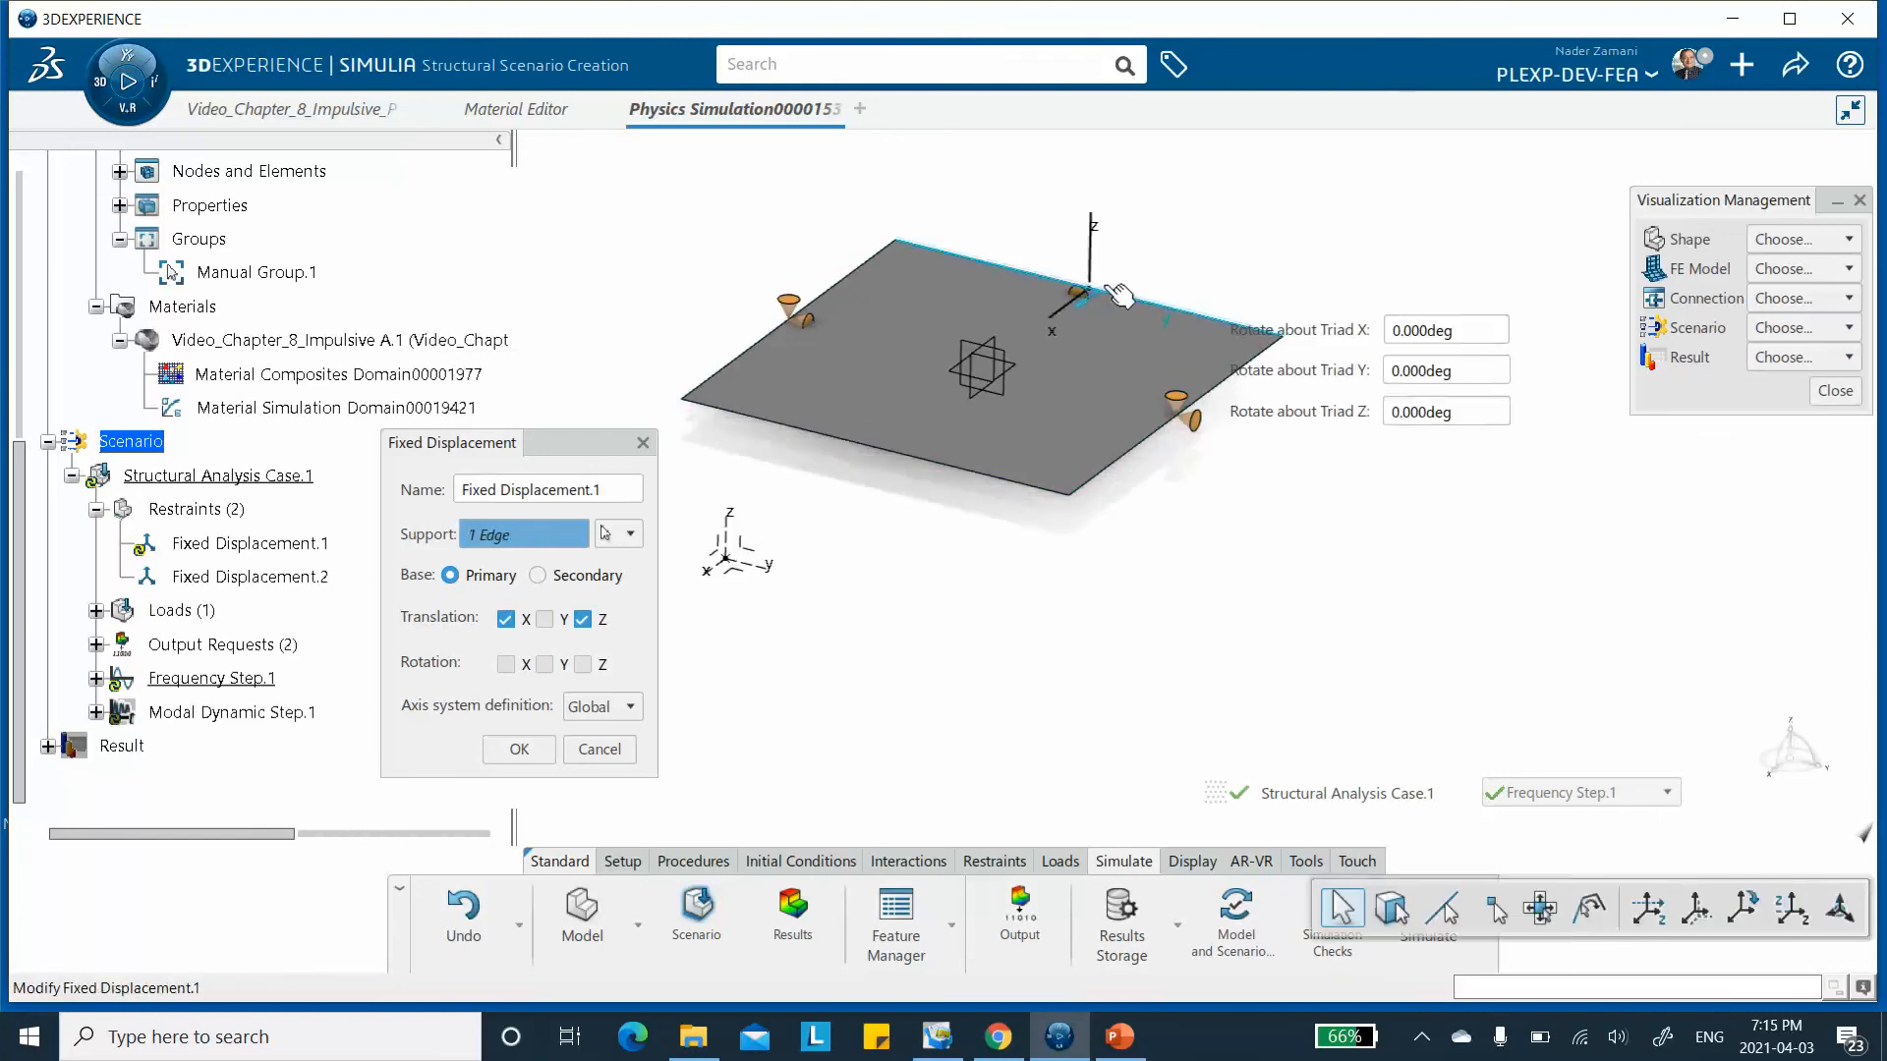
click(851, 452)
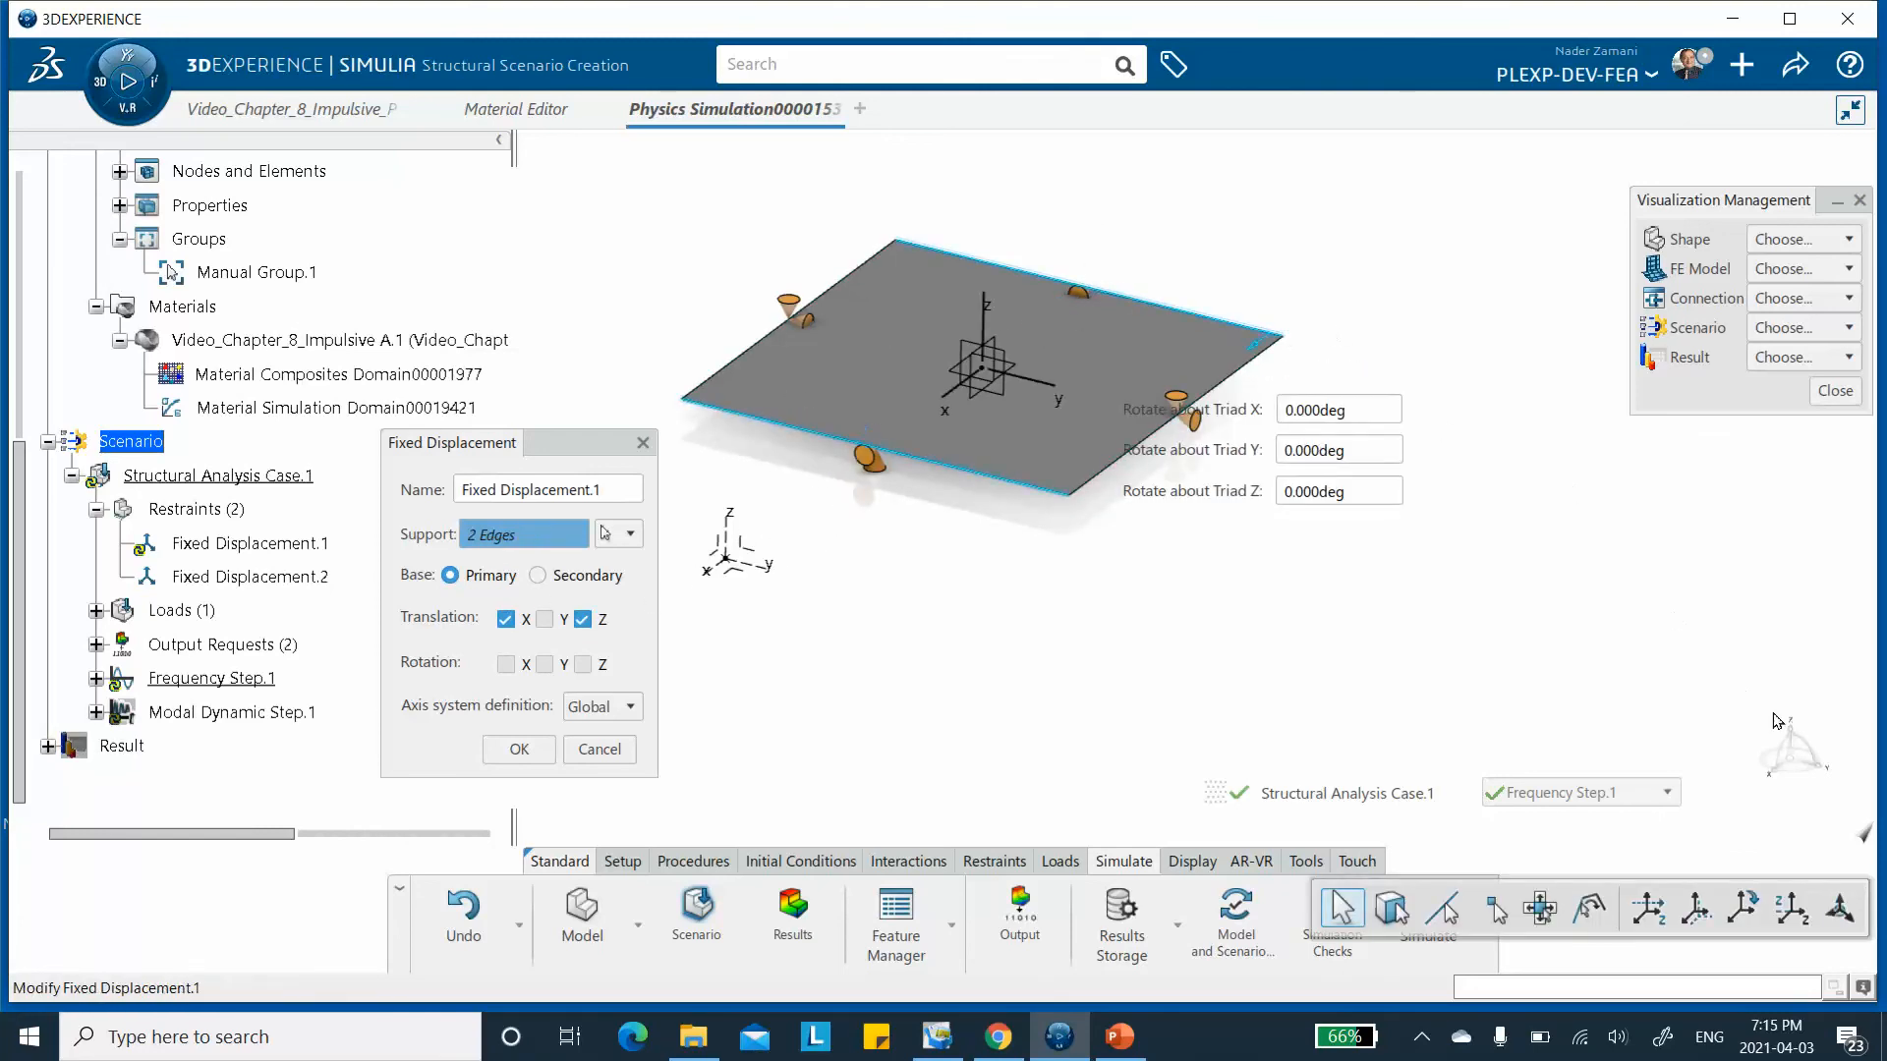
click(519, 751)
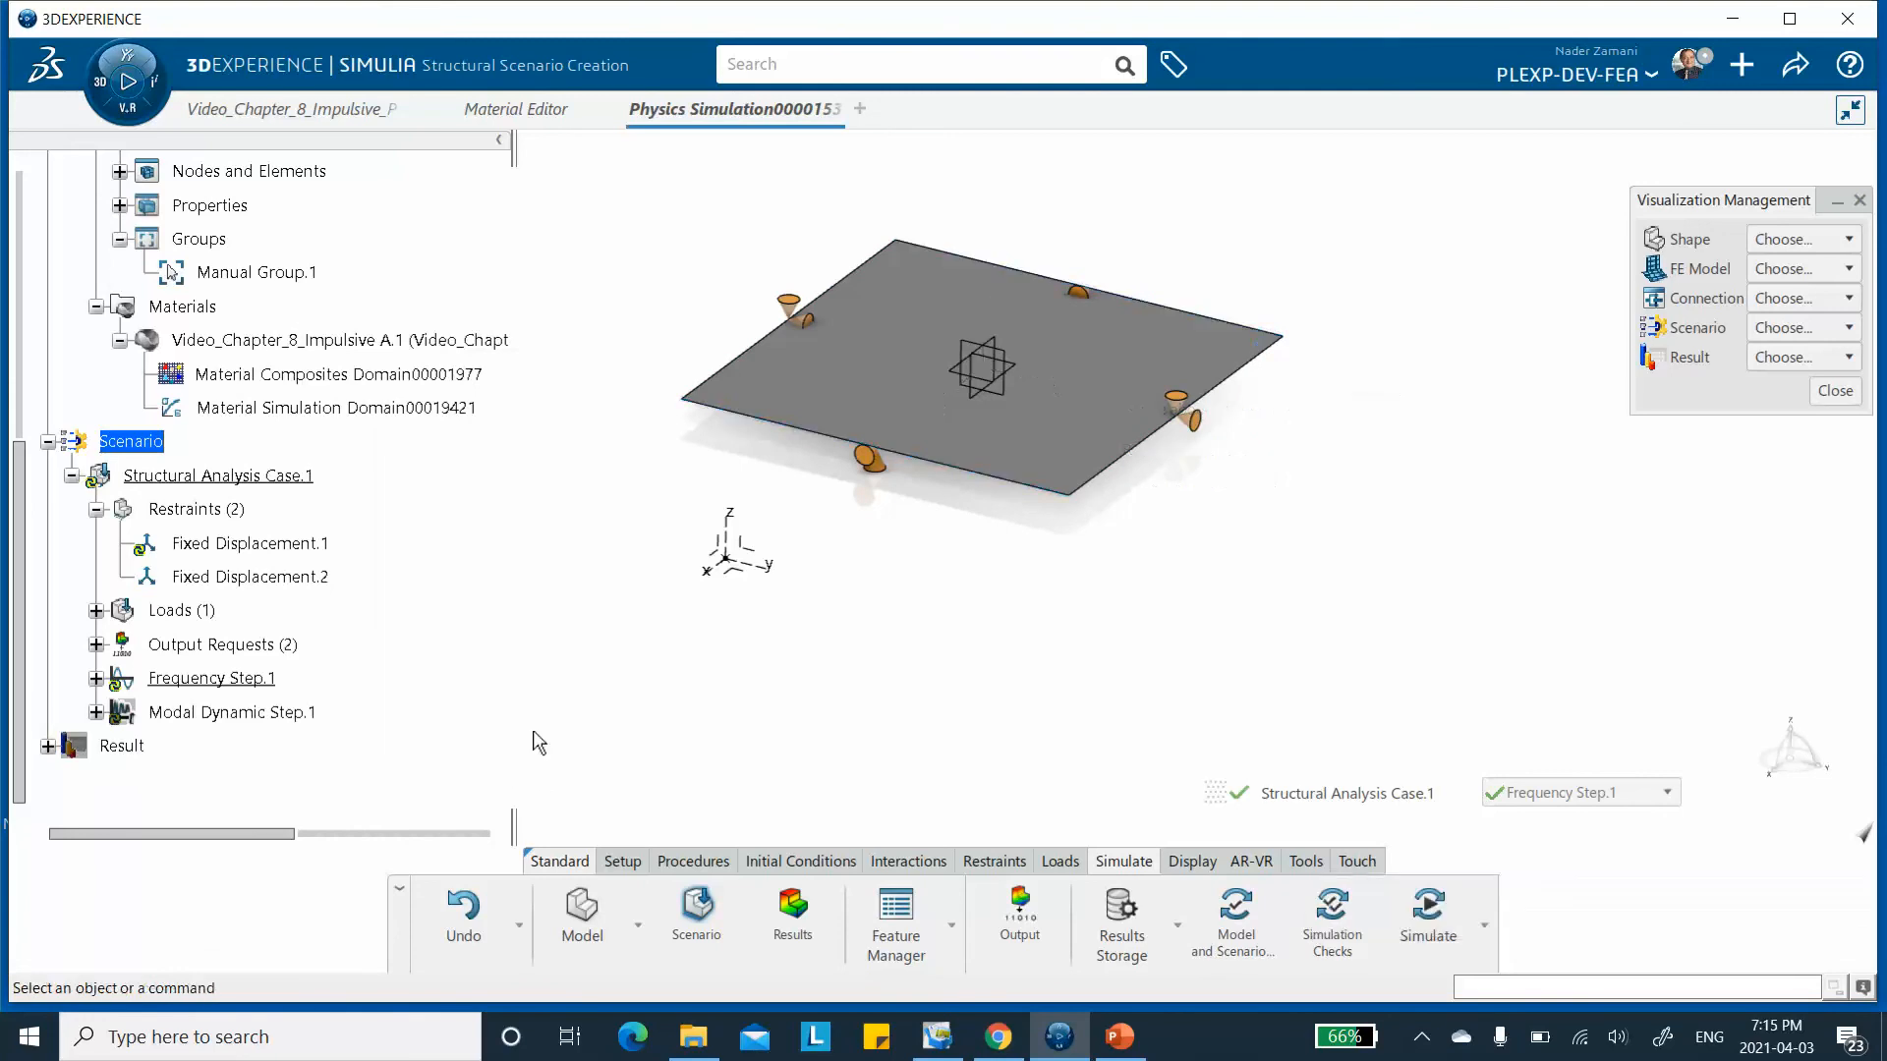
Replace all supports of Fixed Displacement.2 with the two opposite surface edges parallel to the x axis and confirm.
double_click(284, 578)
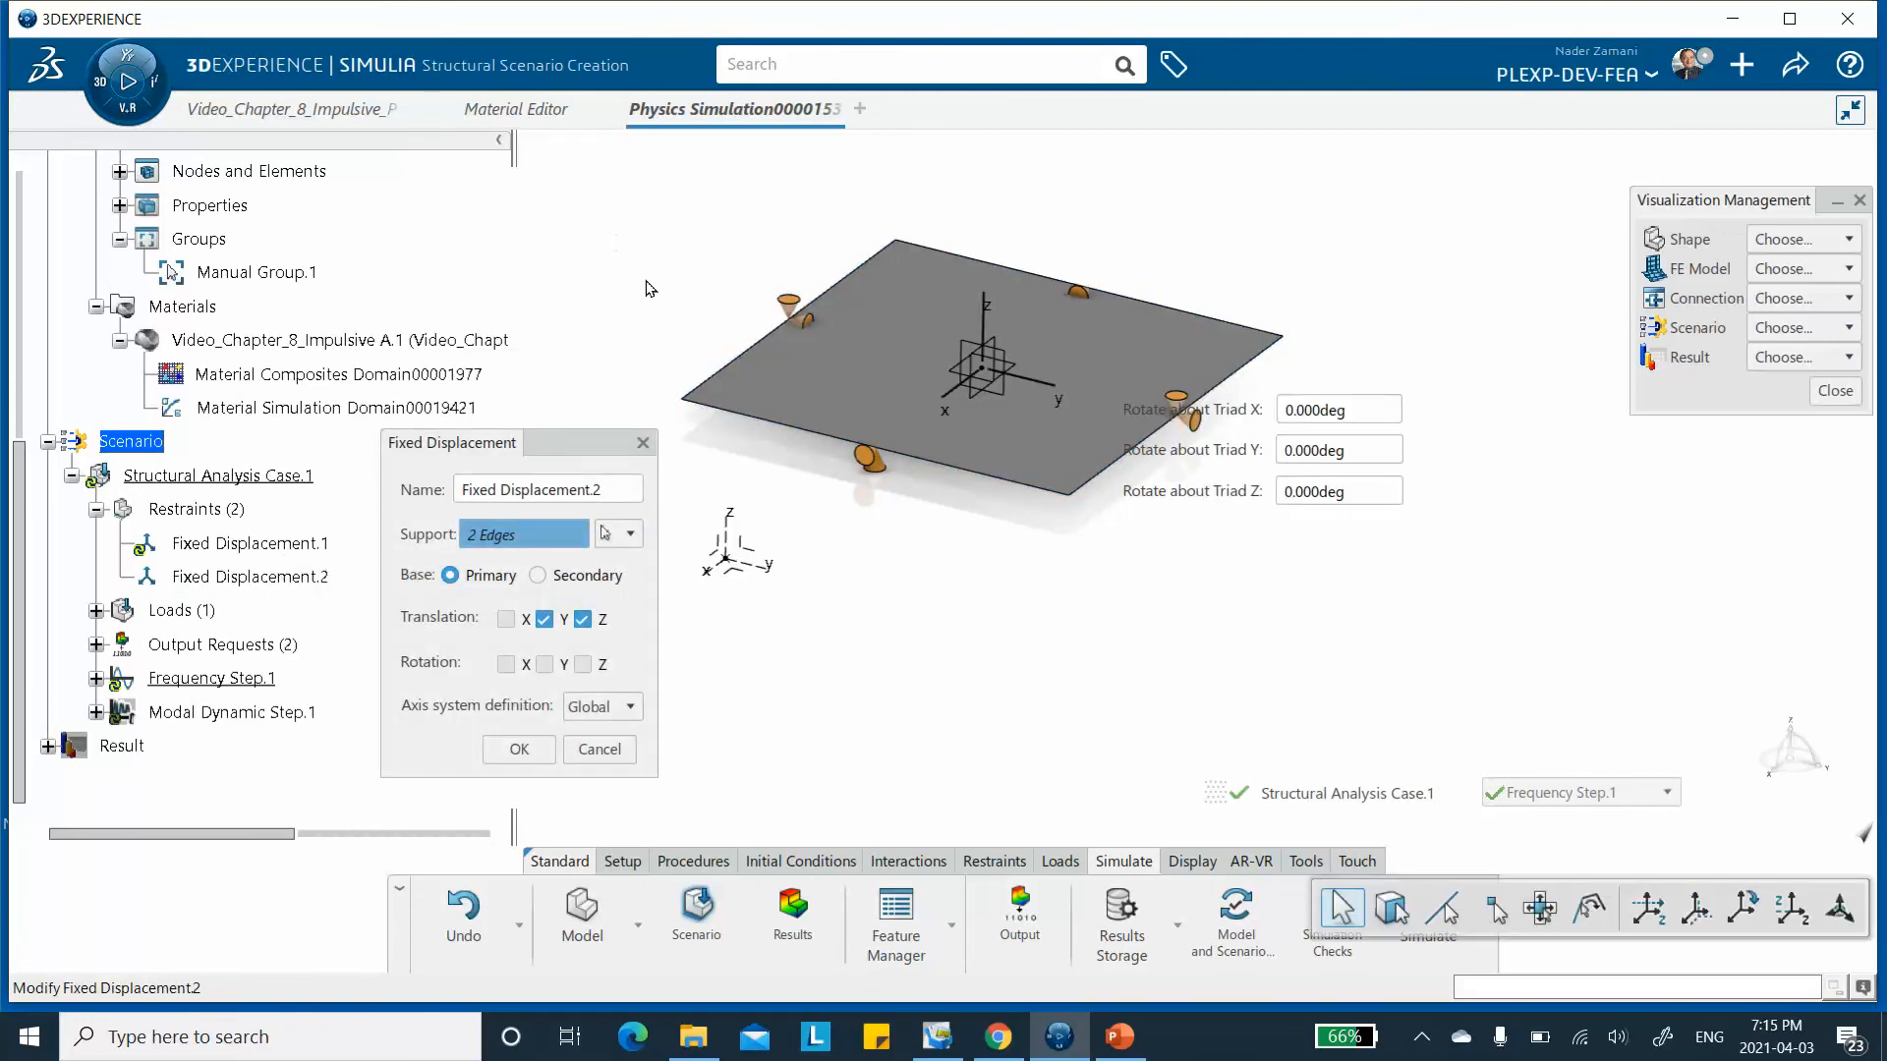
right_click(556, 544)
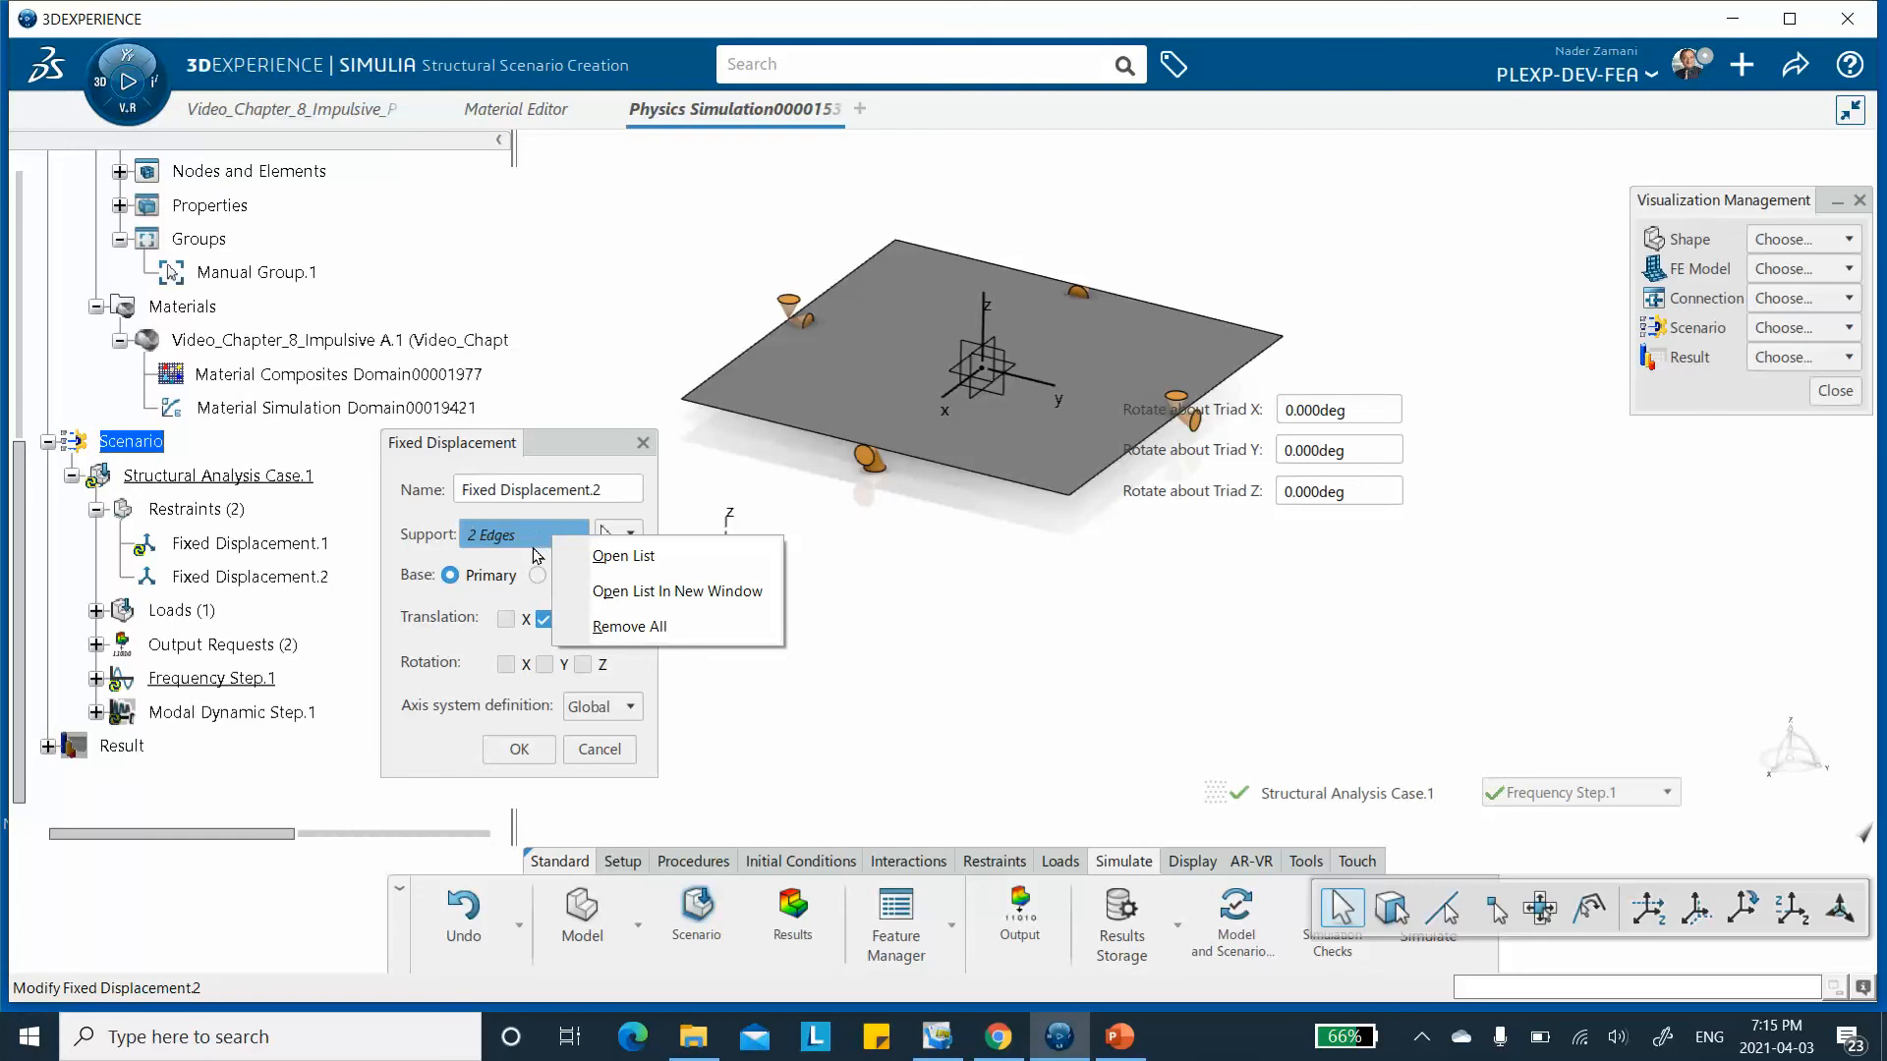
click(647, 628)
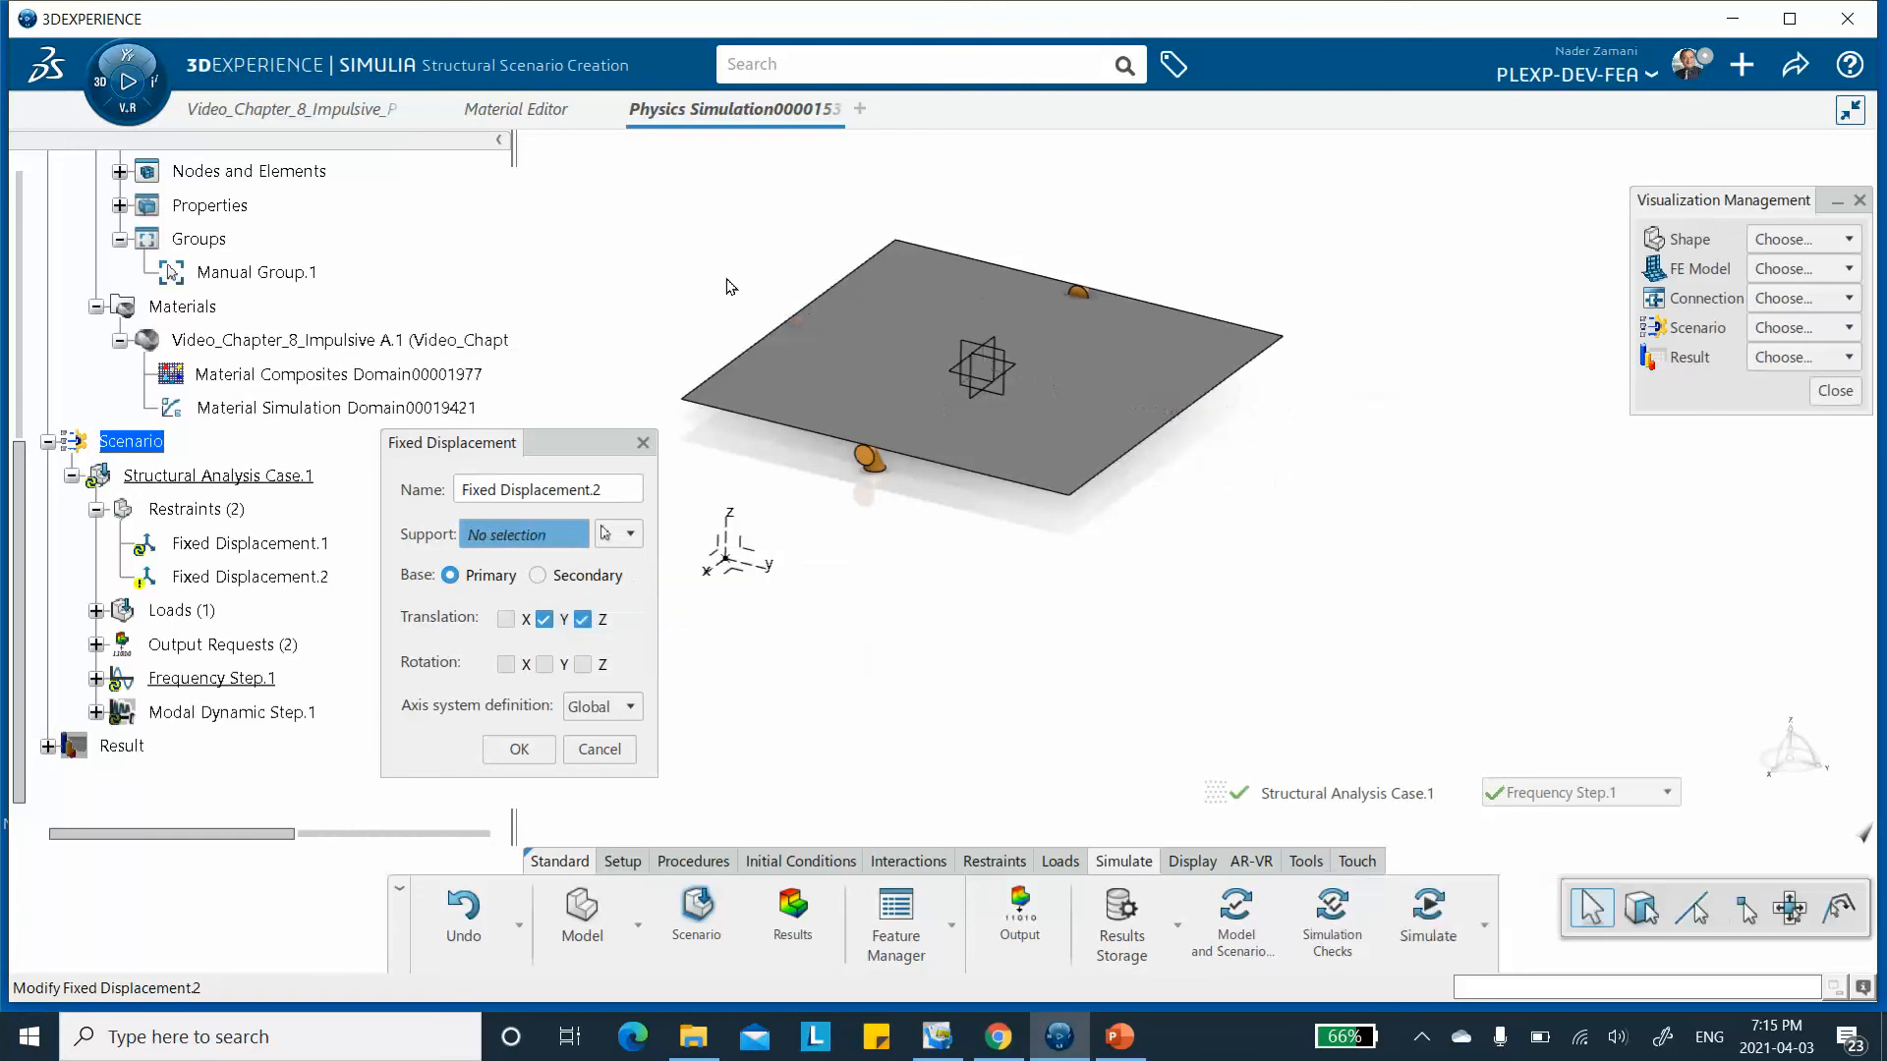
click(786, 320)
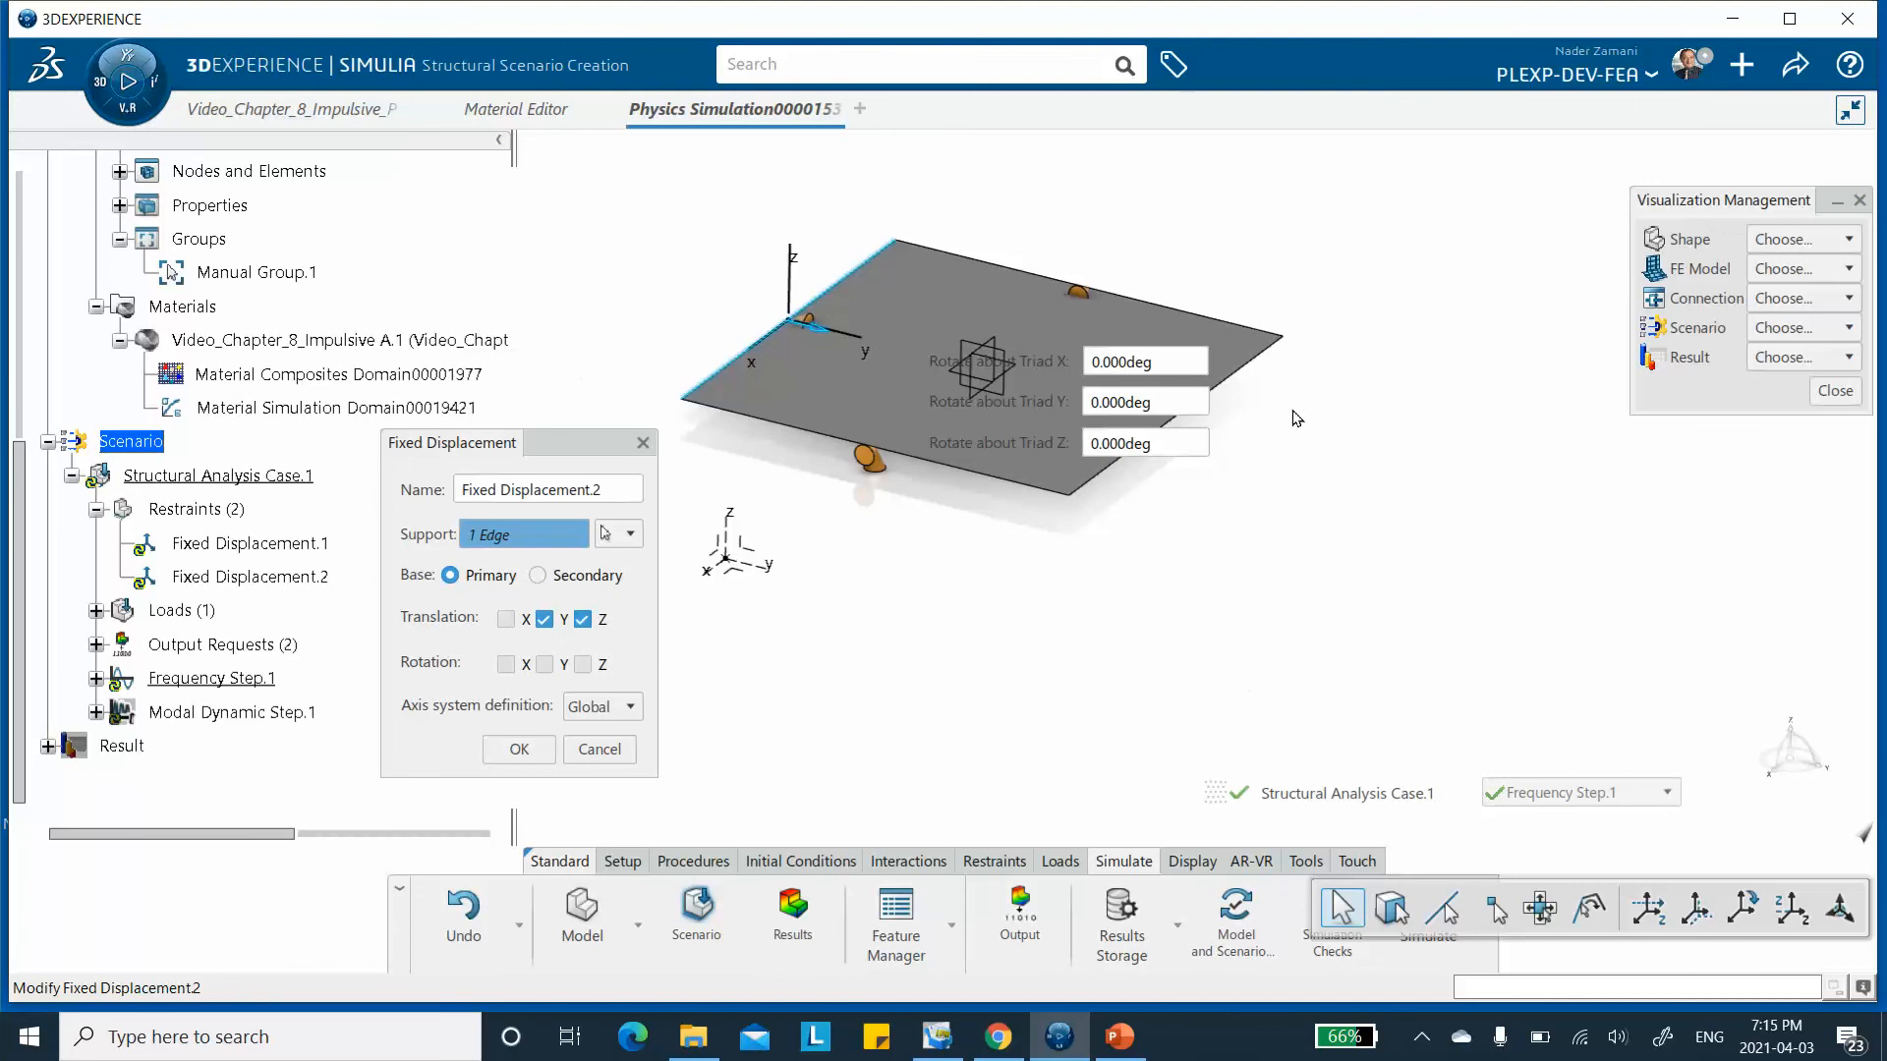
click(1261, 369)
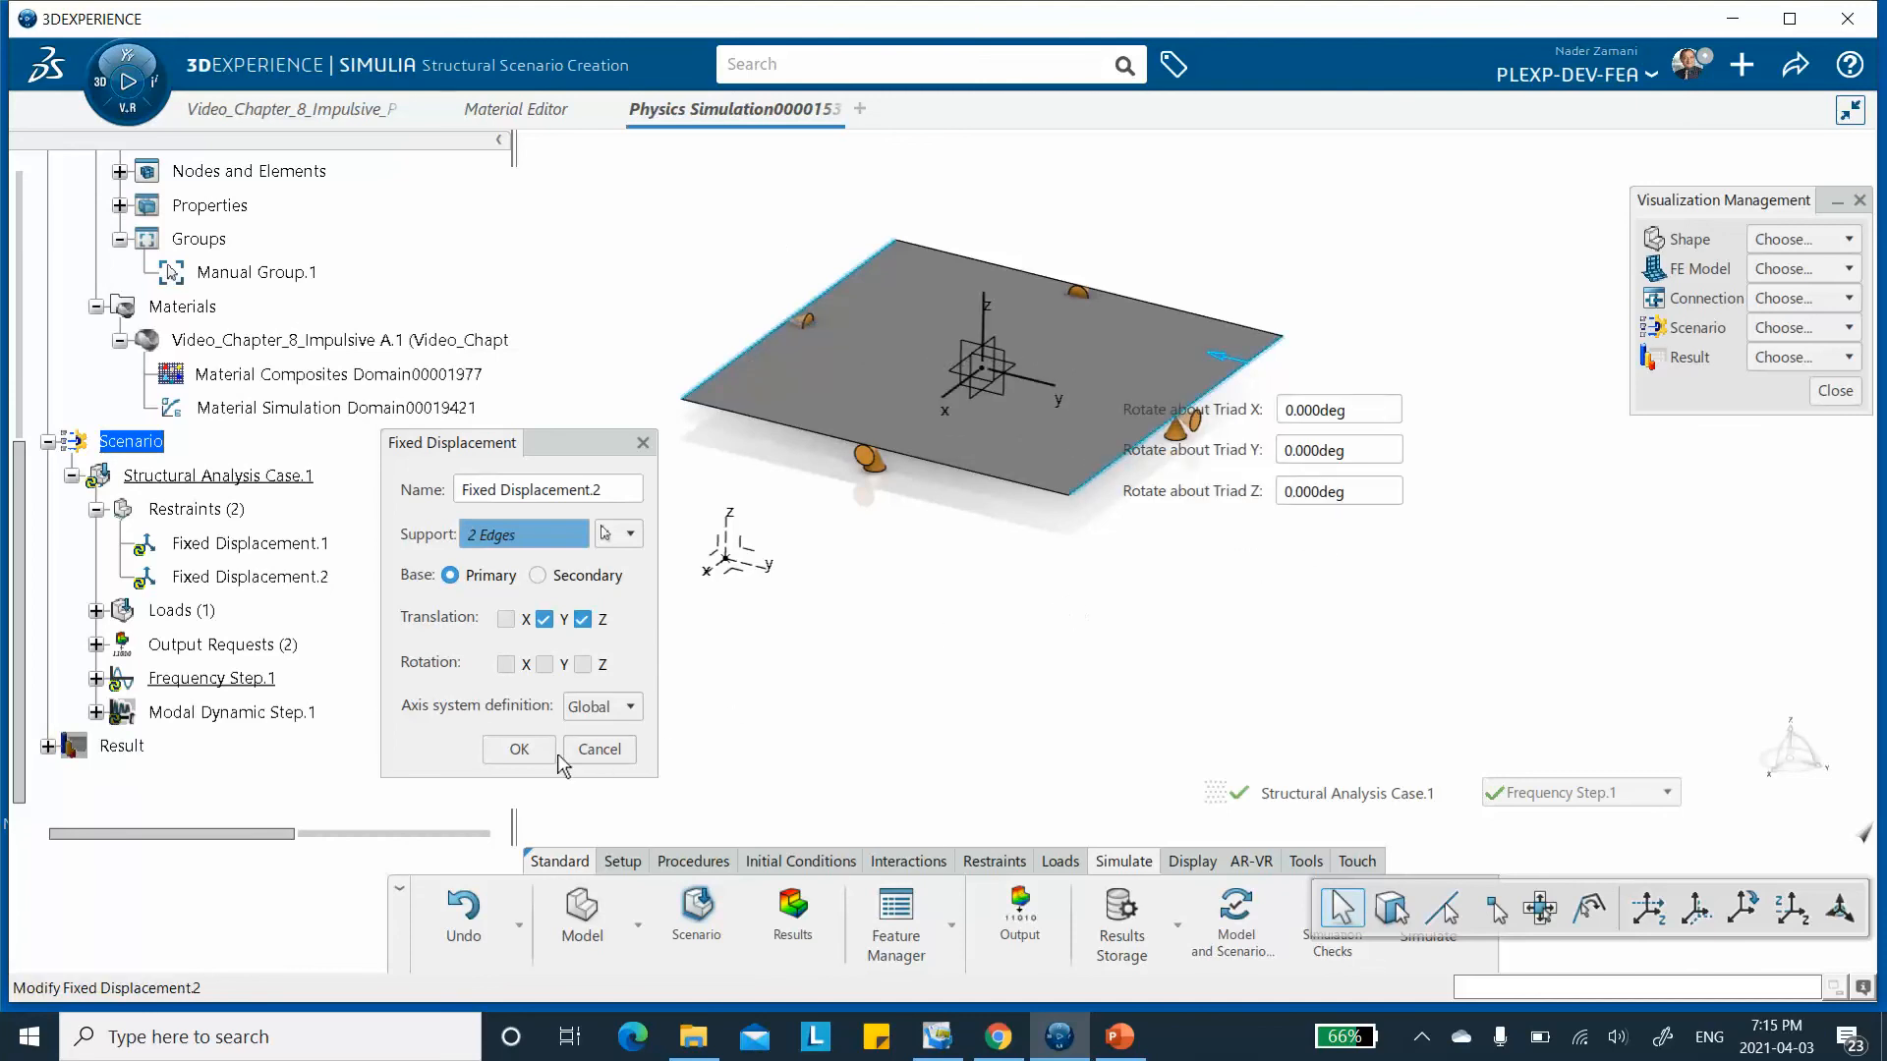
click(519, 750)
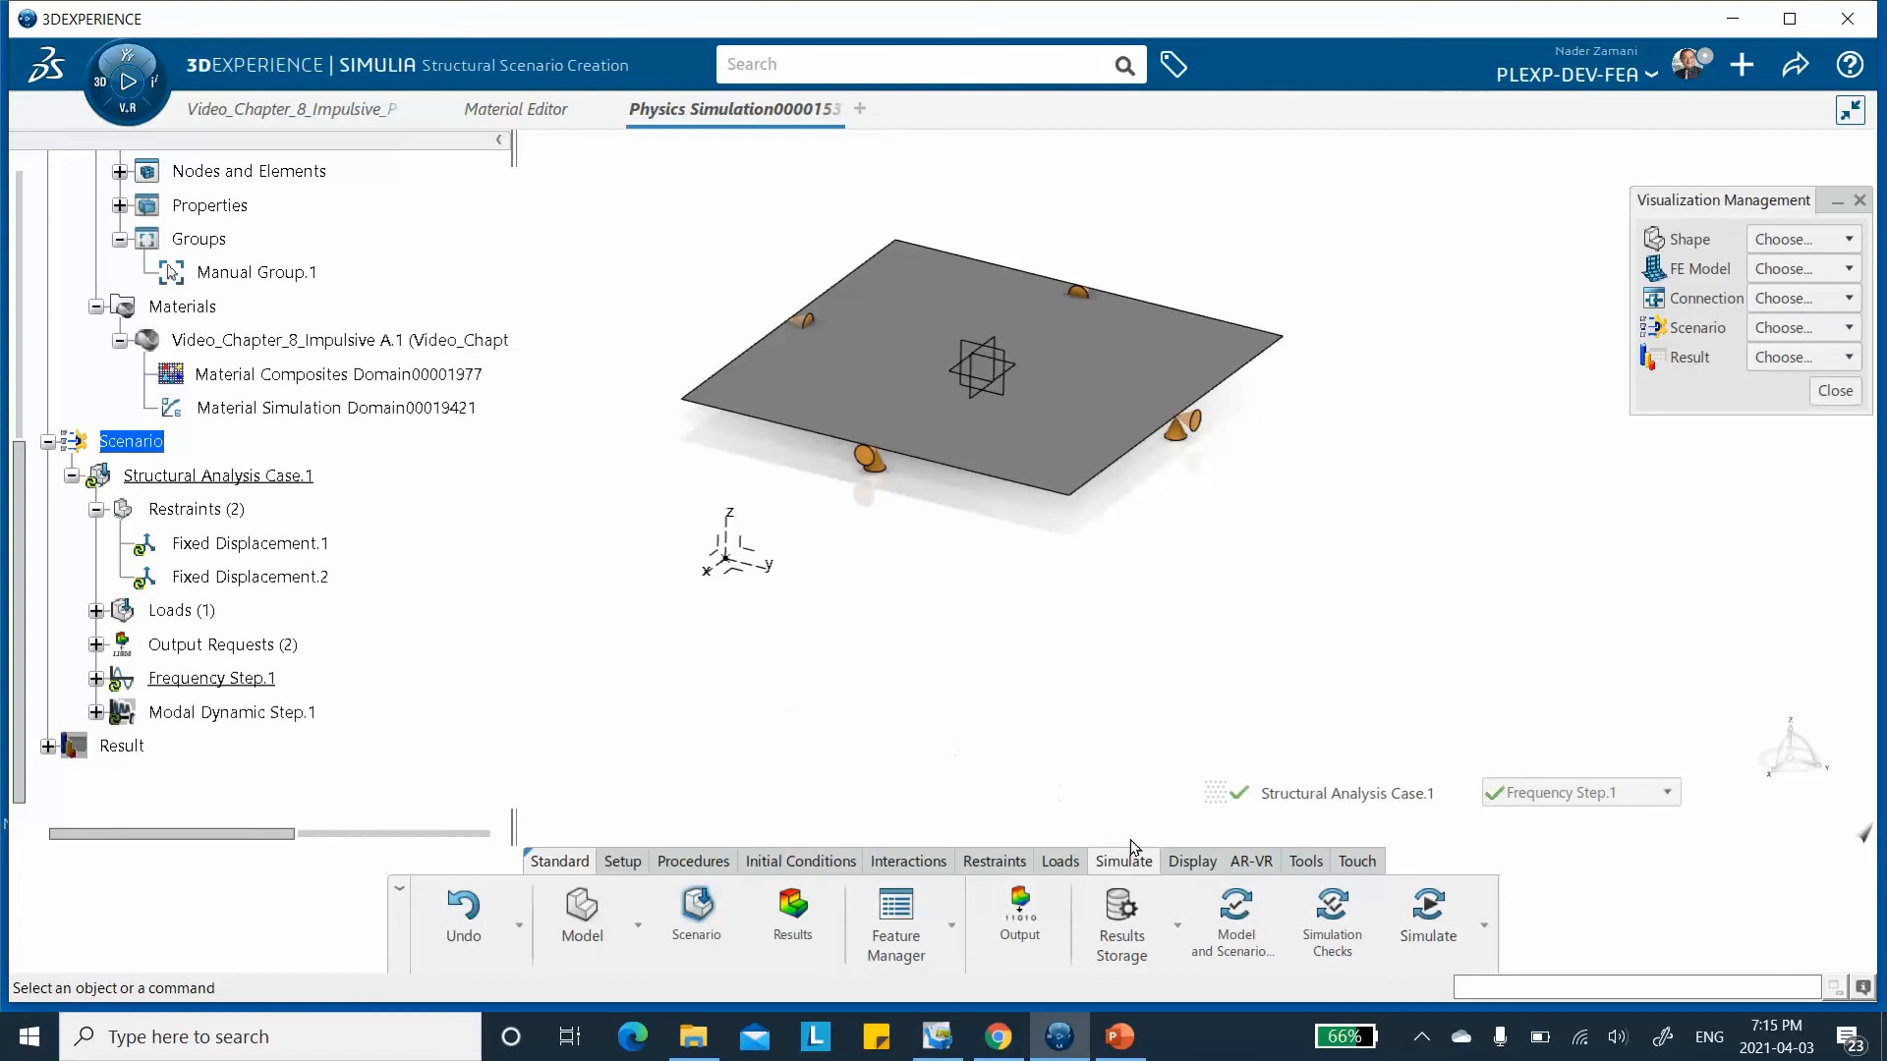
Close Visualization Management, rerun the Model and Scenario Checks and dismiss their status window.
click(1836, 392)
middle_drag(1510, 477, 1422, 419)
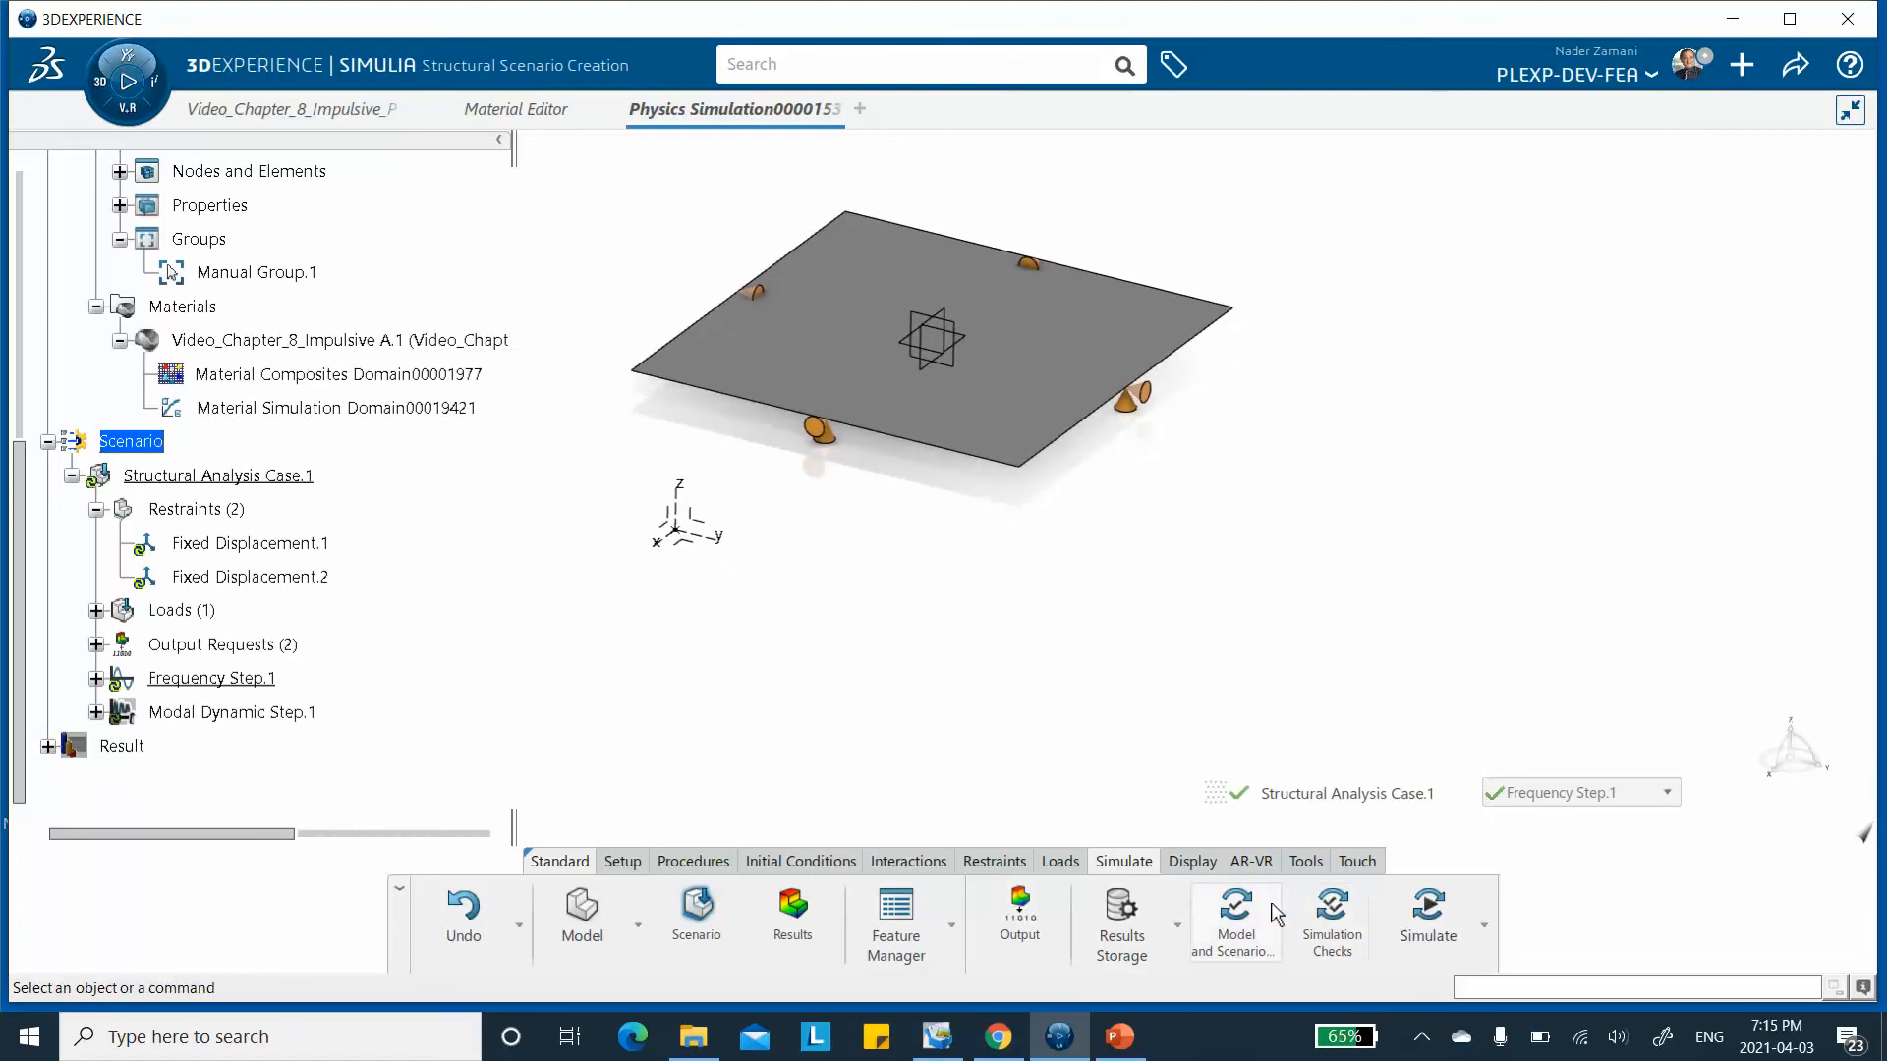
click(1234, 904)
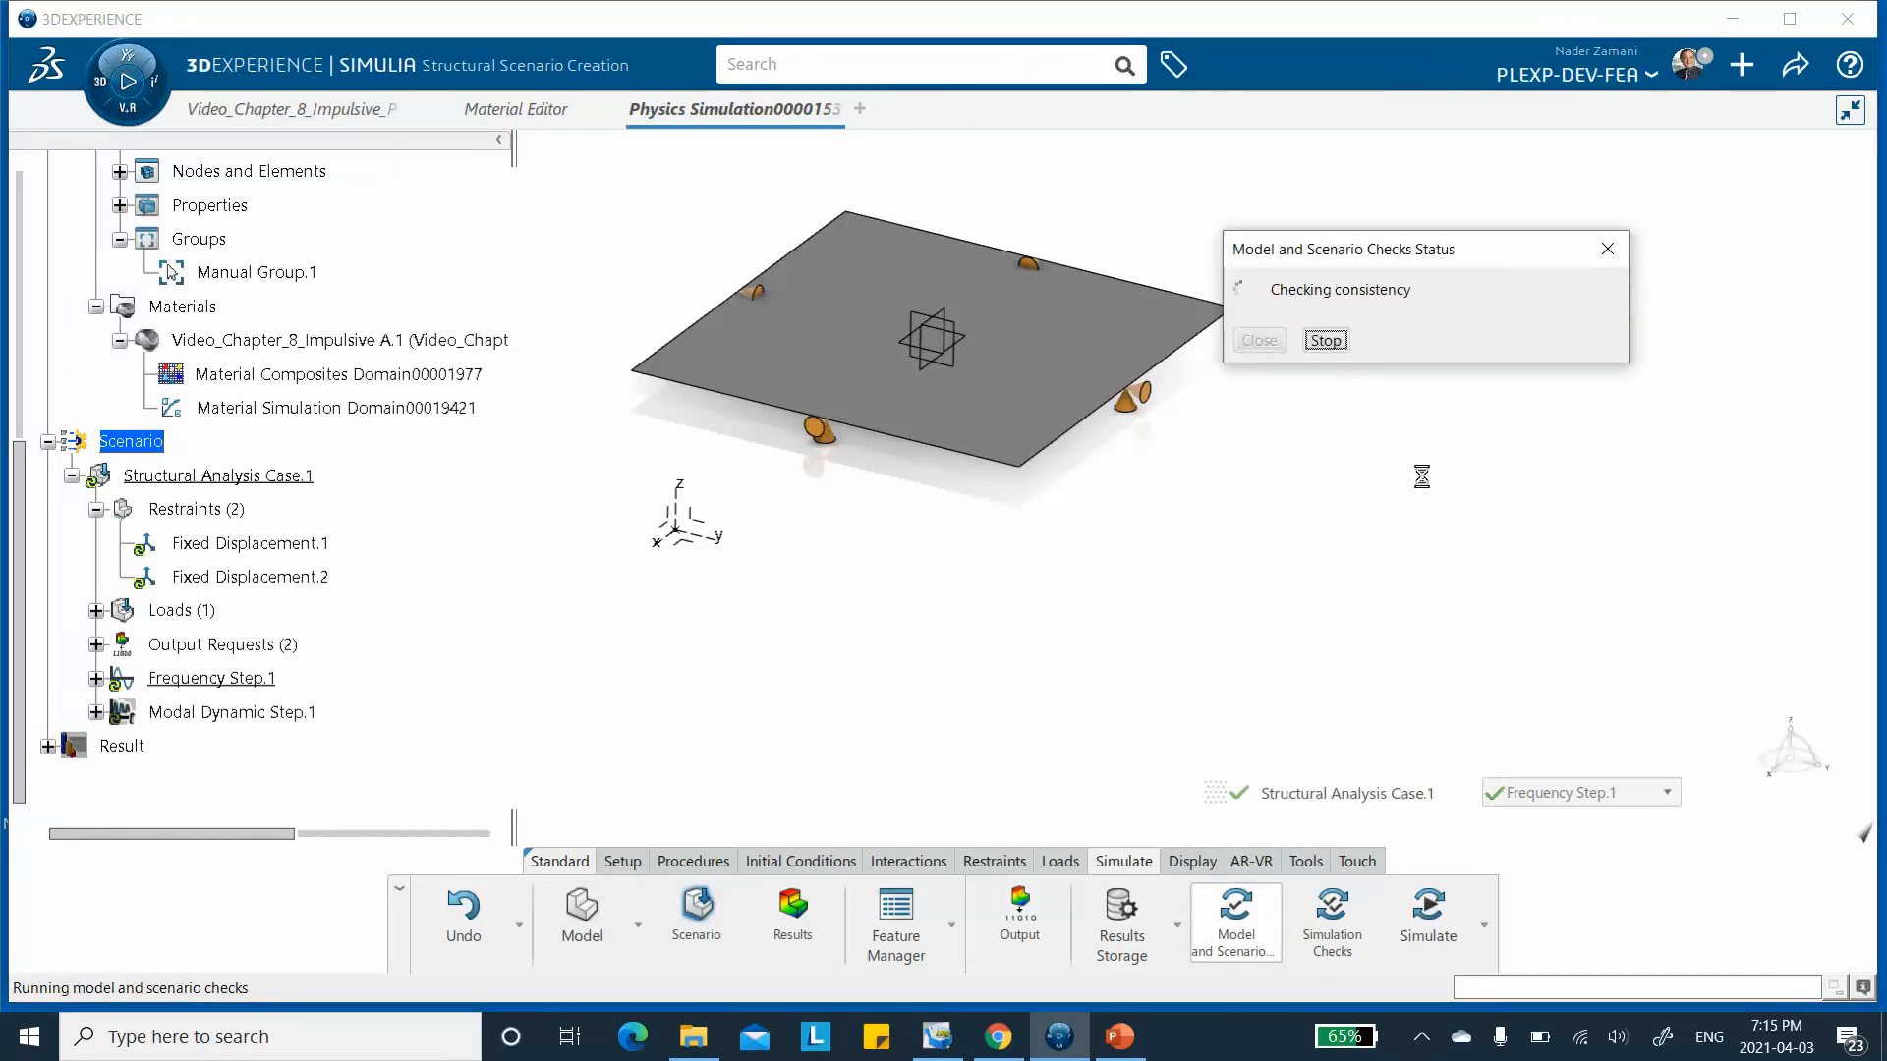
click(1258, 341)
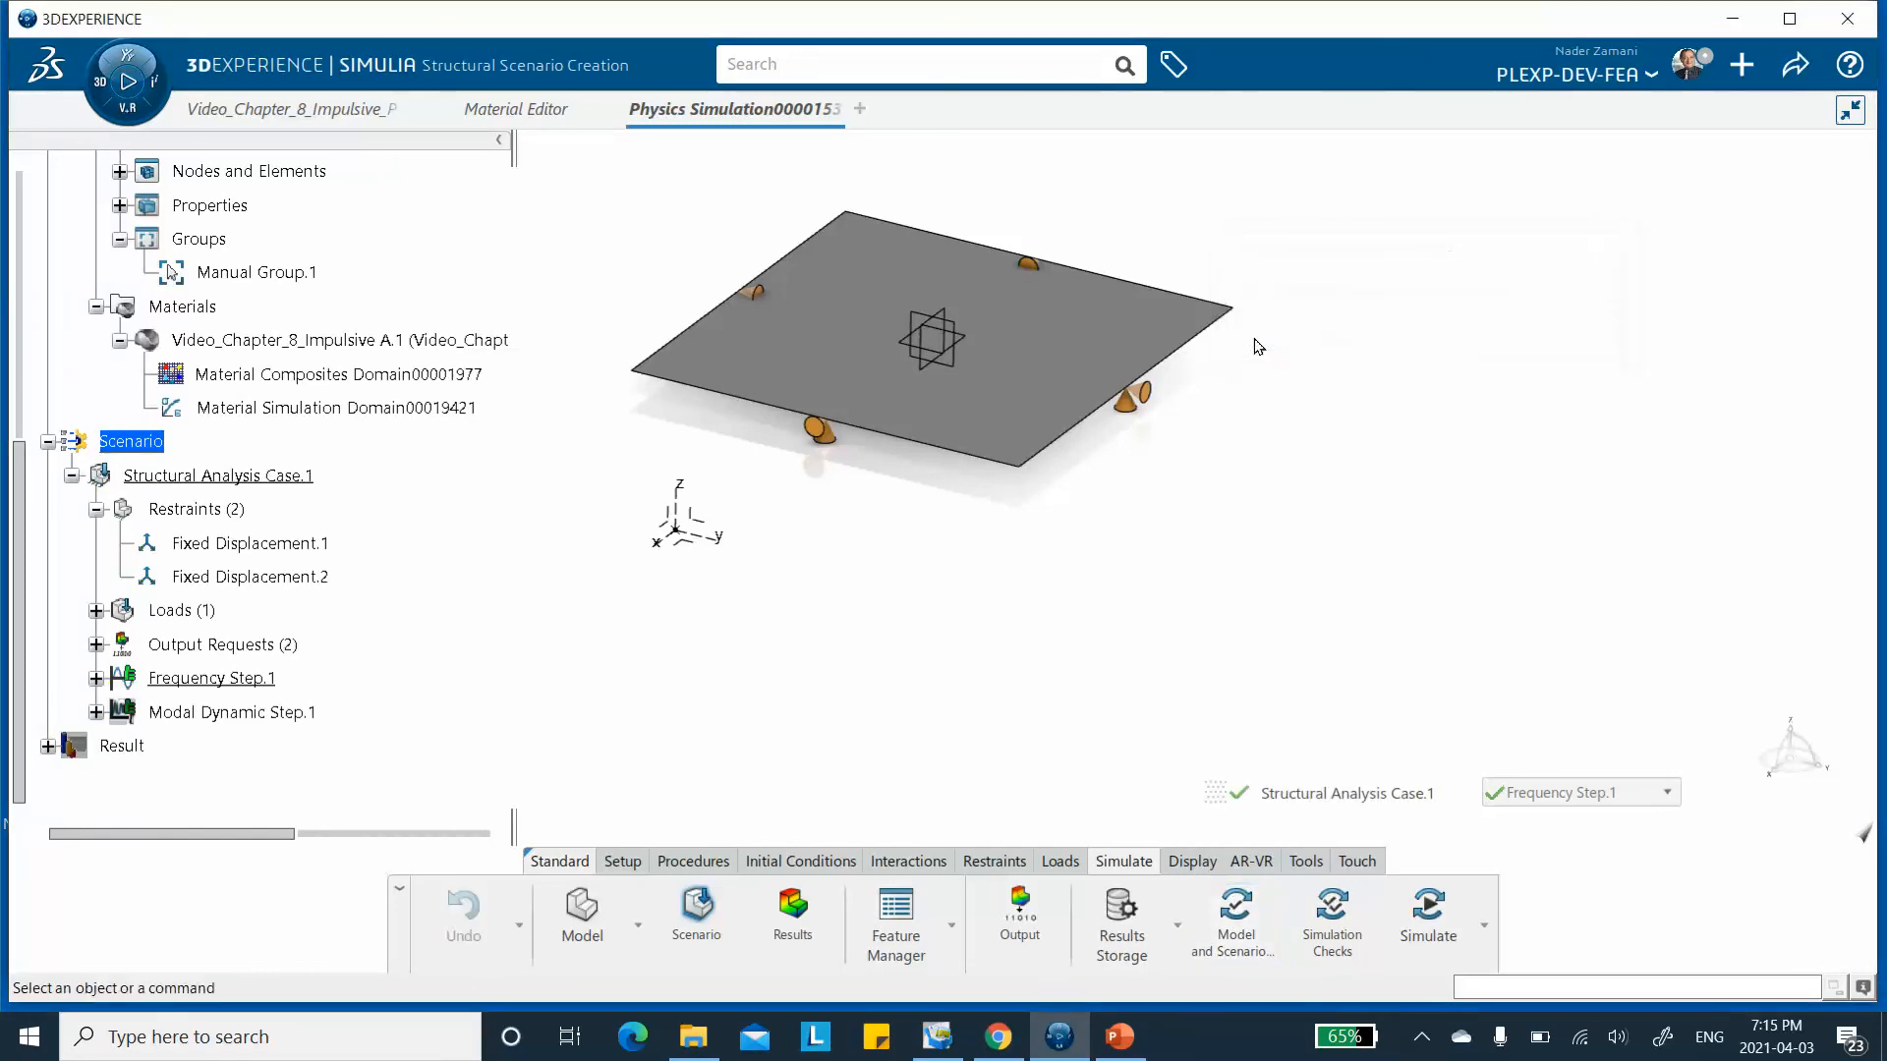
Run the Simulation Checks with Local interactive as the location and 4 cores.
click(1334, 919)
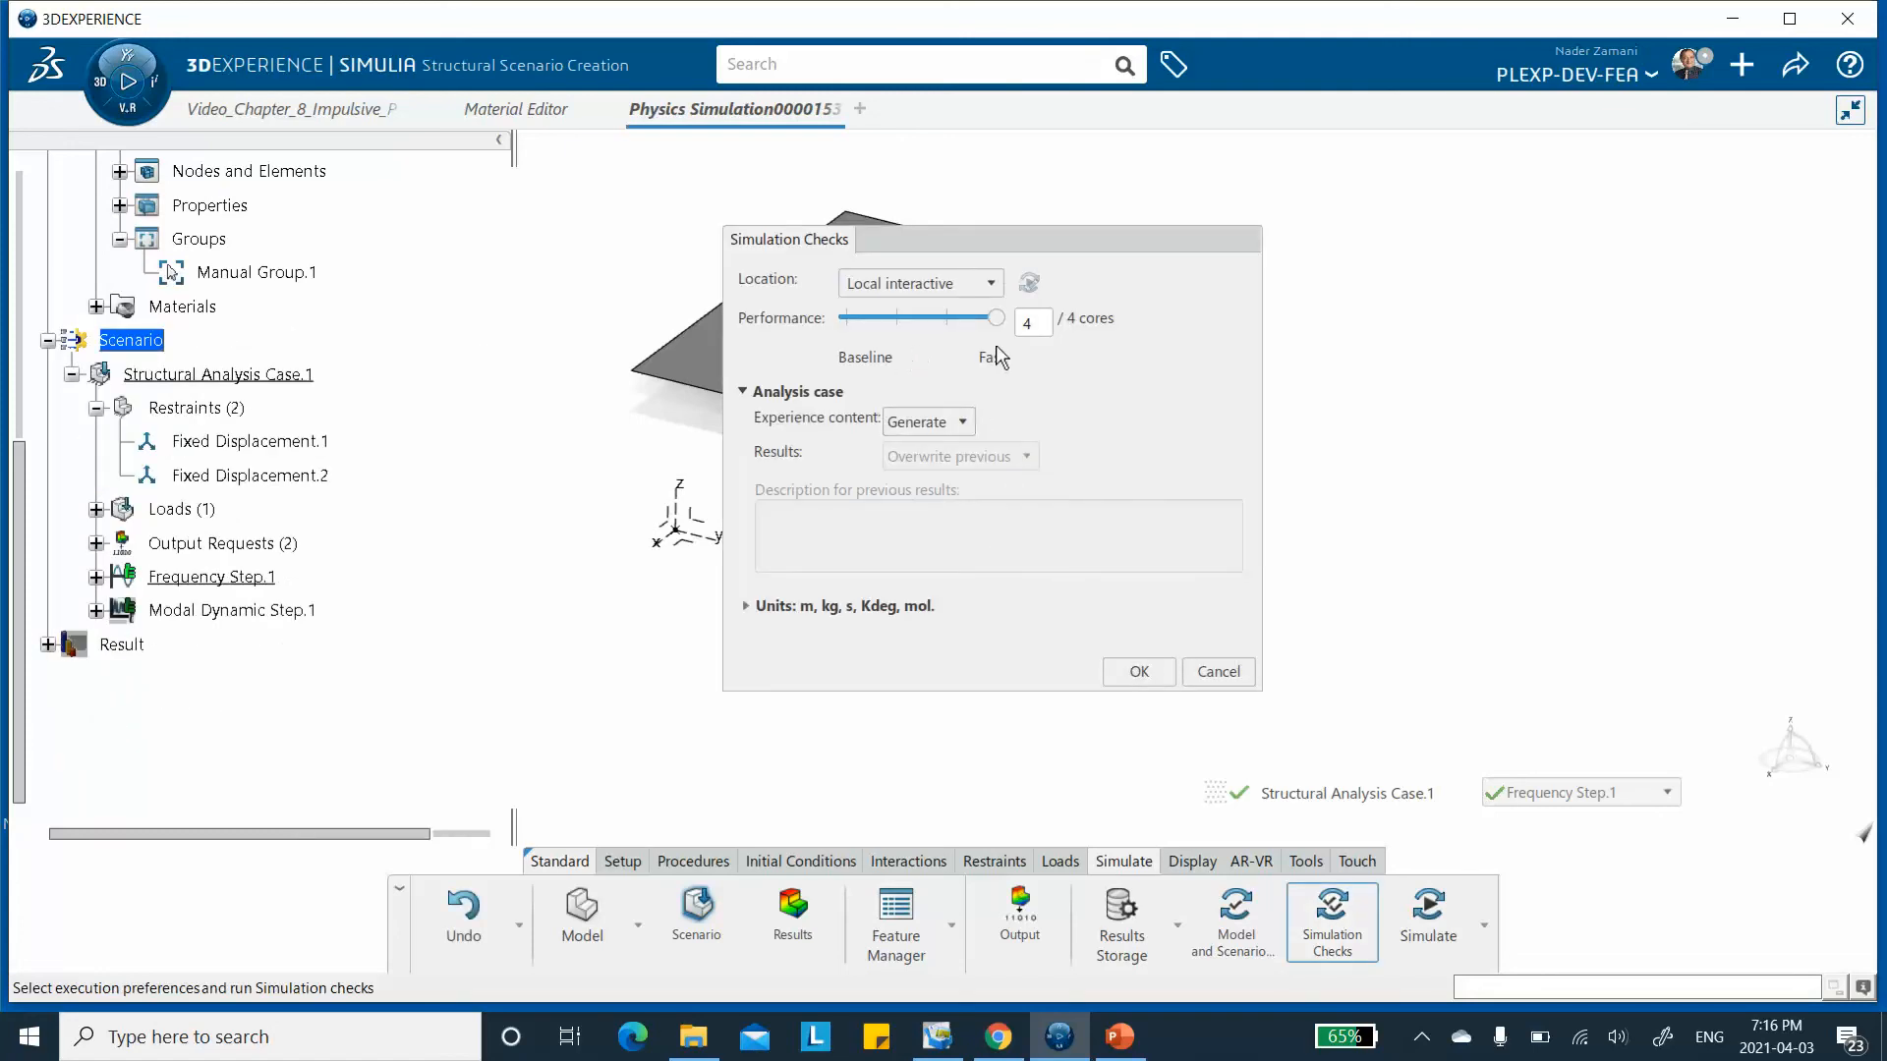
click(1137, 673)
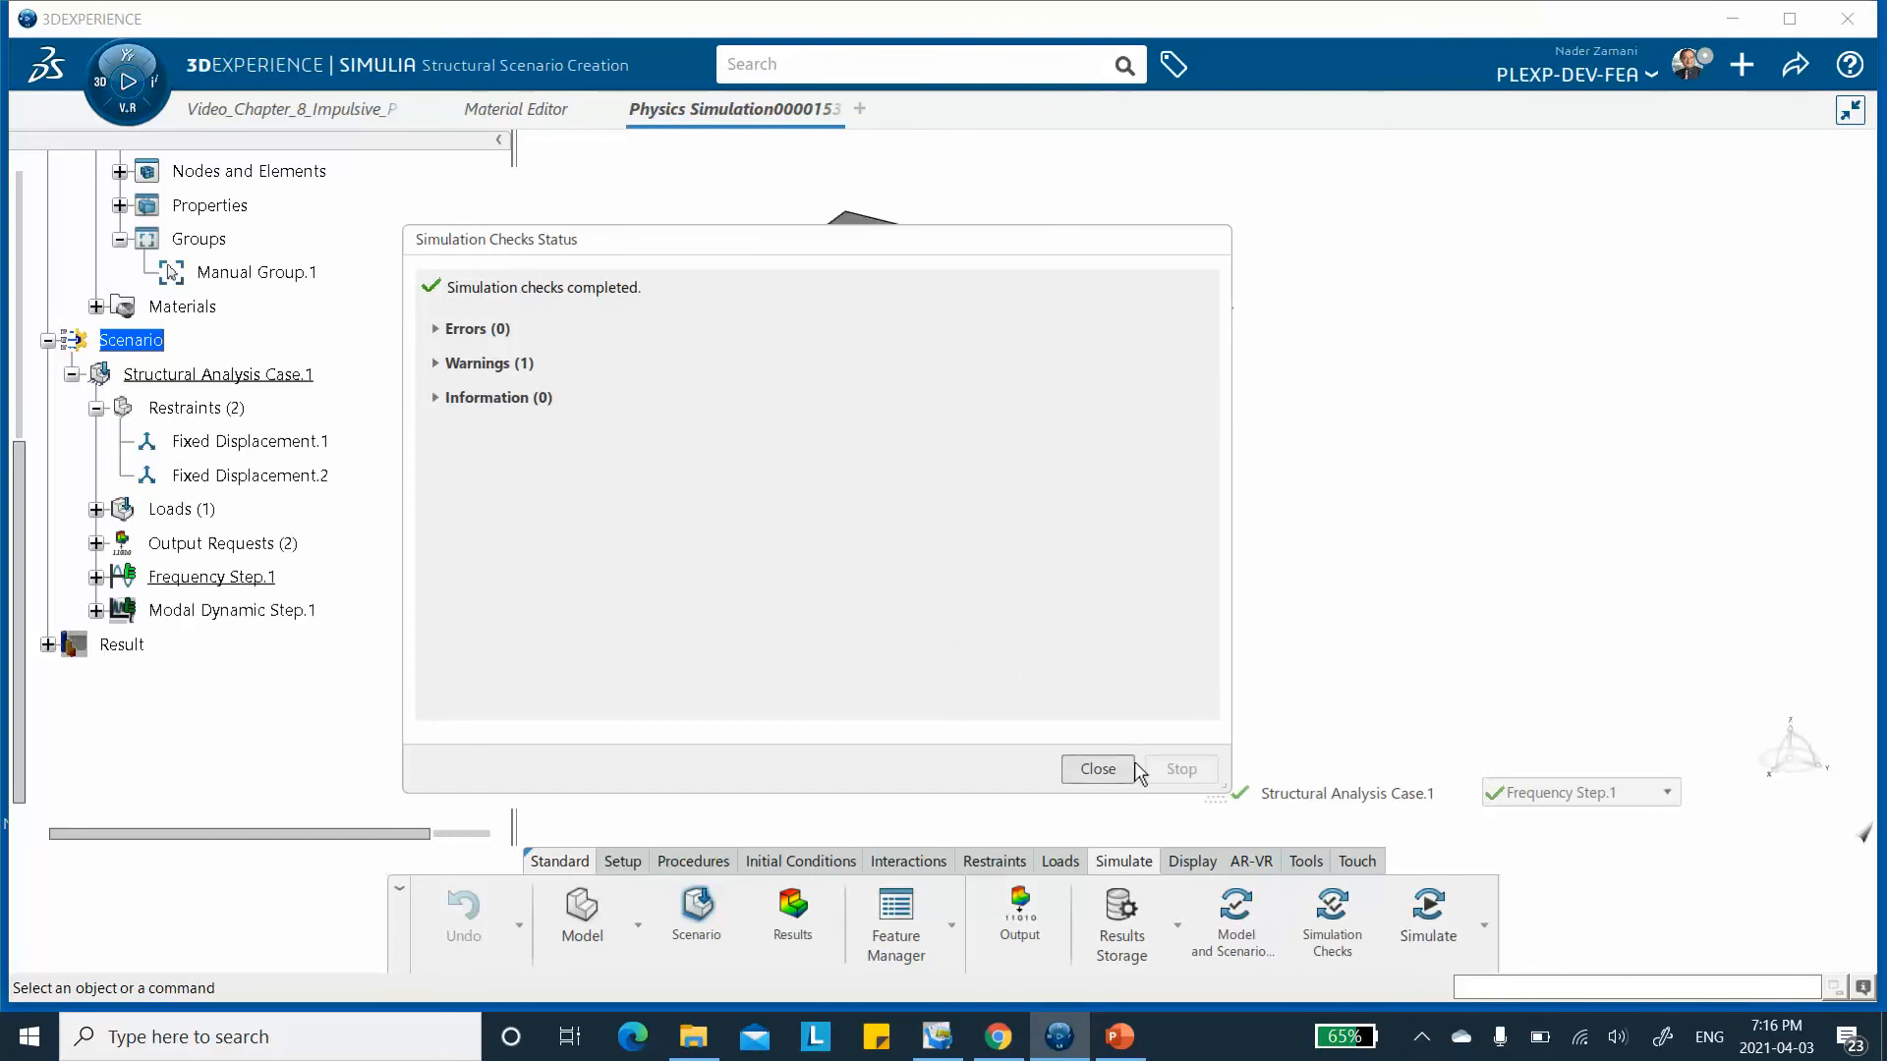
Dismiss the checks status, run the simulation with Local interactive as the location and 4 cores, overwriting previous results, and close the status window.
click(1096, 770)
click(1427, 916)
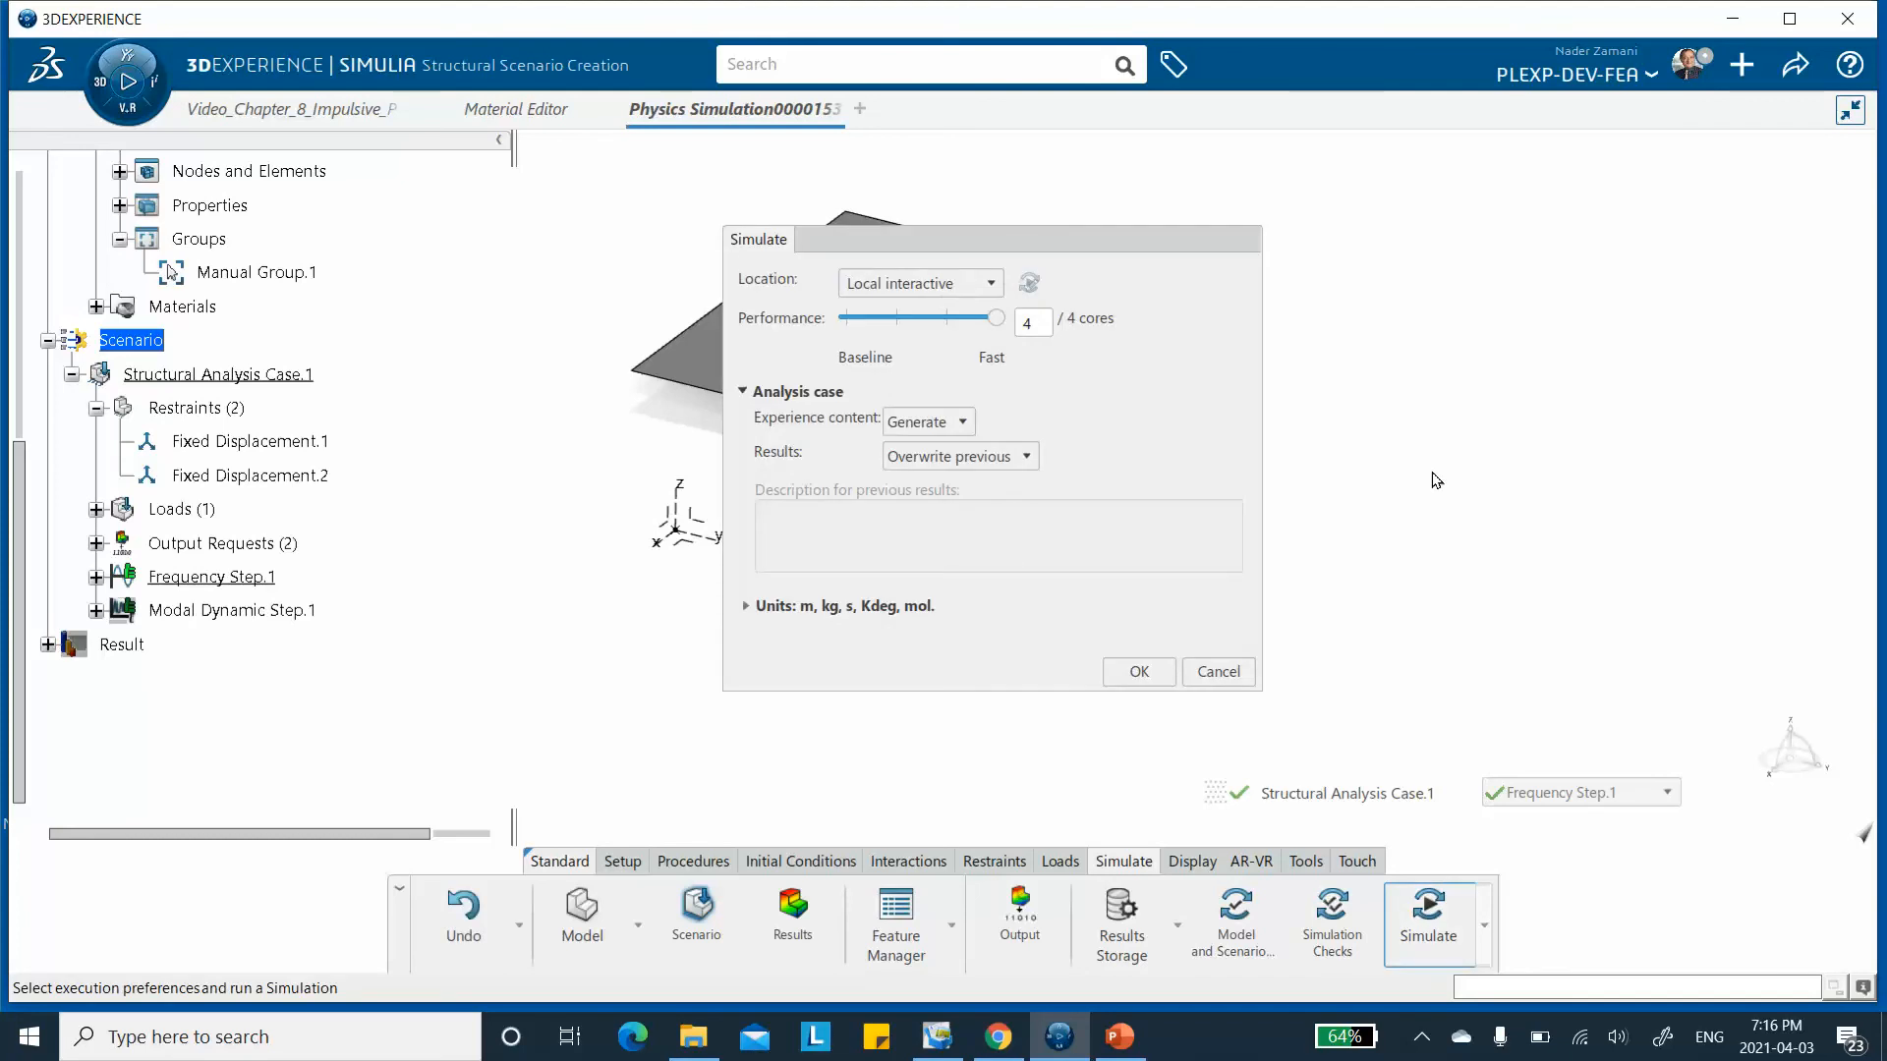
click(1130, 683)
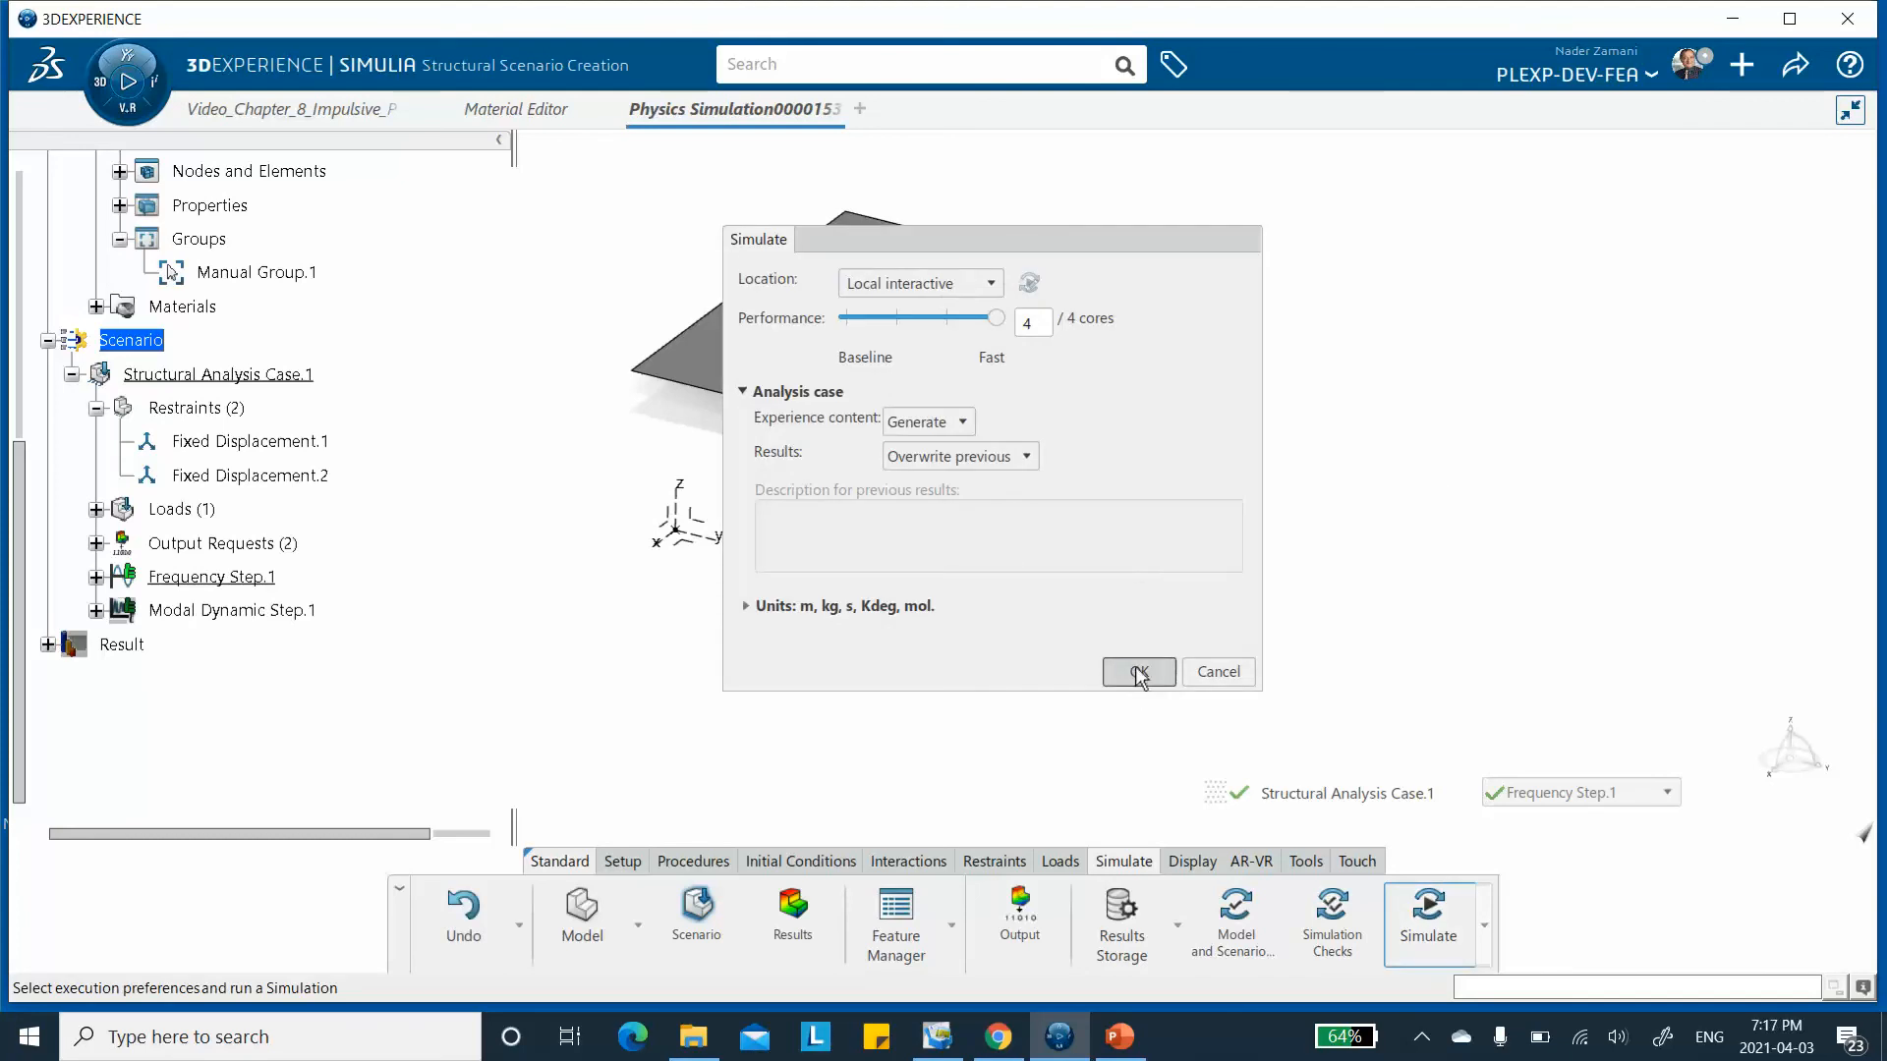
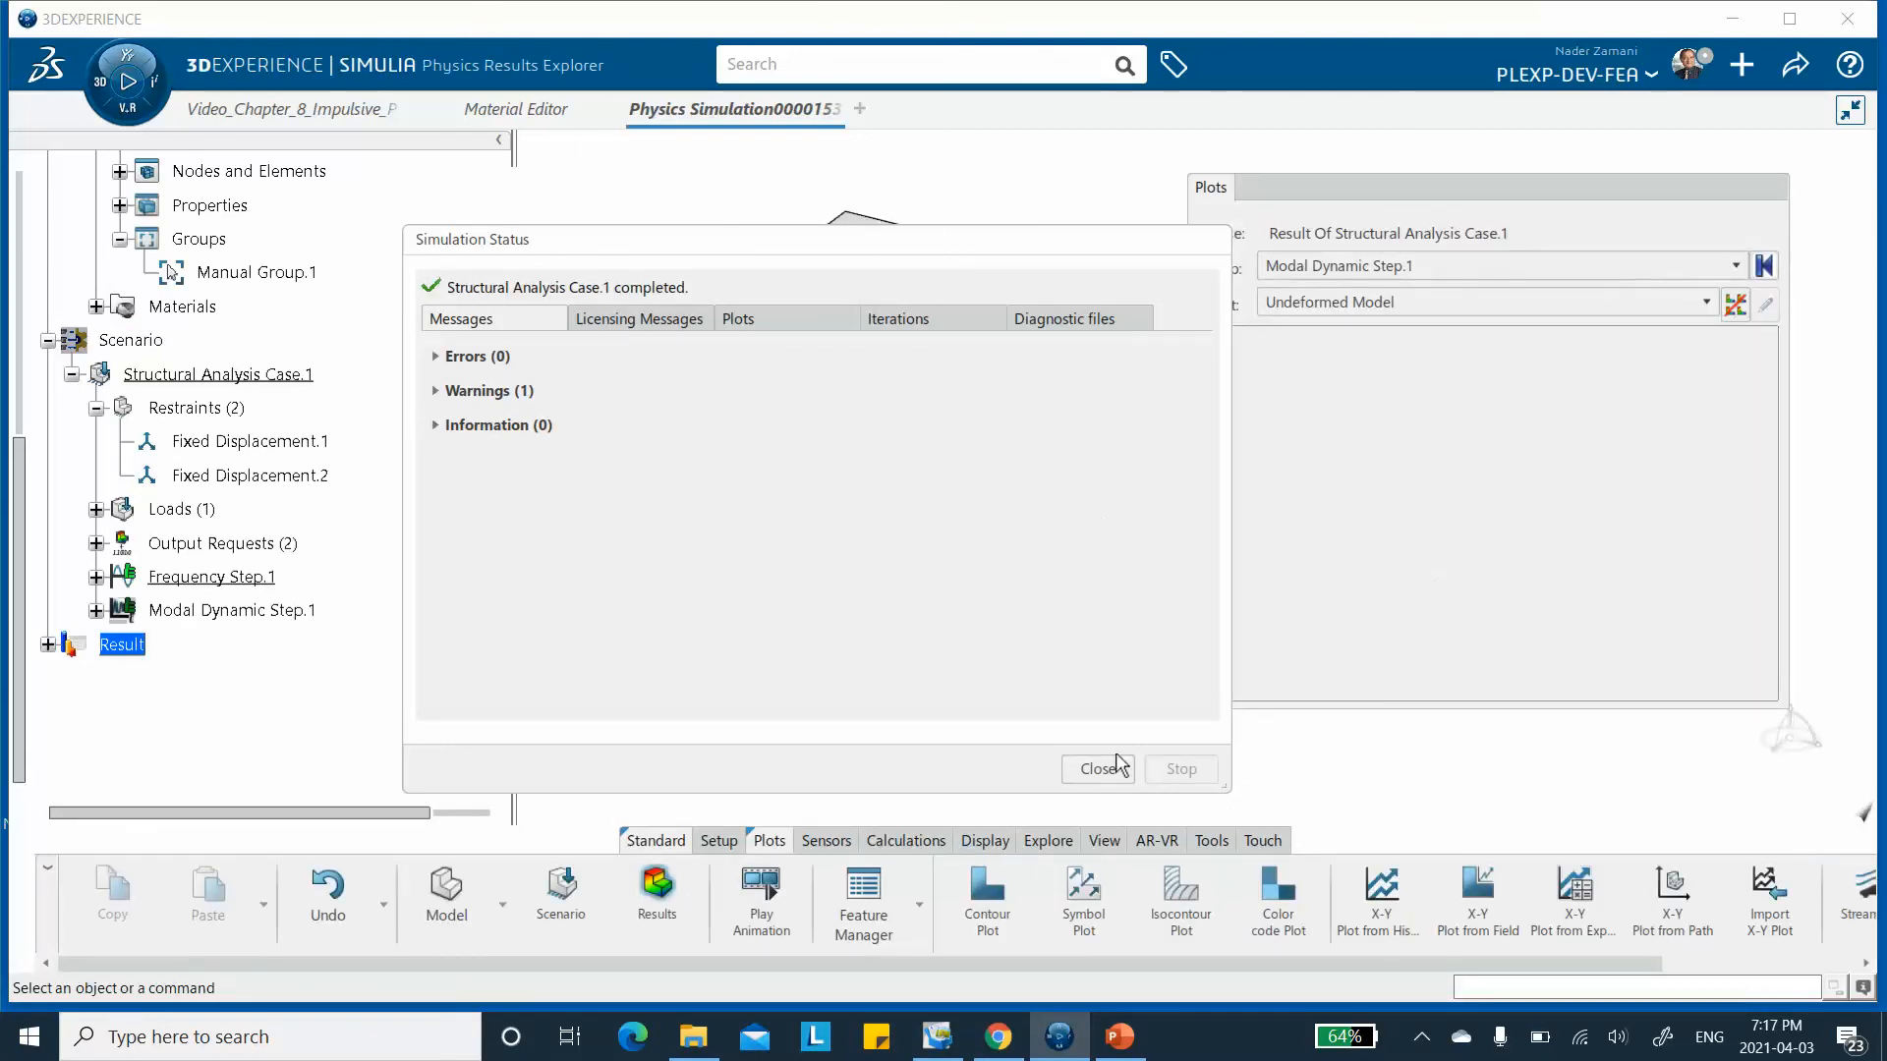
click(1097, 768)
Examine the Frequency Step.1 natural frequencies and show the Displacement.1 plot for mode 1.
middle_drag(916, 405, 821, 345)
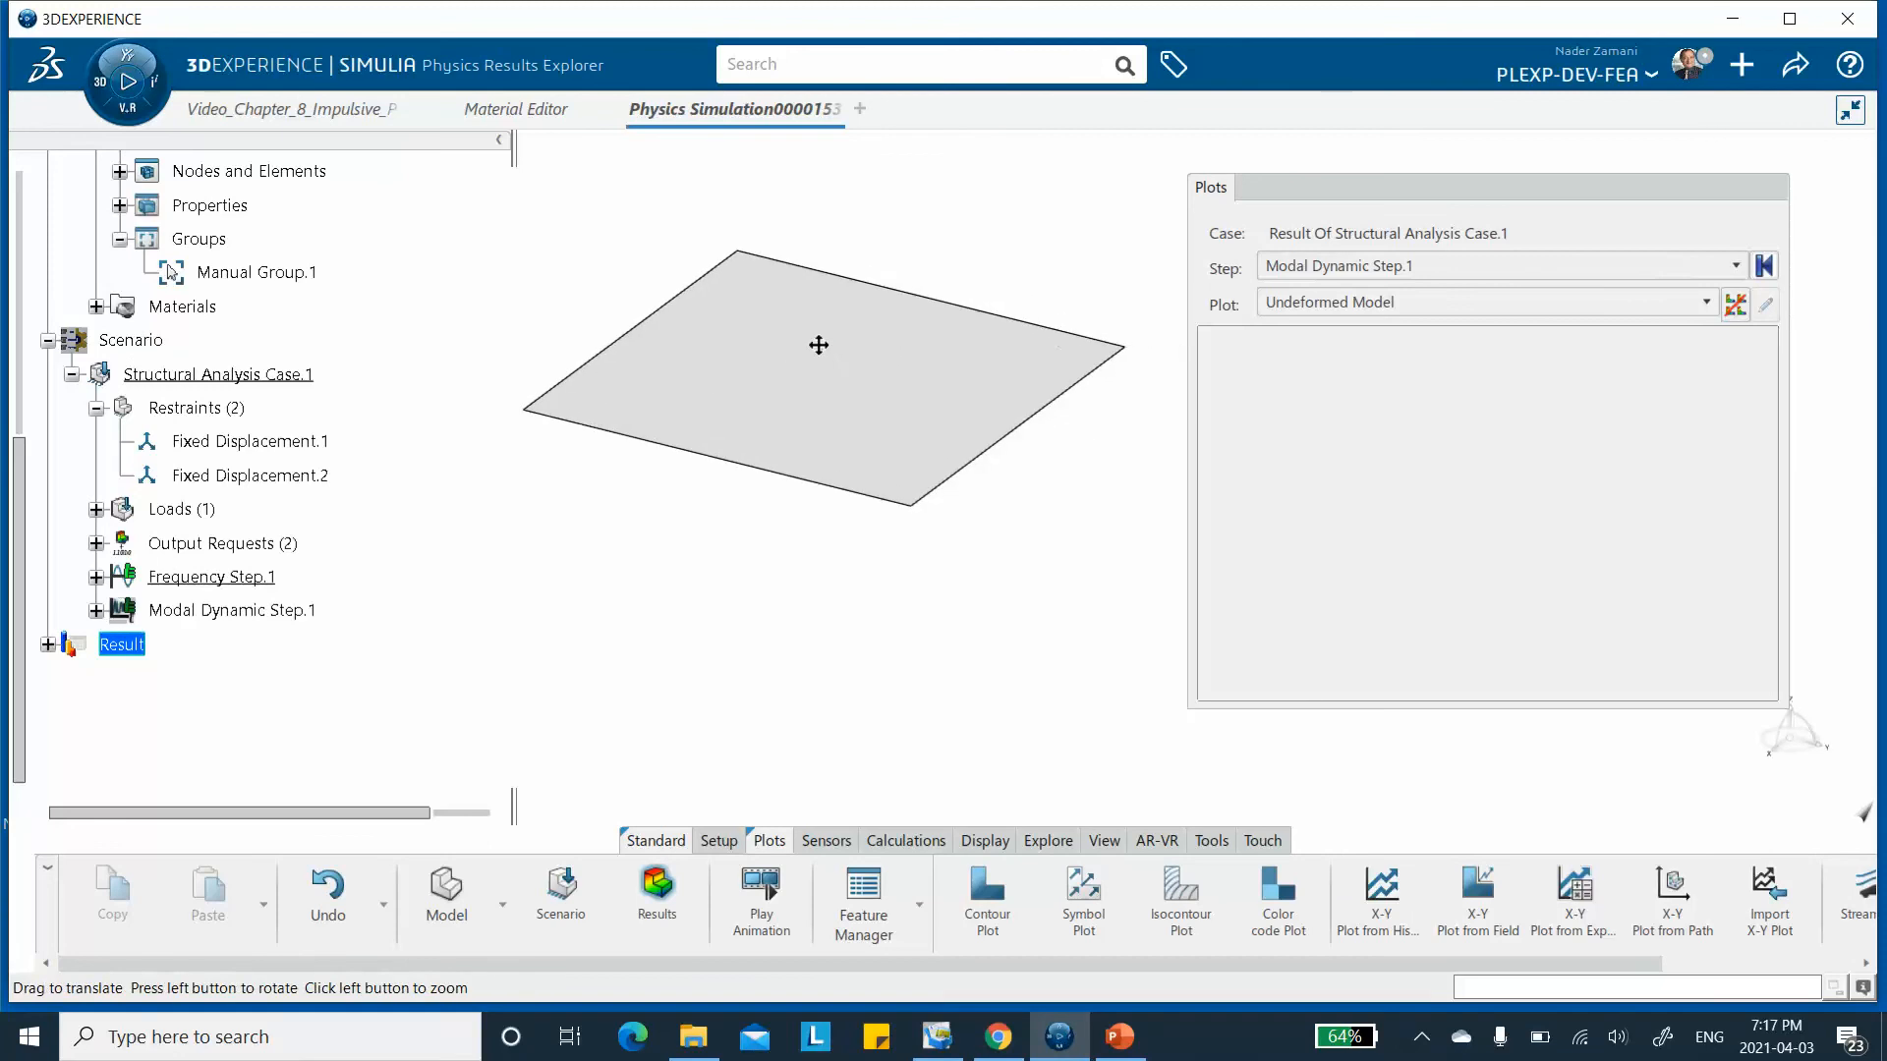
click(1711, 267)
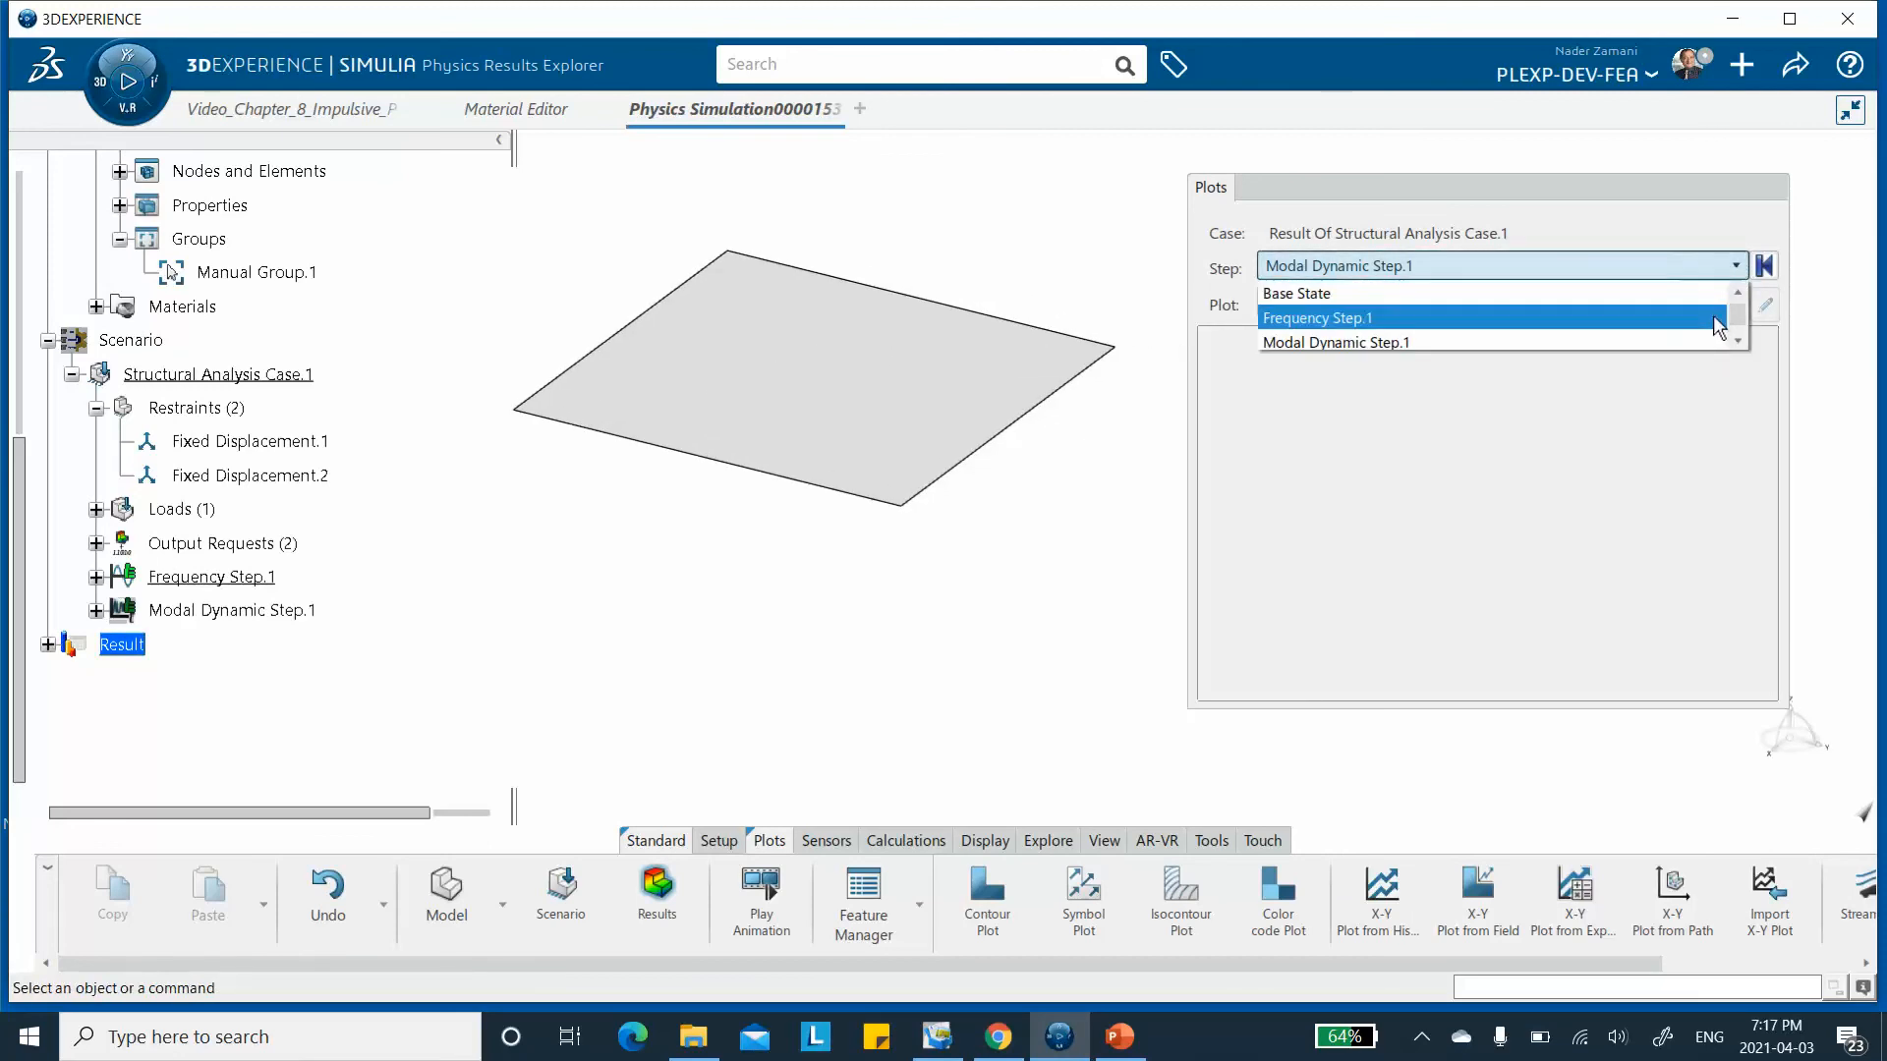
click(1708, 318)
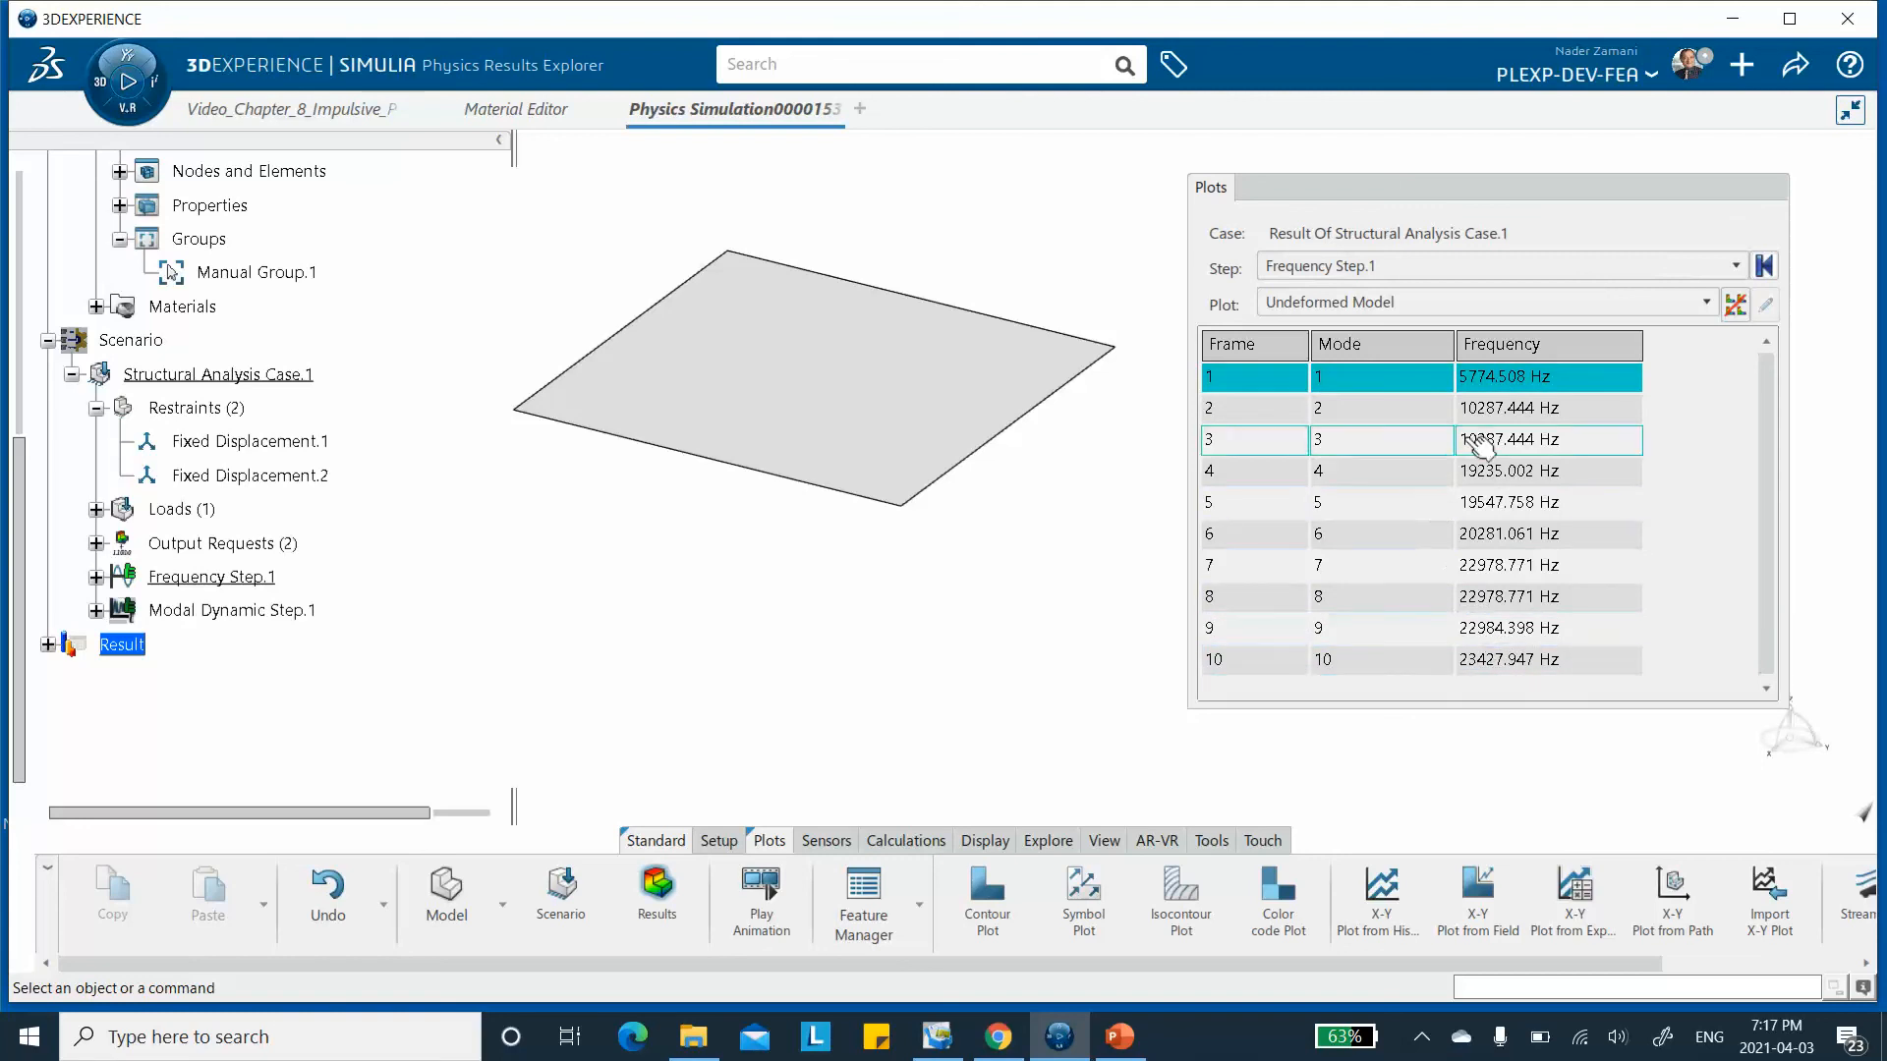
mouse_move(1502, 414)
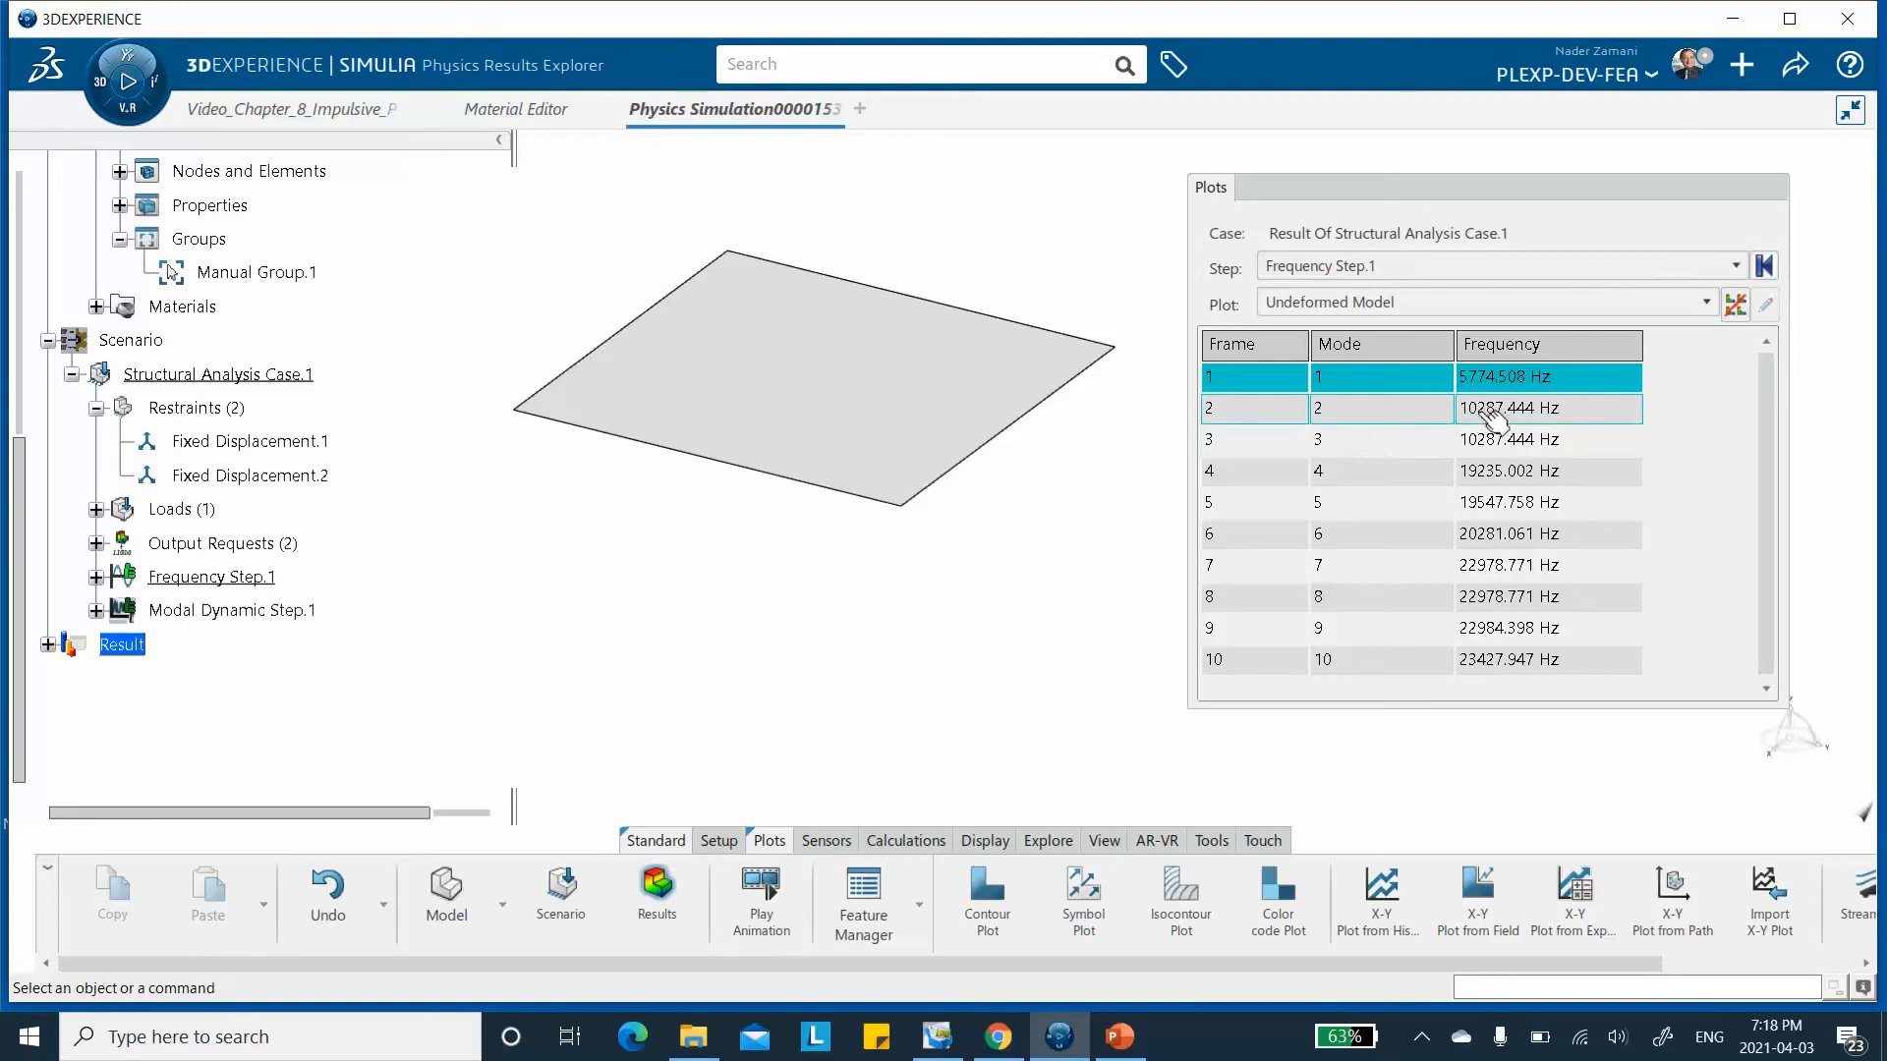
click(1394, 304)
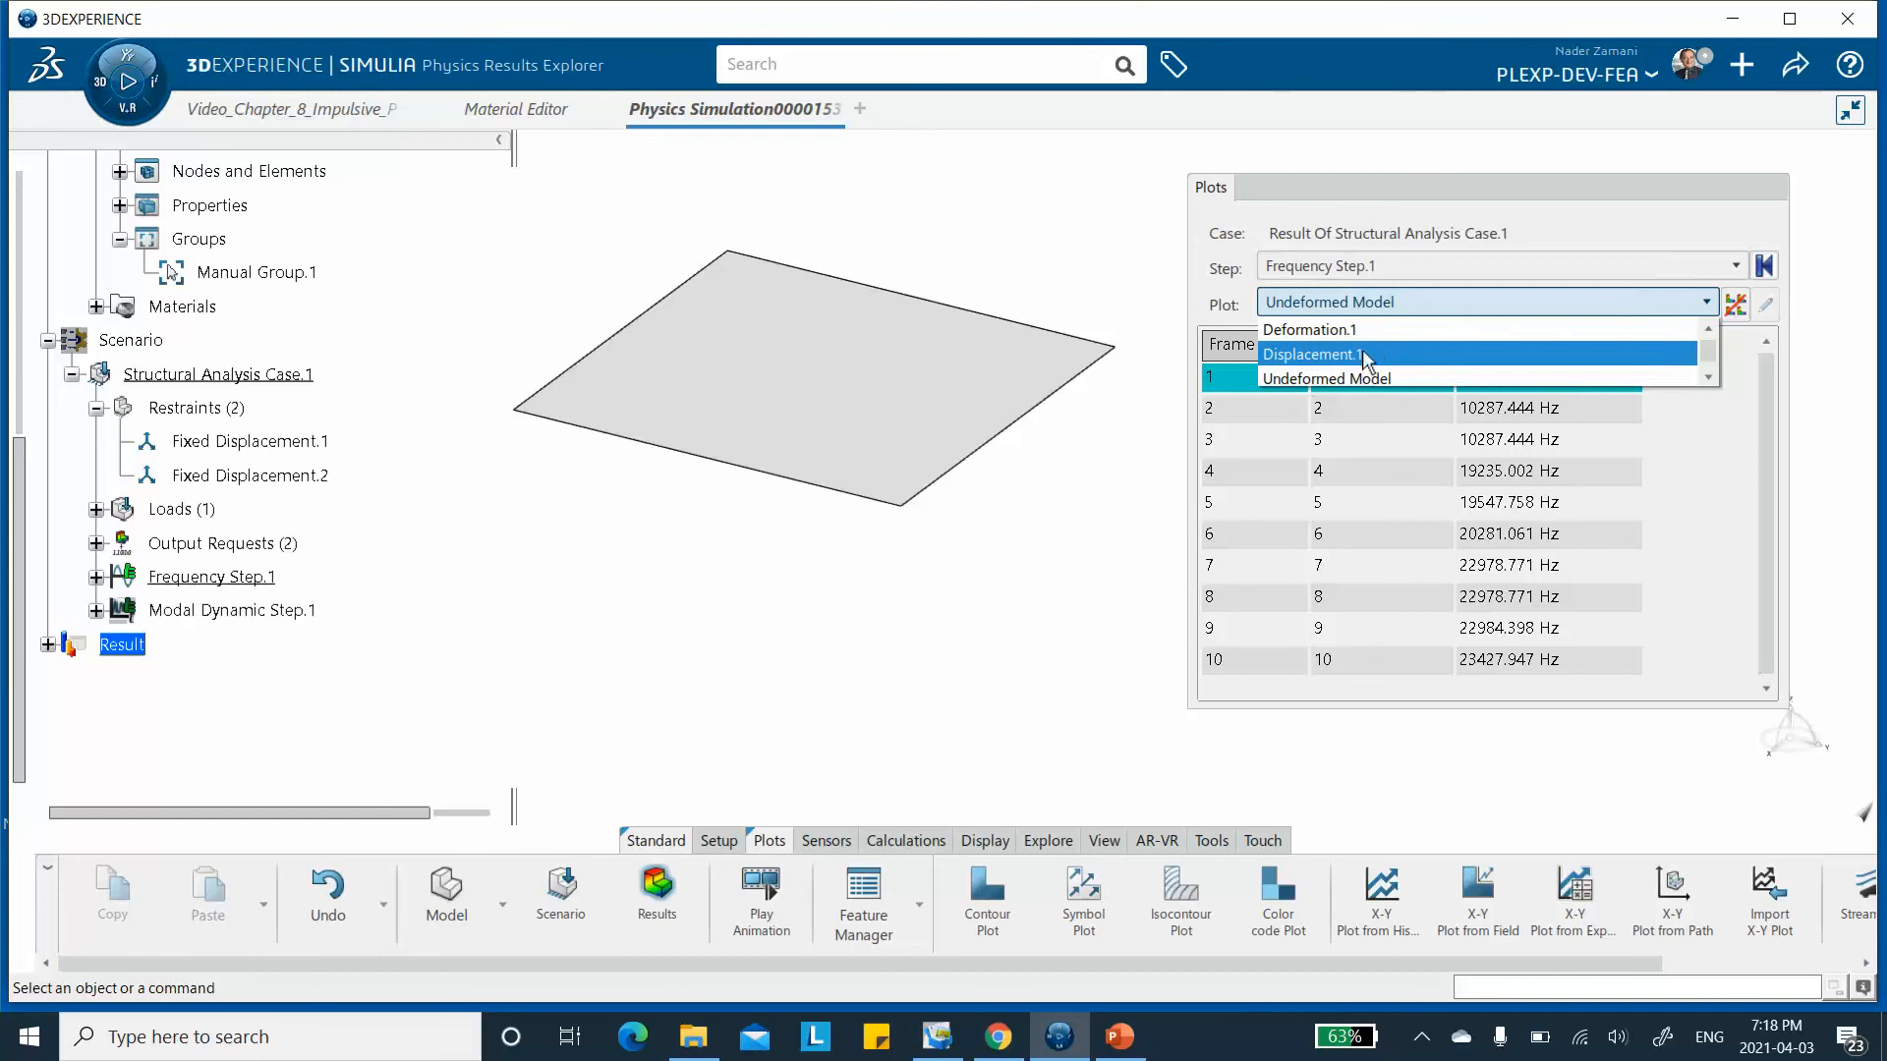
click(1359, 354)
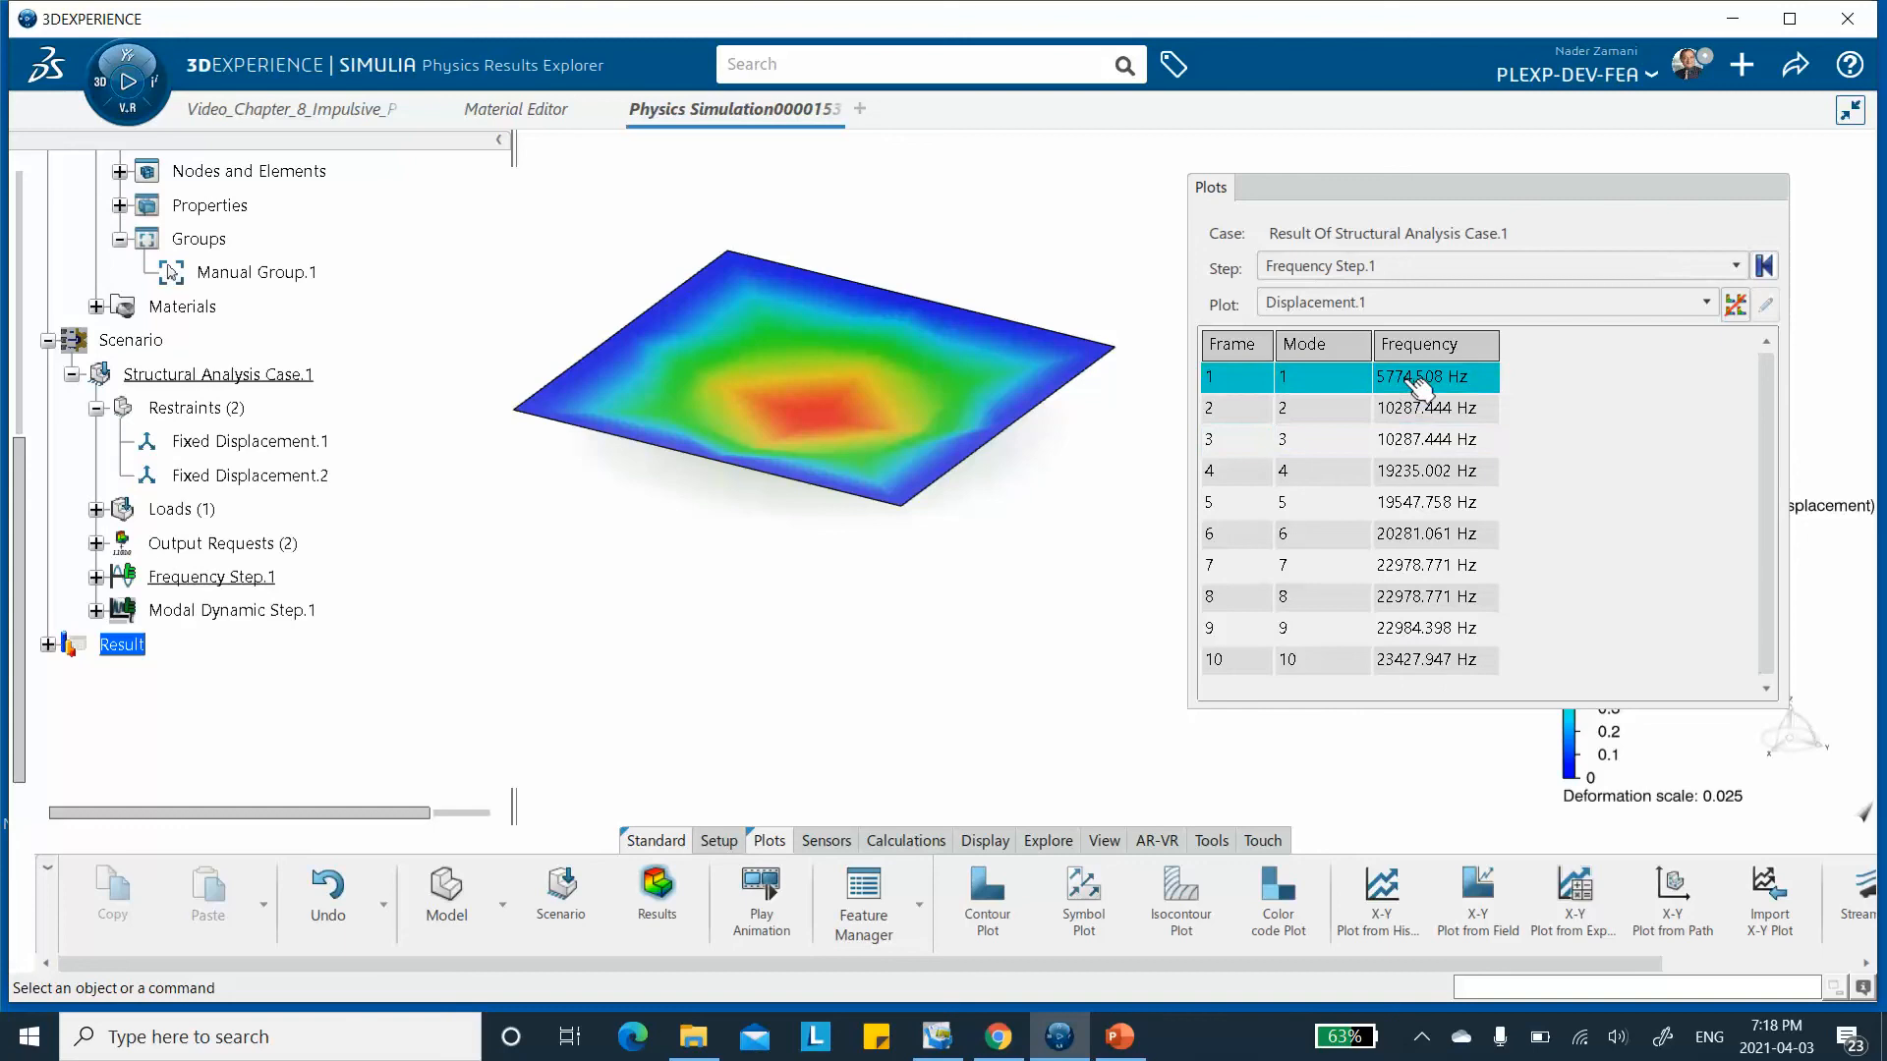
Edit Fixed Displacement.1 to restrain translation in Y and Z only, leaving X free, and confirm.
click(1309, 182)
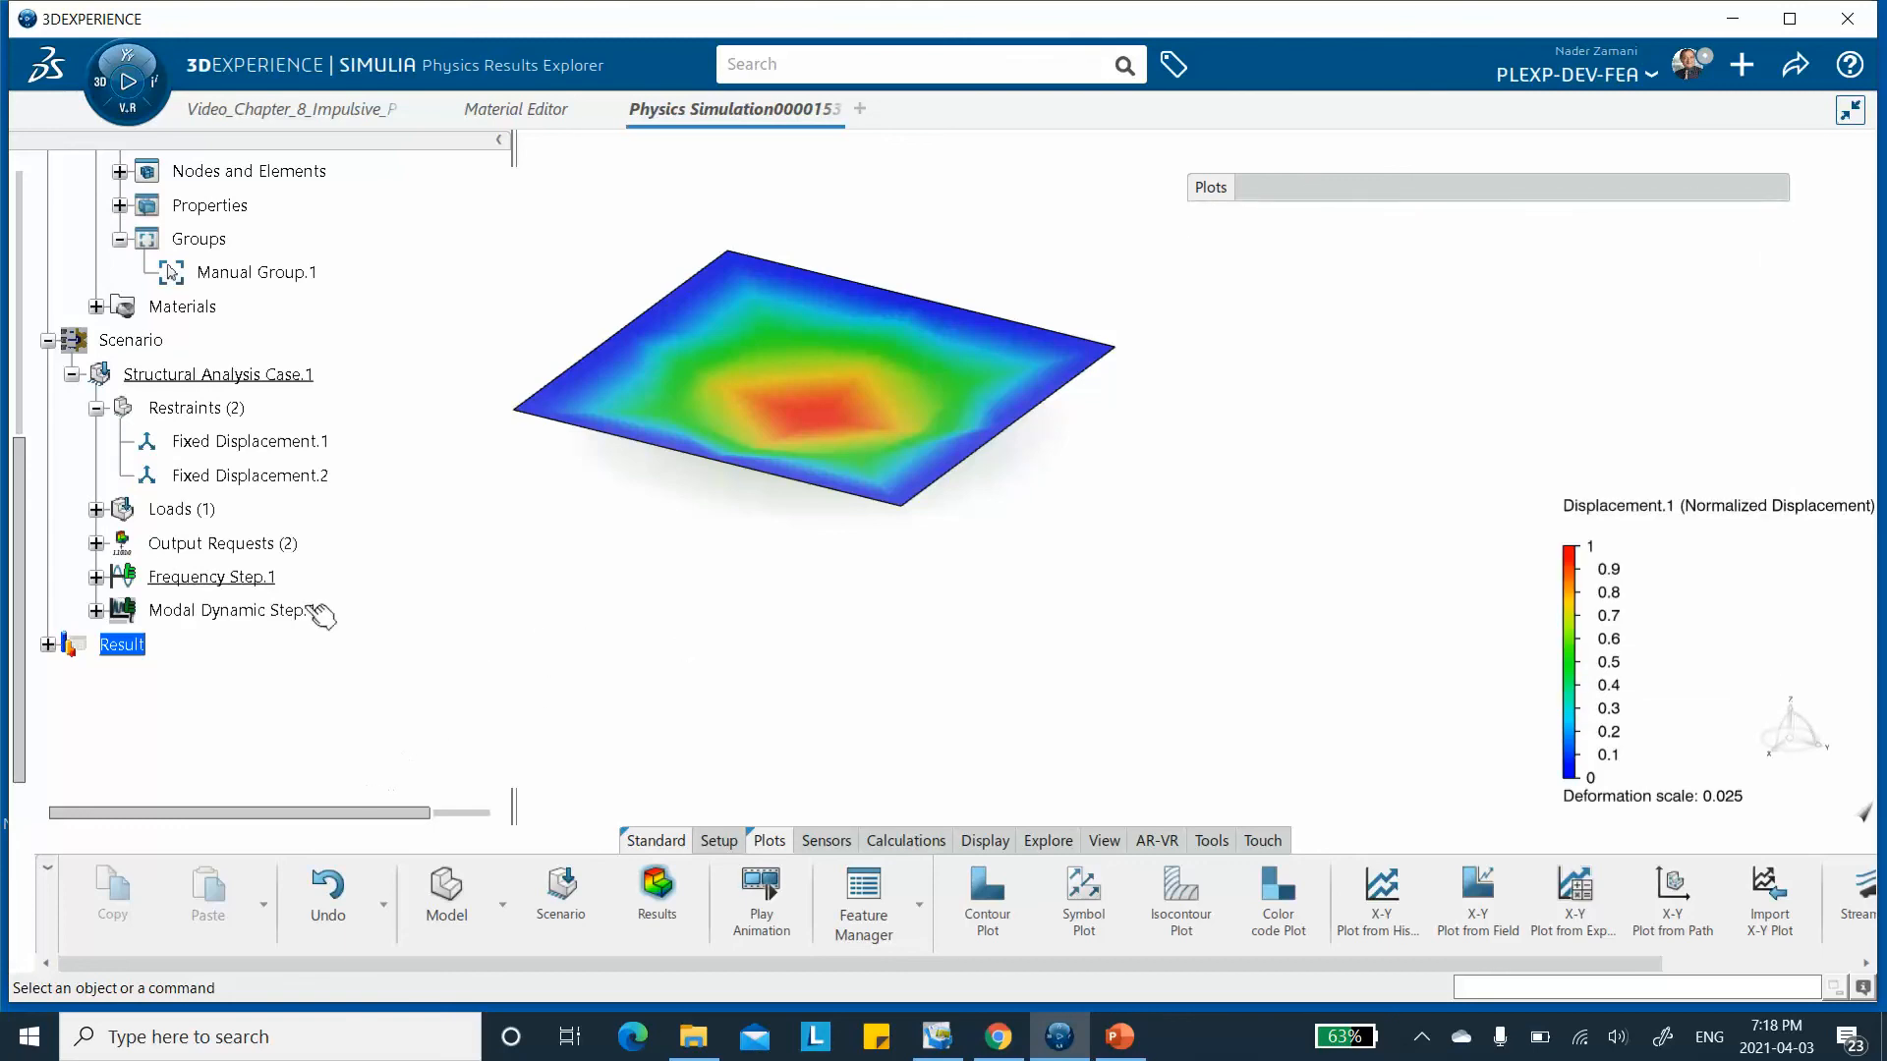
click(253, 441)
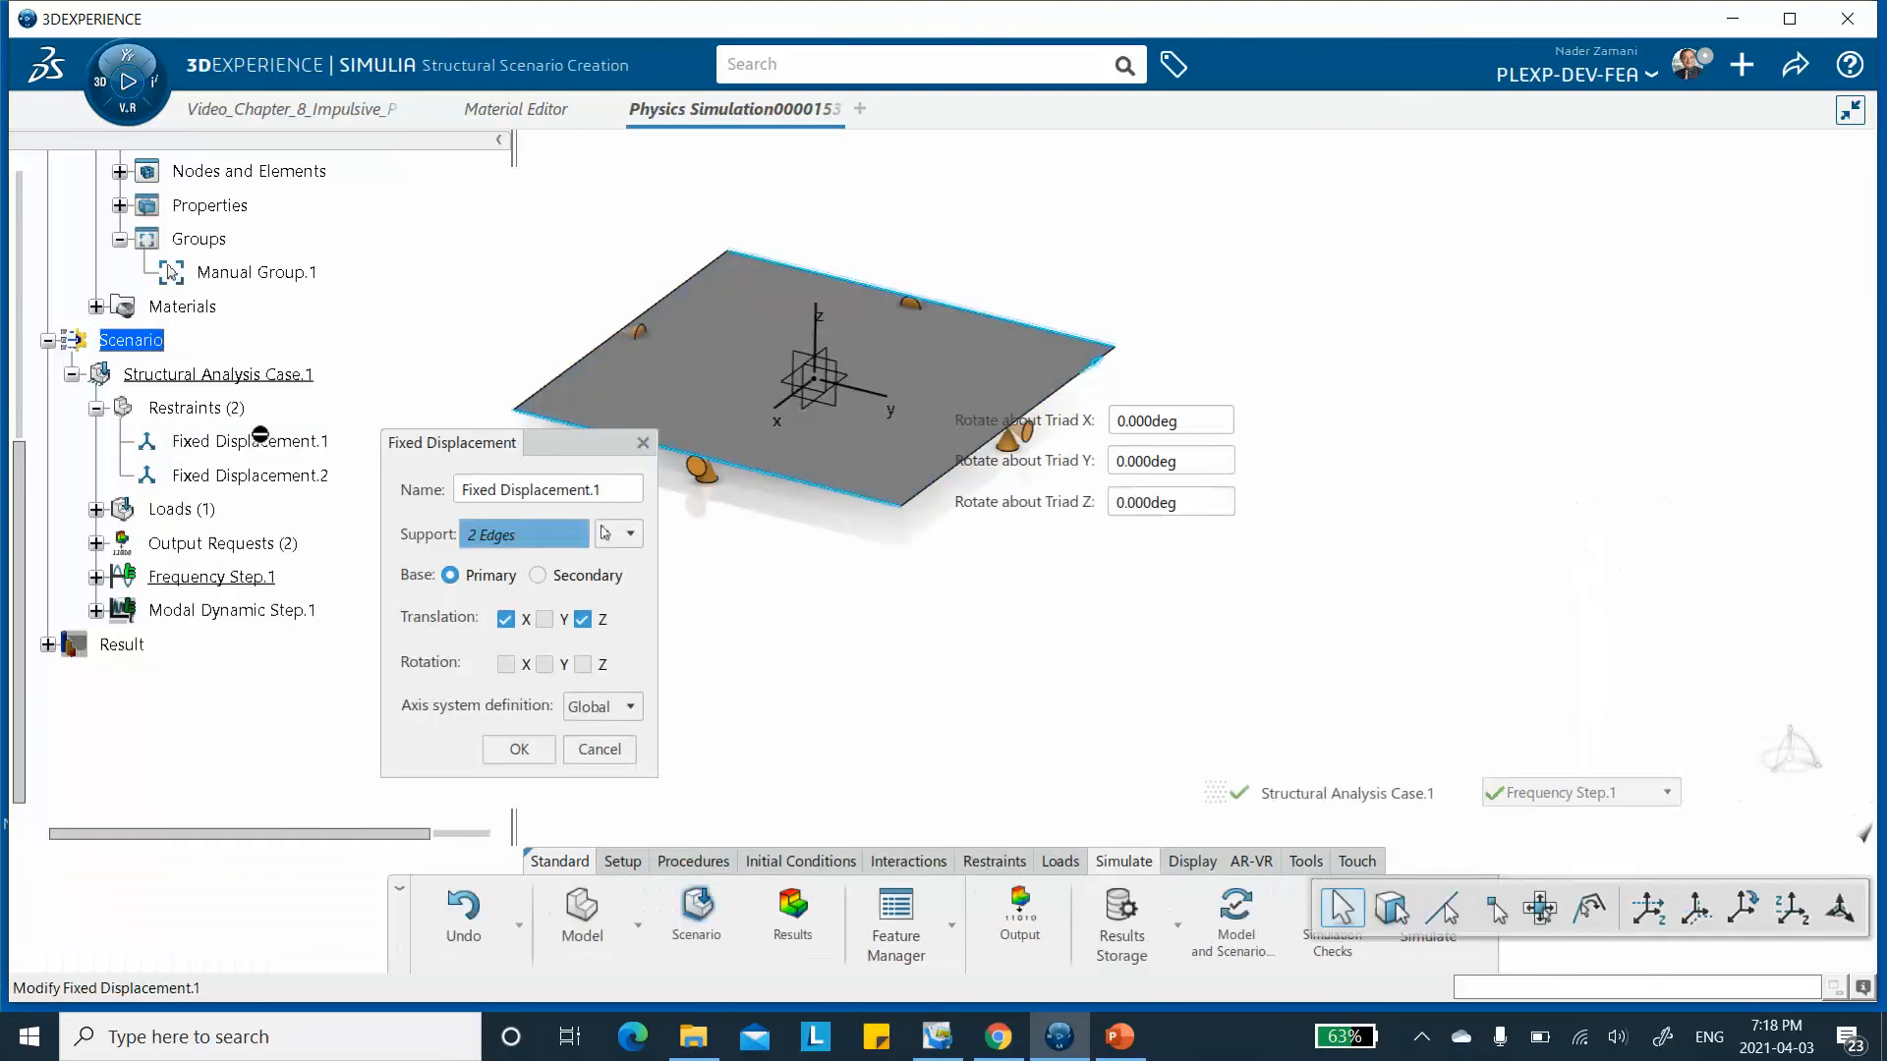
drag(431, 444, 590, 358)
drag(891, 346, 1360, 224)
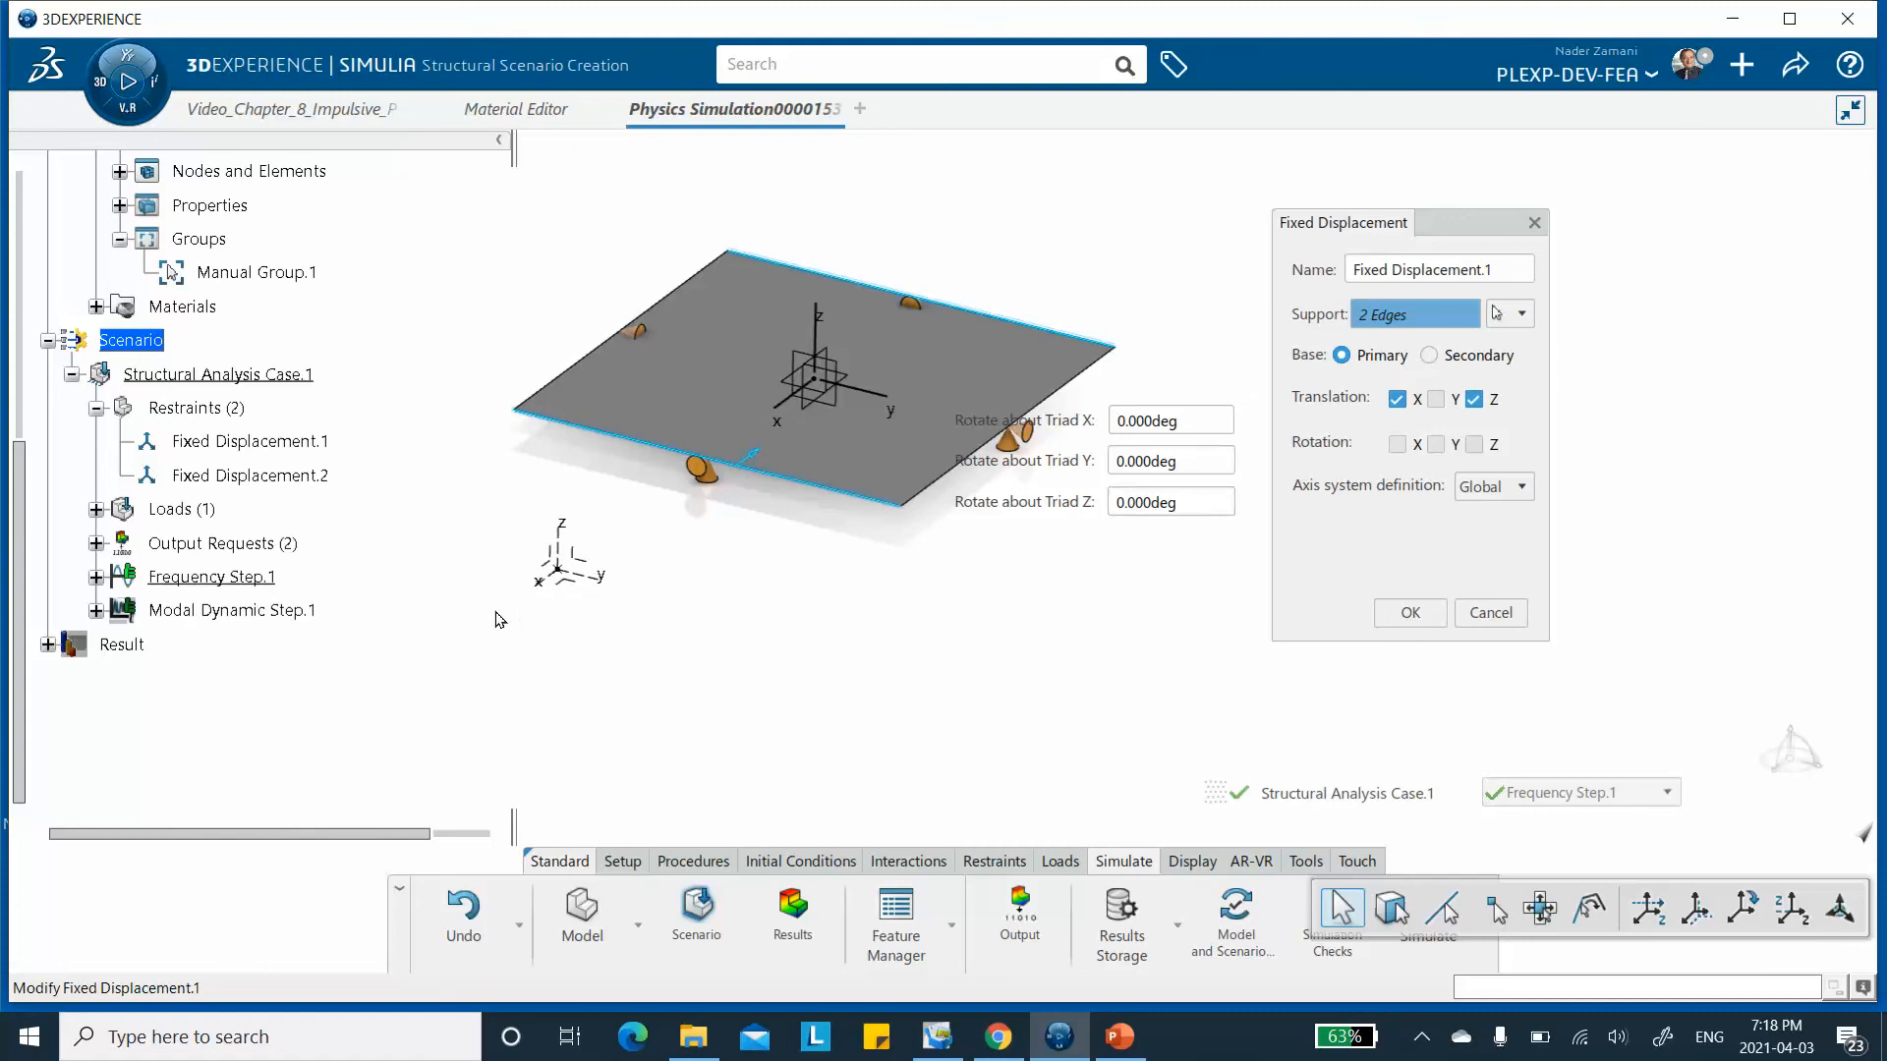
click(1398, 399)
click(1435, 399)
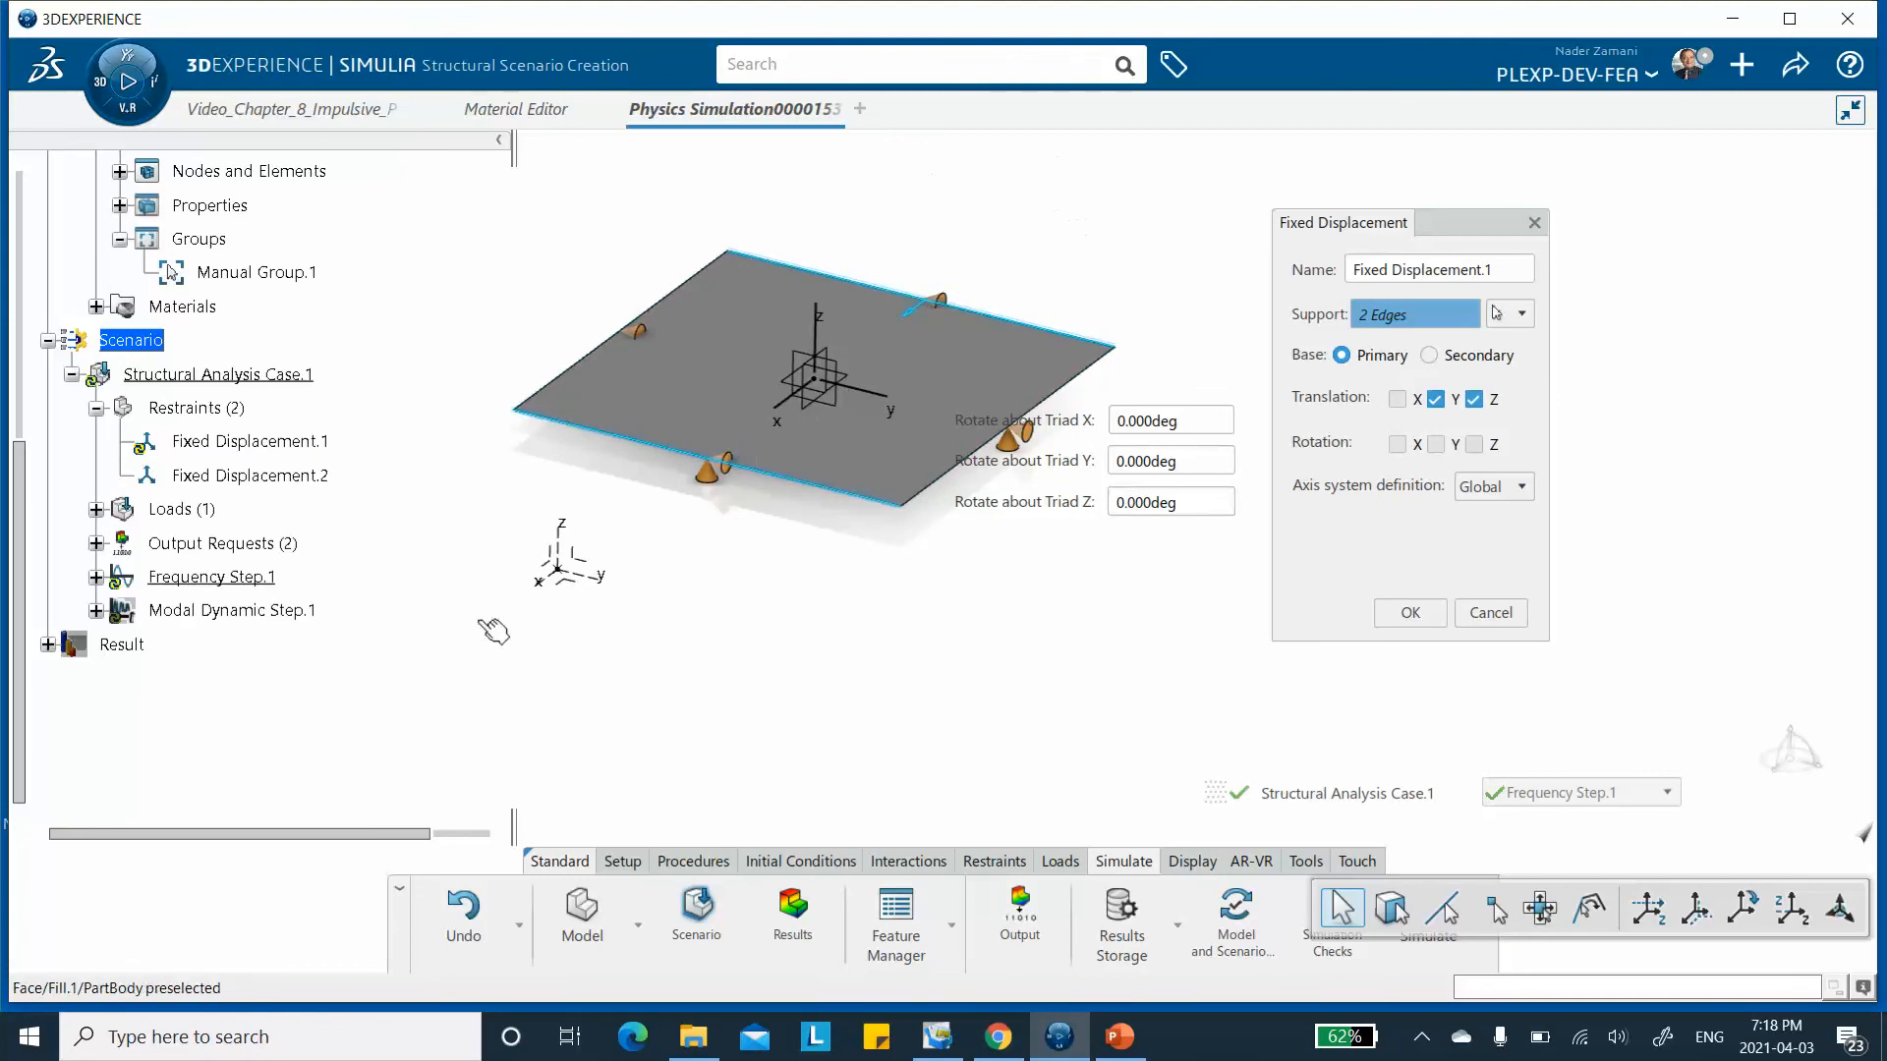
click(1438, 611)
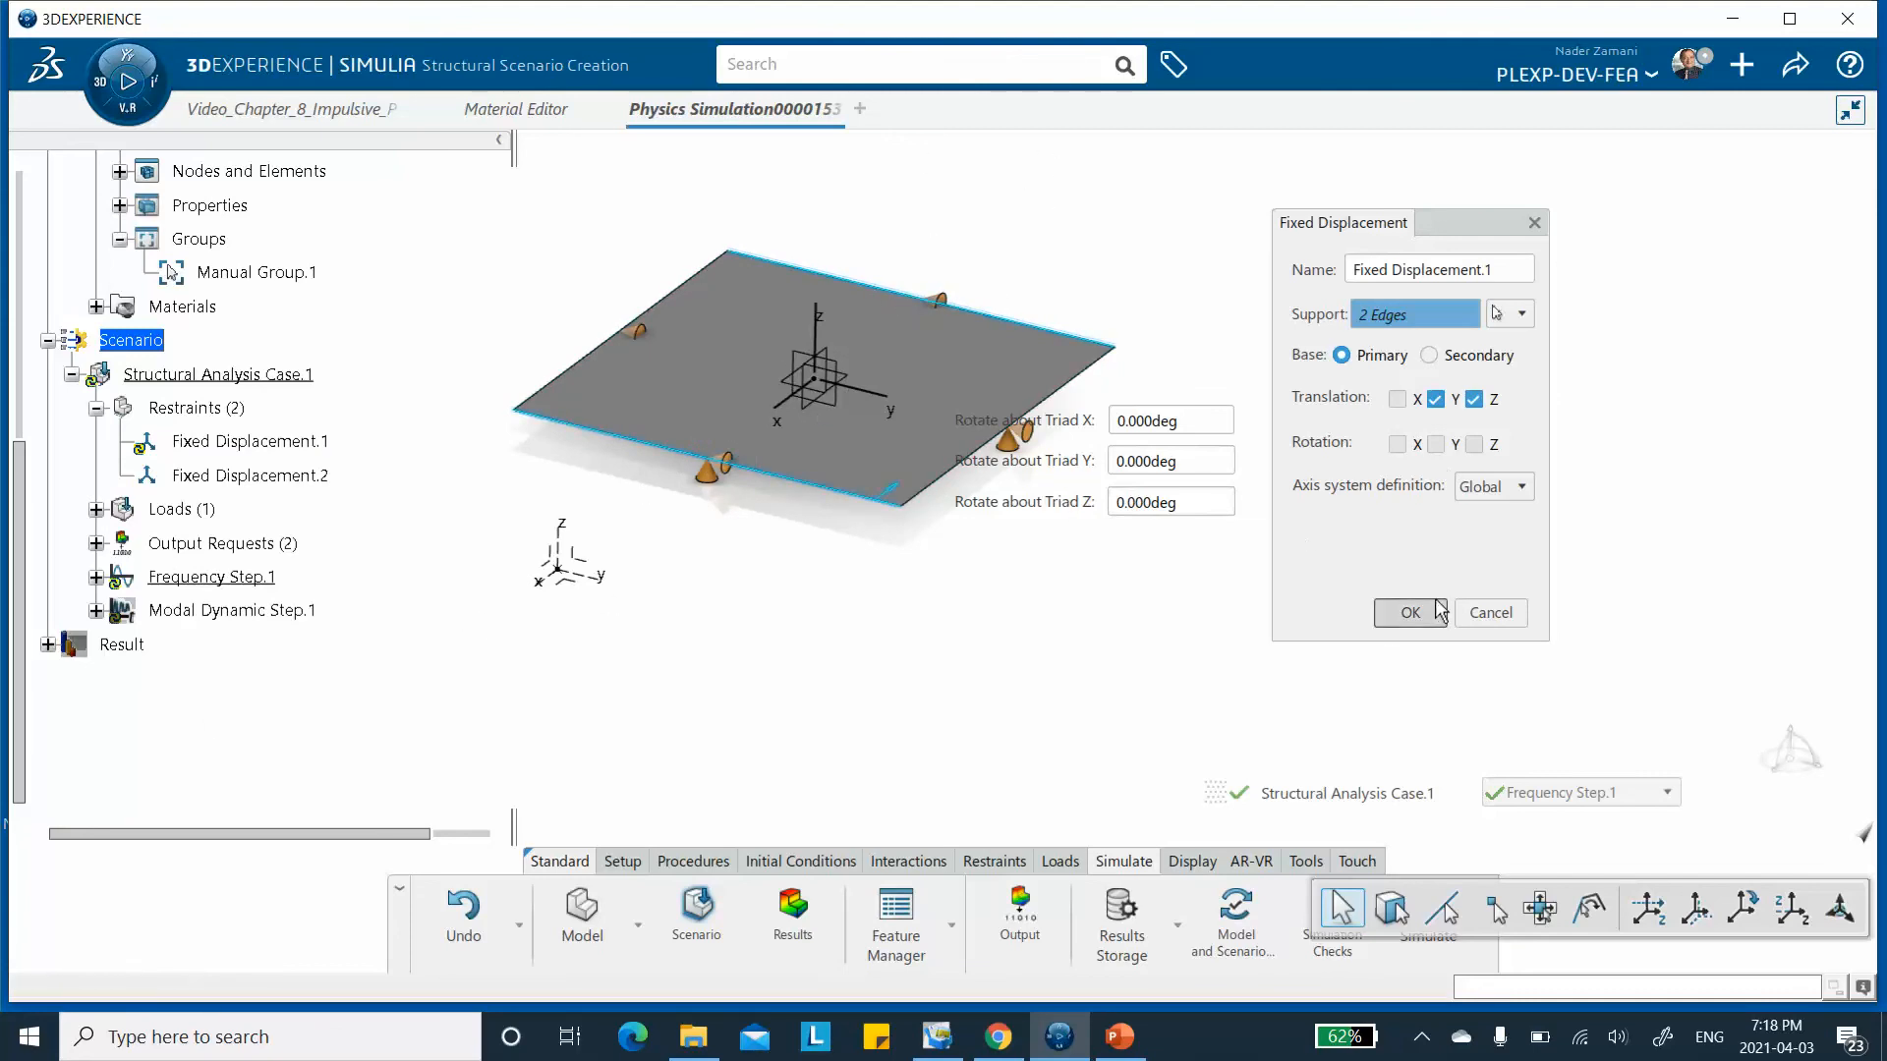
Edit Fixed Displacement.2 to restrain translation in X and Z only, leaving Y free, and confirm.
double_click(218, 479)
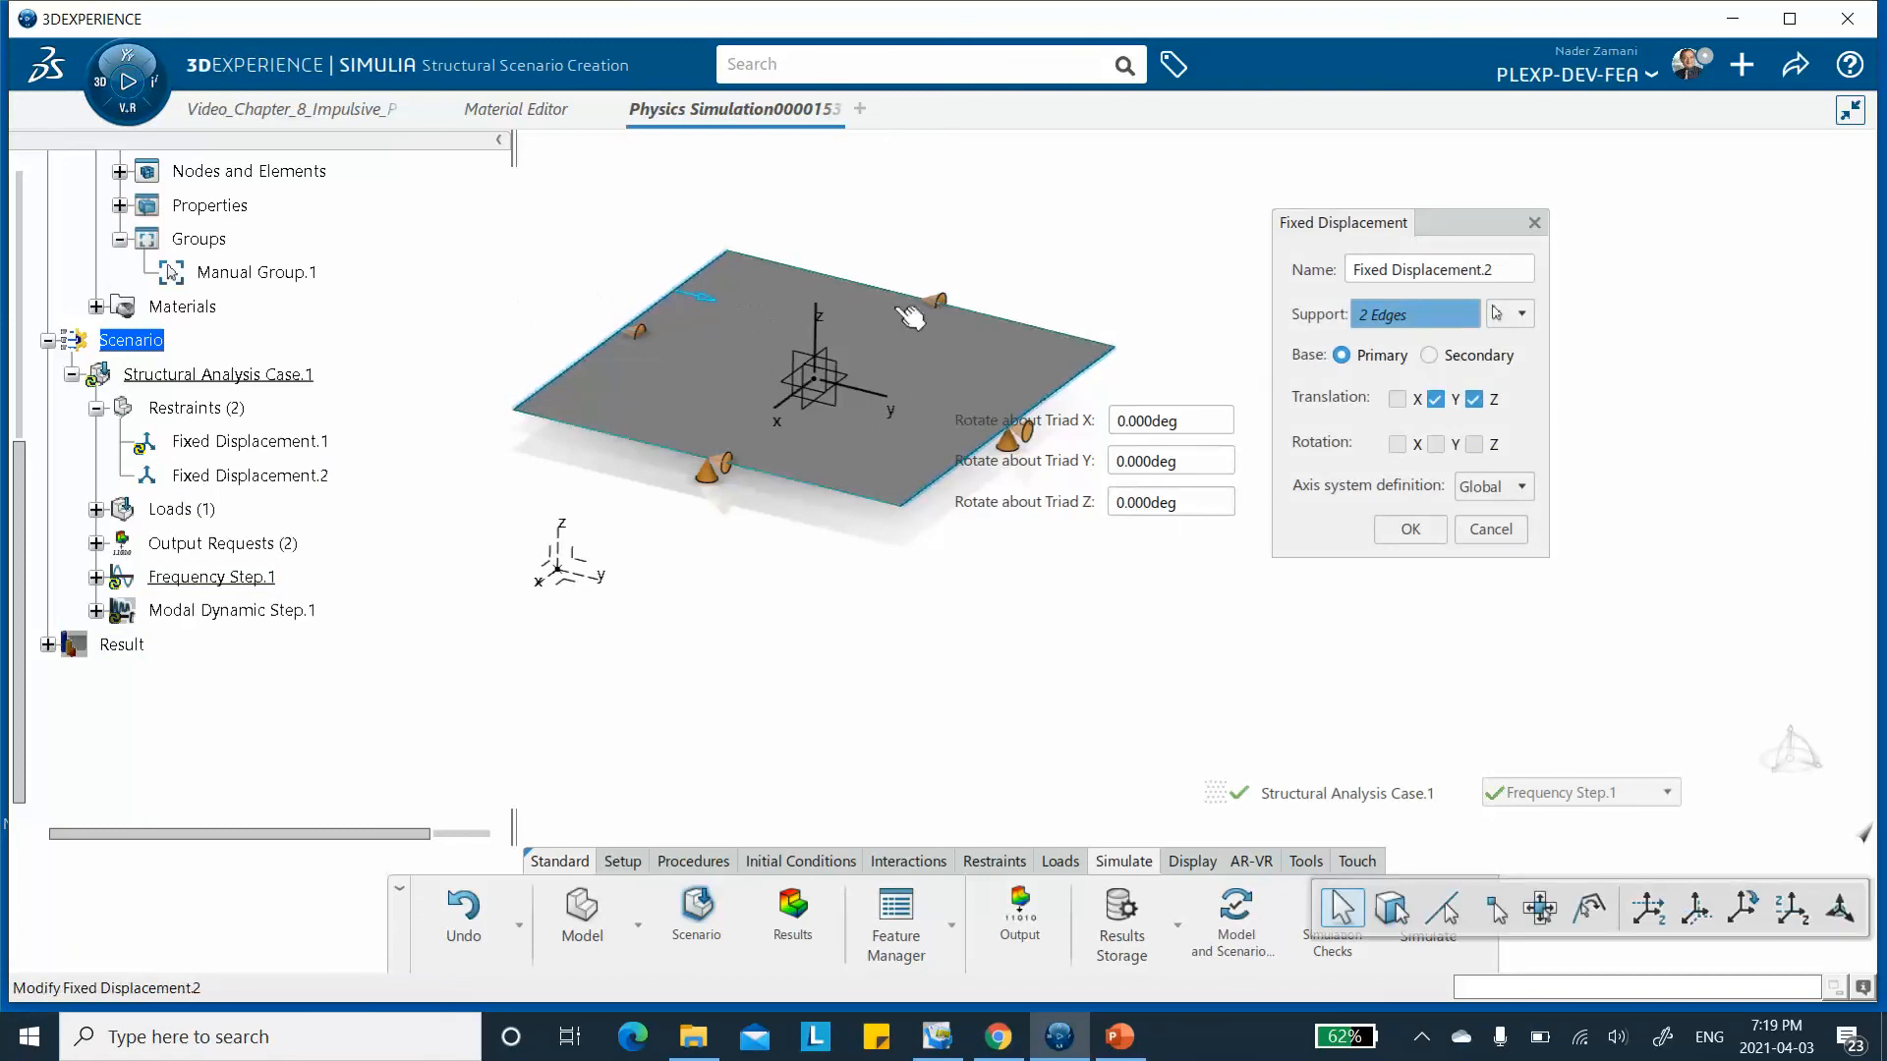
click(1397, 399)
click(1434, 400)
click(1415, 533)
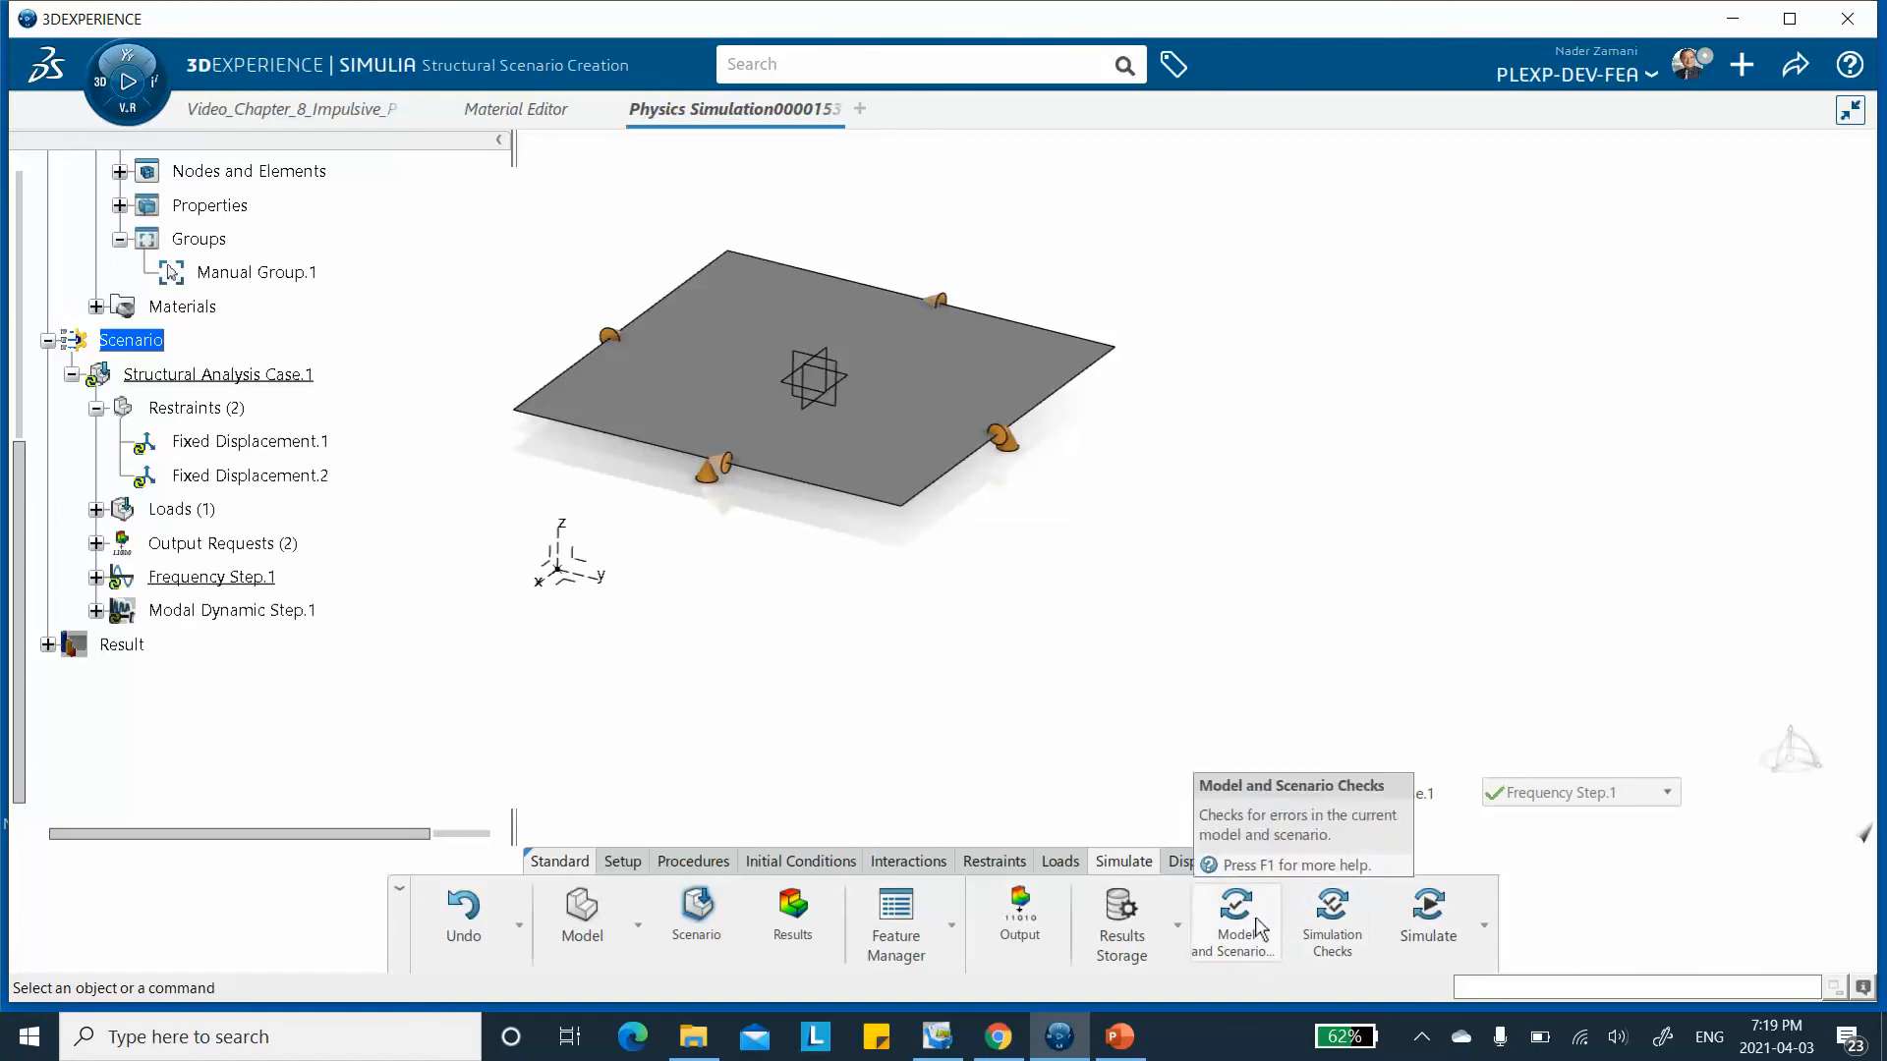
Rerun the simulation with the revised restraints on 4 local interactive cores, overwriting previous results, and dismiss the completion status.
click(1426, 912)
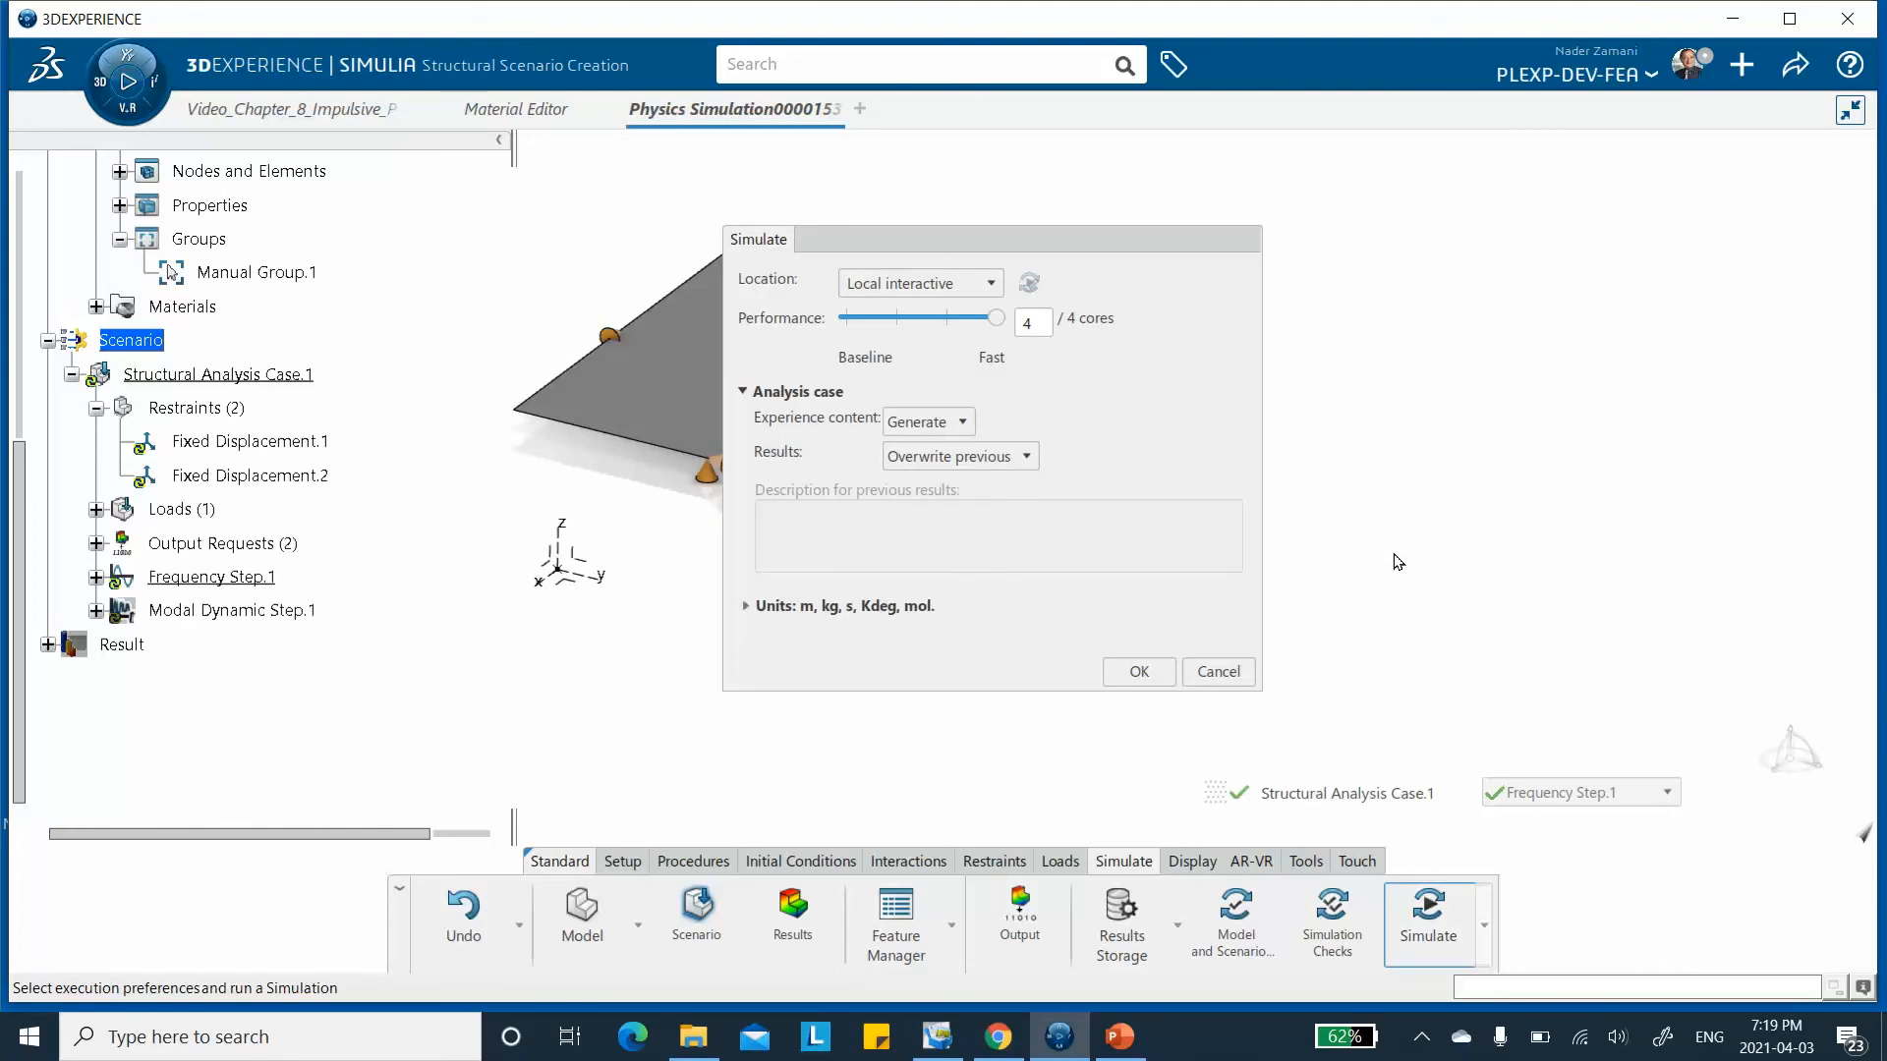
click(1174, 678)
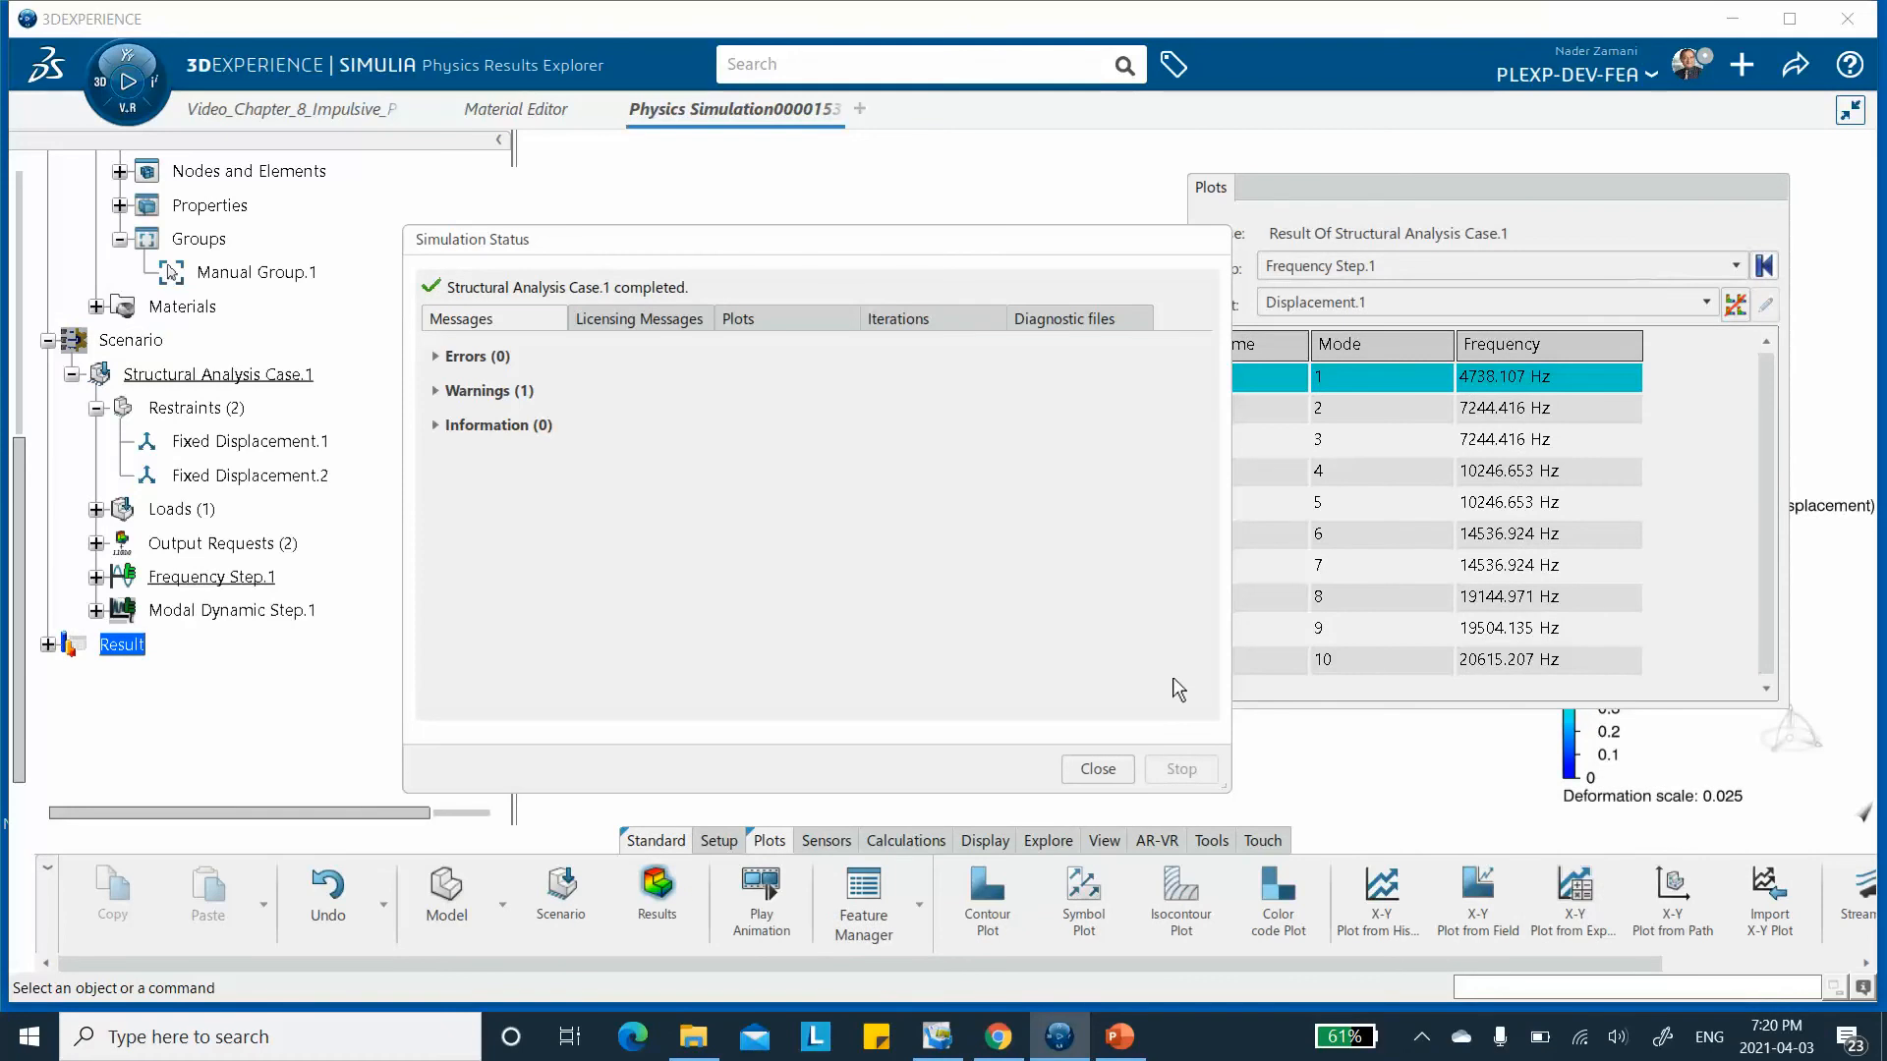
click(1097, 770)
Review the Displacement.1 shapes of modes 2 through 6 in Frequency Step.1 and return to mode 1.
click(1322, 411)
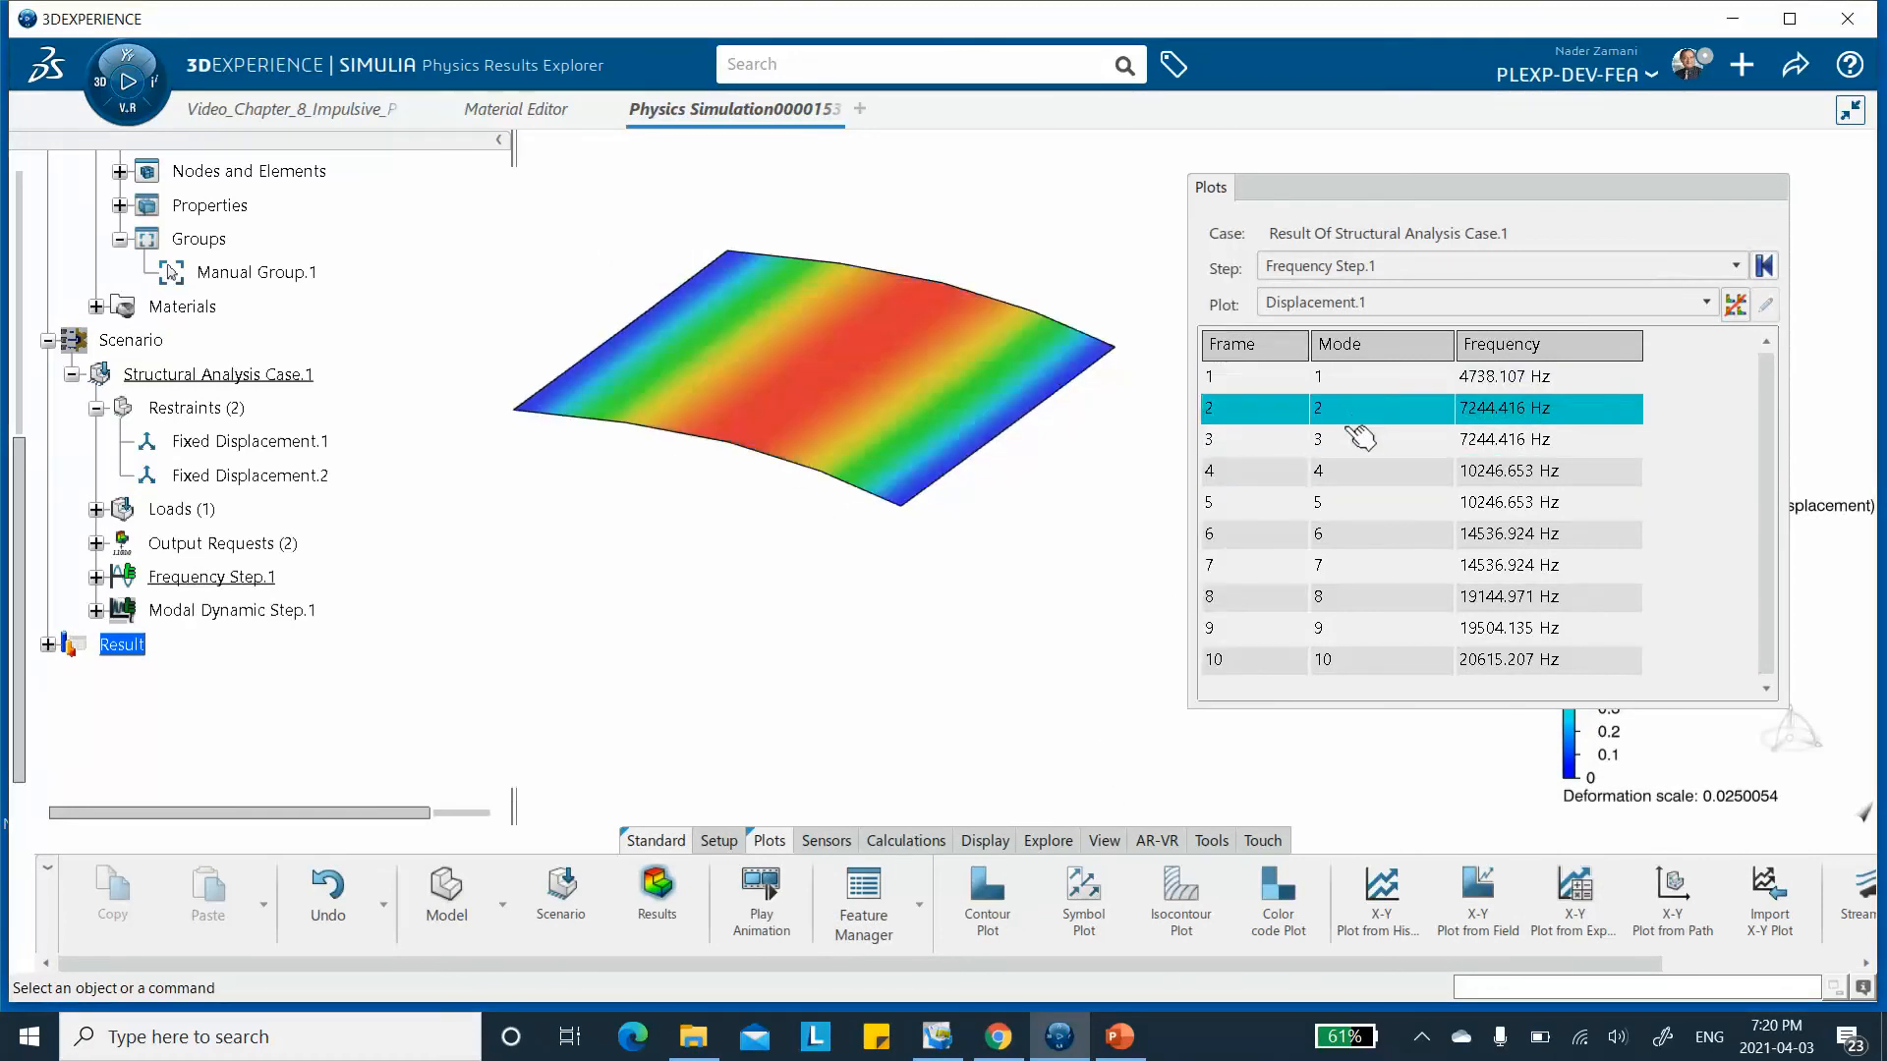
click(1360, 442)
click(1360, 474)
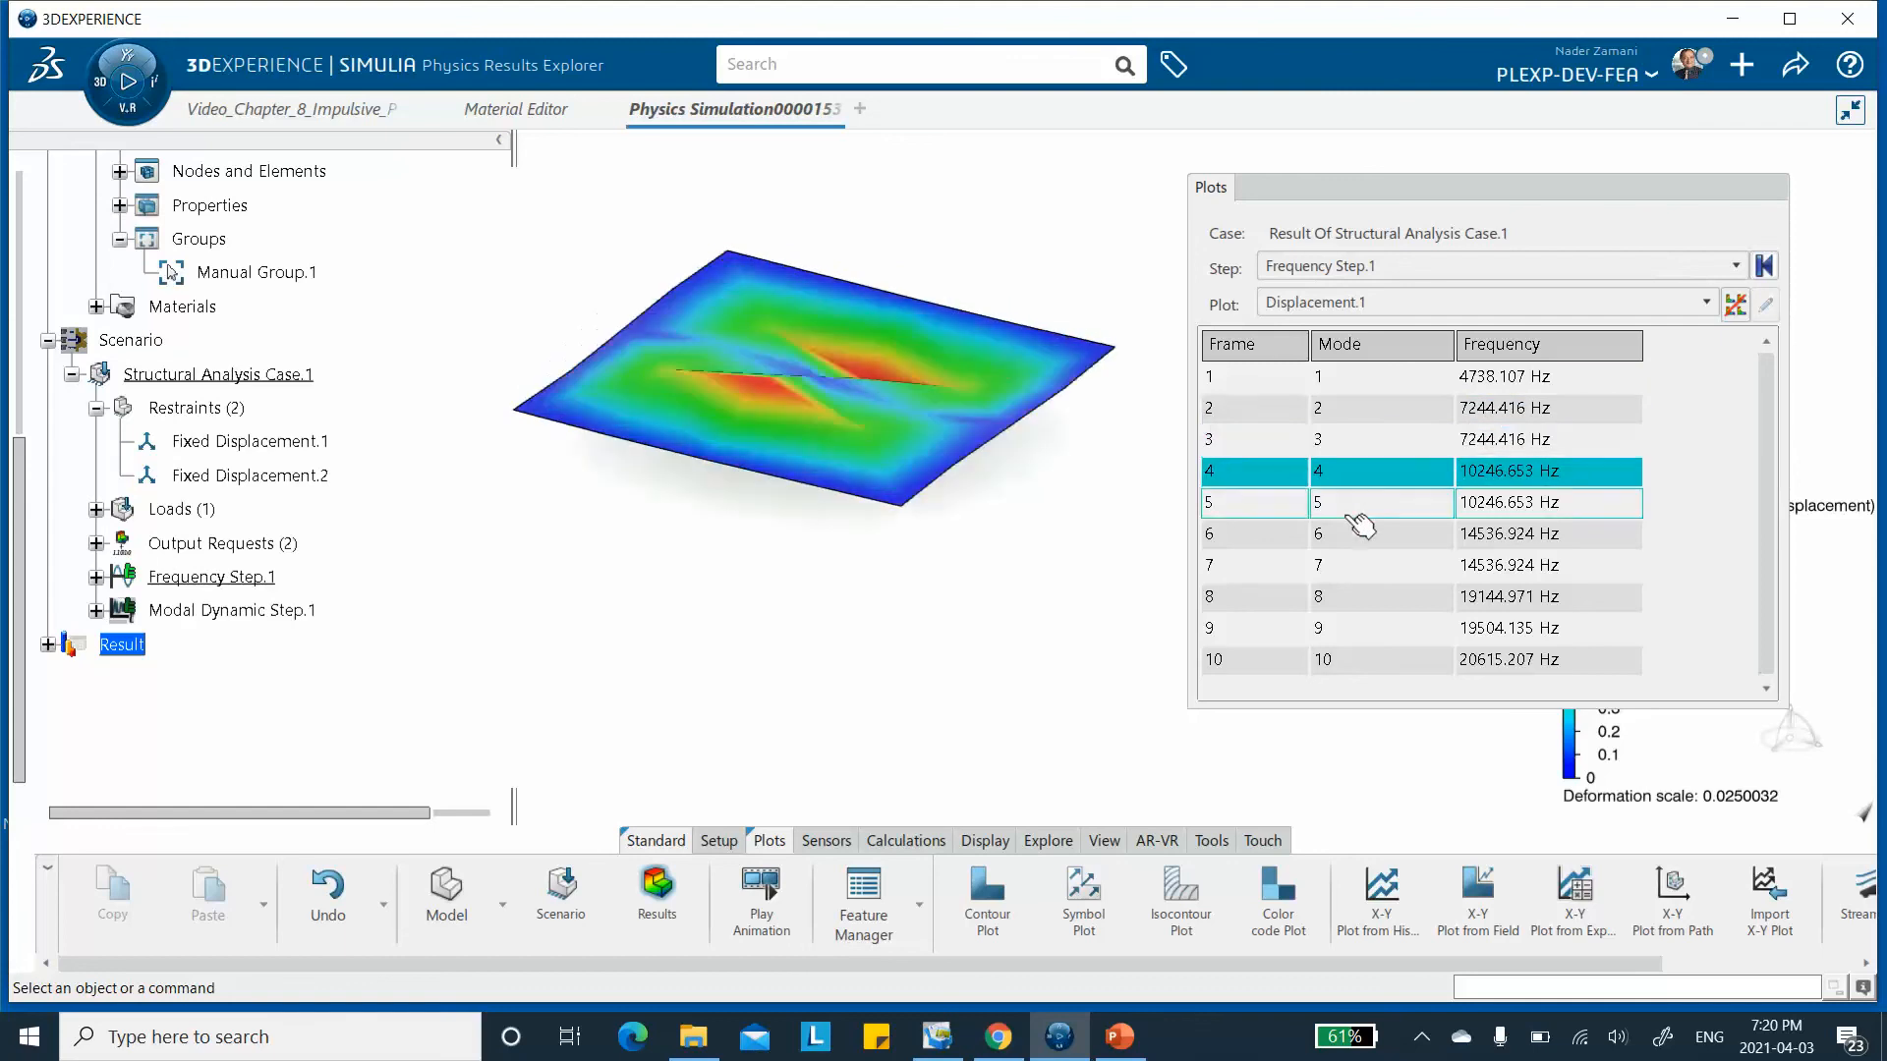
click(1354, 507)
click(1337, 536)
click(1327, 381)
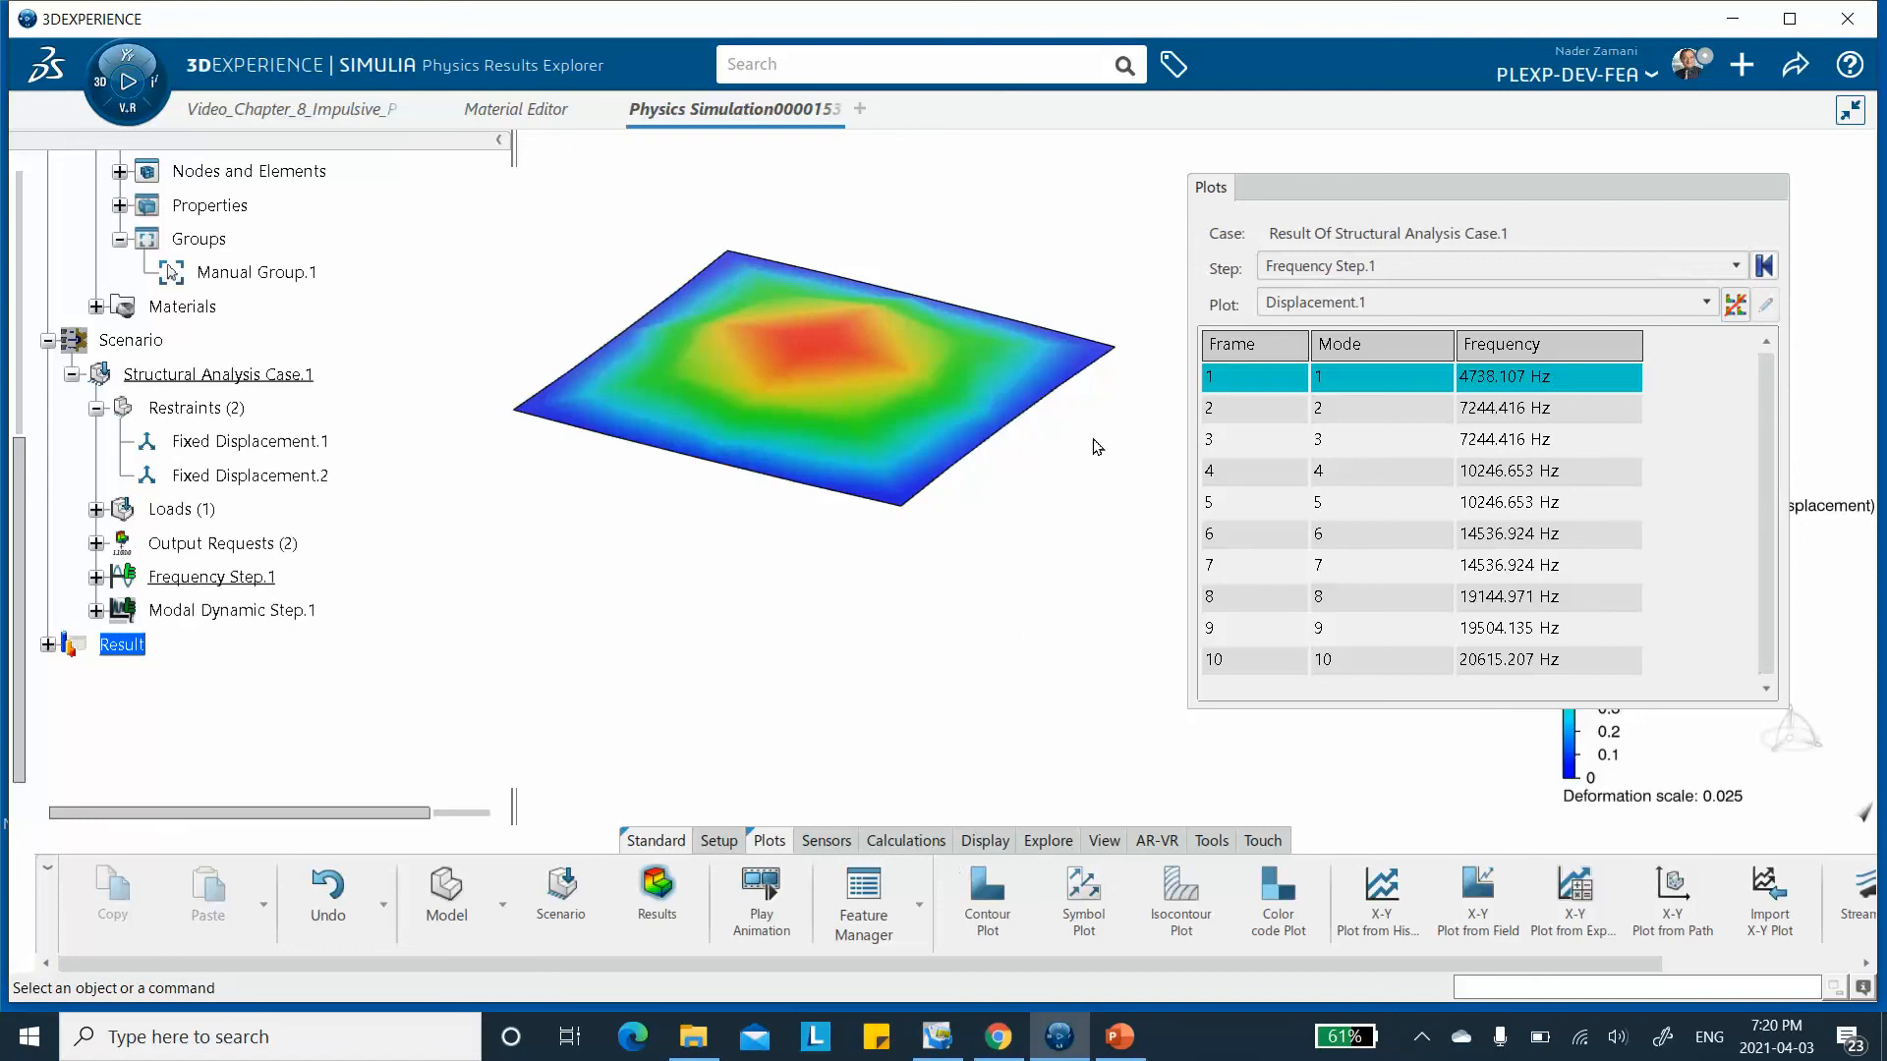
Create a contour plot of UT, Translations magnitude at nodes with the visible edges set to Mesh.
click(990, 900)
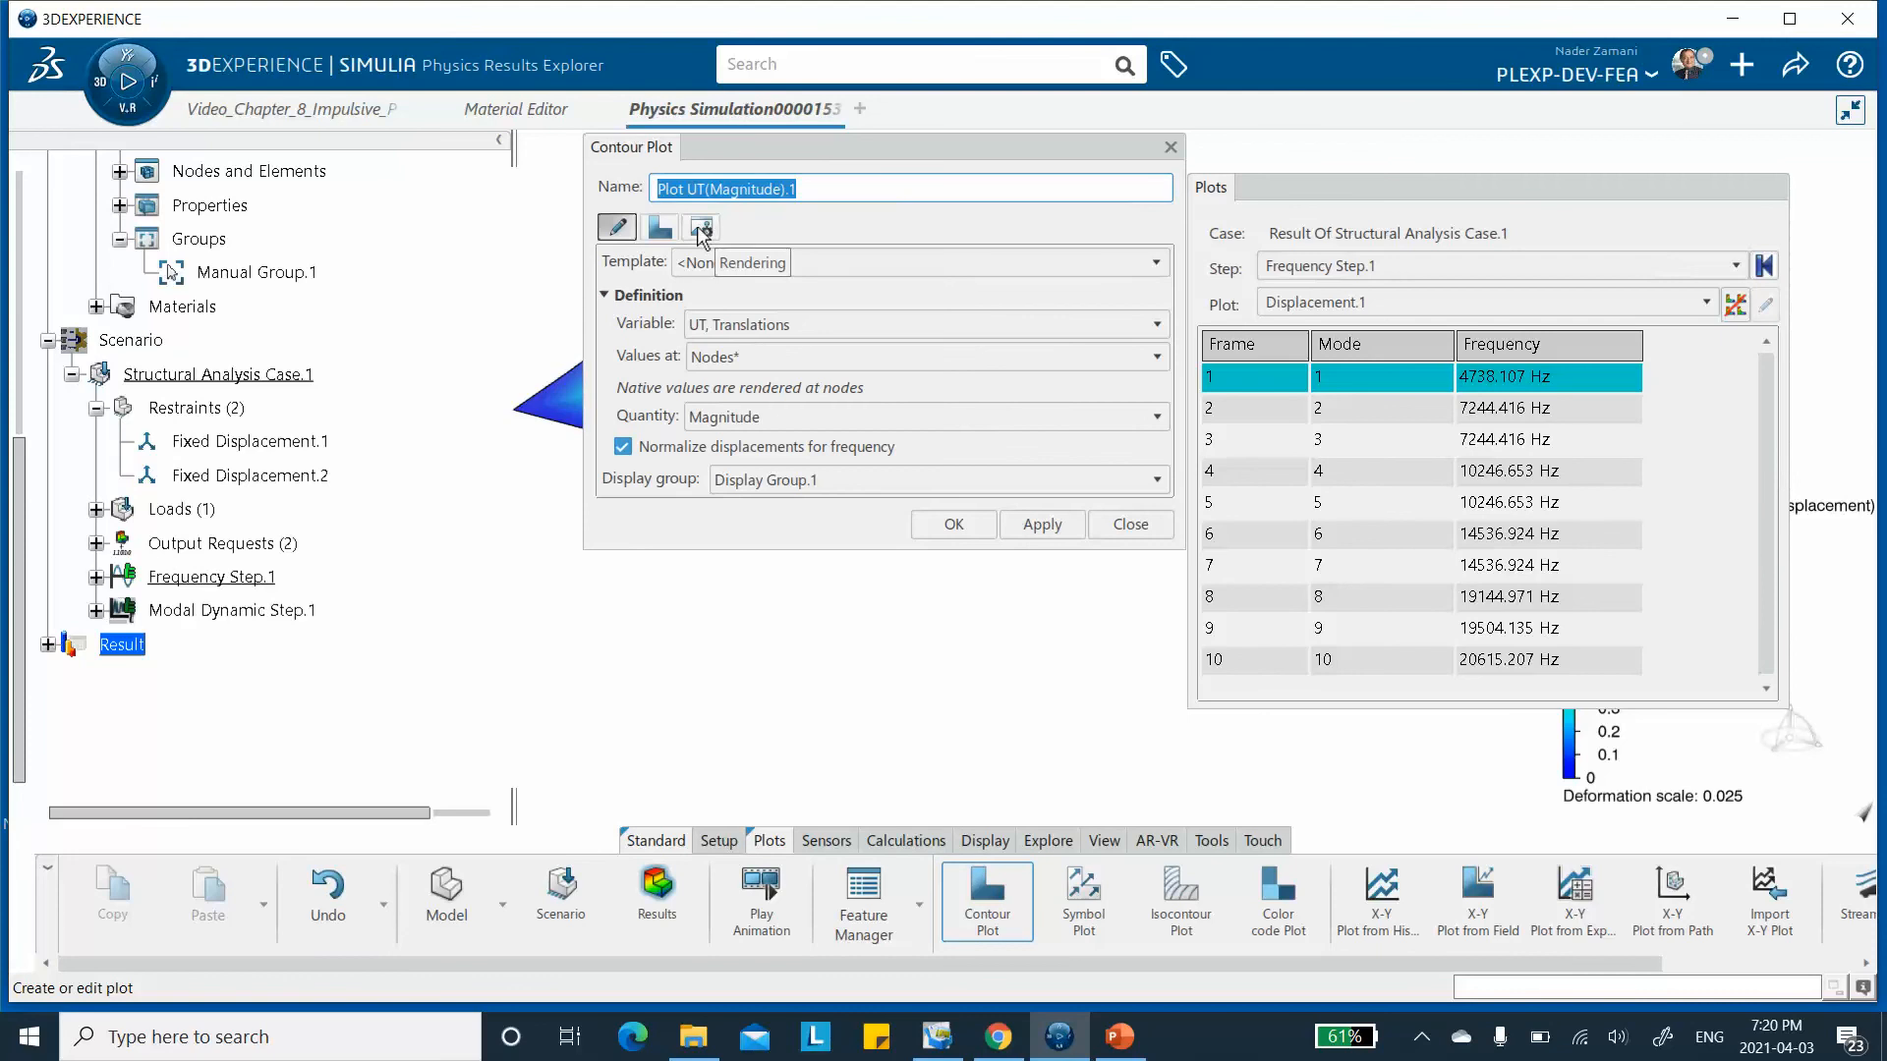
click(702, 228)
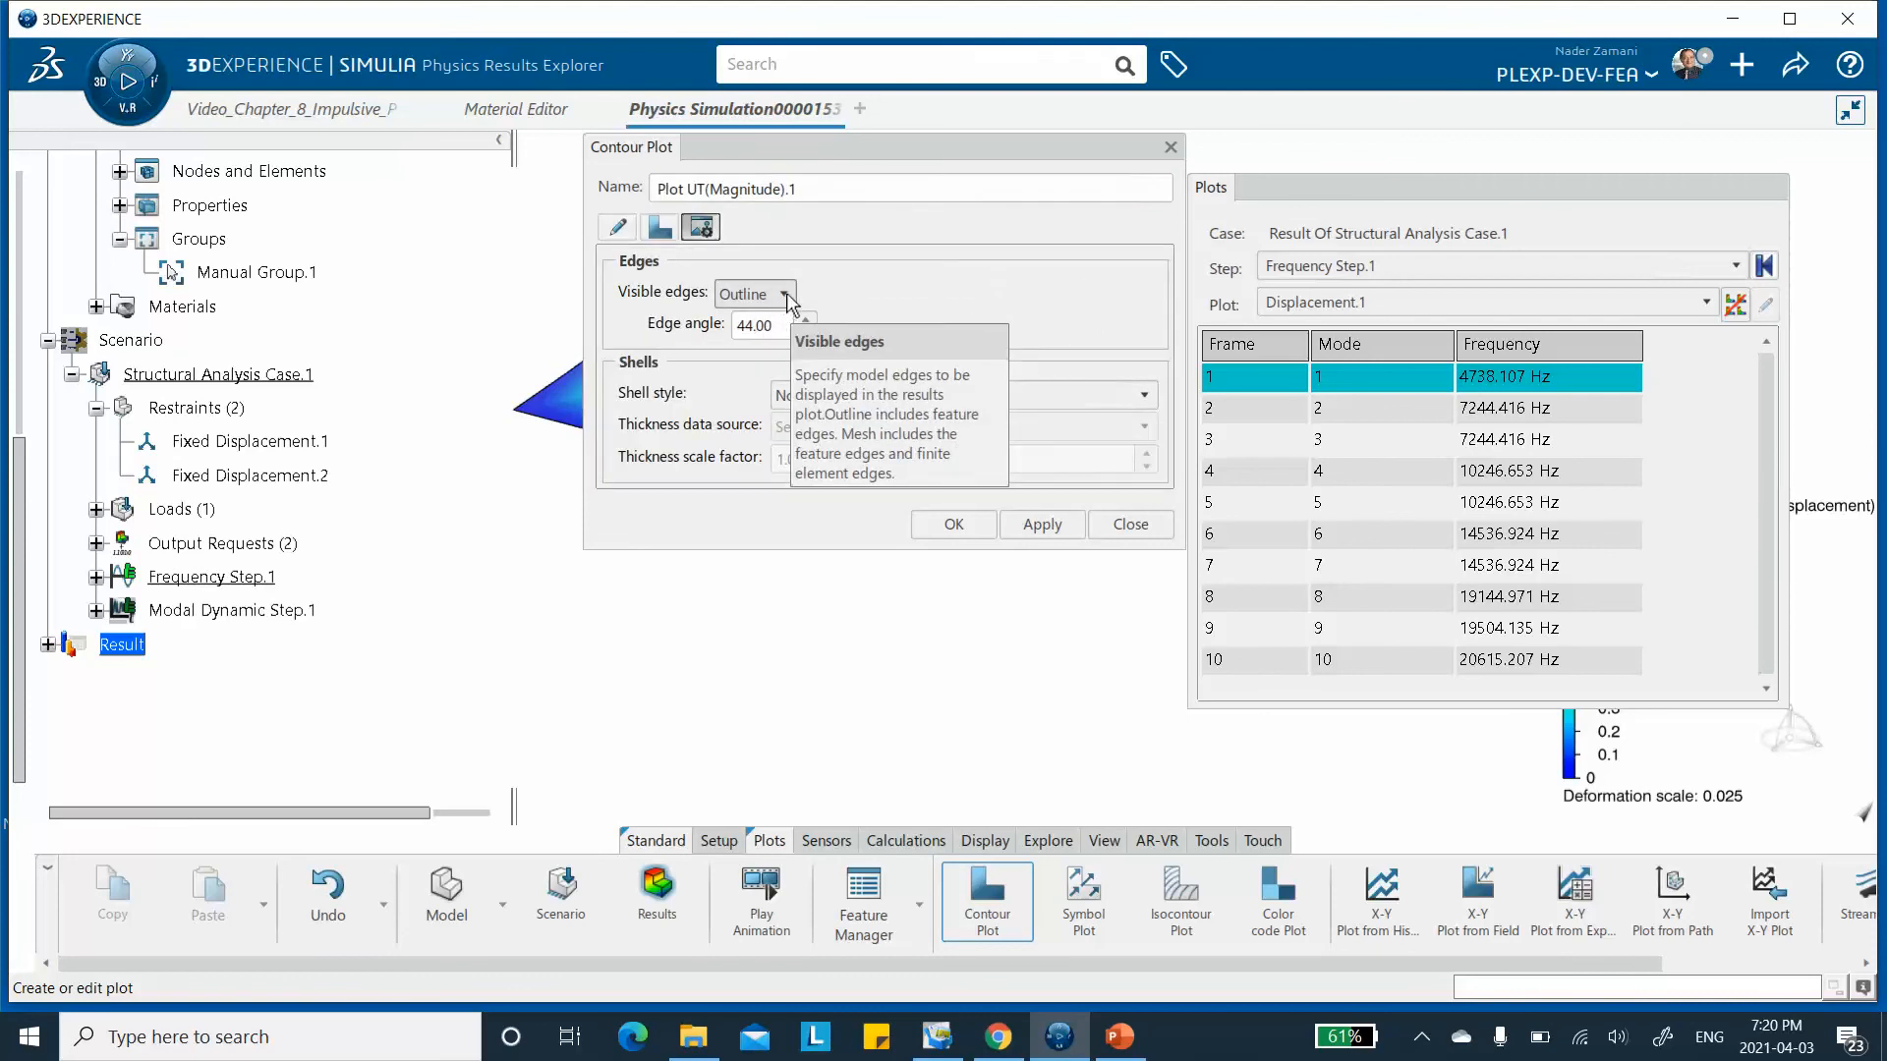
click(784, 295)
click(752, 355)
click(1040, 524)
click(952, 524)
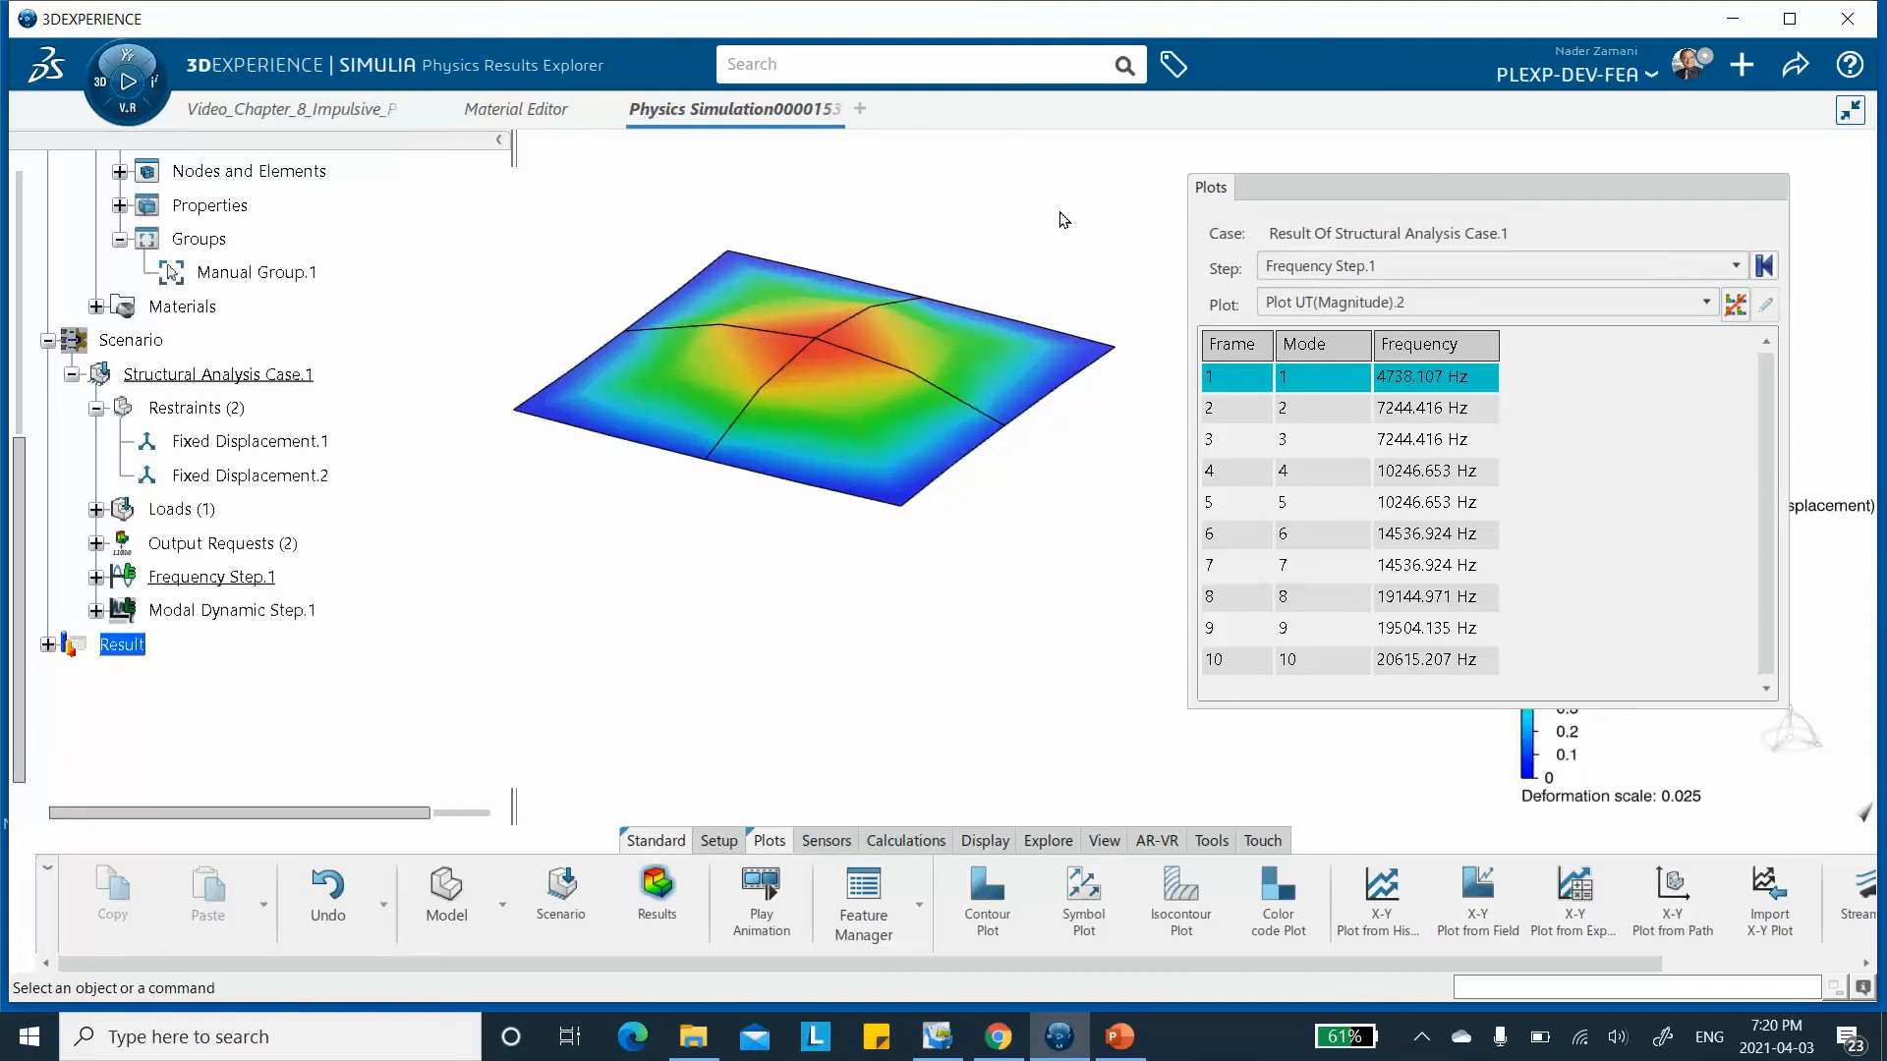
Switch the results to Modal Dynamic Step.1 and check which plots are available for it.
click(1735, 266)
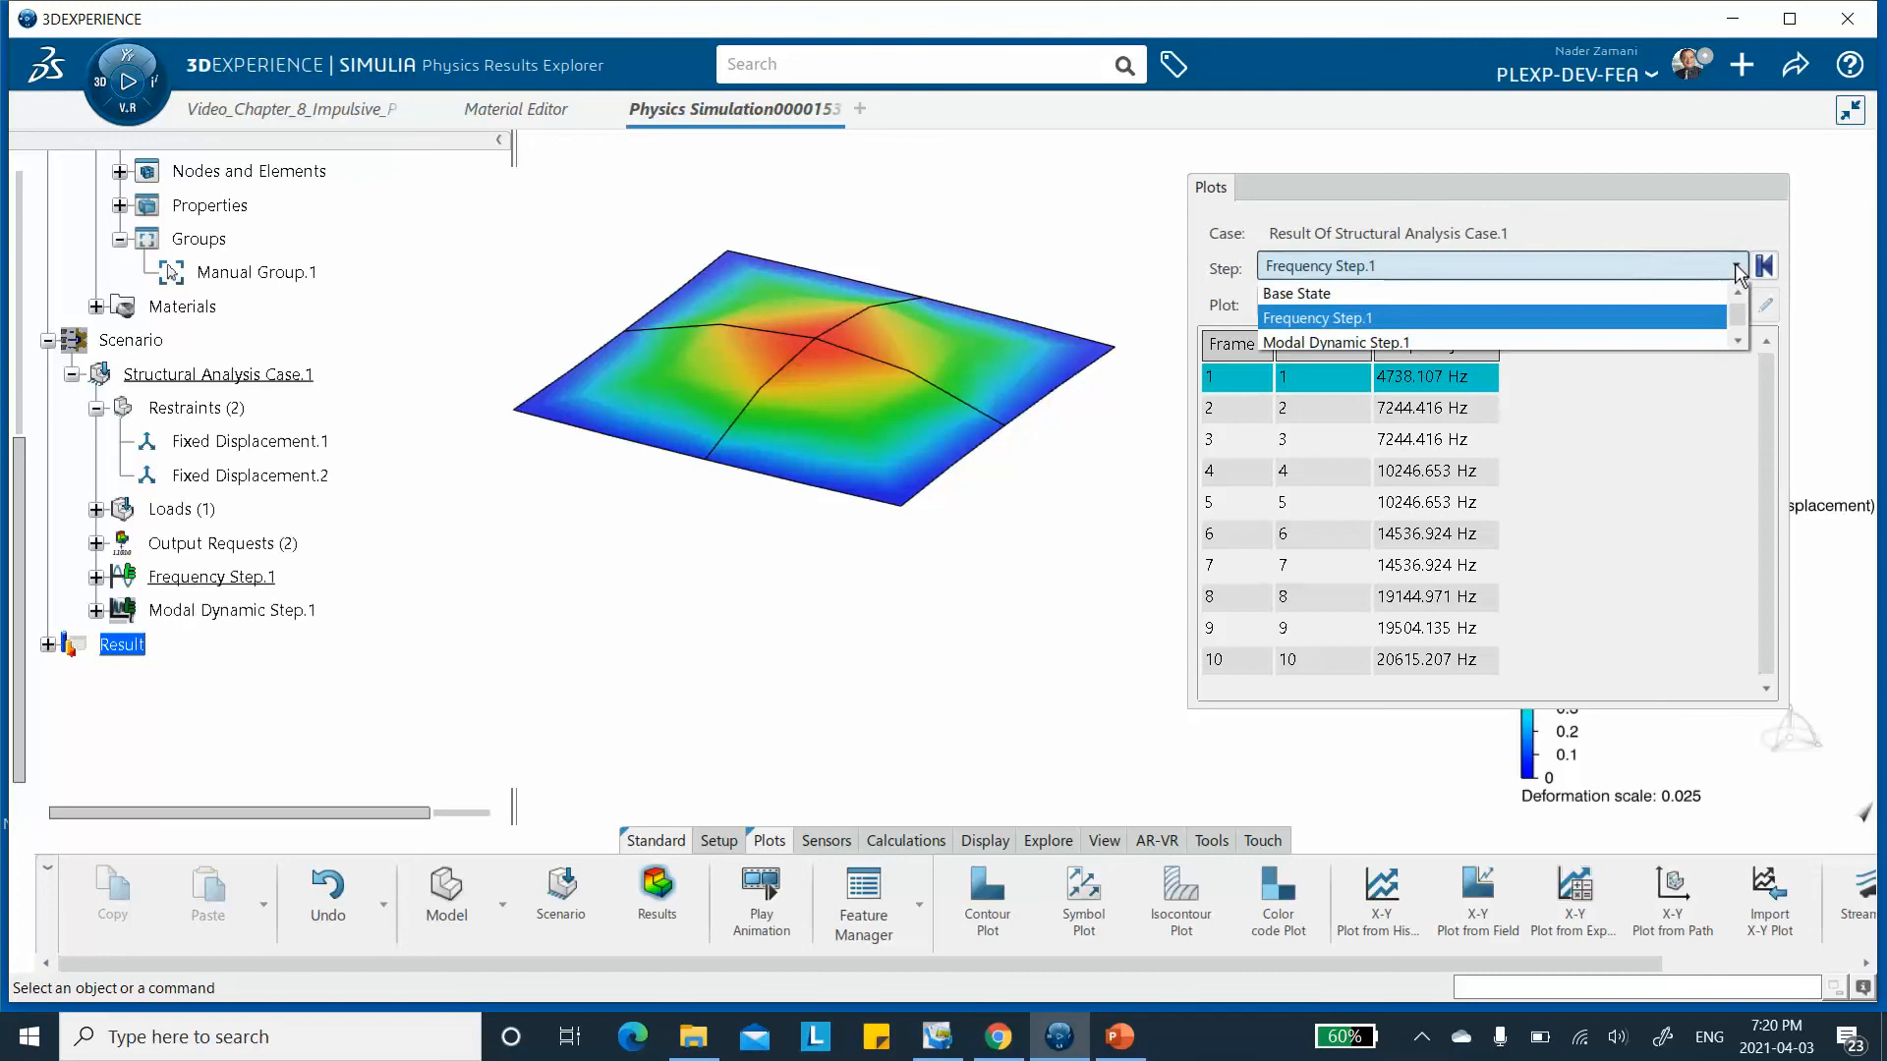
click(1674, 344)
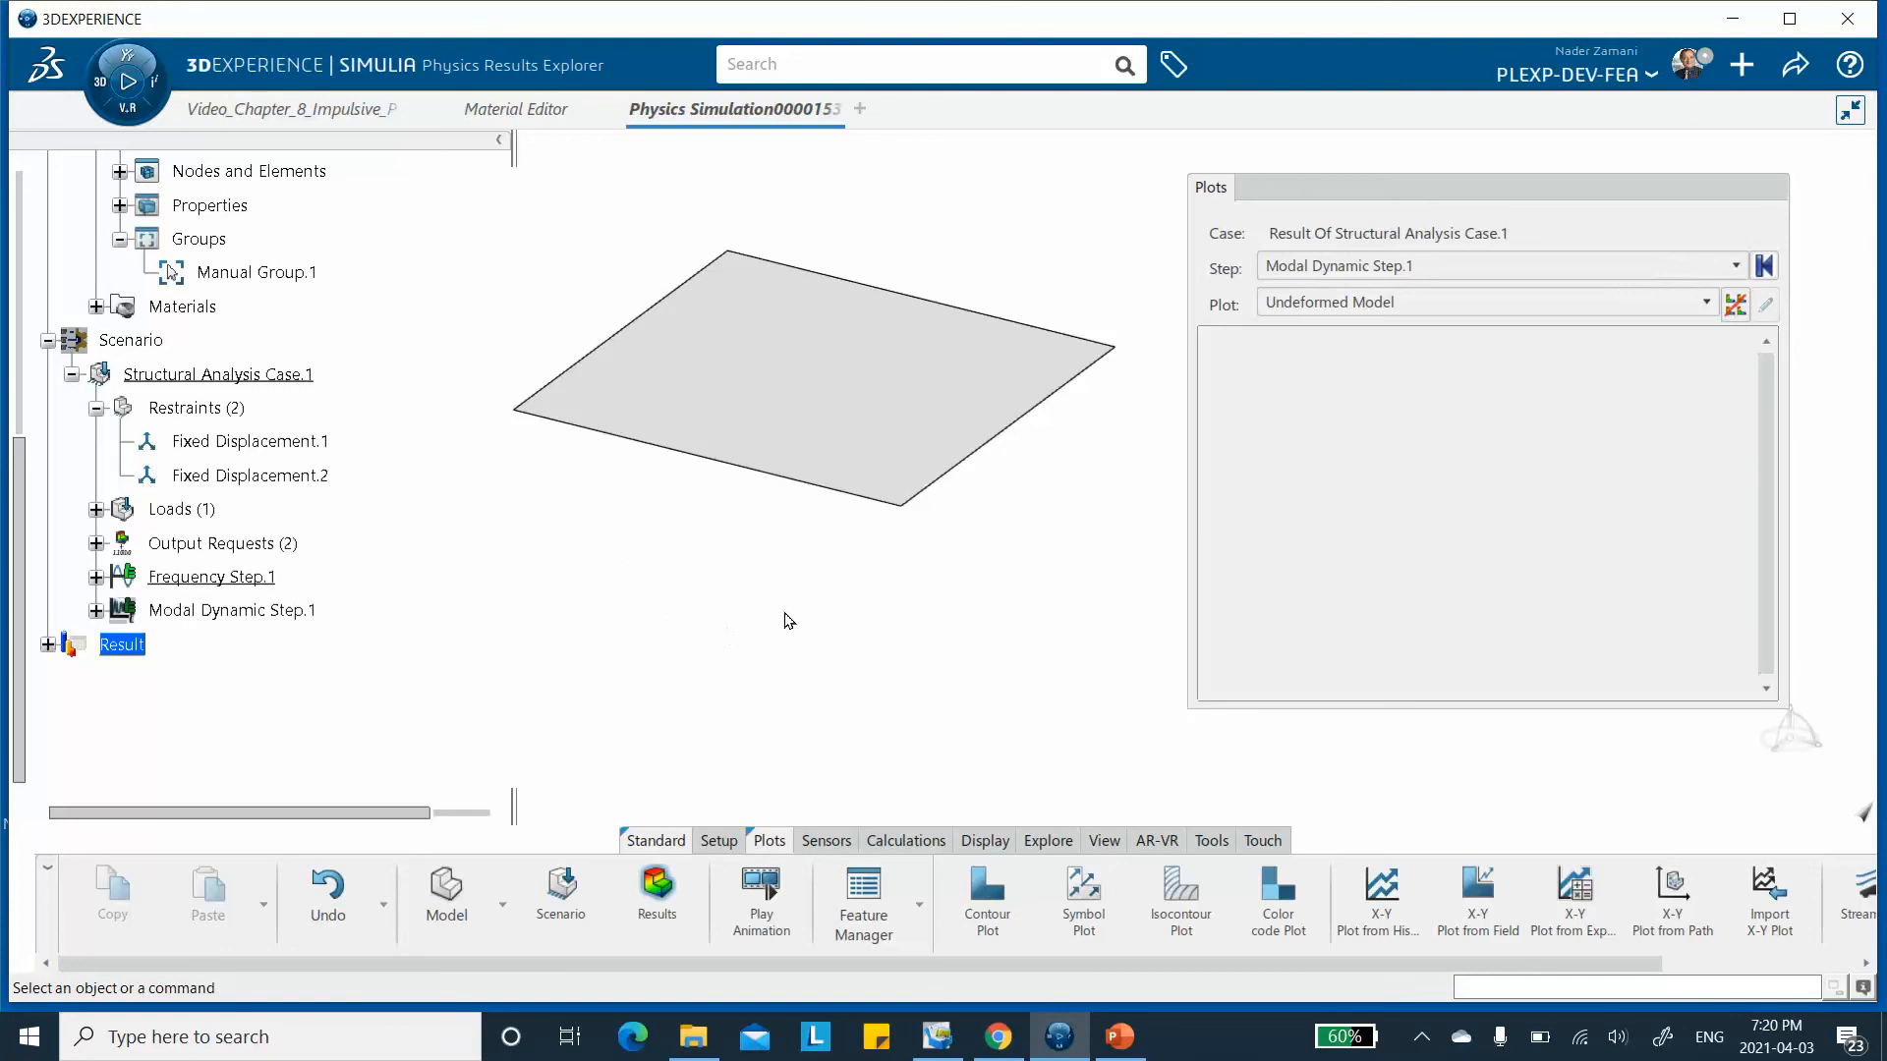
click(1322, 302)
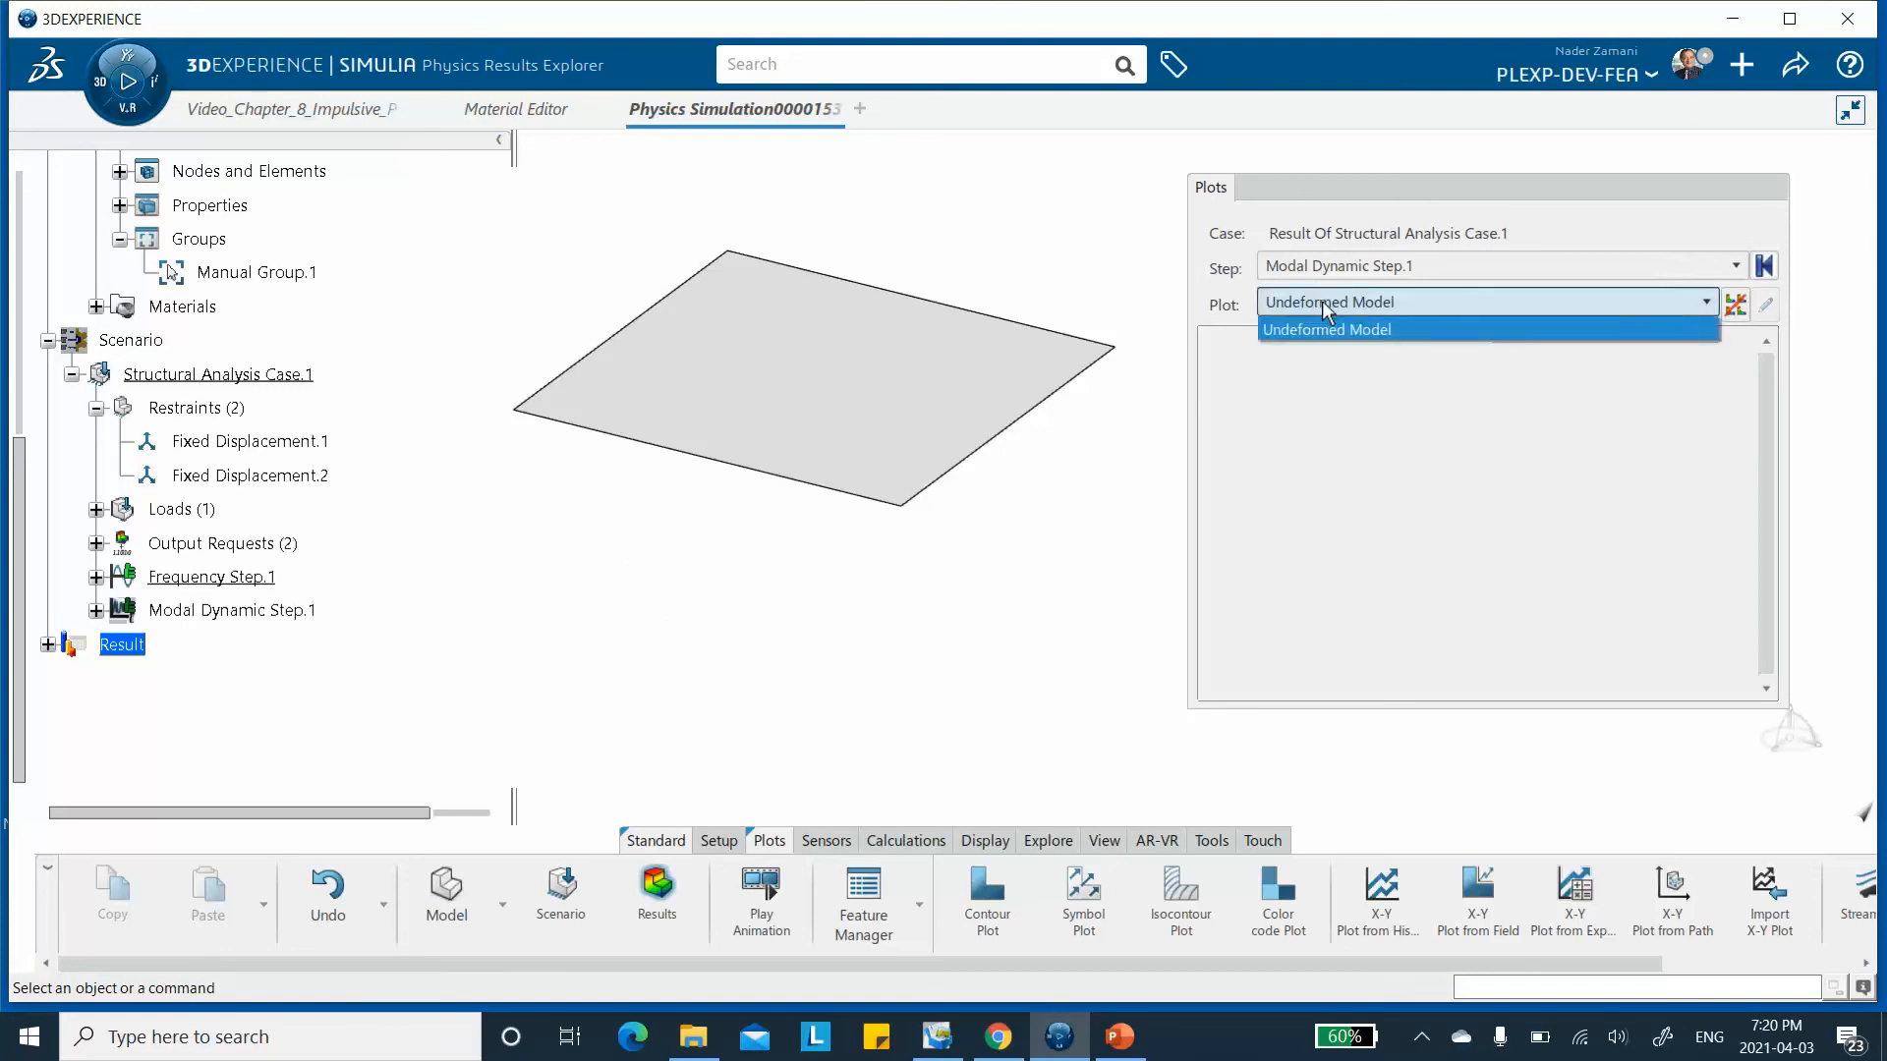
click(1328, 301)
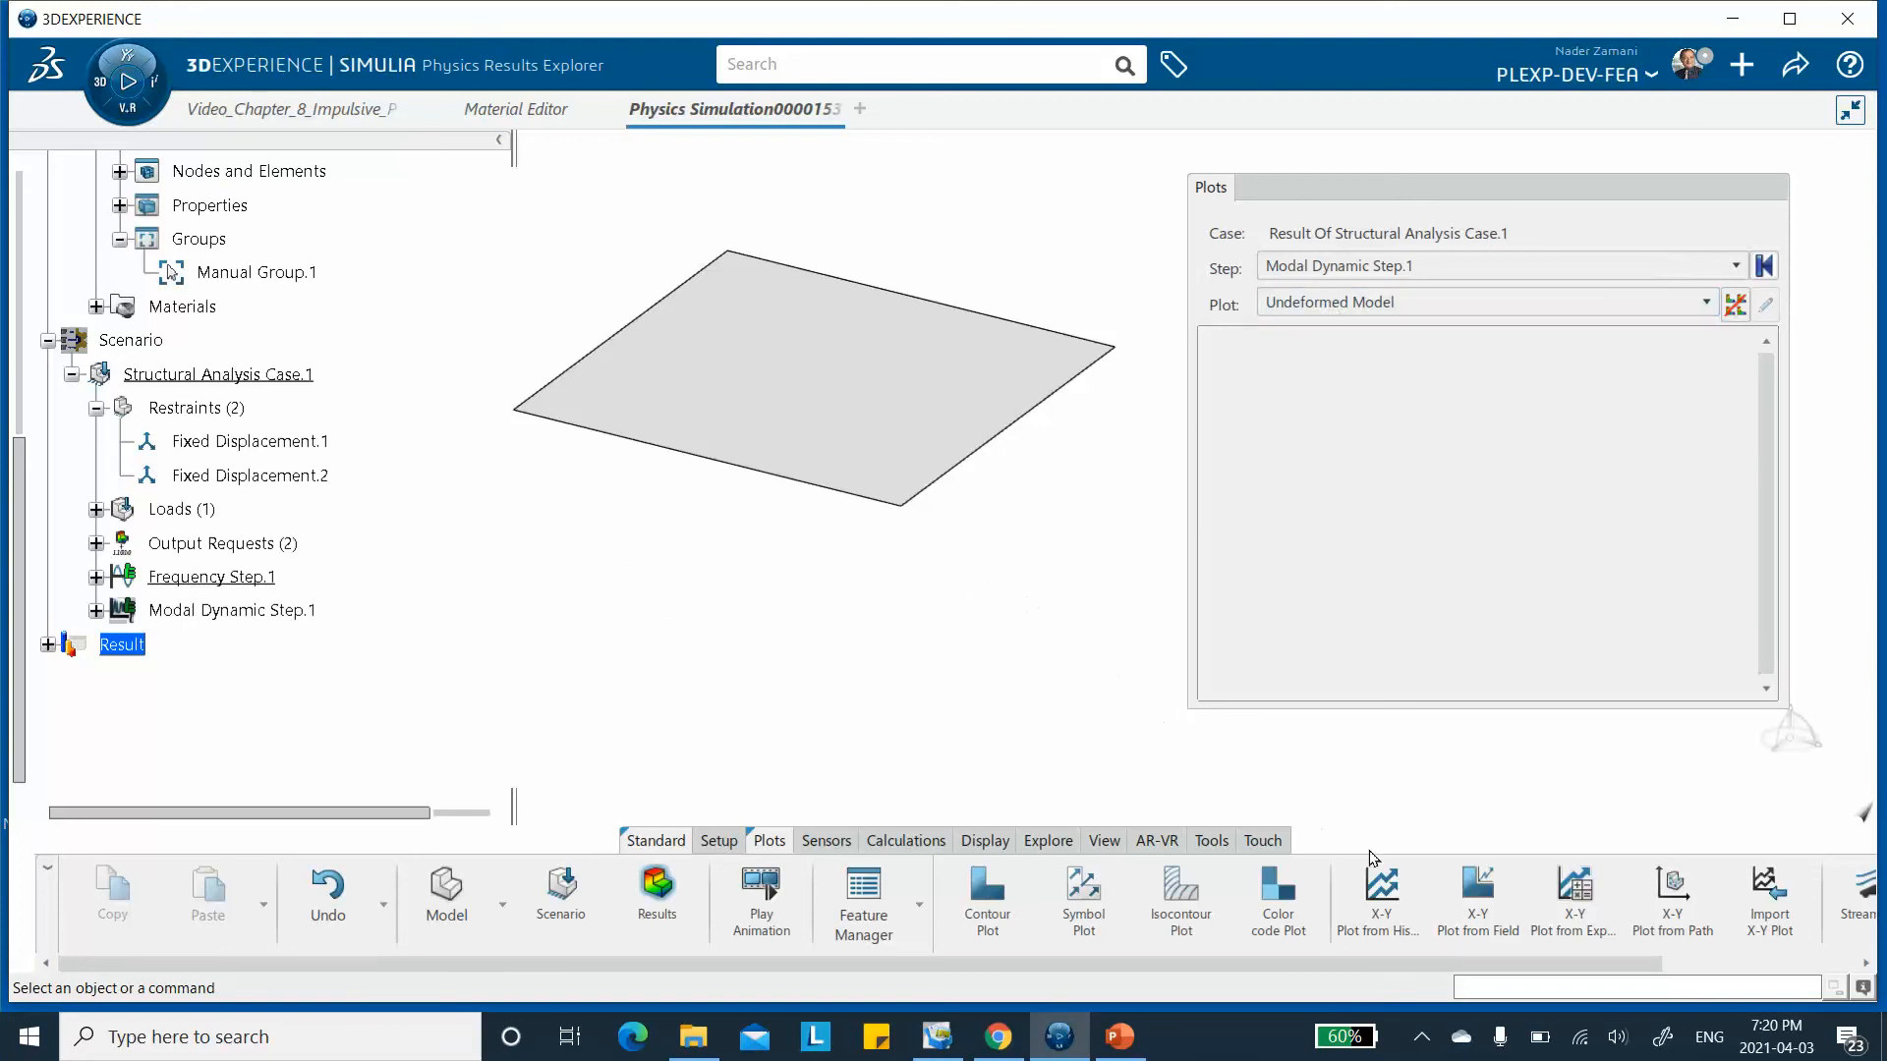
Start an X-Y plot from history with U, Translations as the variable.
click(1374, 912)
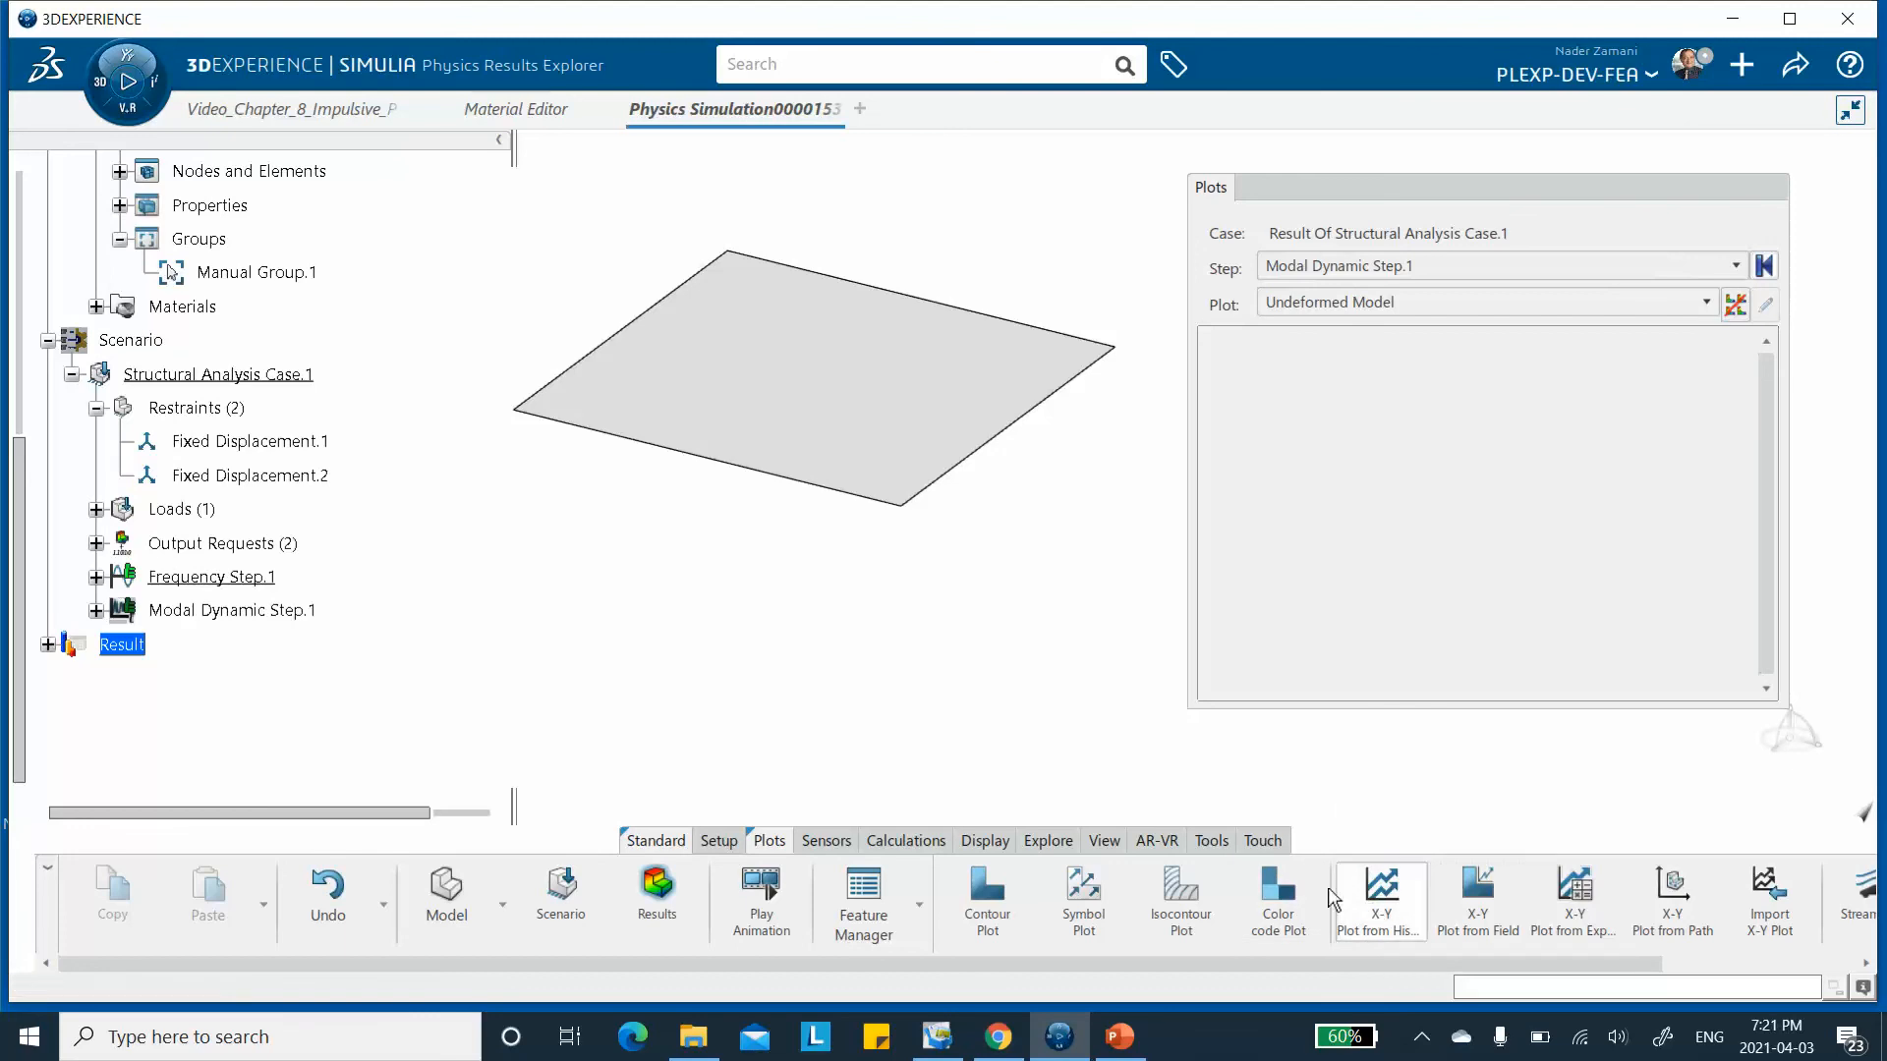
drag(1485, 250, 1363, 240)
click(1415, 197)
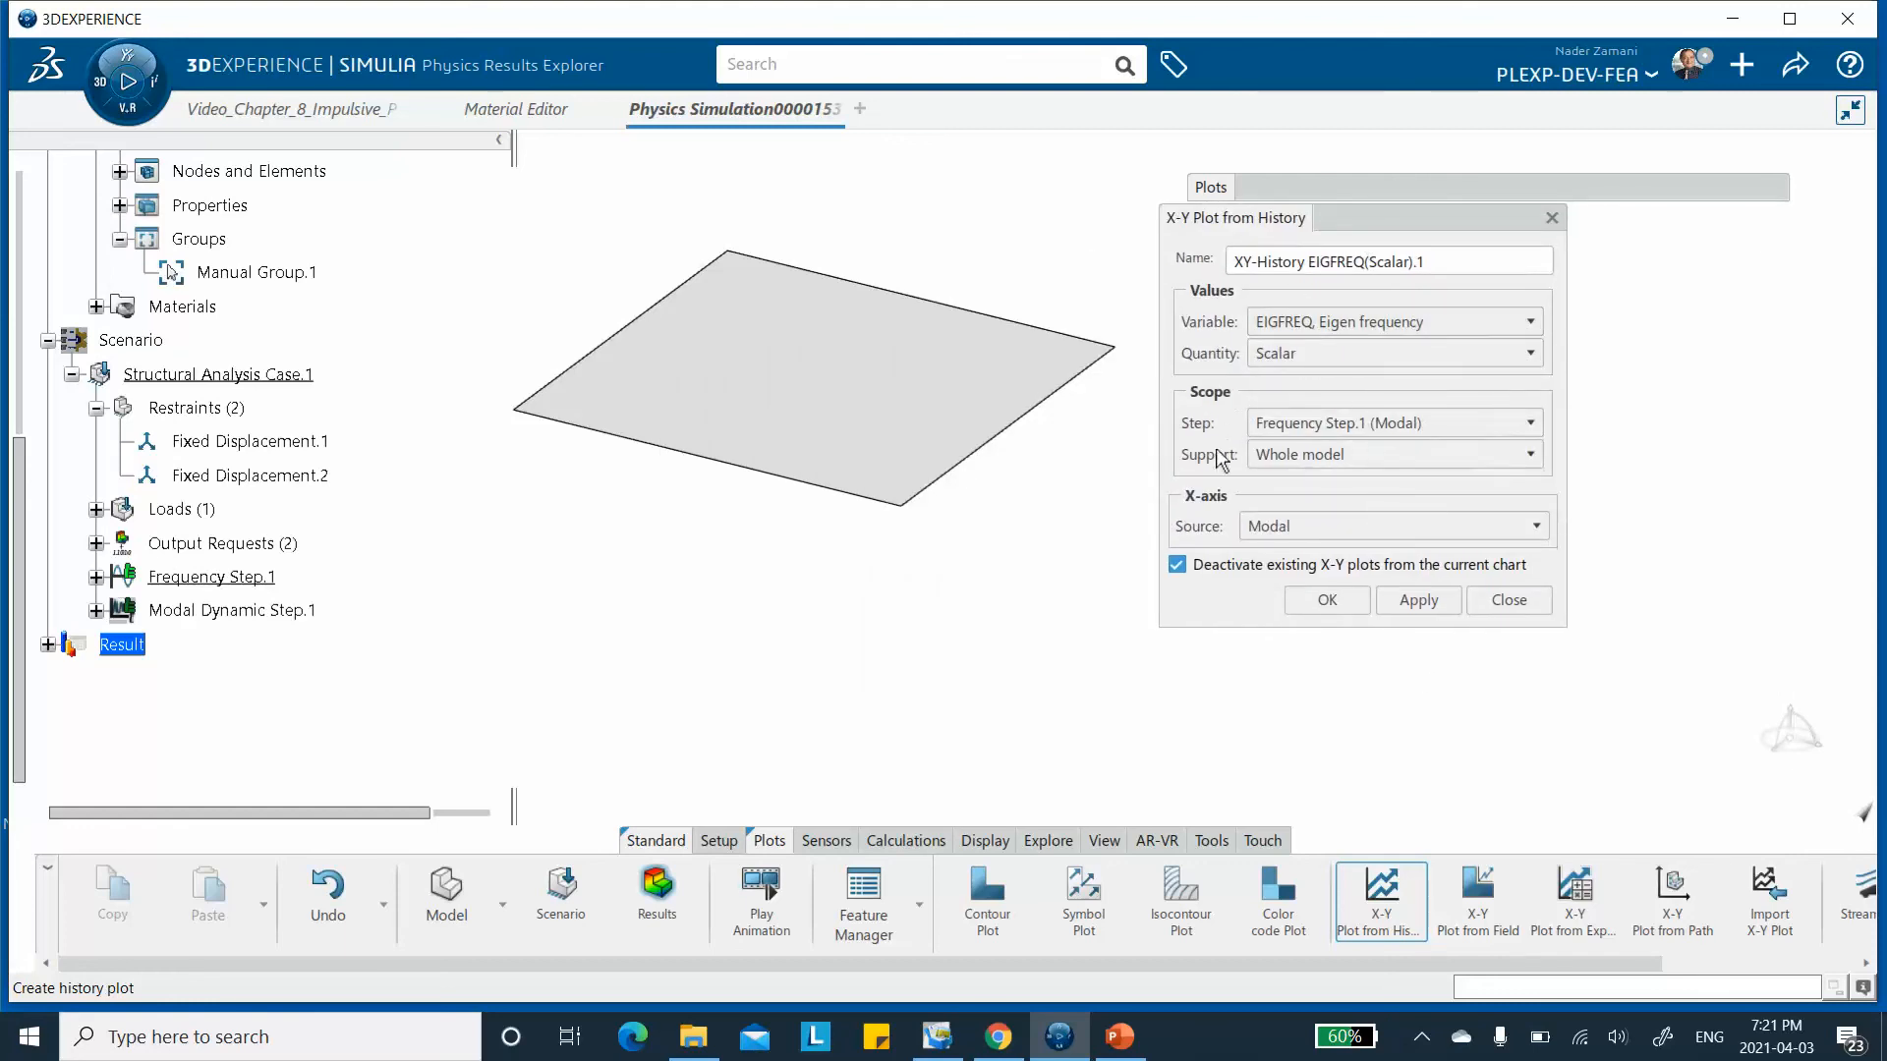
click(1354, 424)
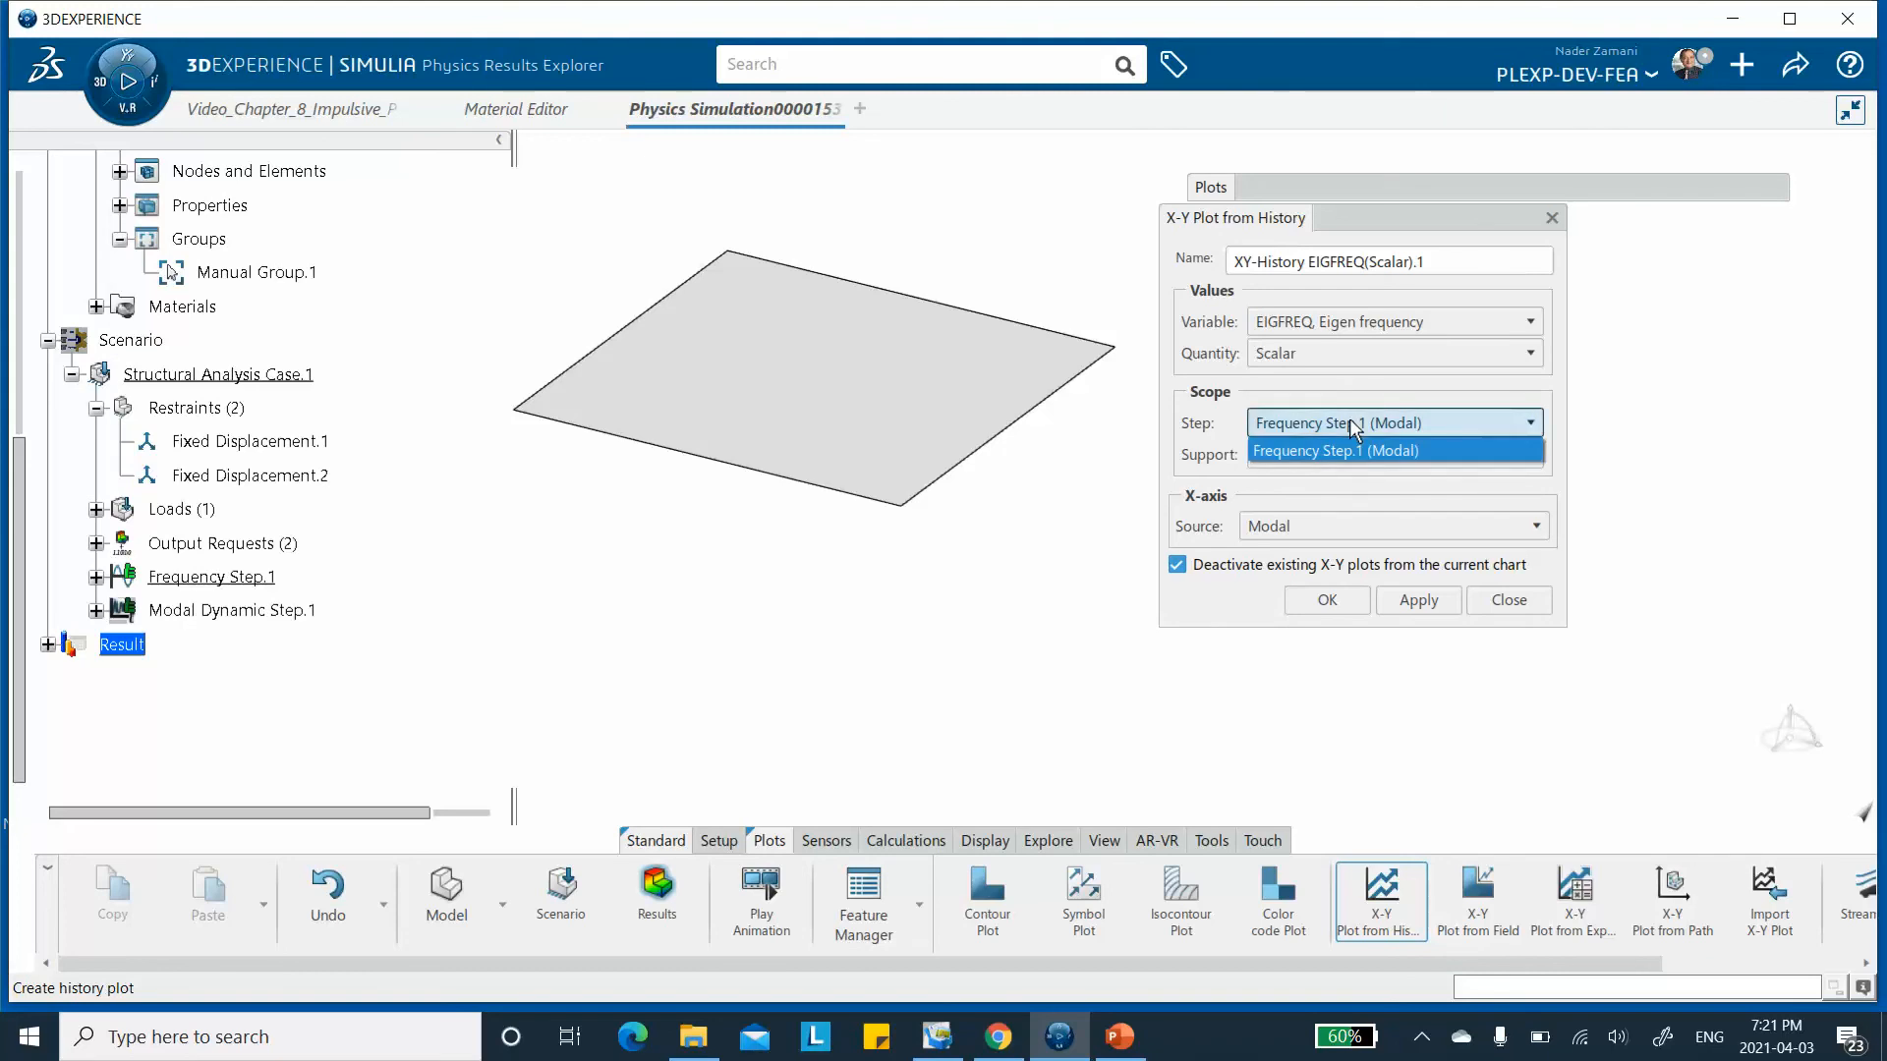
click(1354, 423)
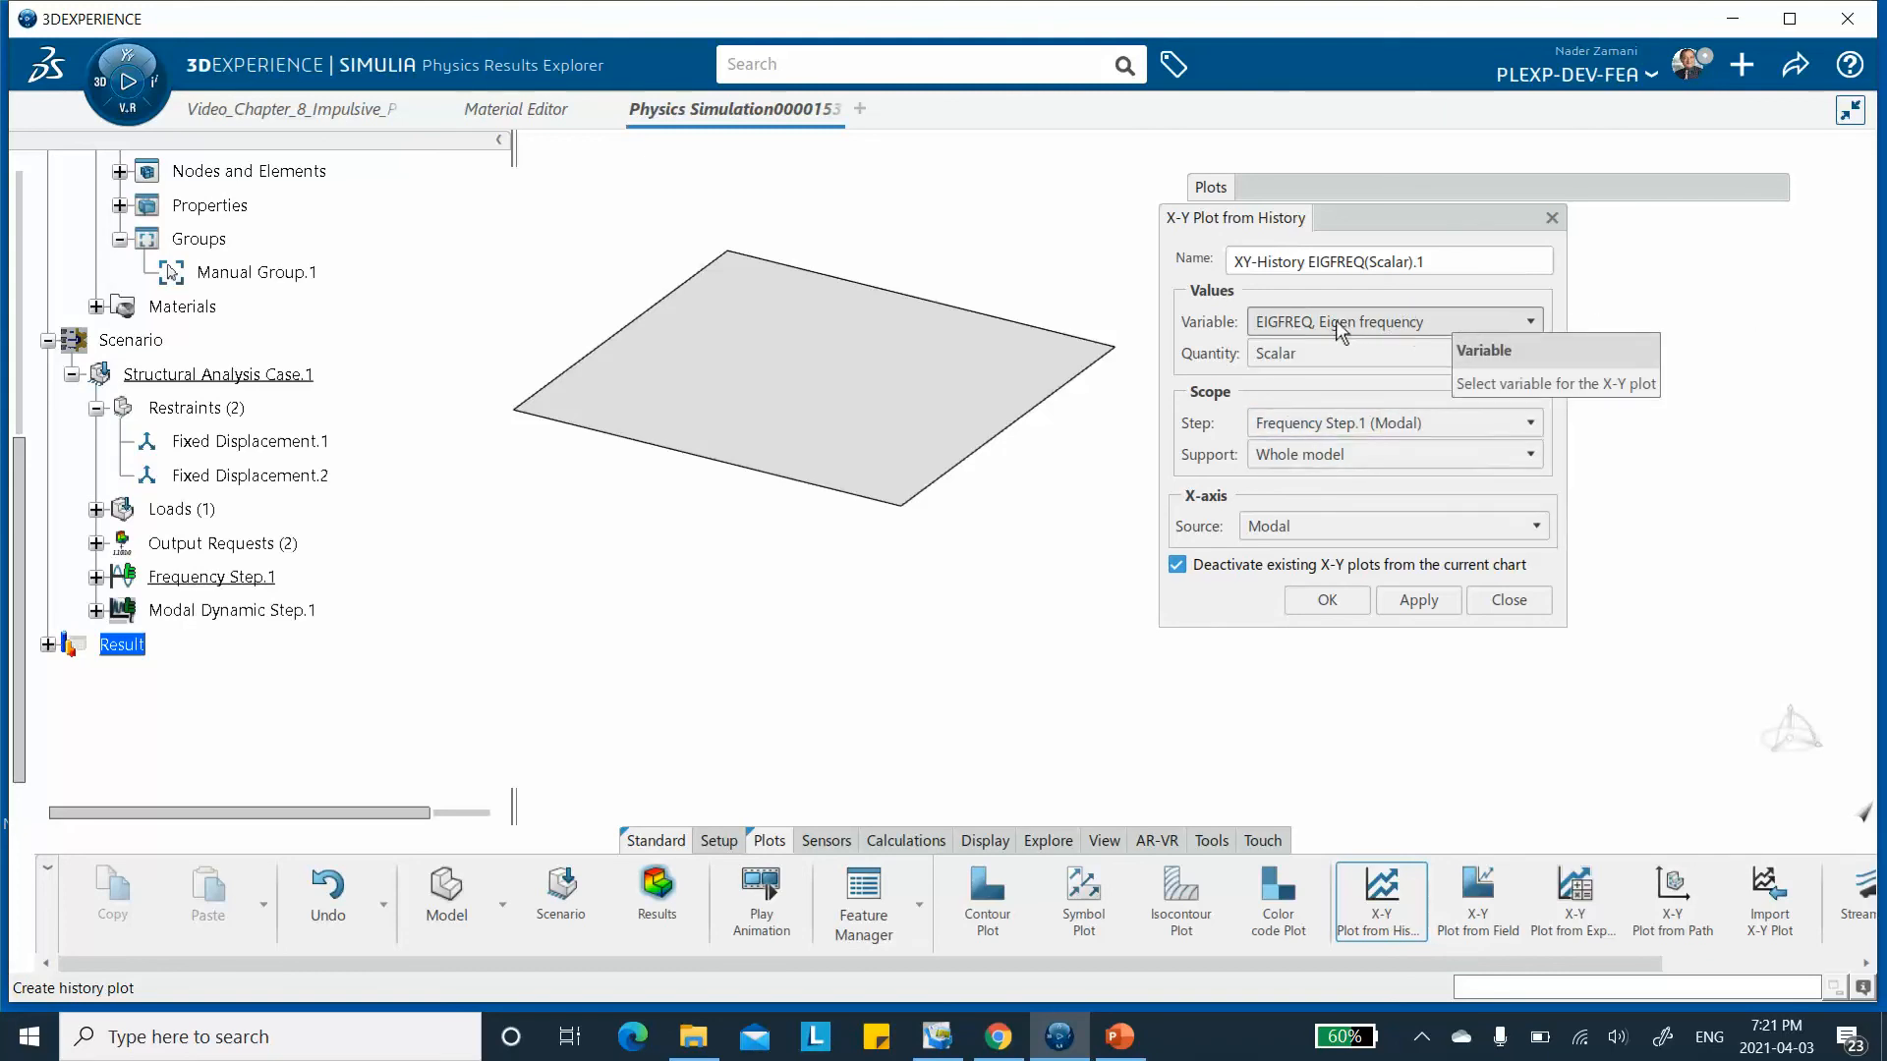
click(1532, 323)
scroll(1376, 462, down, 3)
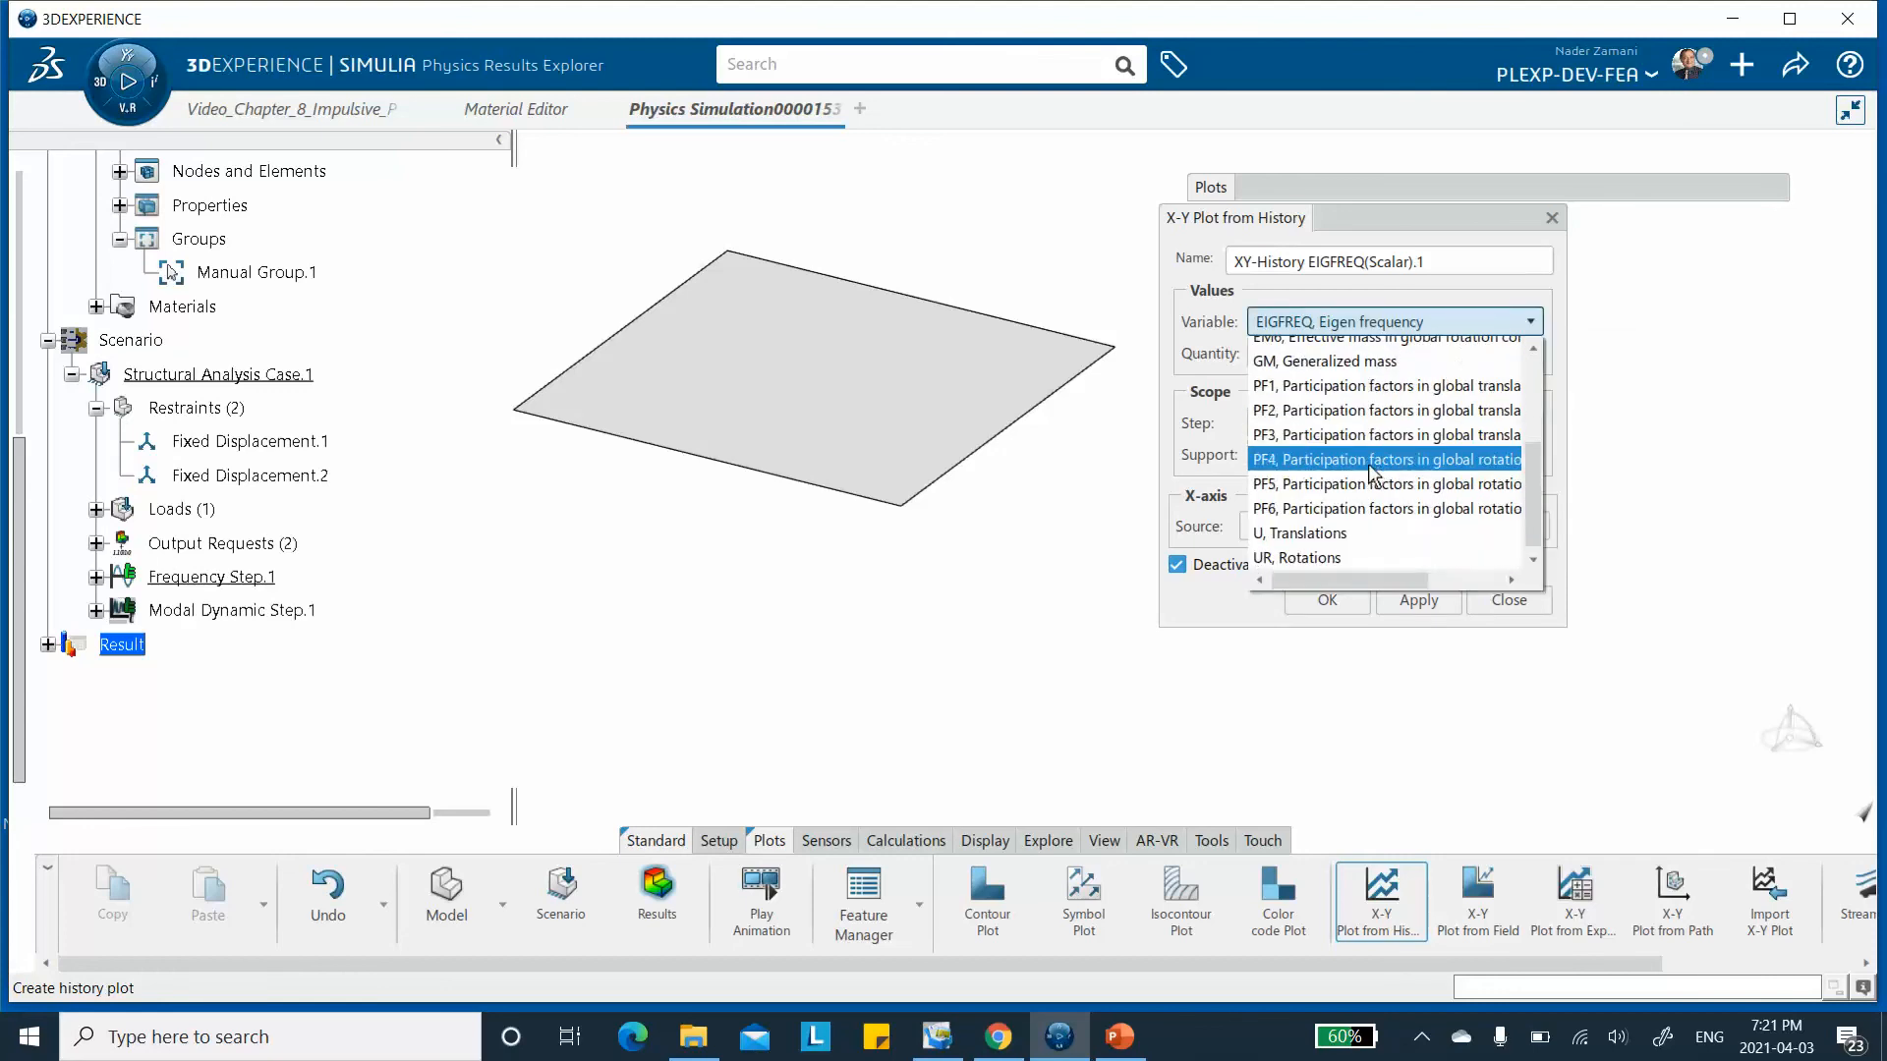
click(1292, 536)
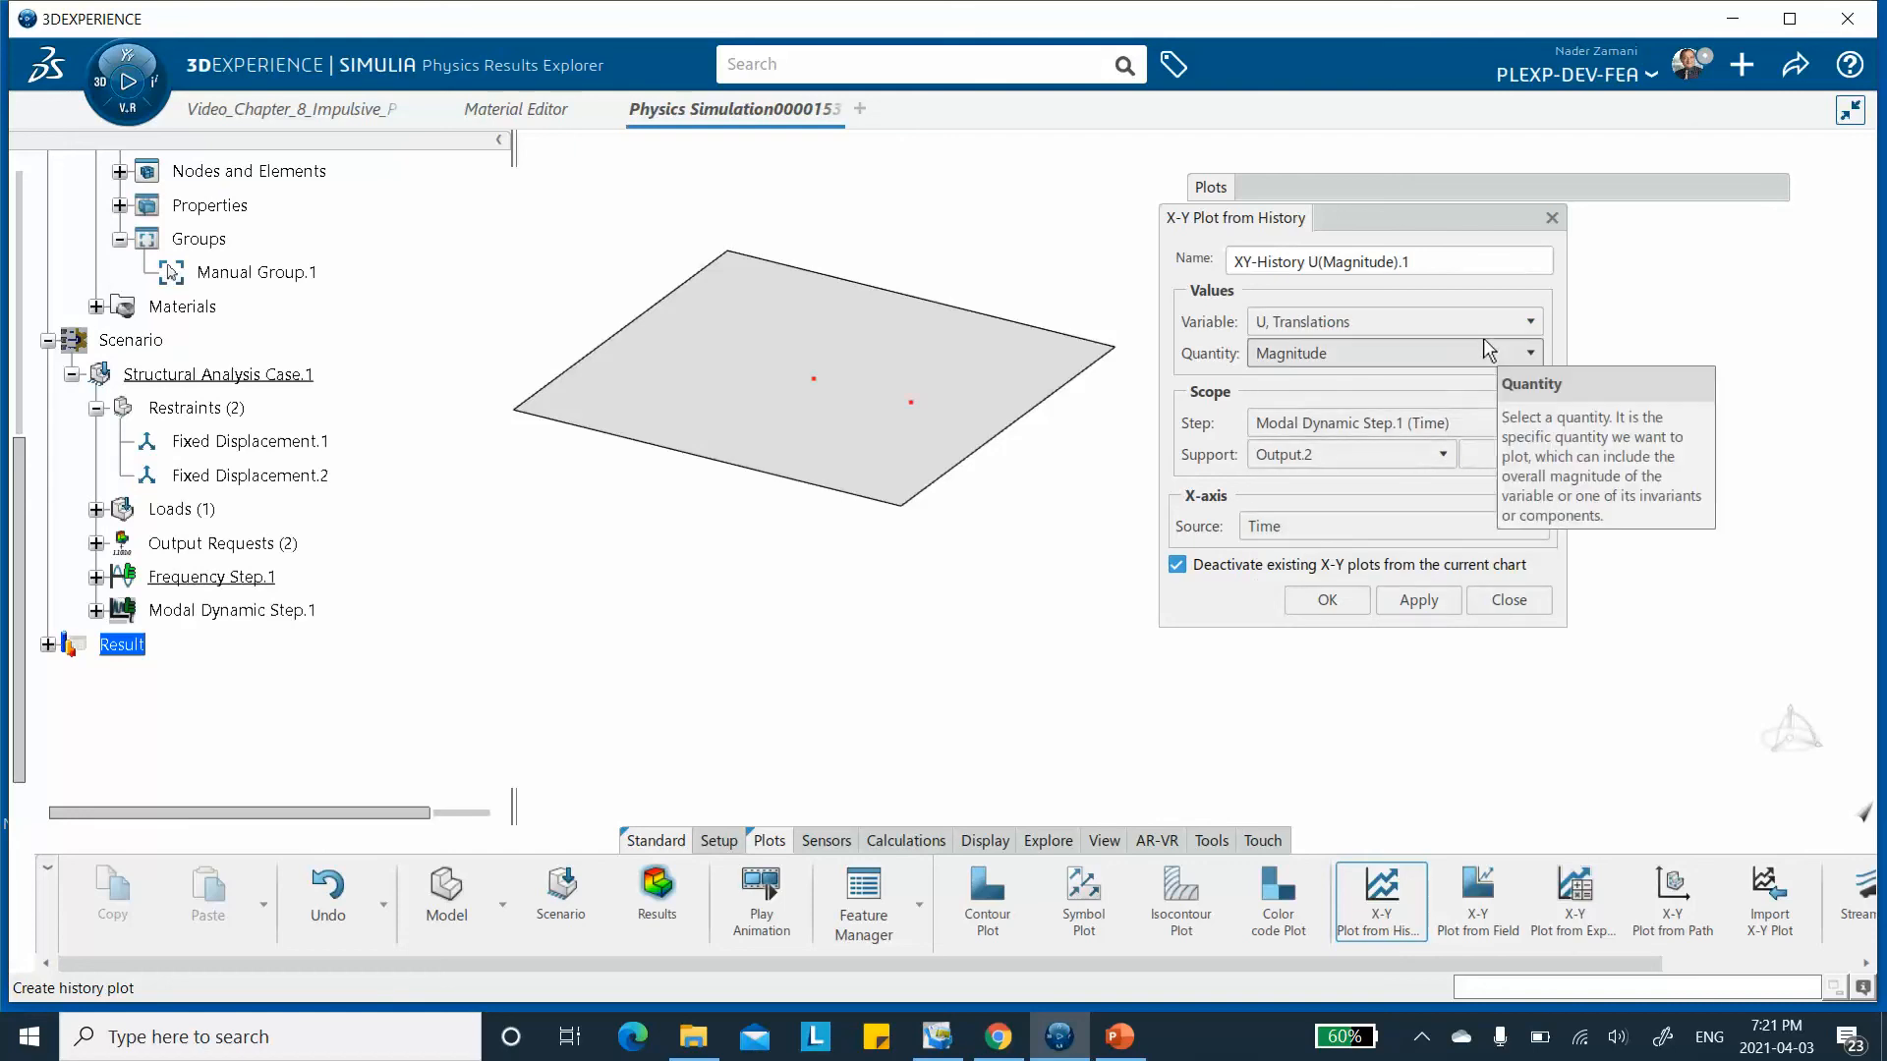
Set the quantity to Vector Component 3 and plot it against time for Output.2 in Modal Dynamic Step.1, keeping the plot viewer clear of the settings.
click(1509, 357)
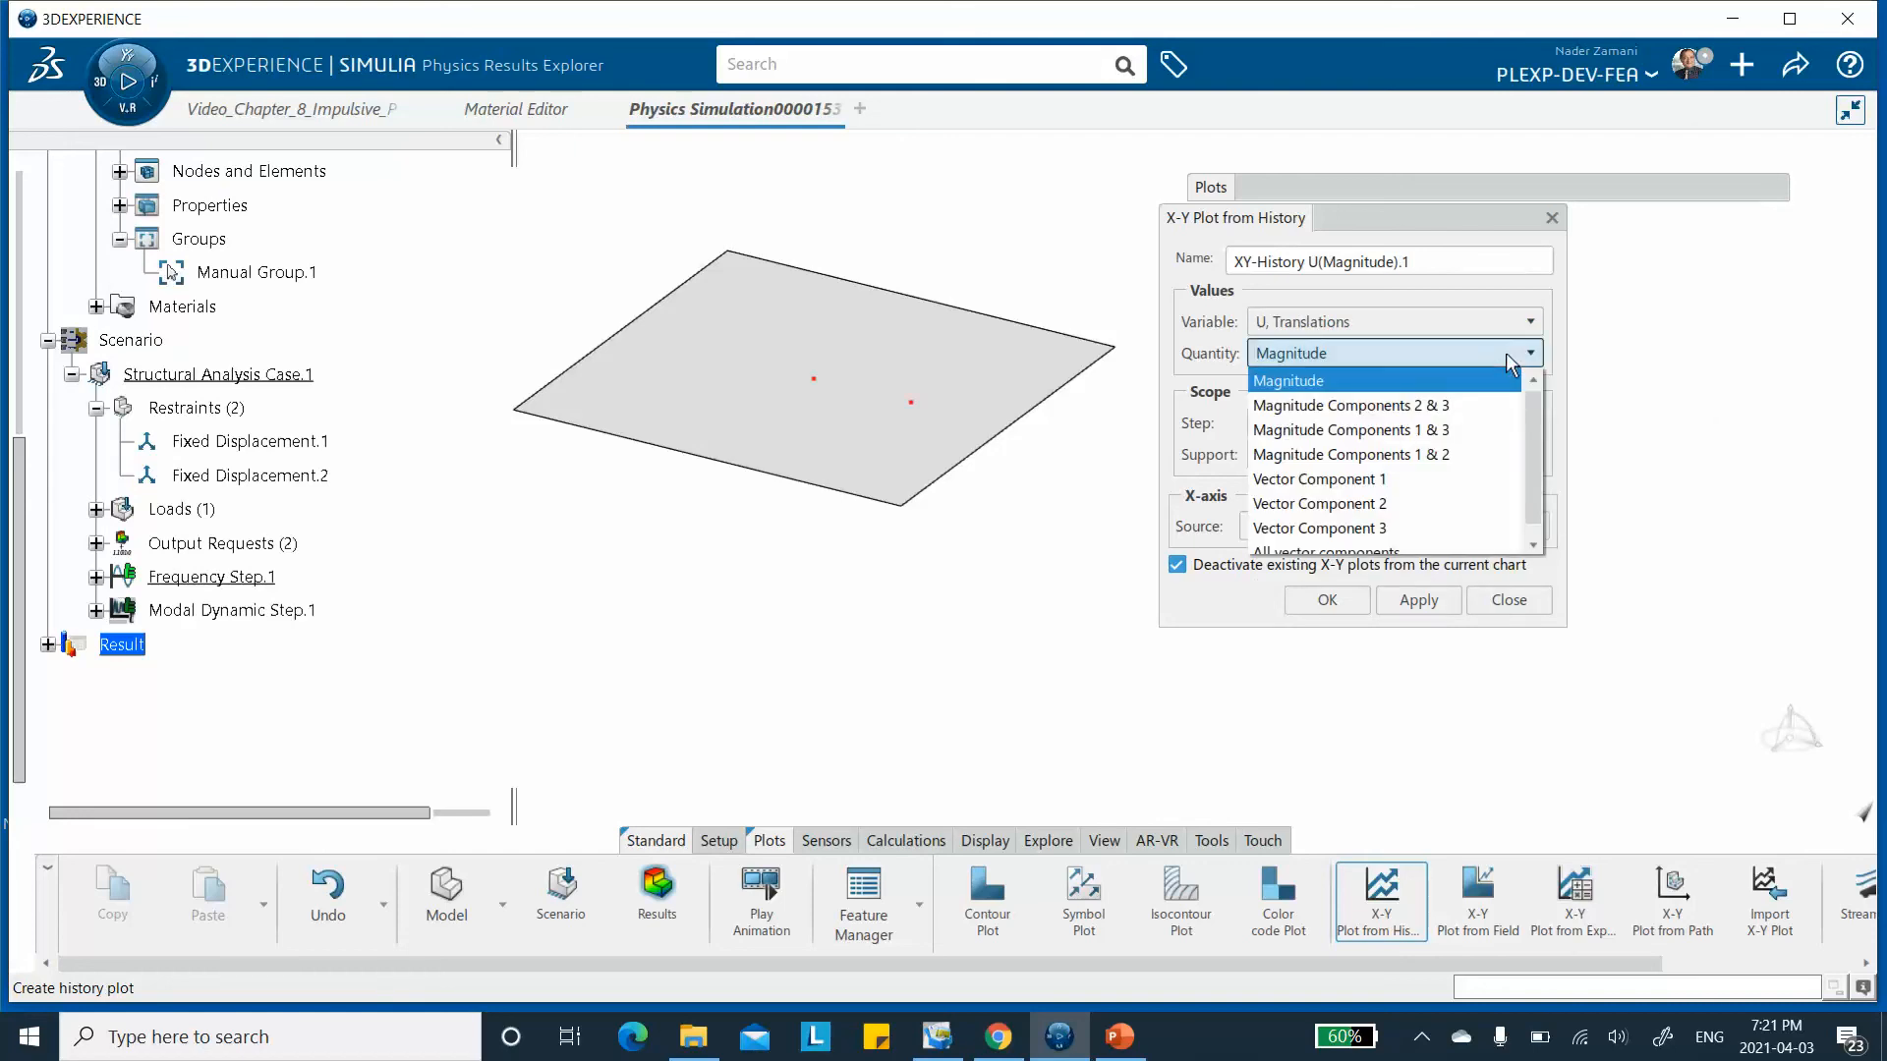
click(1343, 531)
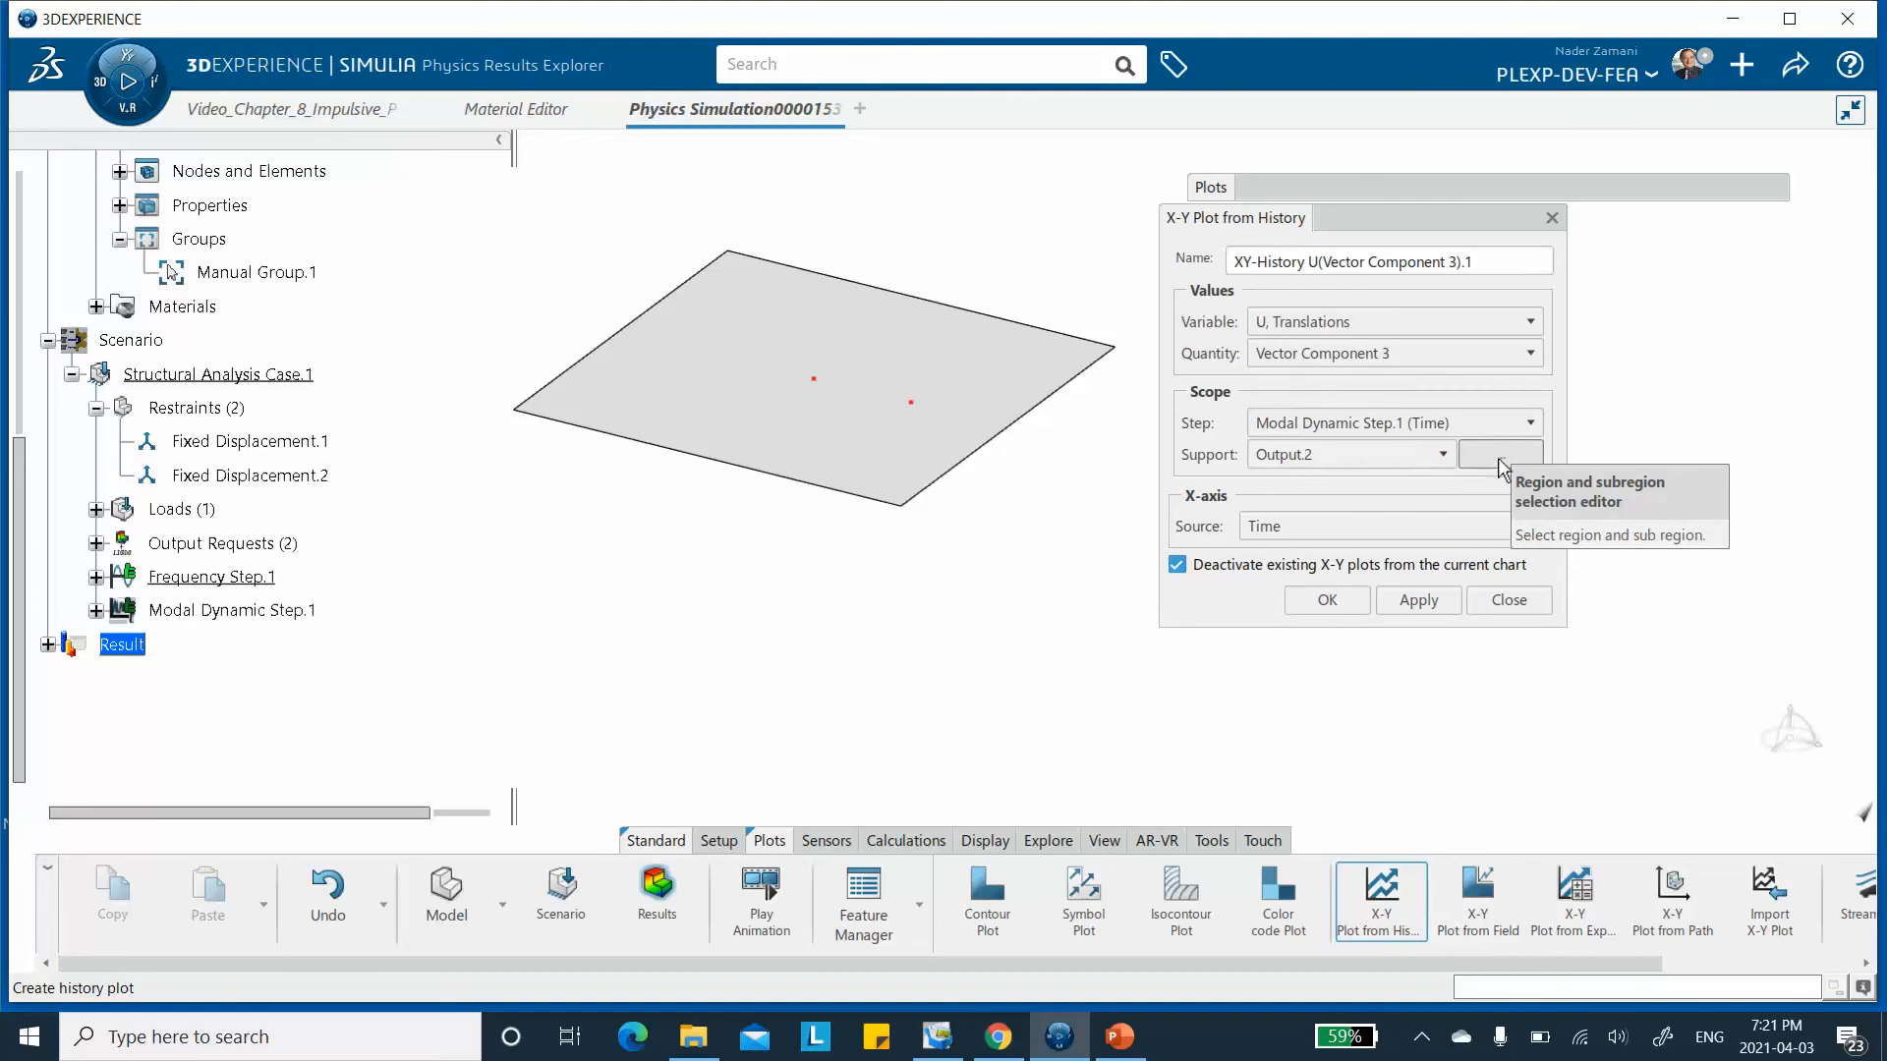
click(1418, 602)
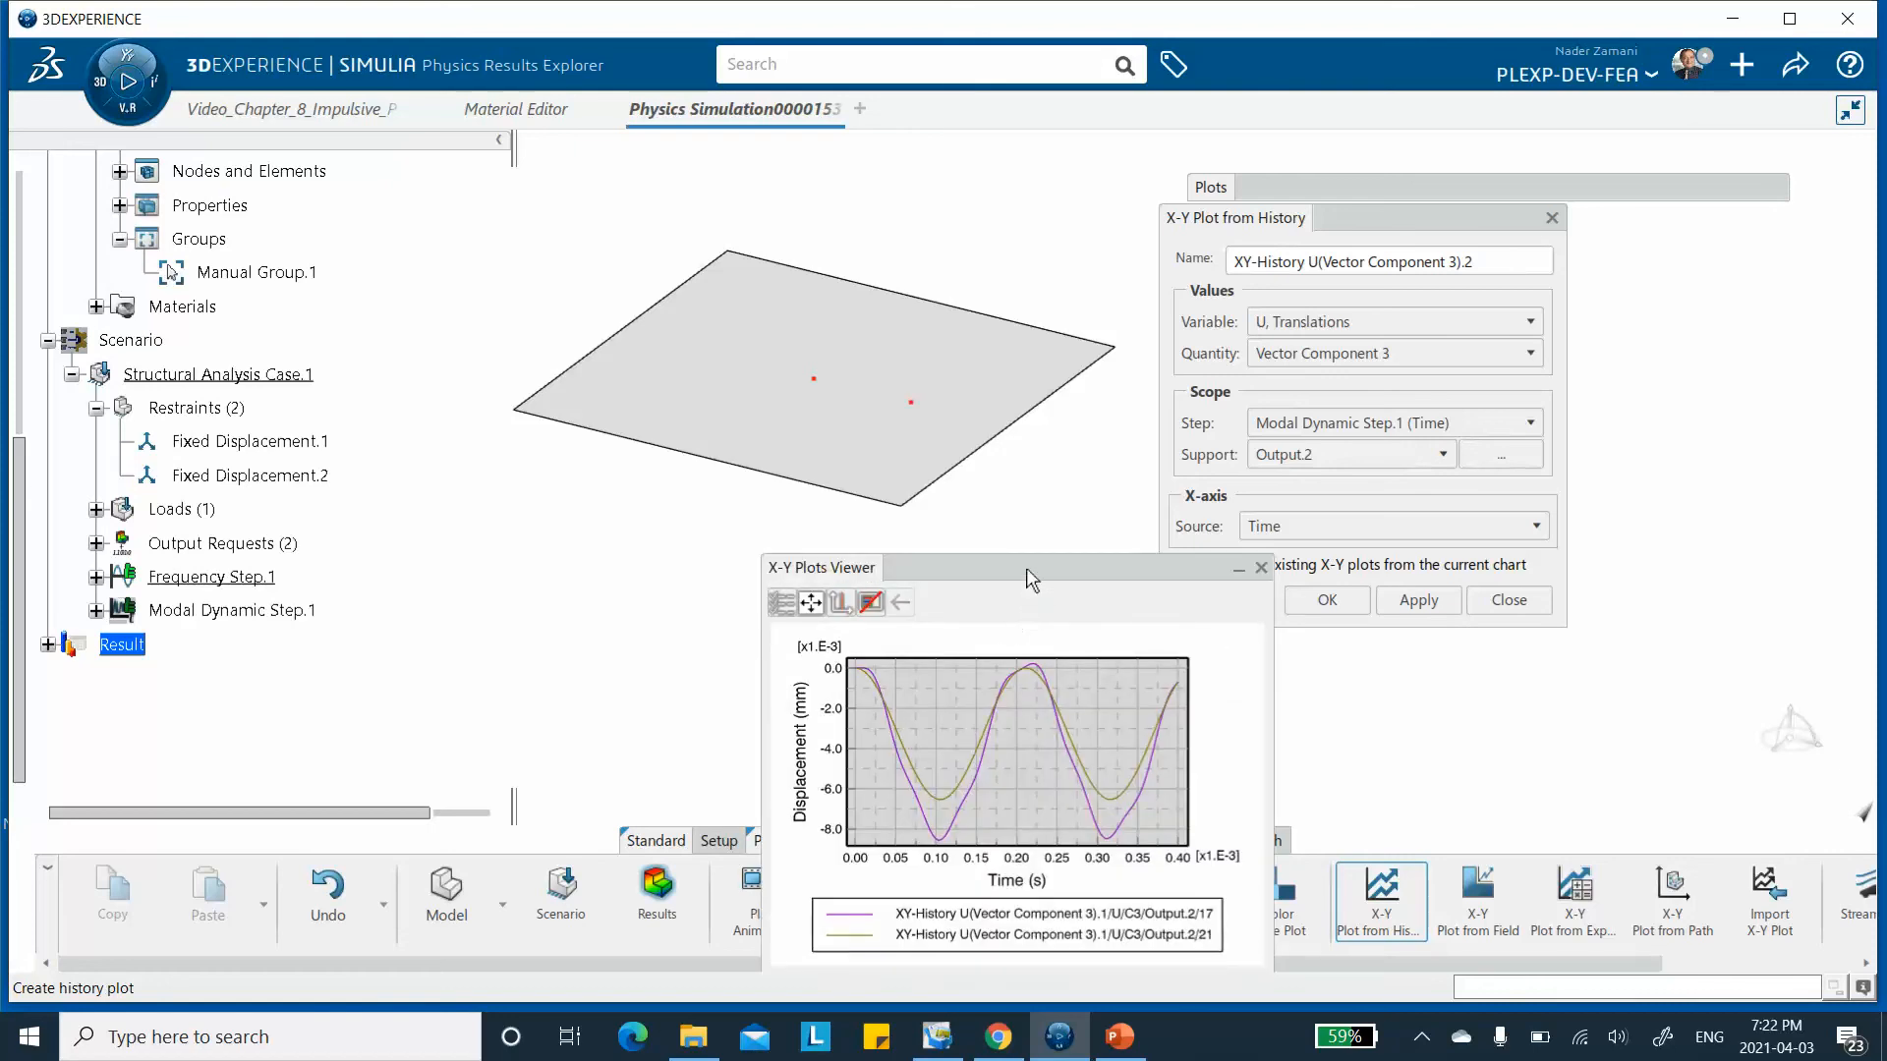
drag(904, 424, 764, 228)
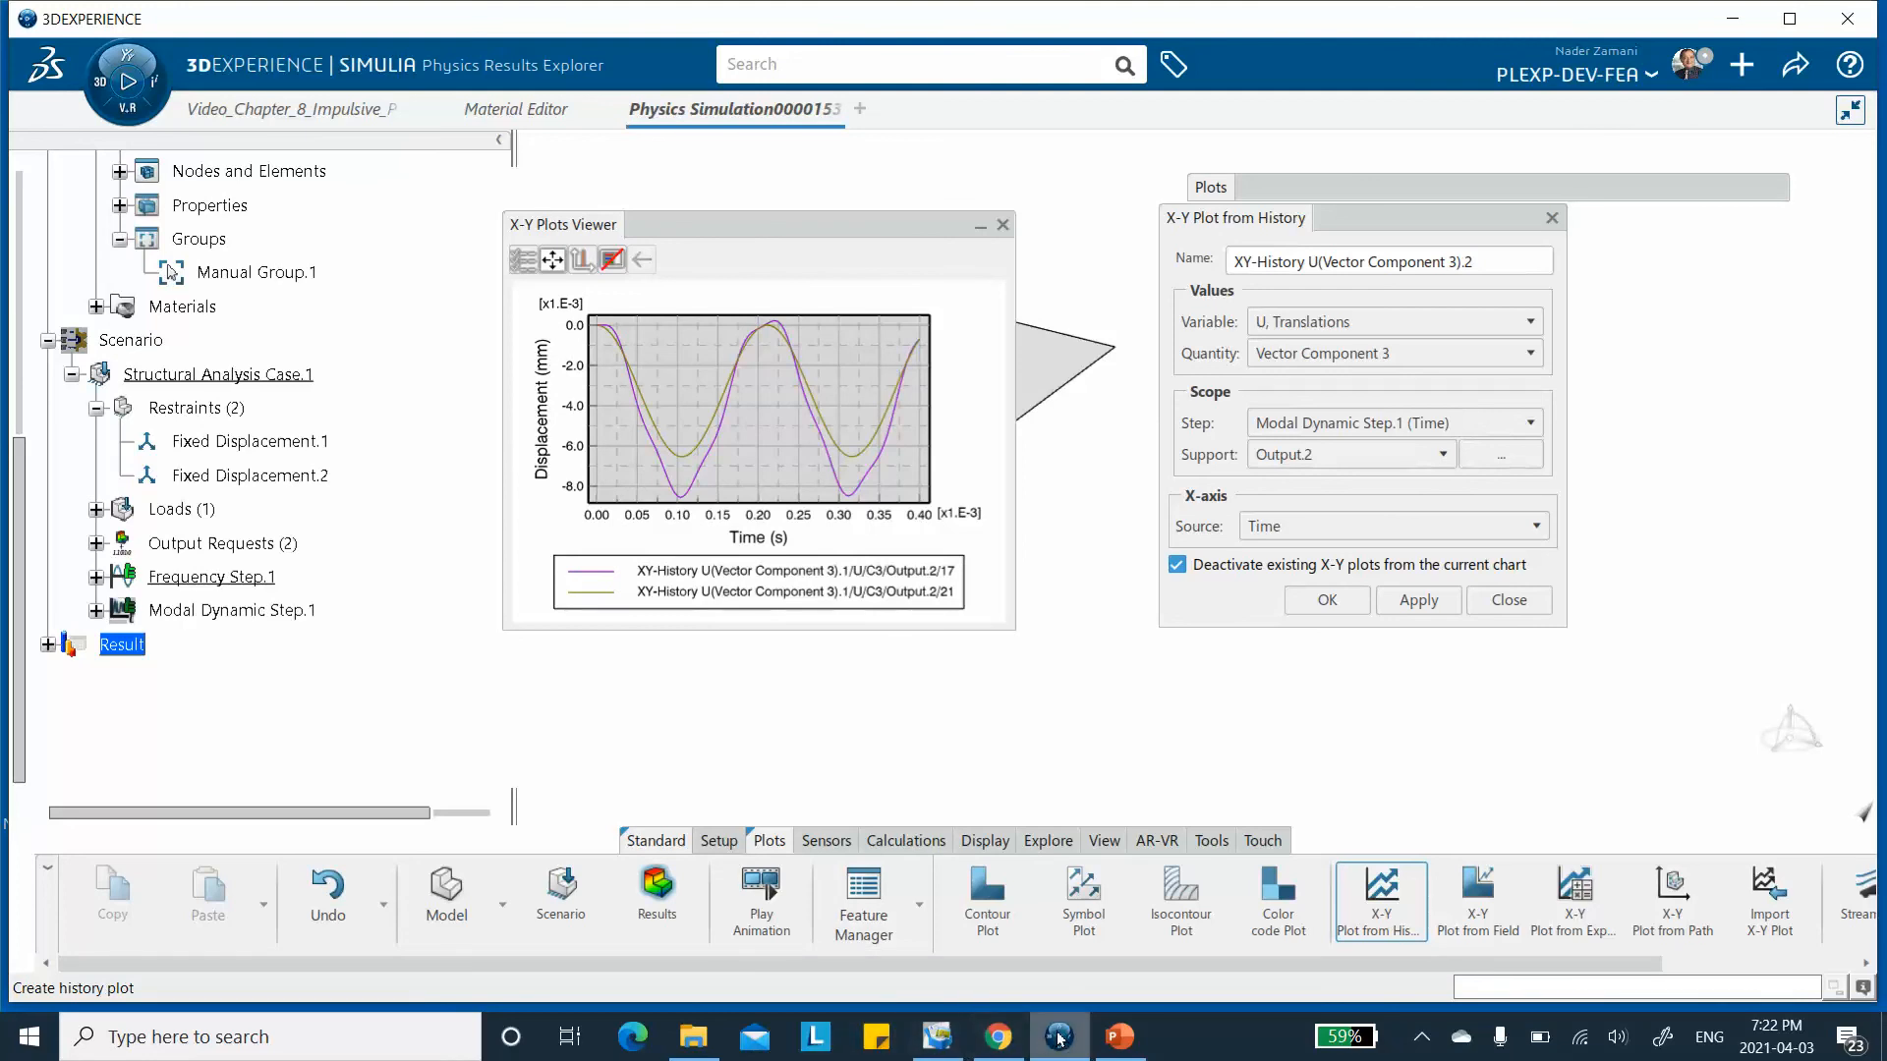
Compare the displacement history with the Abaqus and Catia reference curves and check the load direction in the PowerPoint slides.
click(1120, 1039)
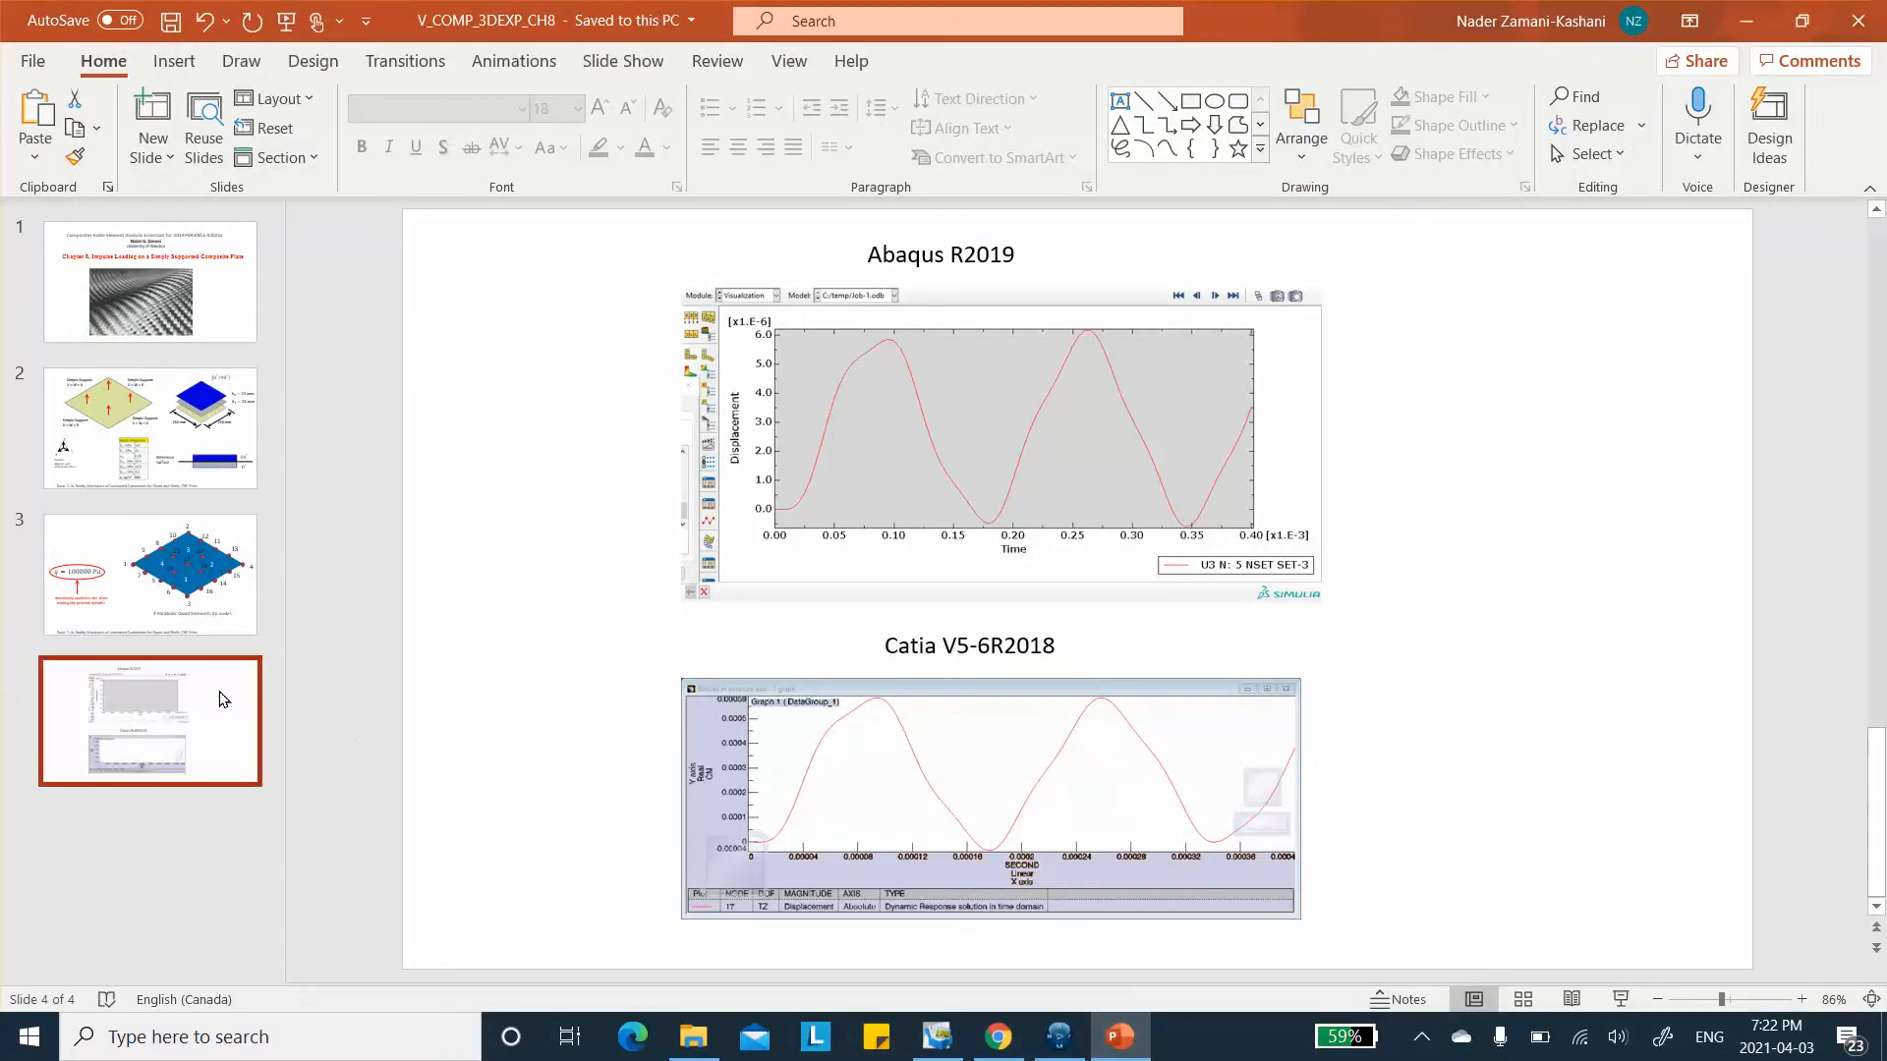
click(1746, 21)
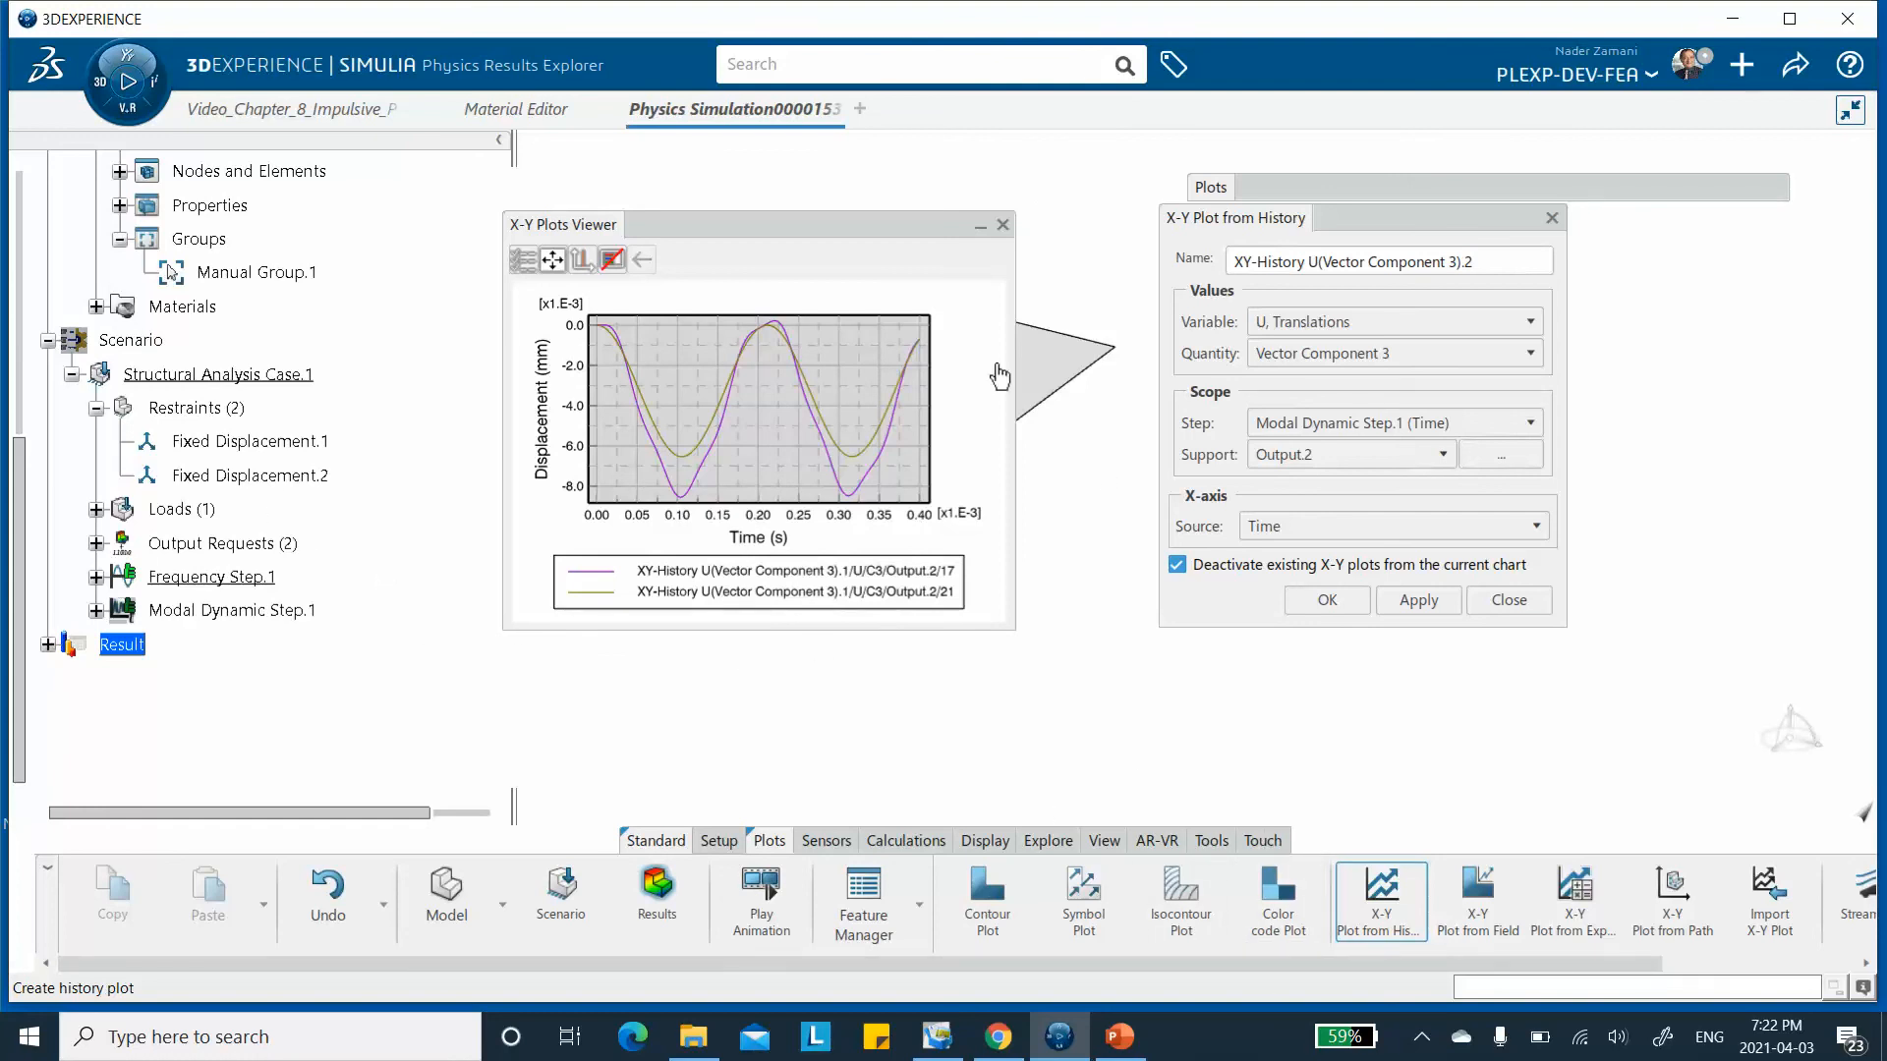
click(1119, 1037)
click(182, 383)
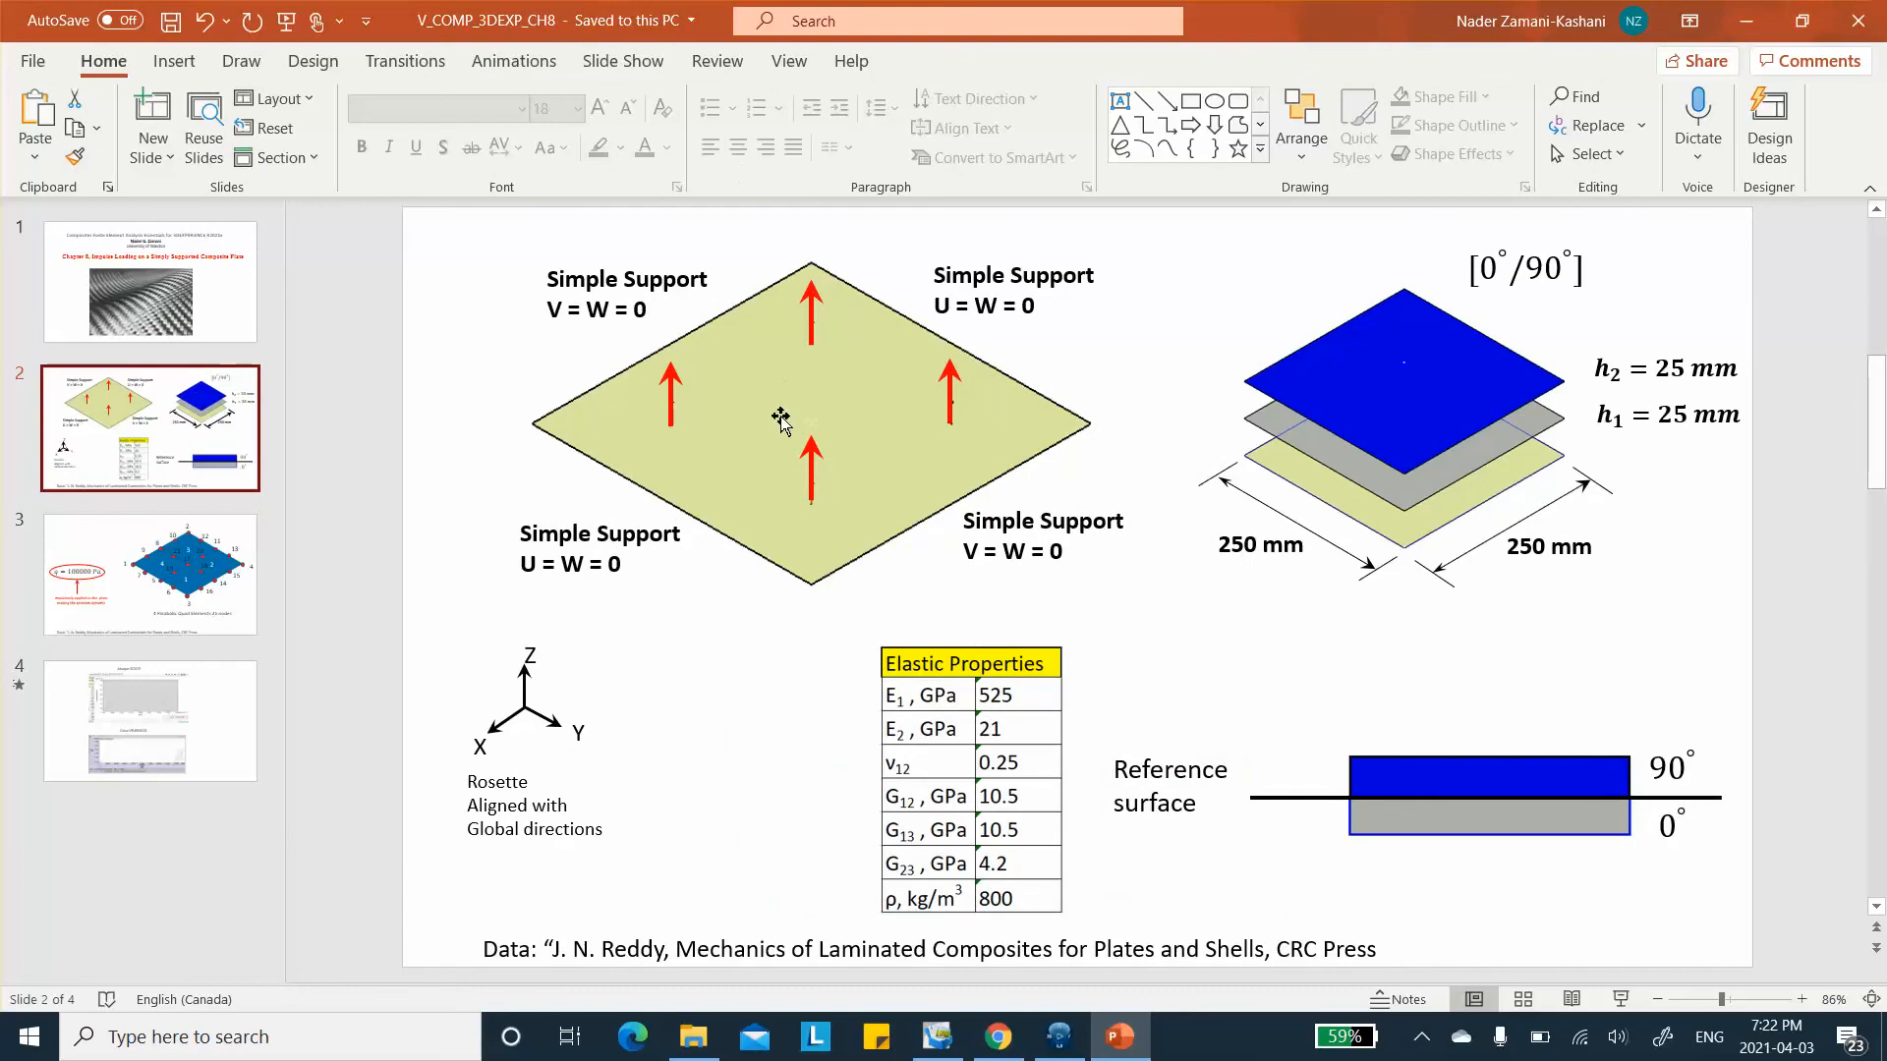
click(1746, 20)
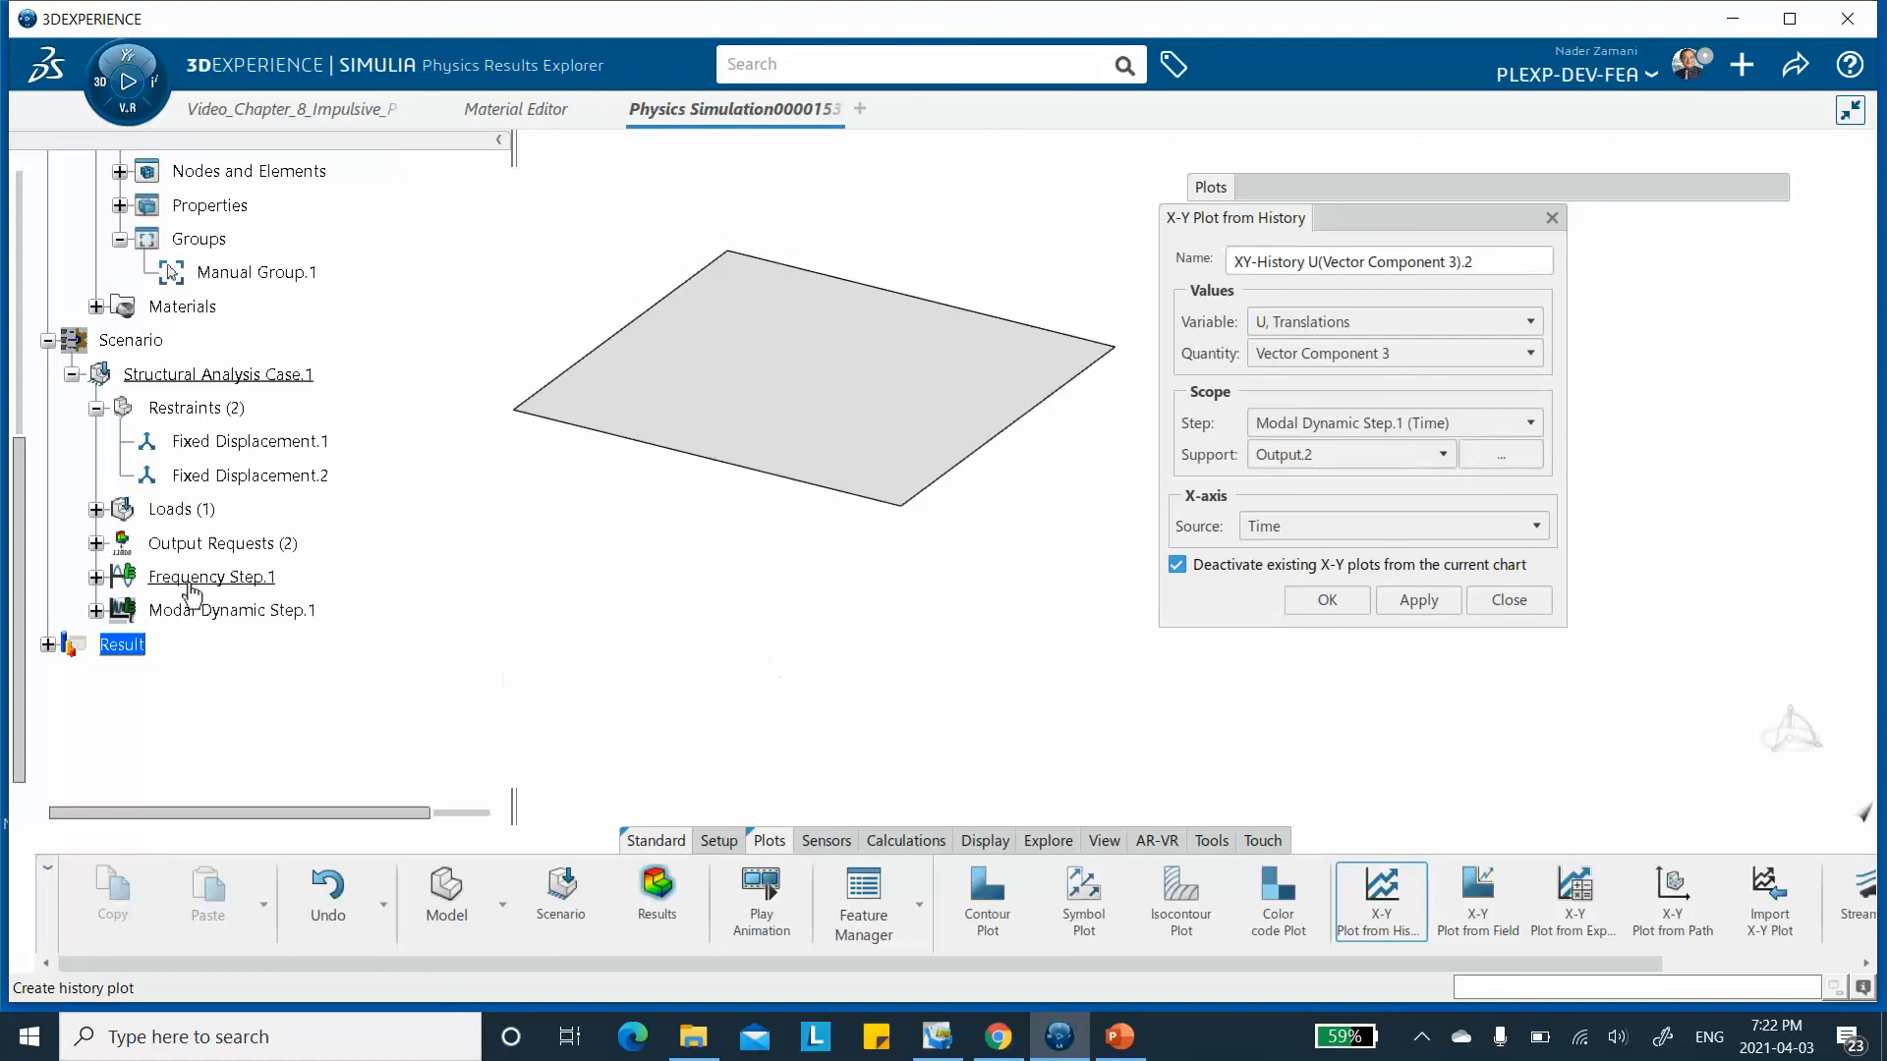
Close the history plot settings and reverse the direction of Pressure.1 by setting its pressure to 1.000e-004 GPa.
click(96, 510)
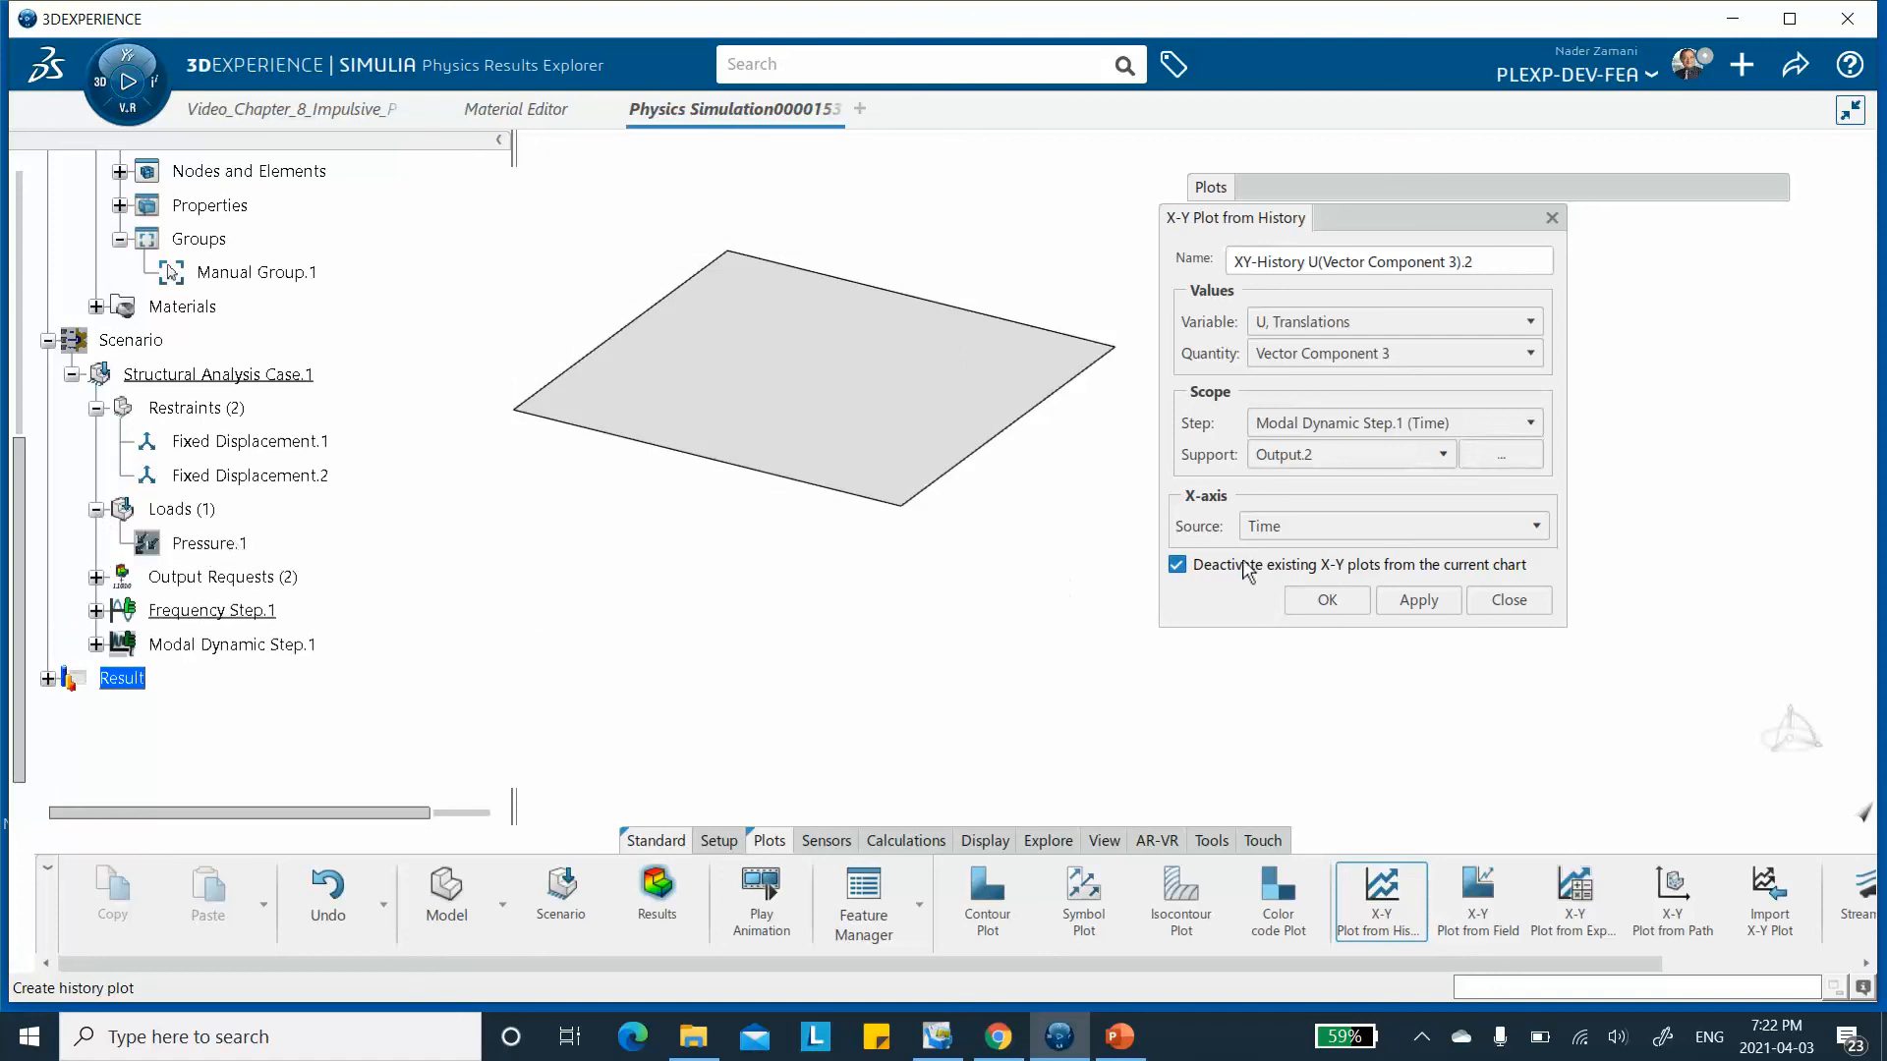
click(1501, 607)
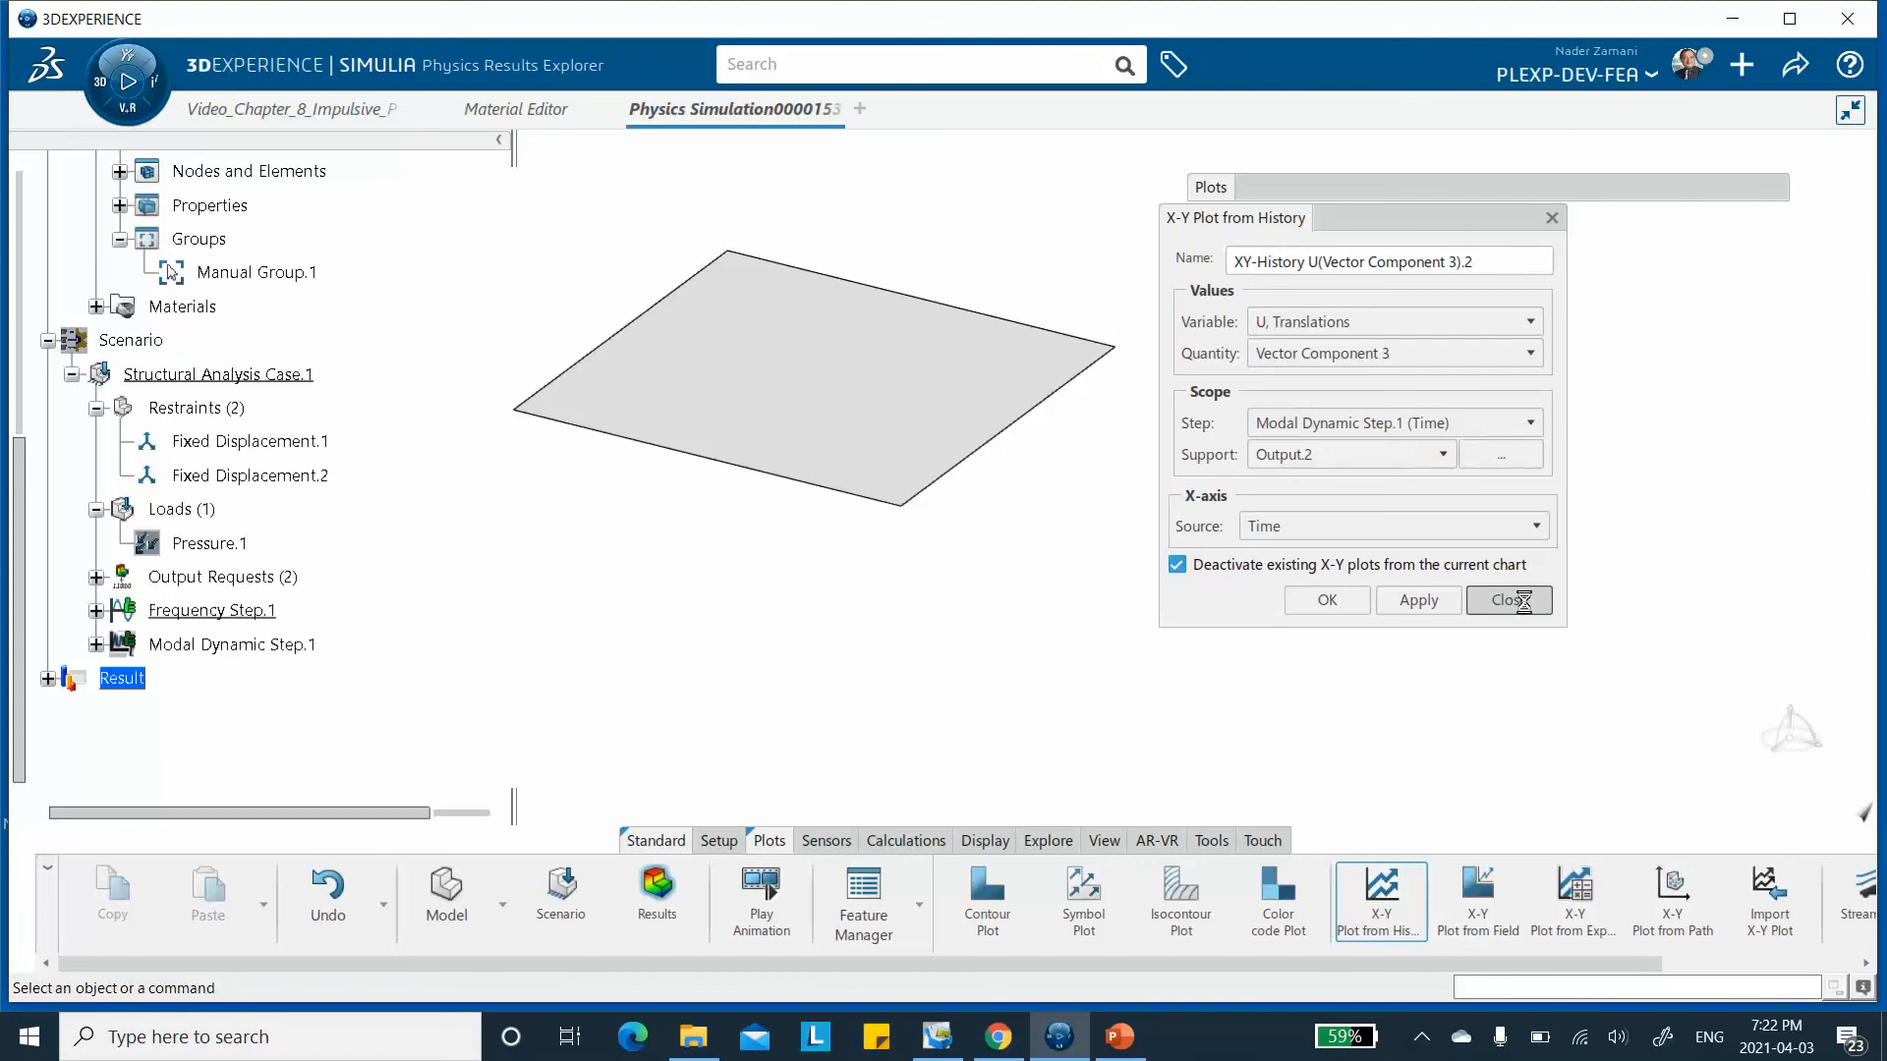
click(218, 546)
double_click(214, 545)
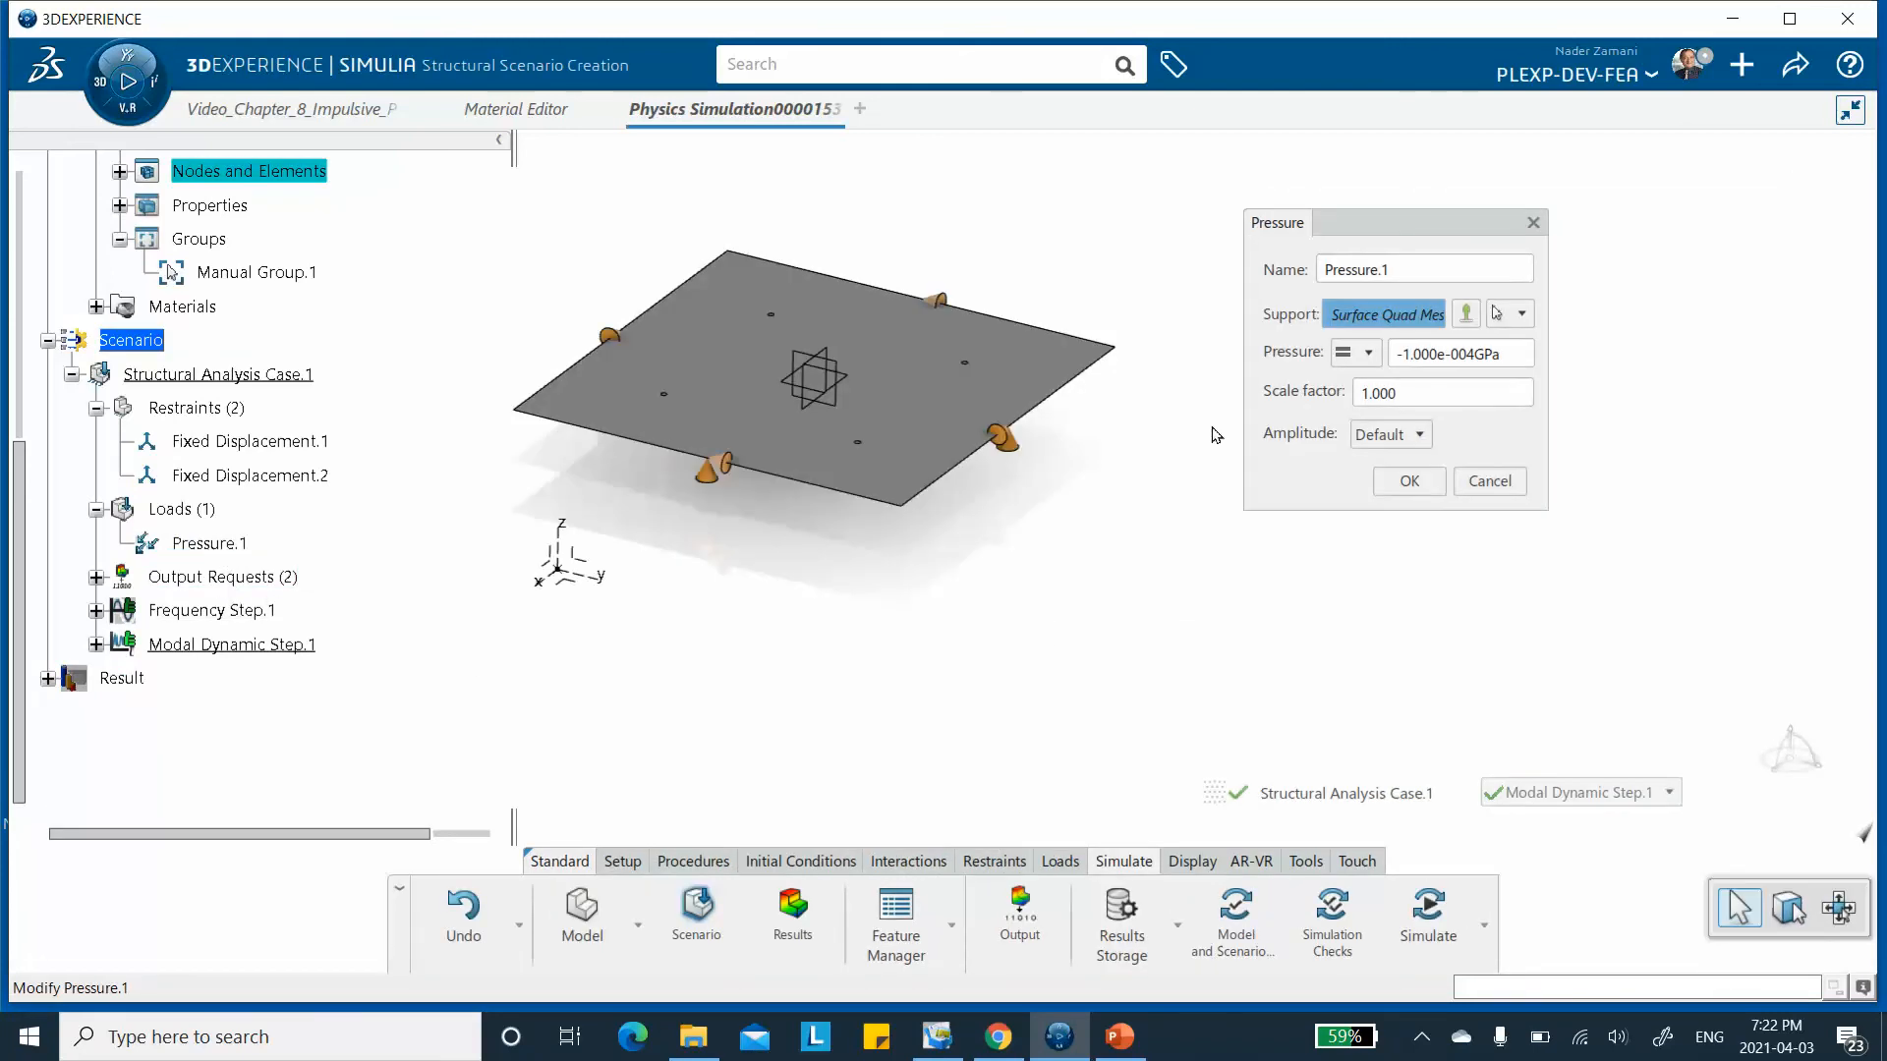
click(1400, 356)
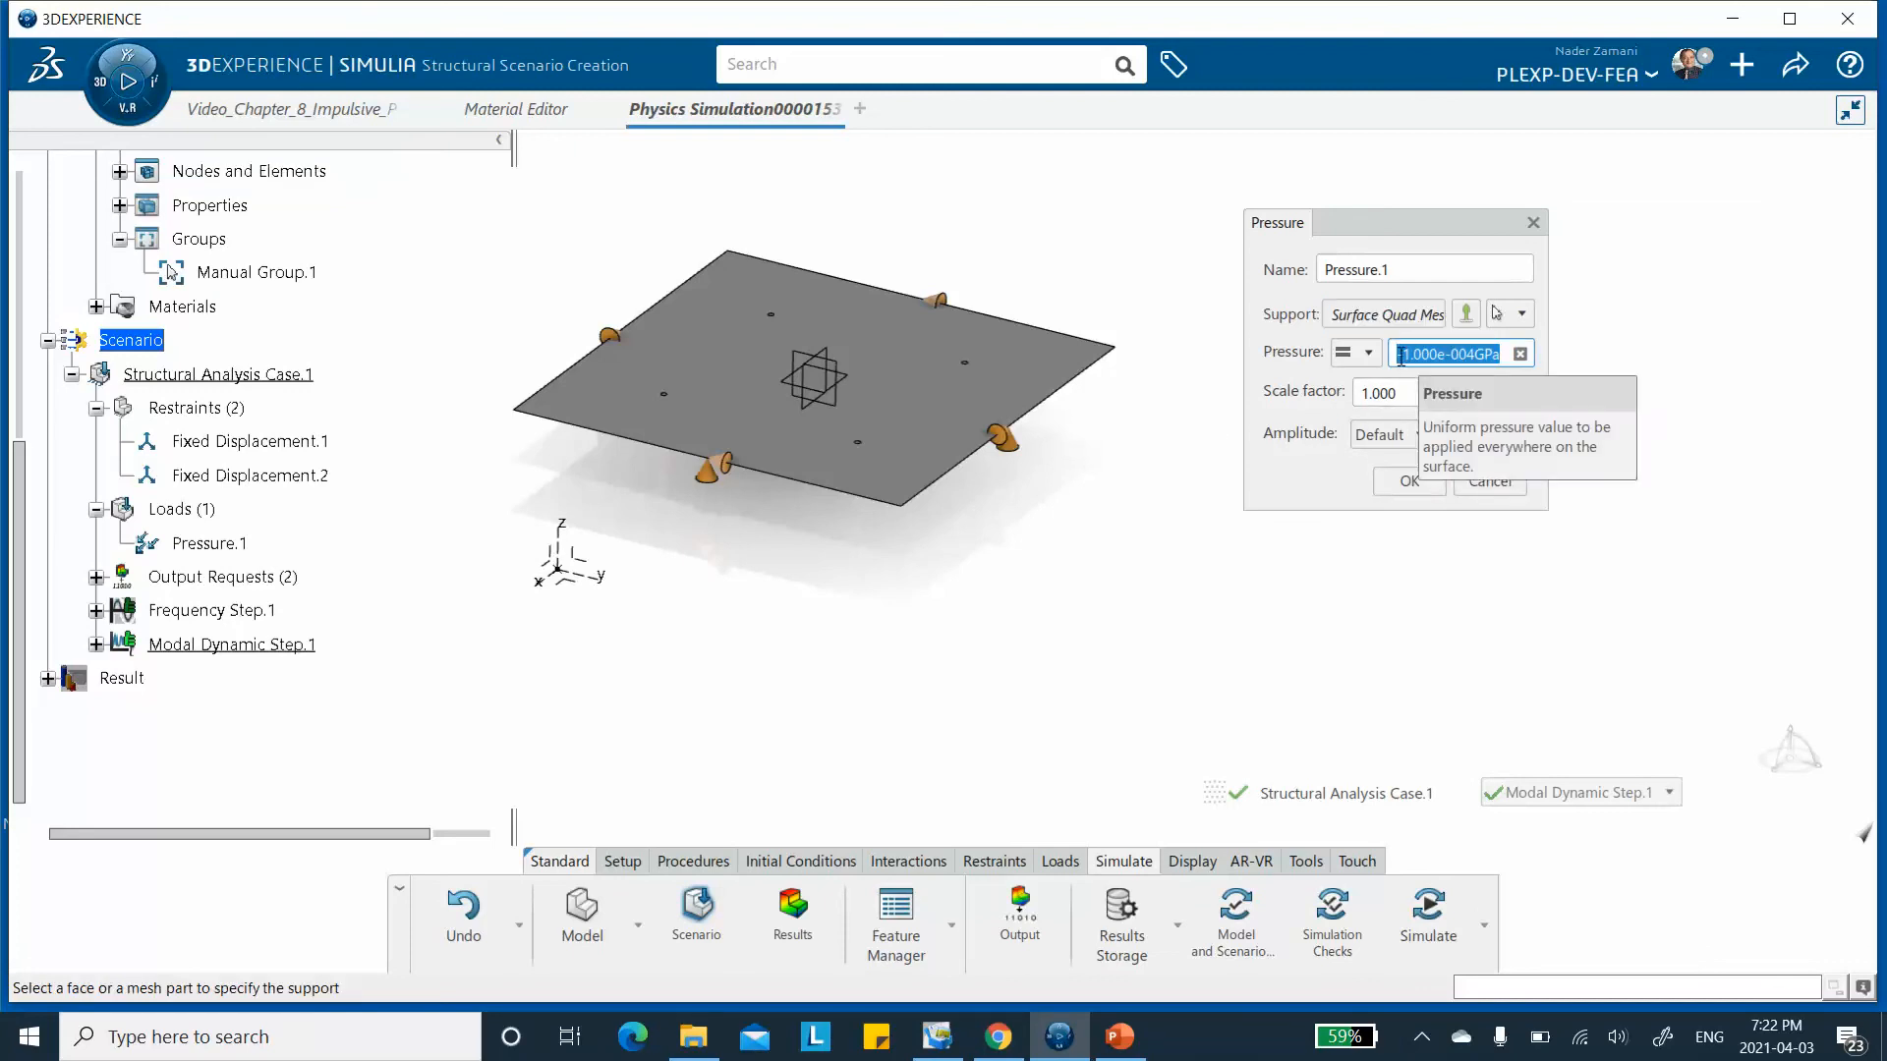
click(1400, 355)
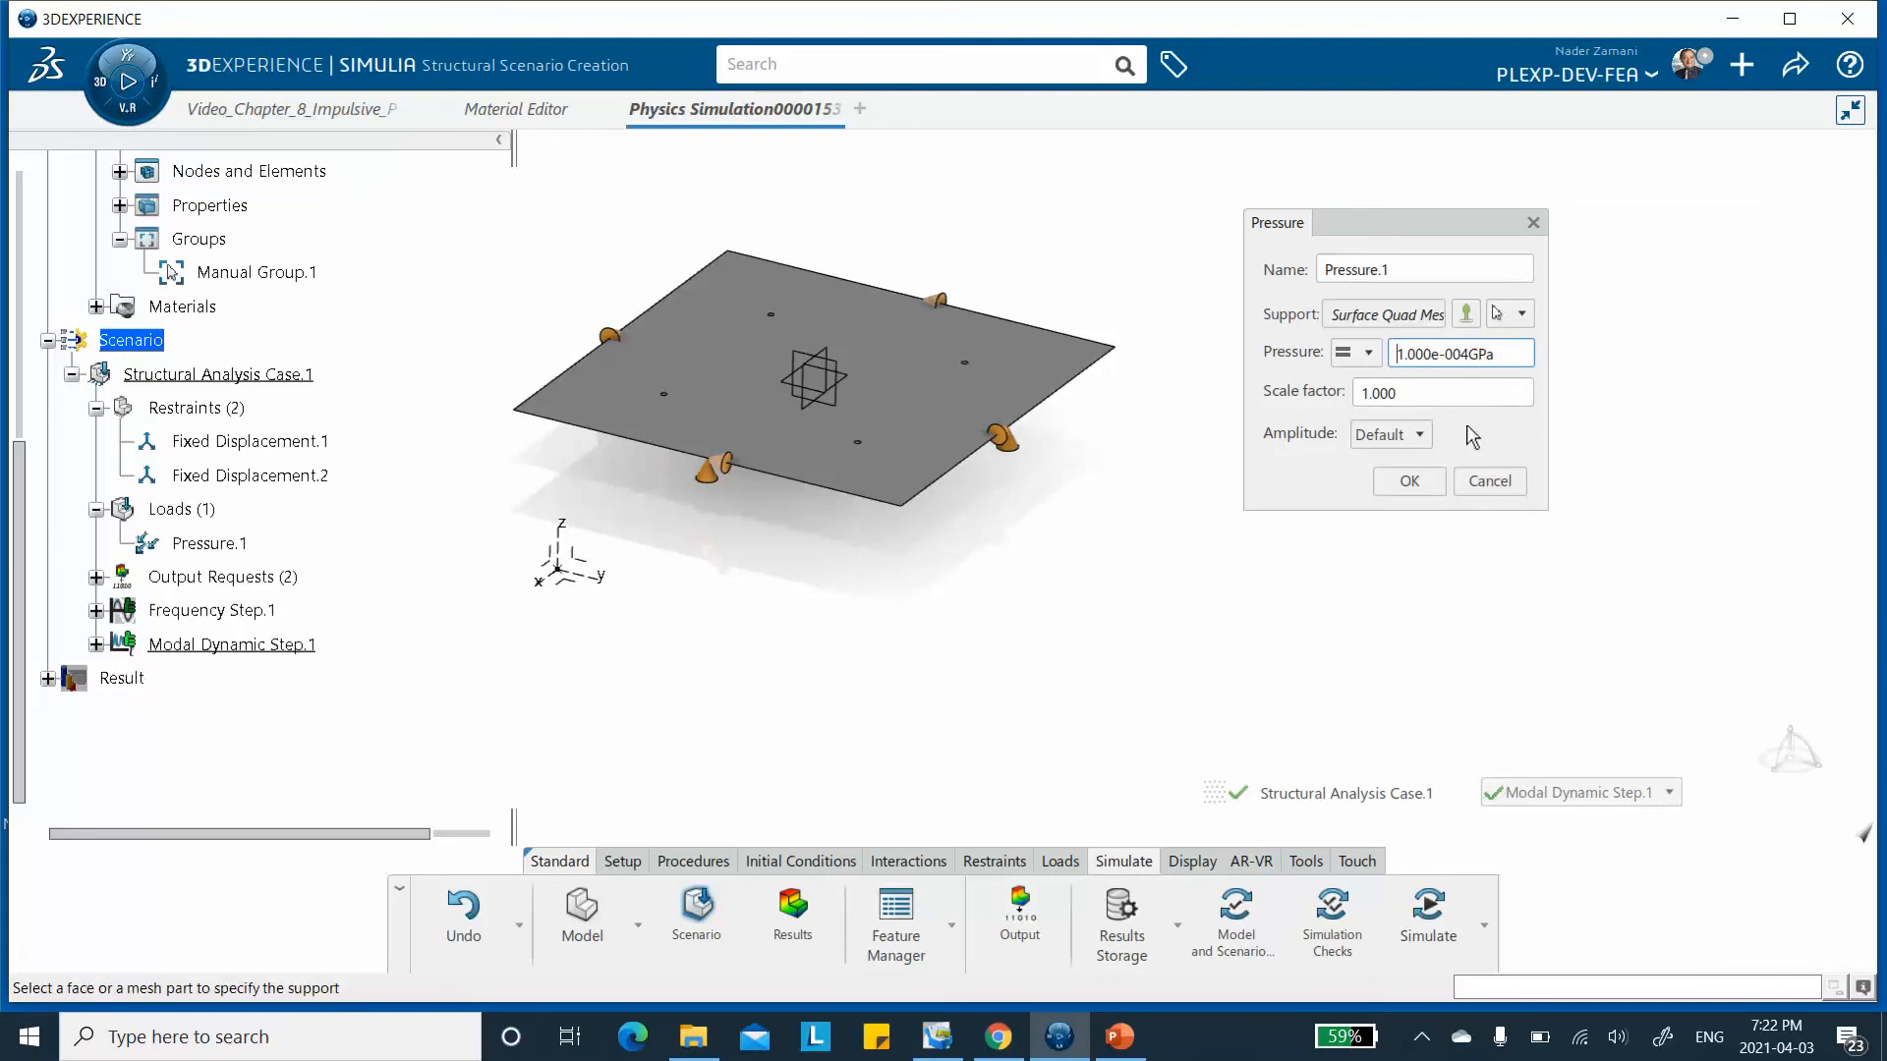
click(1415, 481)
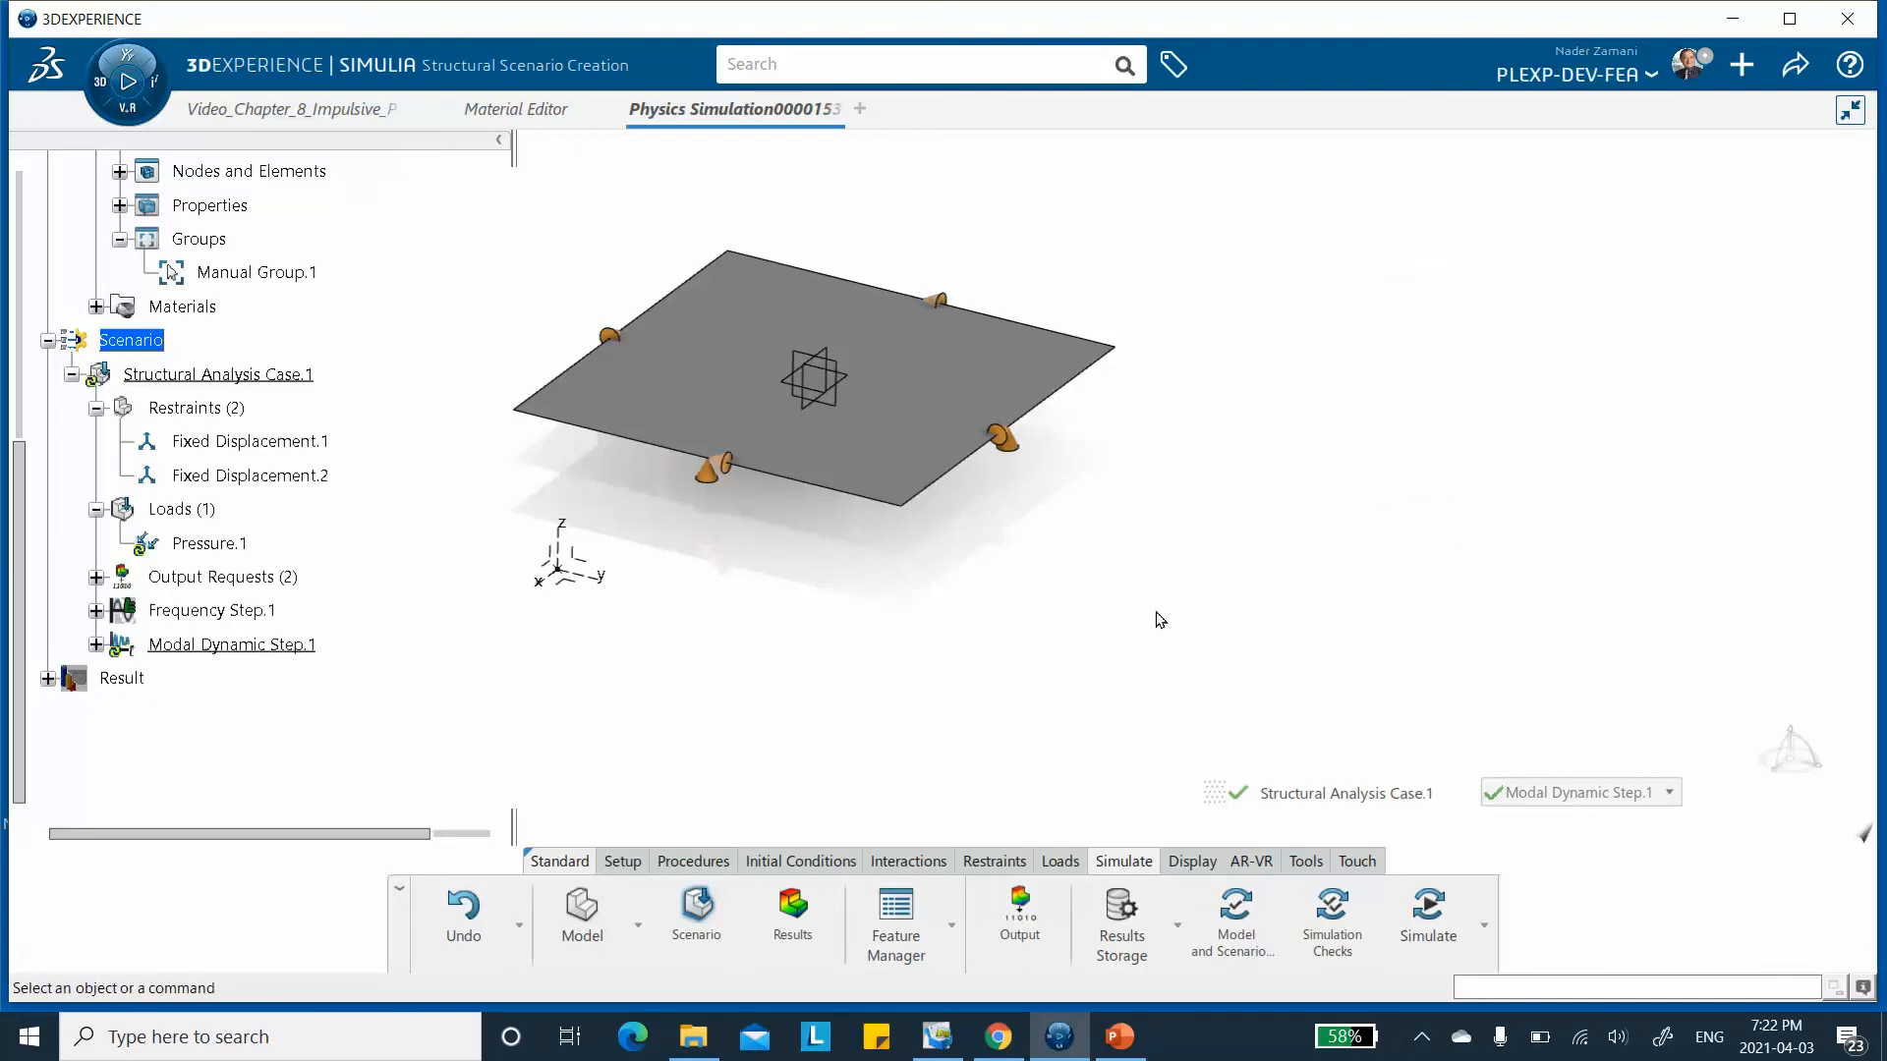
Check the reversed pressure arrows beneath the plate, rerun the simulation, and dismiss the completion status.
middle_drag(964, 606, 777, 224)
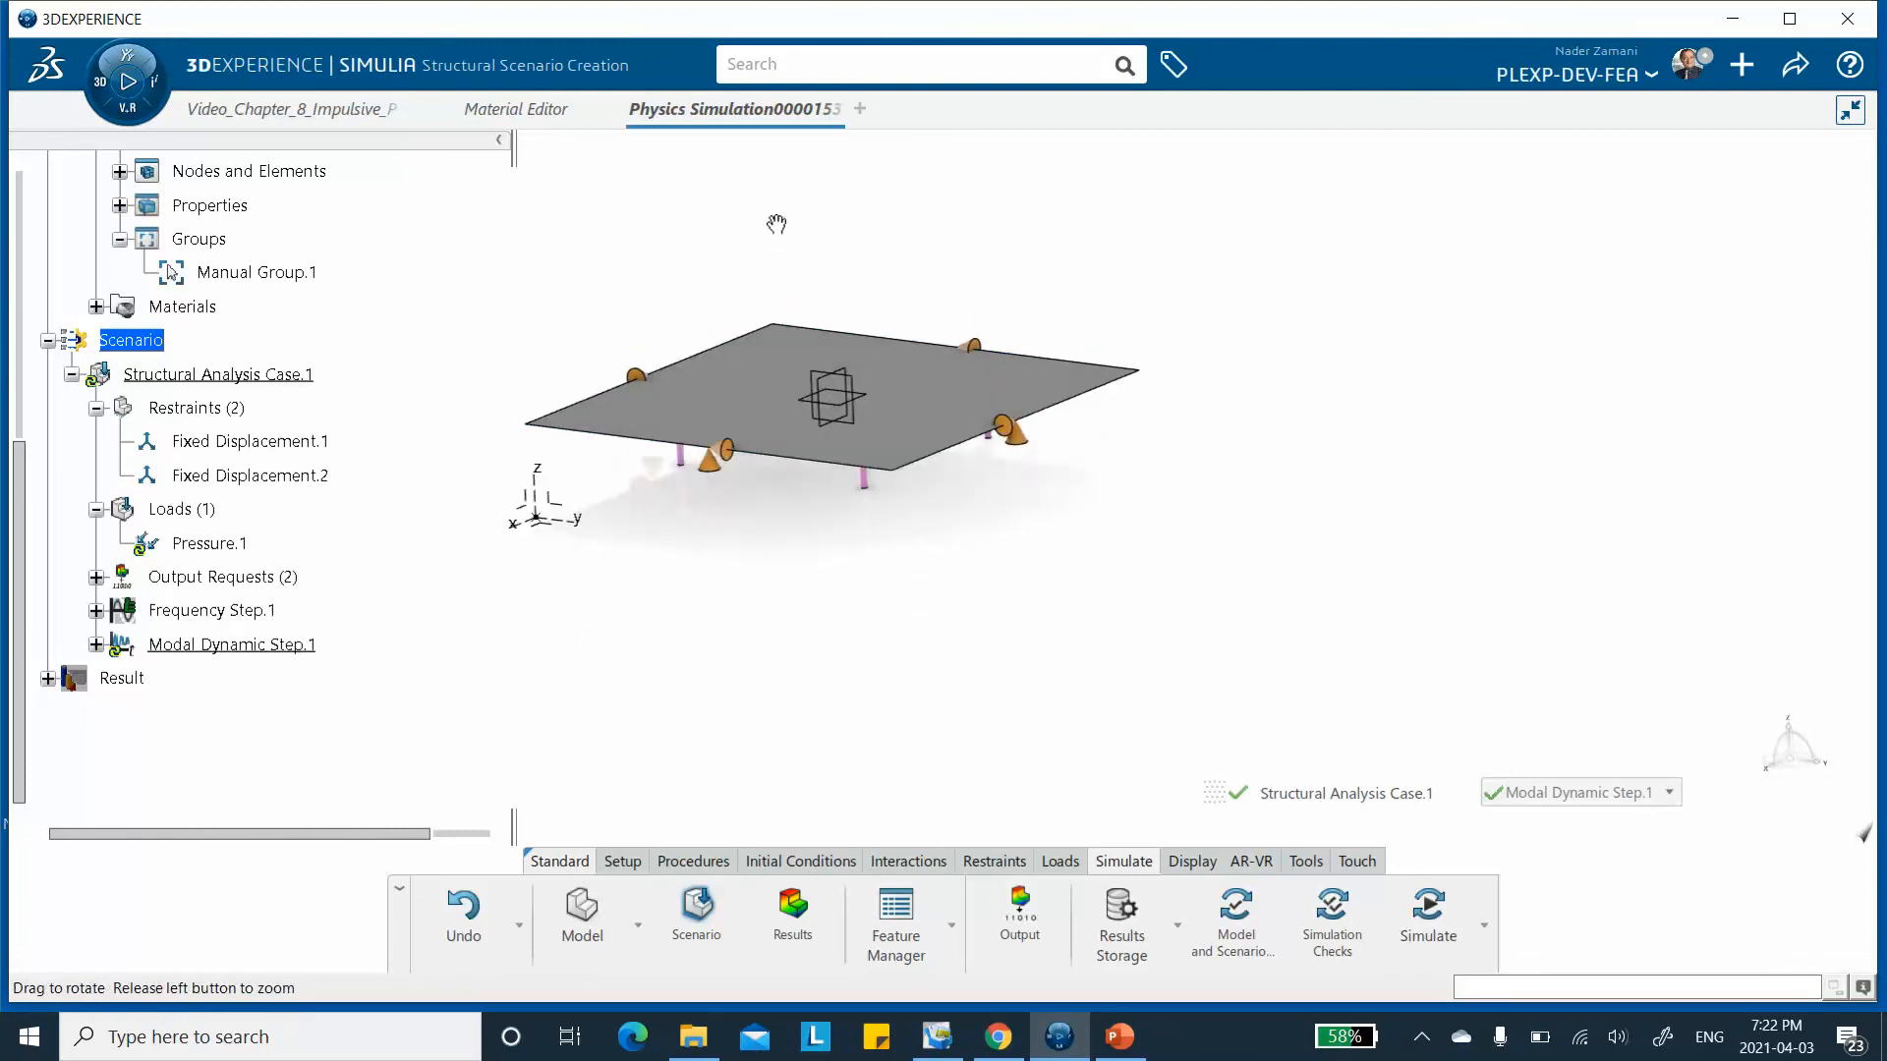
click(1433, 922)
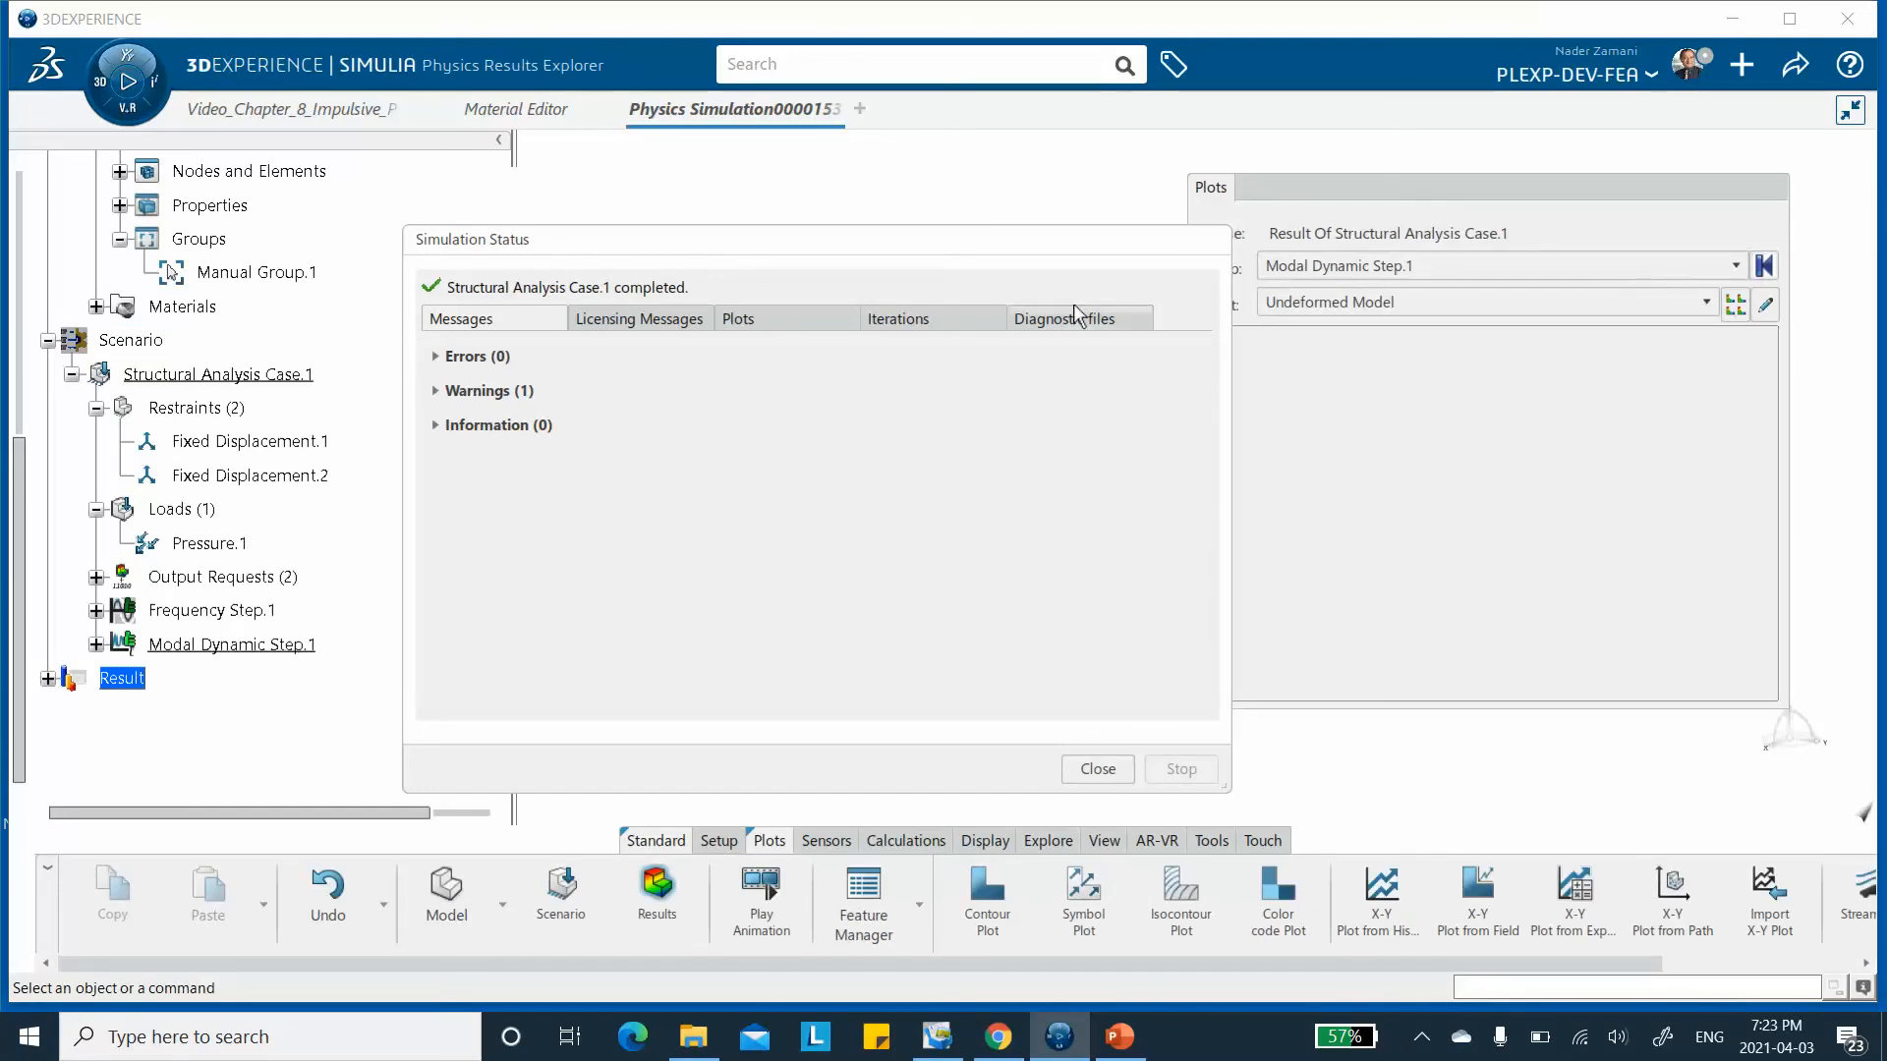
click(1100, 768)
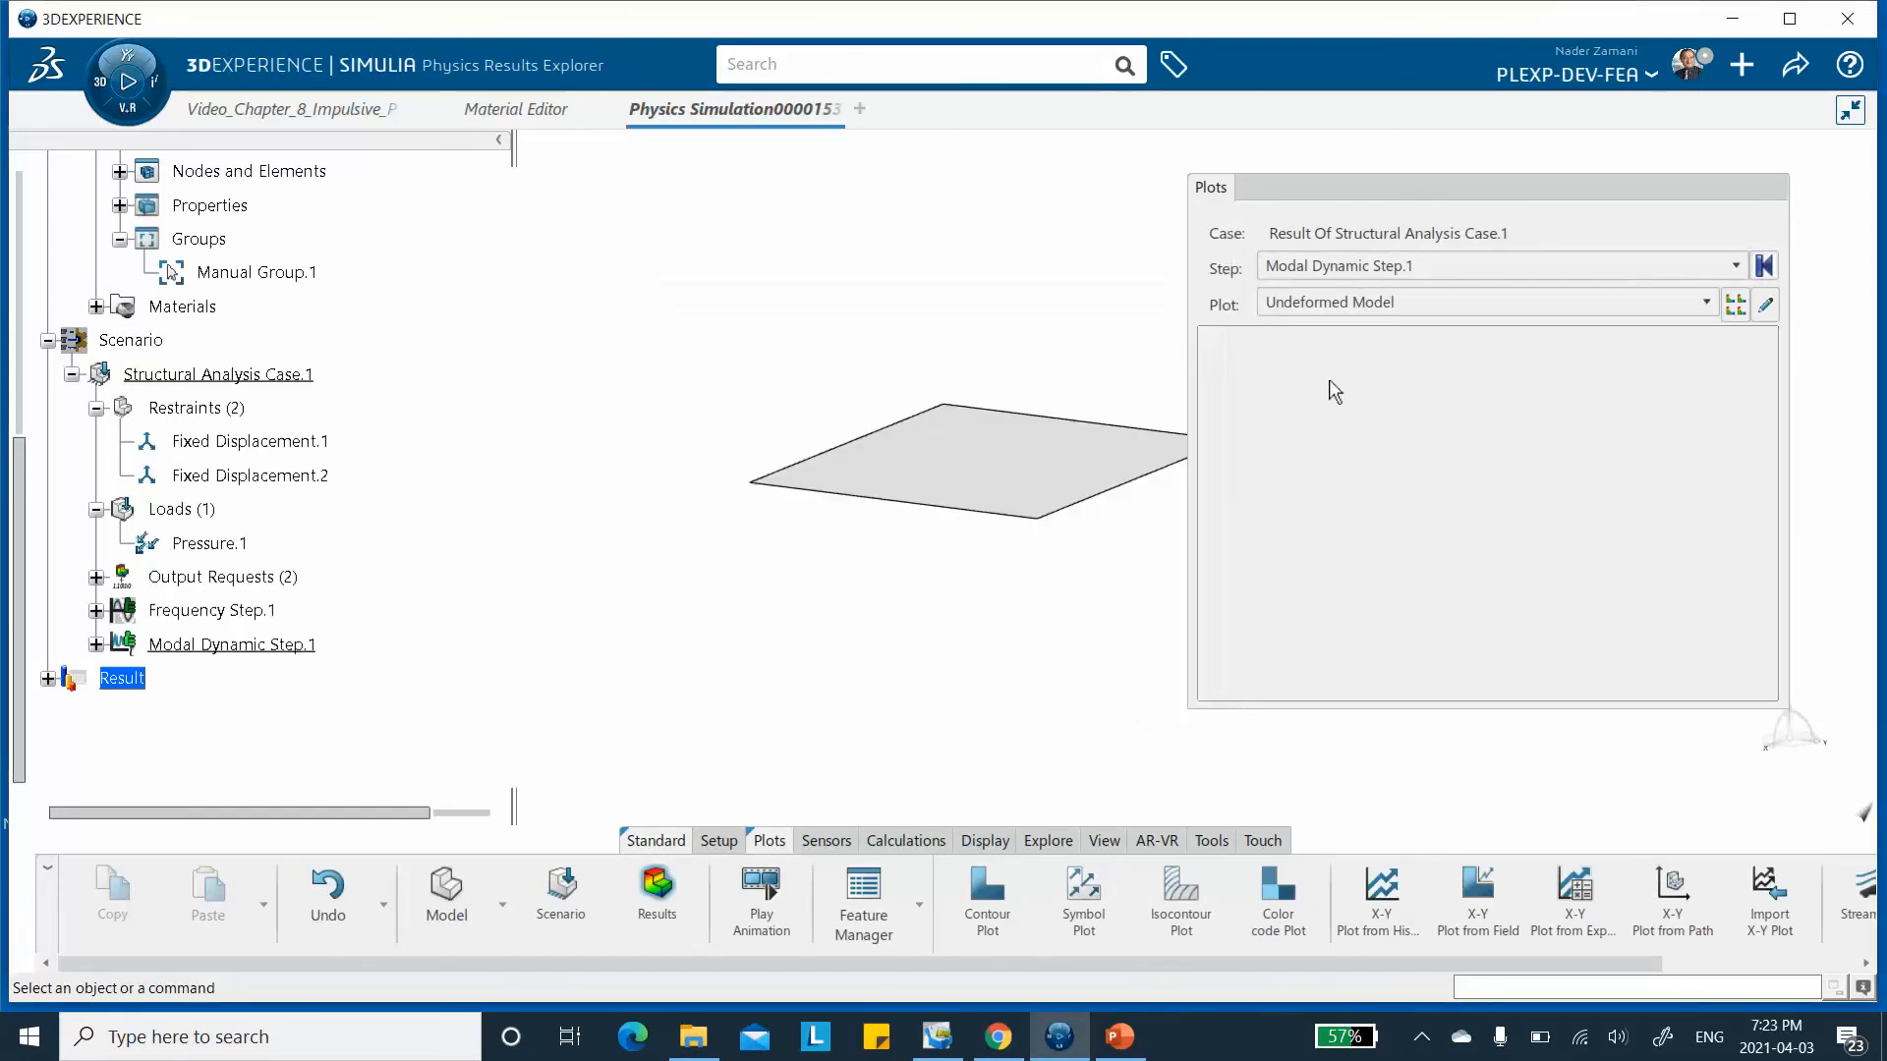
Create an X-Y history plot of U, Translations, Vector Component 3 against time for Output.2 in Modal Dynamic Step.1 from the new results.
middle_drag(1049, 357, 852, 353)
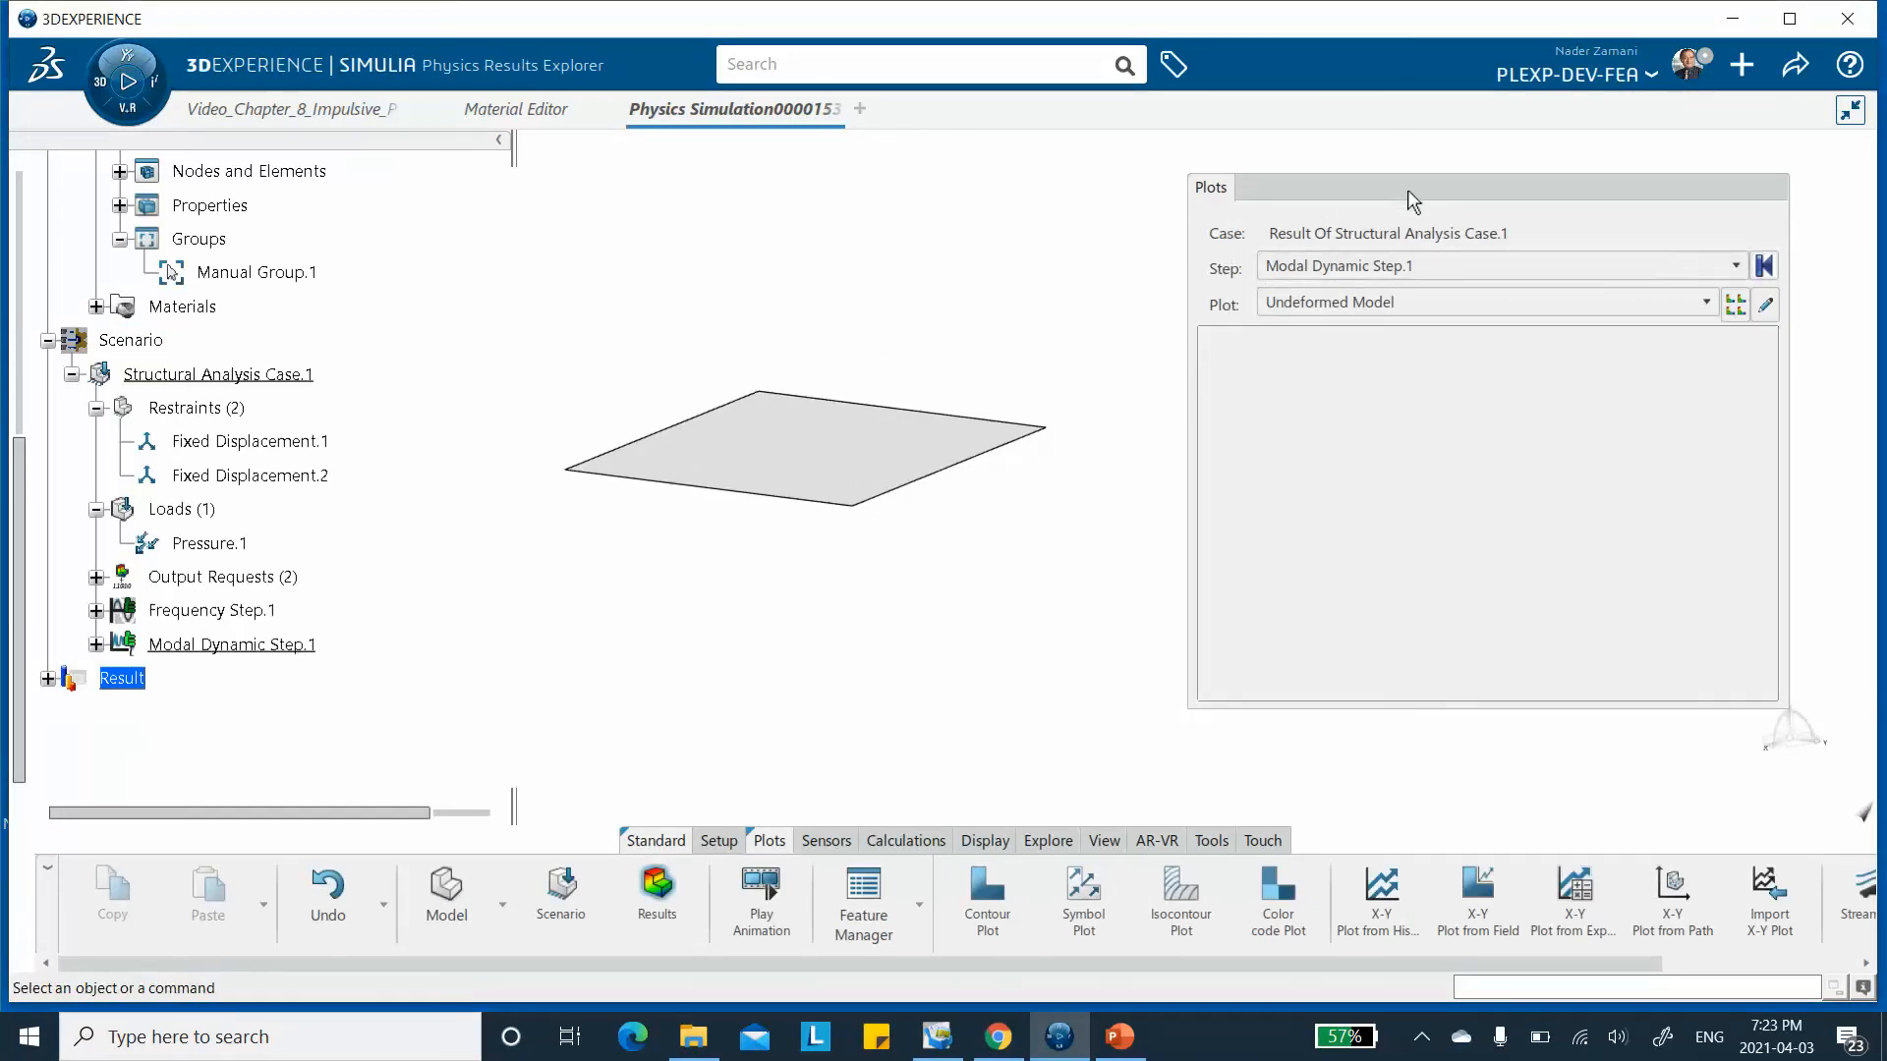
click(1403, 186)
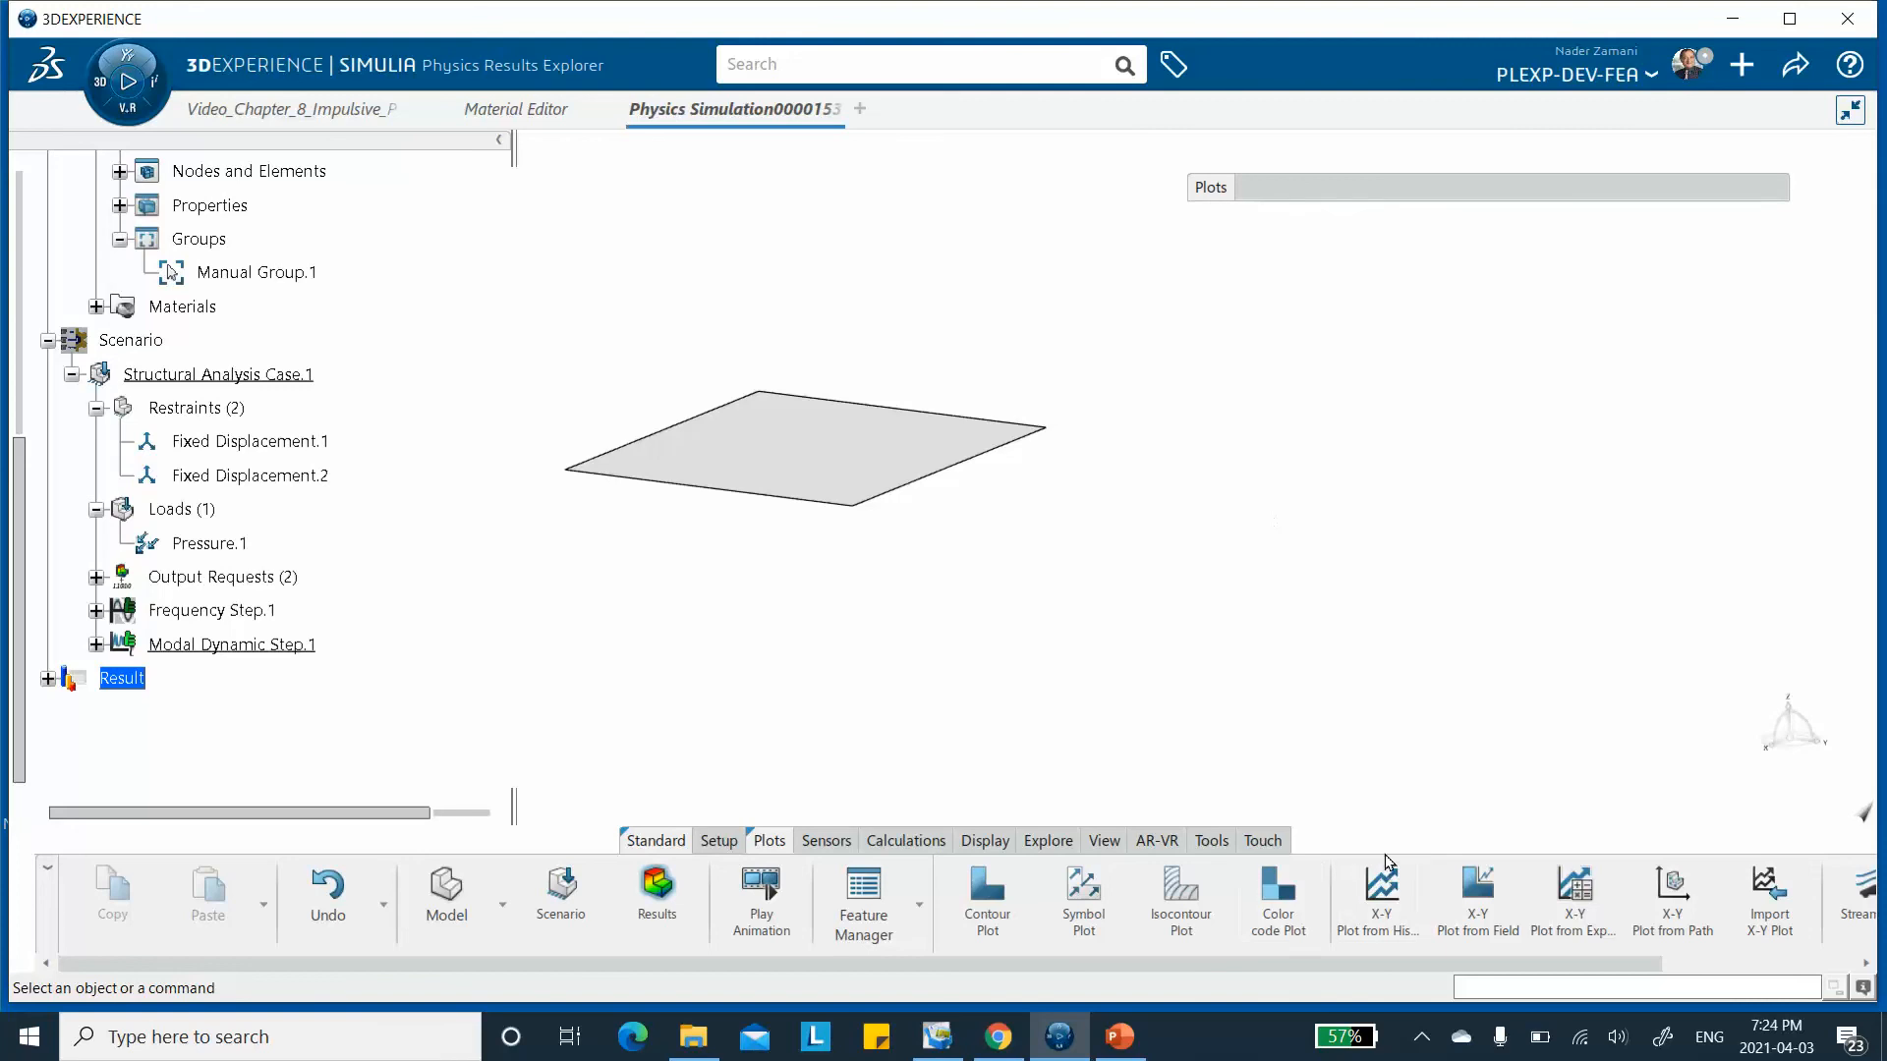
click(1372, 899)
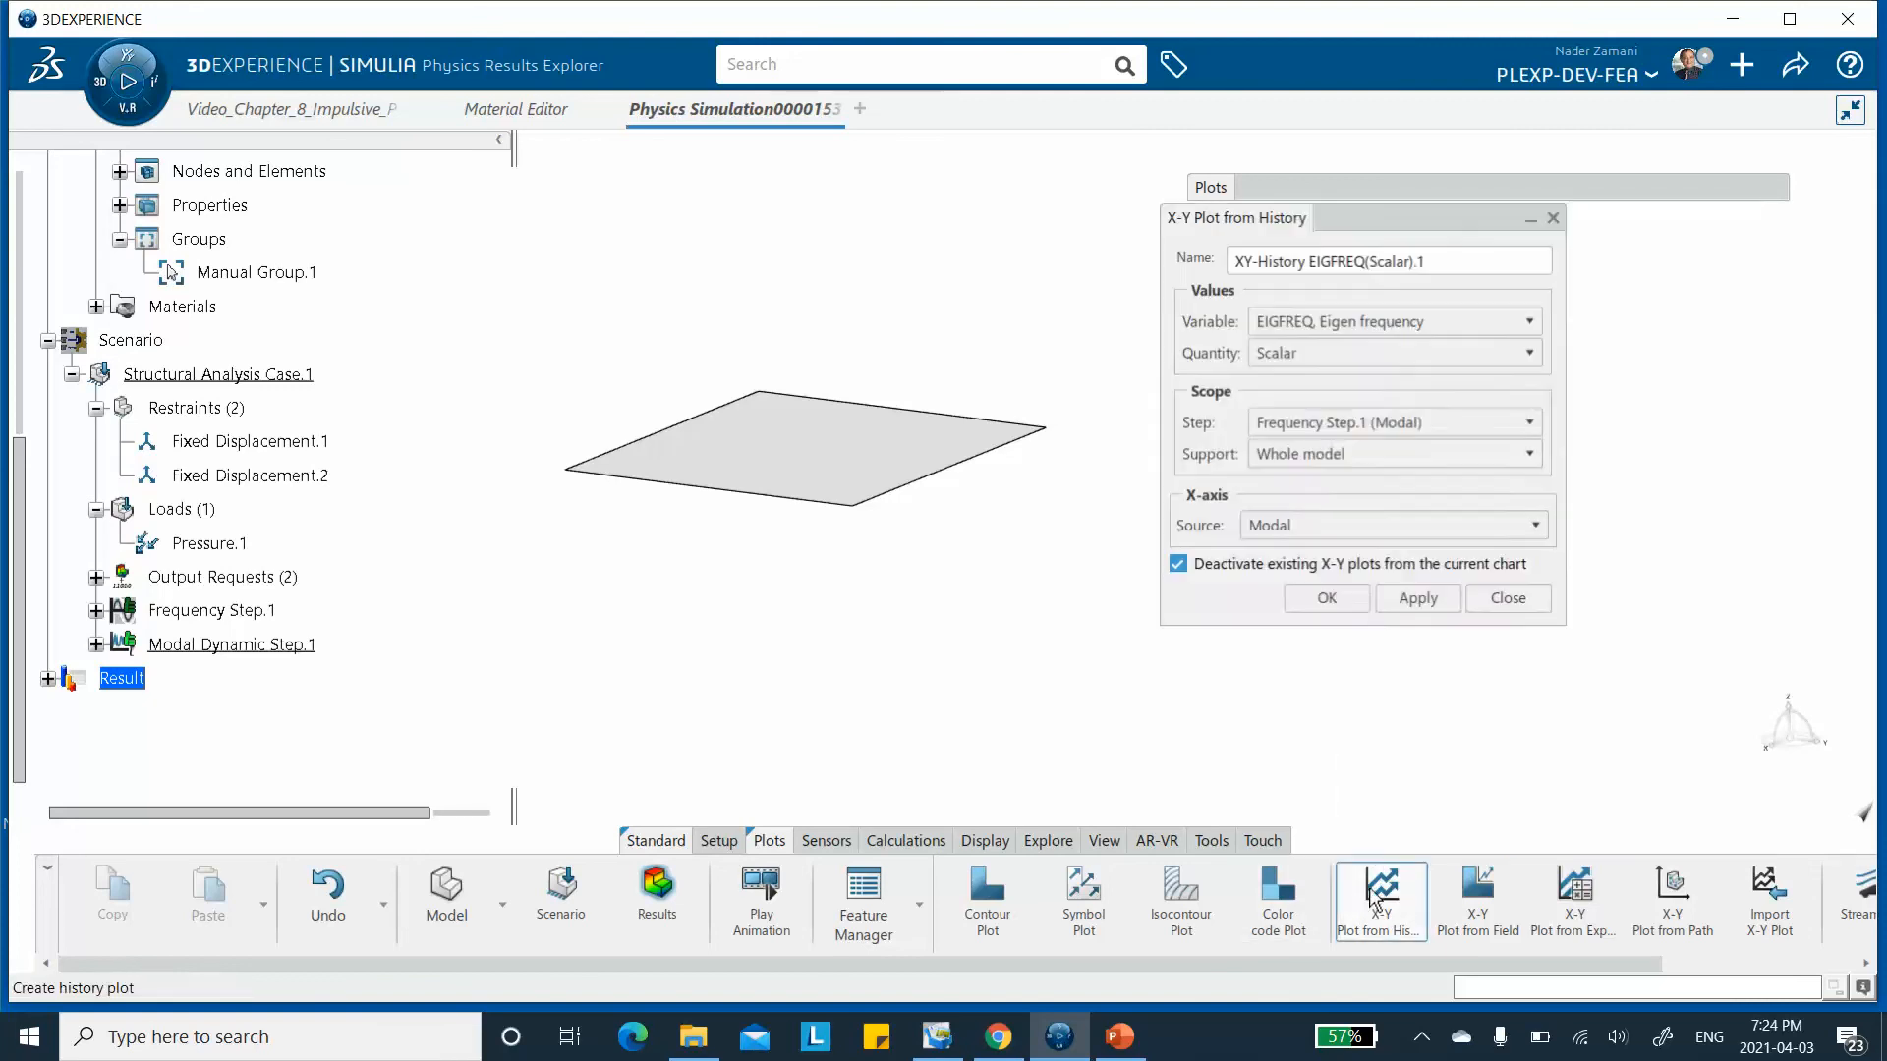
click(1381, 322)
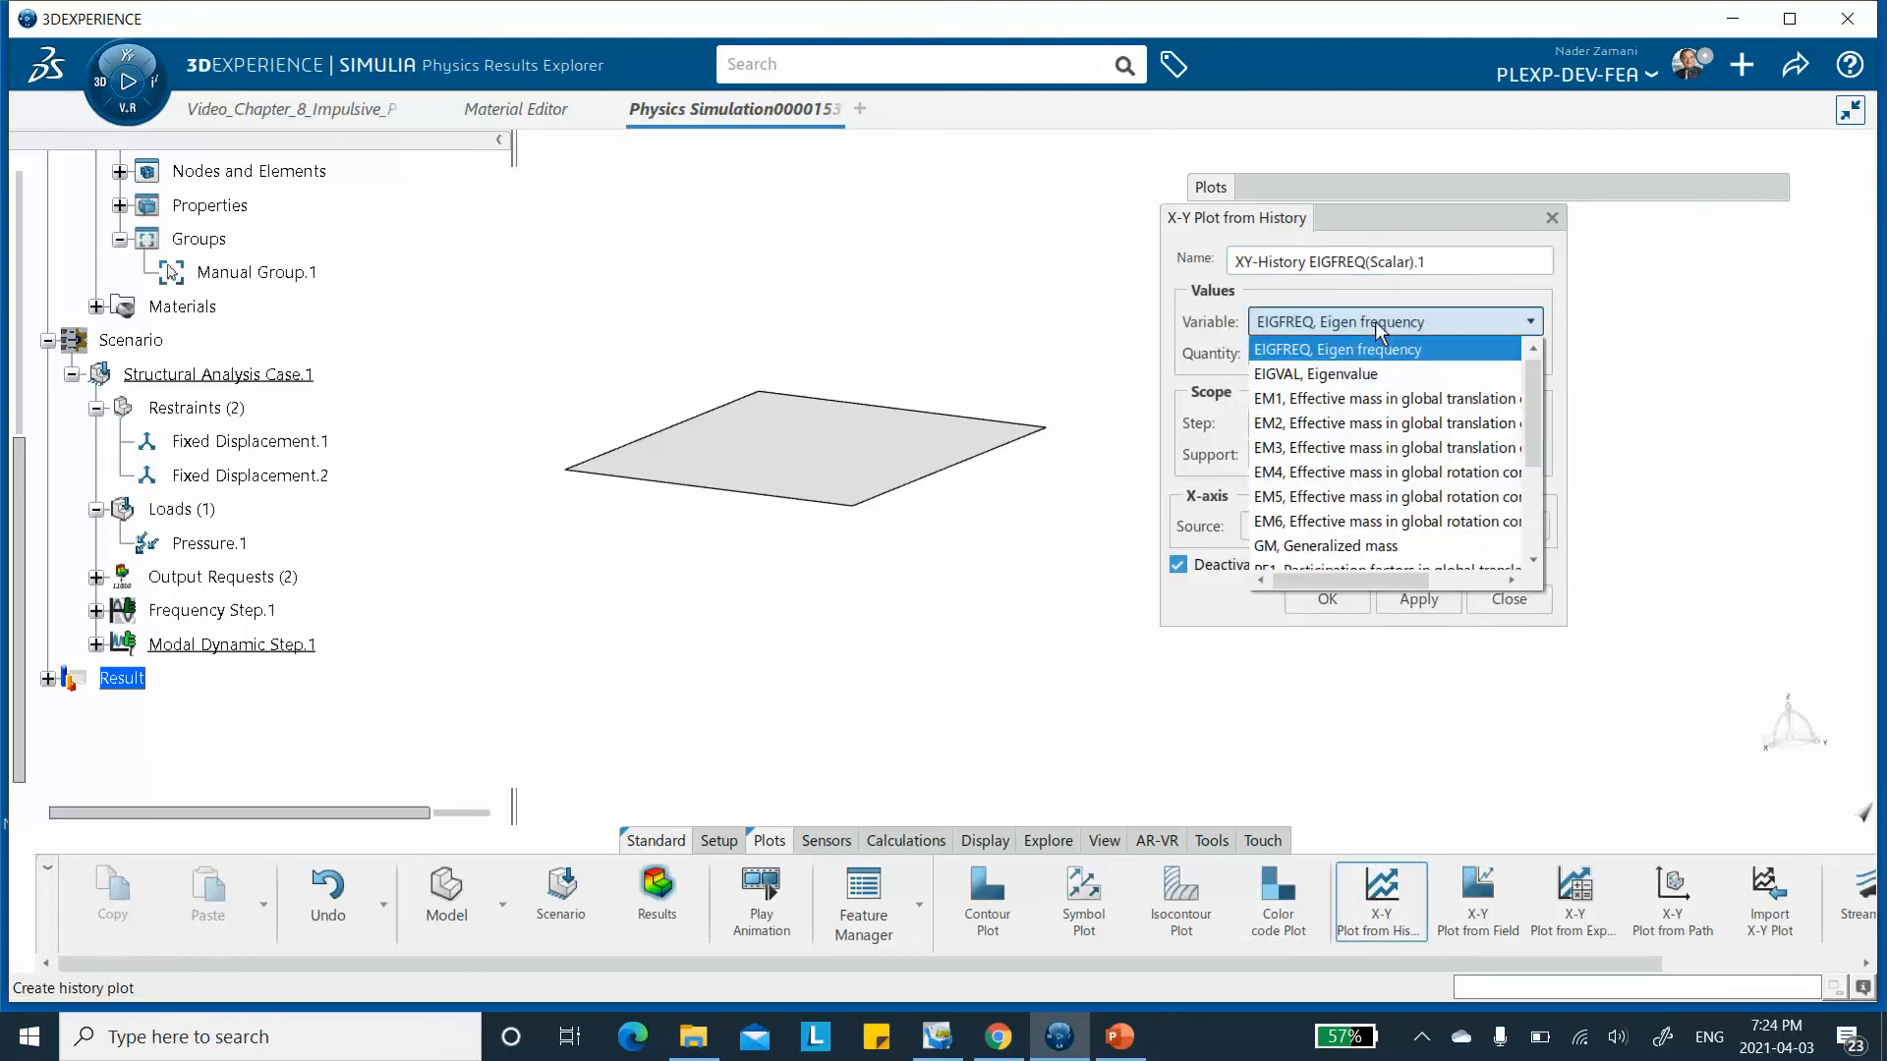
scroll(1327, 530, down, 3)
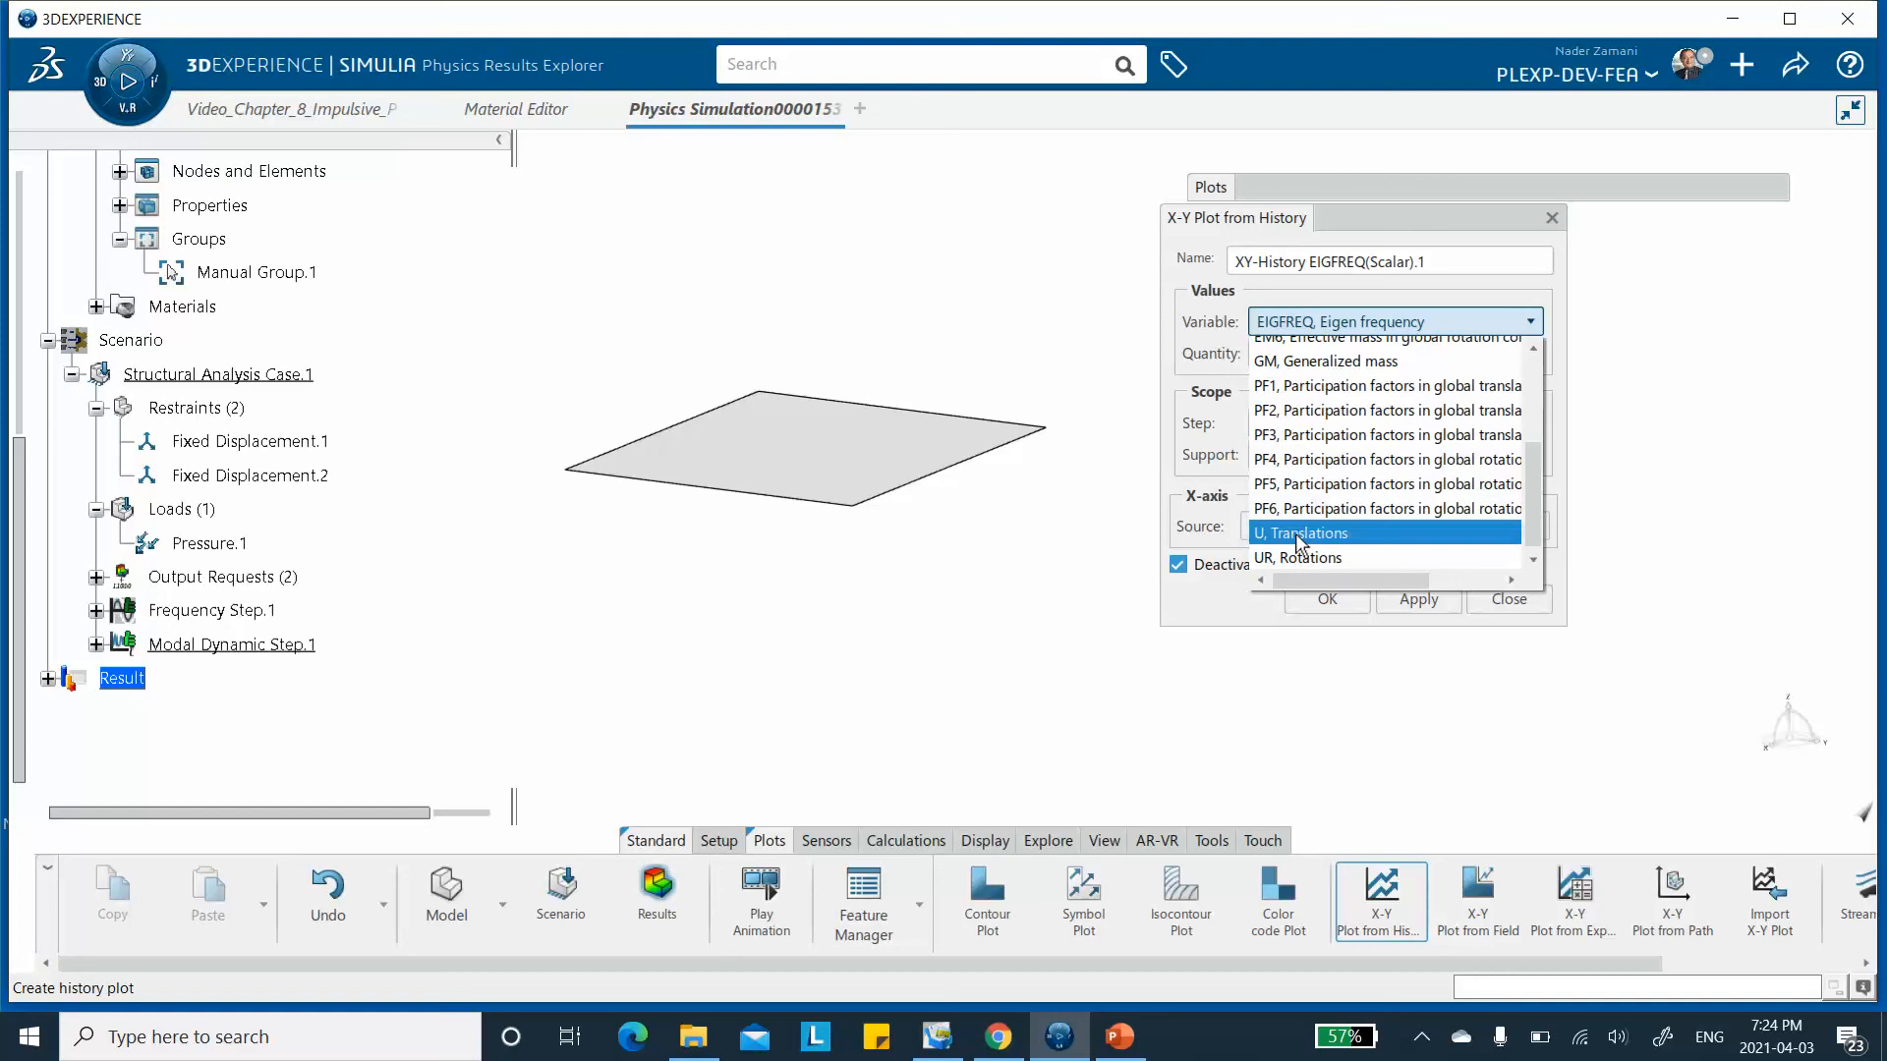
click(1295, 534)
click(1366, 352)
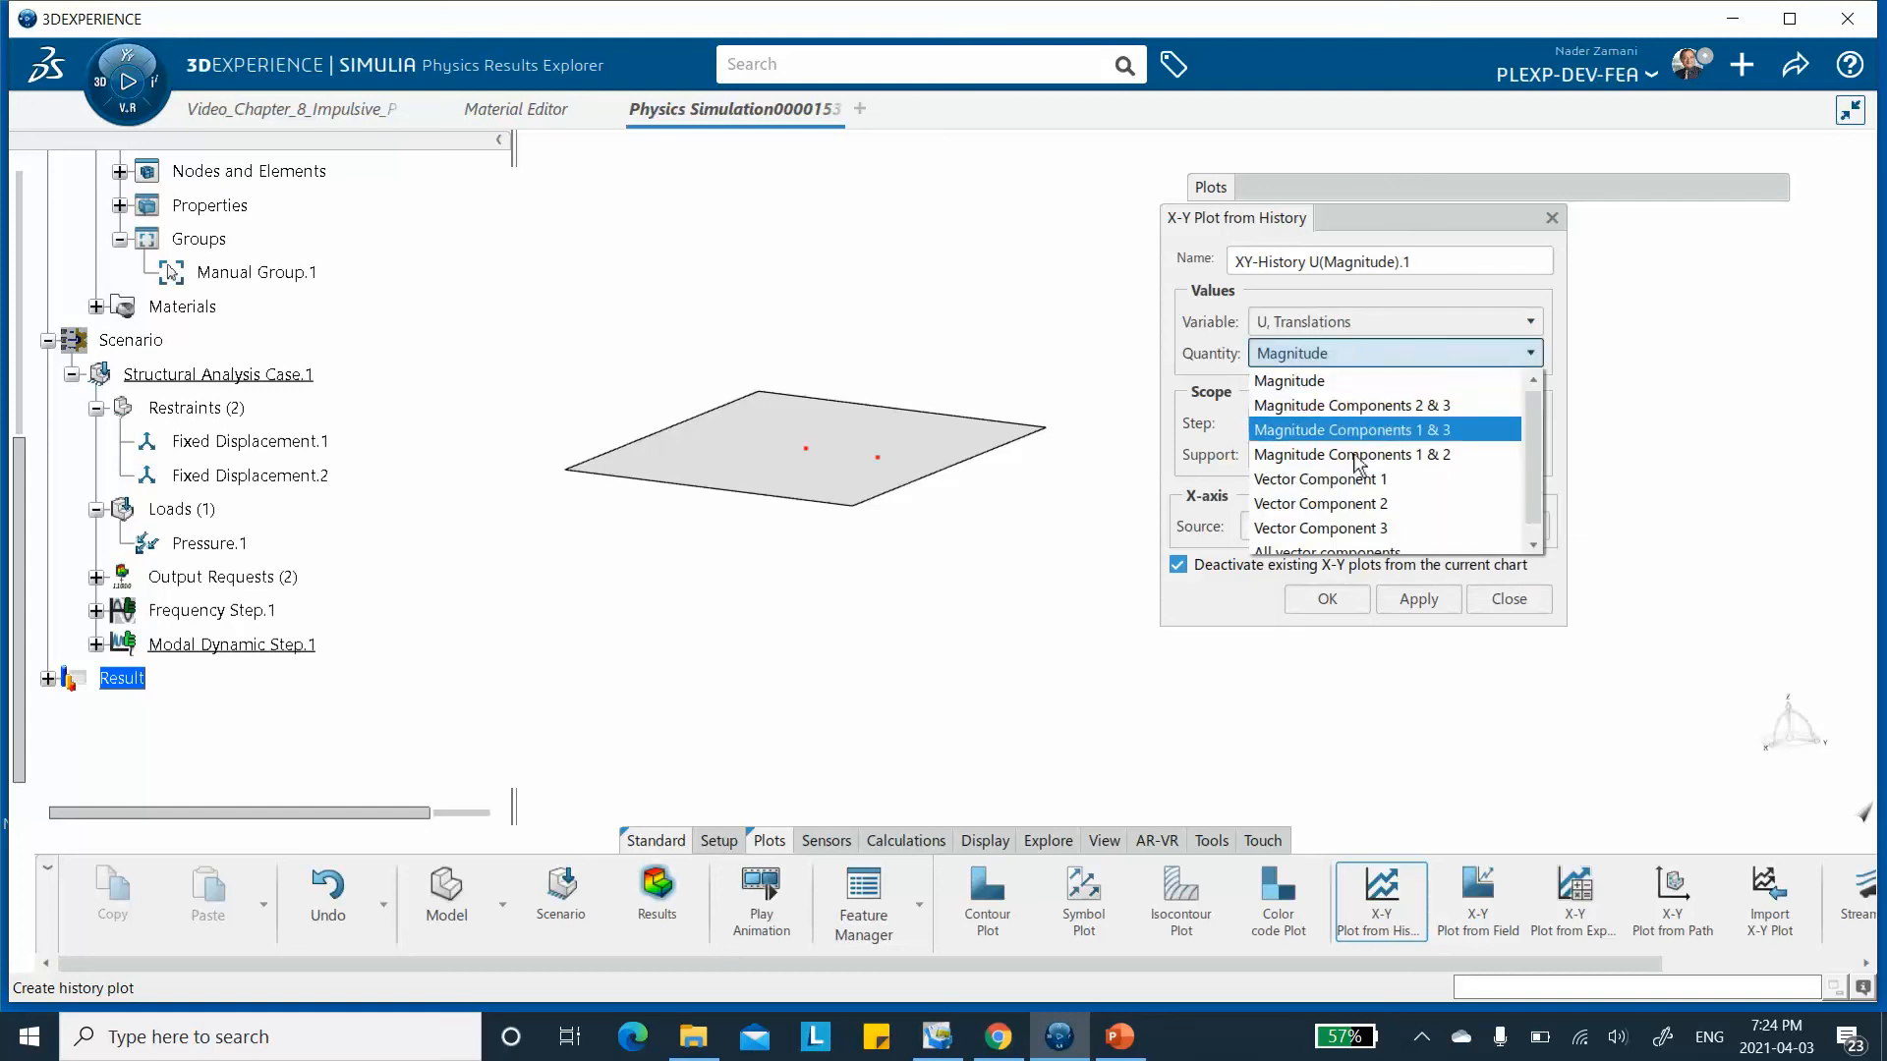
click(1348, 531)
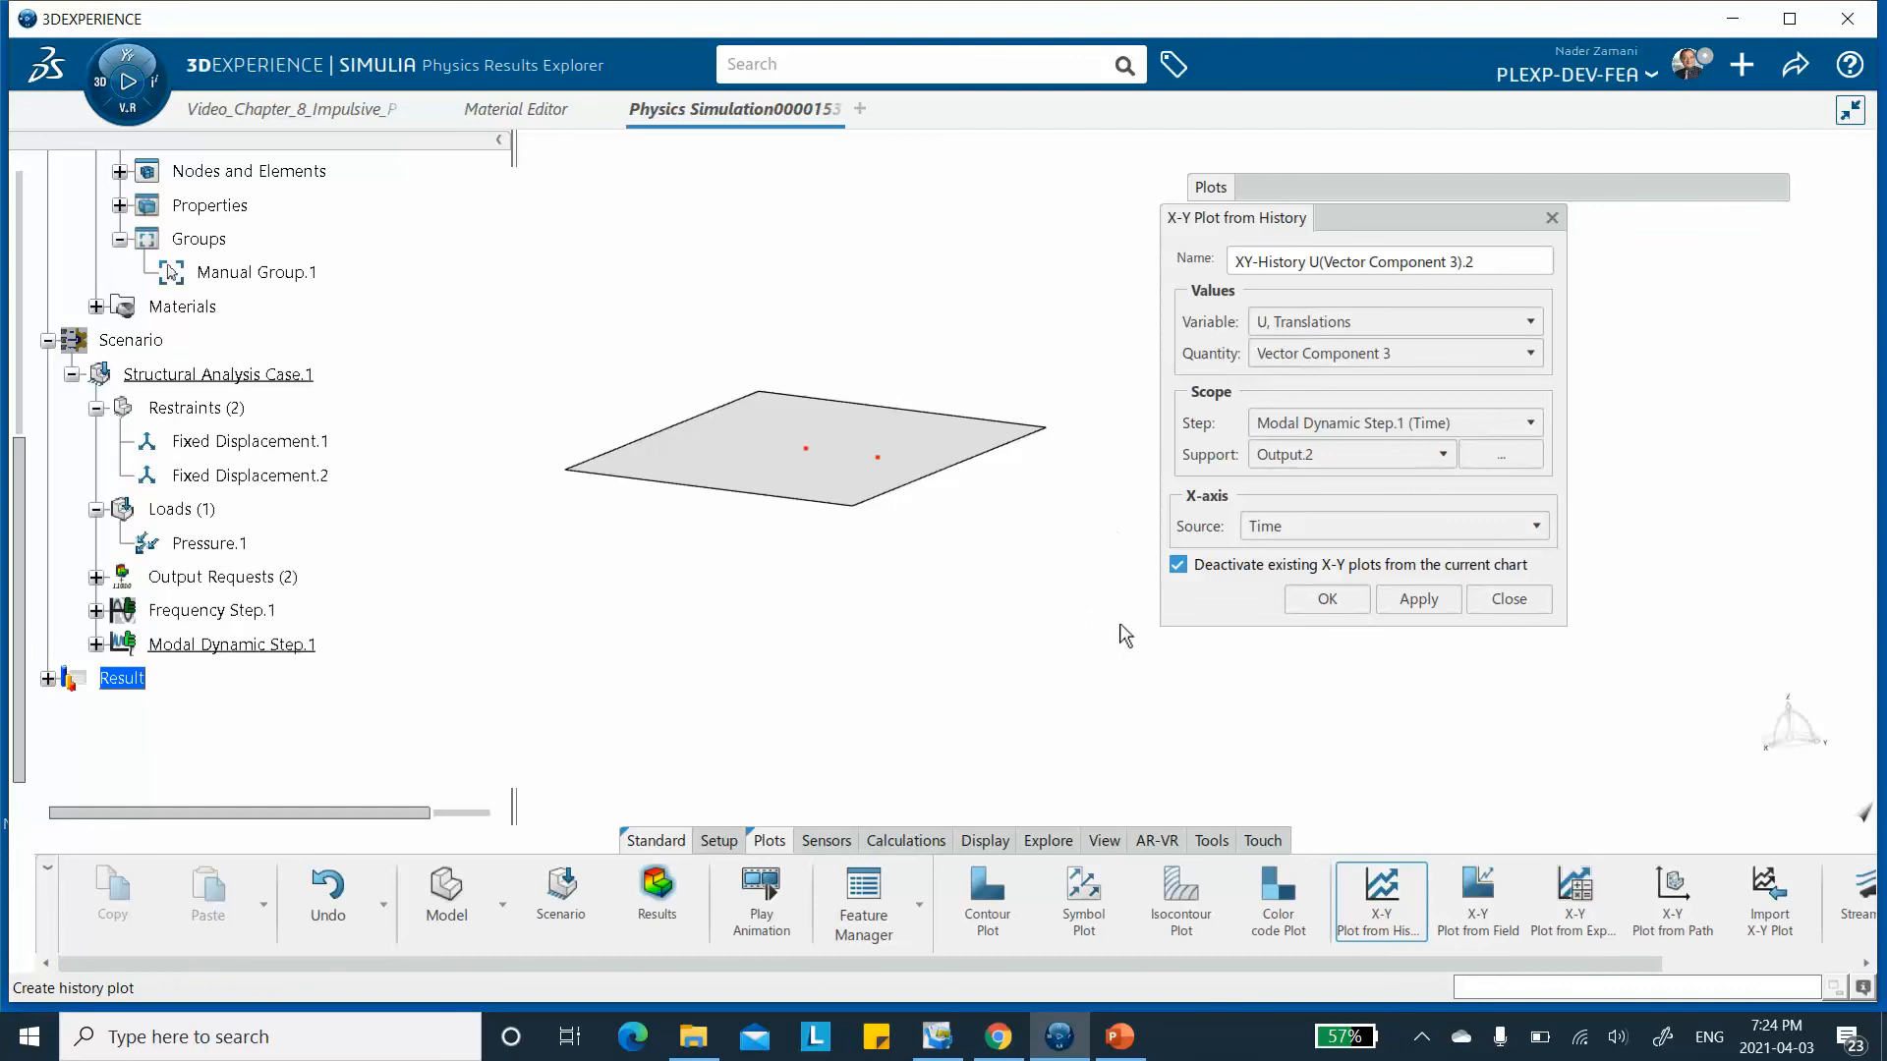
click(1435, 609)
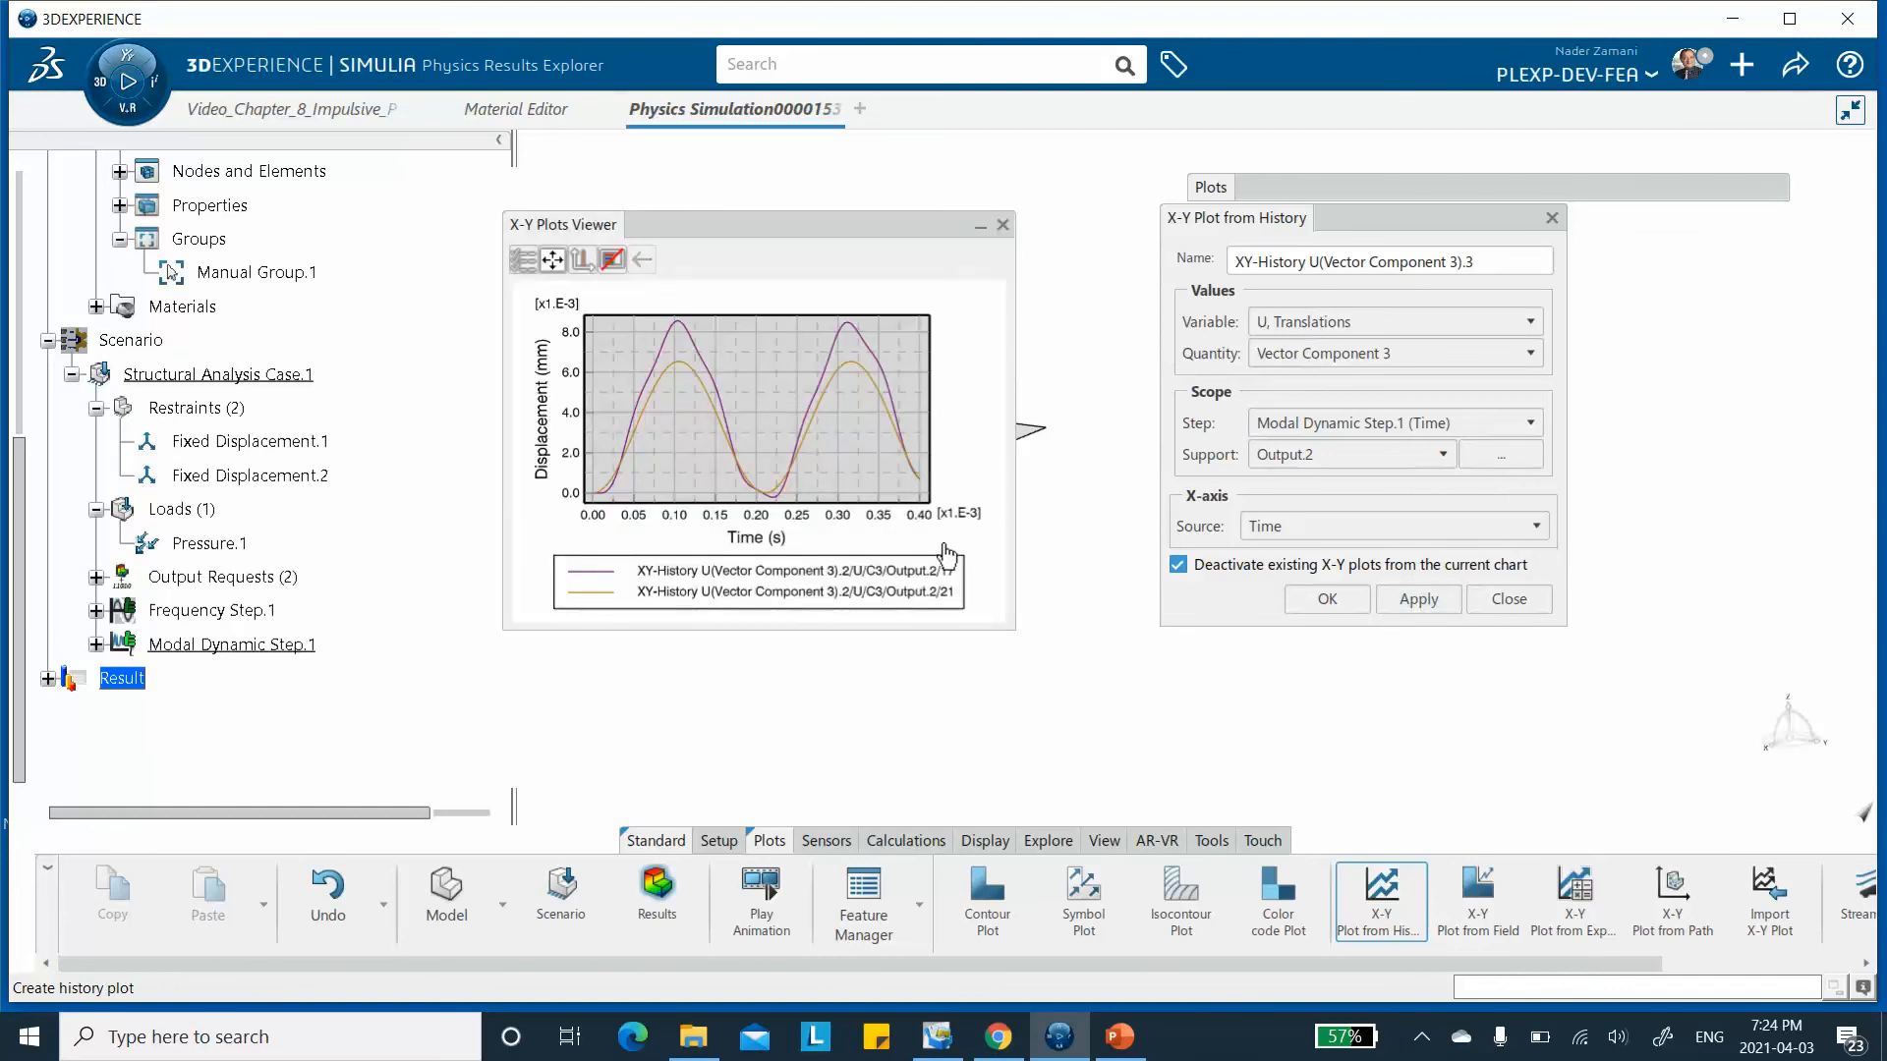
Compare the new displacement history with the reference curves and the problem definition in the PowerPoint slides, and return to 3DEXPERIENCE.
click(1120, 1036)
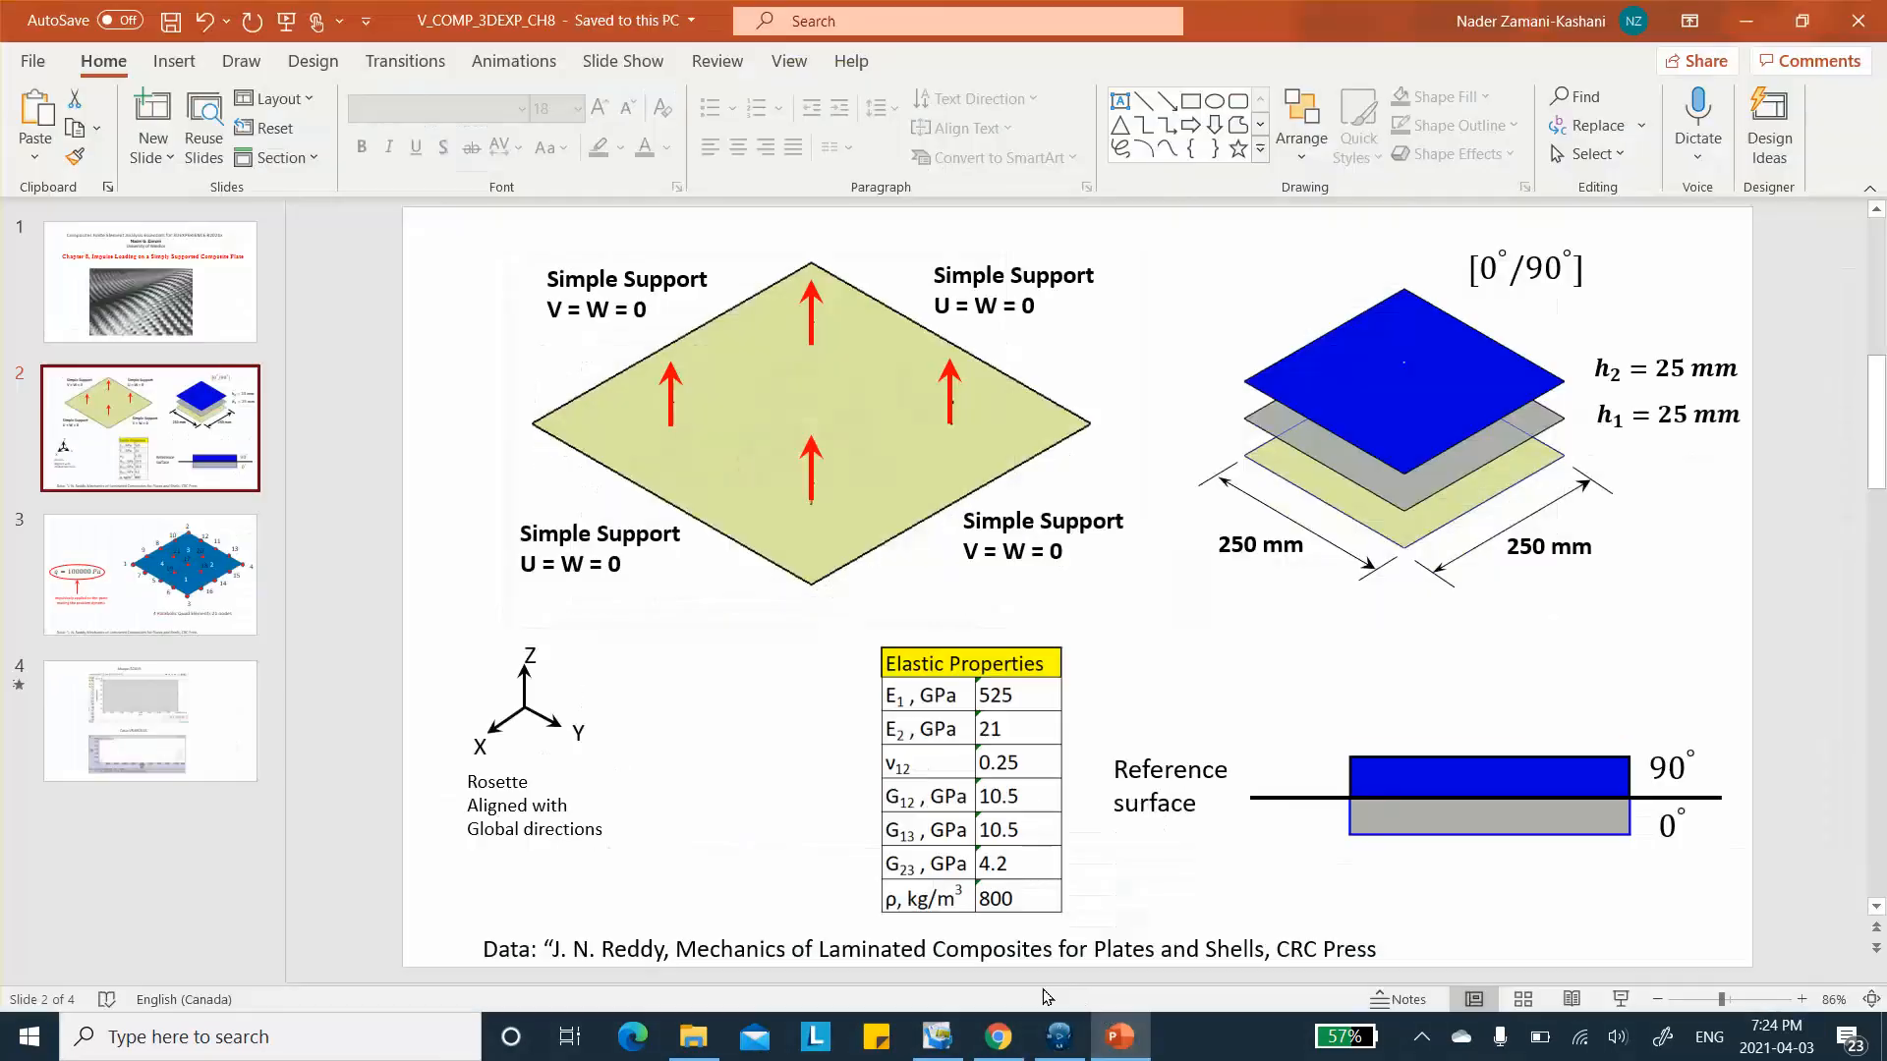
click(248, 687)
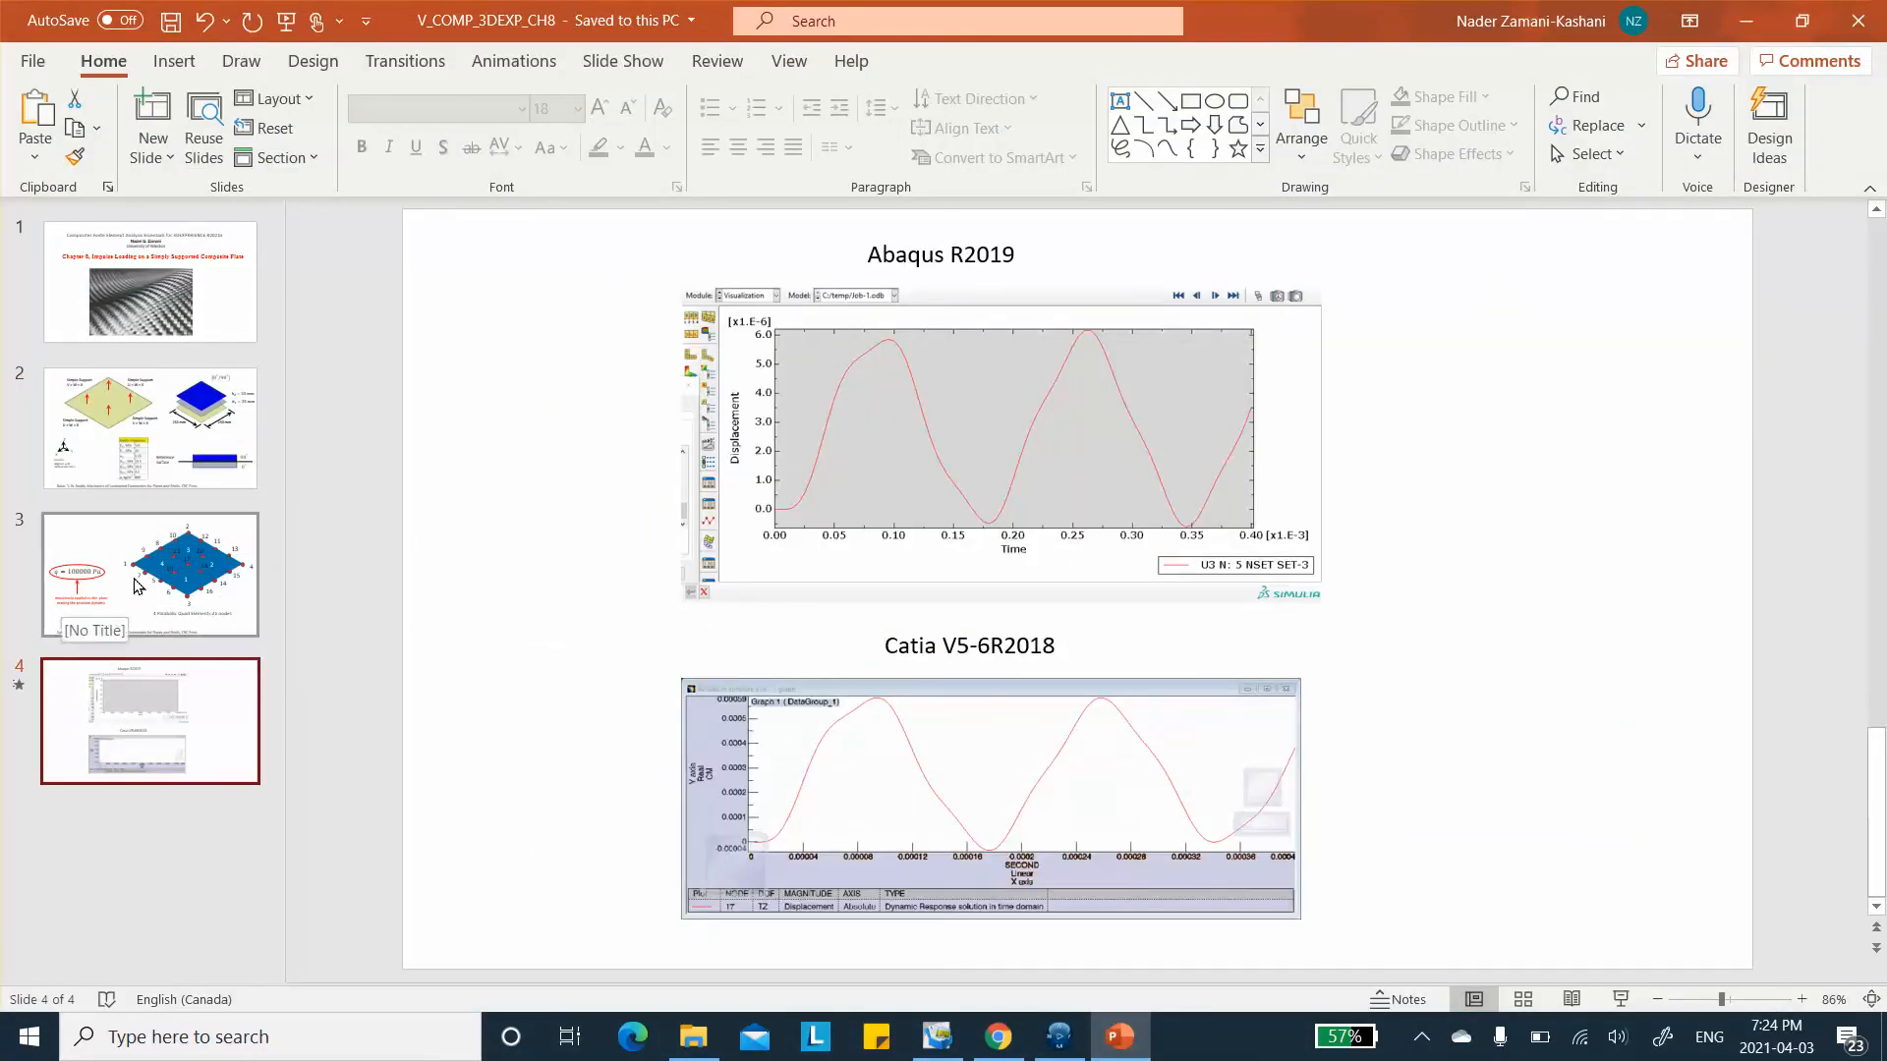
click(180, 439)
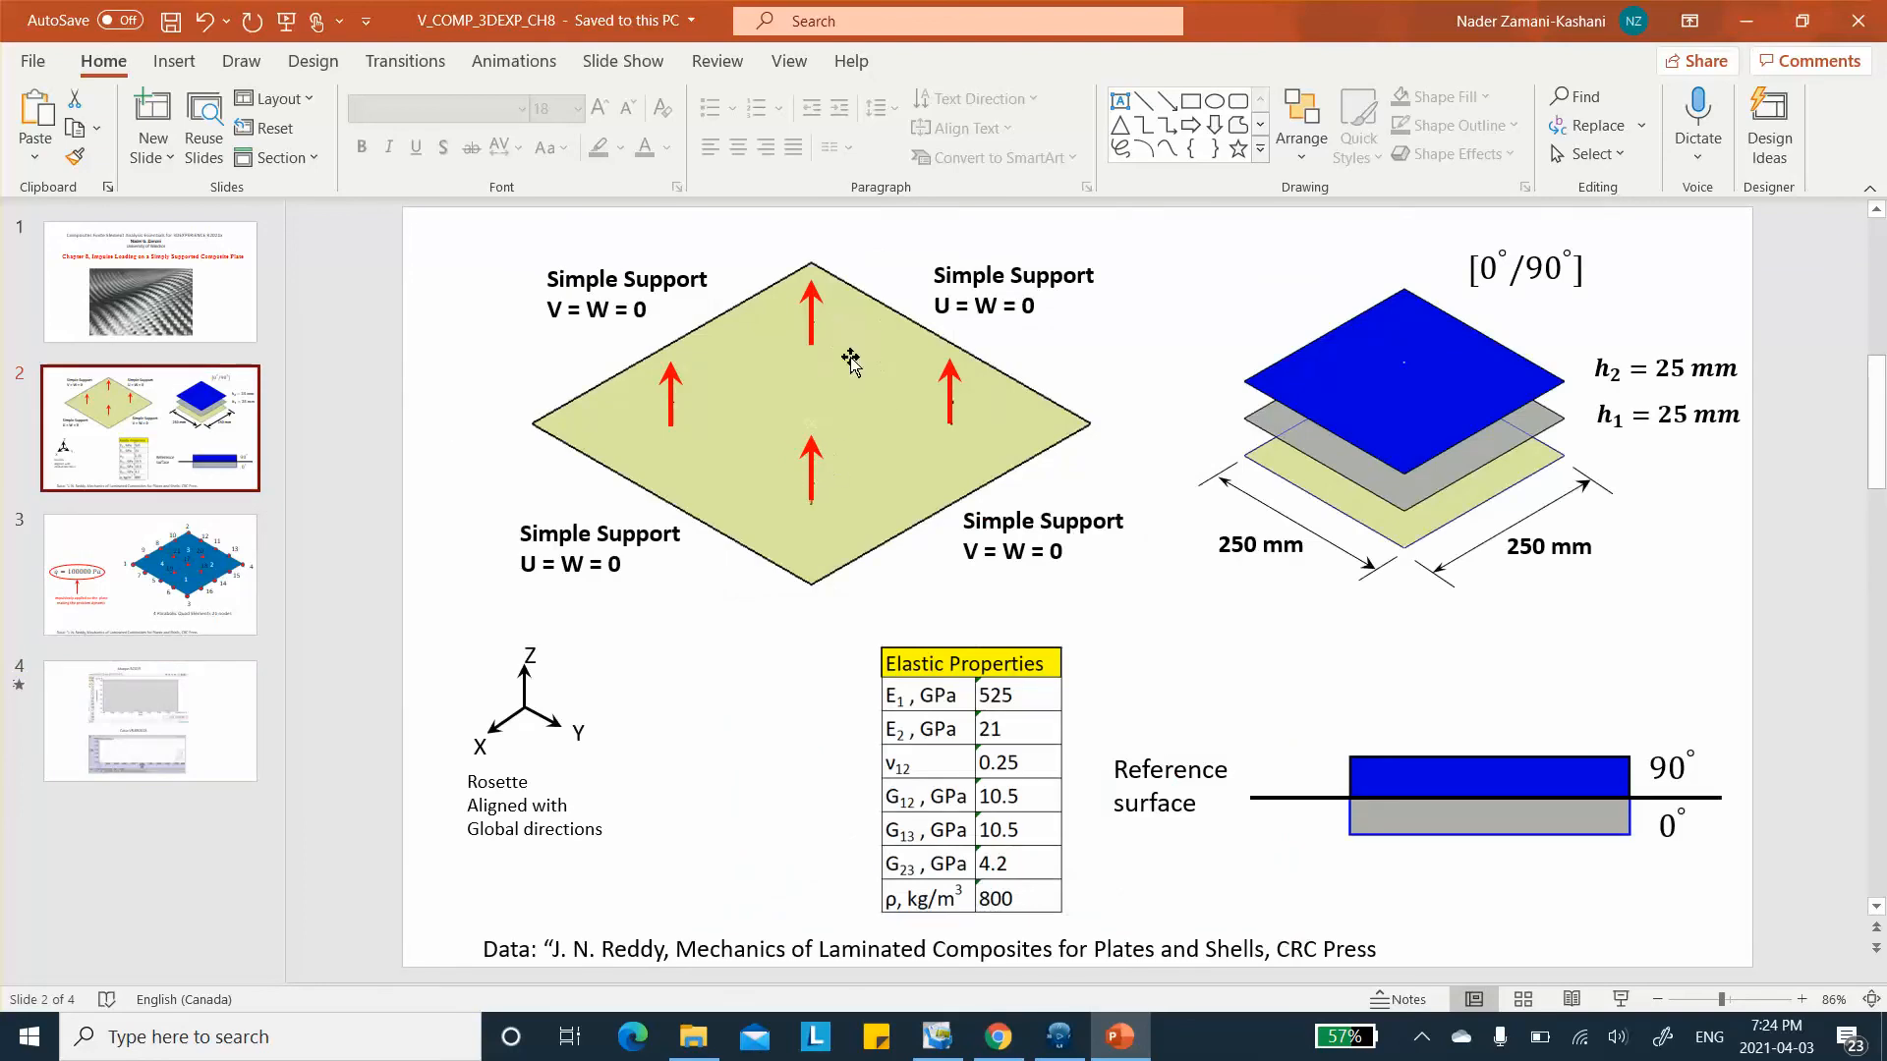
click(1739, 21)
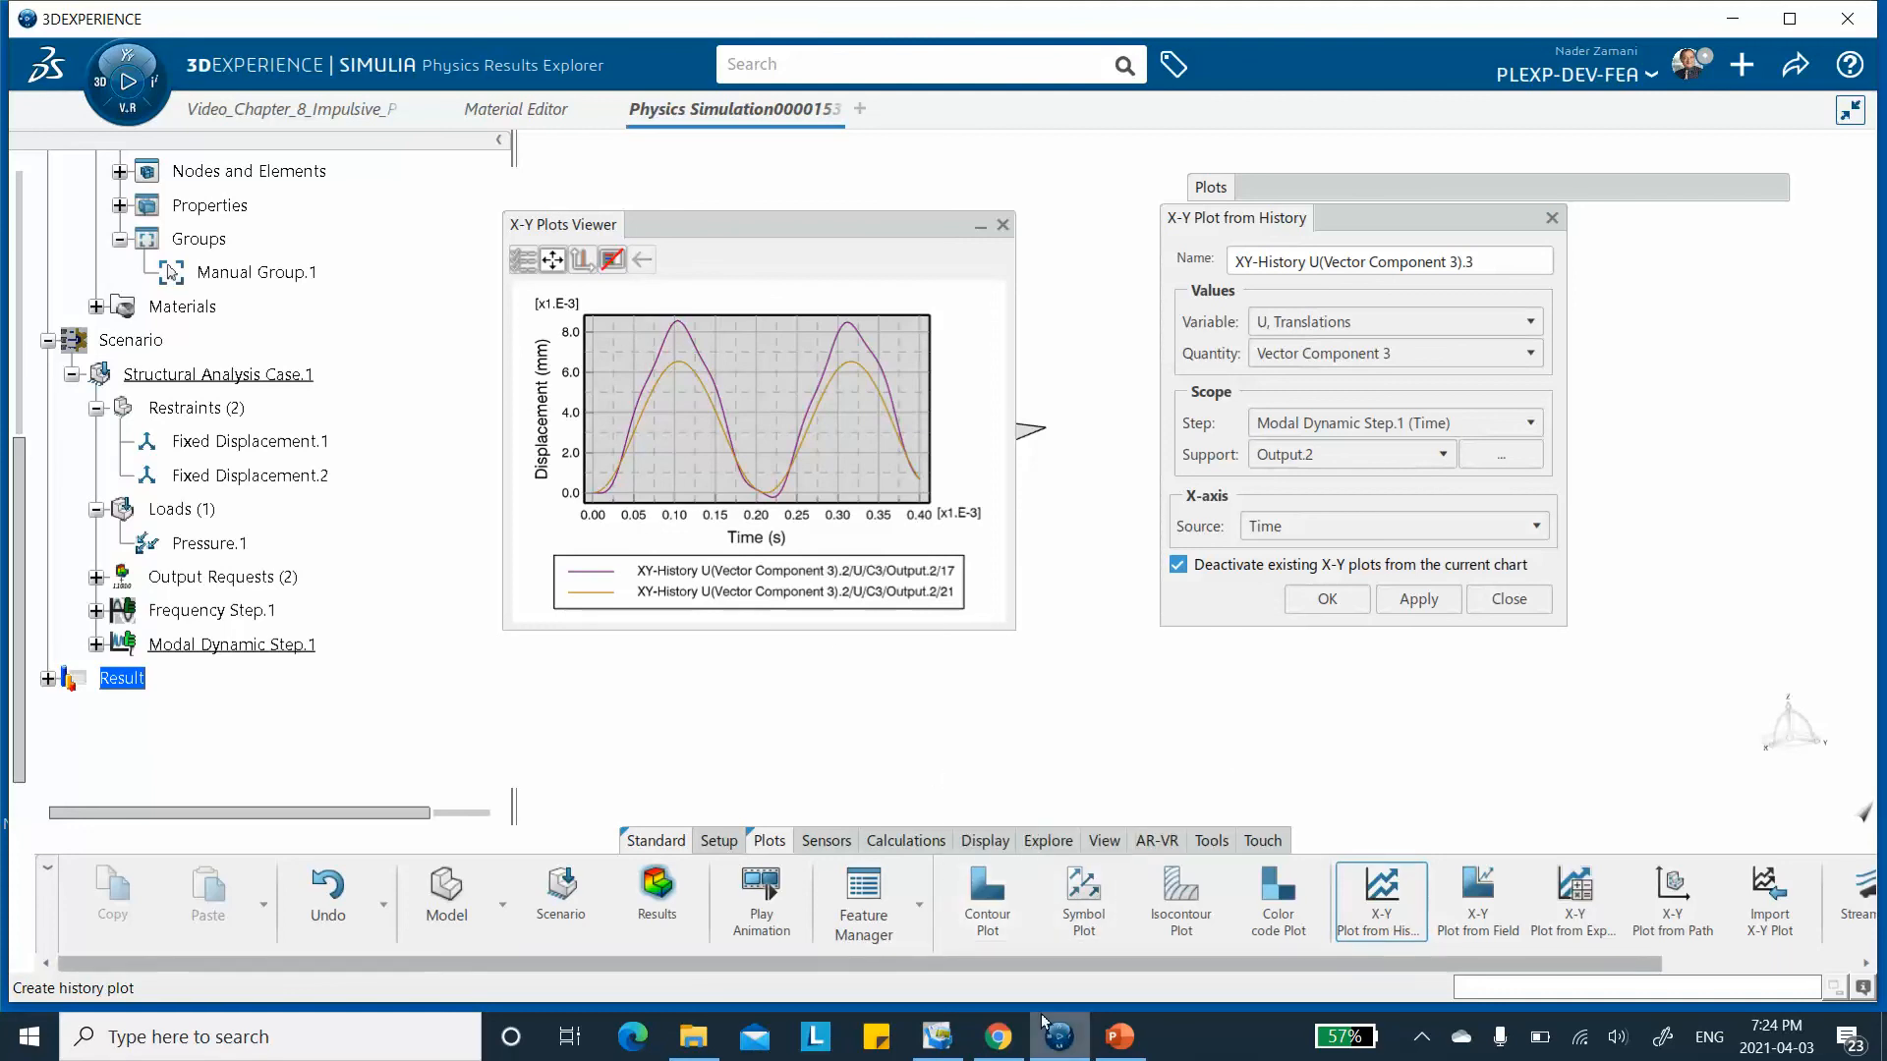
Recheck the plate definition and the Abaqus R2019 and Catia V5-6R2018 displacement curves in the PowerPoint slides, and return to 3DEXPERIENCE.
click(1118, 1040)
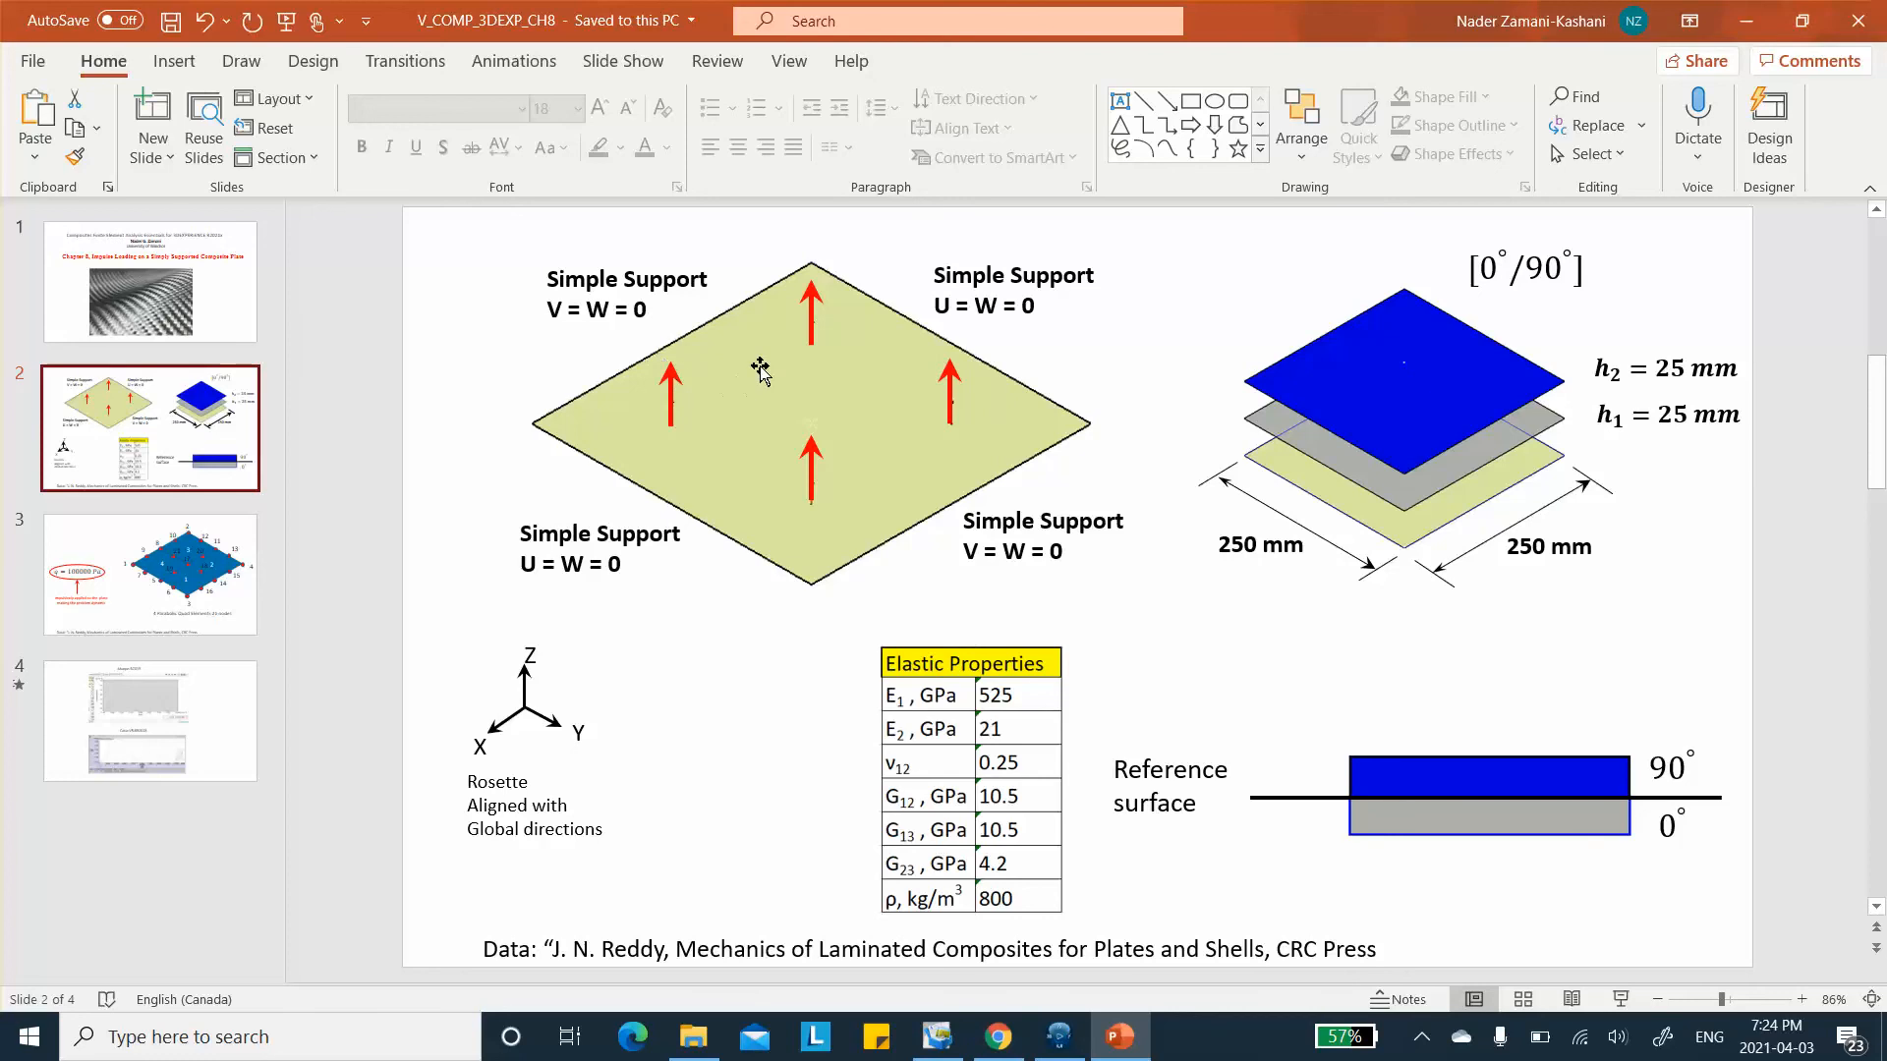
click(187, 717)
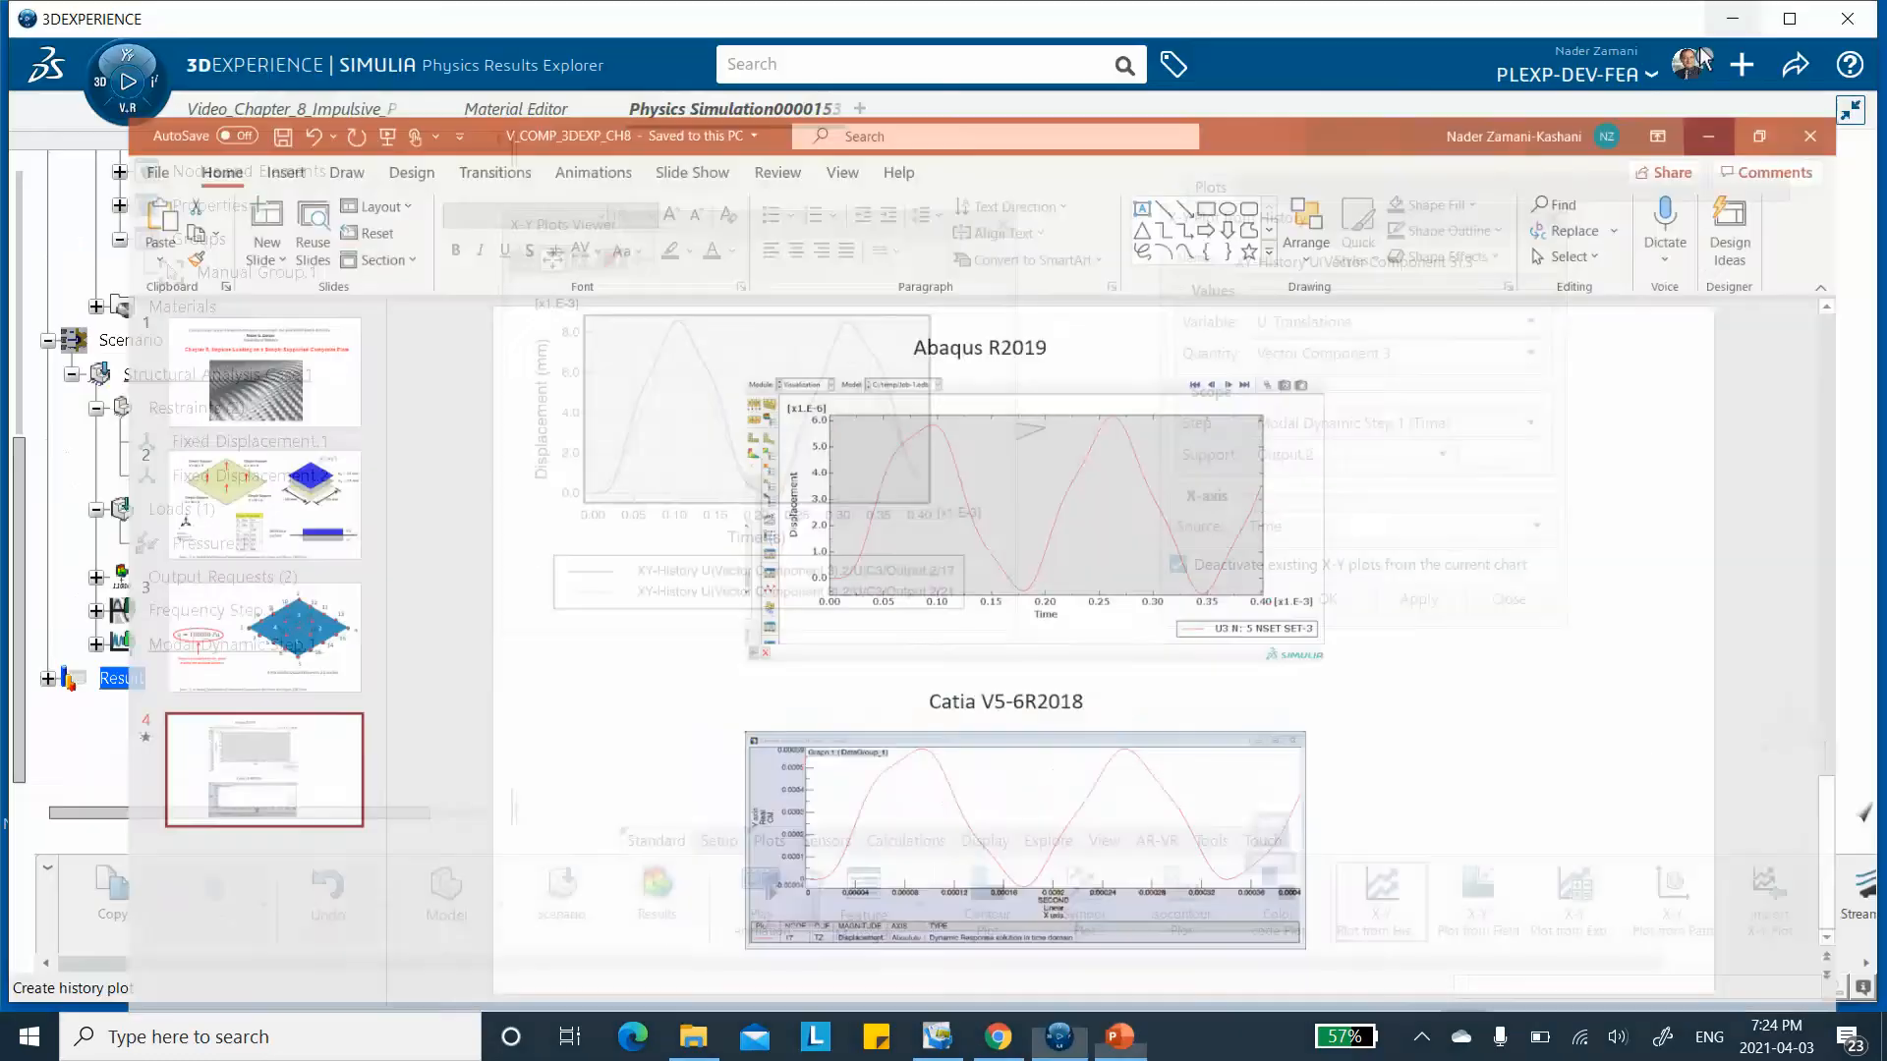
click(1746, 20)
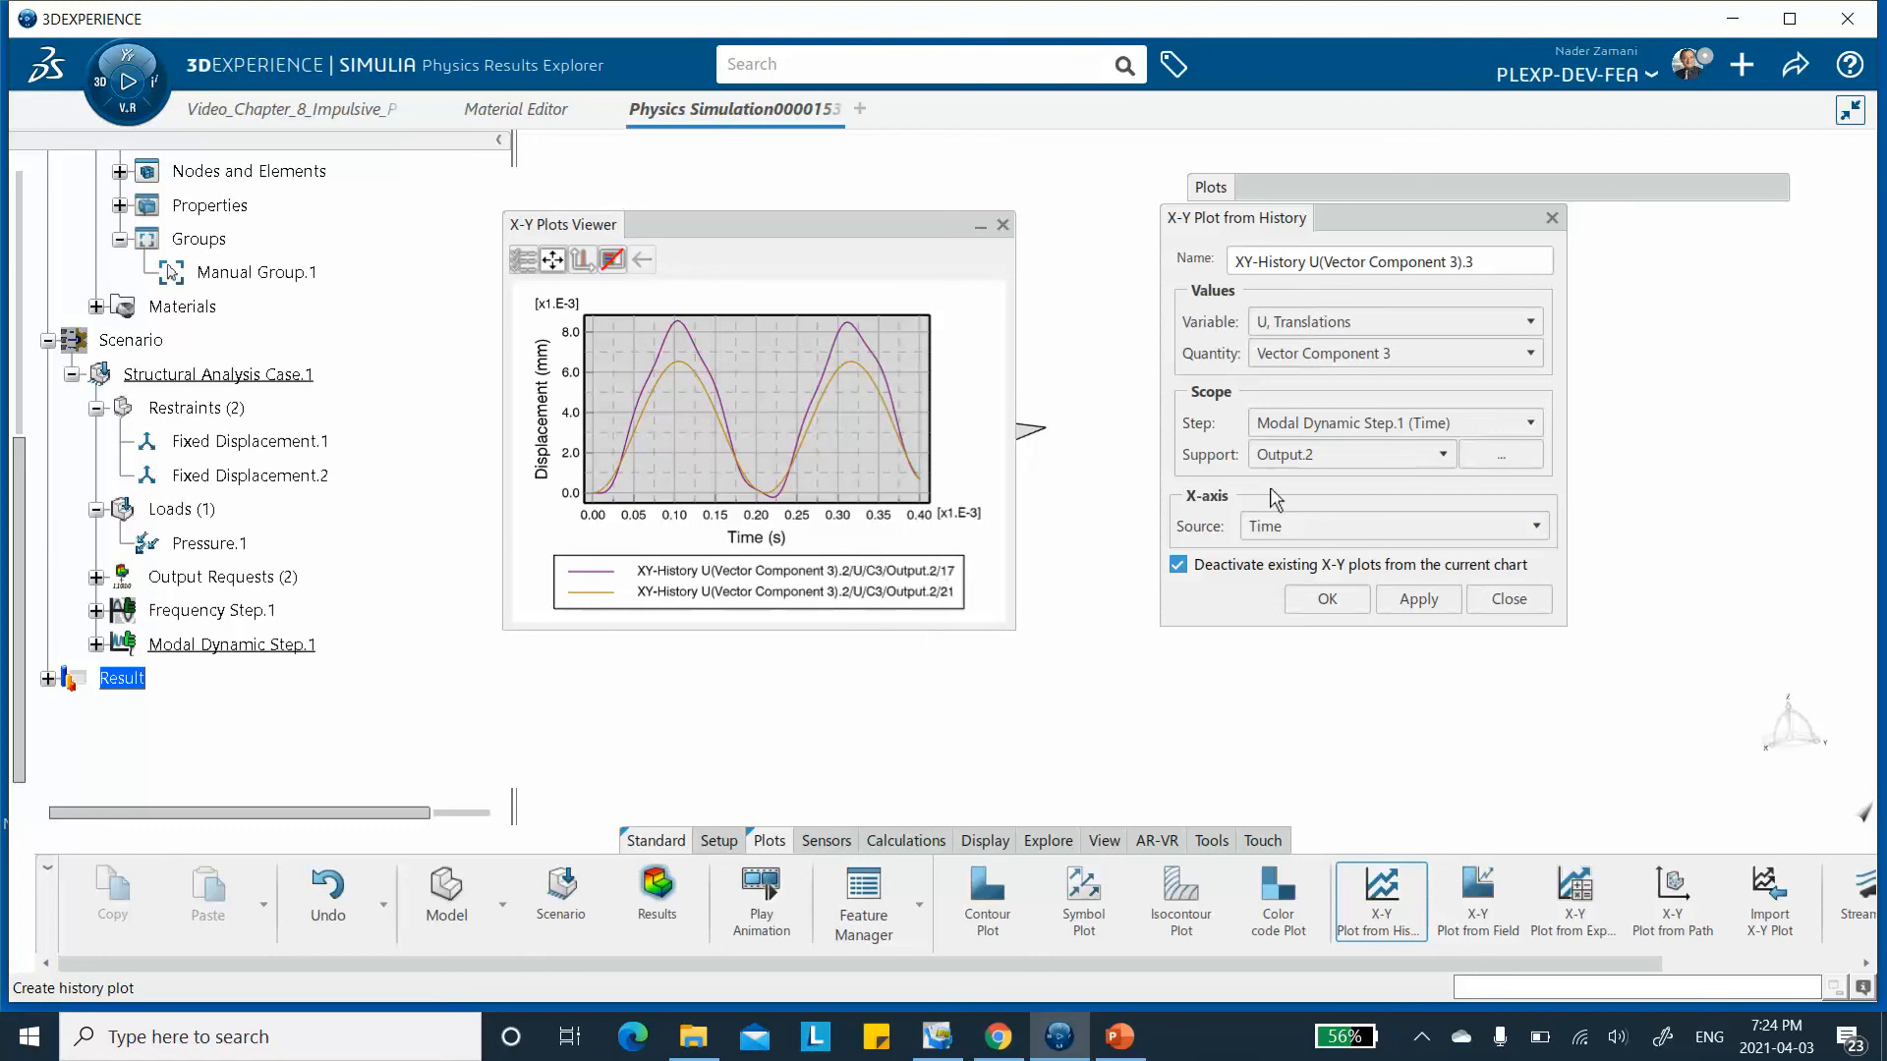
Exclude Node 21 from the Output.2 support and plot the Vector Component 3 translation history for Node 17 only, replacing the existing curves.
click(1501, 458)
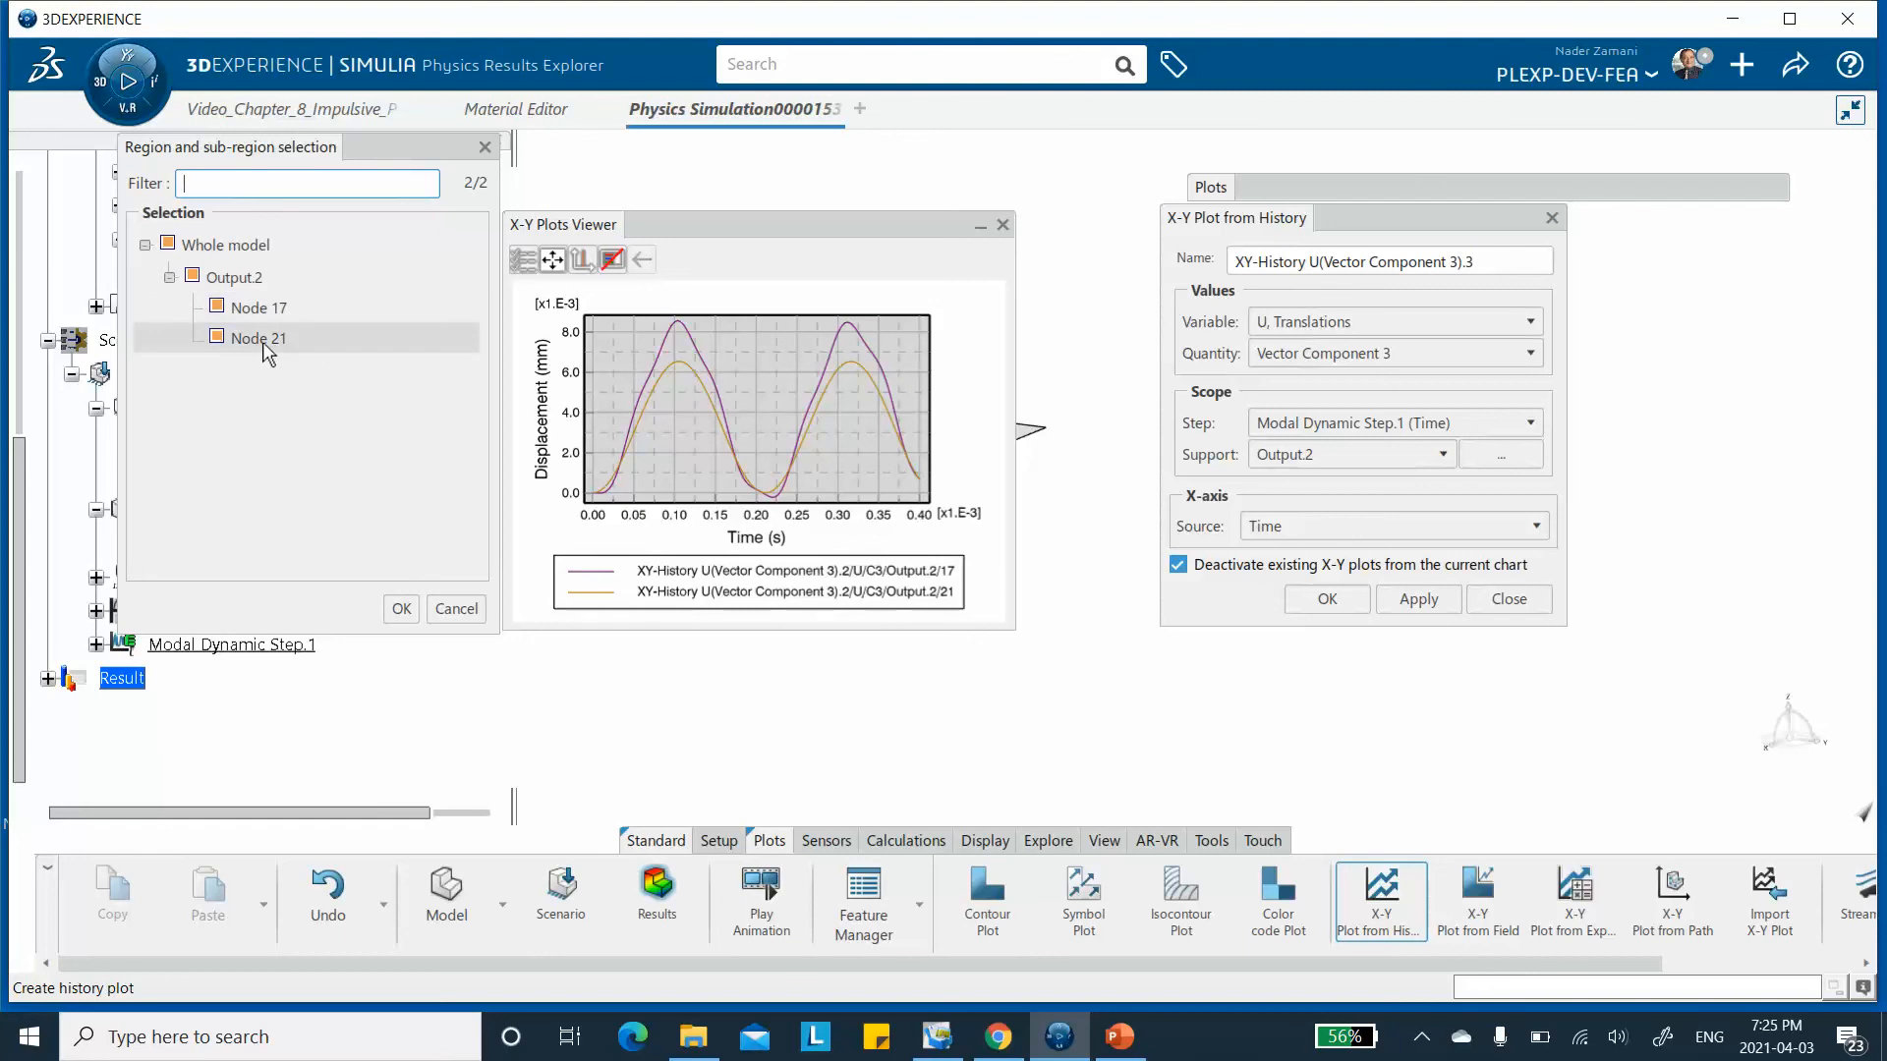
click(217, 338)
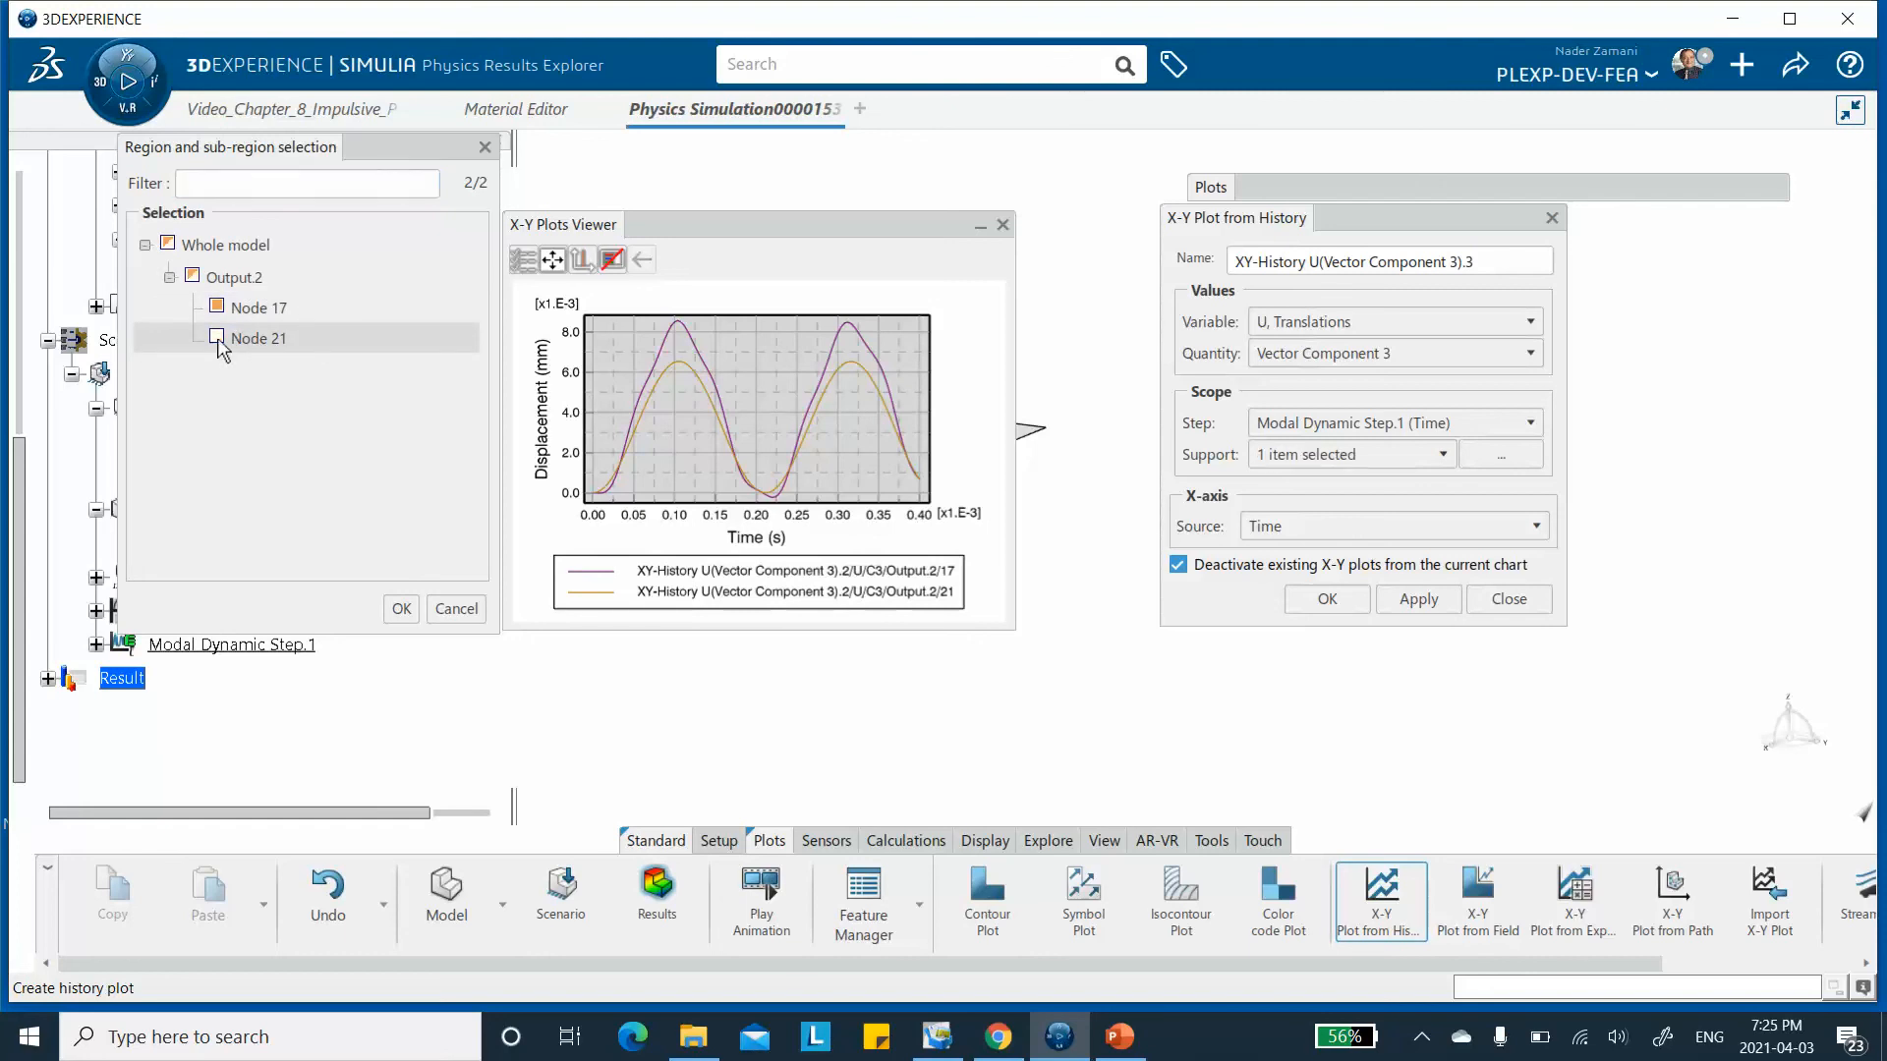
click(399, 611)
click(1417, 605)
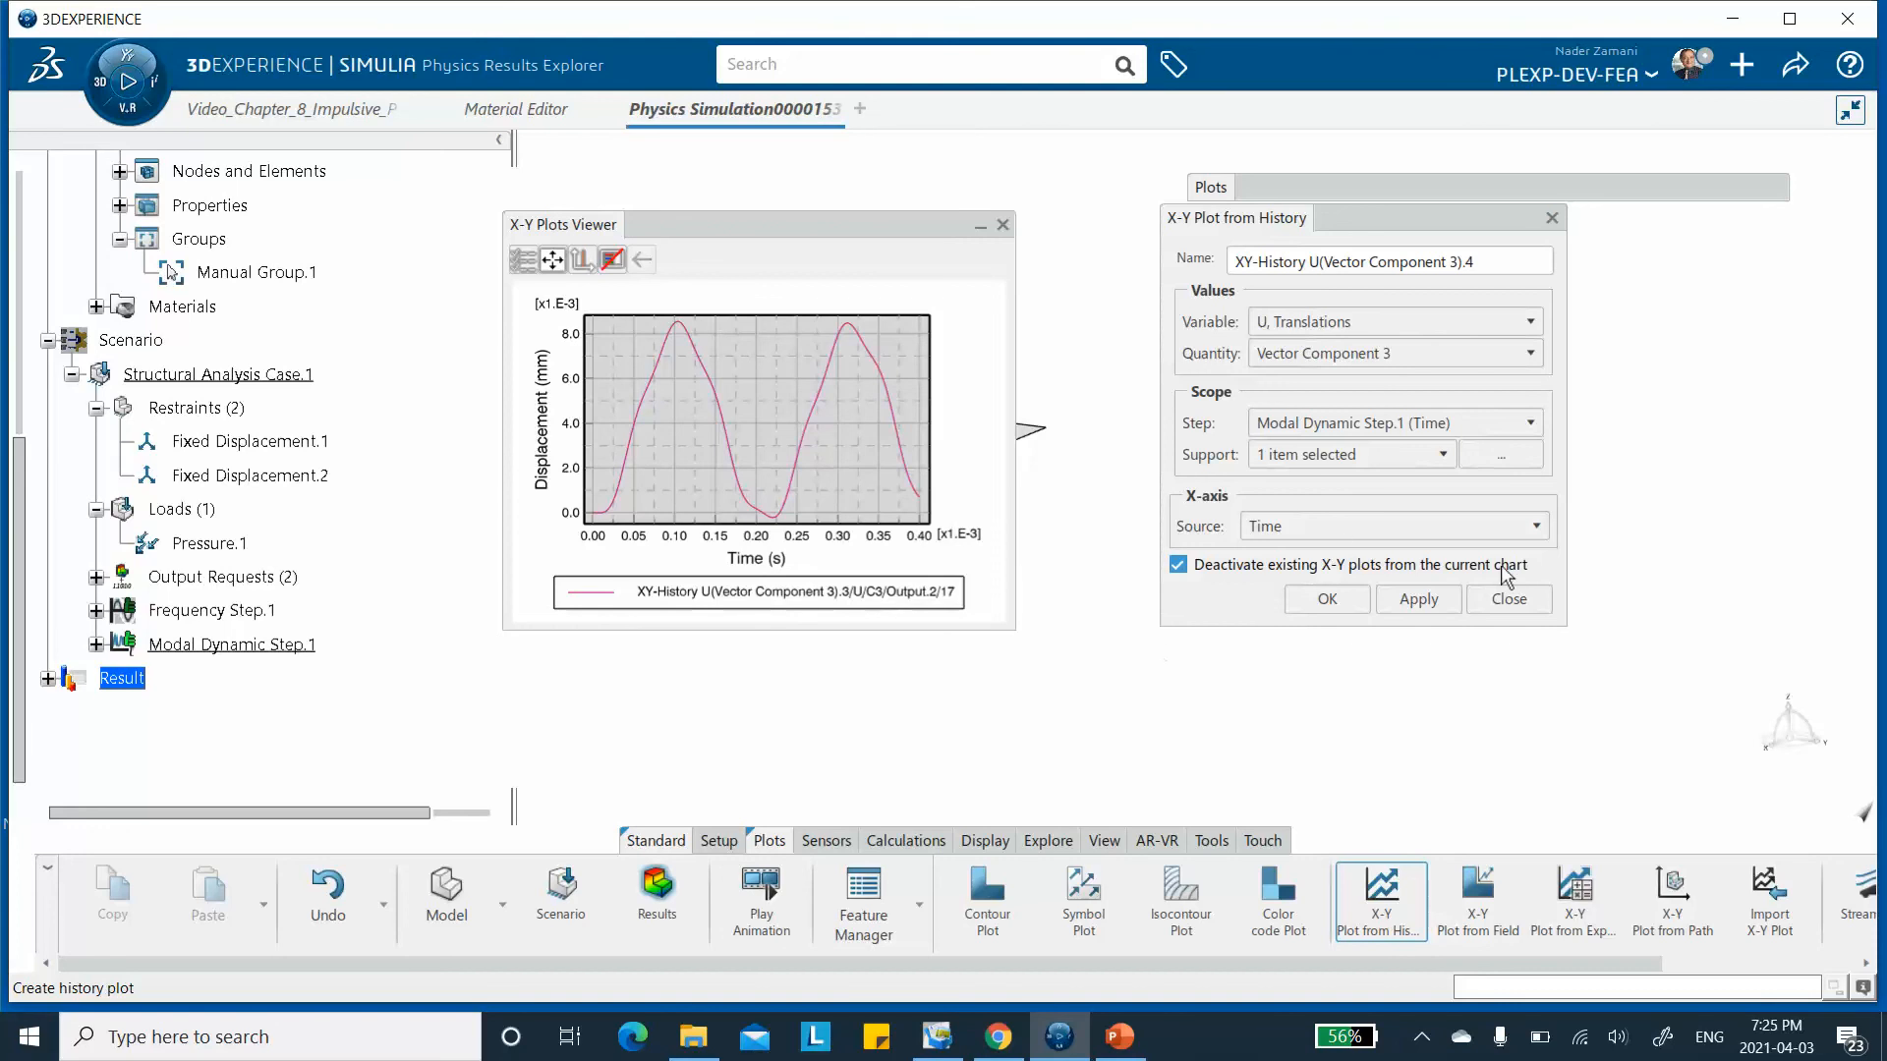
click(1326, 601)
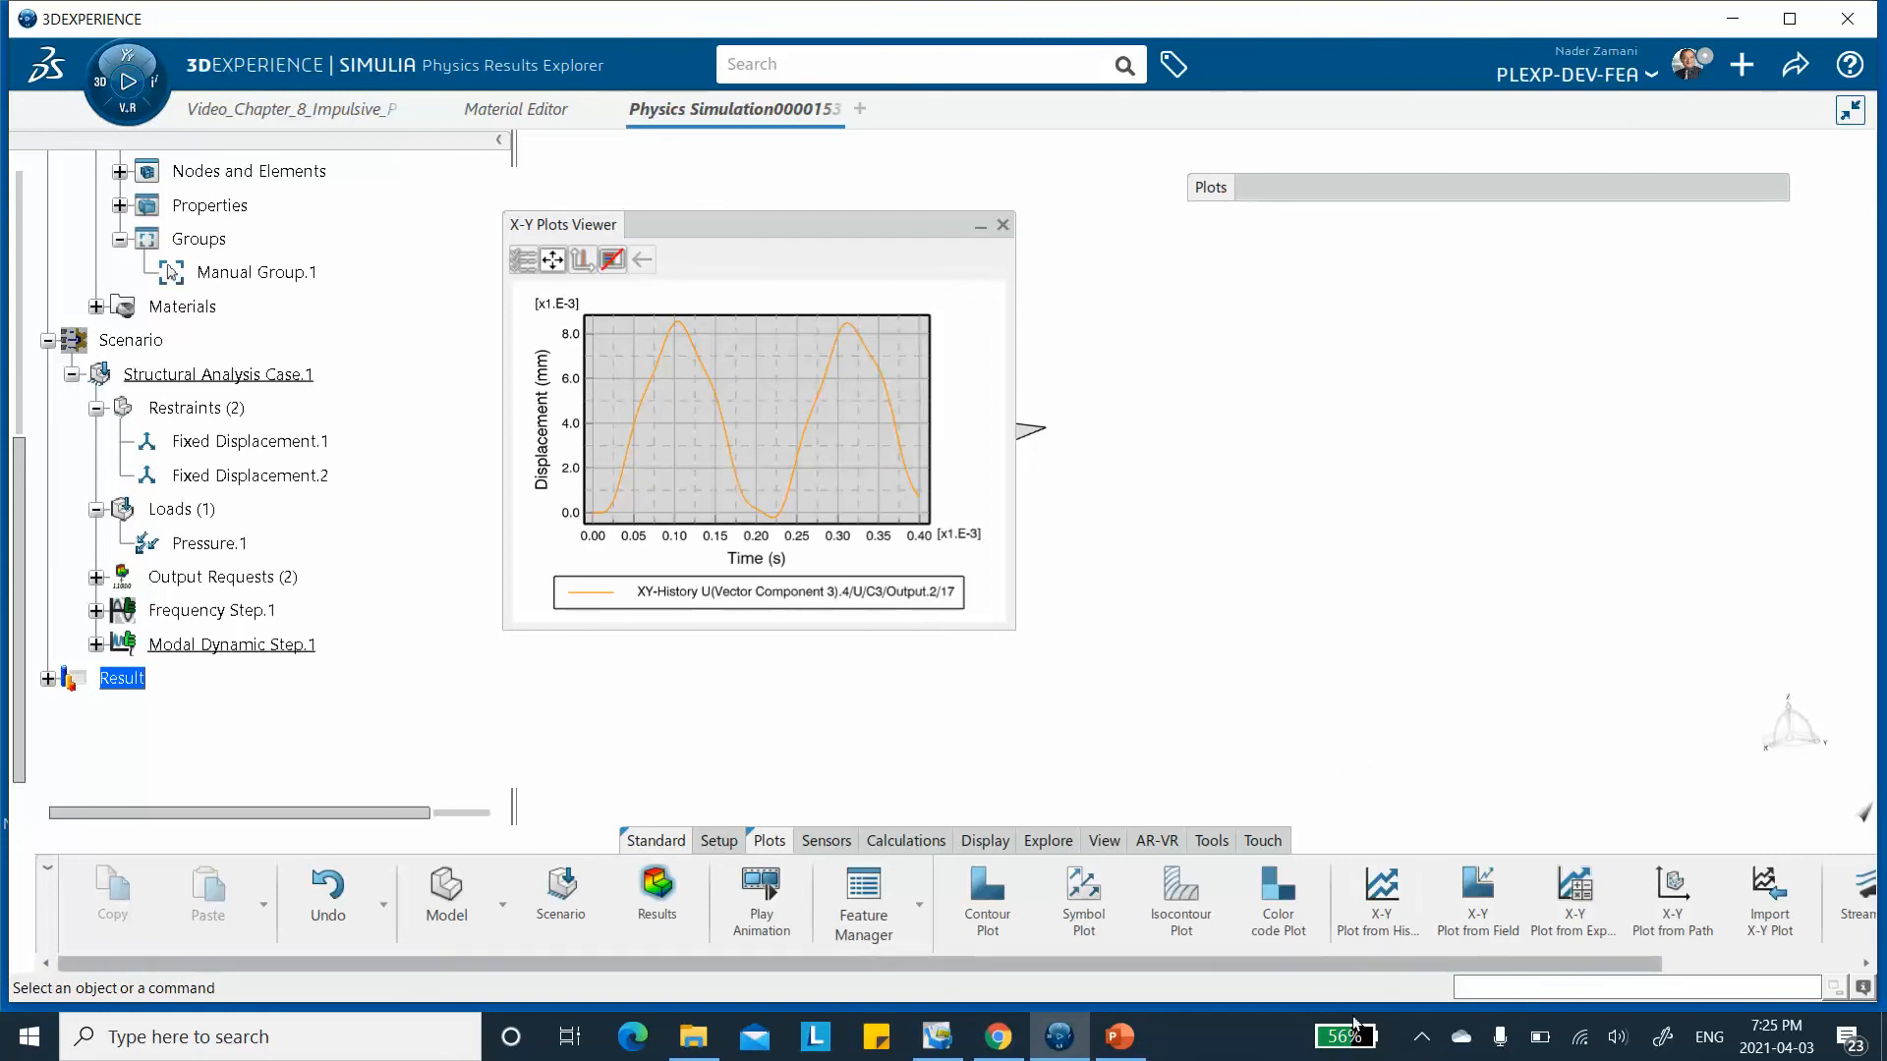
click(1419, 1037)
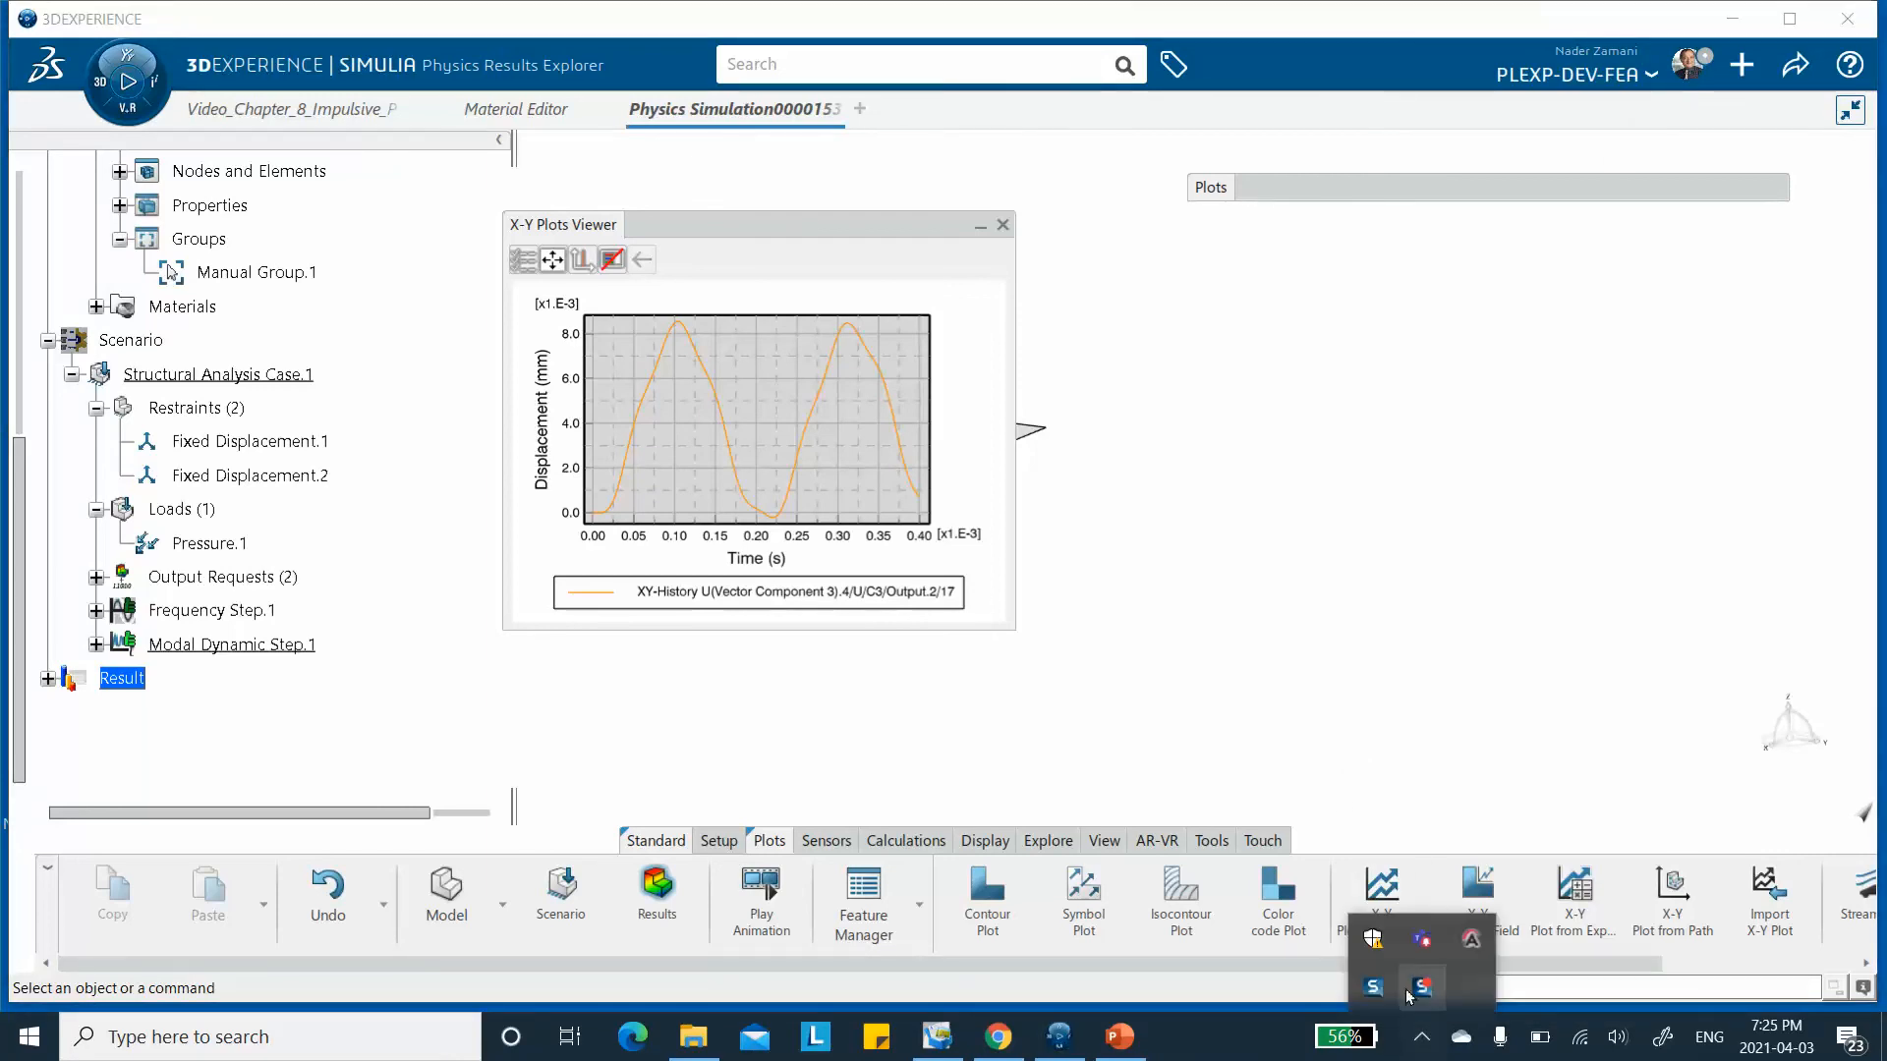